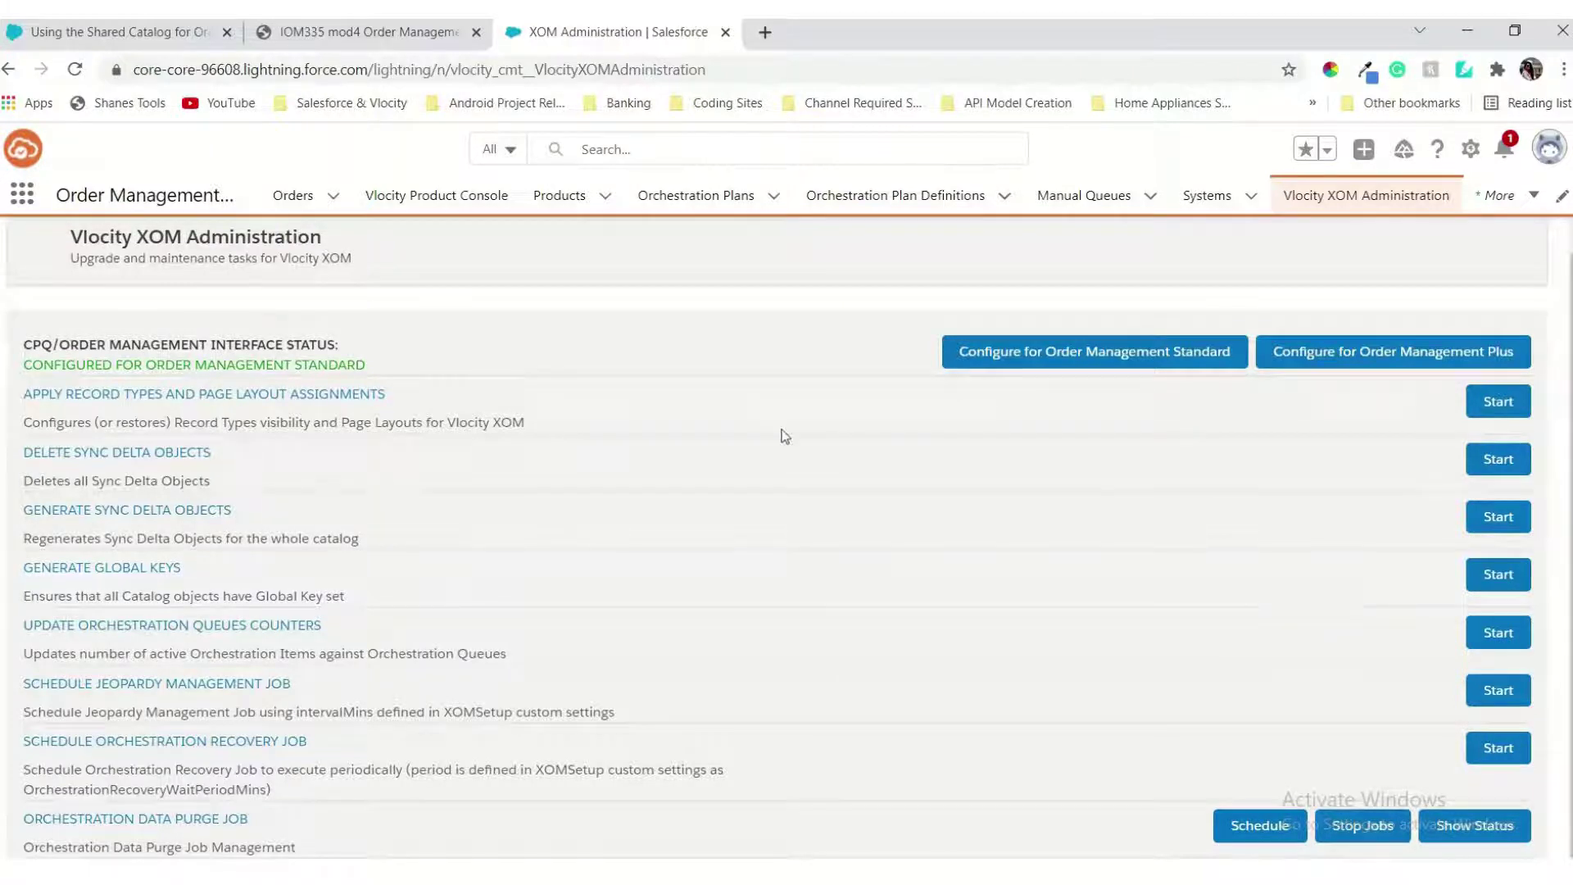
Step: Switch from the XOM Administration page to the exercise guide PDF and find Exercise 4-2 on creating technical products
{"action": "scroll", "coordinate": [754, 455], "scroll_direction": "up", "scroll_amount": 1}
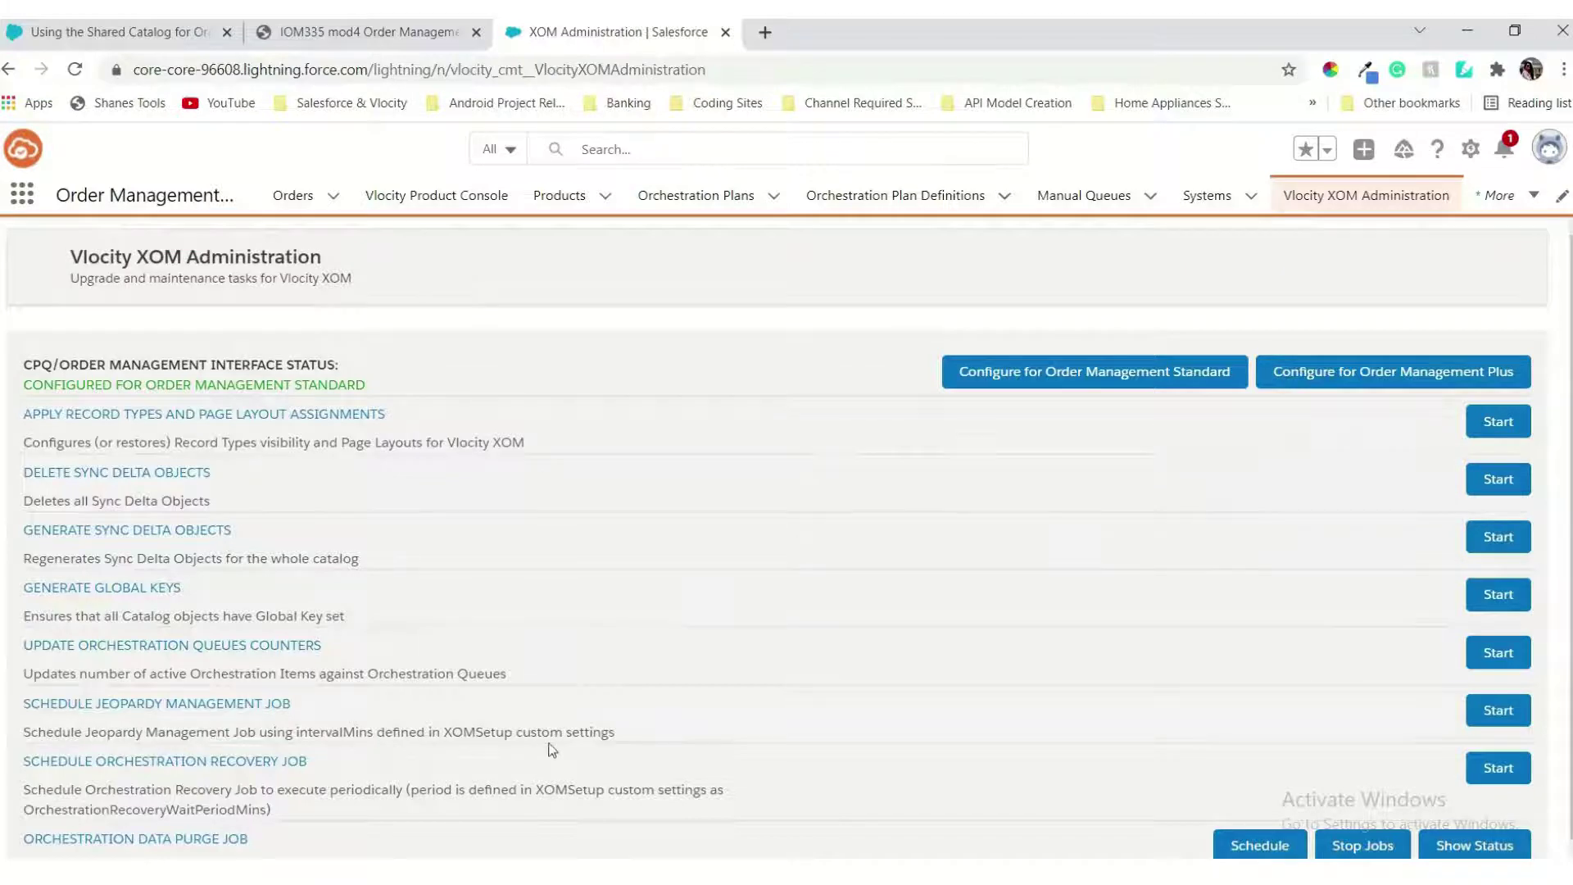
{"action": "scroll", "coordinate": [549, 744], "scroll_direction": "down", "scroll_amount": 1}
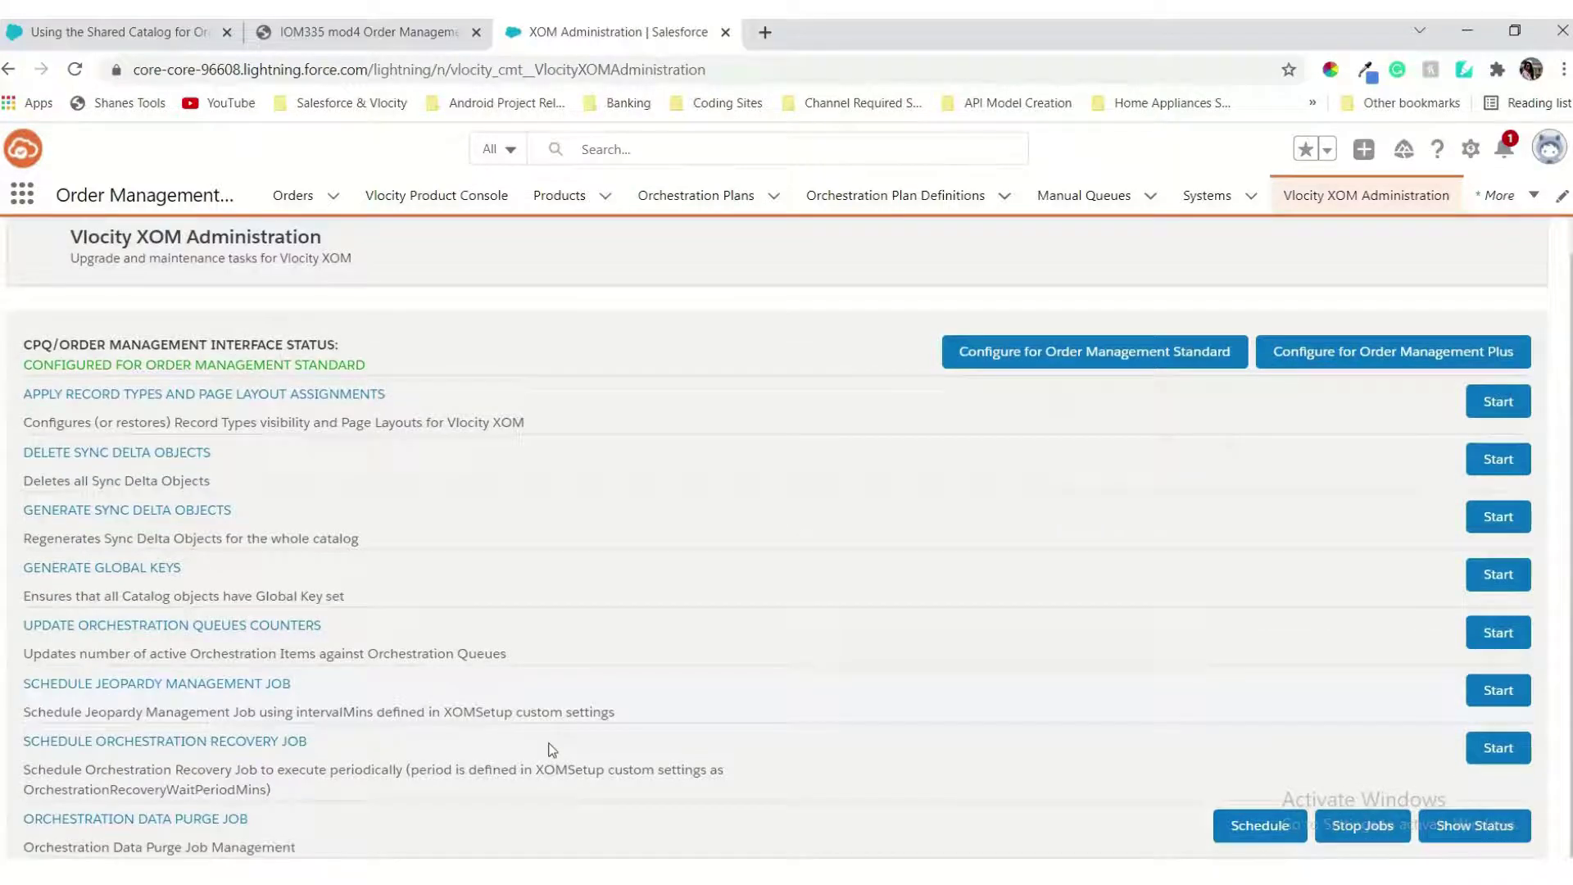
{"action": "left_click", "coordinate": [380, 40]}
{"action": "scroll", "coordinate": [713, 427], "scroll_direction": "up", "scroll_amount": 15}
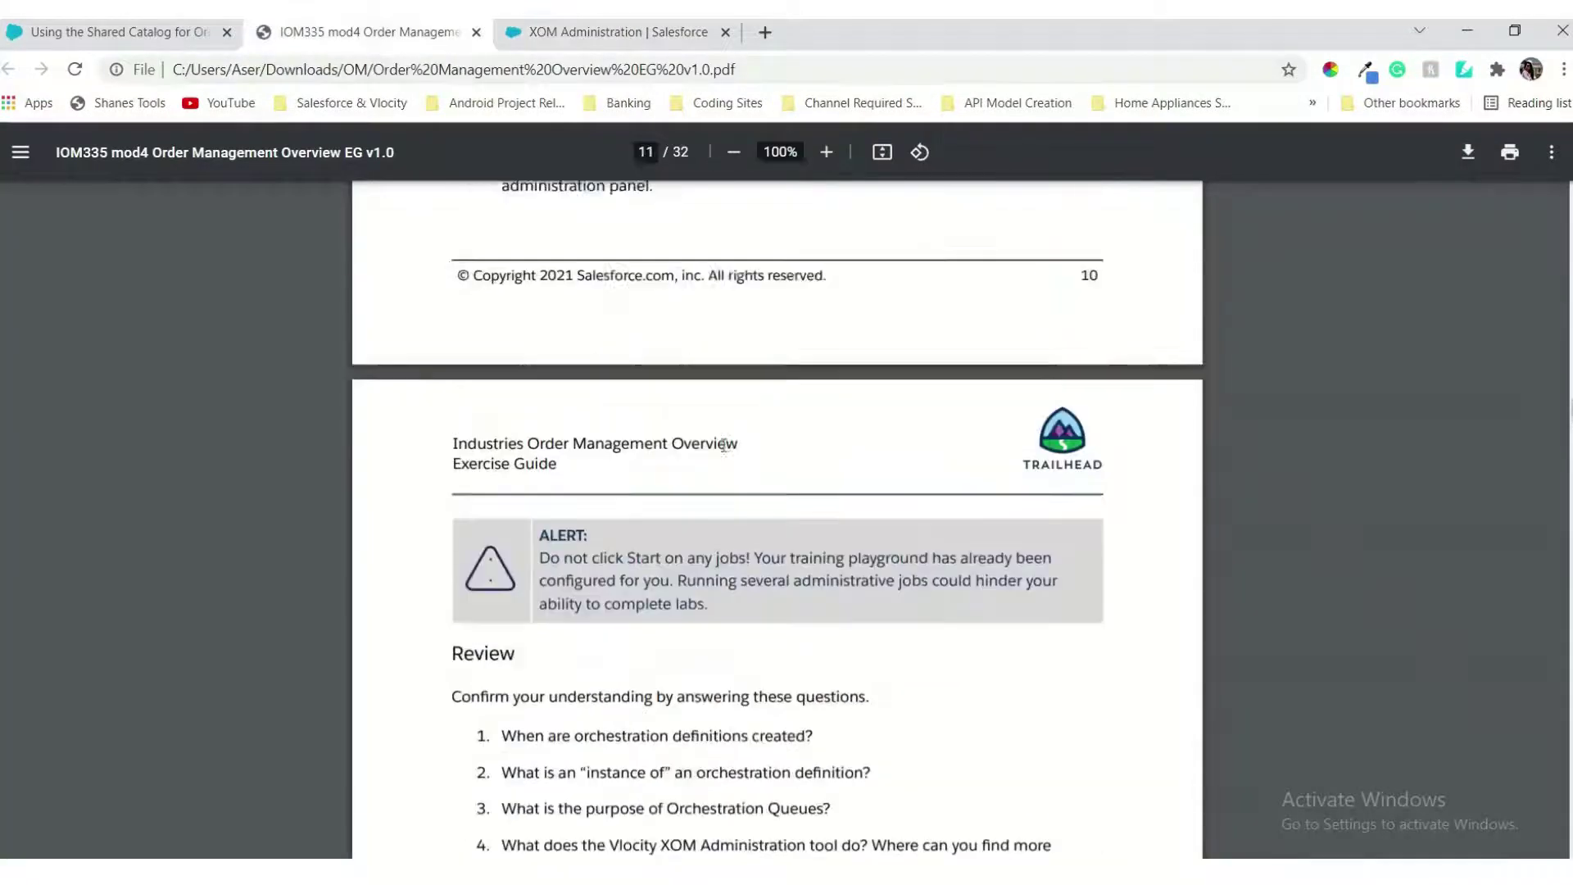
{"action": "scroll", "coordinate": [724, 445], "scroll_direction": "up", "scroll_amount": 4}
{"action": "scroll", "coordinate": [723, 445], "scroll_direction": "down", "scroll_amount": 15}
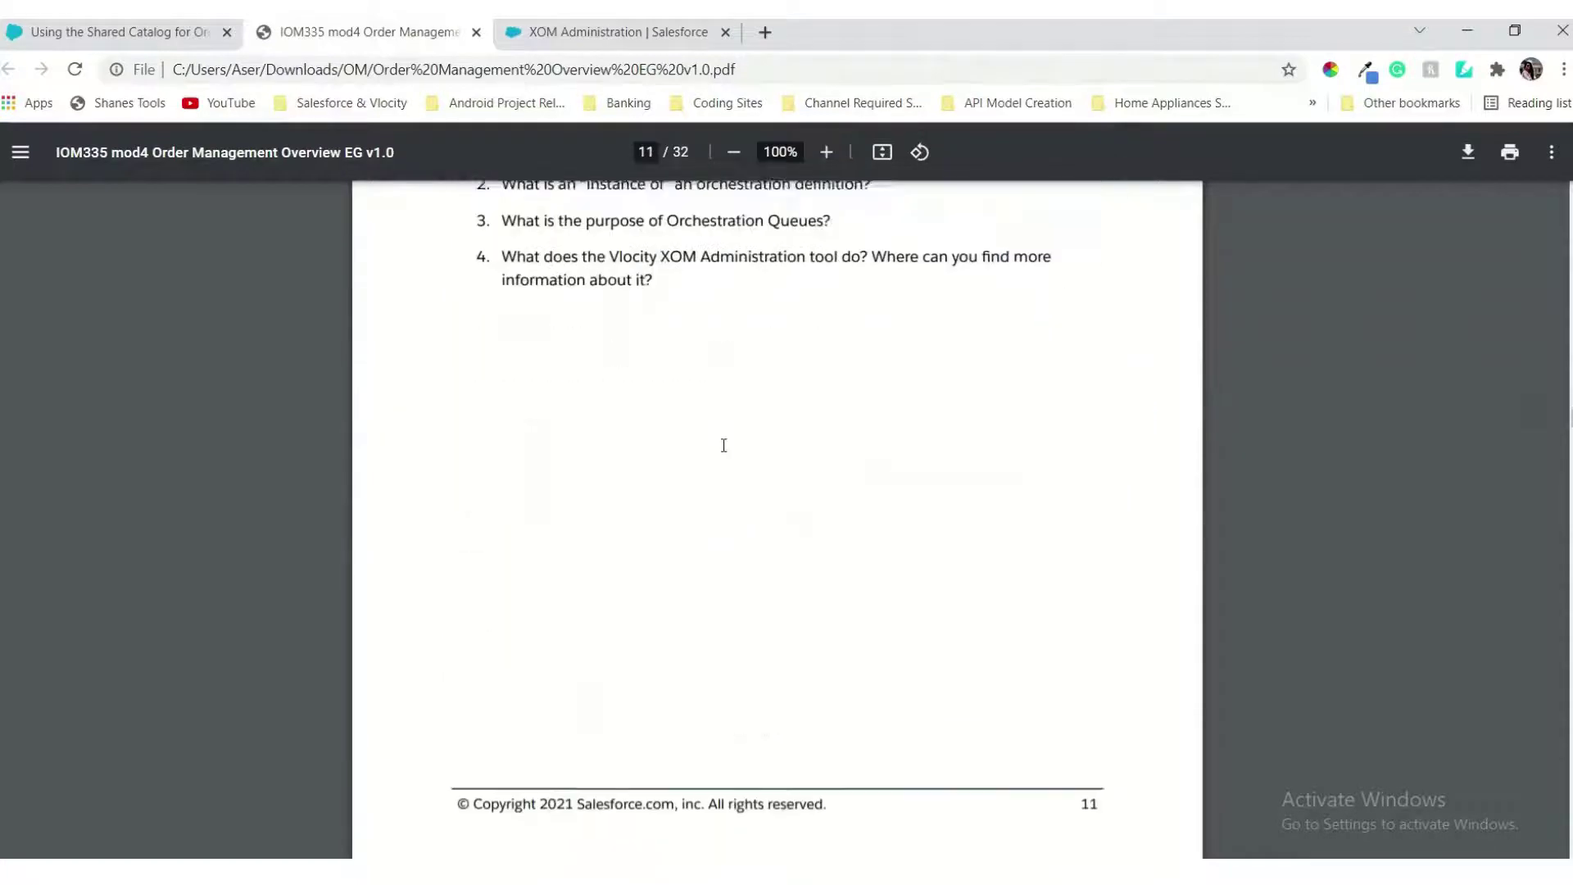
{"action": "scroll", "coordinate": [724, 445], "scroll_direction": "down", "scroll_amount": 5}
{"action": "scroll", "coordinate": [723, 445], "scroll_direction": "up", "scroll_amount": 2}
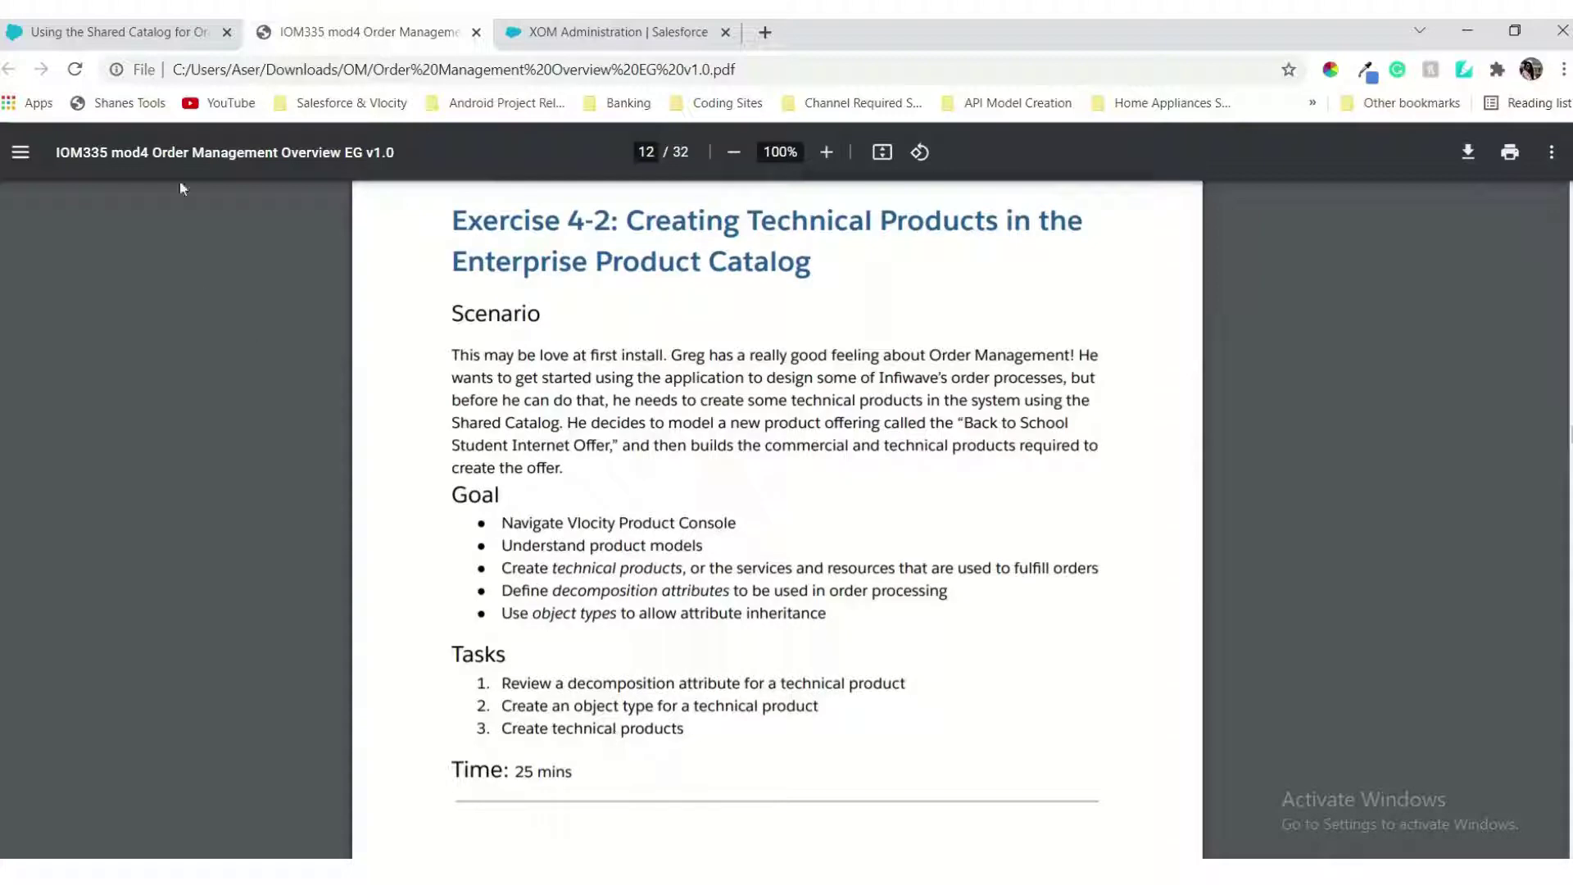
Step: Switch to the Shared Catalog course and review the lab exercise details in the lesson "Lab: Creating Technical Products"
{"action": "left_click", "coordinate": [123, 32]}
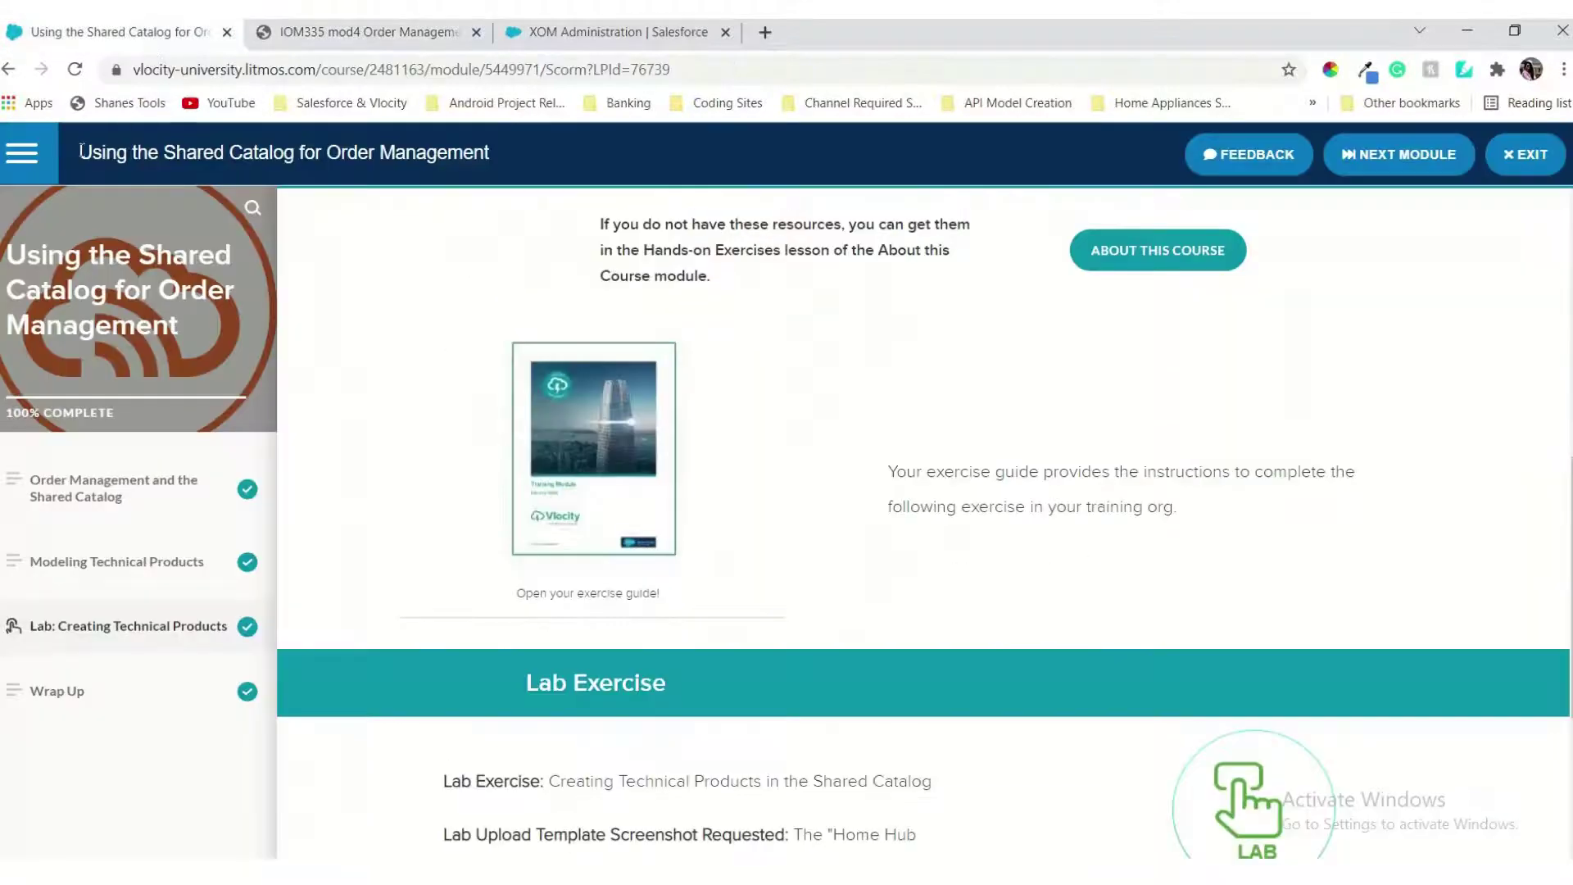
{"action": "left_click", "coordinate": [151, 502]}
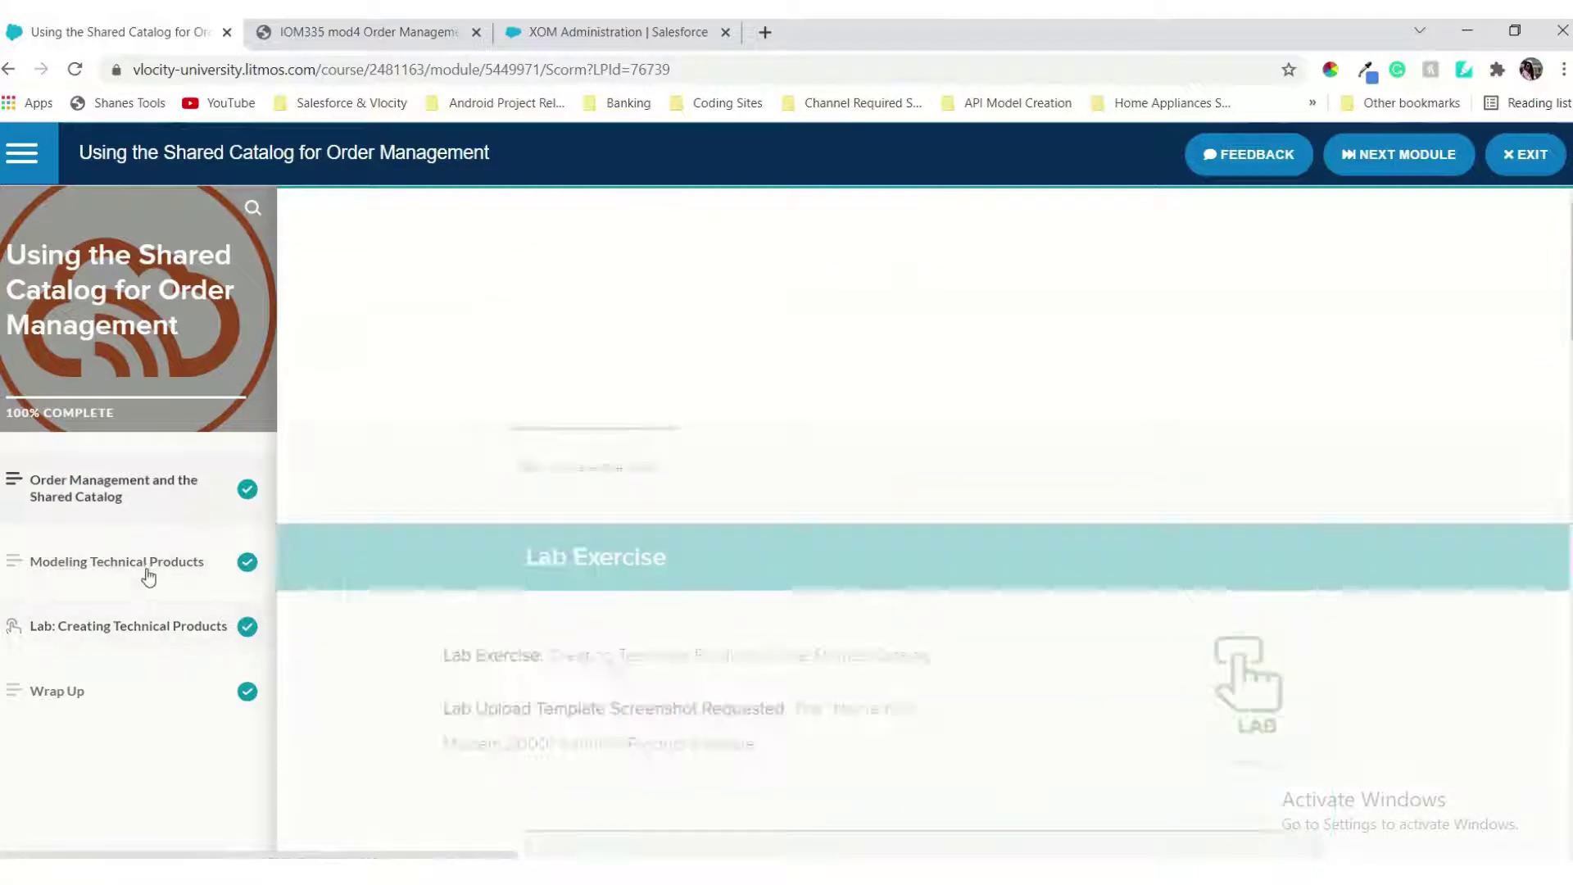
{"action": "left_click", "coordinate": [146, 574]}
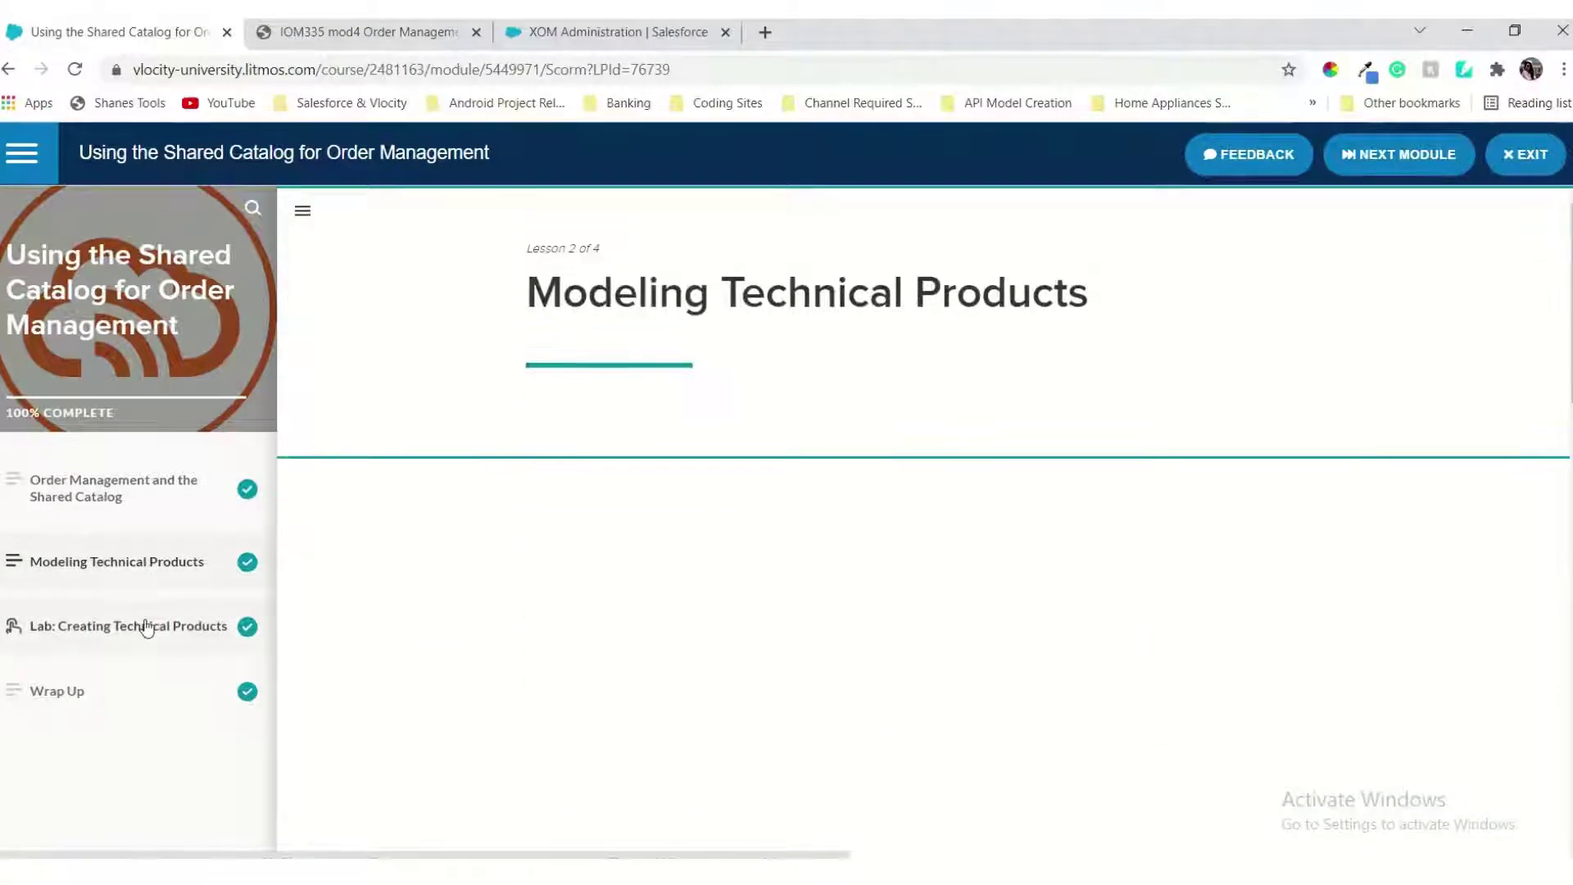
{"action": "left_click", "coordinate": [144, 626]}
{"action": "scroll", "coordinate": [829, 582], "scroll_direction": "down", "scroll_amount": 15}
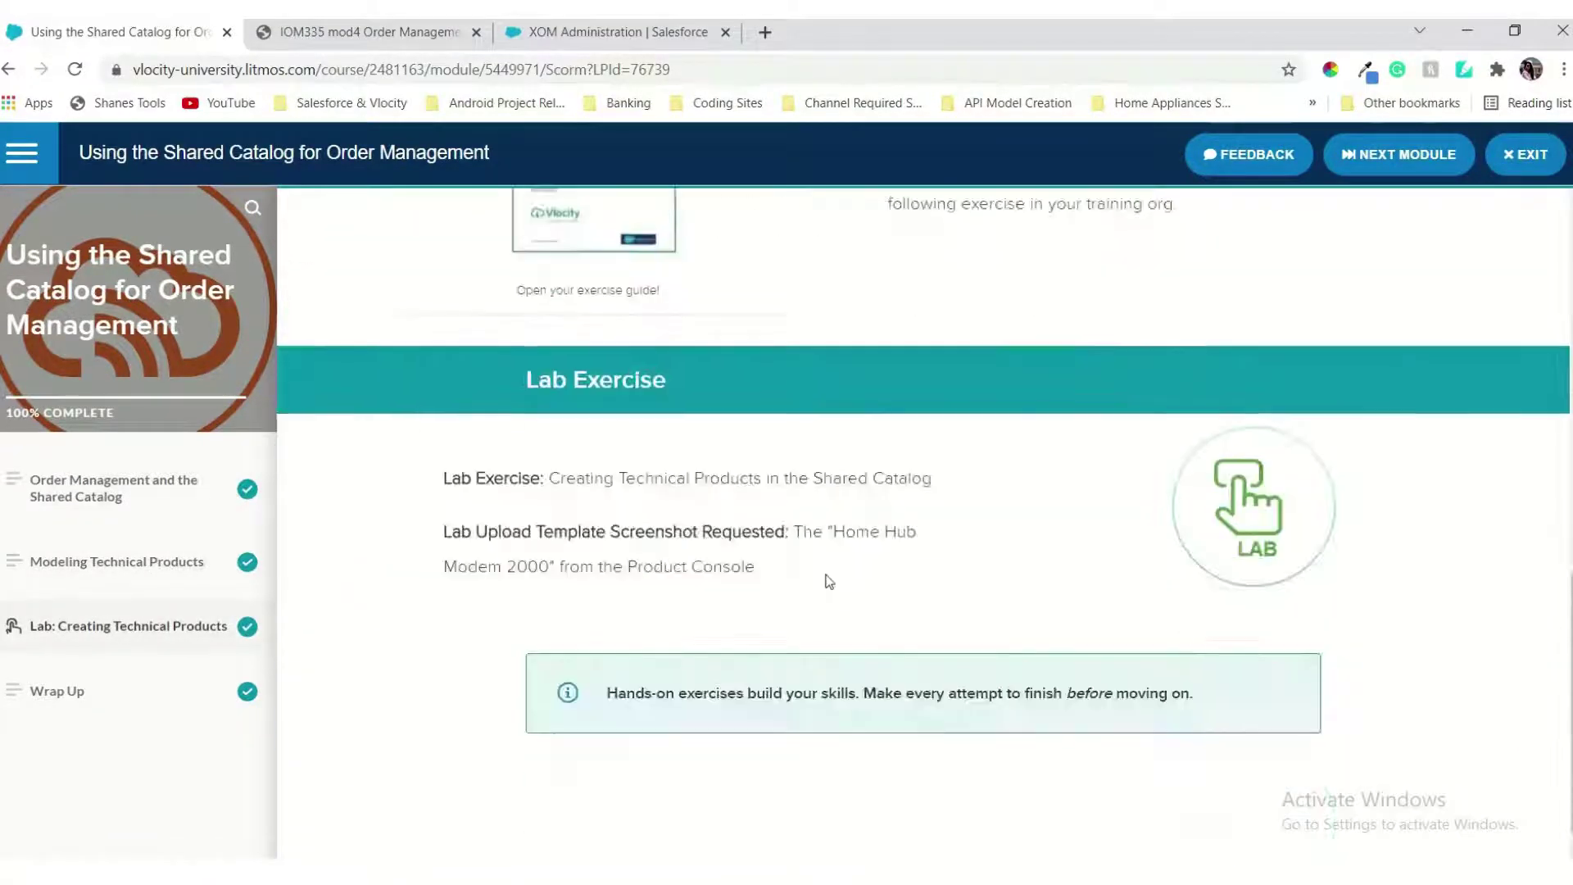
Step: Return to the exercise guide PDF and read the scenario, goals and tasks of Exercise 4-2
{"action": "left_click", "coordinate": [422, 26]}
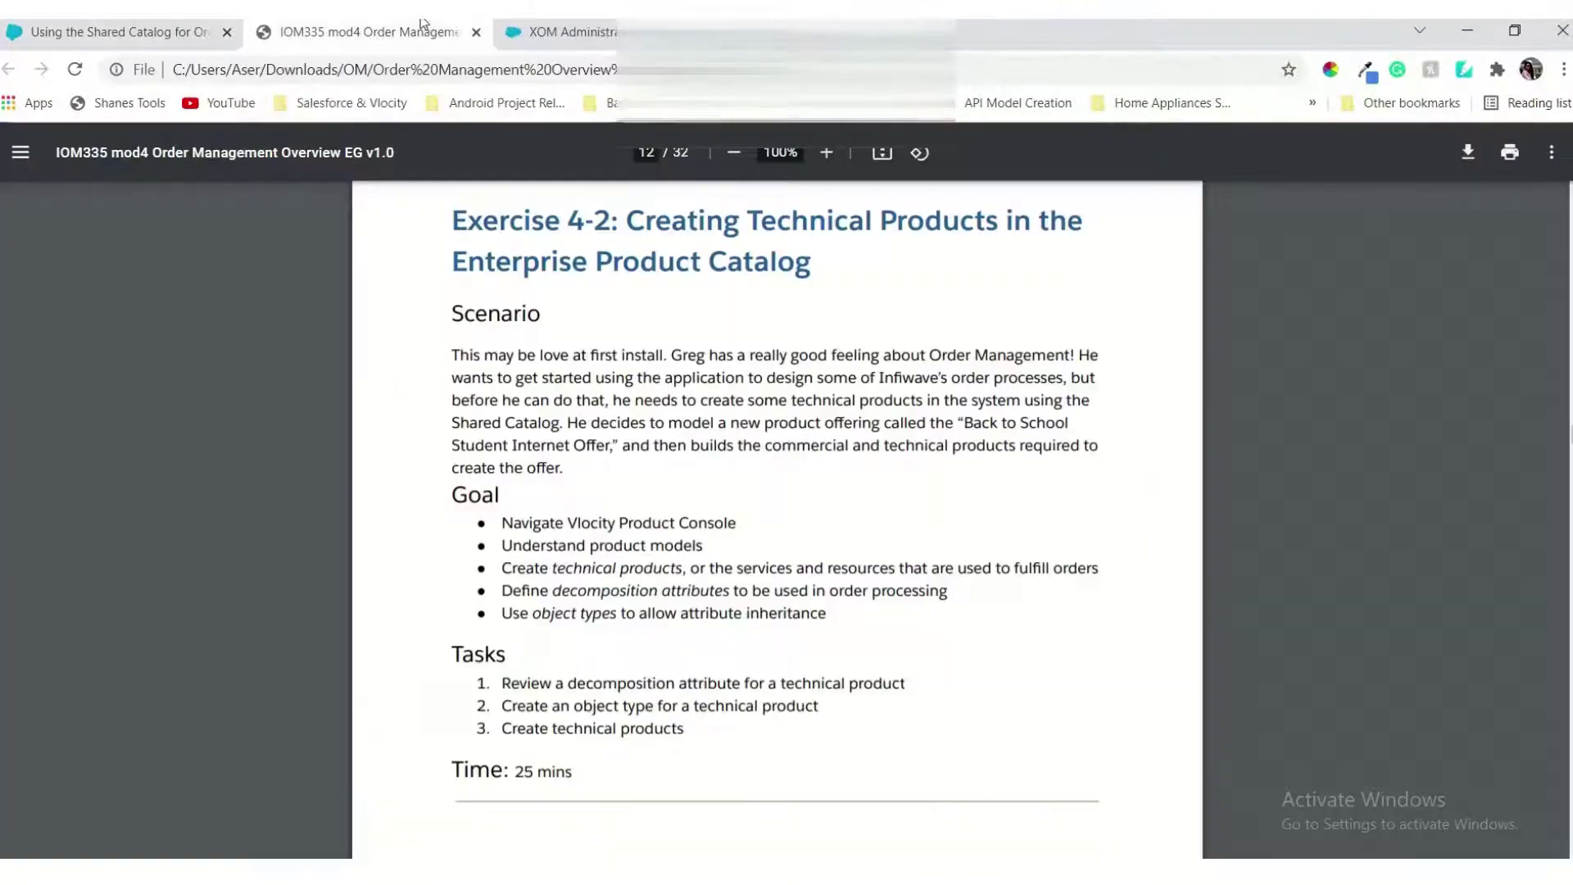
{"action": "left_click", "coordinate": [175, 27]}
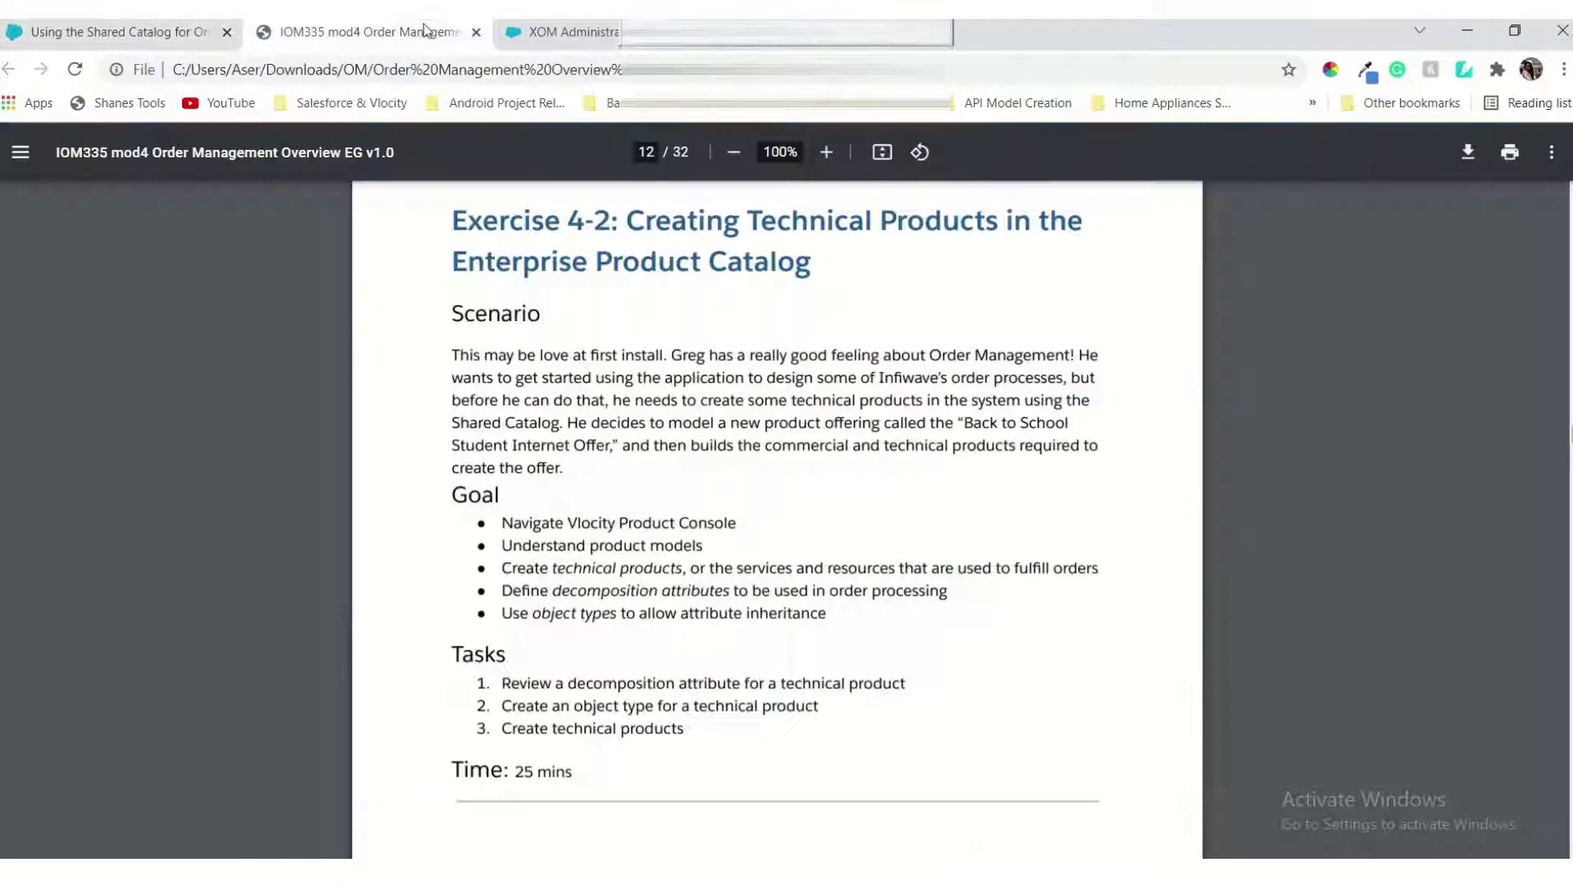
{"action": "left_click", "coordinate": [434, 29]}
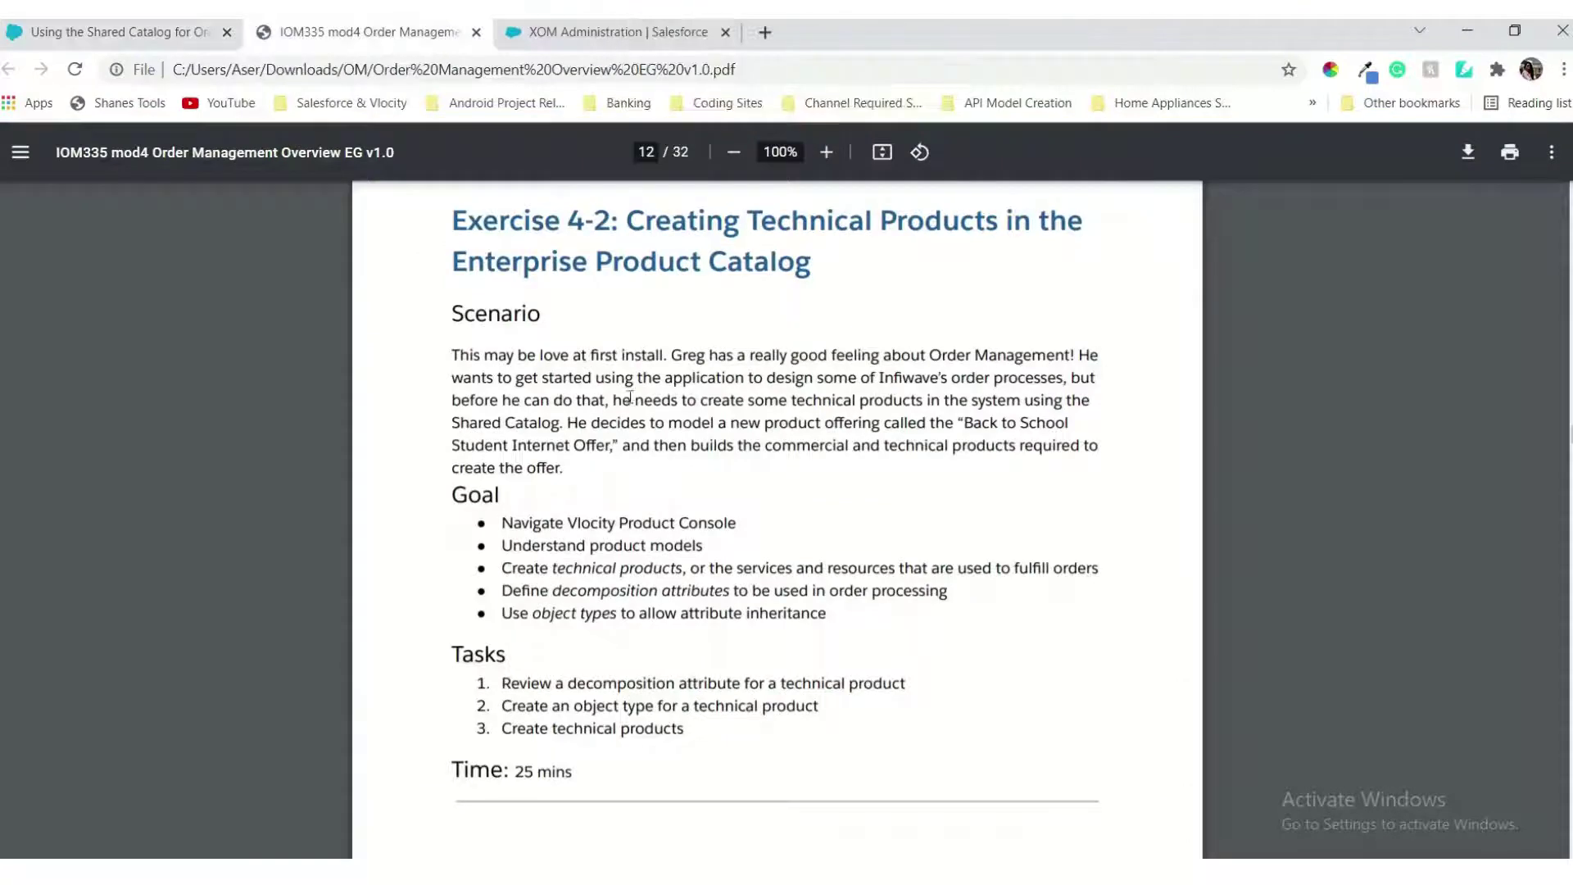
{"action": "scroll", "coordinate": [795, 665], "scroll_direction": "down", "scroll_amount": 1}
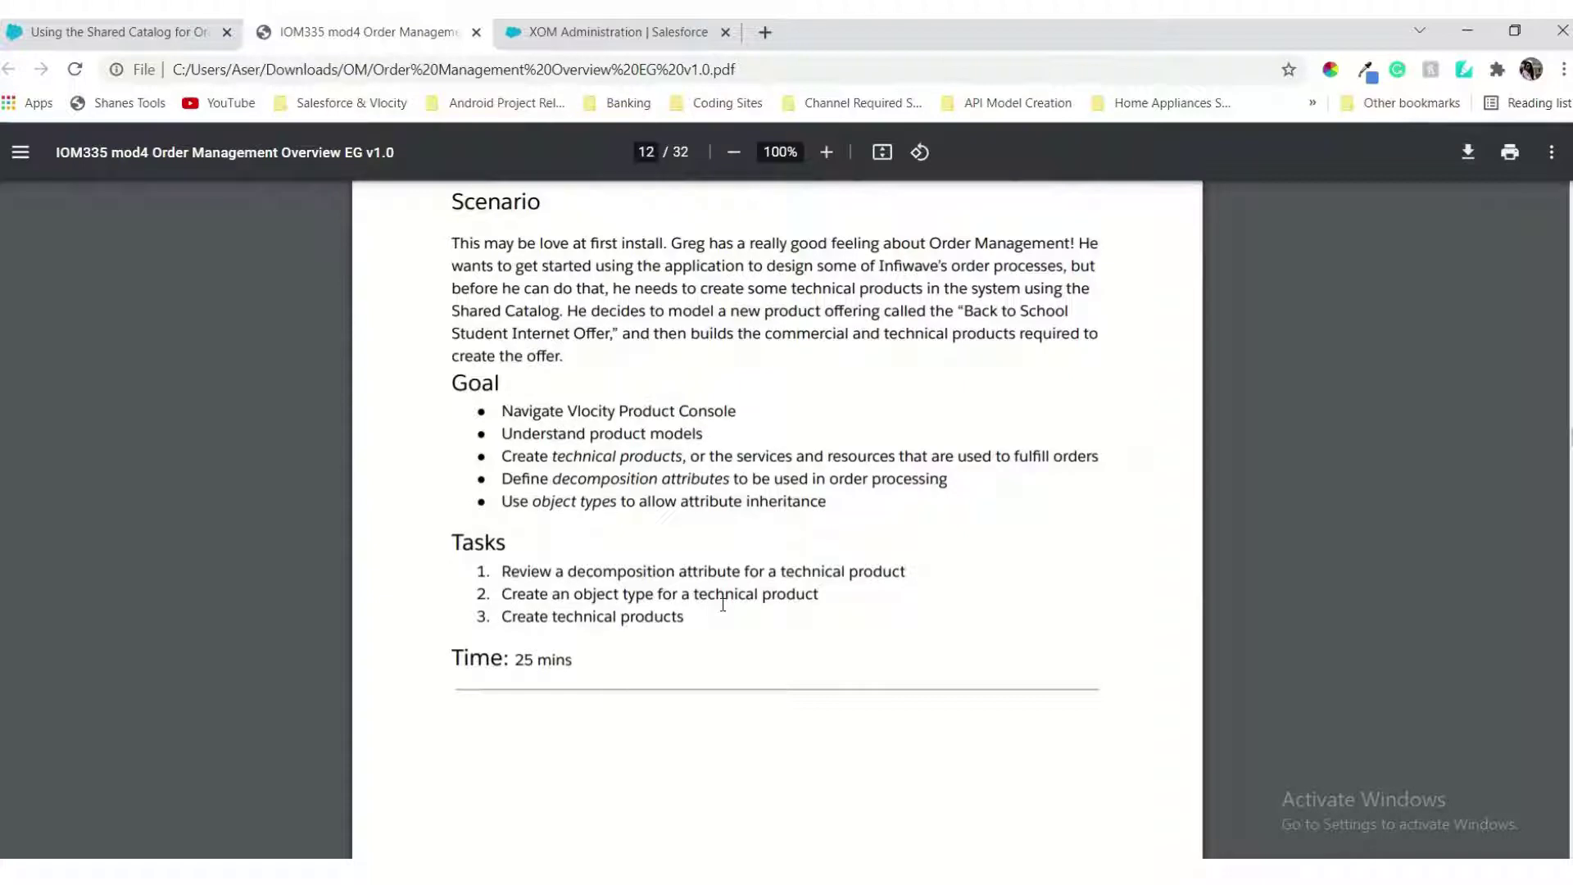
{"action": "scroll", "coordinate": [723, 605], "scroll_direction": "down", "scroll_amount": 2}
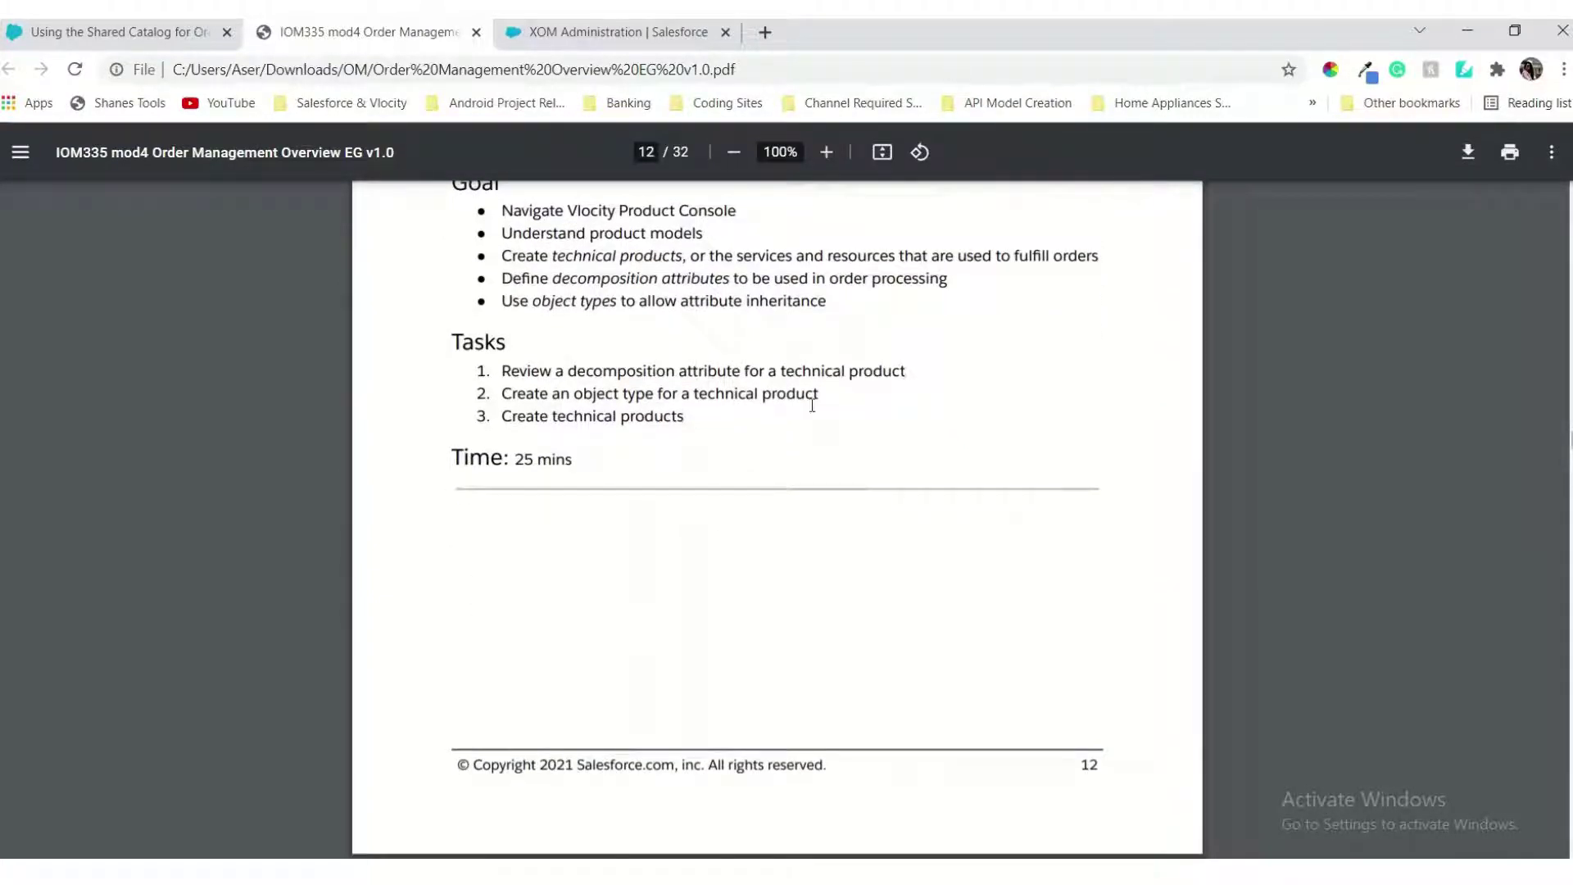
{"action": "scroll", "coordinate": [830, 525], "scroll_direction": "down", "scroll_amount": 4}
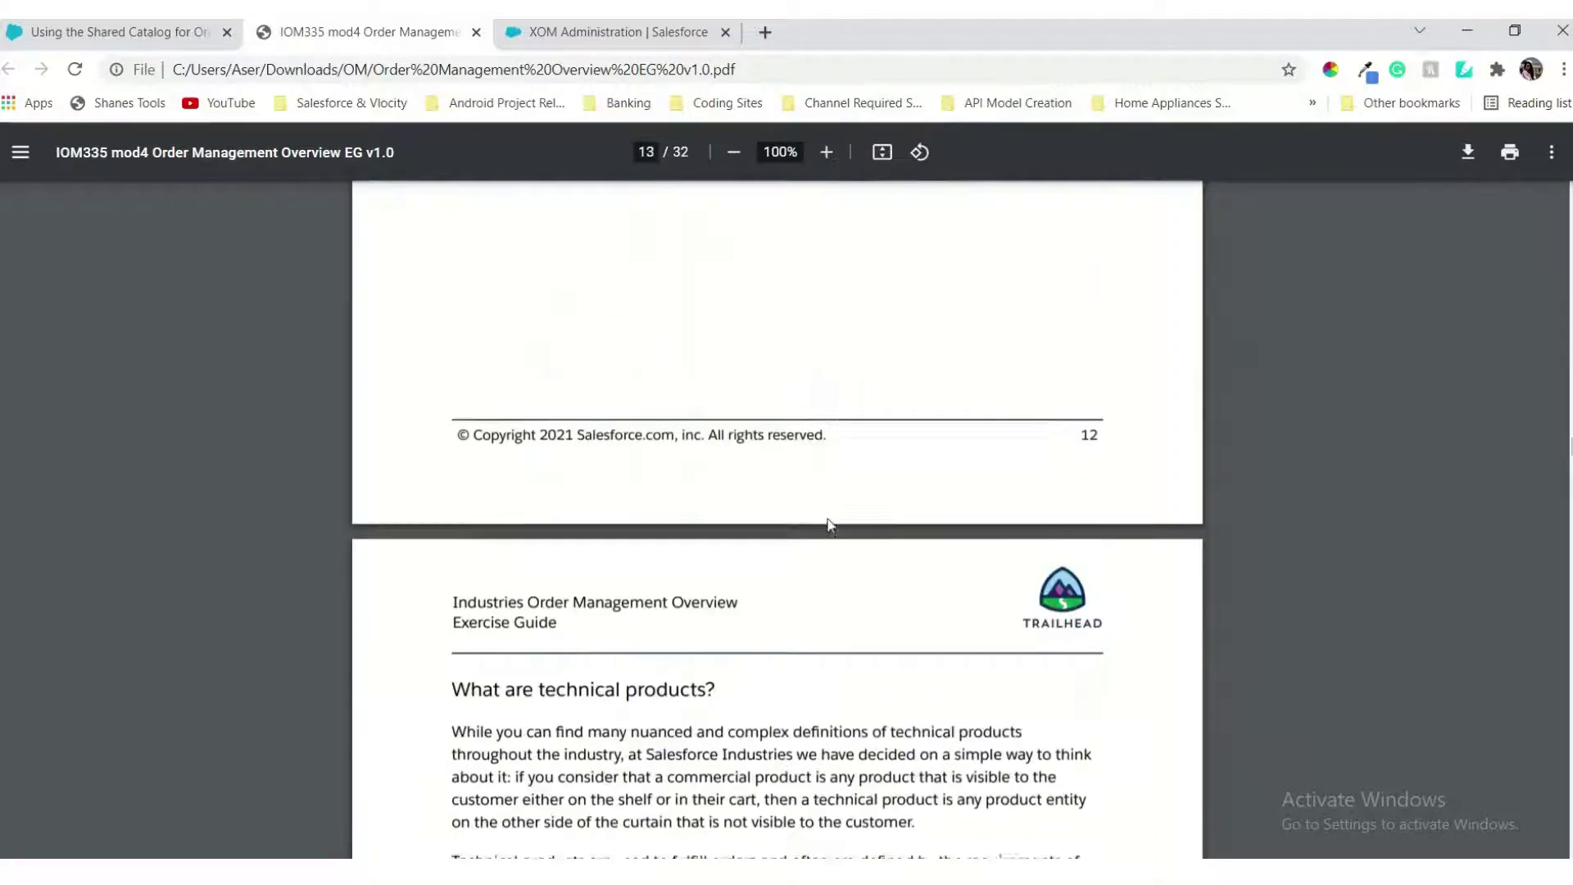
Step: Read the guide's explanation of what technical products are and when they should be created
{"action": "scroll", "coordinate": [829, 525], "scroll_direction": "down", "scroll_amount": 6}
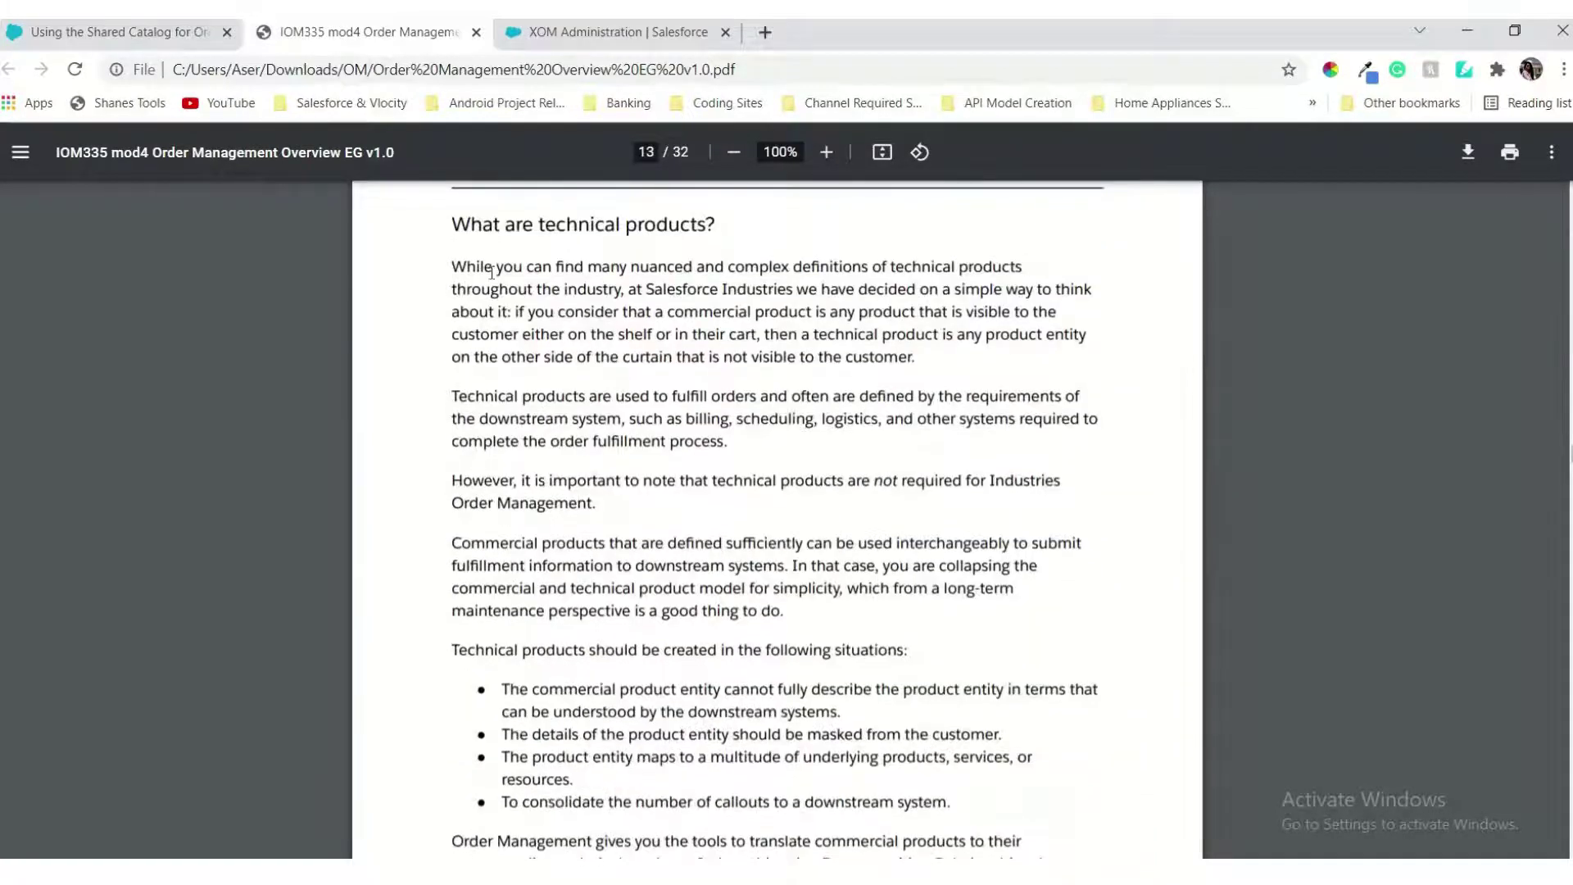
{"action": "scroll", "coordinate": [610, 537], "scroll_direction": "down", "scroll_amount": 5}
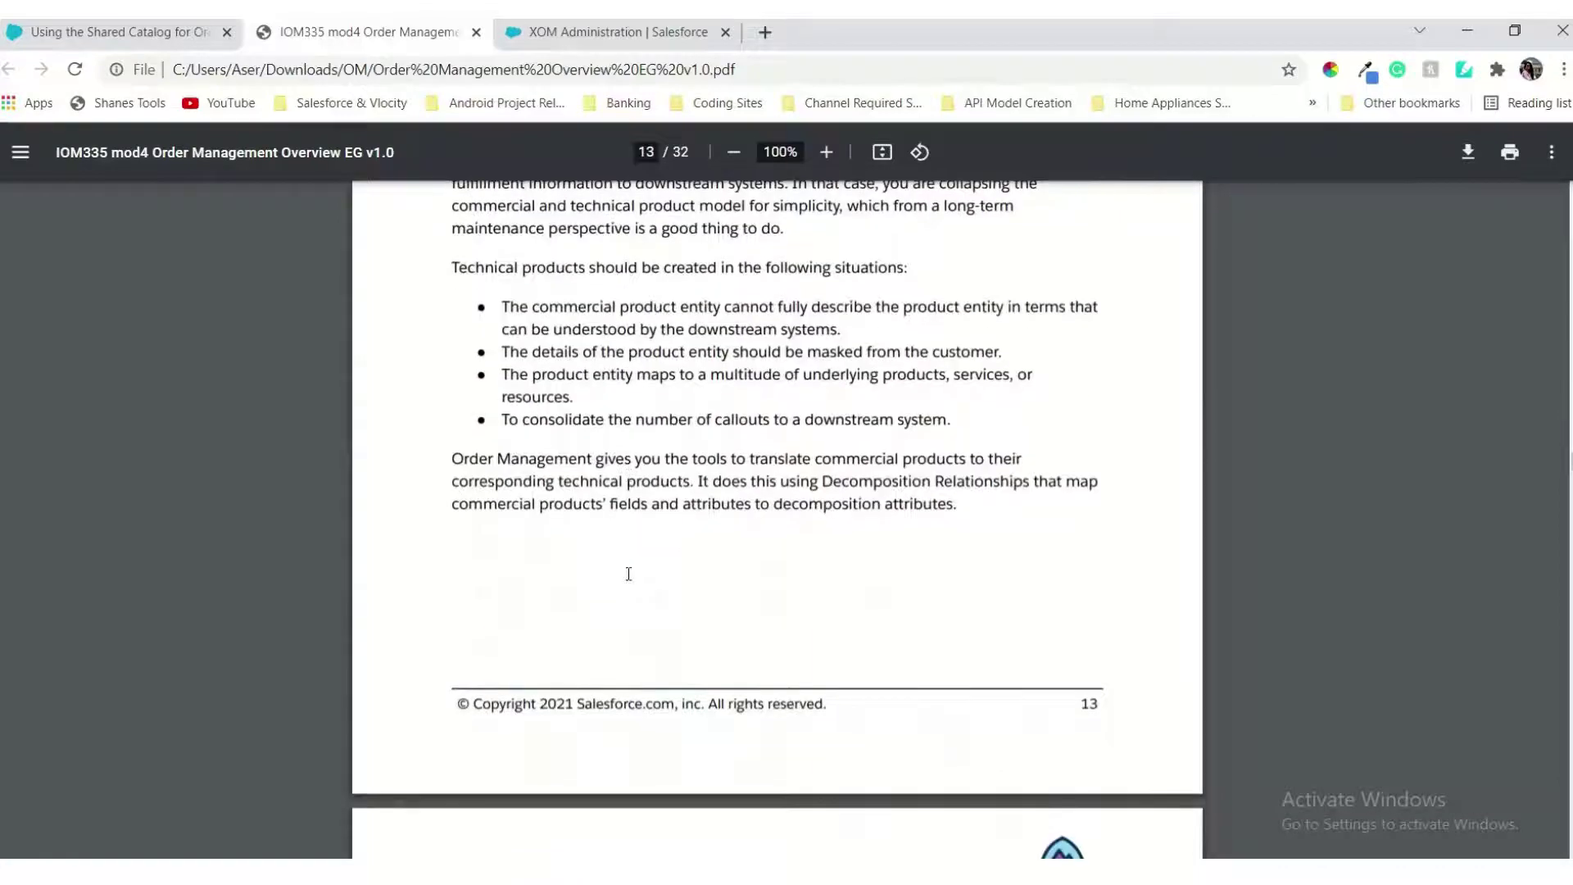
{"action": "scroll", "coordinate": [628, 574], "scroll_direction": "up", "scroll_amount": 4}
{"action": "scroll", "coordinate": [628, 574], "scroll_direction": "up", "scroll_amount": 2}
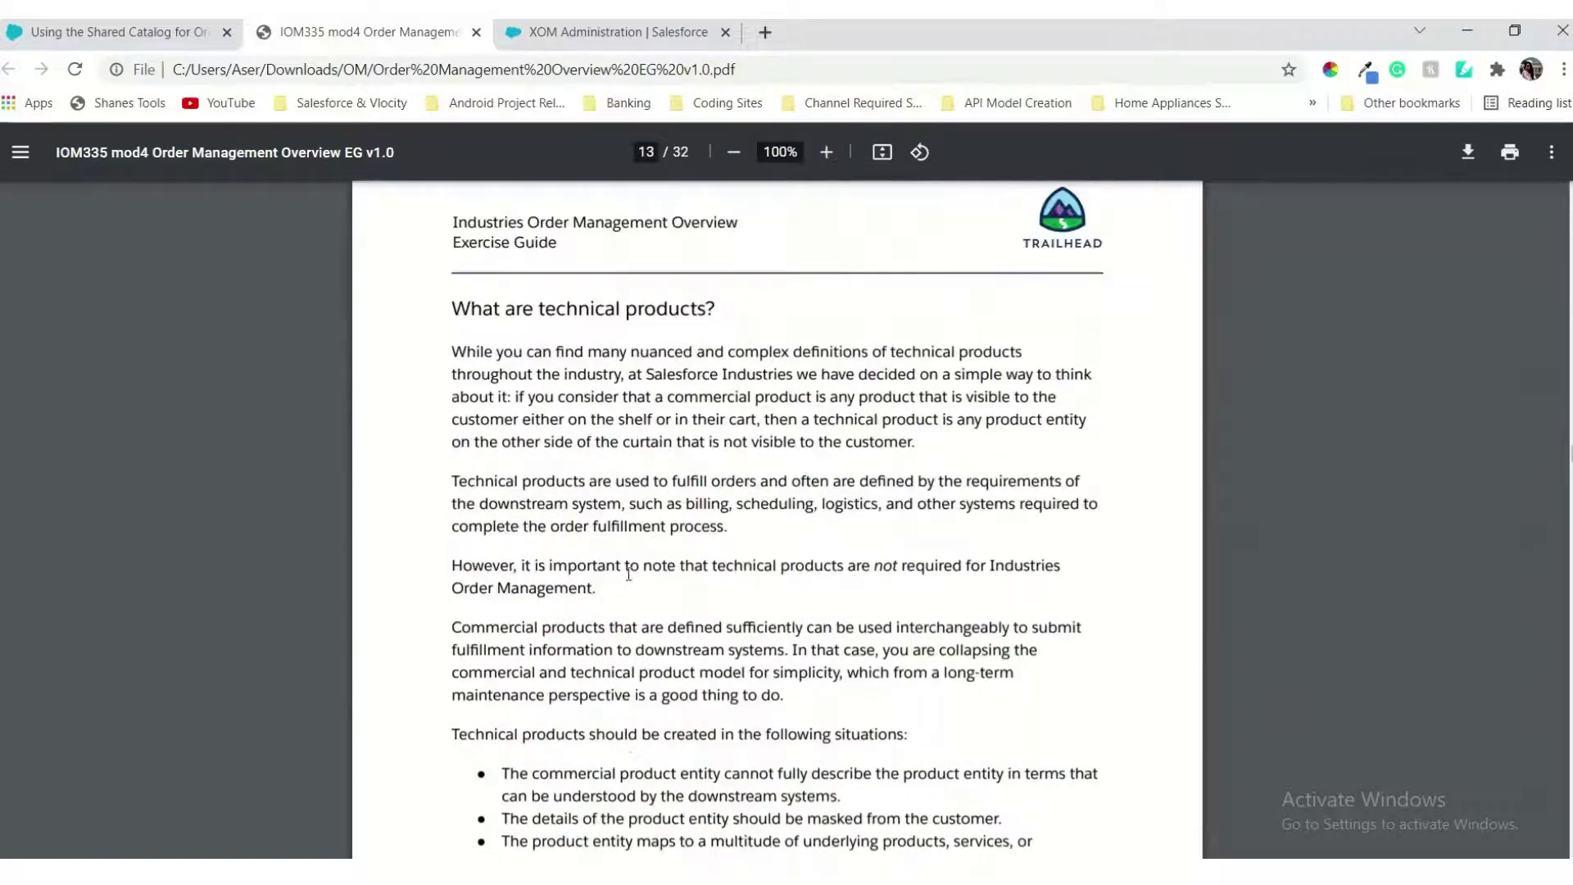
{"action": "scroll", "coordinate": [628, 574], "scroll_direction": "down", "scroll_amount": 10}
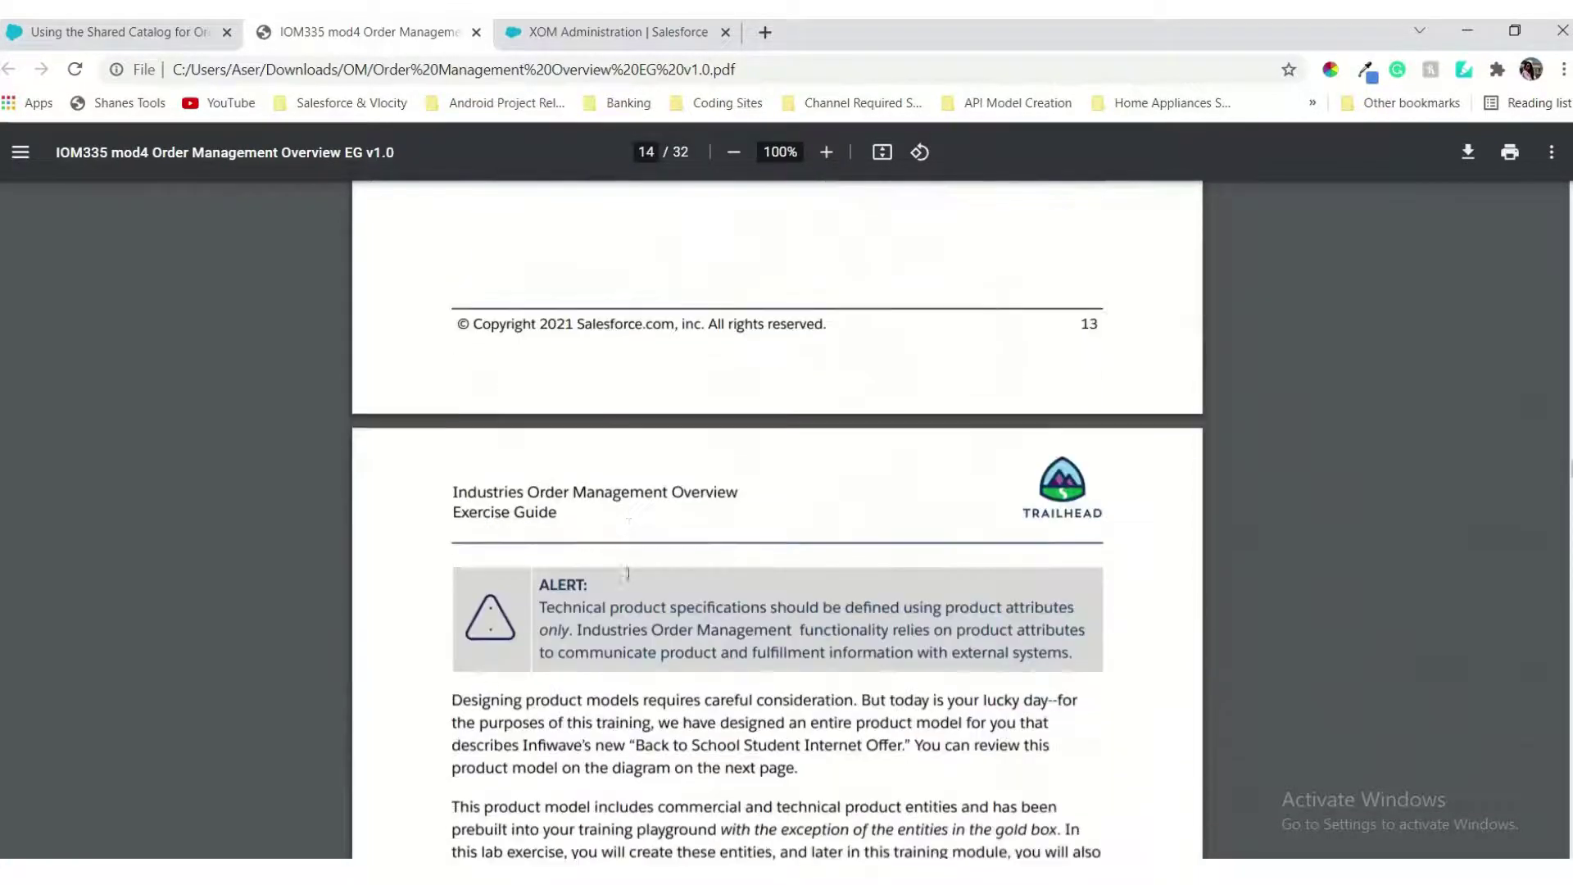
Step: Examine the "Back to School Student Internet Offer" product model diagram and the Task 1 instructions that follow it
{"action": "scroll", "coordinate": [629, 573], "scroll_direction": "down", "scroll_amount": 13}
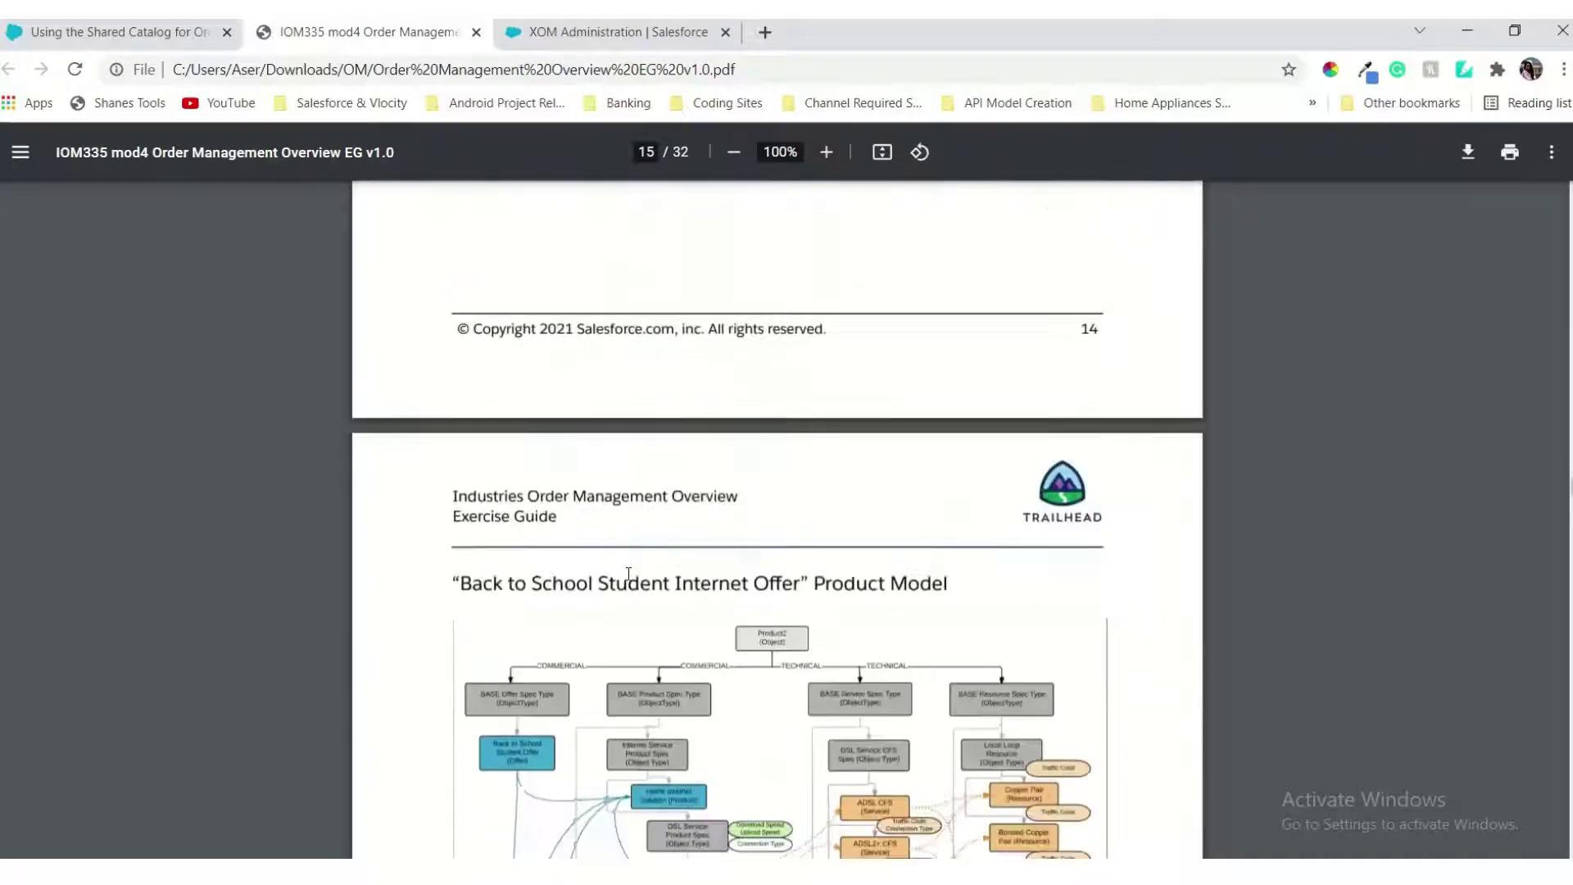
{"action": "scroll", "coordinate": [629, 573], "scroll_direction": "down", "scroll_amount": 5}
{"action": "scroll", "coordinate": [628, 574], "scroll_direction": "up", "scroll_amount": 5}
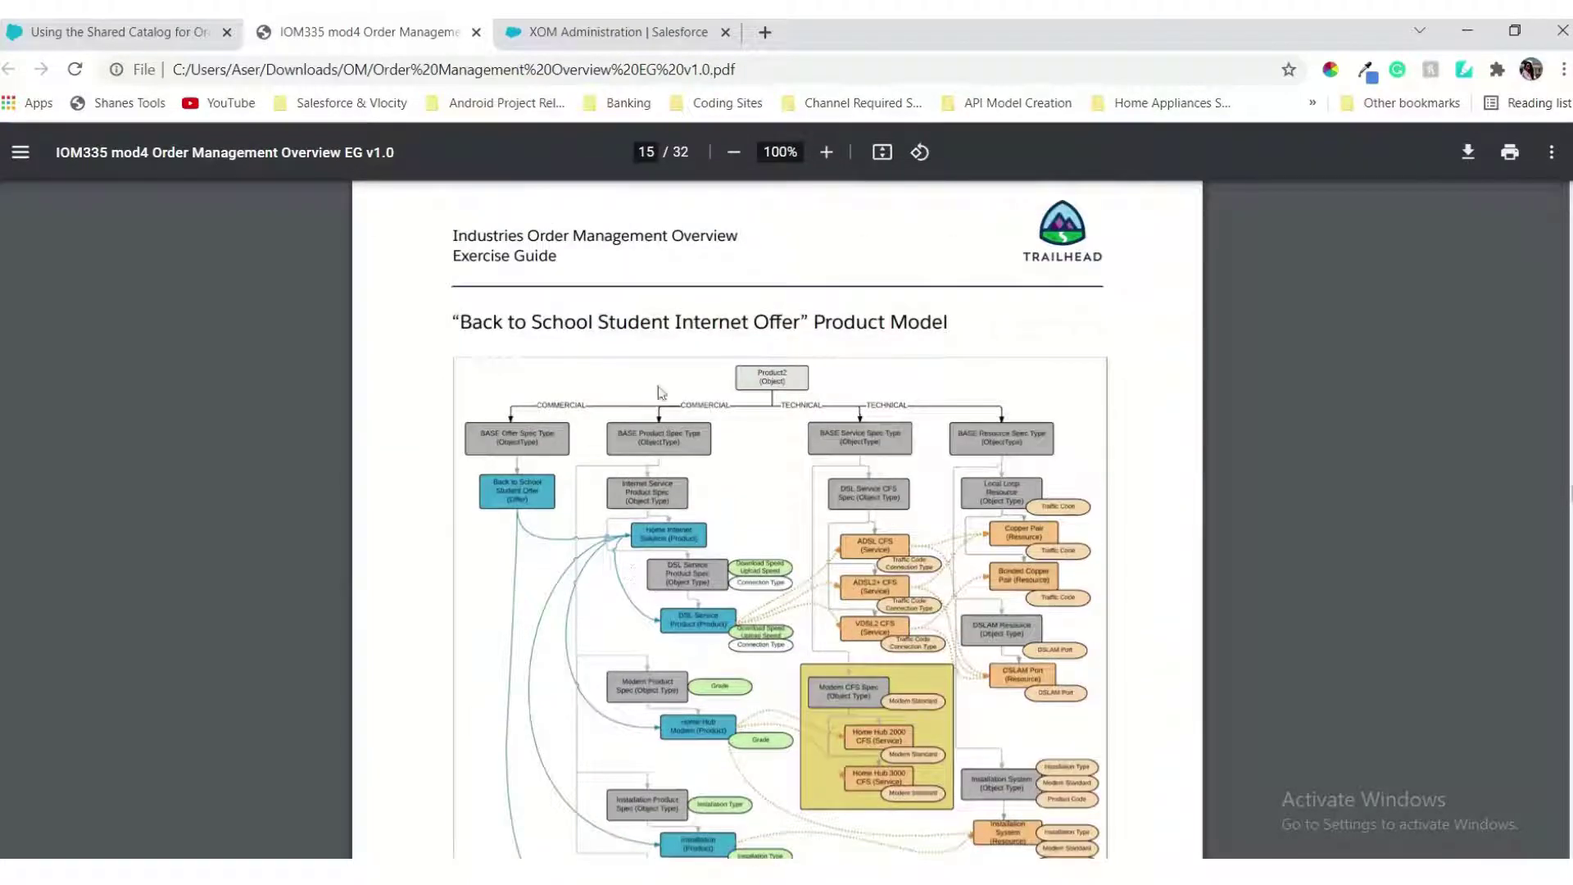
{"action": "scroll", "coordinate": [844, 642], "scroll_direction": "down", "scroll_amount": 12}
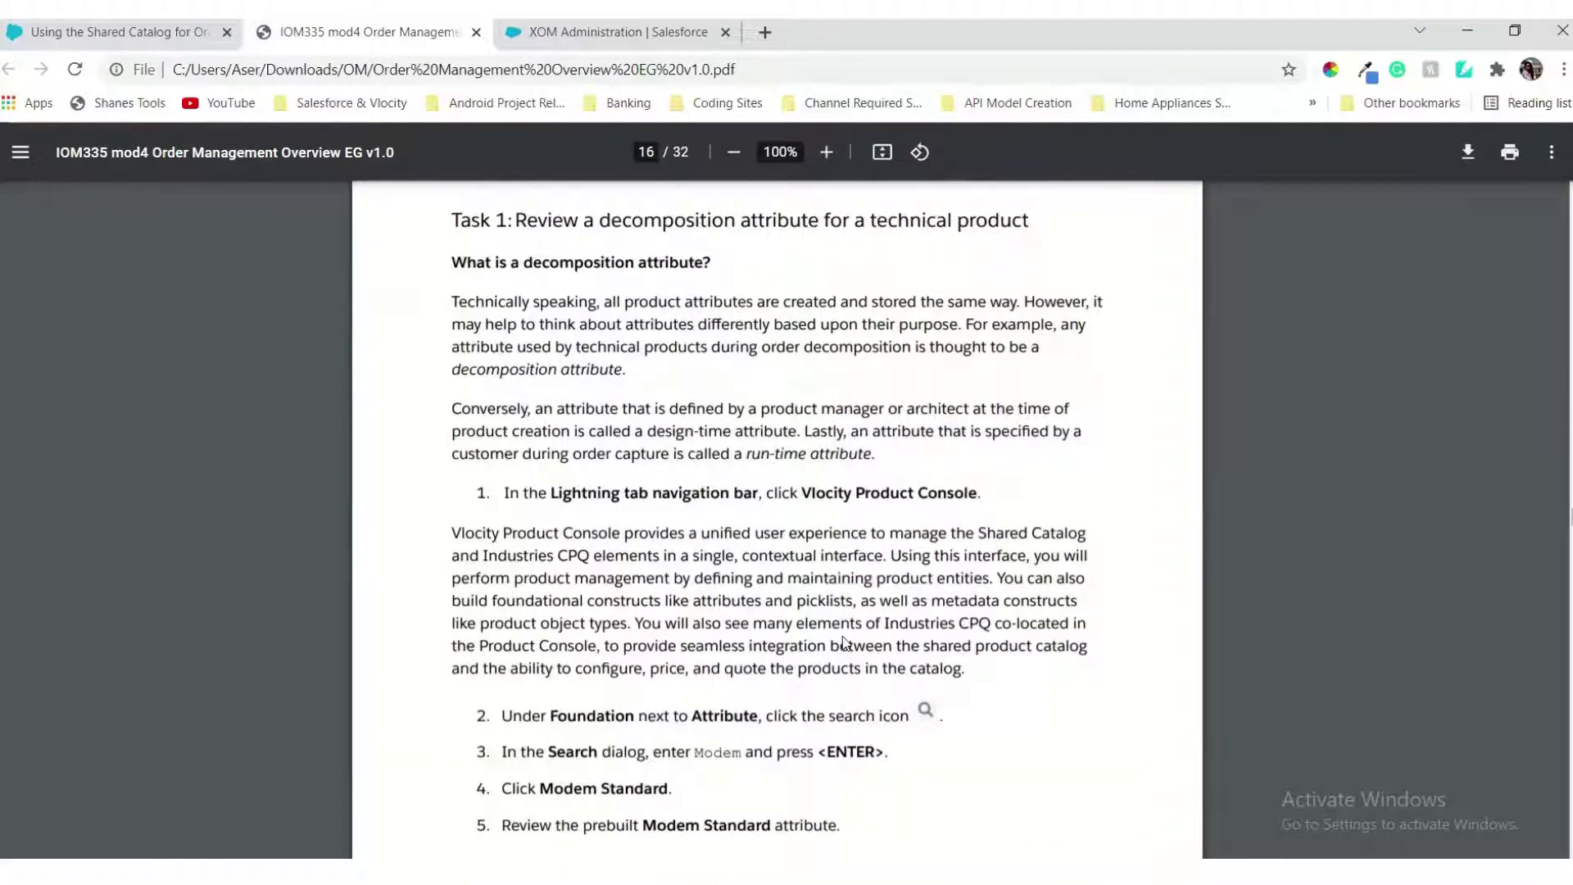
{"action": "scroll", "coordinate": [844, 642], "scroll_direction": "down", "scroll_amount": 3}
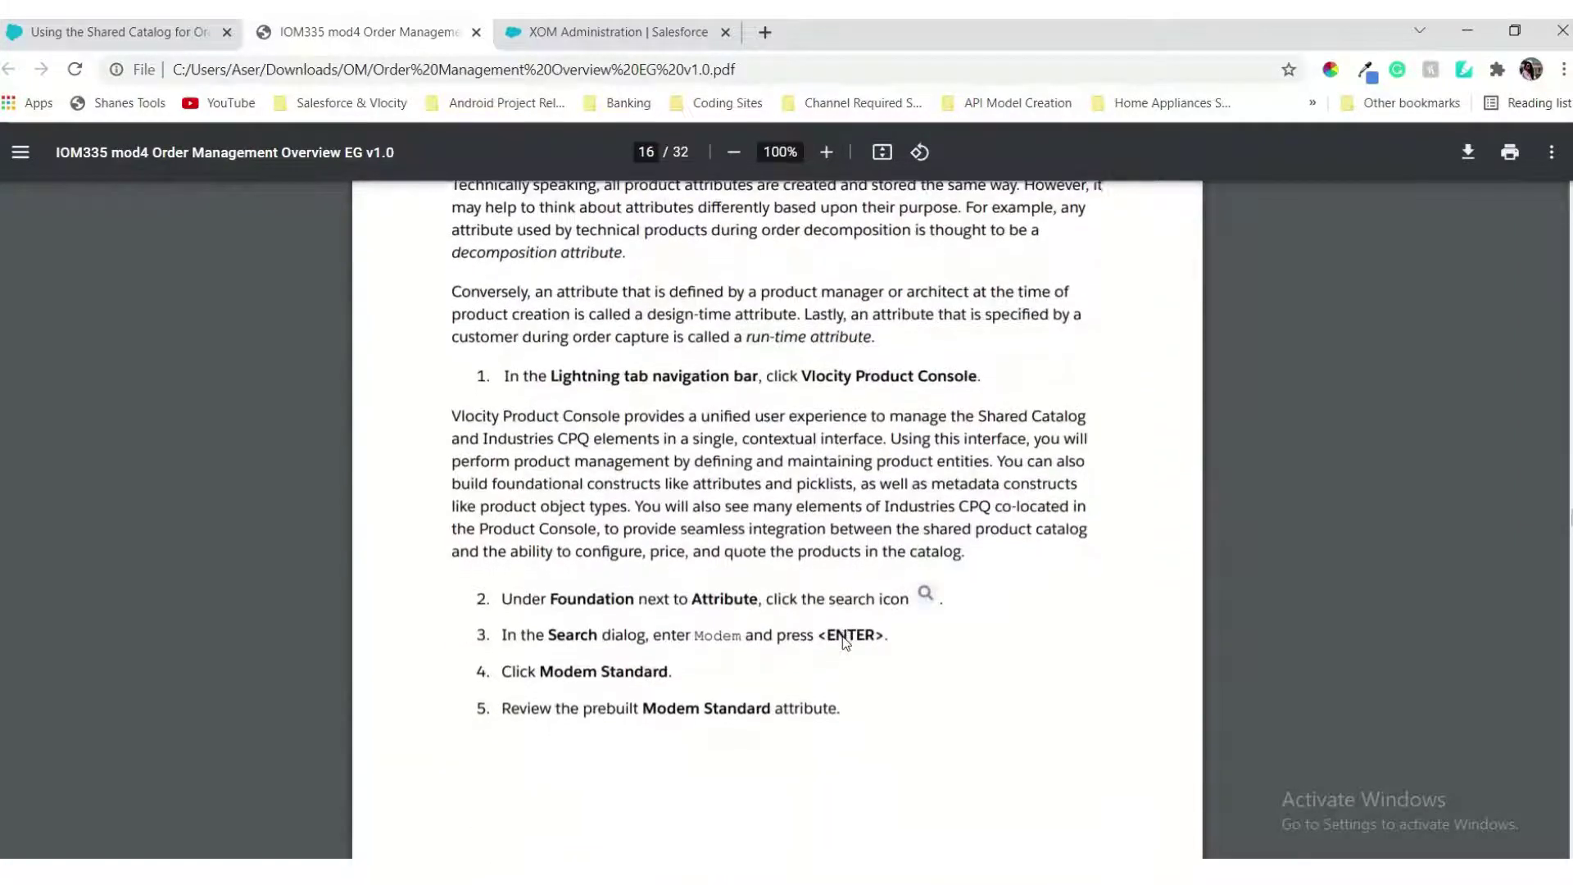
{"action": "scroll", "coordinate": [845, 641], "scroll_direction": "up", "scroll_amount": 3}
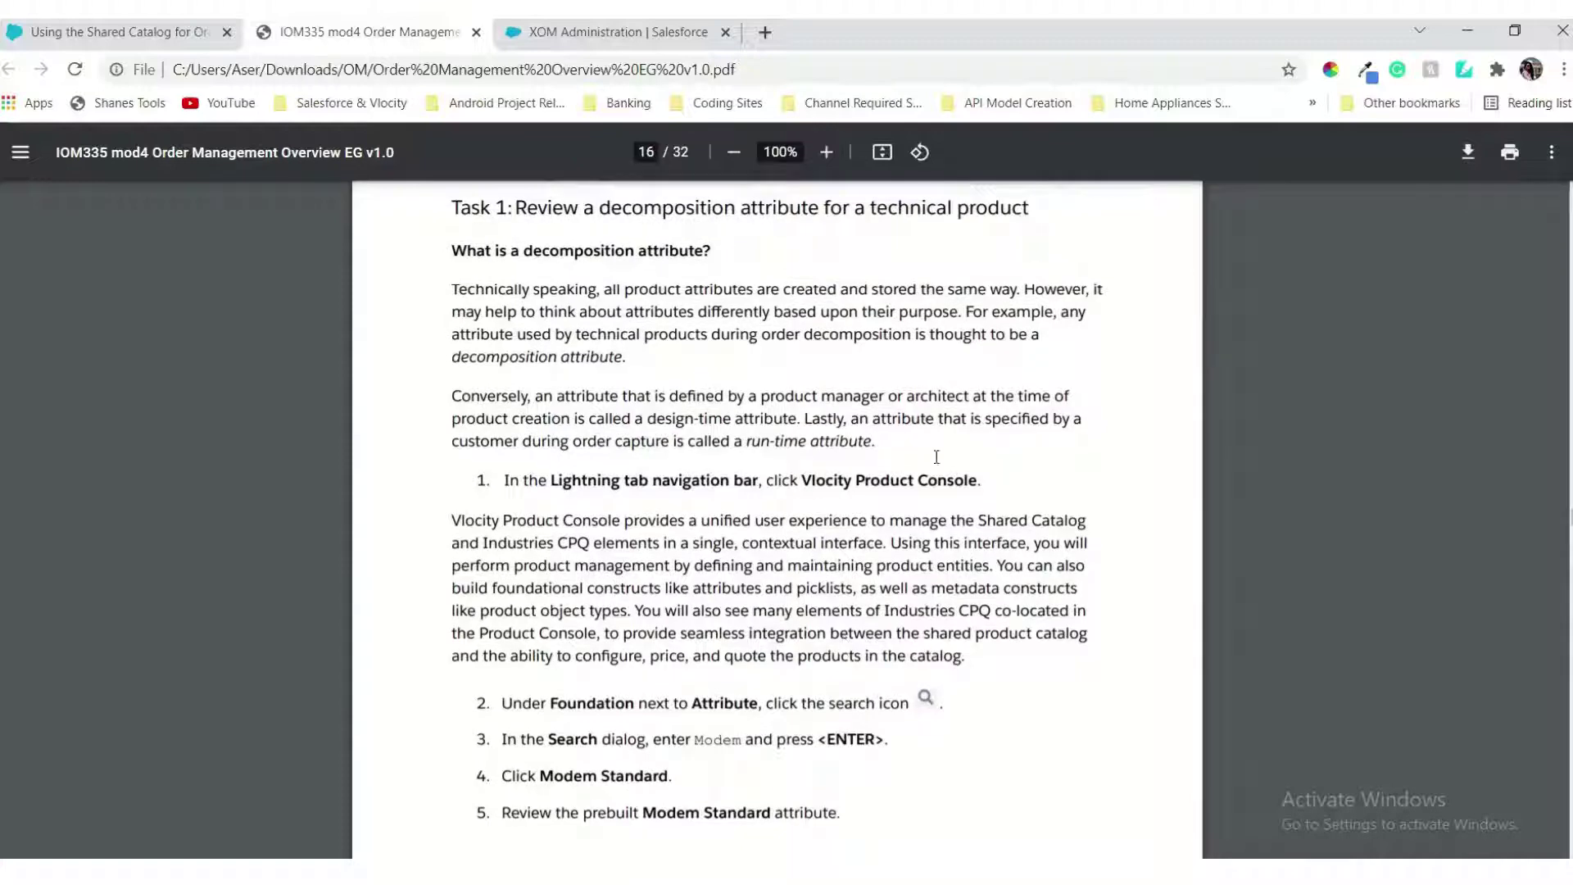
{"action": "scroll", "coordinate": [937, 456], "scroll_direction": "up", "scroll_amount": 10}
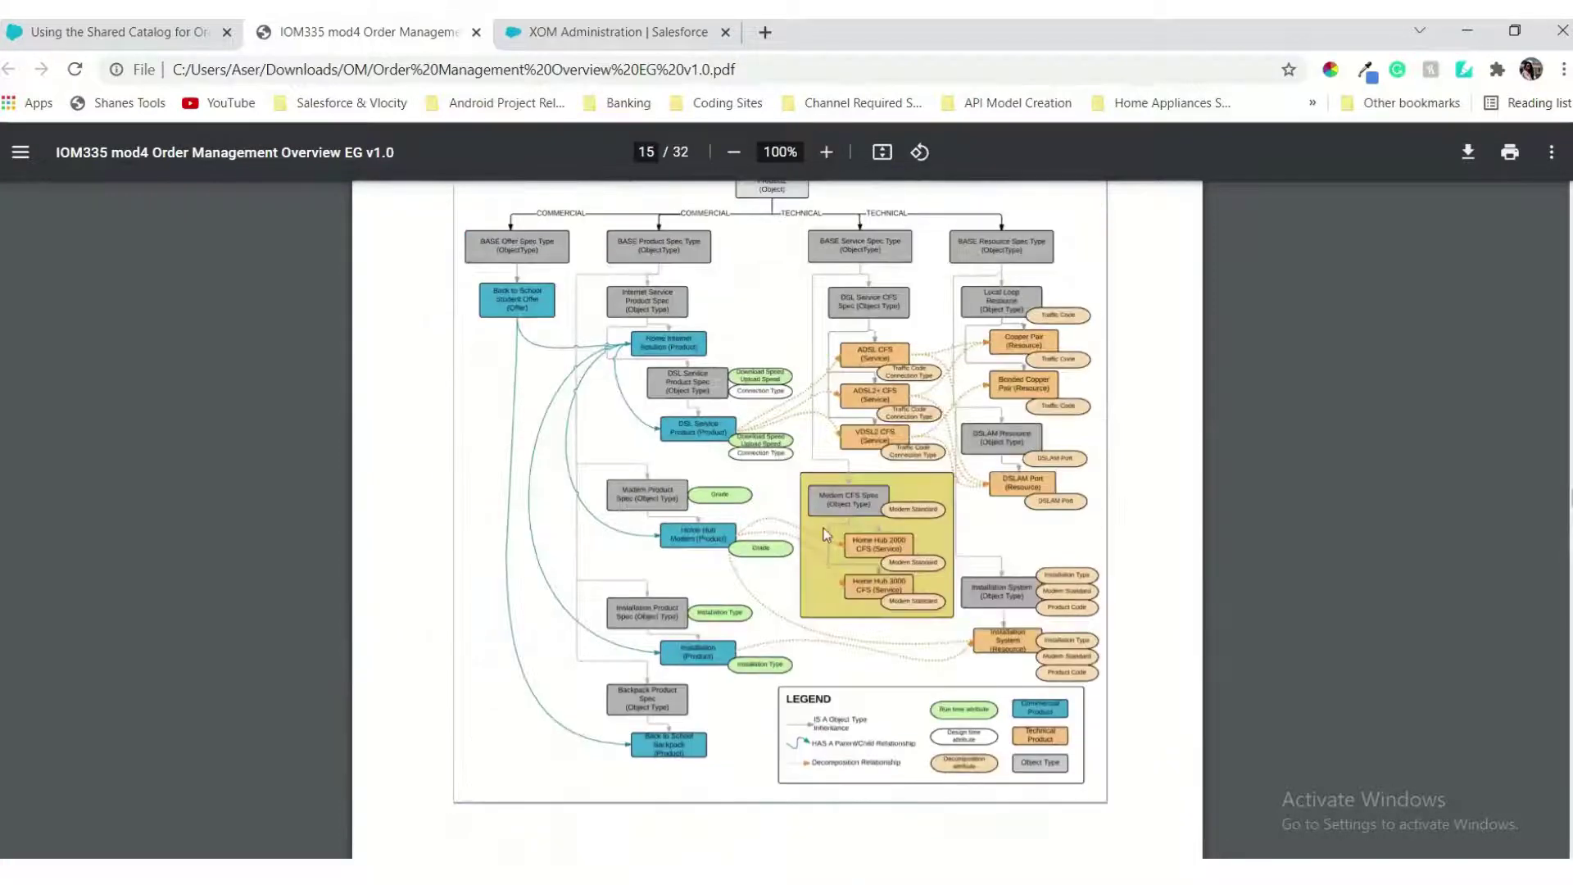
{"action": "scroll", "coordinate": [829, 378], "scroll_direction": "down", "scroll_amount": 13}
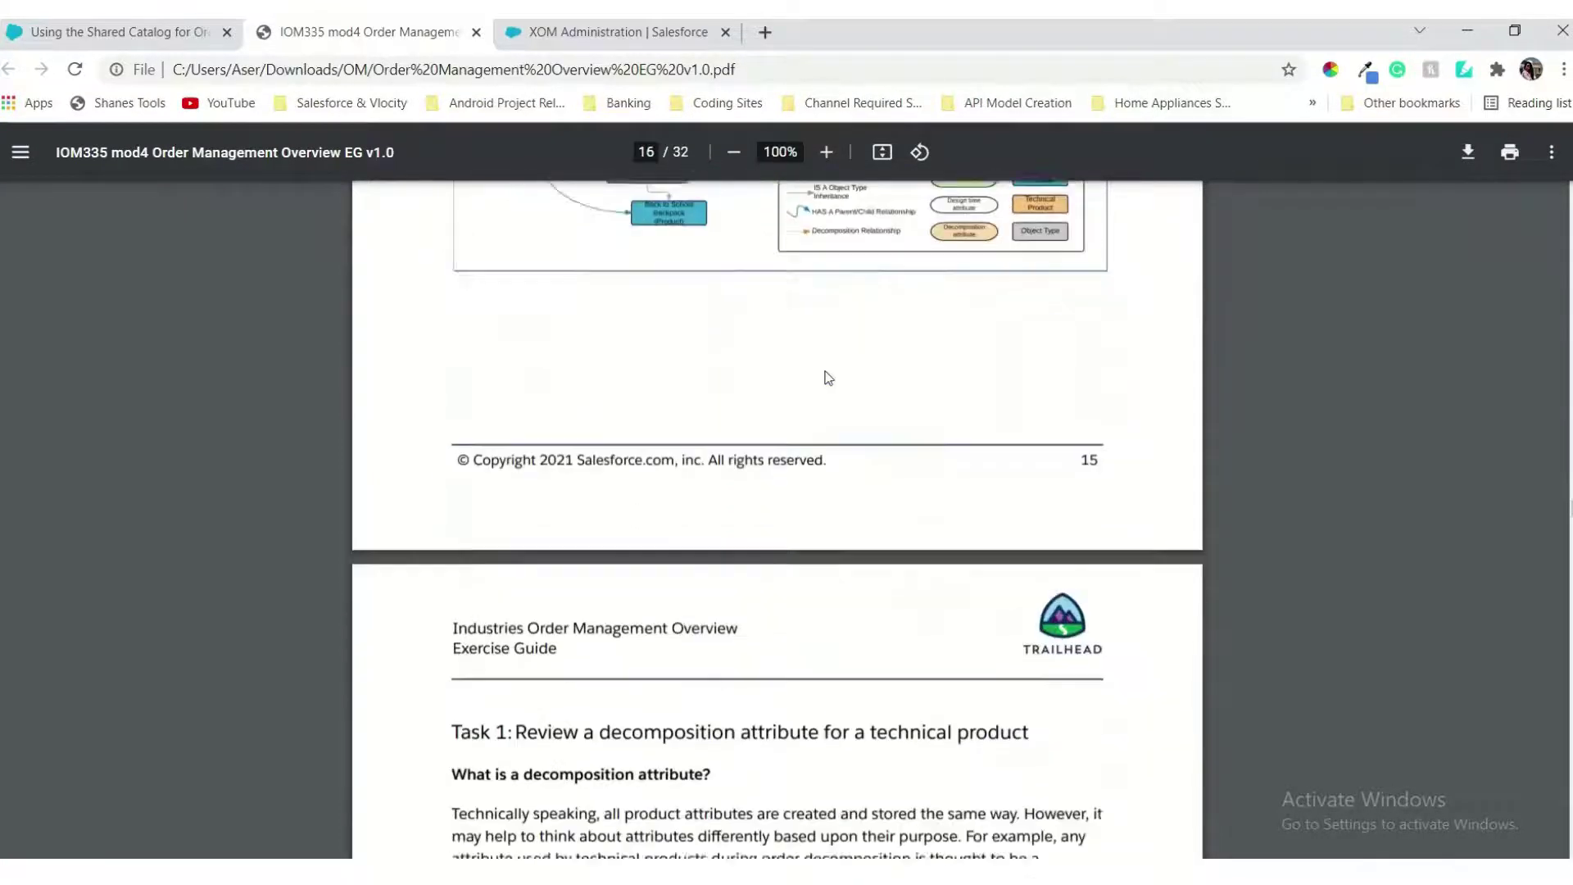
Step: Read Task 1 on reviewing a decomposition attribute, and open the Vlocity Product Console in Salesforce
{"action": "scroll", "coordinate": [829, 378], "scroll_direction": "down", "scroll_amount": 12}
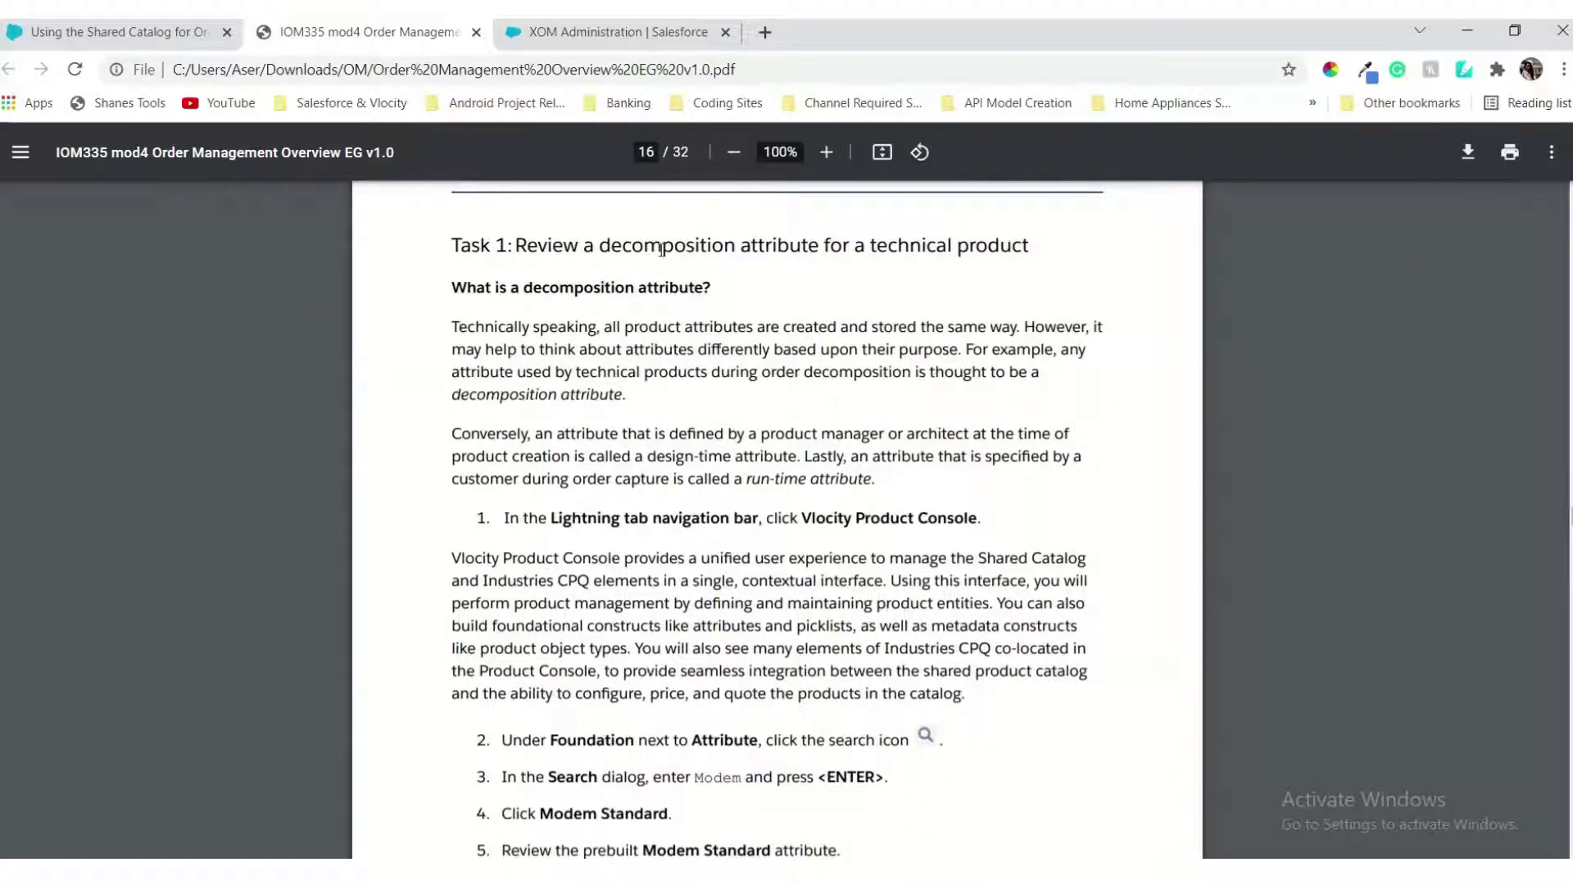
{"action": "scroll", "coordinate": [870, 416], "scroll_direction": "down", "scroll_amount": 1}
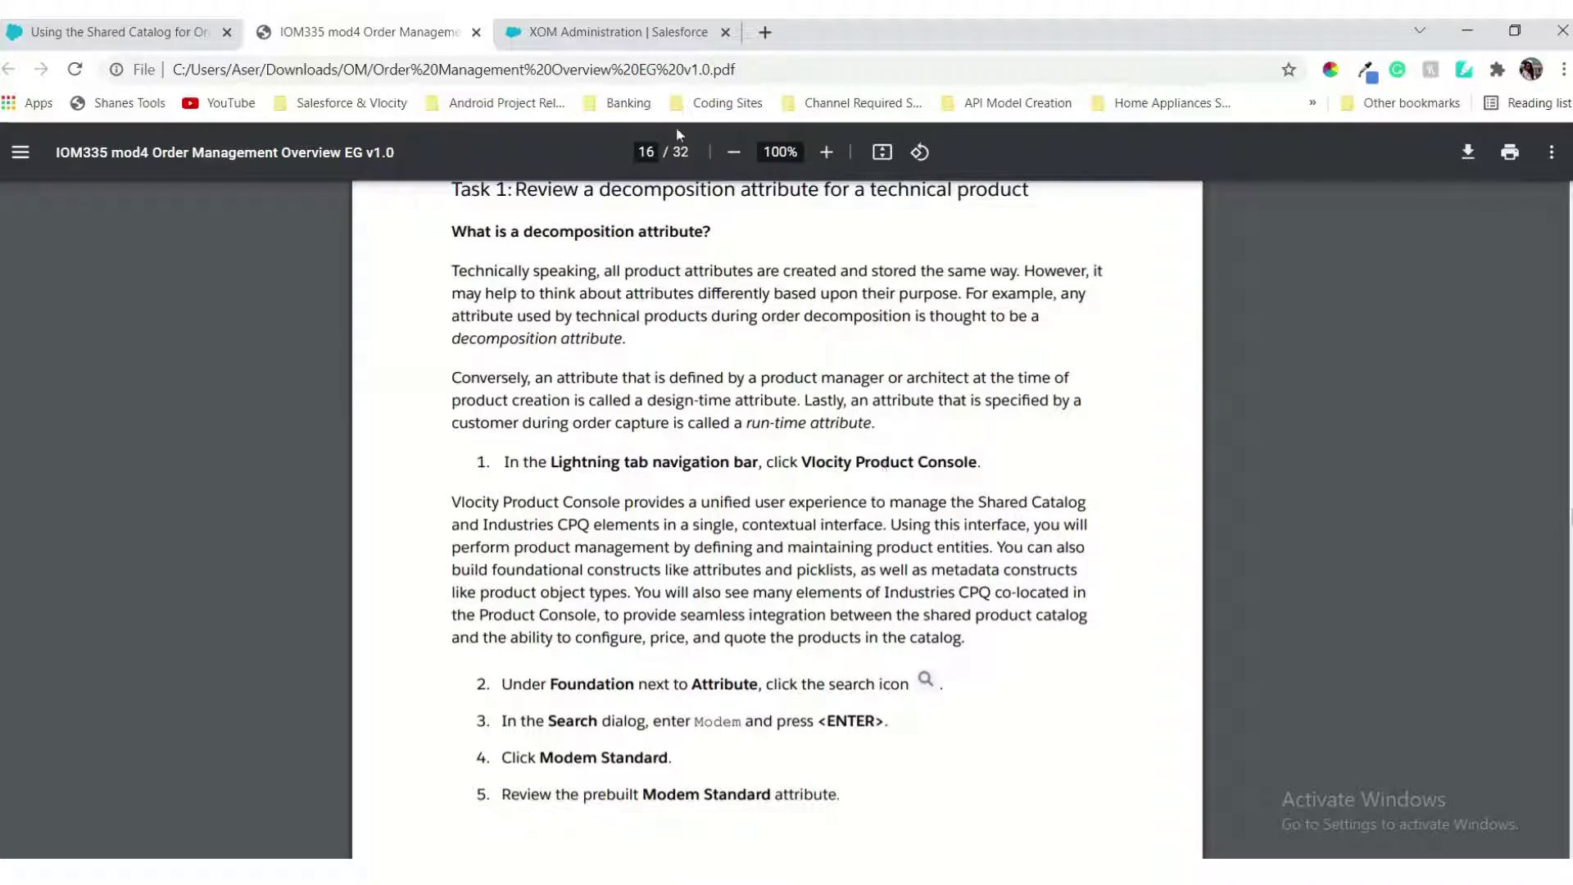
{"action": "left_click", "coordinate": [622, 25]}
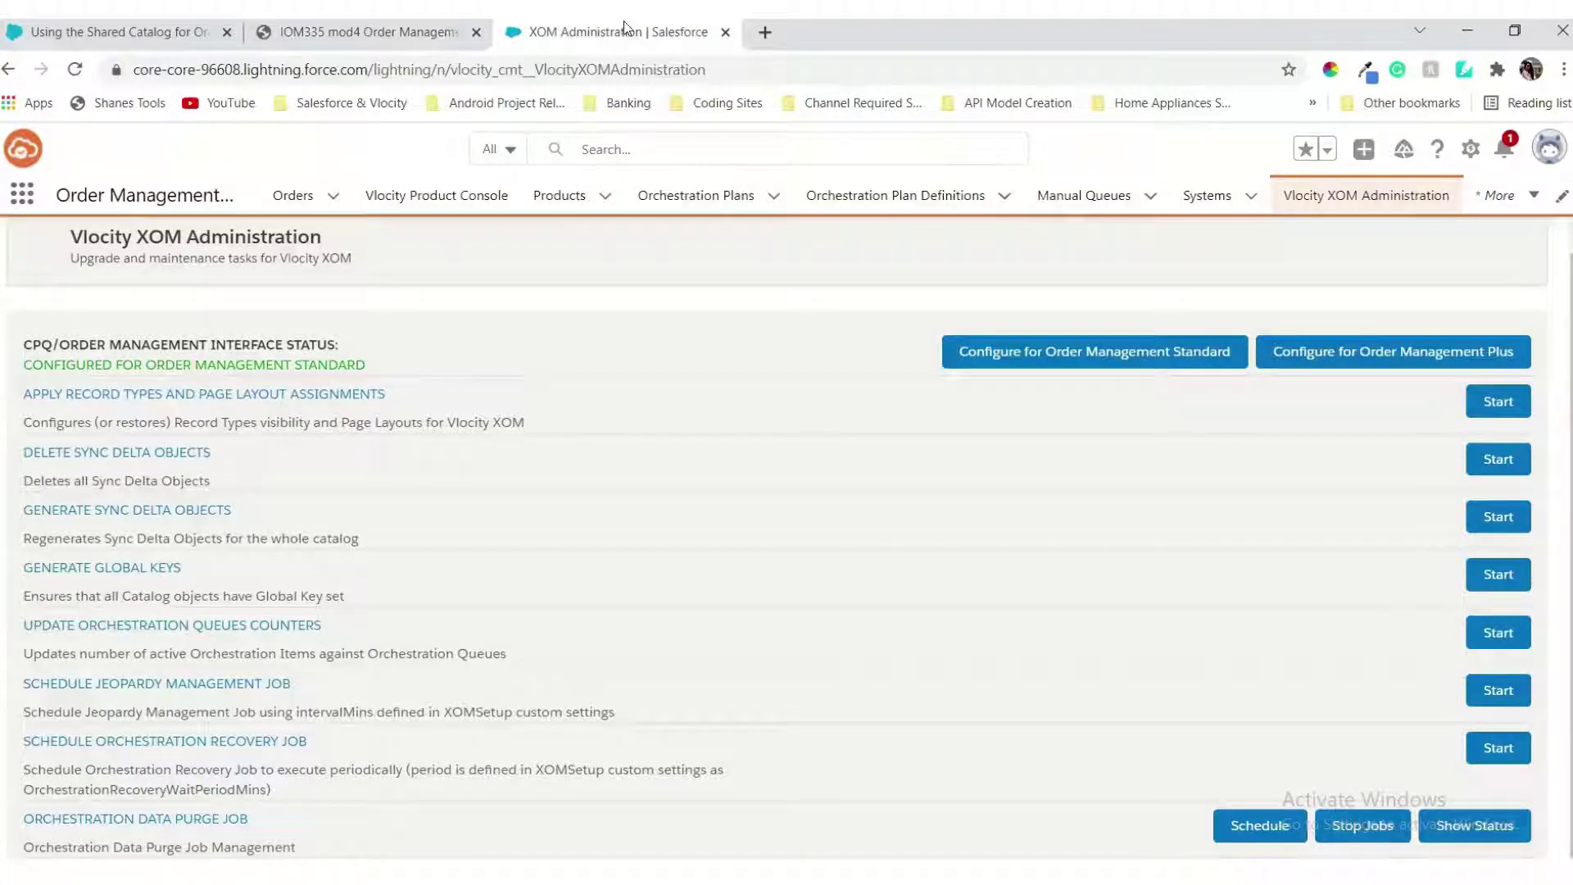
{"action": "left_click", "coordinate": [410, 205]}
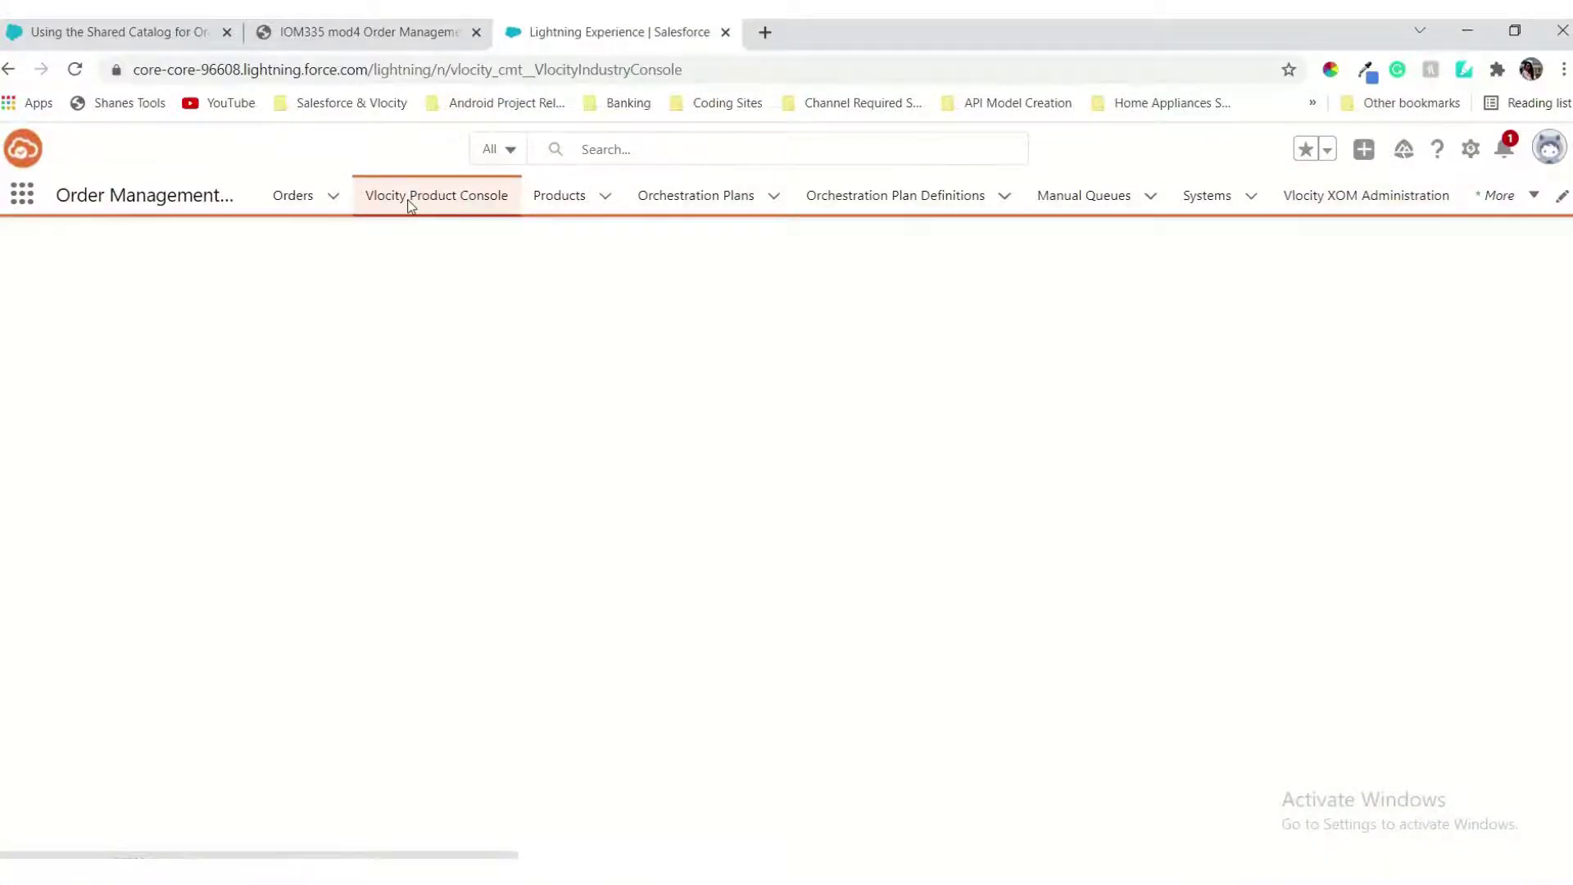
Step: Check the guide's remaining Task 1 instructions and open the Attribute search under Foundation in the Product Console
{"action": "left_click", "coordinate": [209, 30]}
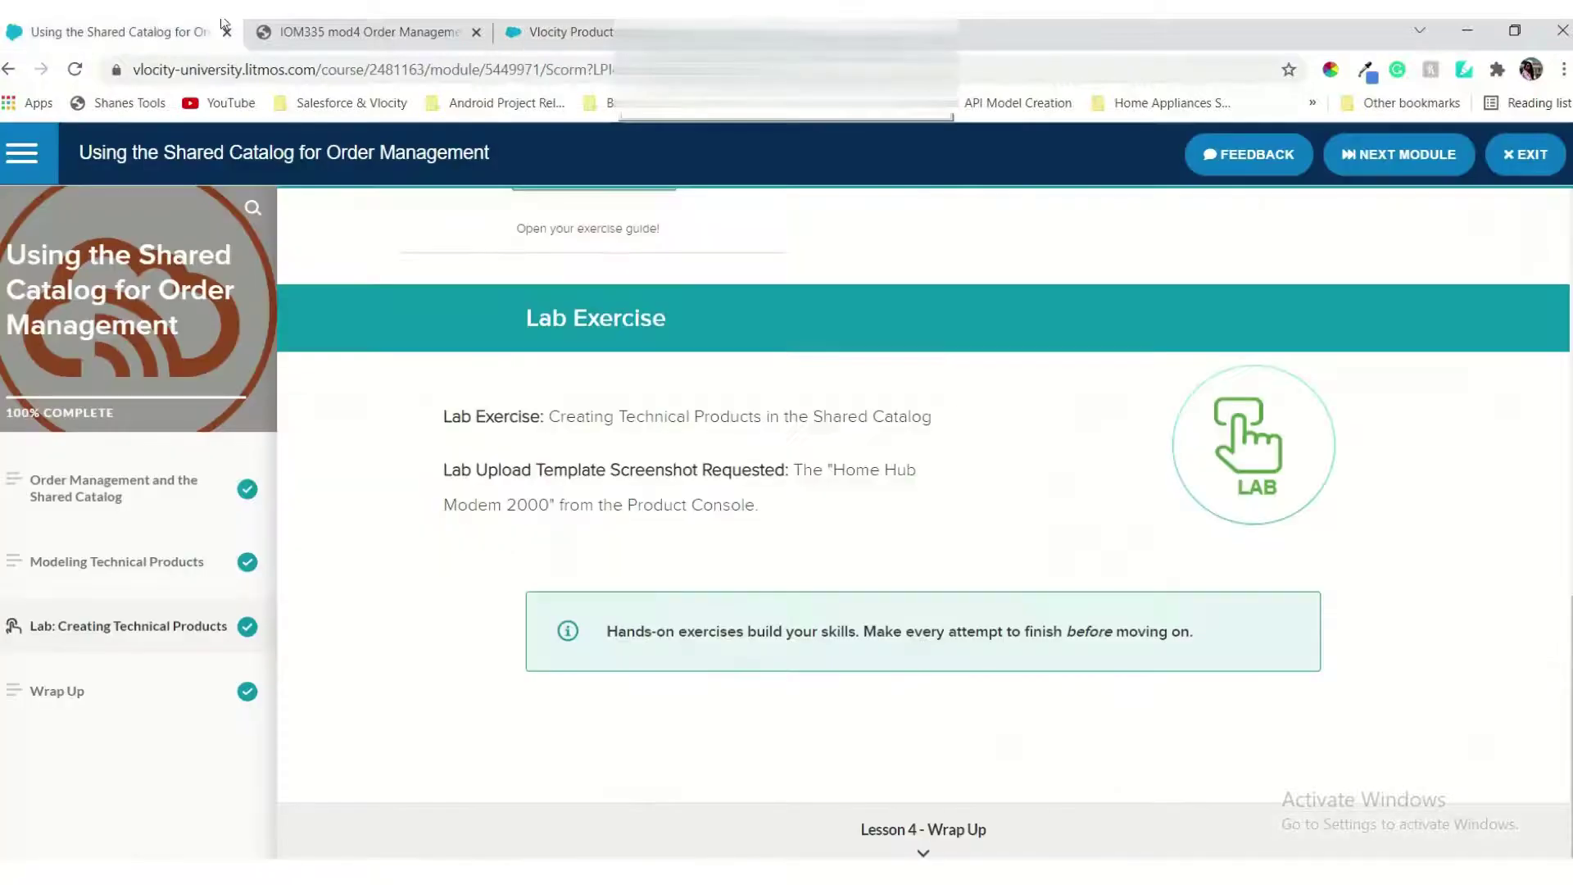
{"action": "left_click", "coordinate": [361, 32]}
{"action": "scroll", "coordinate": [576, 471], "scroll_direction": "down", "scroll_amount": 3}
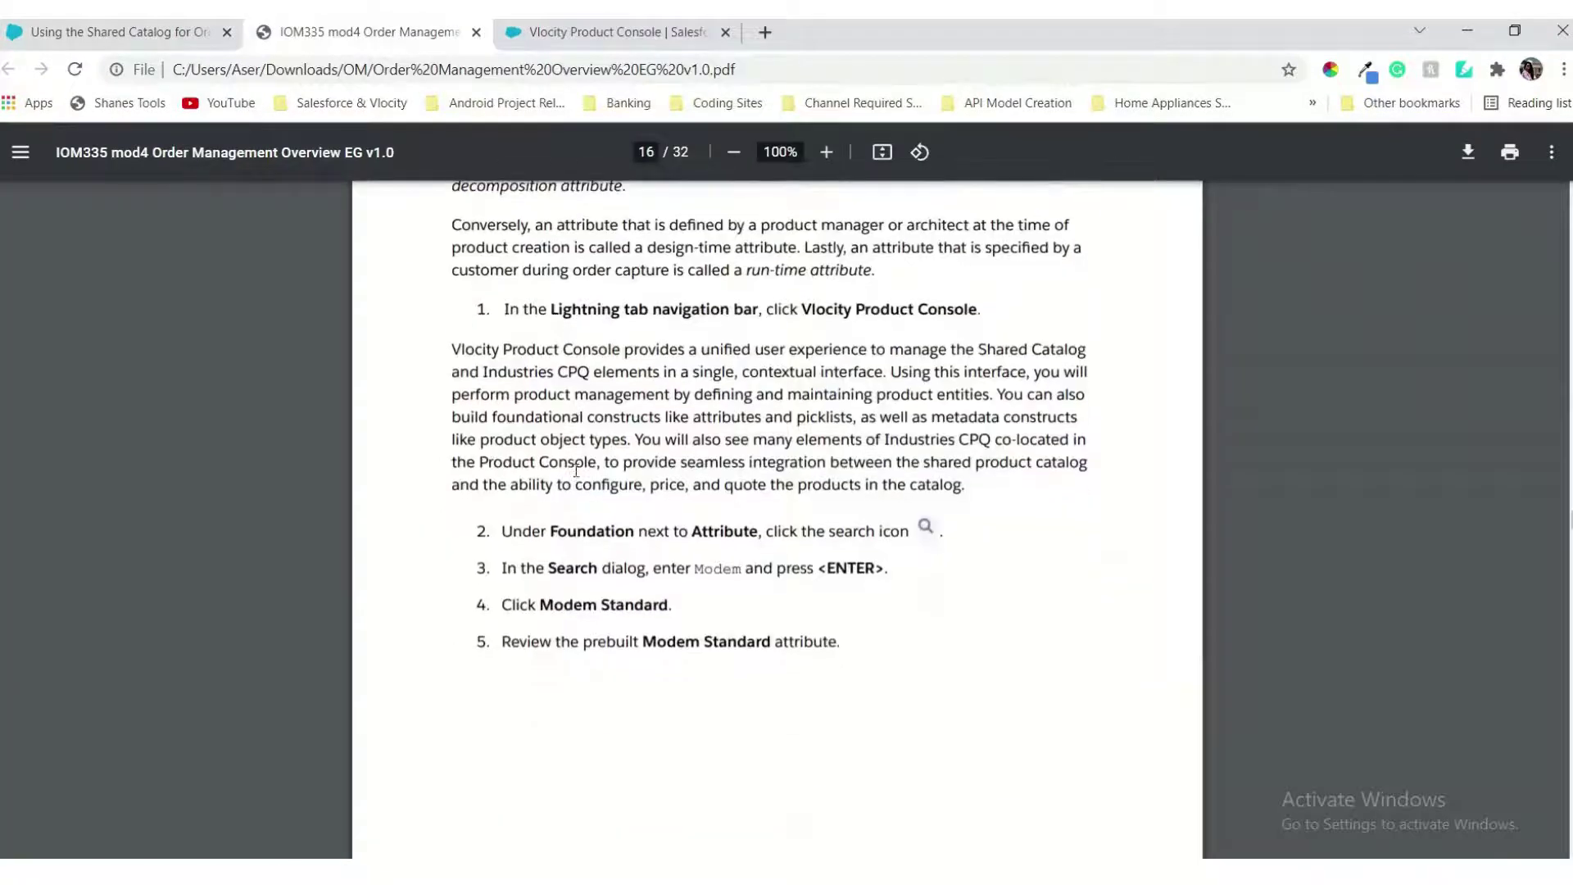
{"action": "scroll", "coordinate": [576, 471], "scroll_direction": "down", "scroll_amount": 2}
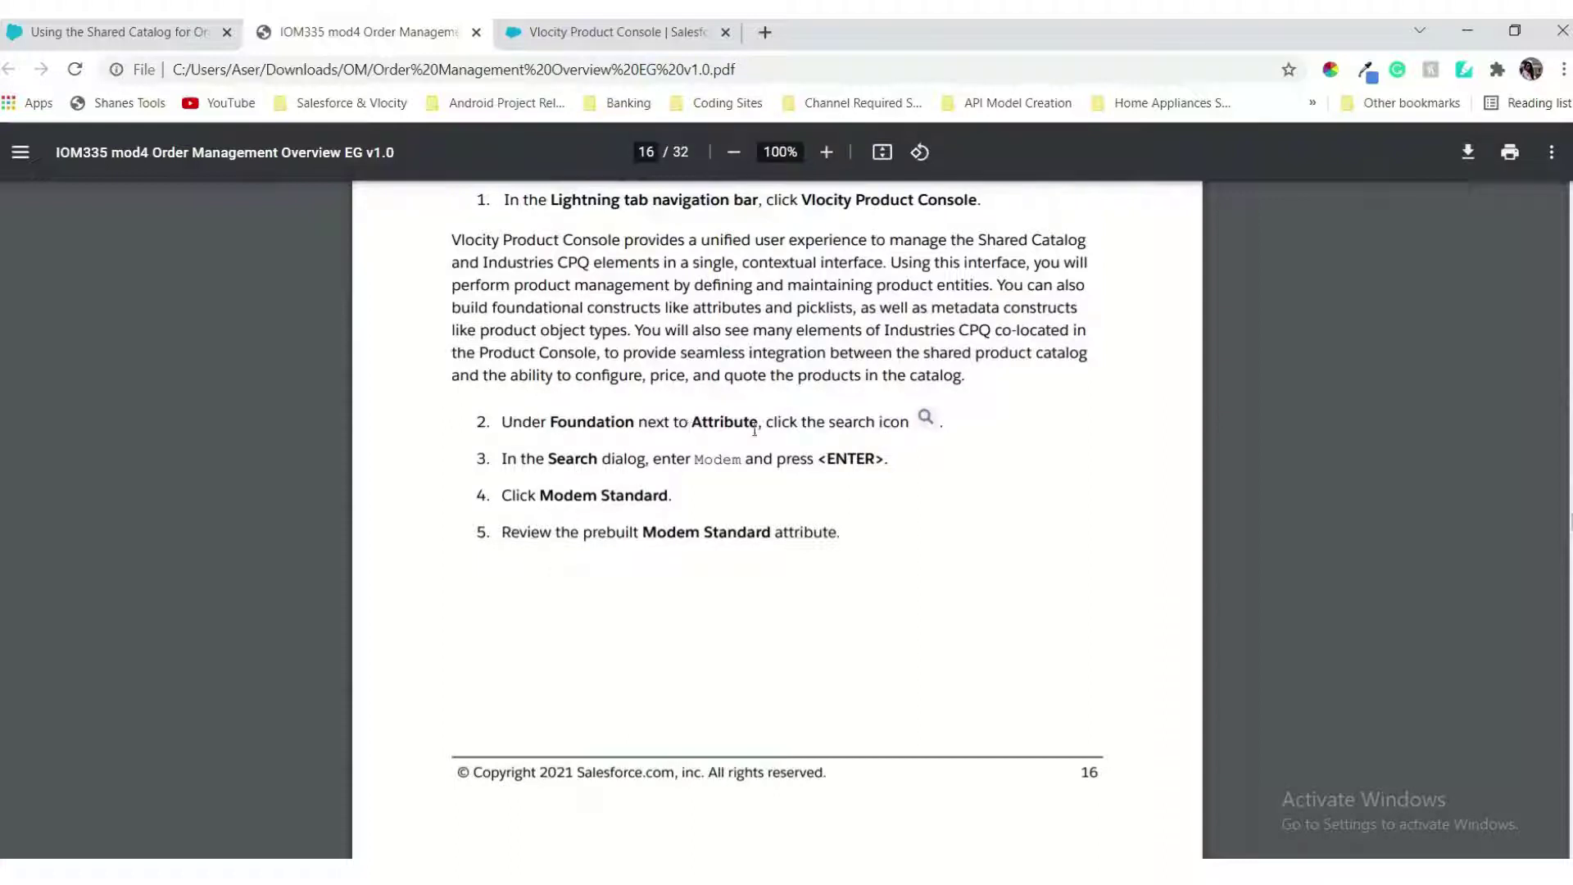
{"action": "left_click", "coordinate": [597, 33]}
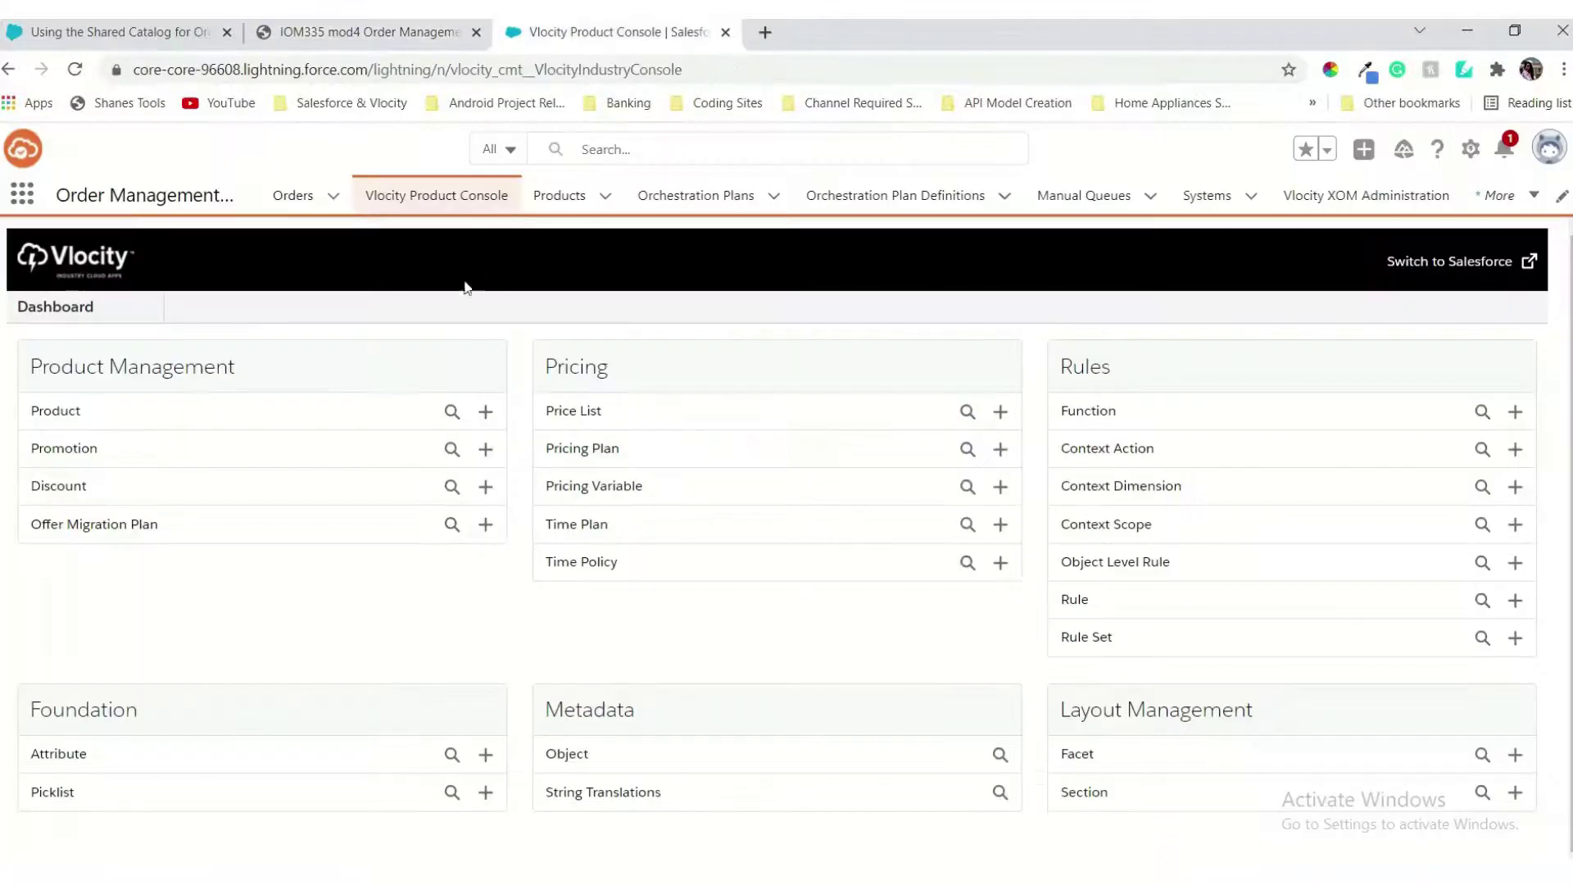
{"action": "left_click", "coordinate": [452, 754]}
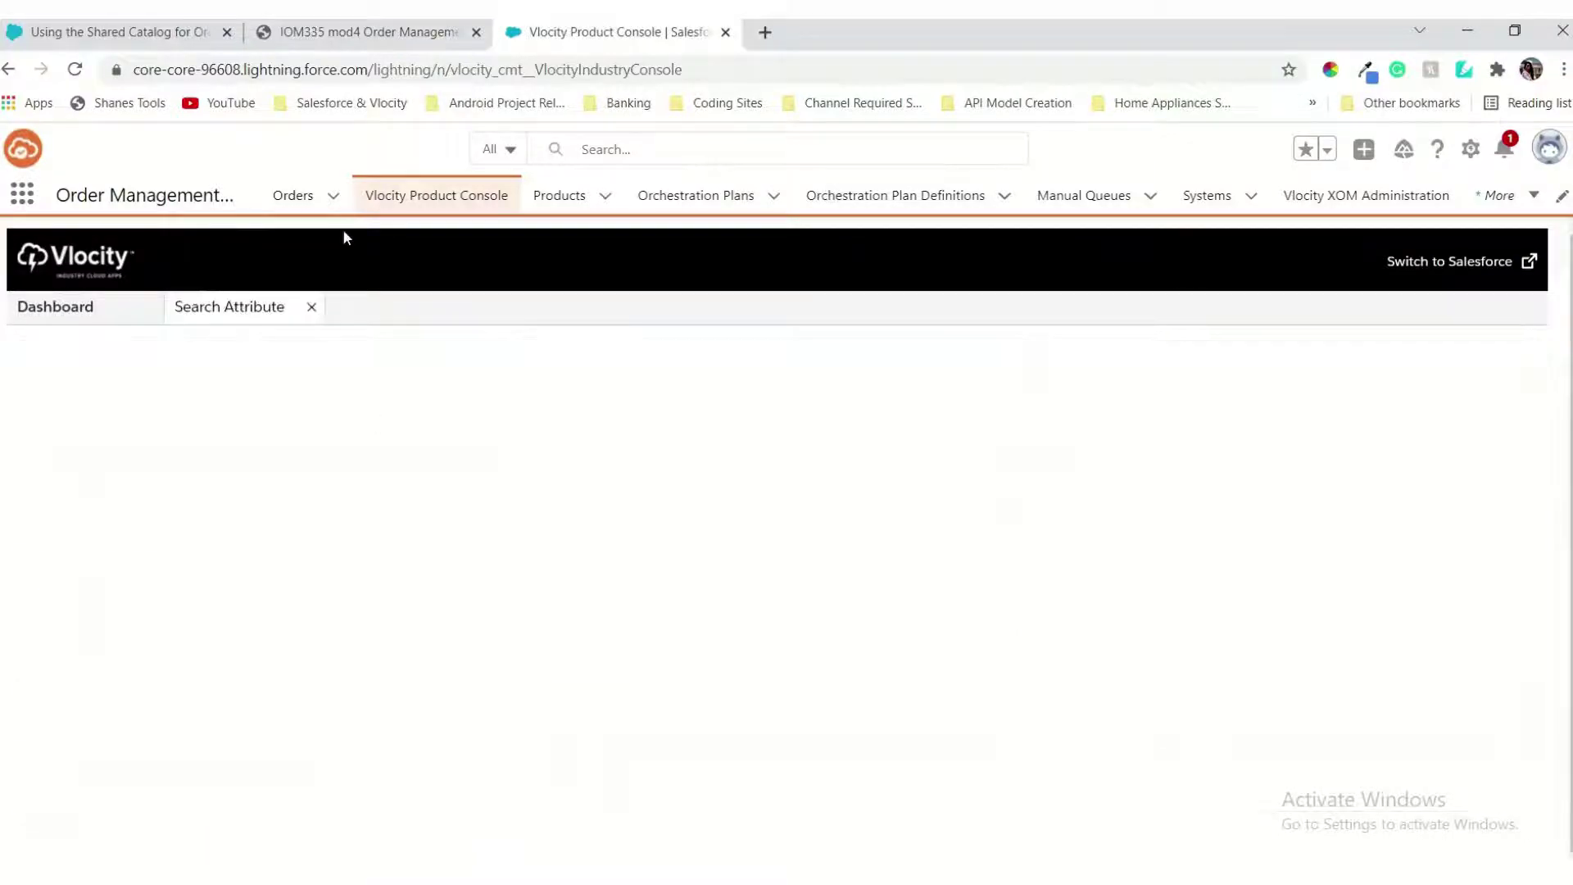
Step: Copy the search term from the guide's Task 1 and search the console's attributes for "Modem"
{"action": "left_click", "coordinate": [297, 28]}
{"action": "scroll", "coordinate": [556, 522], "scroll_direction": "down", "scroll_amount": 2}
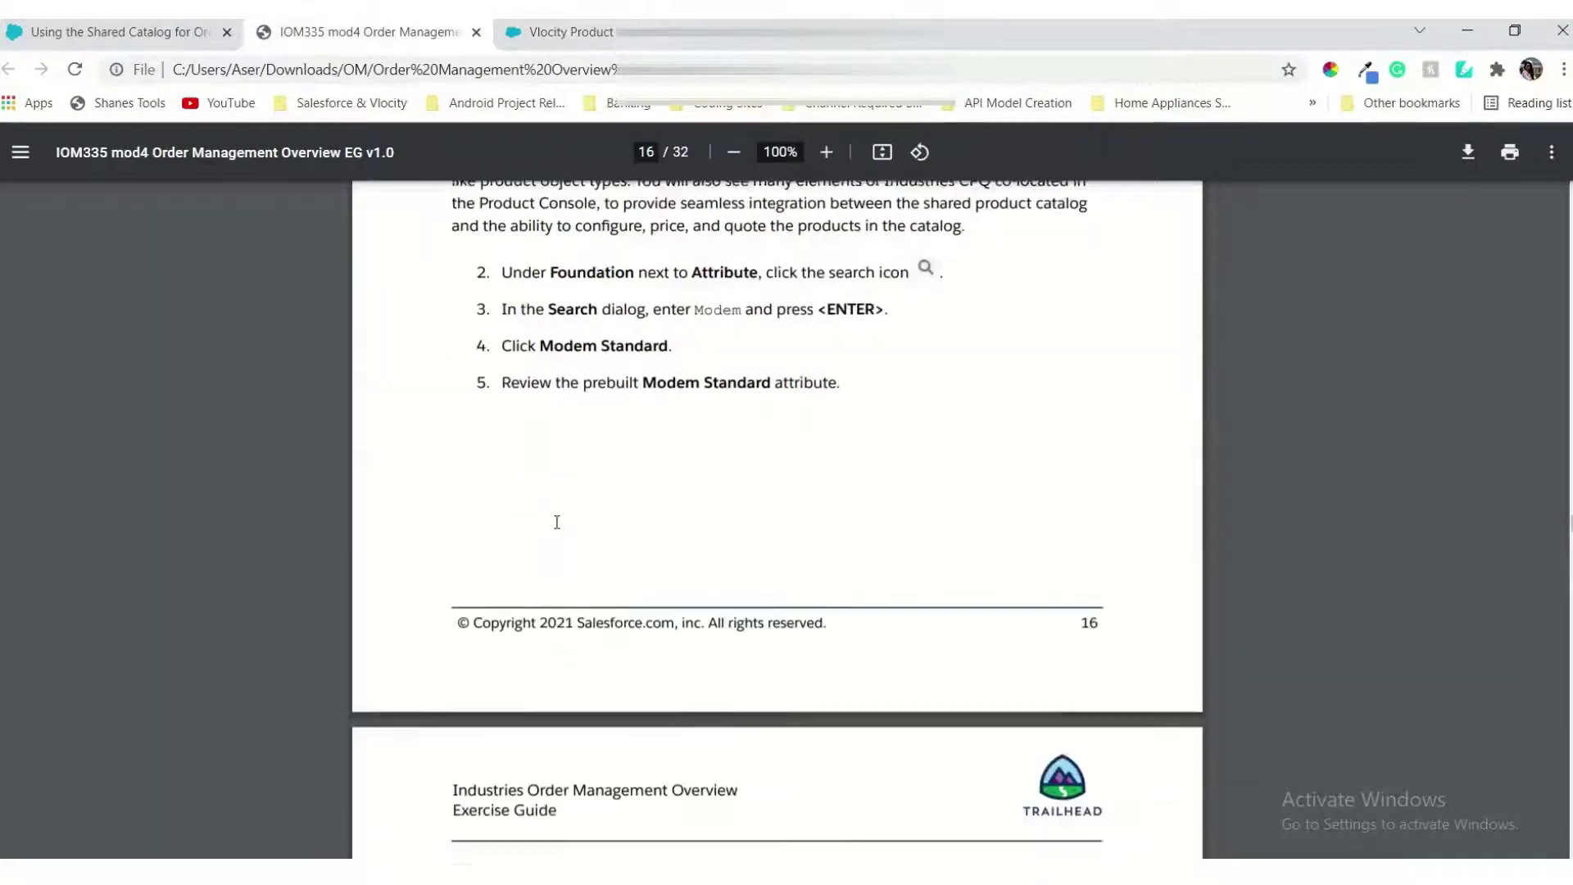
{"action": "double_click", "coordinate": [711, 292]}
{"action": "key", "text": "ctrl+c"}
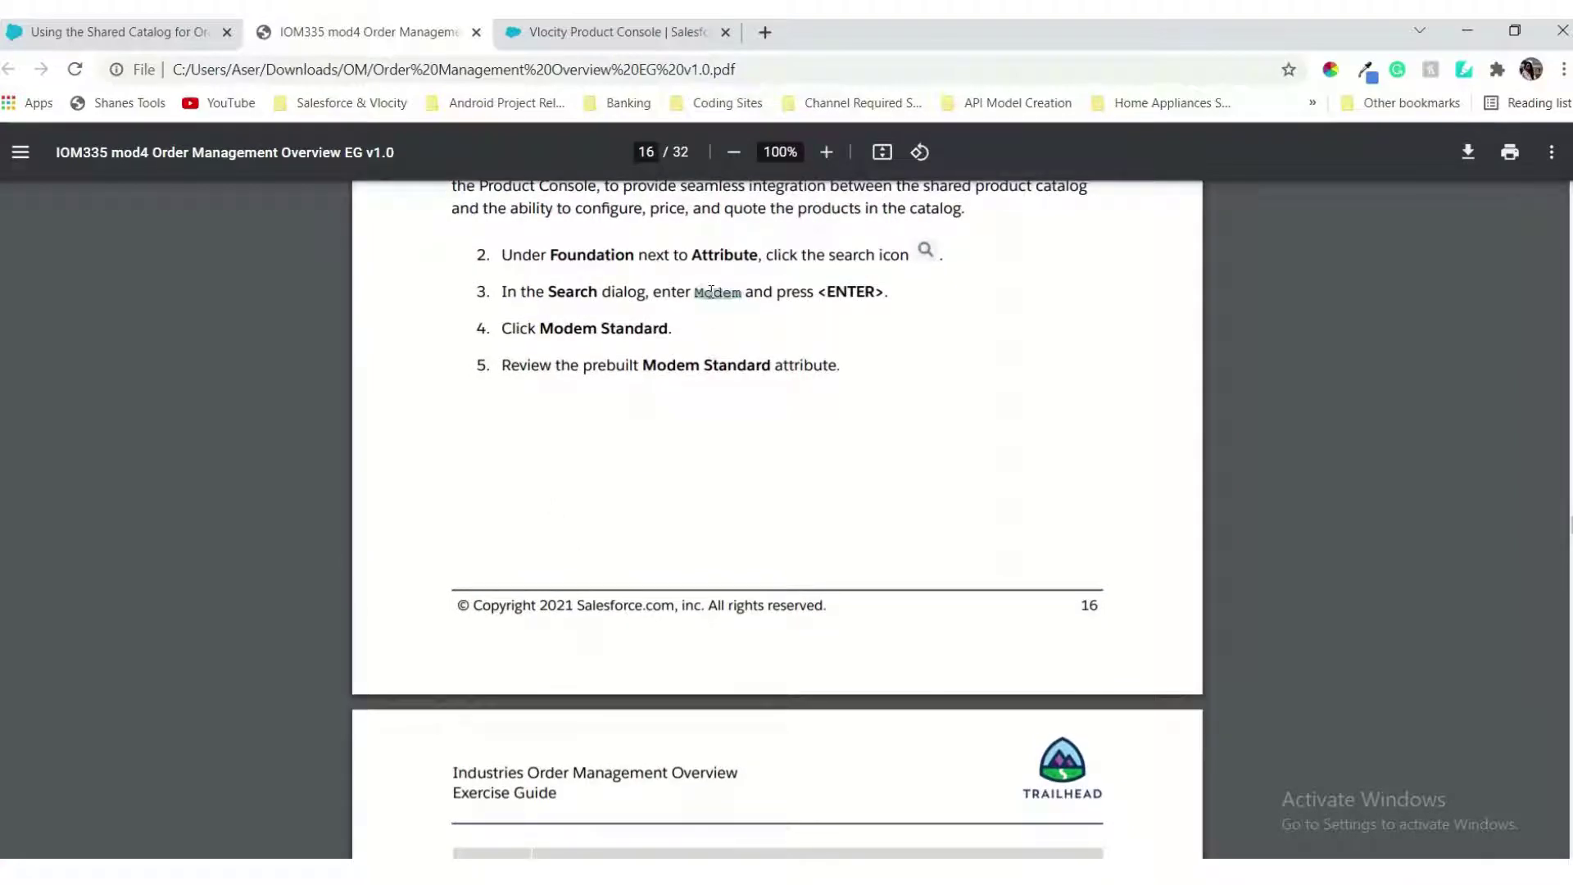
{"action": "left_click", "coordinate": [627, 43]}
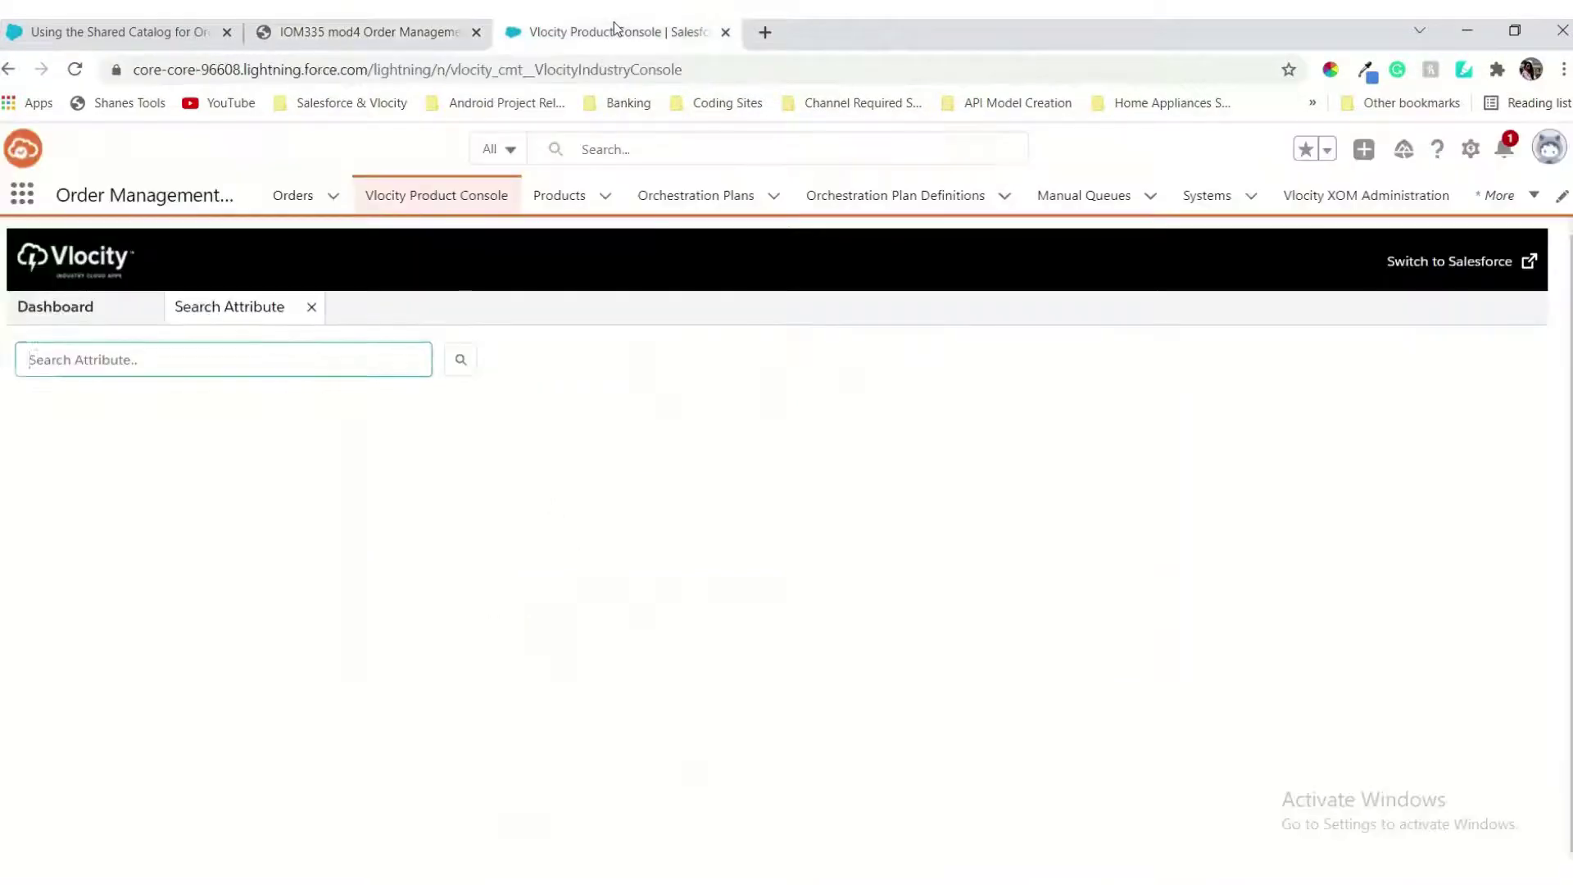
{"action": "left_click", "coordinate": [373, 373]}
{"action": "key", "text": "ctrl+v"}
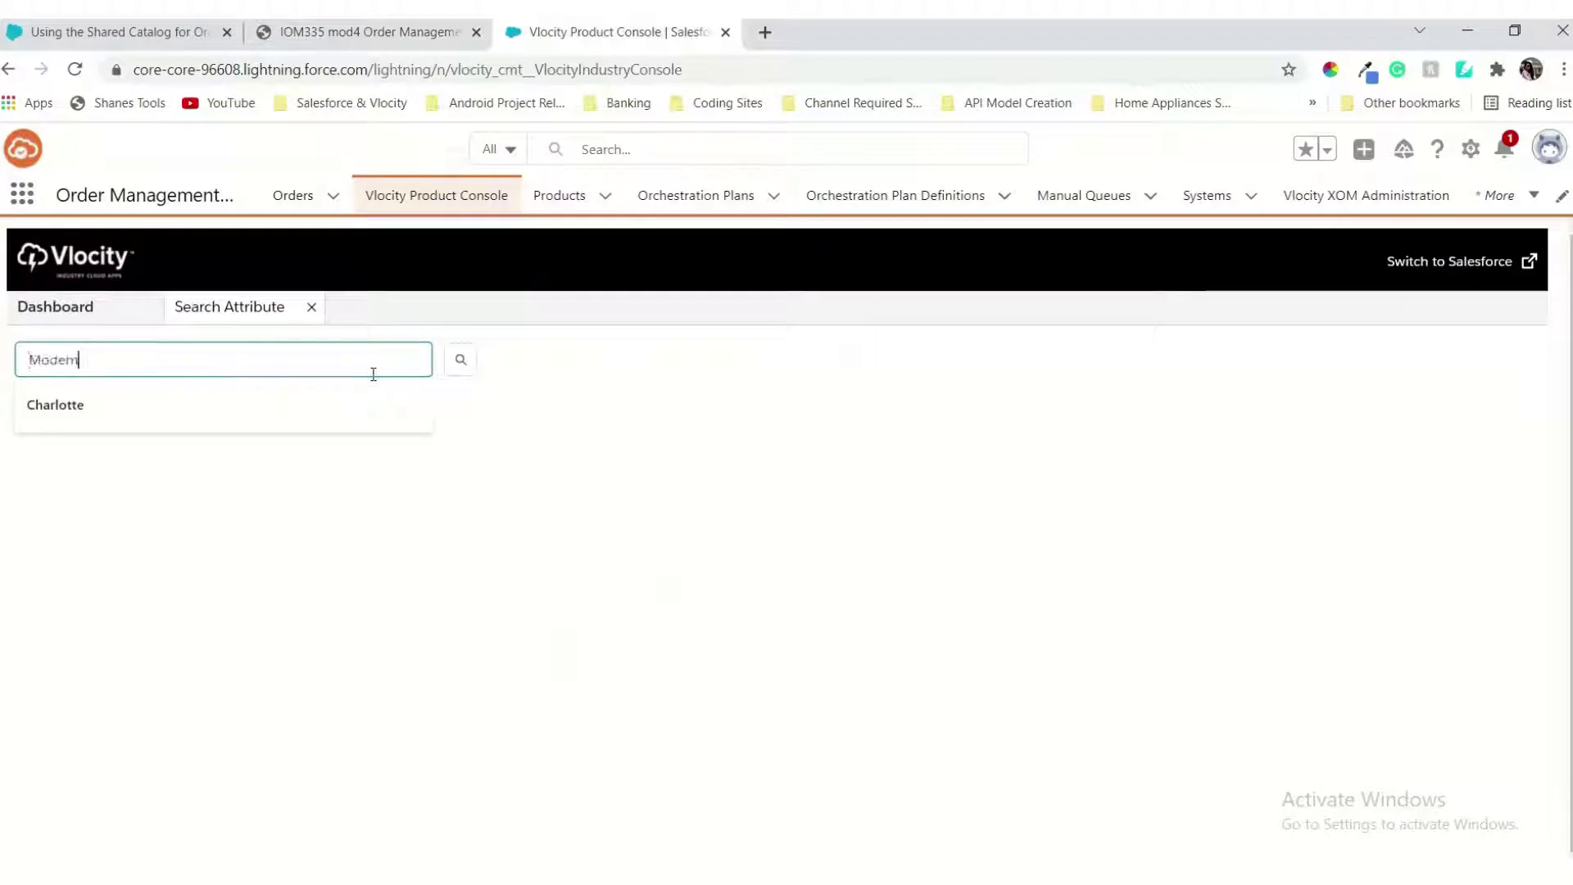
{"action": "left_click", "coordinate": [464, 367]}
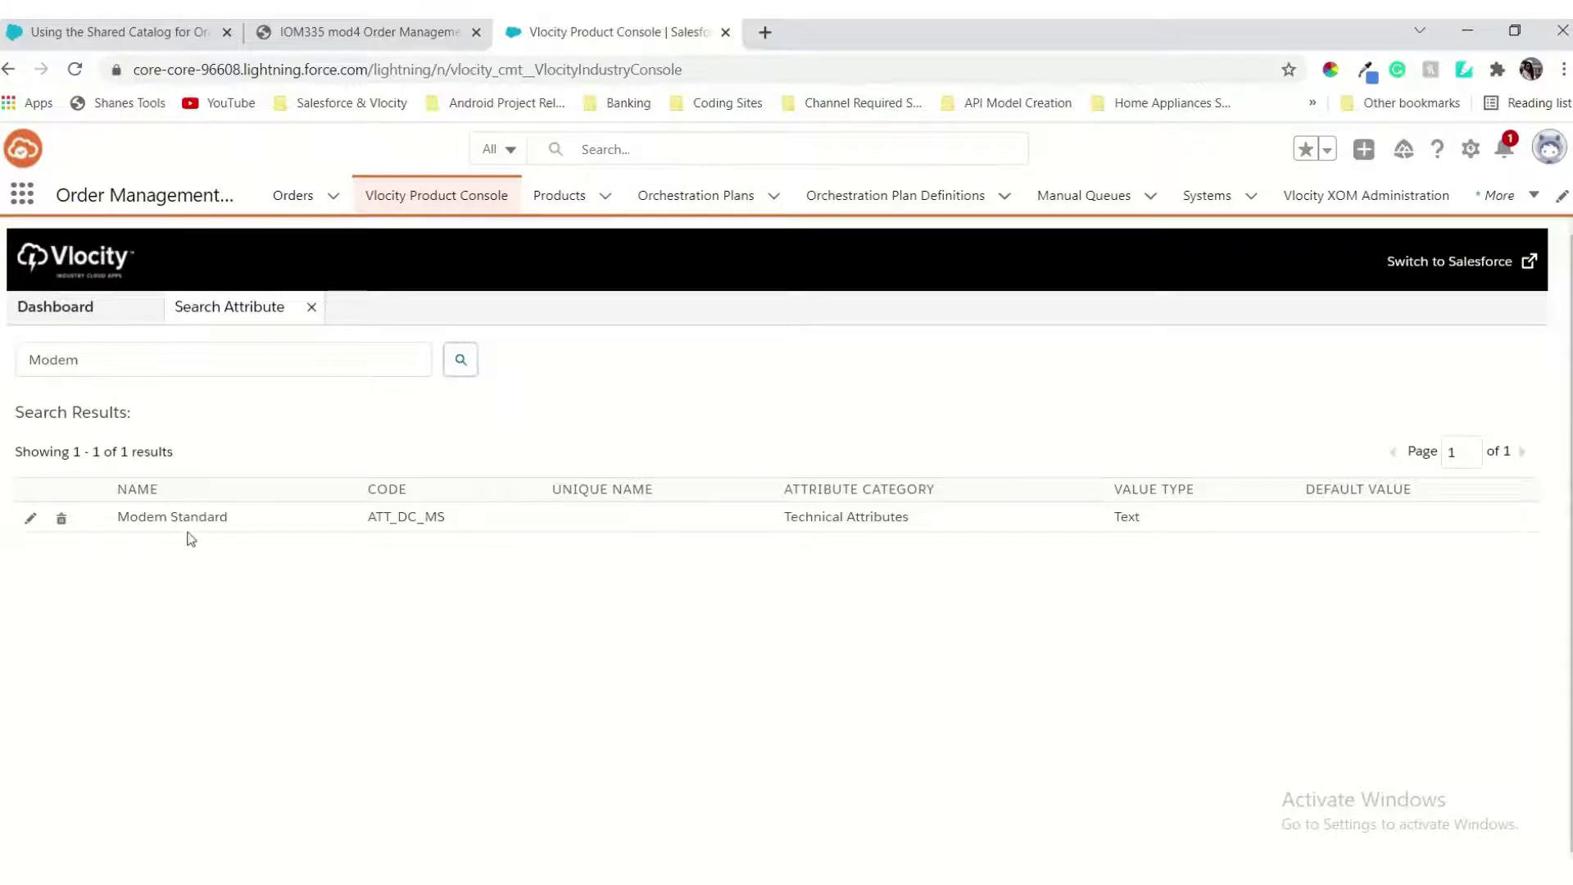
Step: Check the guide's next instruction and open the Modem Standard attribute from the search results
{"action": "left_click", "coordinate": [377, 39]}
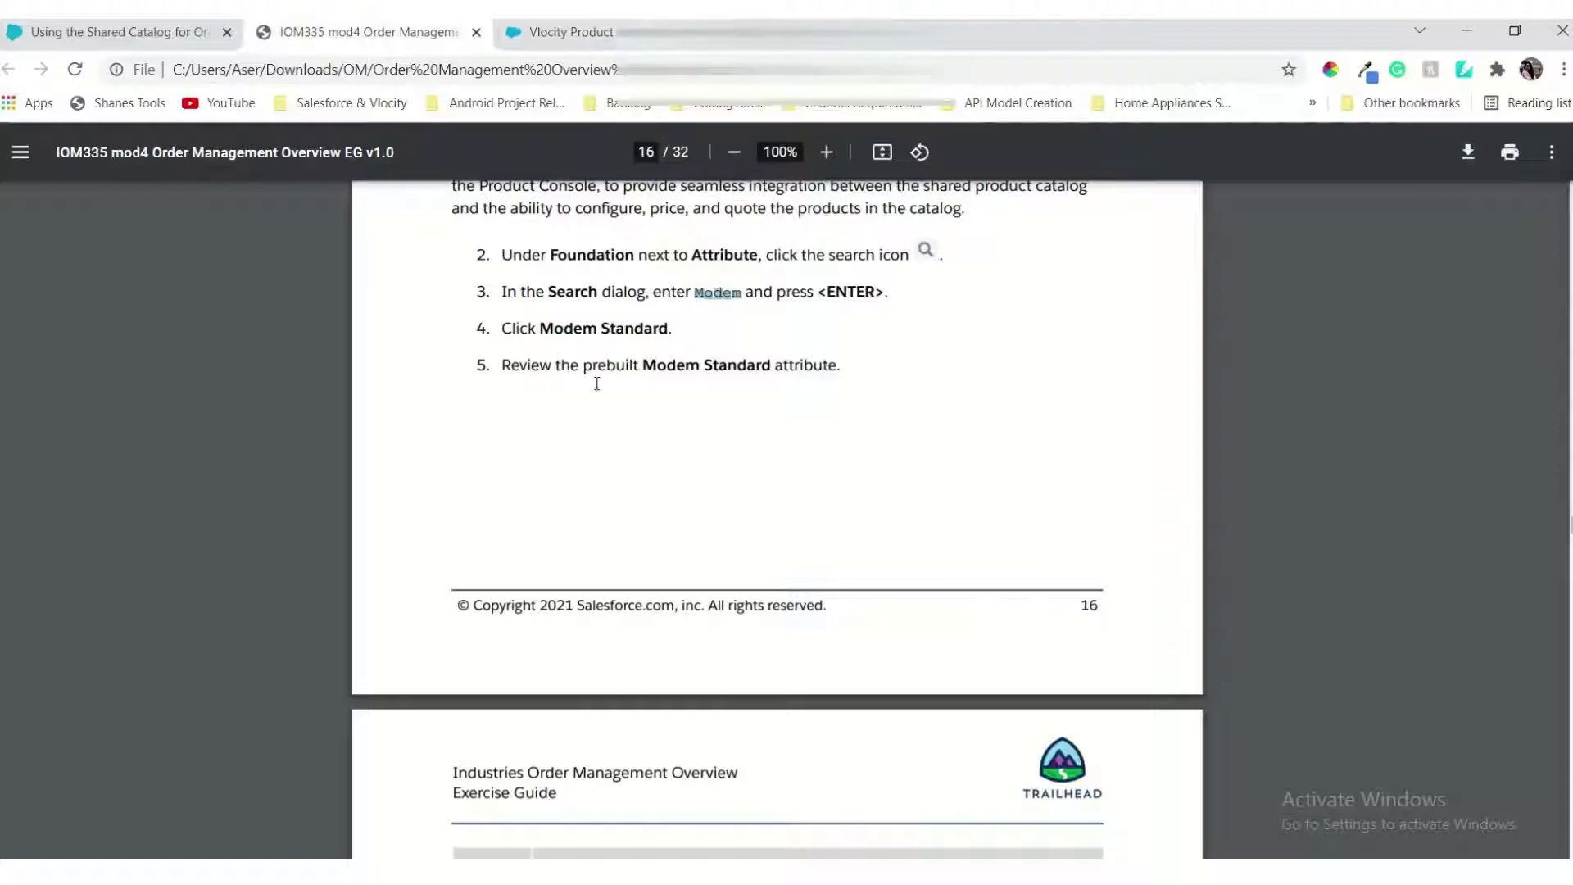
{"action": "left_click", "coordinate": [632, 33]}
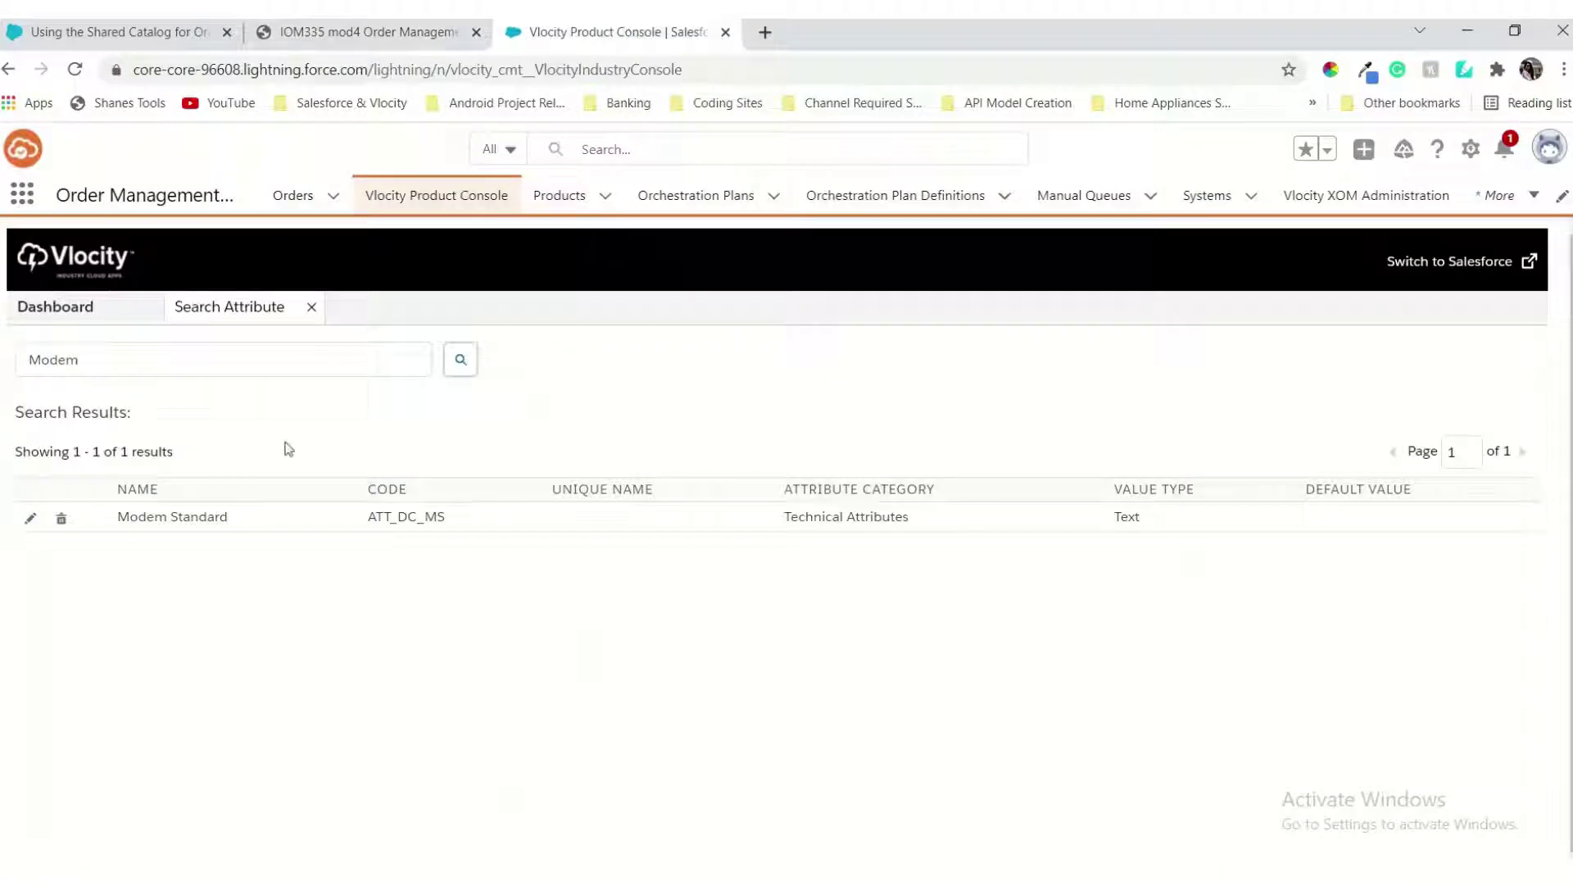
{"action": "left_click", "coordinate": [187, 521]}
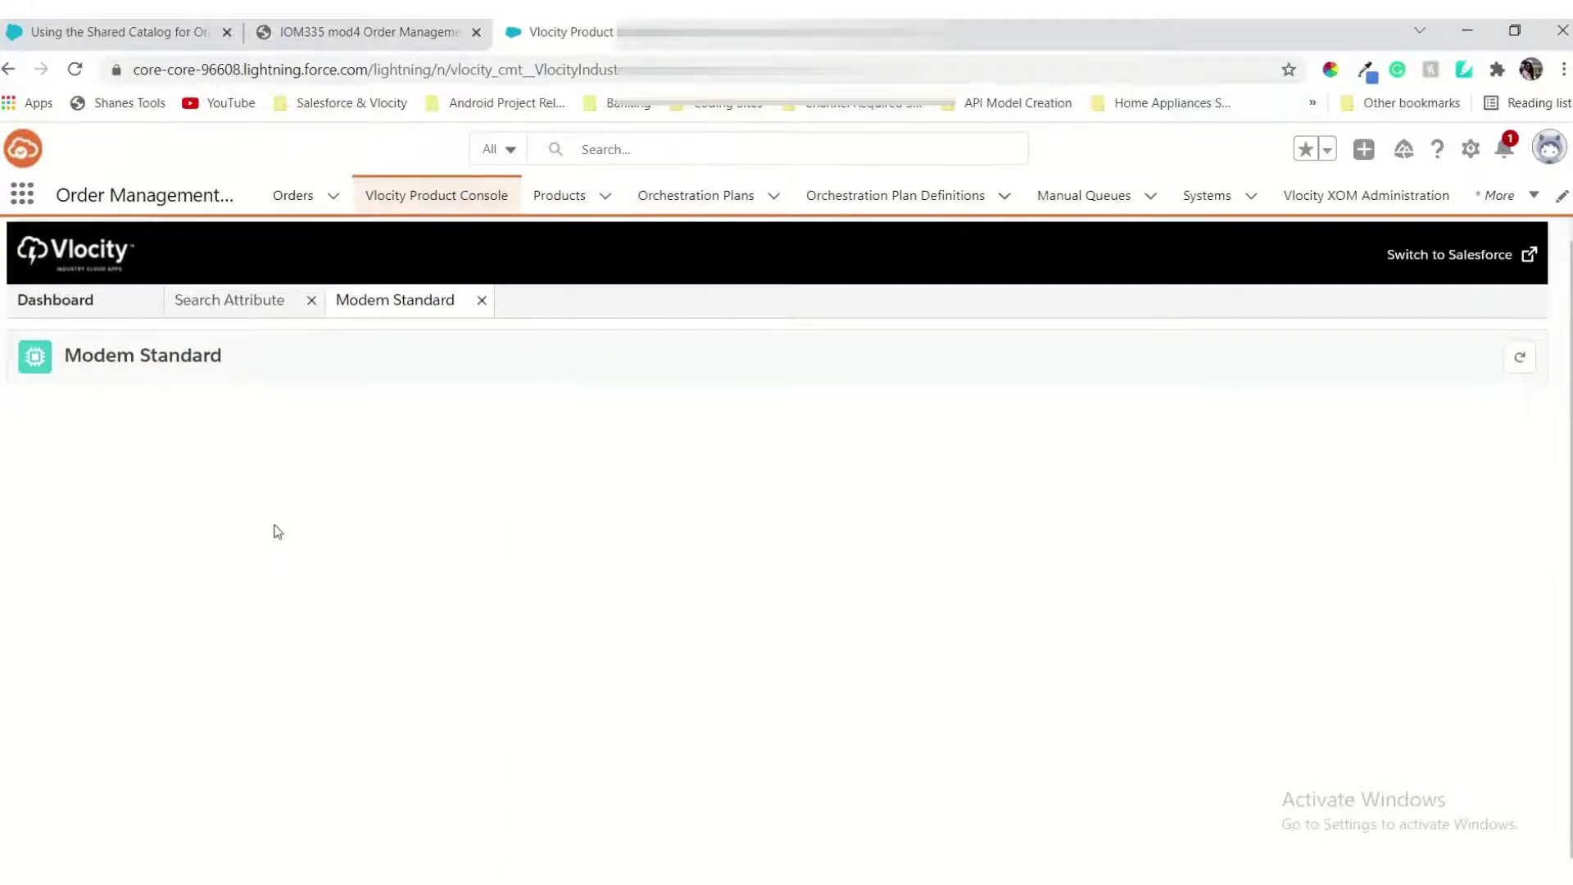
Step: Read the guide's note on attribute code naming conventions and compare its Modem Standard example with the attribute's General Properties in the console
{"action": "left_click", "coordinate": [435, 27]}
{"action": "scroll", "coordinate": [494, 308], "scroll_direction": "up", "scroll_amount": 1}
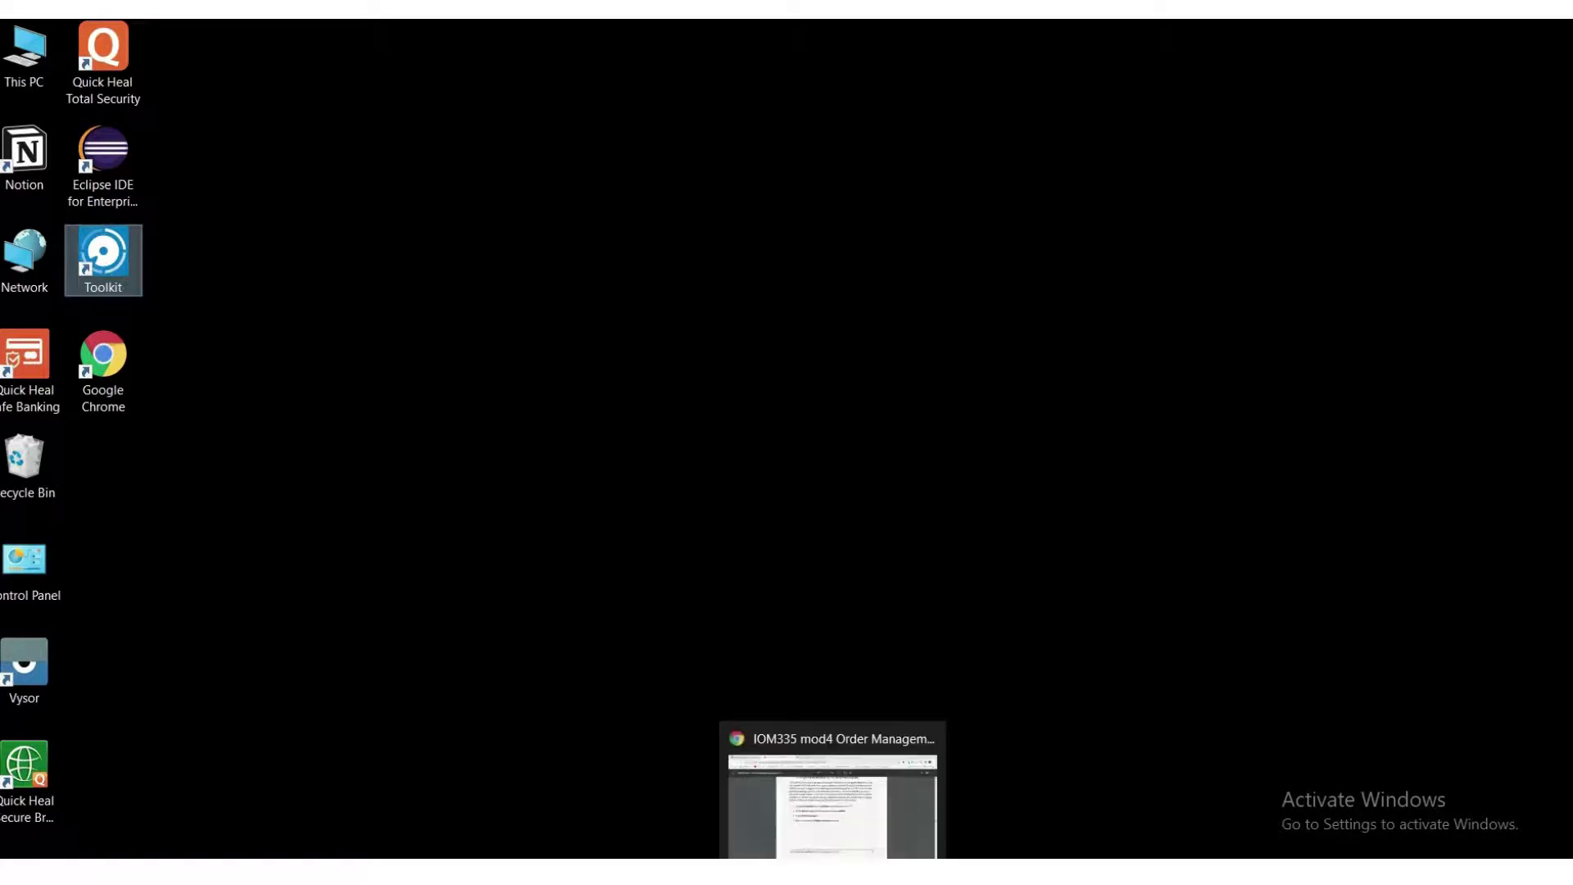
{"action": "left_click", "coordinate": [832, 870]}
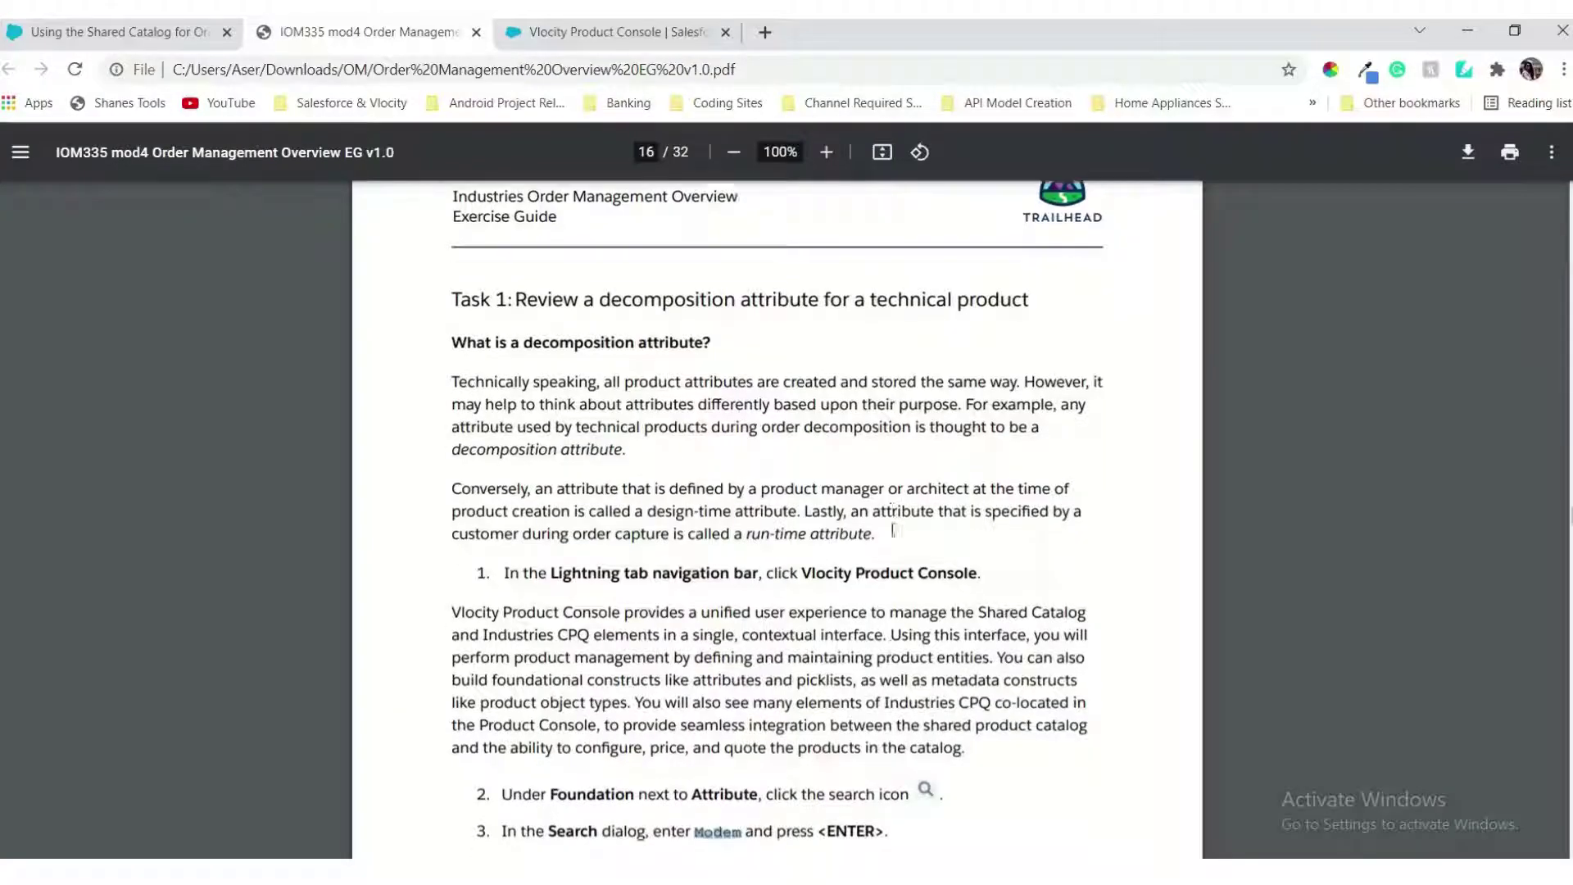
{"action": "scroll", "coordinate": [892, 530], "scroll_direction": "down", "scroll_amount": 1}
{"action": "scroll", "coordinate": [893, 529], "scroll_direction": "down", "scroll_amount": 8}
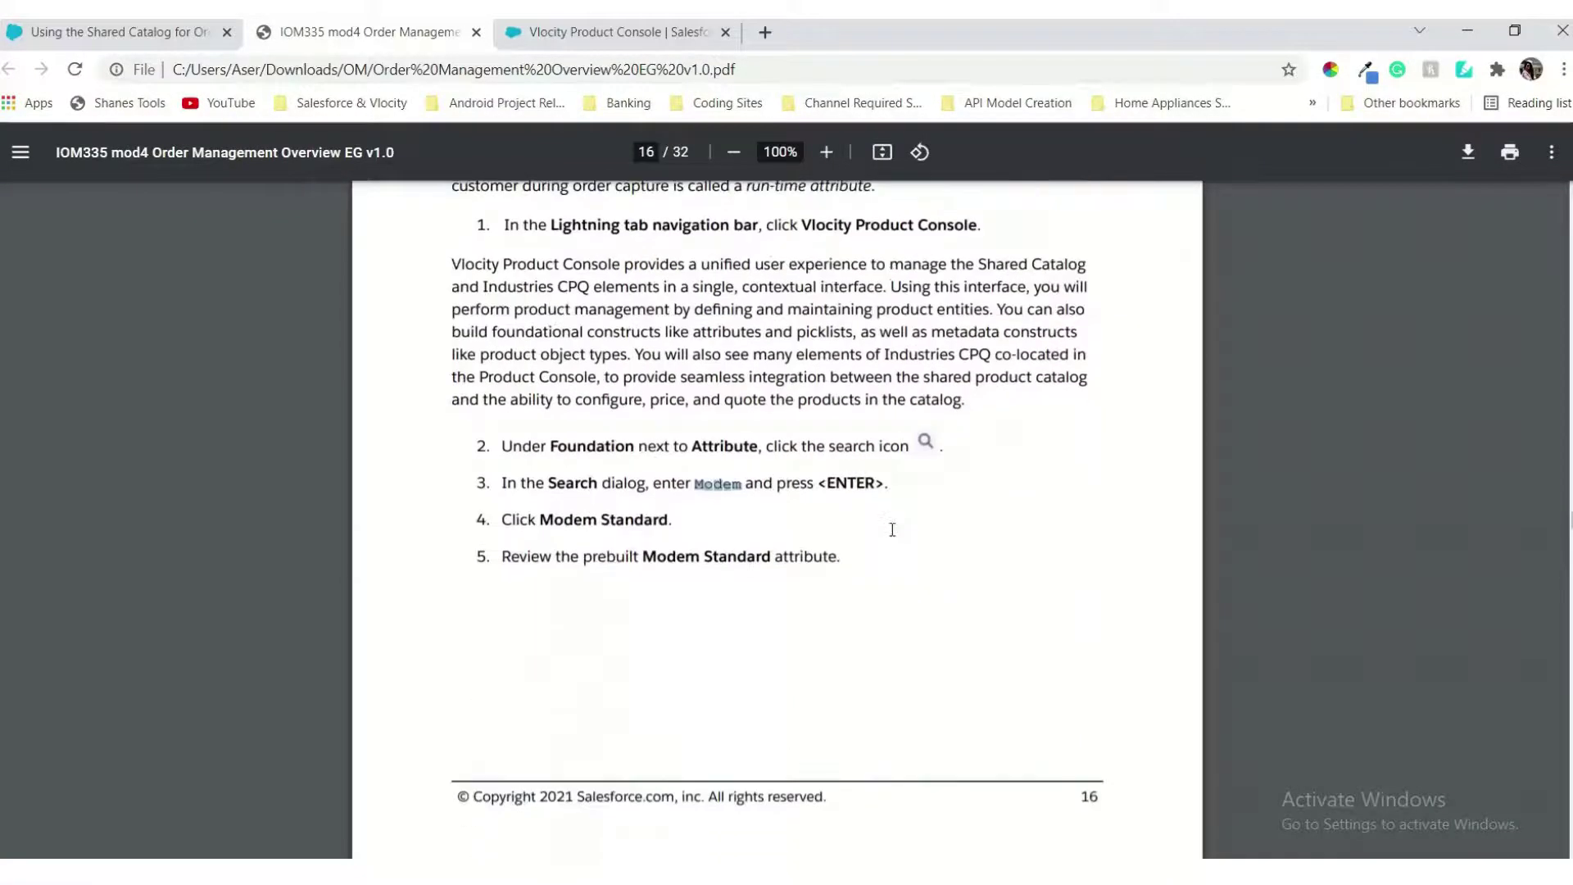
{"action": "scroll", "coordinate": [893, 529], "scroll_direction": "down", "scroll_amount": 10}
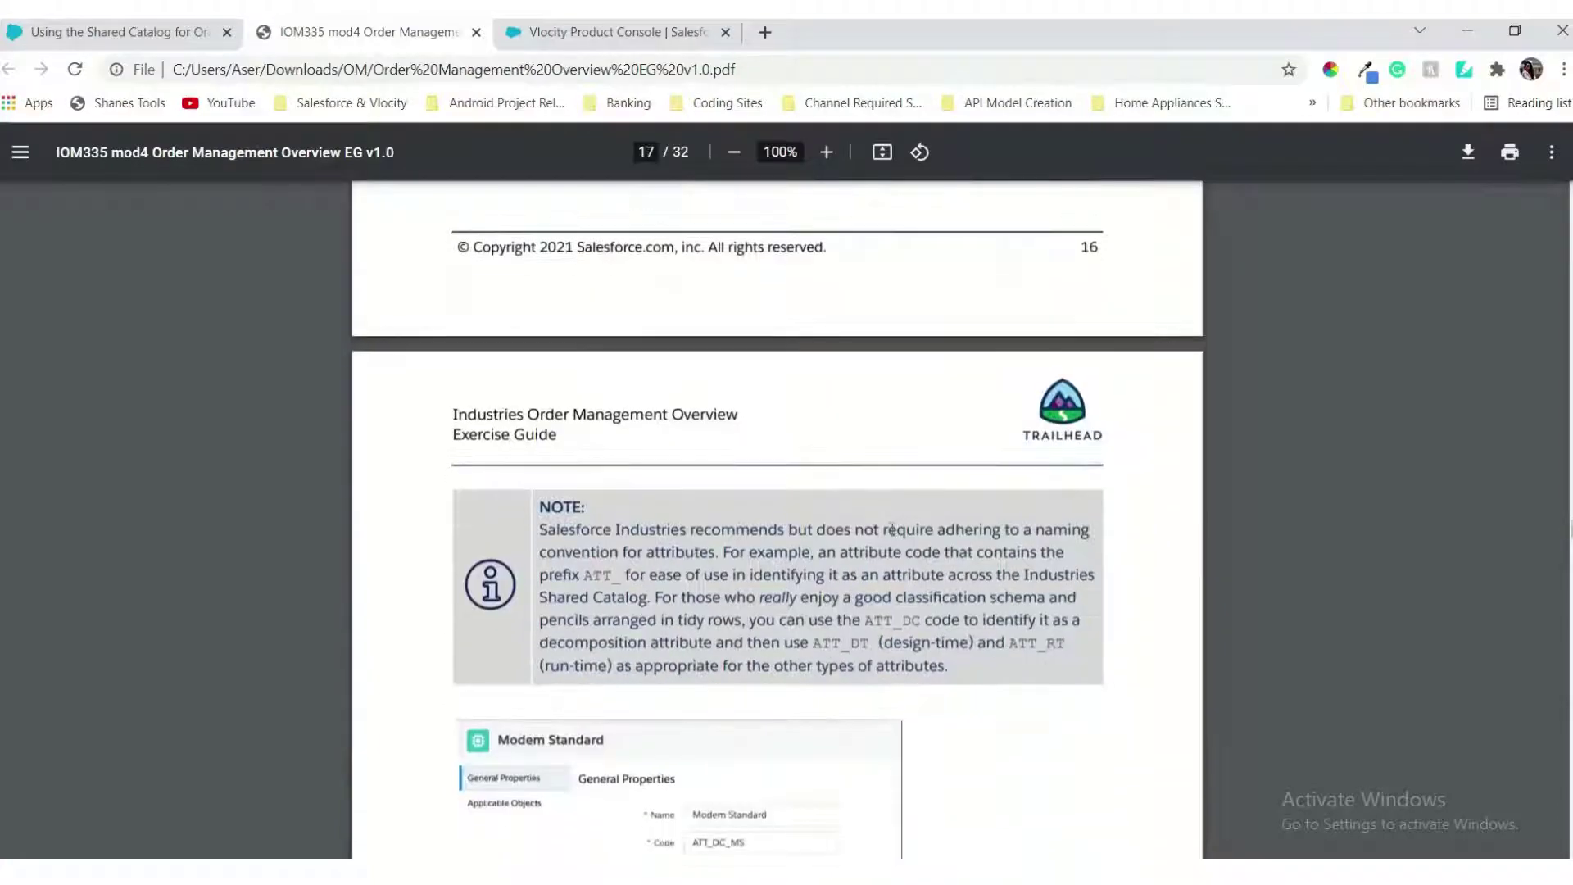
{"action": "key", "text": "super+d"}
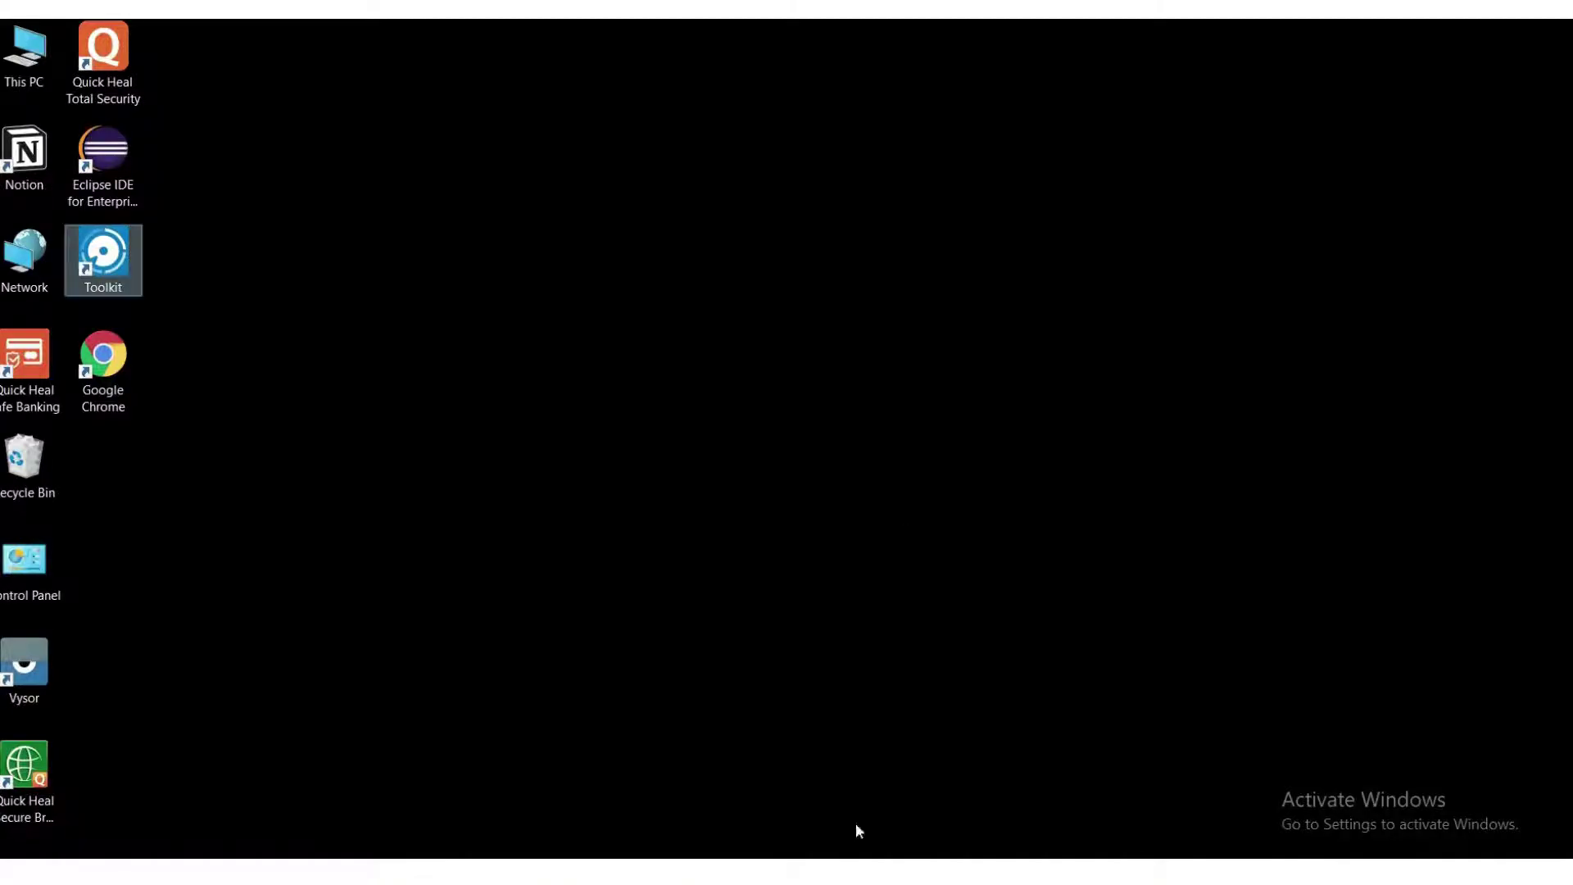
{"action": "left_click", "coordinate": [874, 789]}
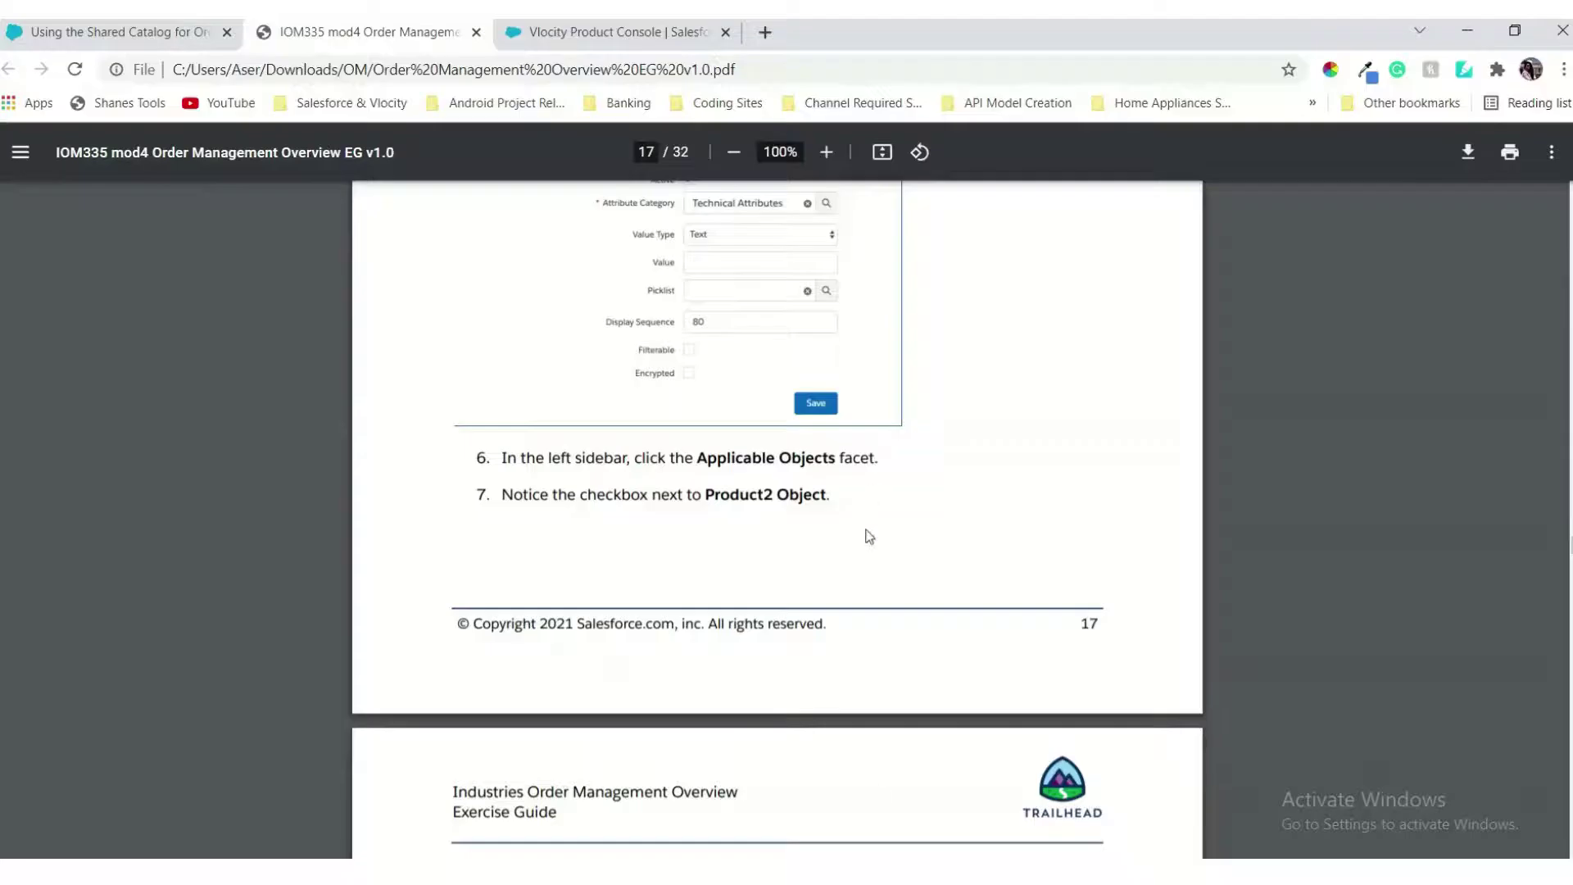
{"action": "scroll", "coordinate": [869, 528], "scroll_direction": "up", "scroll_amount": 1}
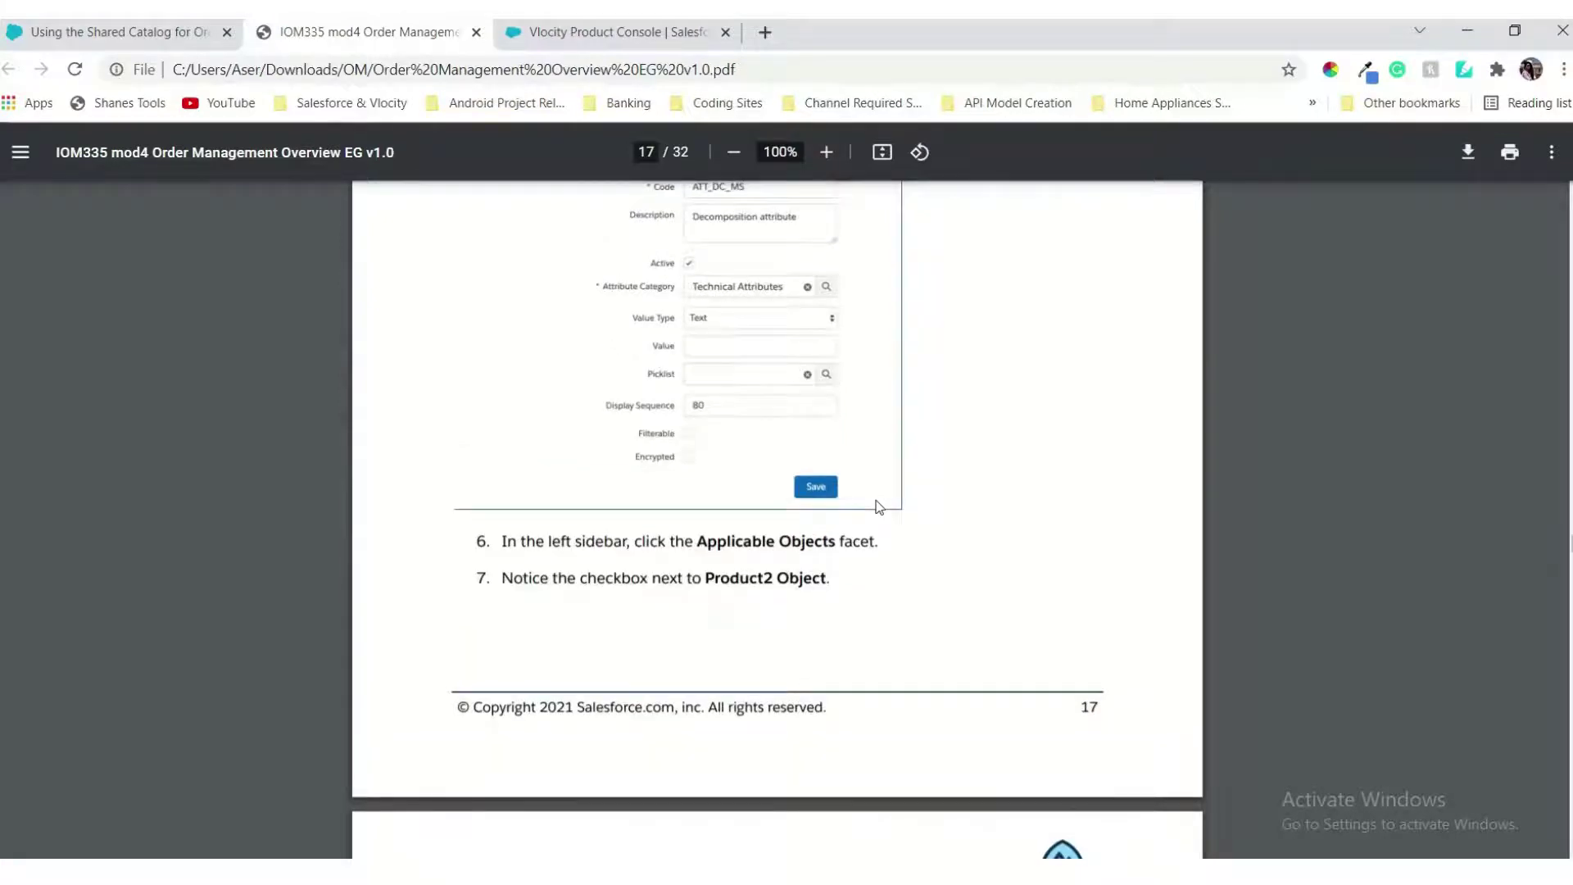
{"action": "scroll", "coordinate": [878, 506], "scroll_direction": "up", "scroll_amount": 5}
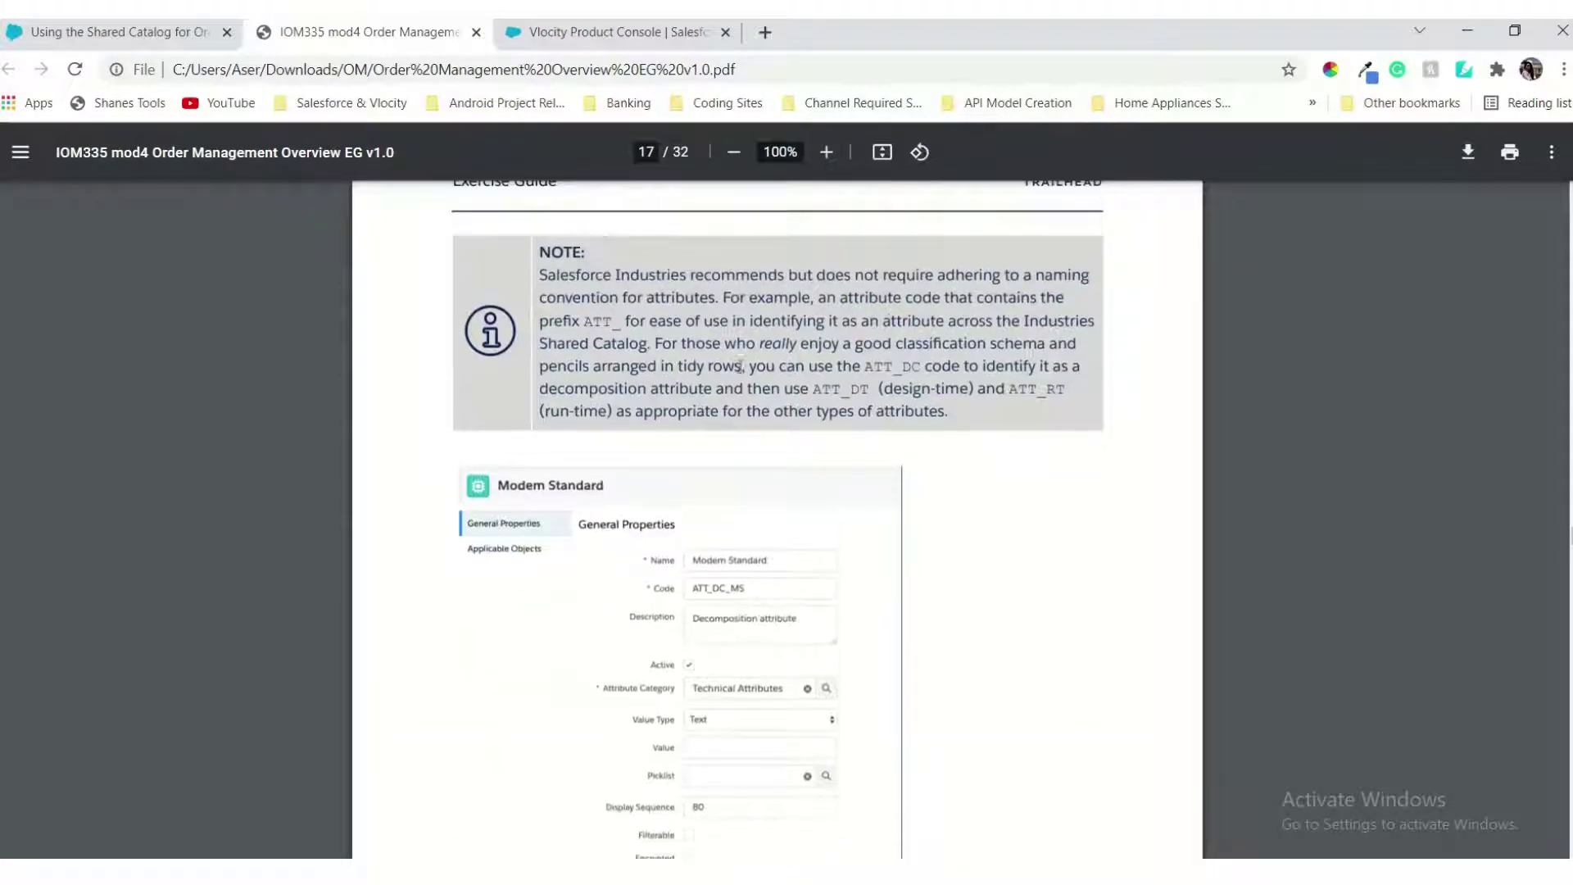
{"action": "scroll", "coordinate": [903, 506], "scroll_direction": "down", "scroll_amount": 1}
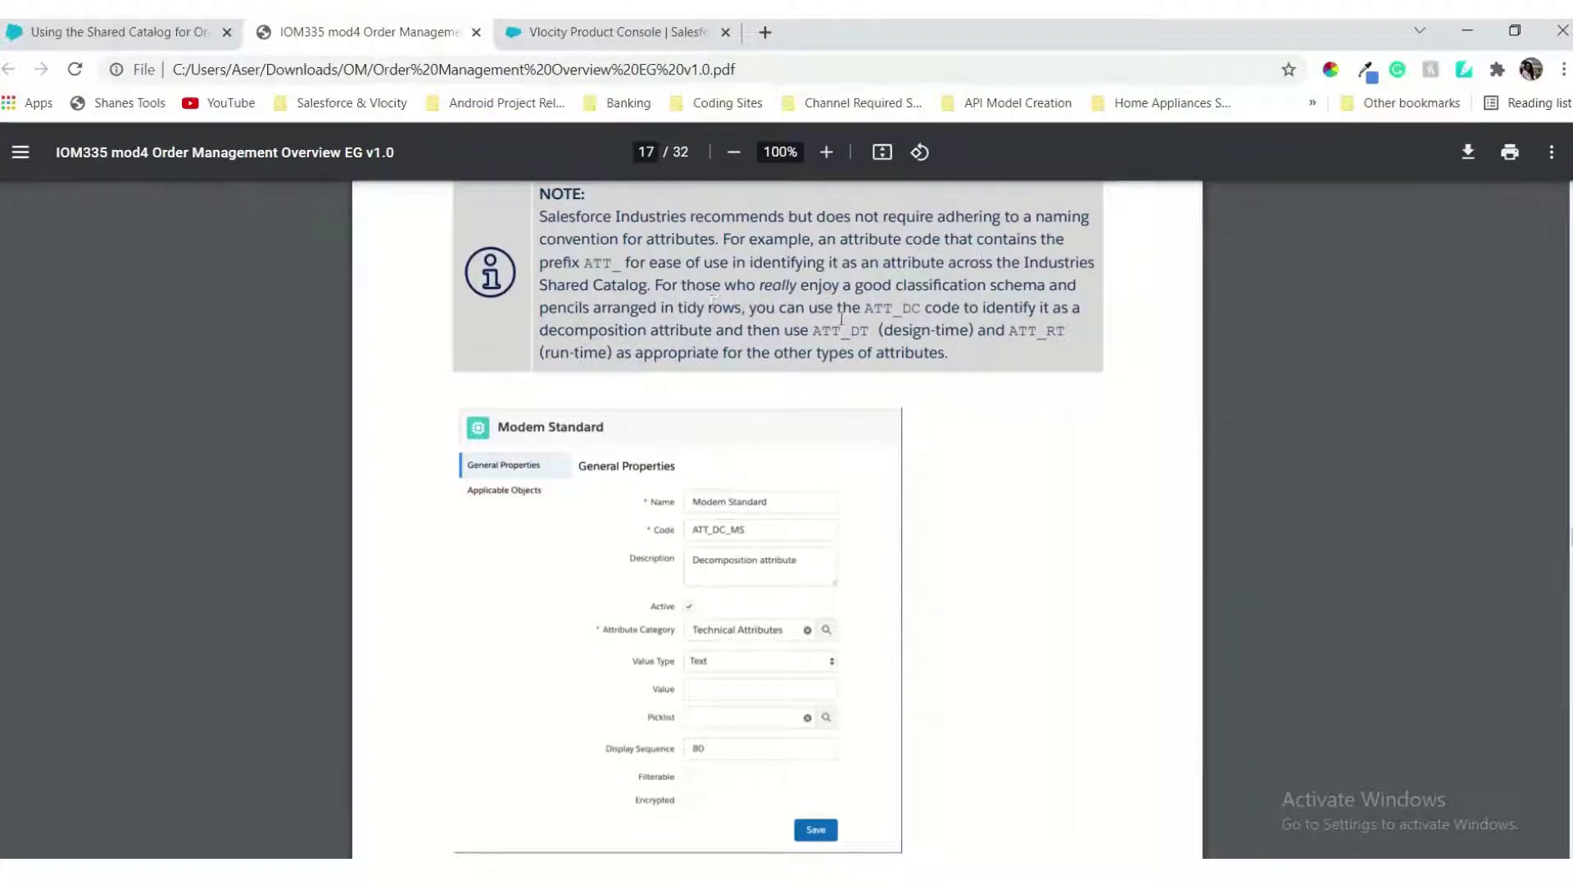
{"action": "left_click", "coordinate": [656, 41]}
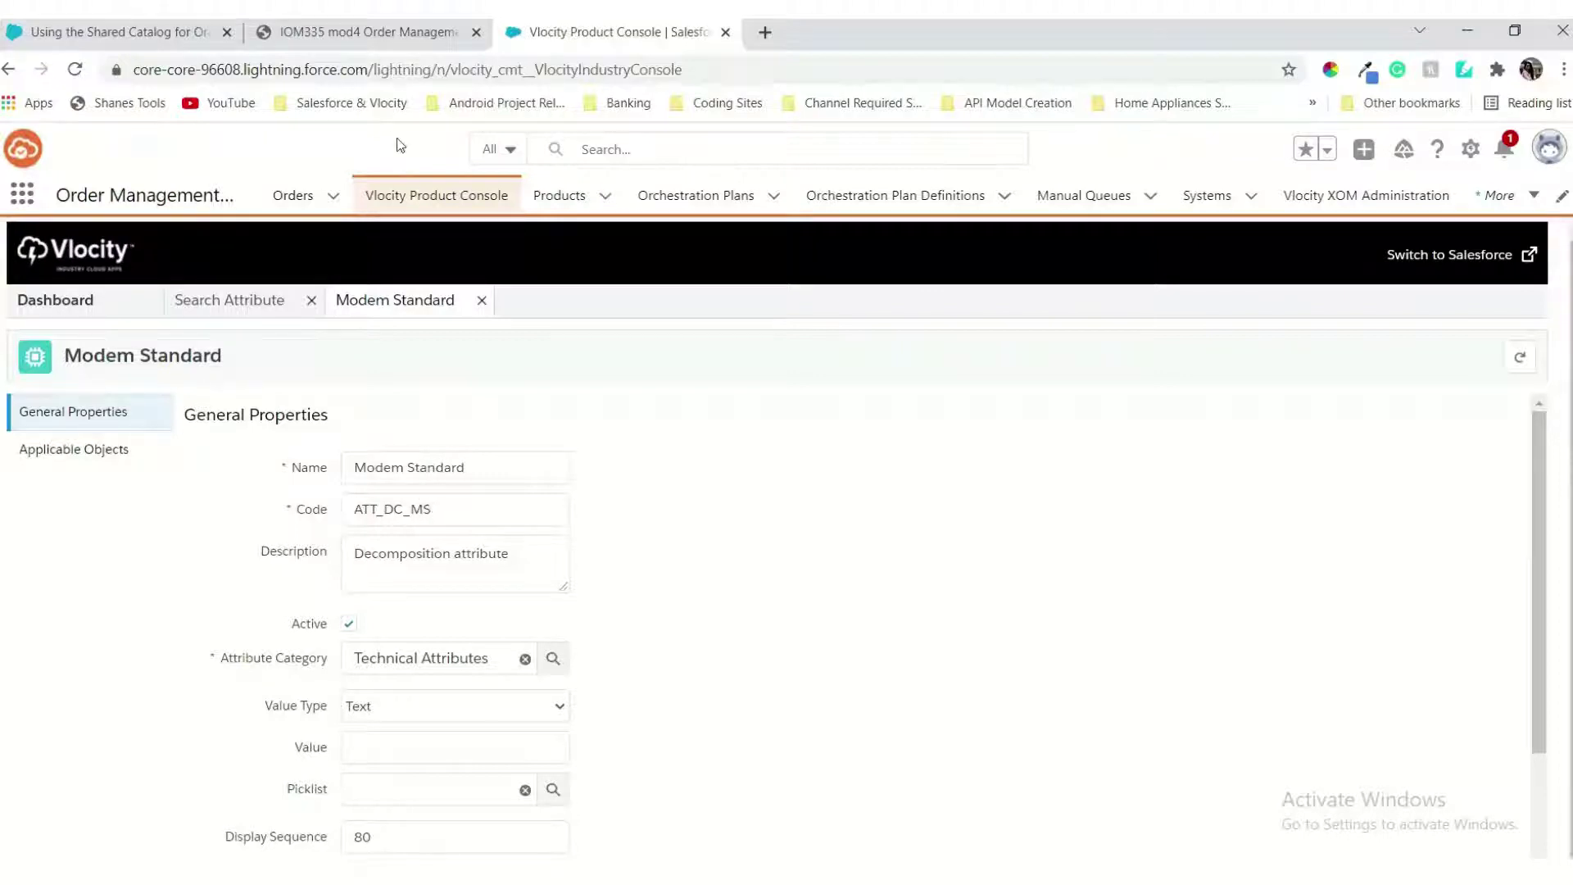
Step: Read the guide's steps 6 and 7 and open the Applicable Objects facet of the Modem Standard attribute
{"action": "left_click", "coordinate": [399, 34]}
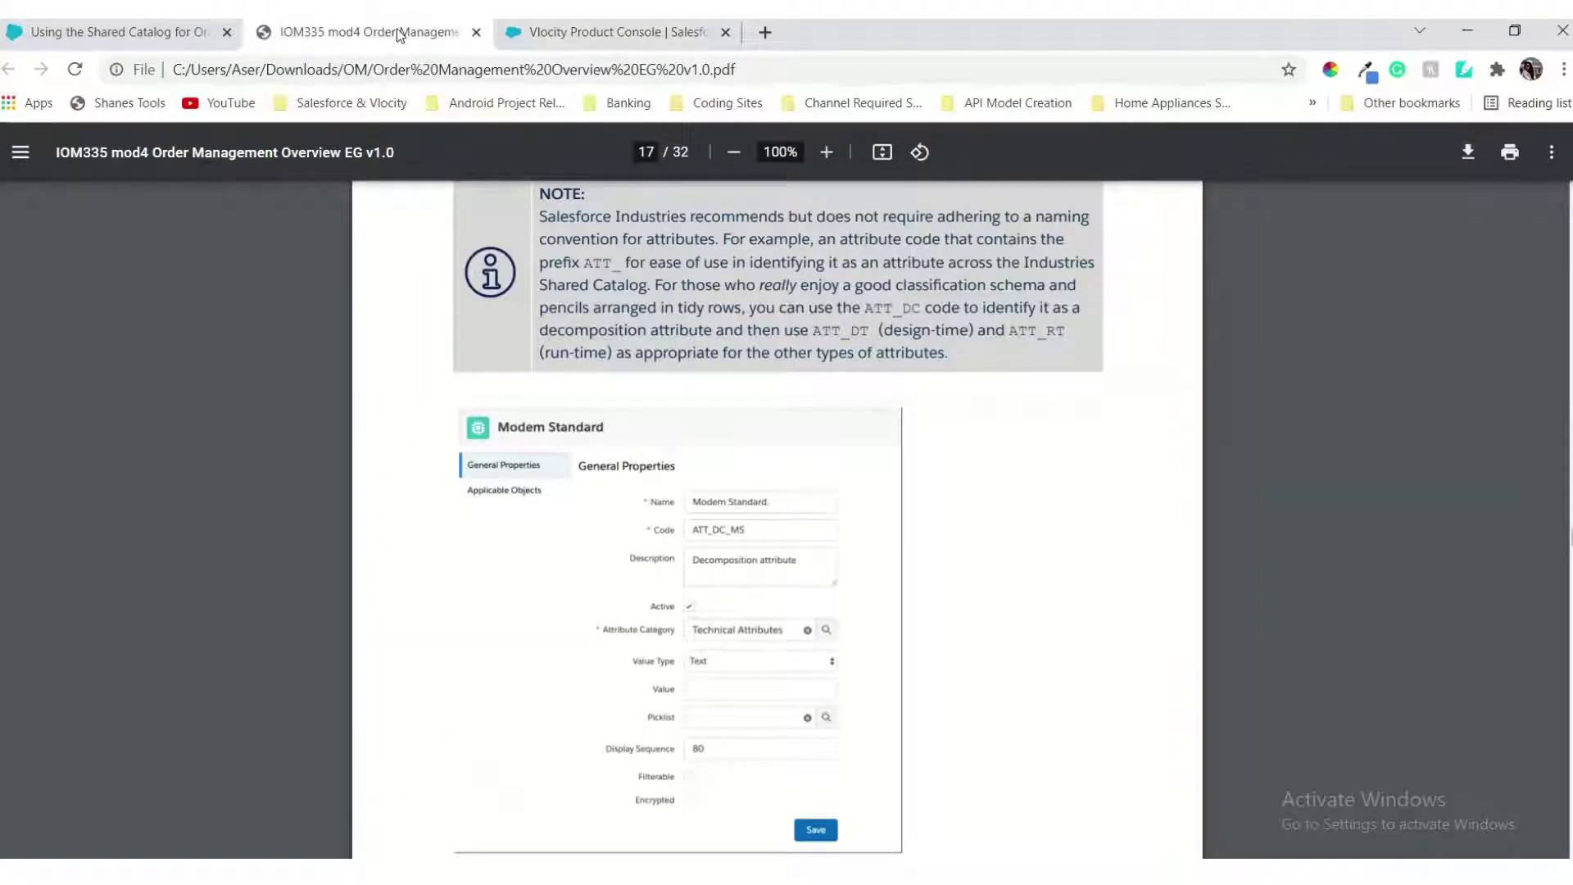
{"action": "scroll", "coordinate": [836, 517], "scroll_direction": "down", "scroll_amount": 3}
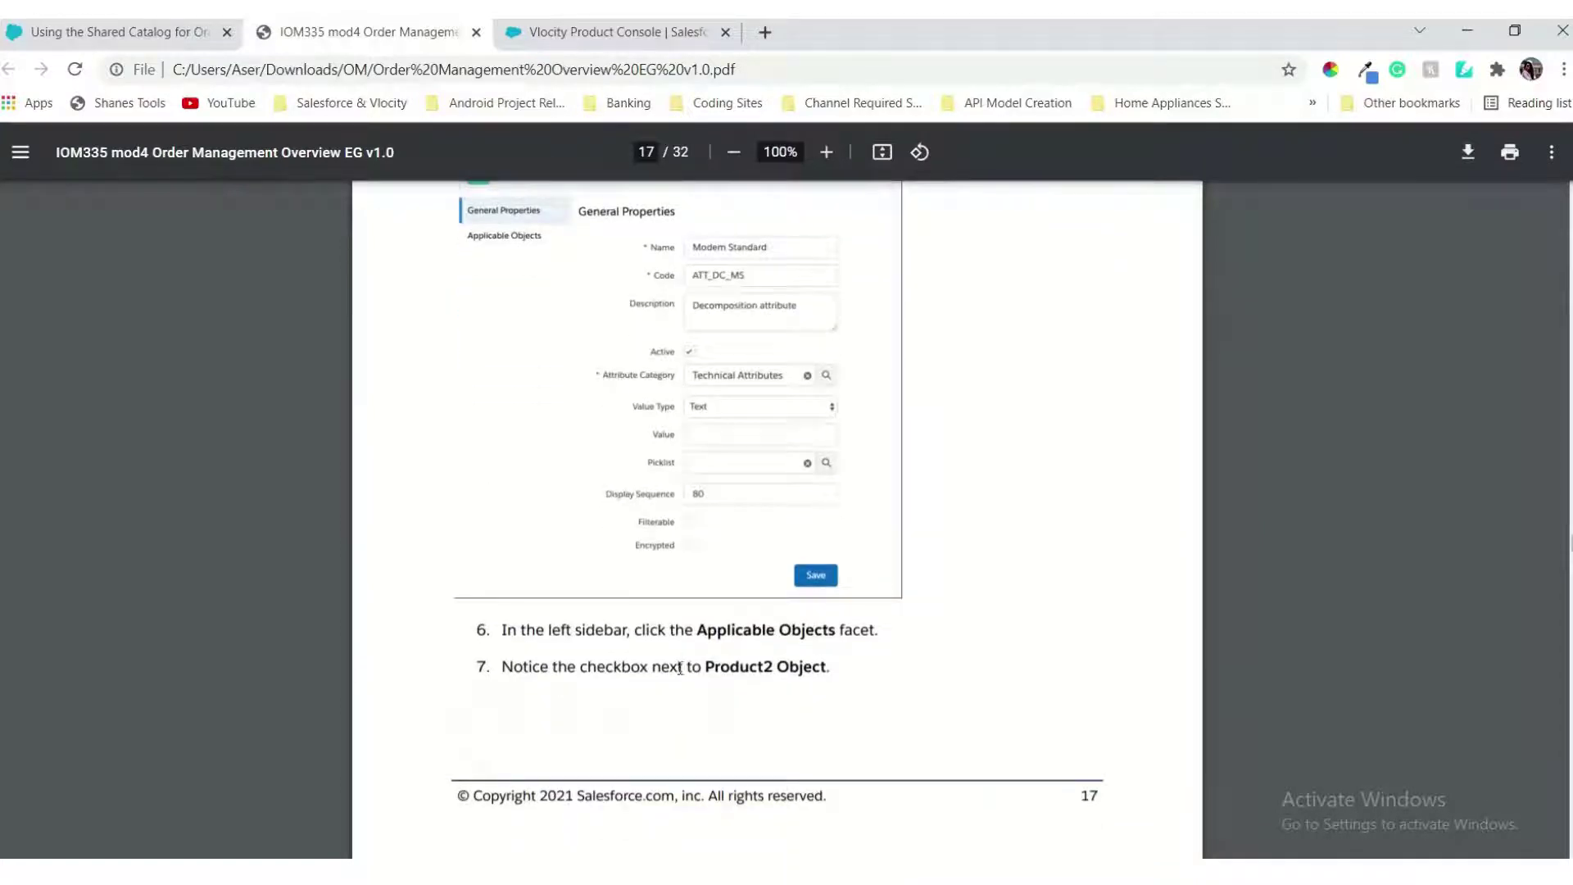
{"action": "scroll", "coordinate": [680, 668], "scroll_direction": "down", "scroll_amount": 2}
{"action": "left_click", "coordinate": [550, 35]}
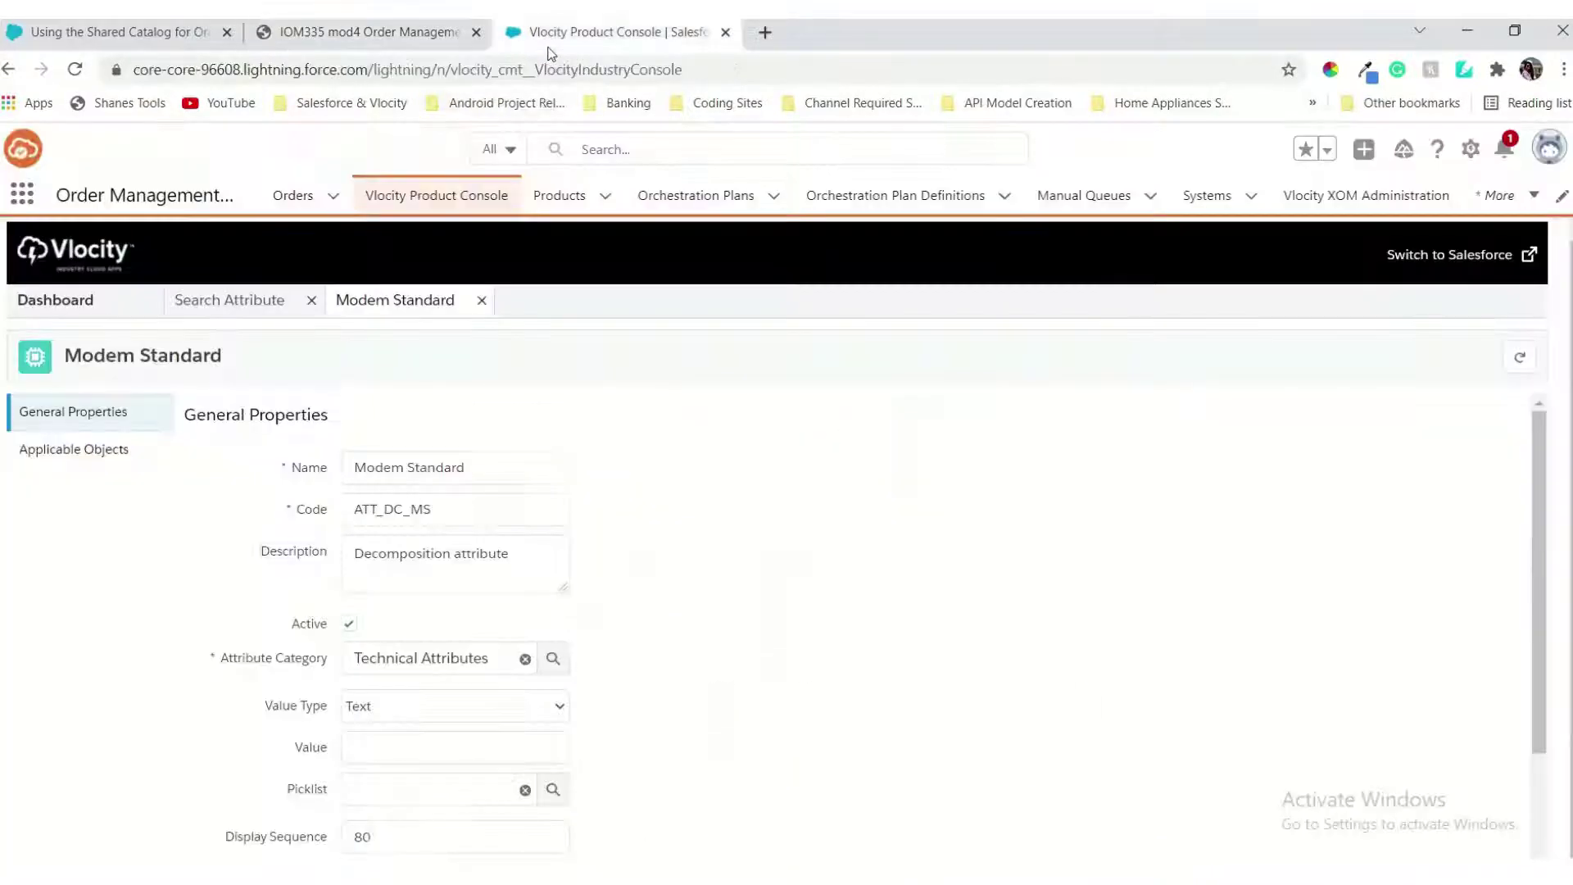
{"action": "left_click", "coordinate": [116, 445]}
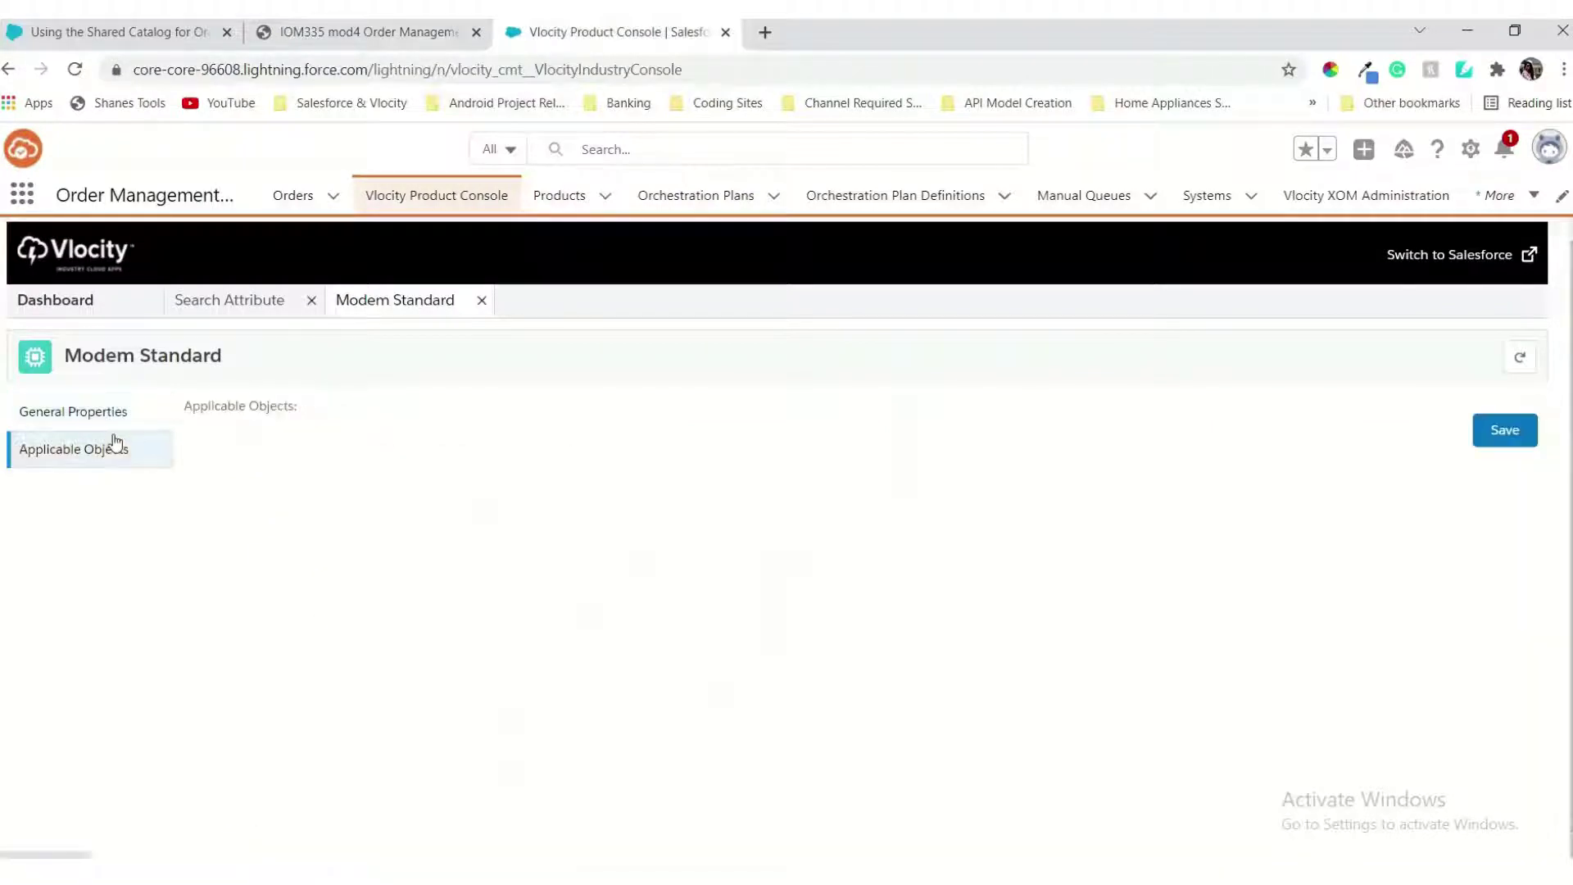
Step: Recheck the guide's step 7 and examine the Product2 Object checkbox in Modem Standard's applicable objects list
{"action": "left_click", "coordinate": [315, 34]}
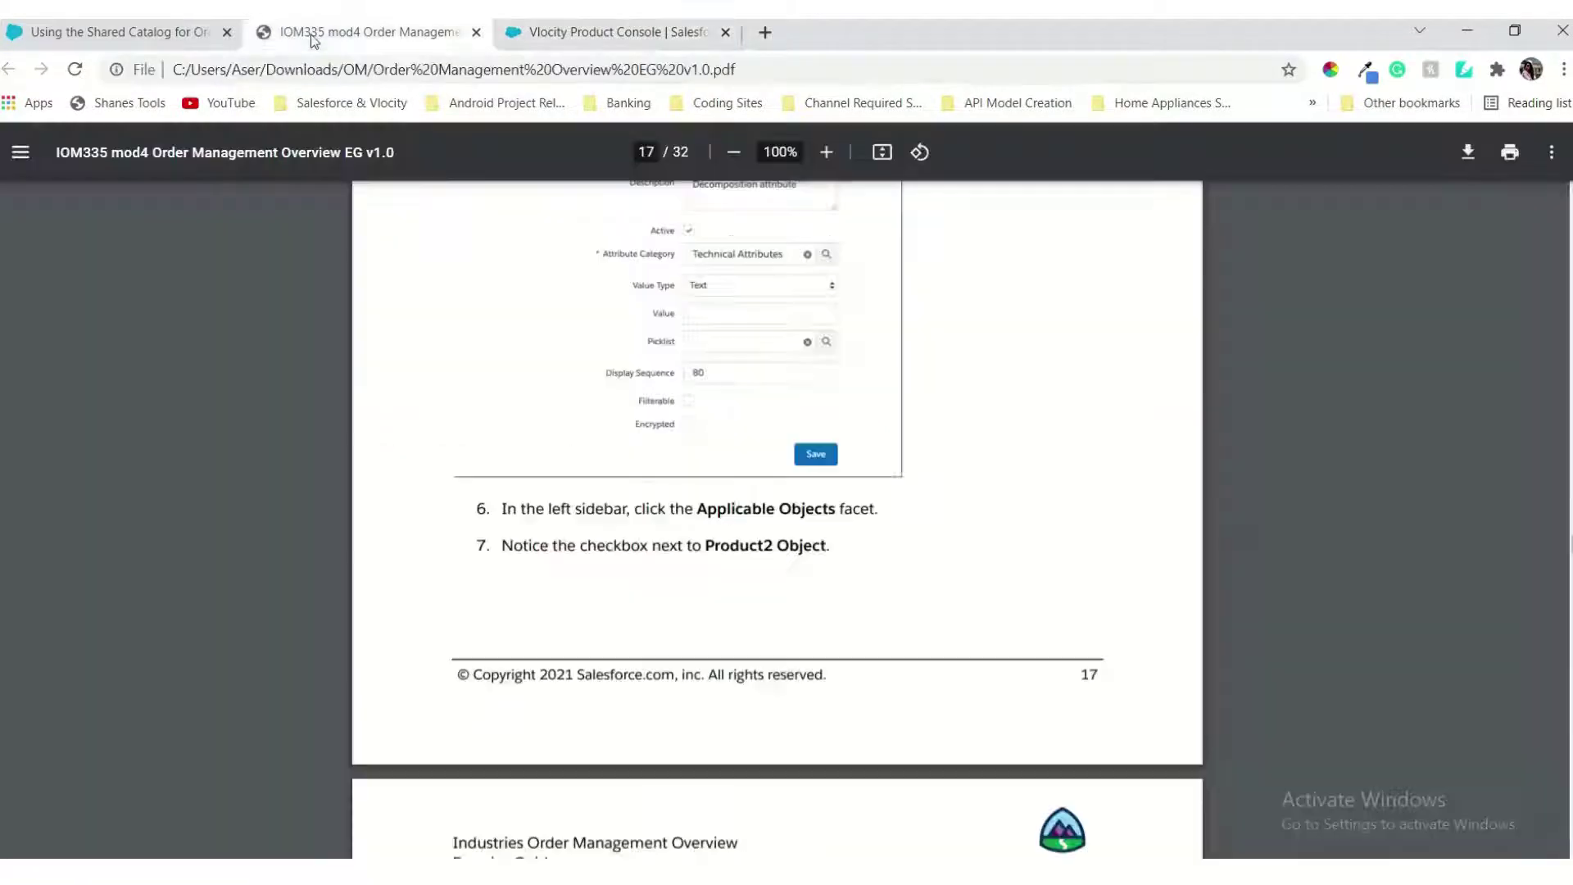
{"action": "scroll", "coordinate": [595, 400], "scroll_direction": "down", "scroll_amount": 1}
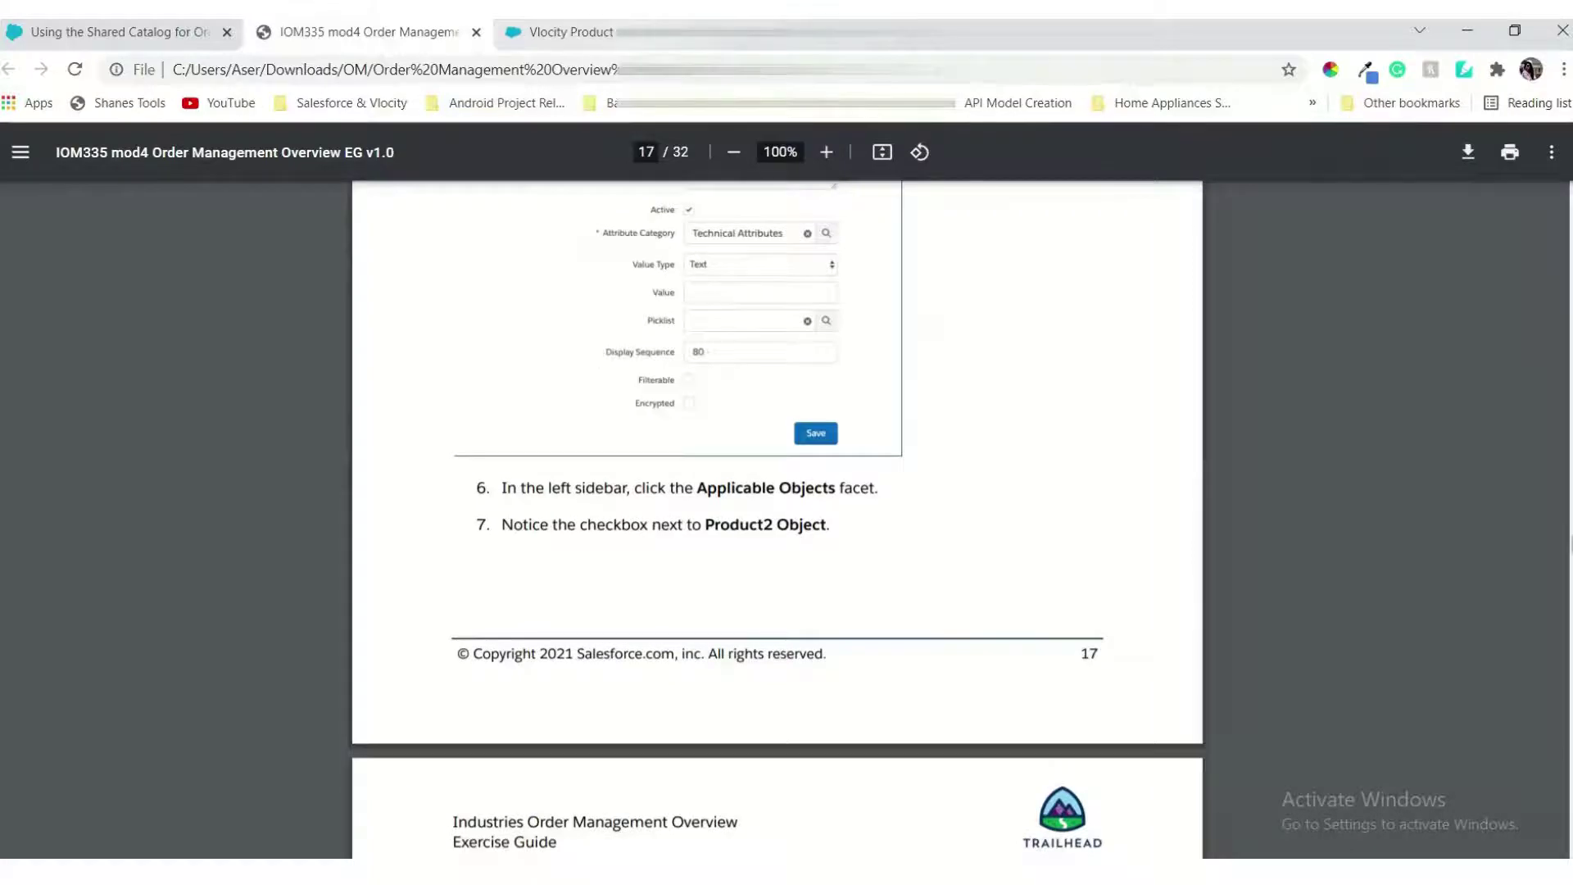
{"action": "left_click", "coordinate": [635, 35]}
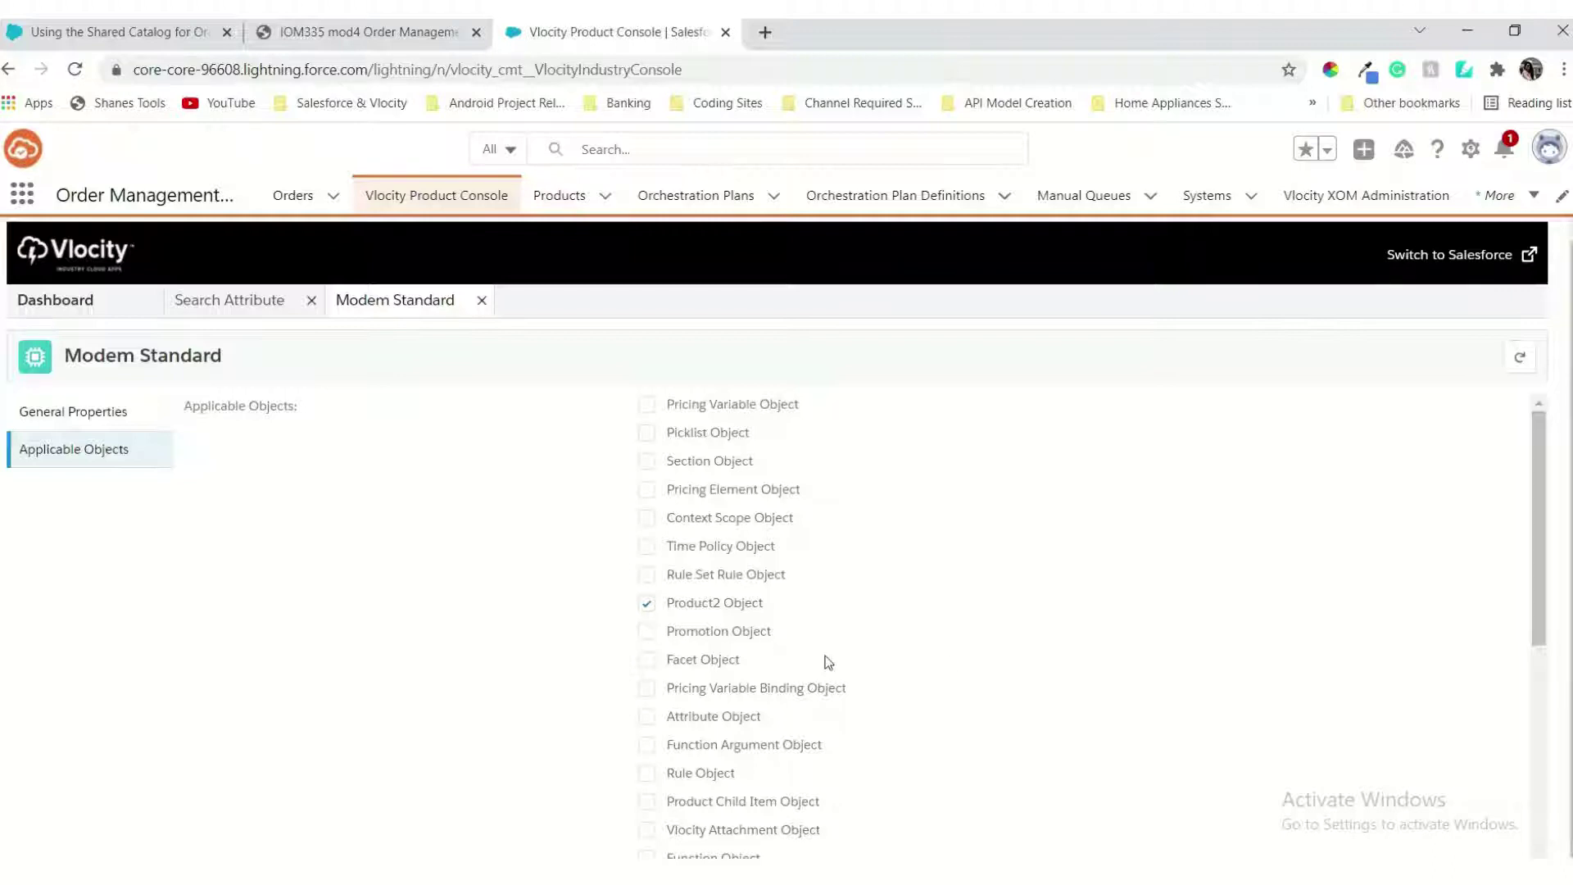
{"action": "scroll", "coordinate": [967, 667], "scroll_direction": "down", "scroll_amount": 3}
{"action": "scroll", "coordinate": [649, 578], "scroll_direction": "up", "scroll_amount": 3}
Step: Read the guide's alert about the Product2 Object setting and review Modem Standard's General Properties and Applicable Objects again
{"action": "left_click", "coordinate": [414, 34]}
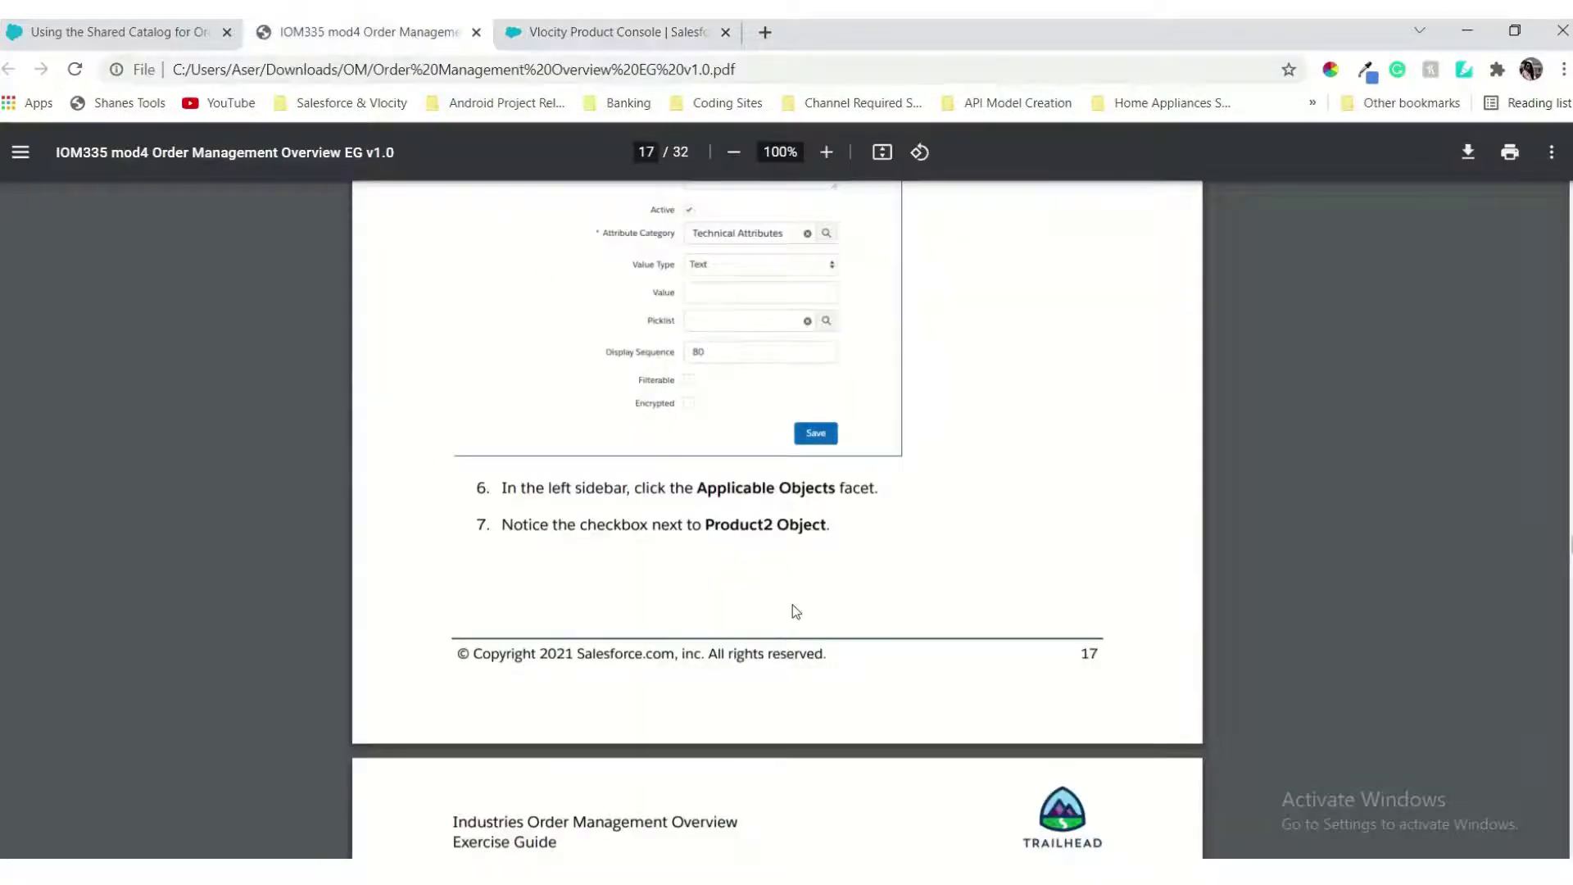
{"action": "scroll", "coordinate": [794, 604], "scroll_direction": "down", "scroll_amount": 6}
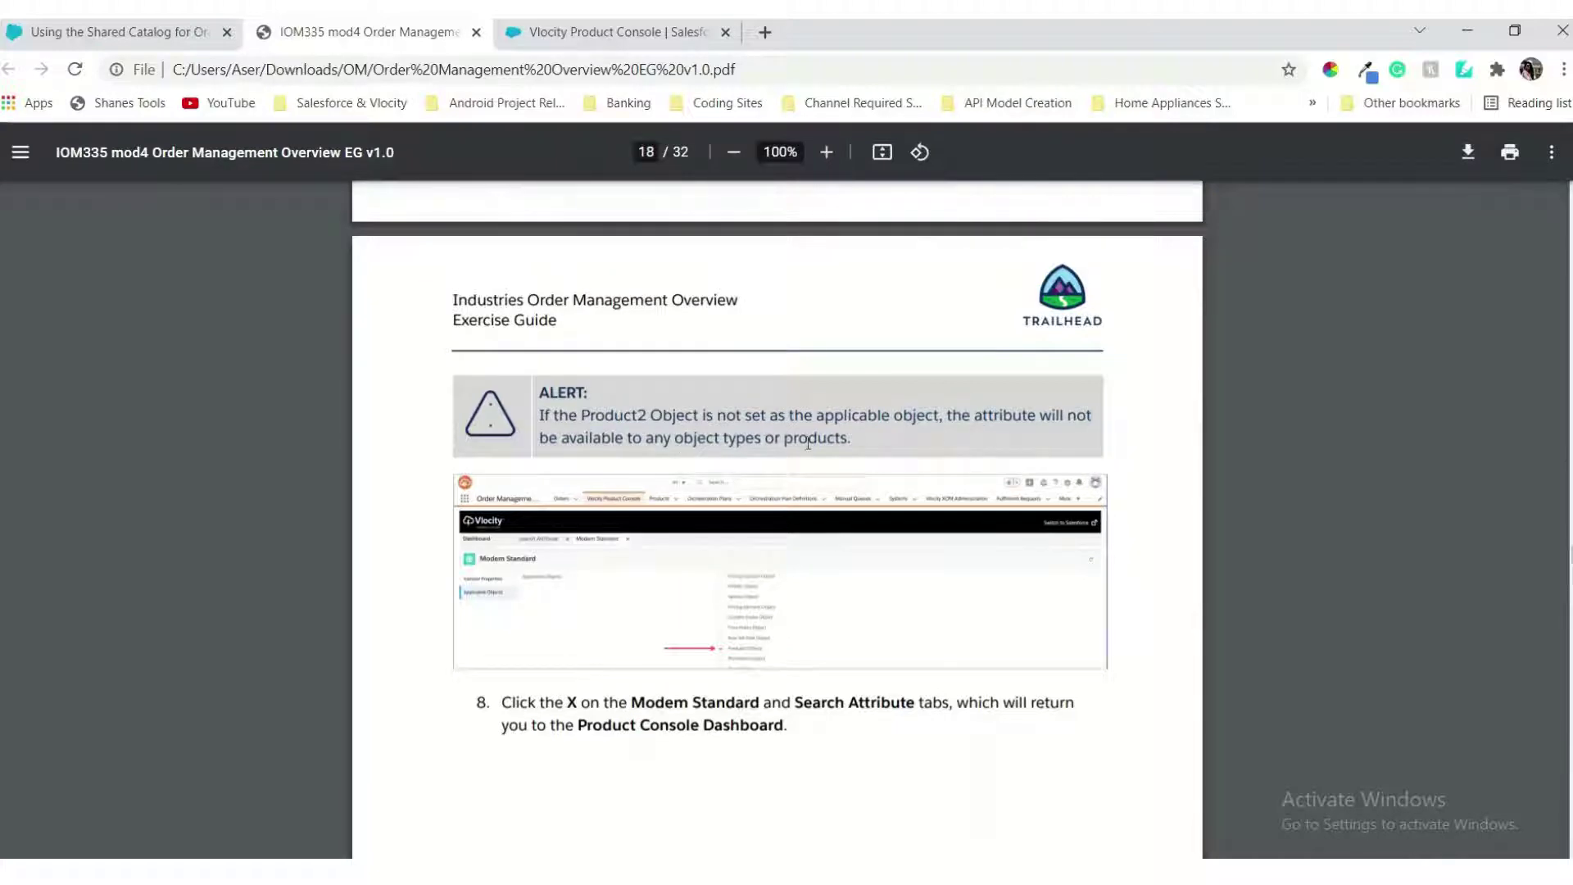
{"action": "scroll", "coordinate": [963, 524], "scroll_direction": "down", "scroll_amount": 2}
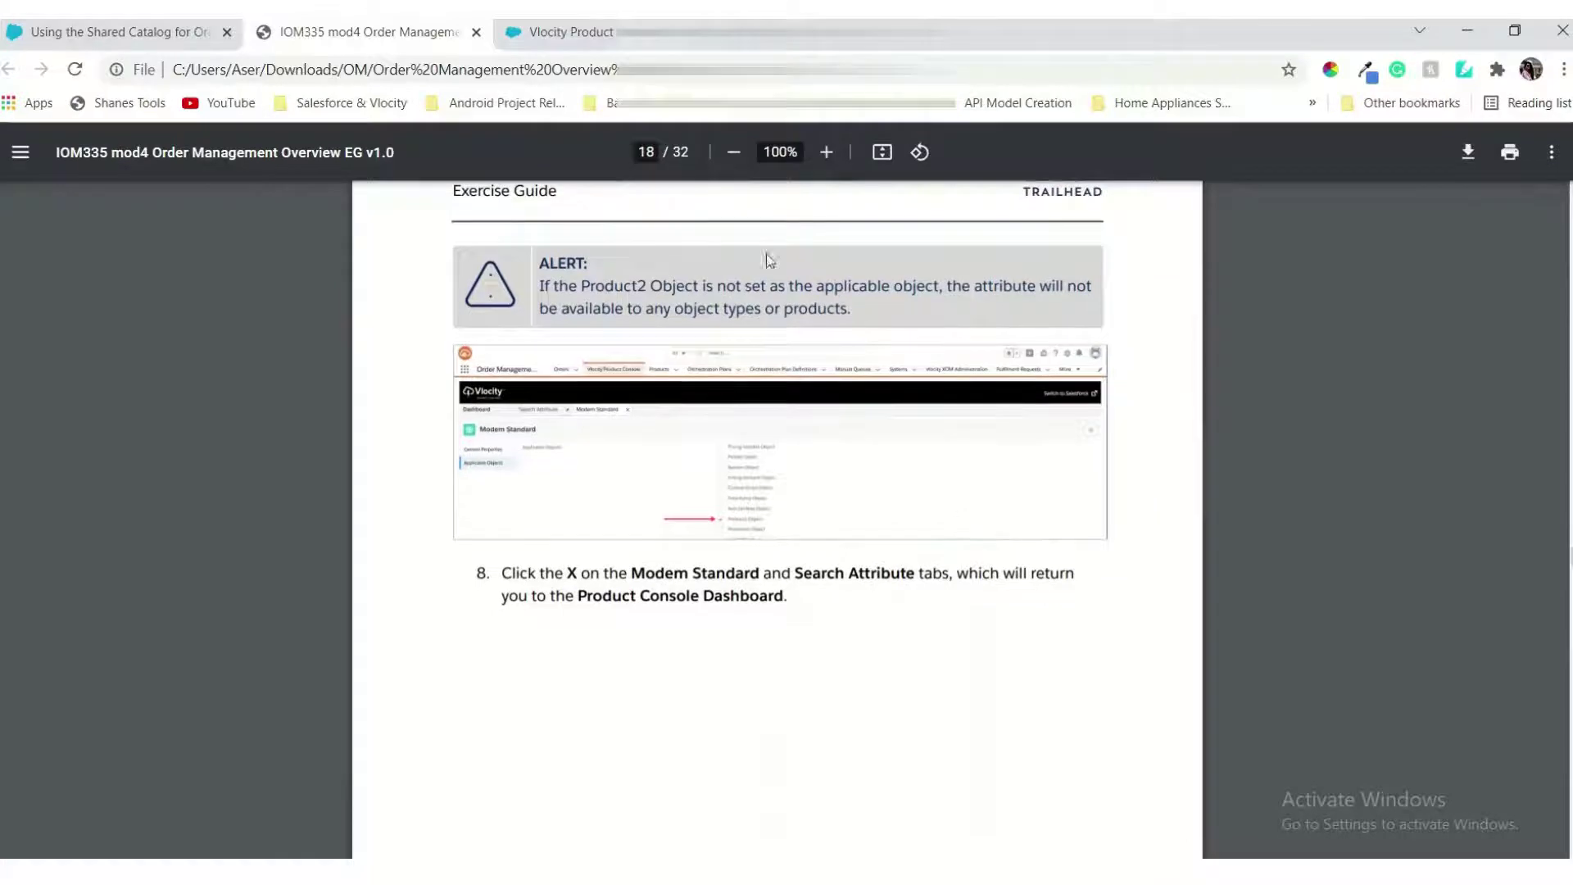
{"action": "left_click", "coordinate": [604, 24]}
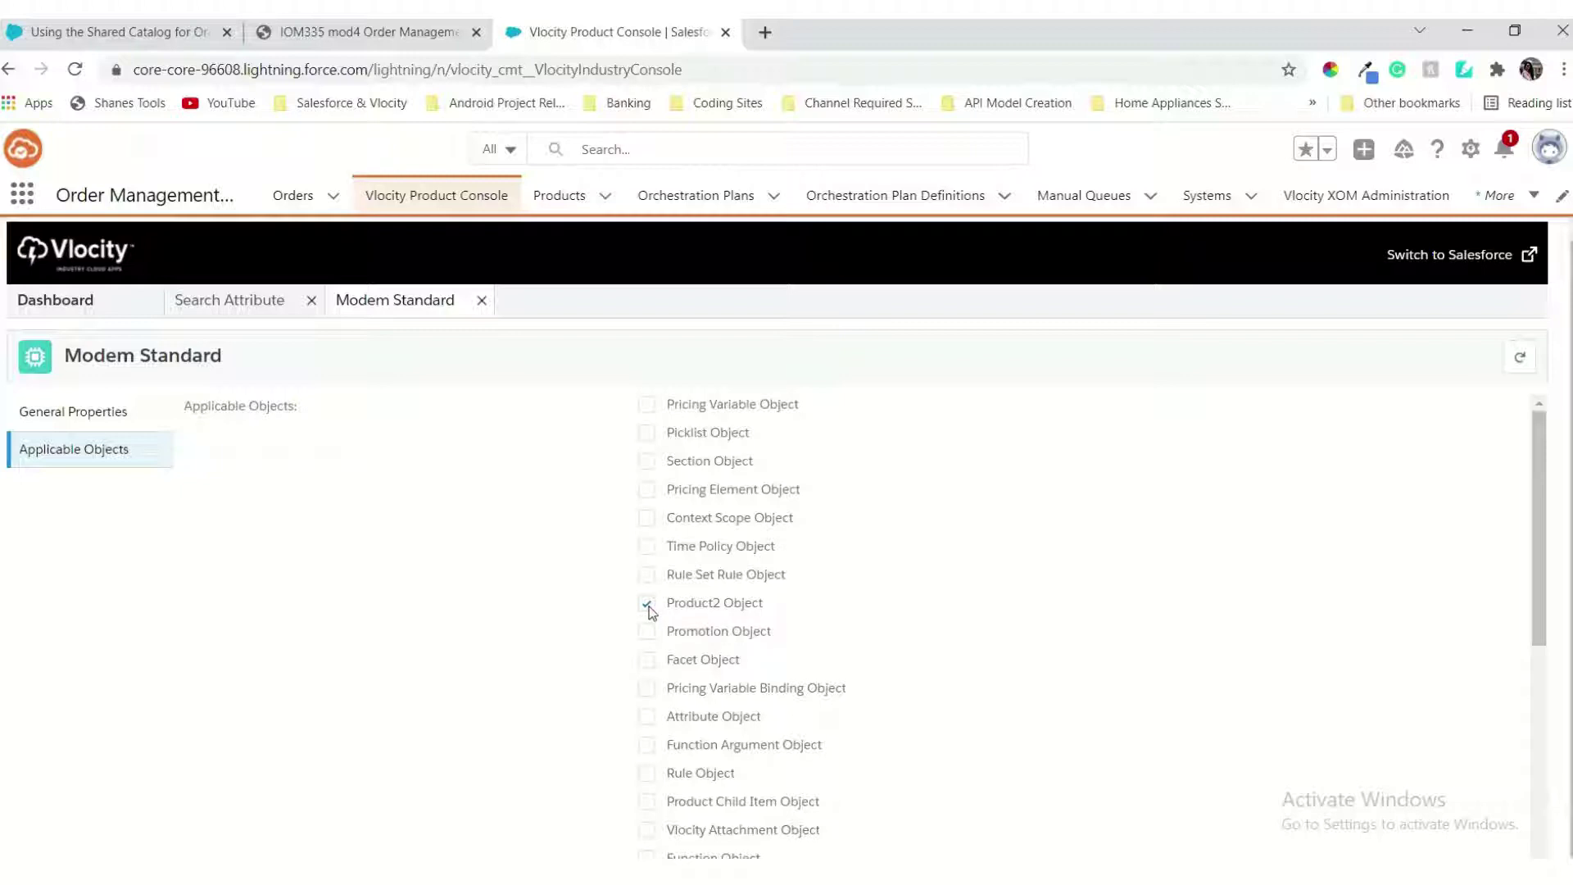
{"action": "left_click", "coordinate": [127, 425]}
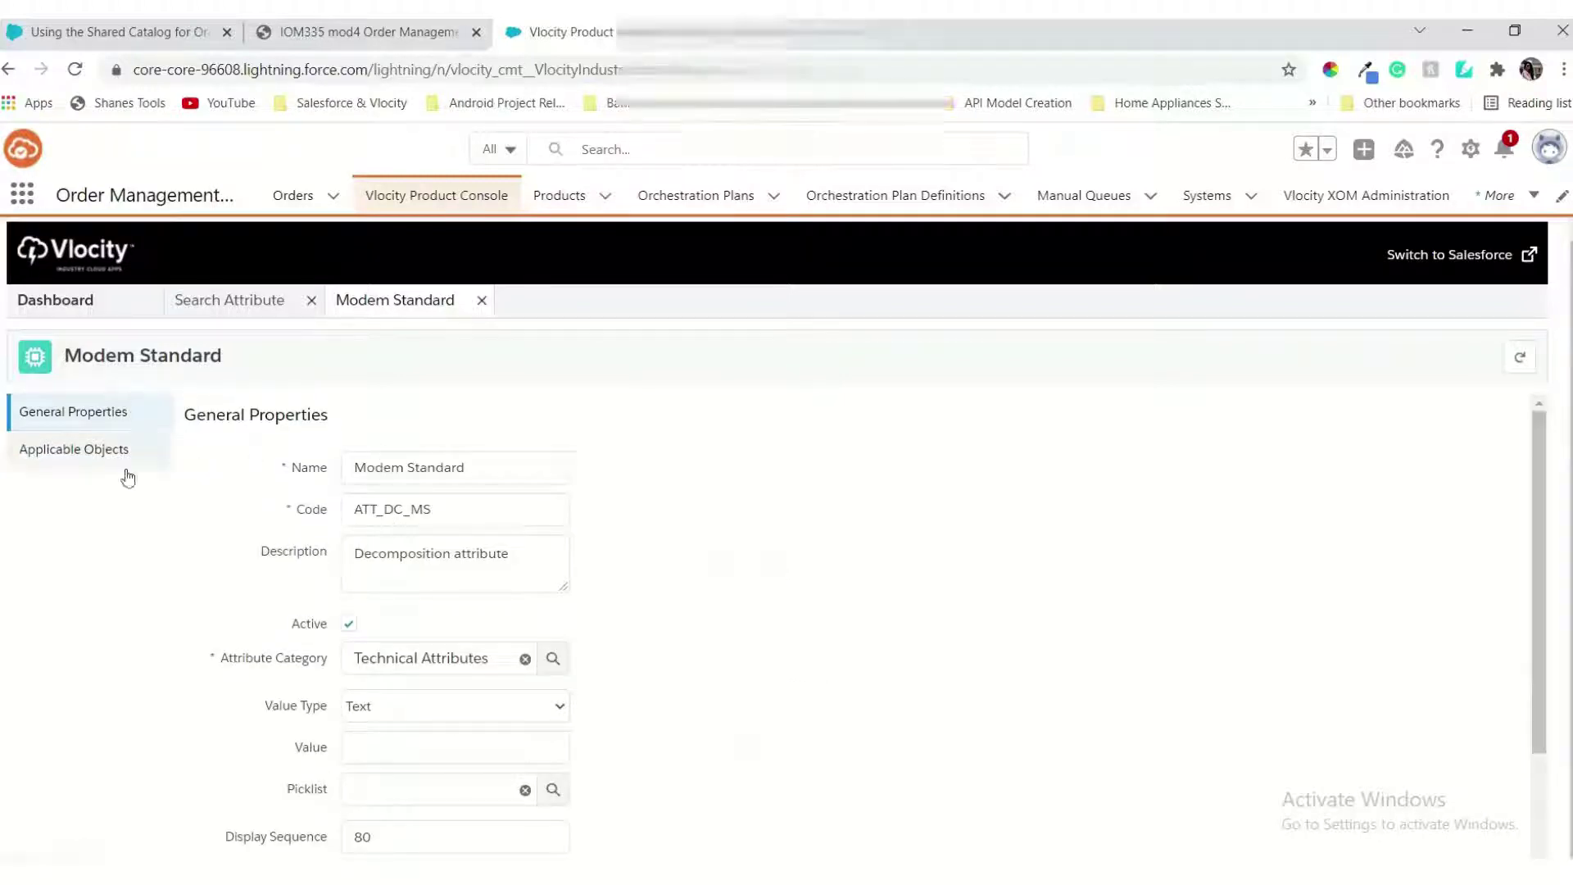
{"action": "left_click", "coordinate": [120, 456]}
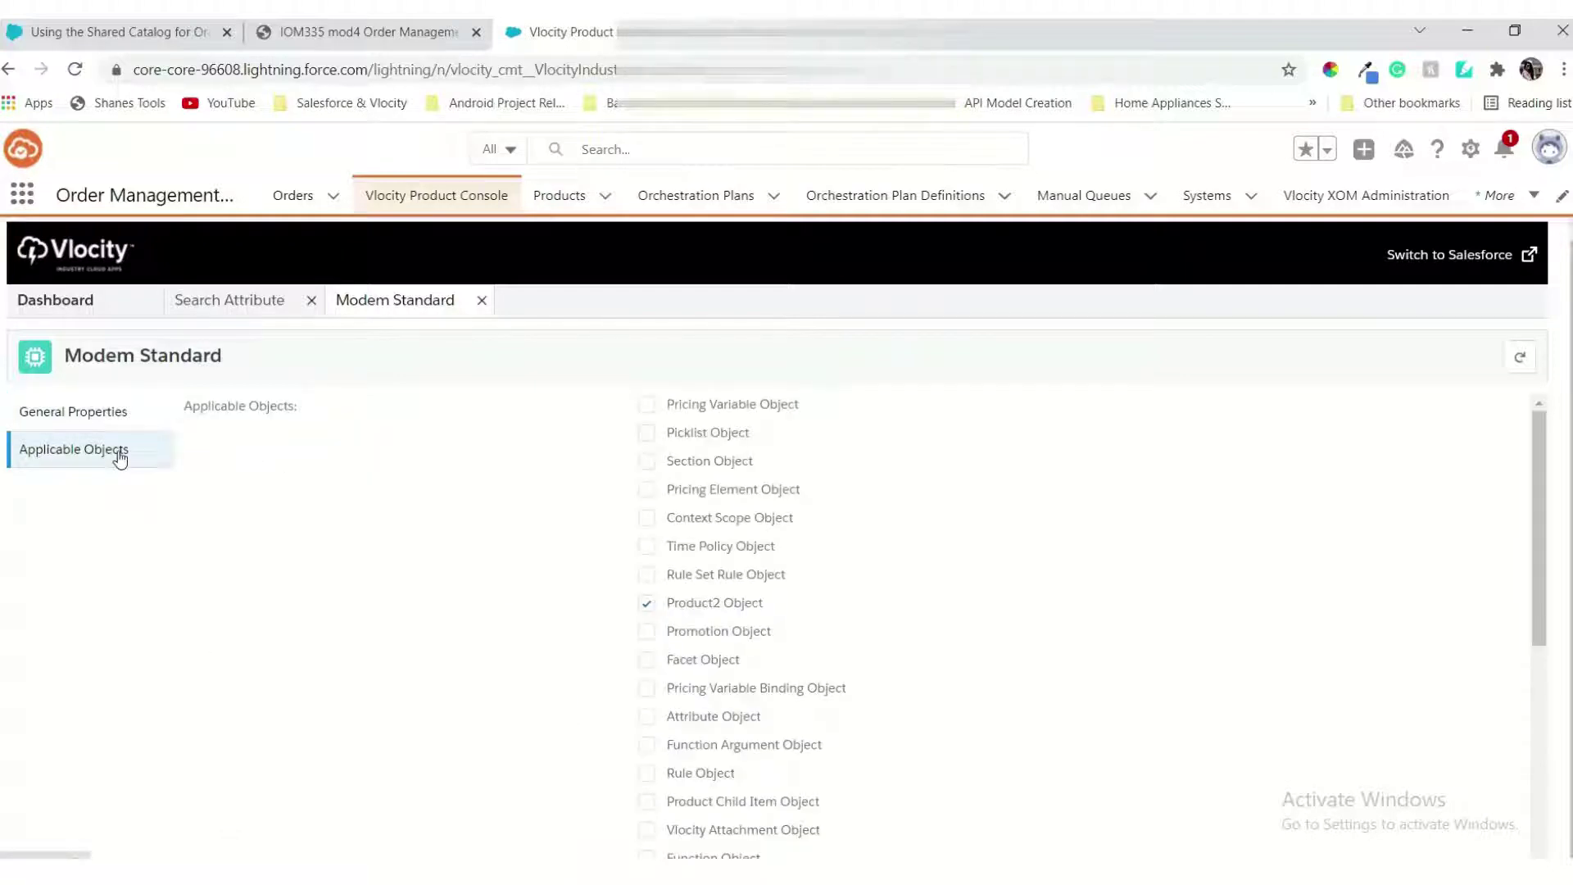
Step: Read the guide's step 8 and close the Modem Standard attribute in the Product Console
{"action": "left_click", "coordinate": [362, 26]}
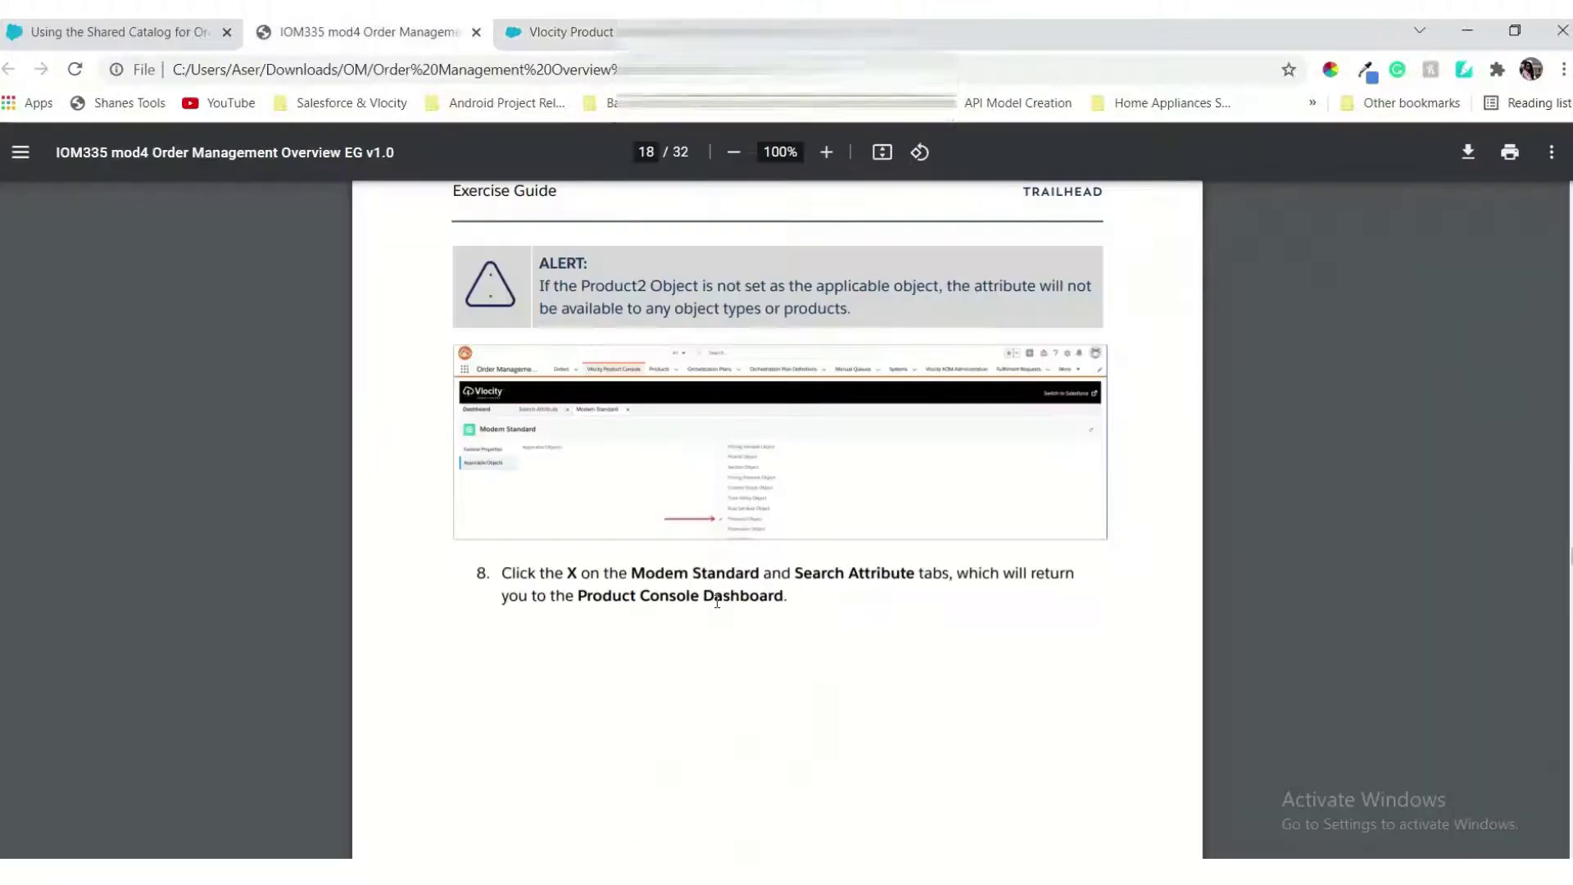
{"action": "scroll", "coordinate": [717, 602], "scroll_direction": "down", "scroll_amount": 3}
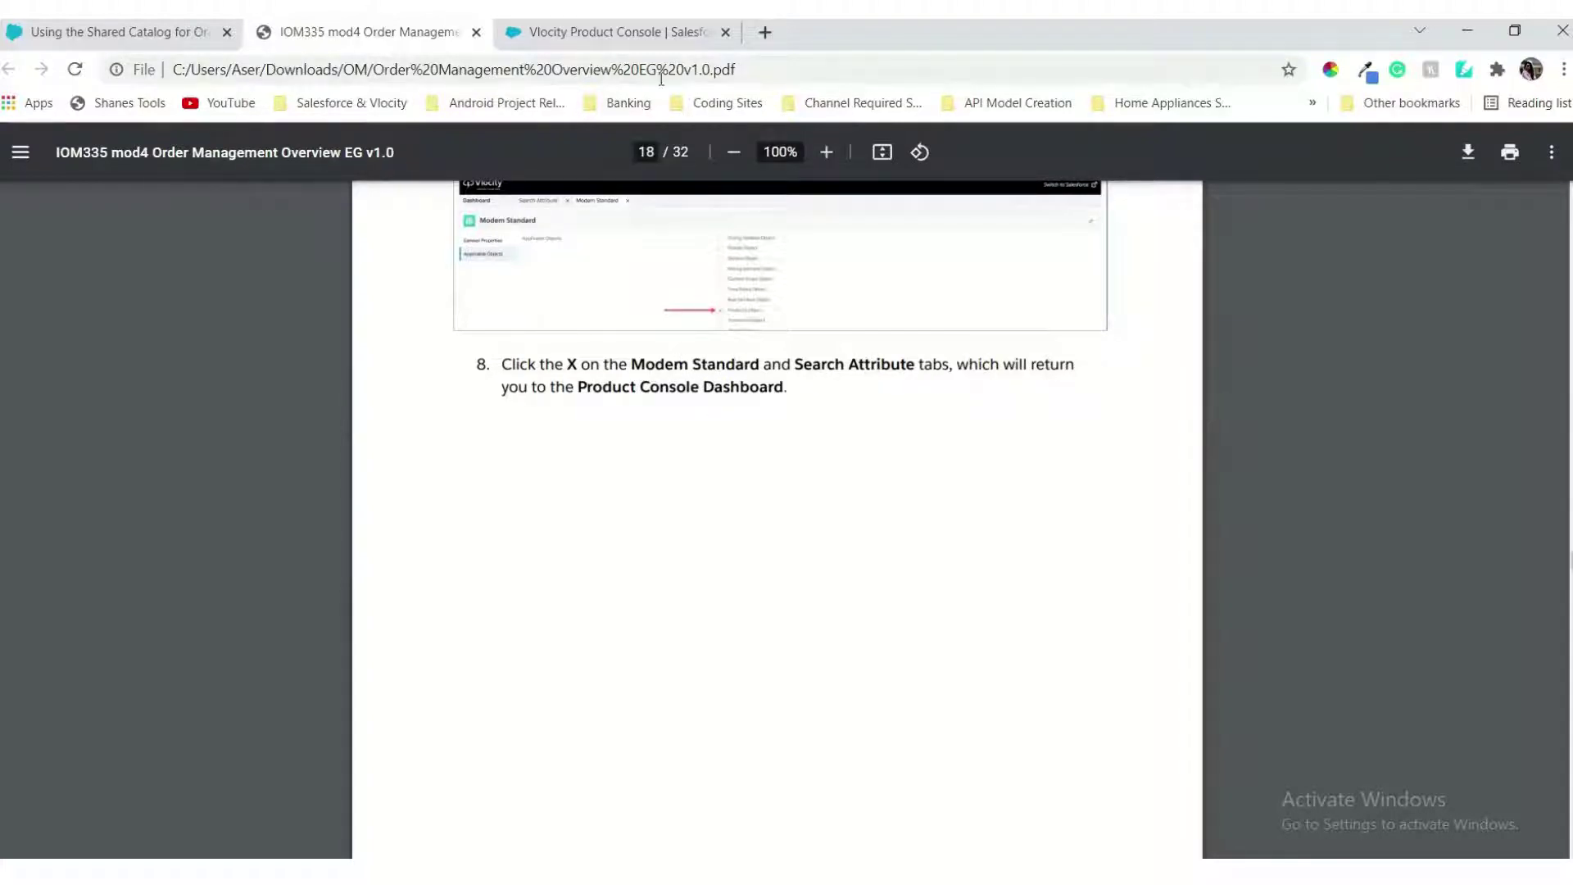
{"action": "left_click", "coordinate": [647, 32]}
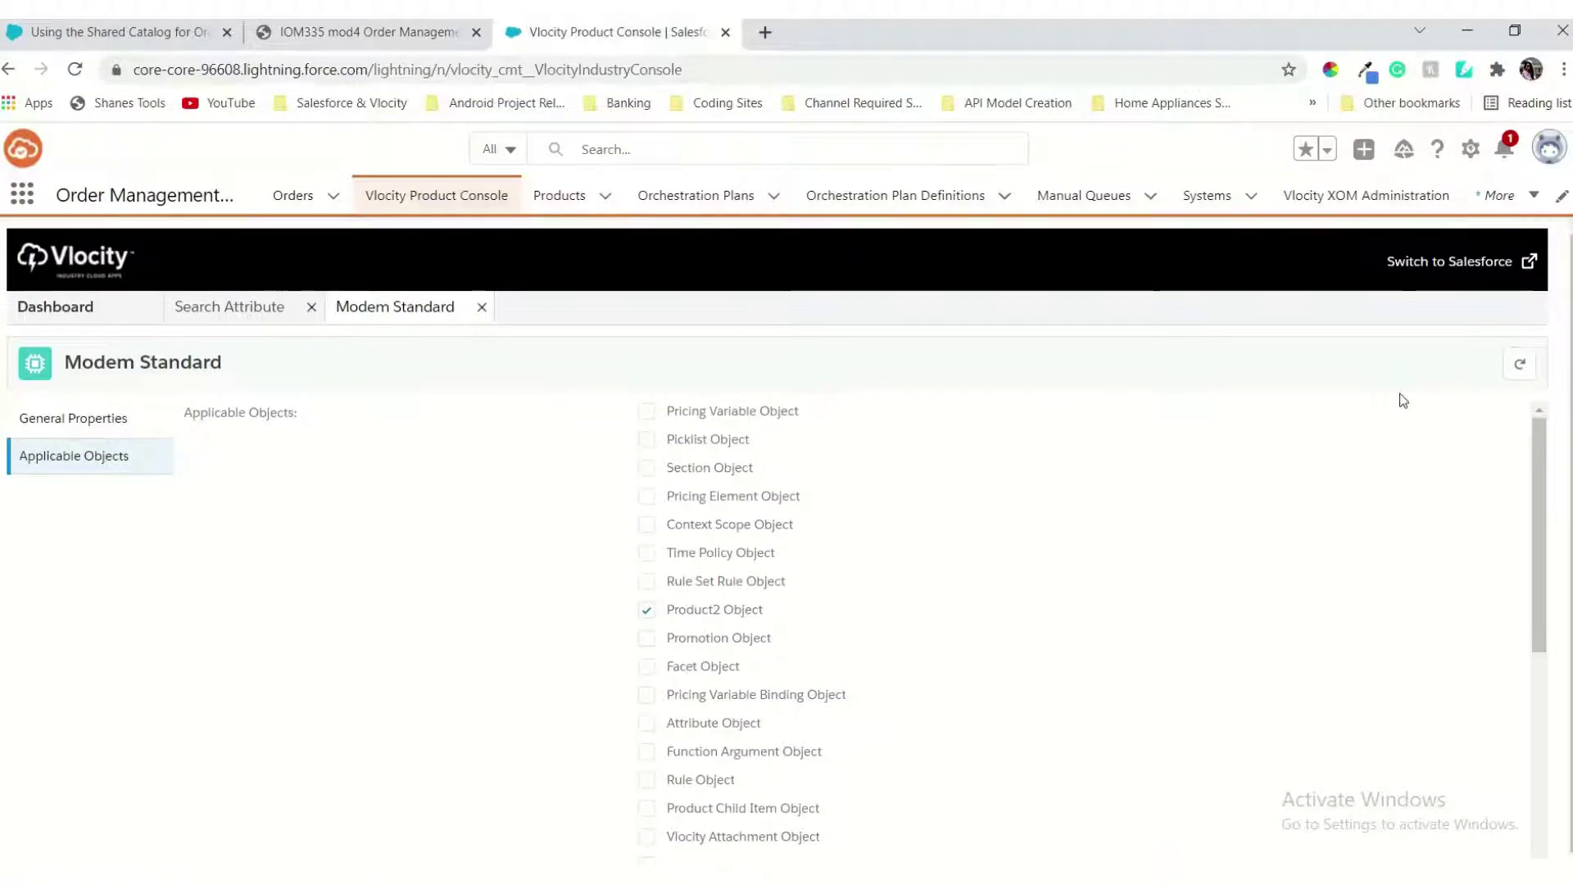
{"action": "left_click", "coordinate": [481, 307]}
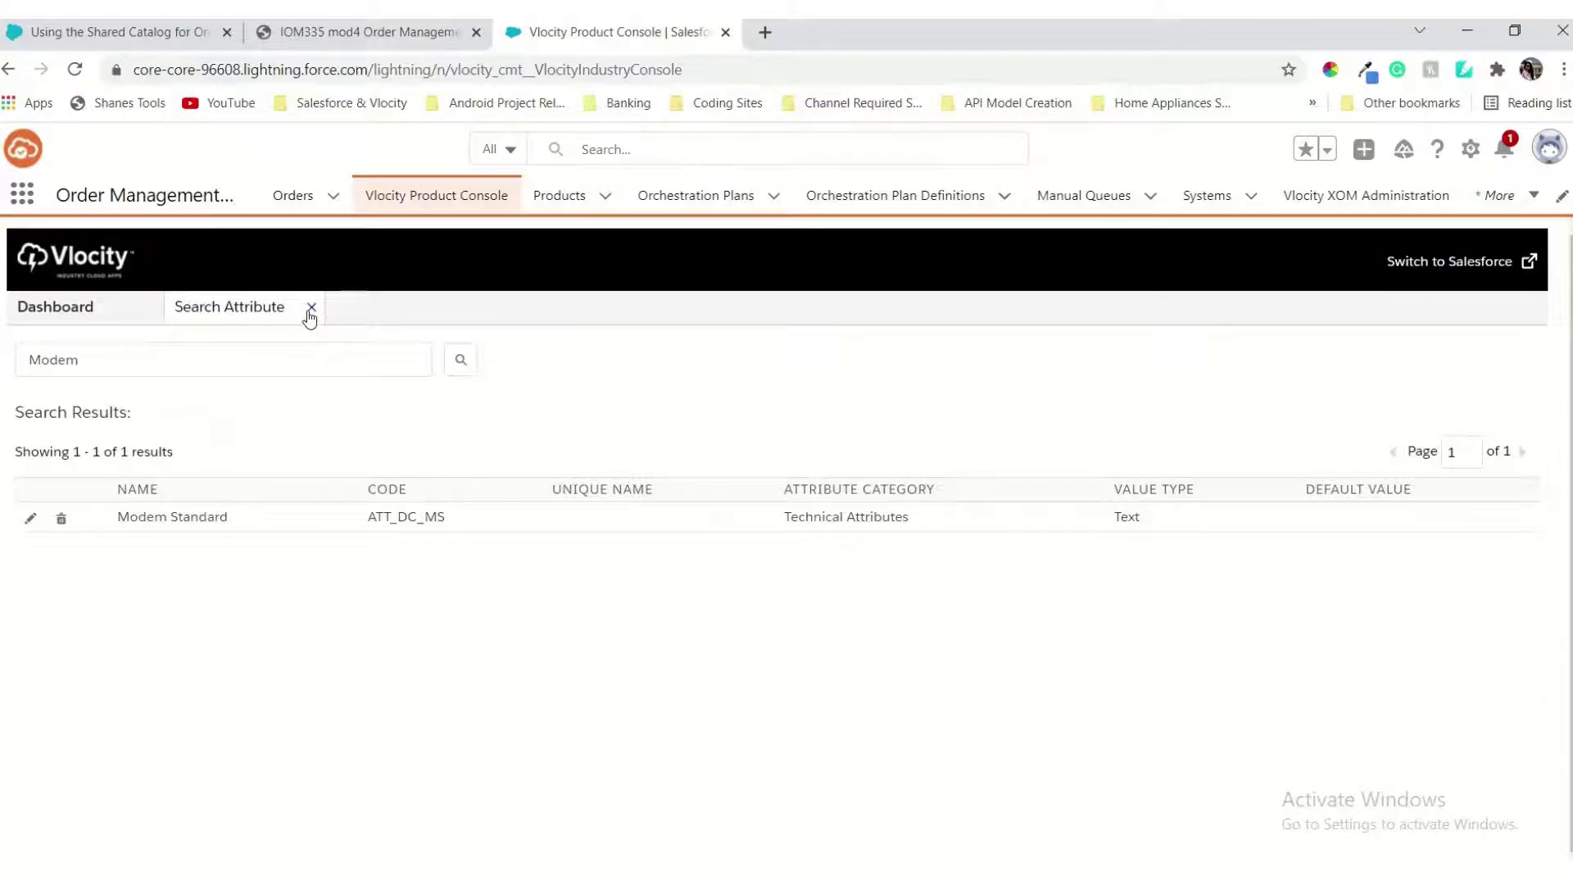
Step: Close the attribute search in the Product Console and read the exercise guide's Task 2 introduction and first steps on creating an object type
{"action": "left_click", "coordinate": [310, 312]}
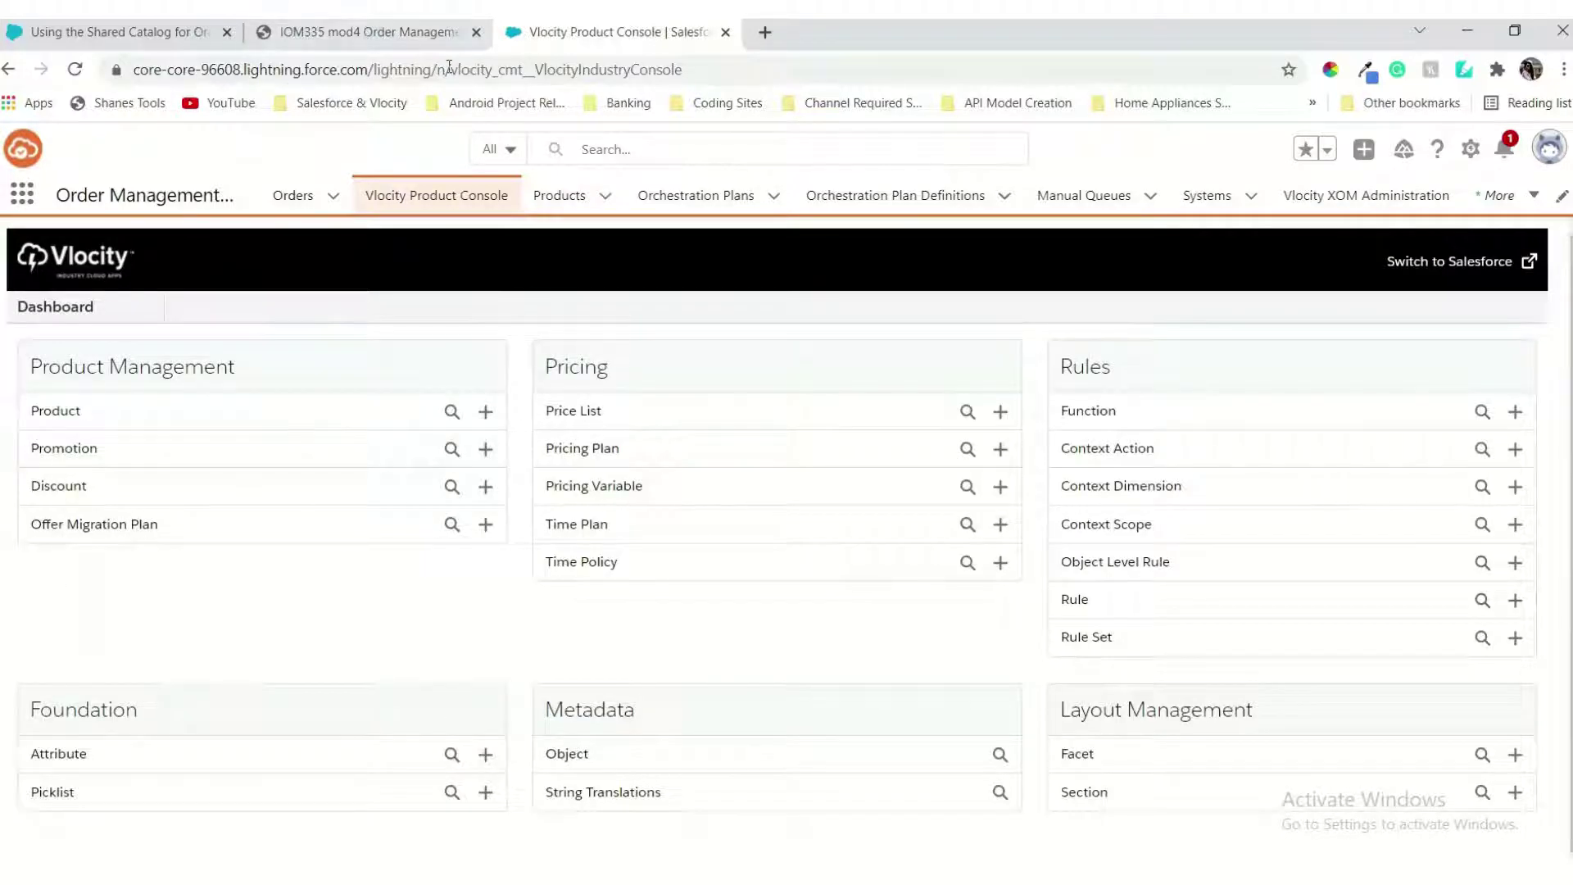
{"action": "left_click", "coordinate": [408, 24]}
{"action": "scroll", "coordinate": [788, 564], "scroll_direction": "down", "scroll_amount": 10}
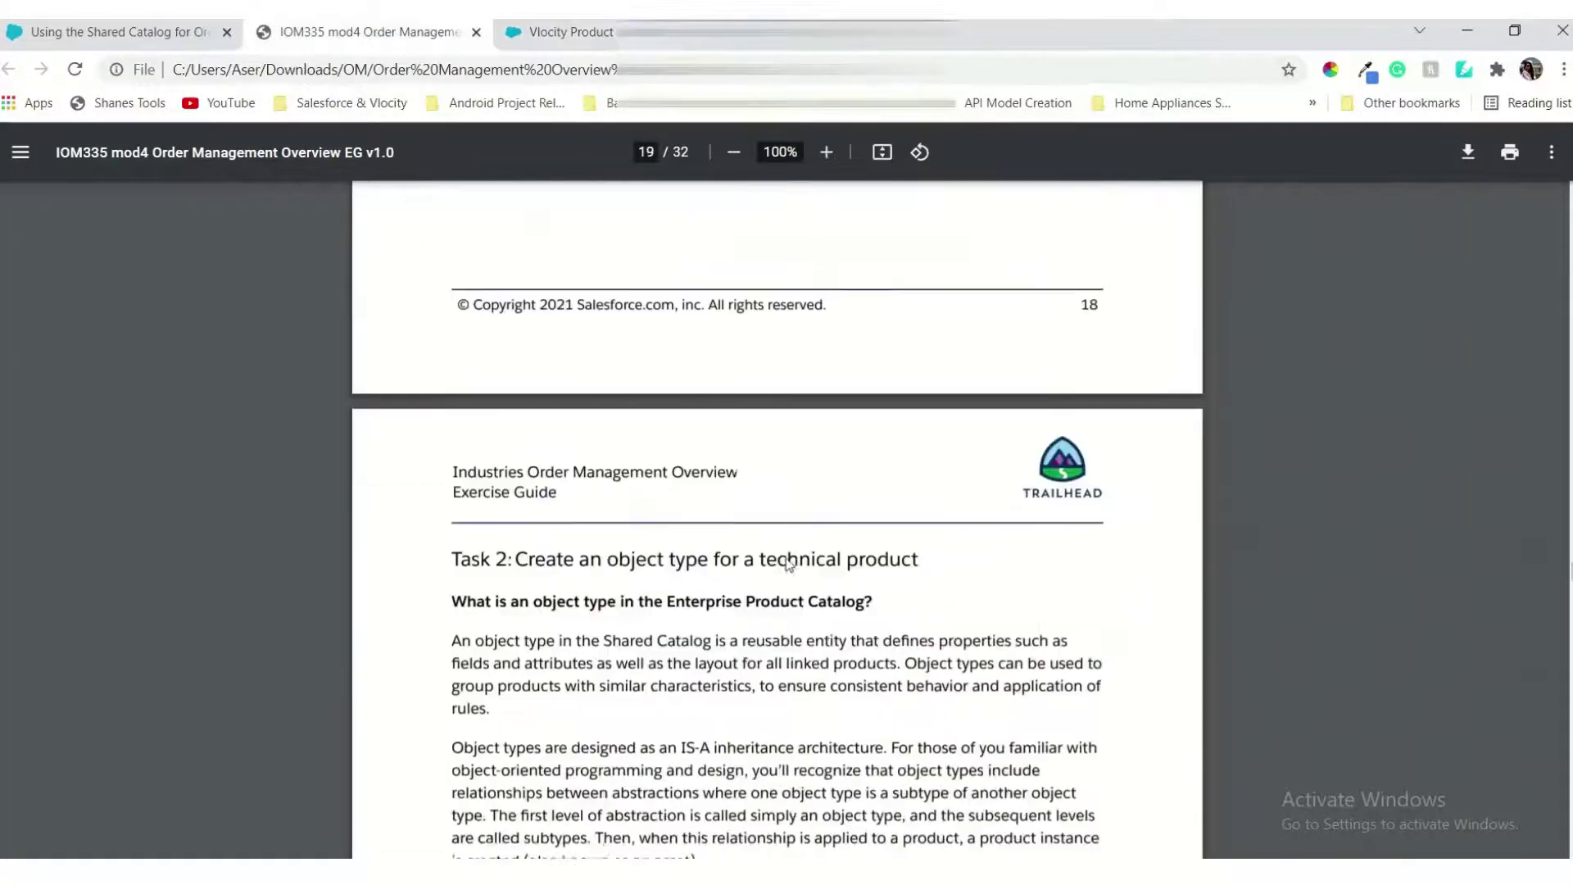
{"action": "scroll", "coordinate": [747, 597], "scroll_direction": "down", "scroll_amount": 2}
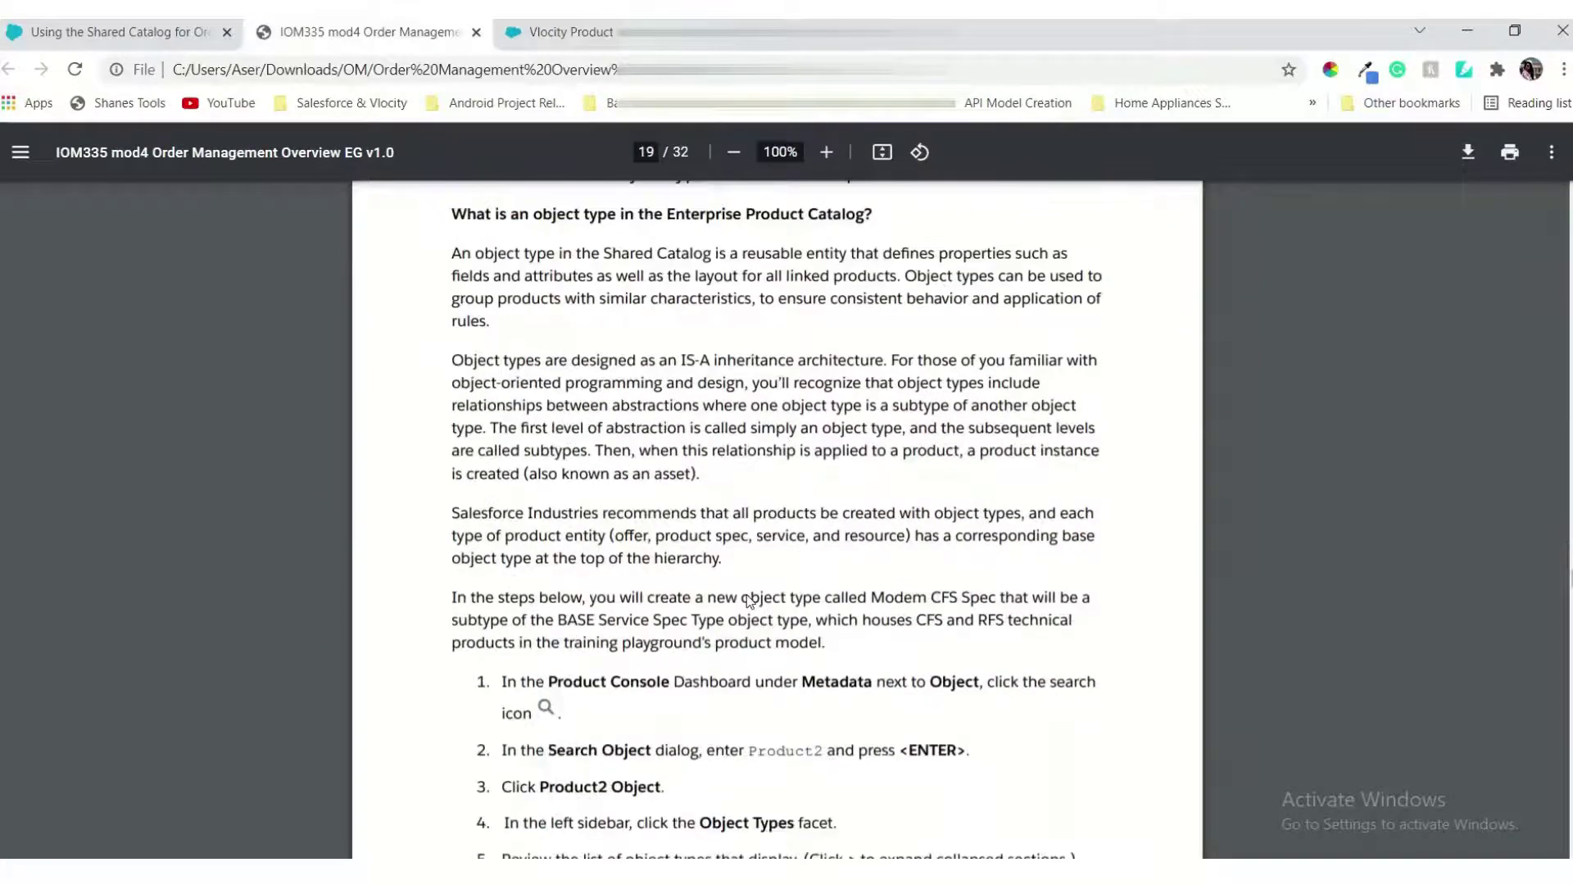
{"action": "scroll", "coordinate": [747, 596], "scroll_direction": "up", "scroll_amount": 3}
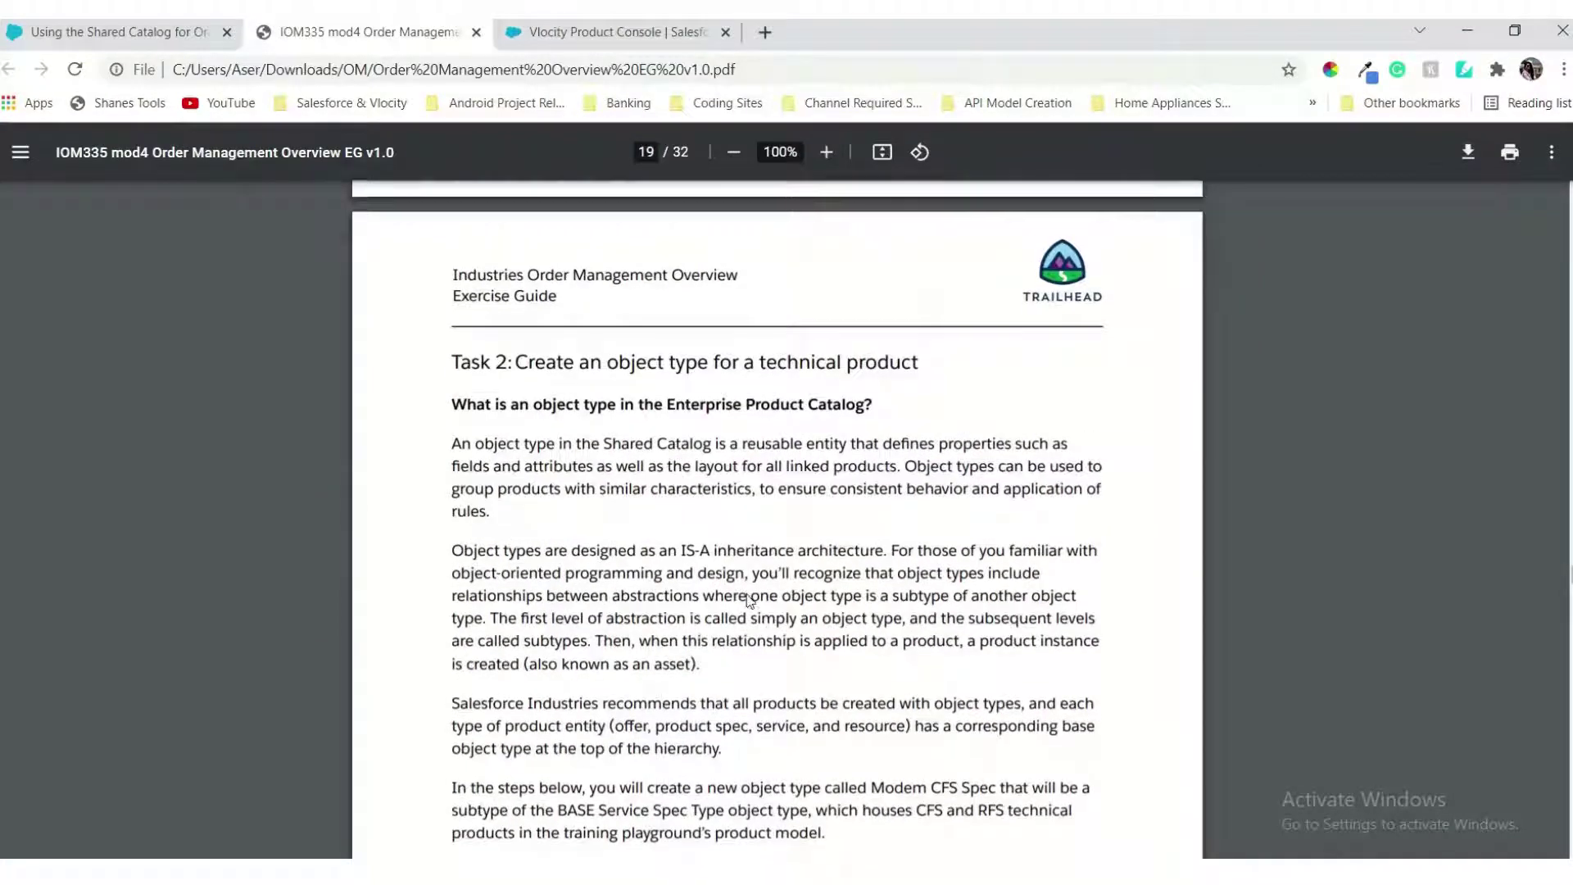
{"action": "scroll", "coordinate": [862, 447], "scroll_direction": "down", "scroll_amount": 8}
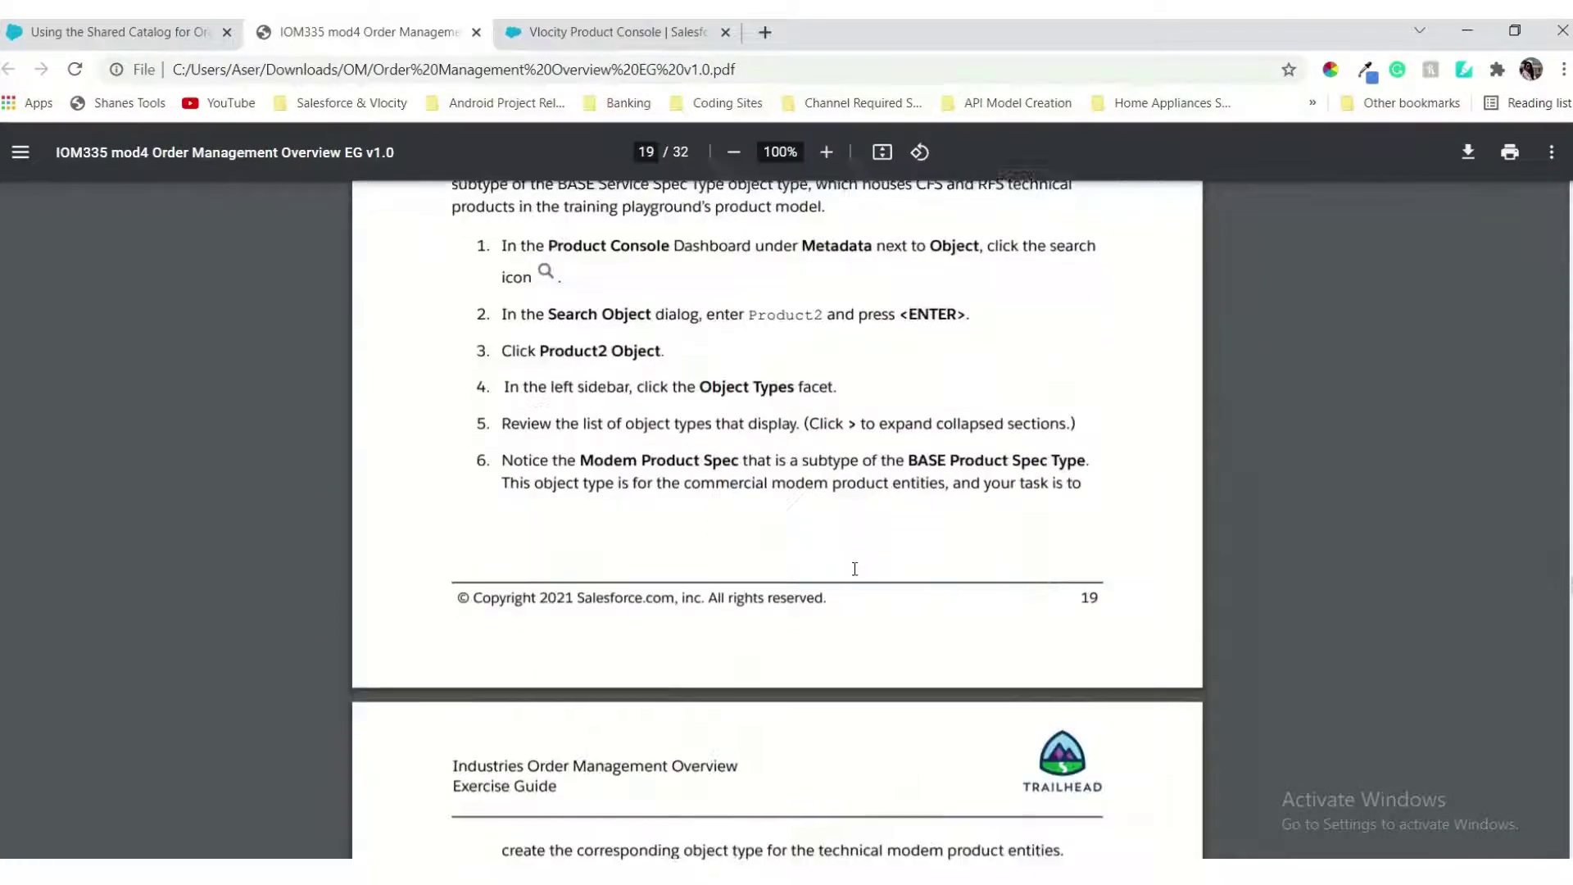
{"action": "scroll", "coordinate": [655, 297], "scroll_direction": "up", "scroll_amount": 5}
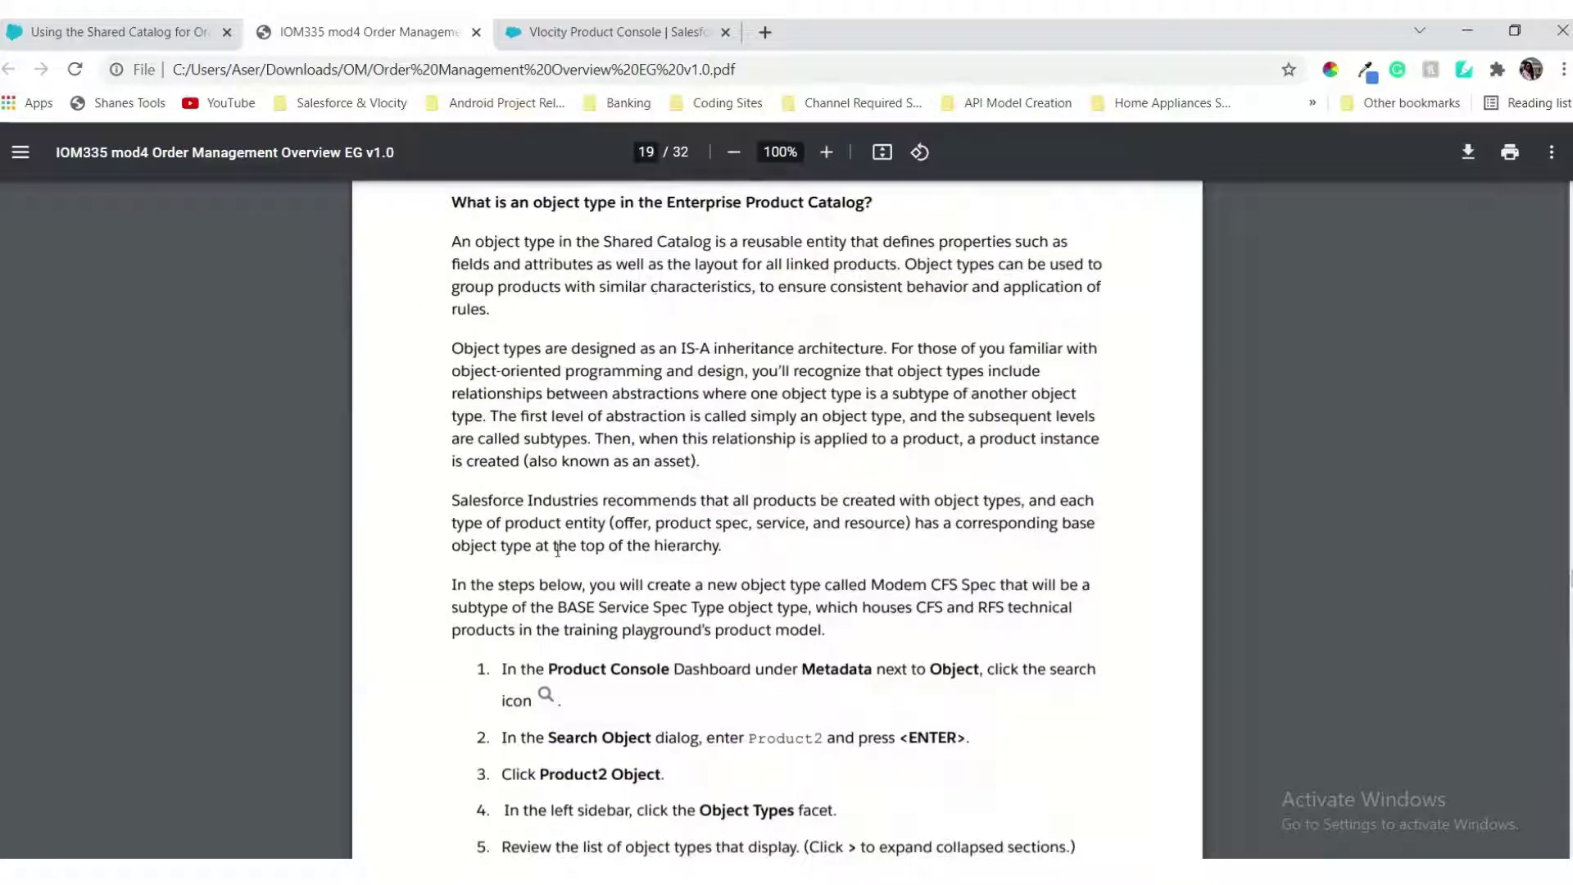
{"action": "scroll", "coordinate": [607, 573], "scroll_direction": "down", "scroll_amount": 4}
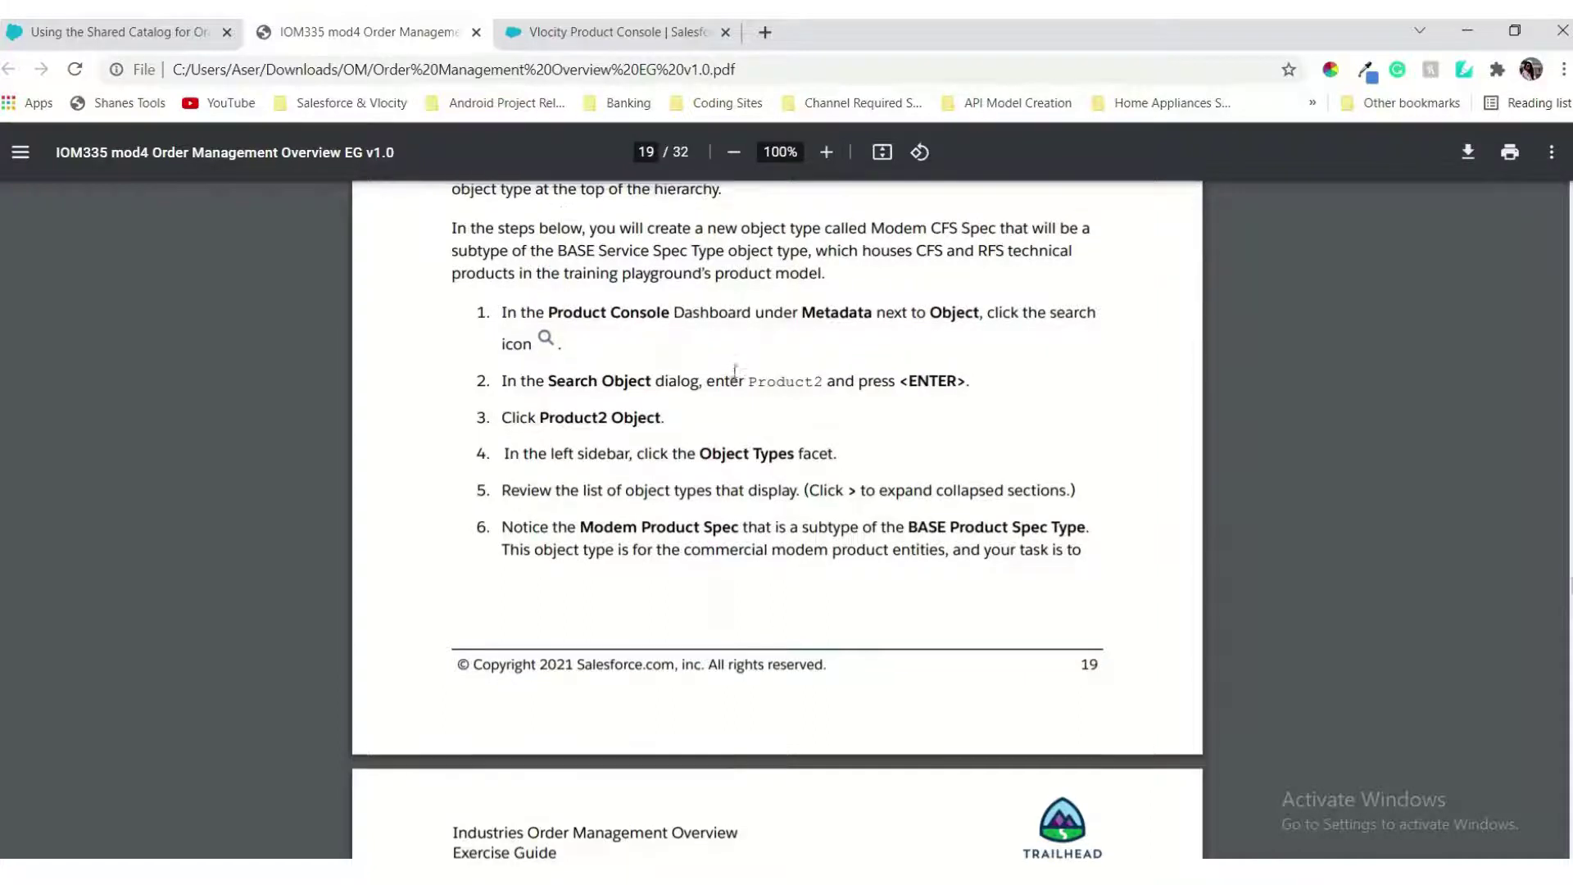
{"action": "scroll", "coordinate": [735, 371], "scroll_direction": "up", "scroll_amount": 1}
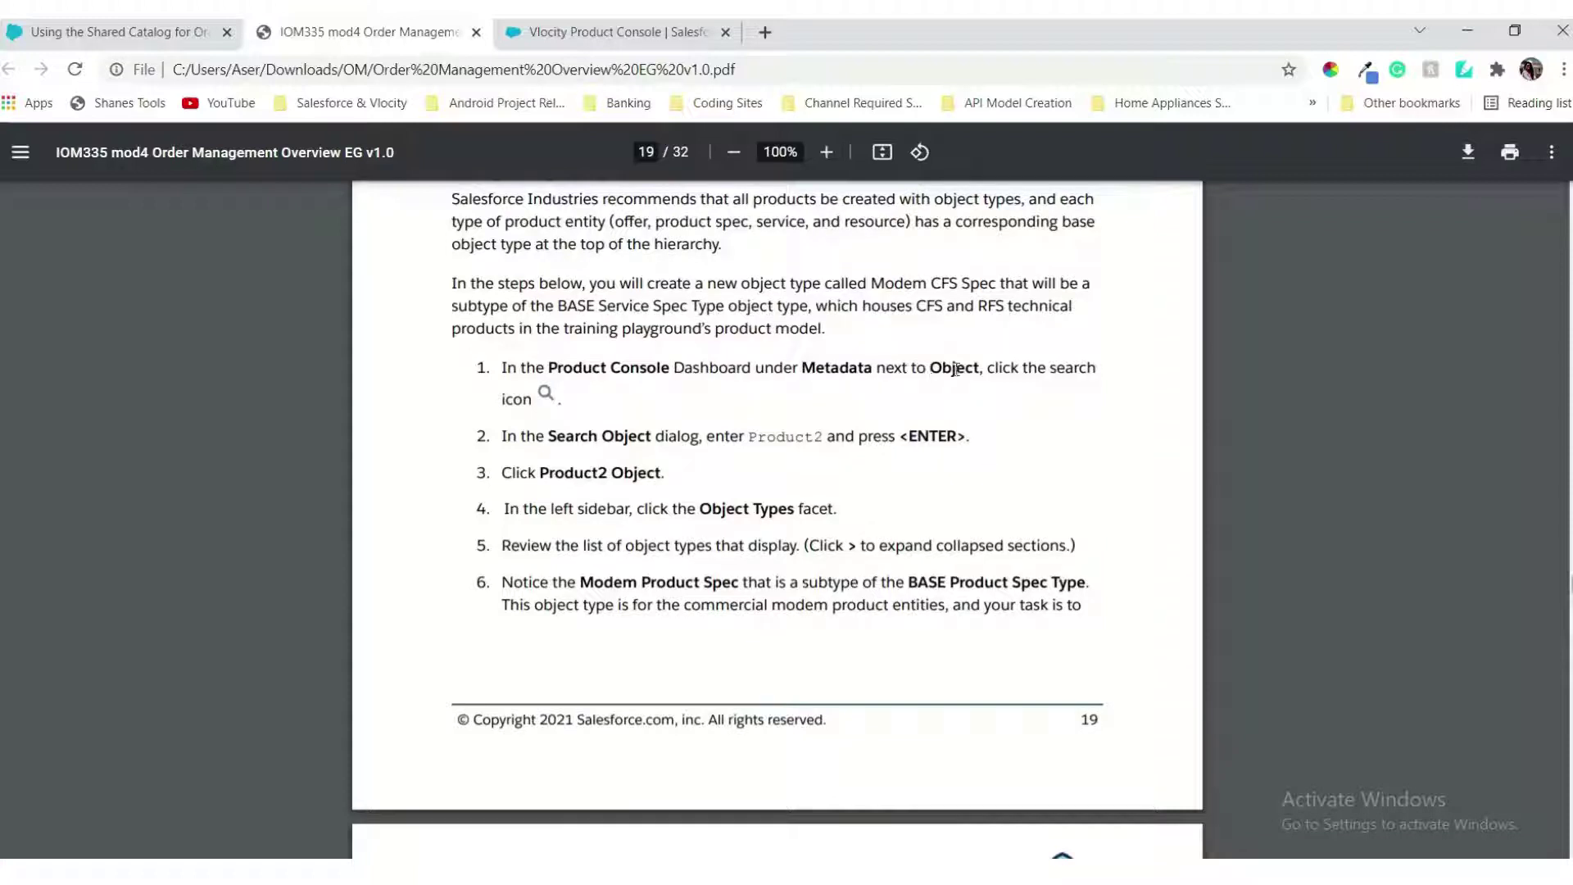
Step: Open the Metadata object search in the Product Console and search for Product2, copying the term from the guide's step 2
{"action": "left_click", "coordinate": [606, 33]}
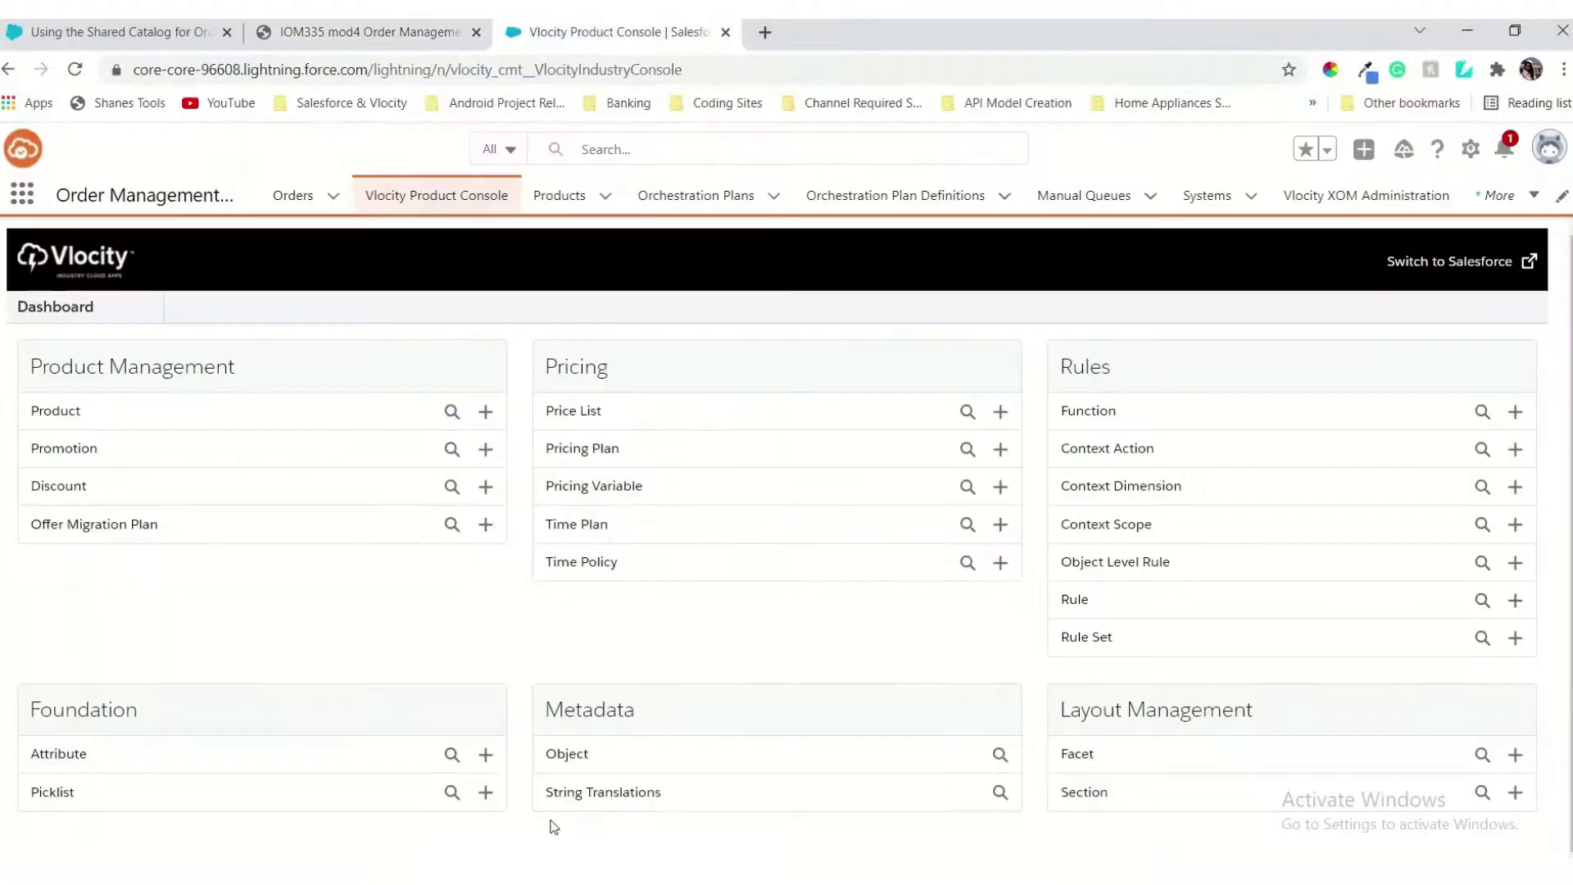
{"action": "left_click", "coordinate": [1000, 753]}
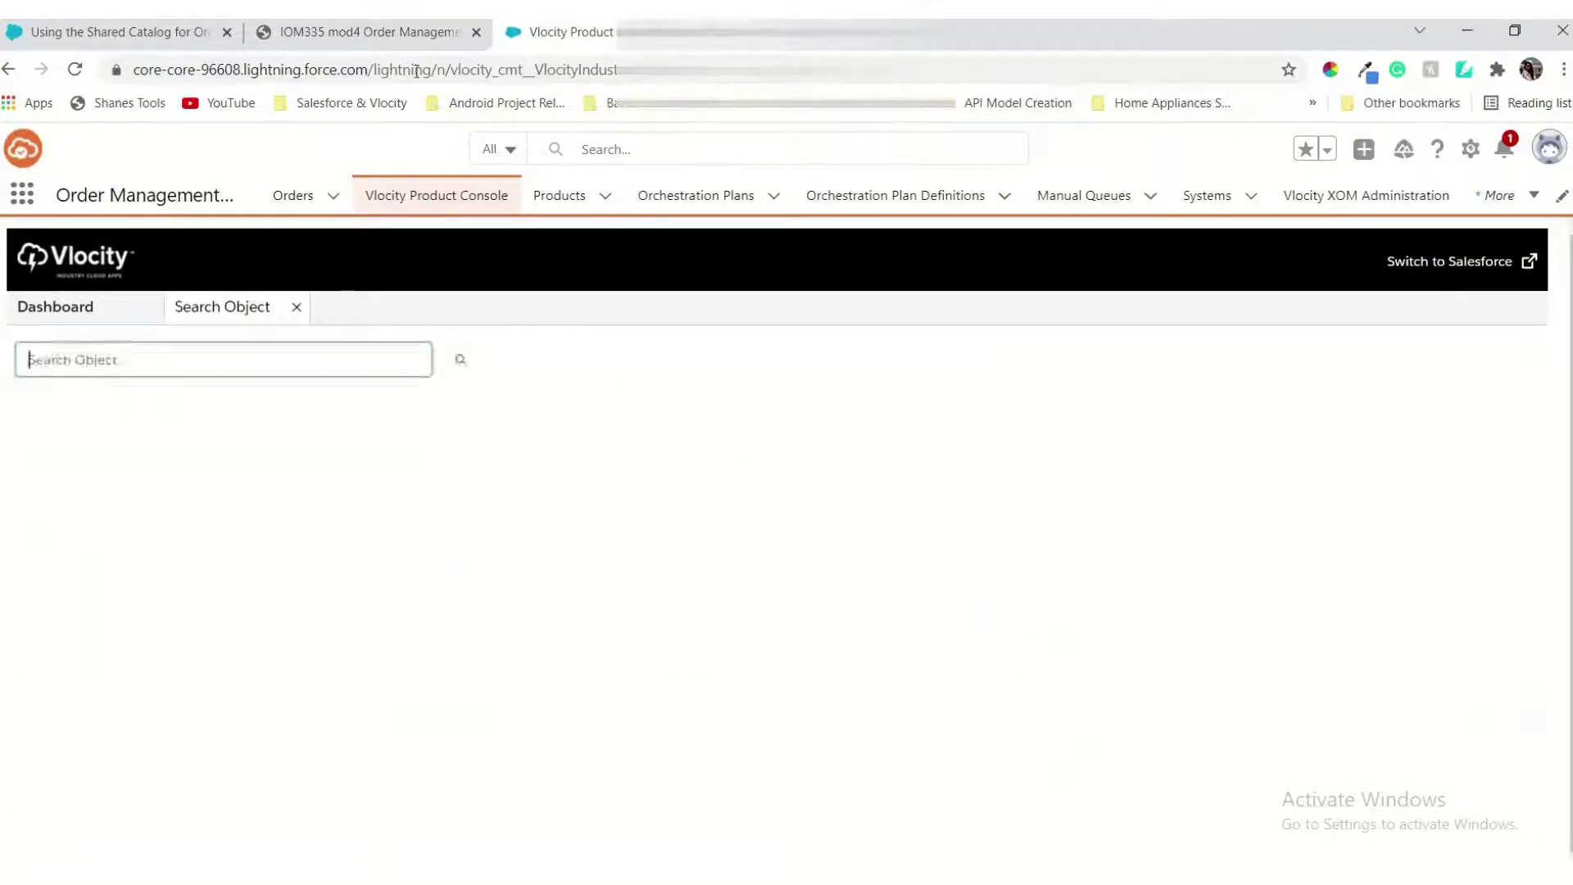
{"action": "left_click", "coordinate": [387, 29]}
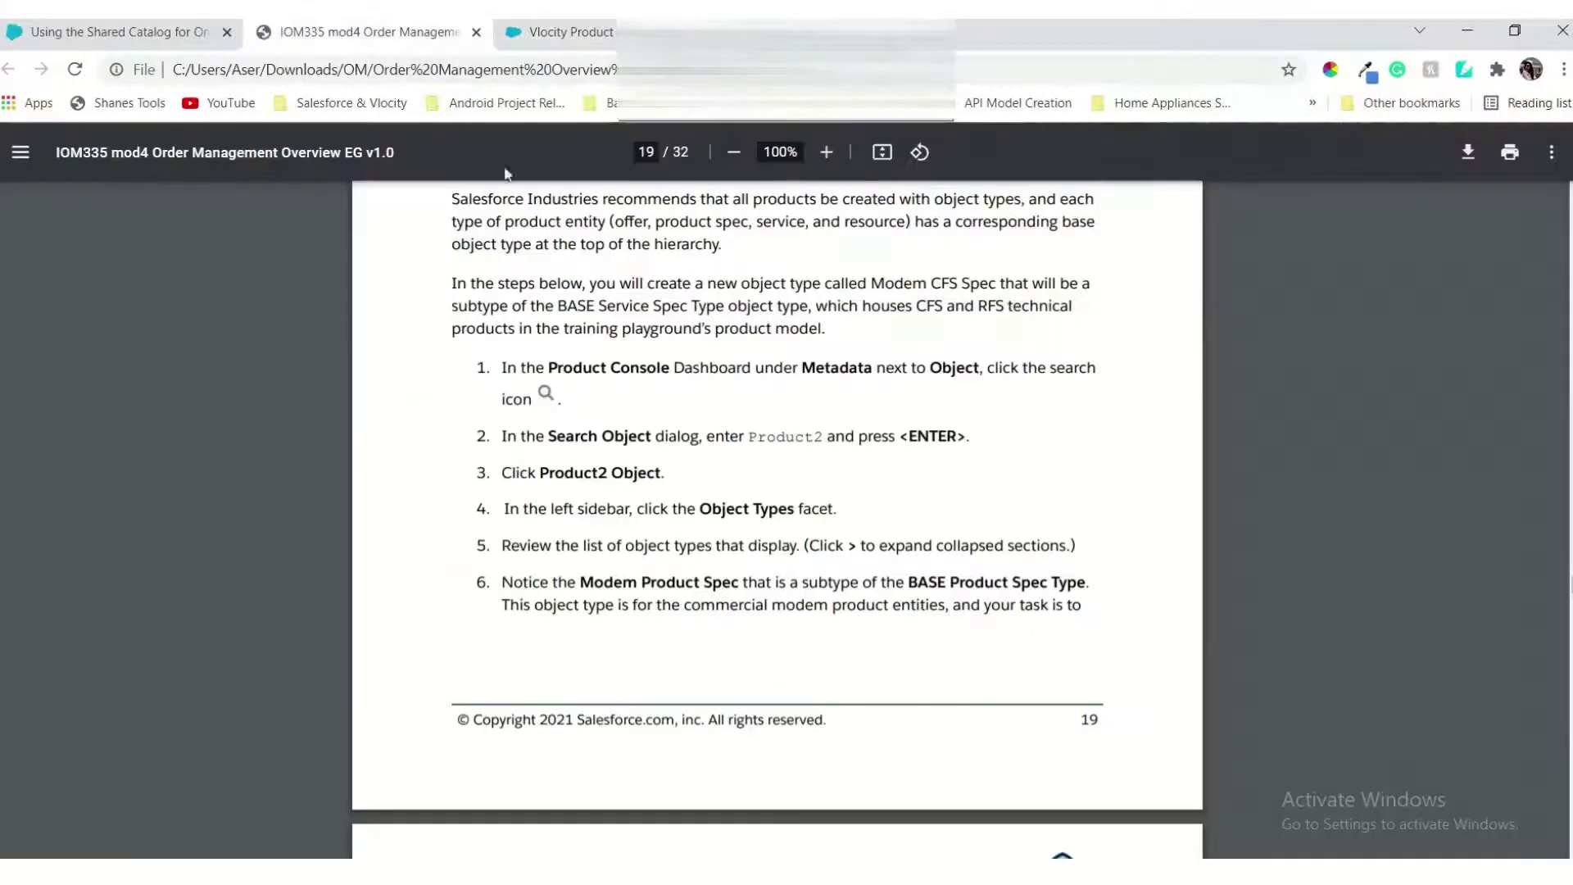
{"action": "double_click", "coordinate": [785, 436]}
{"action": "key", "text": "ctrl+c"}
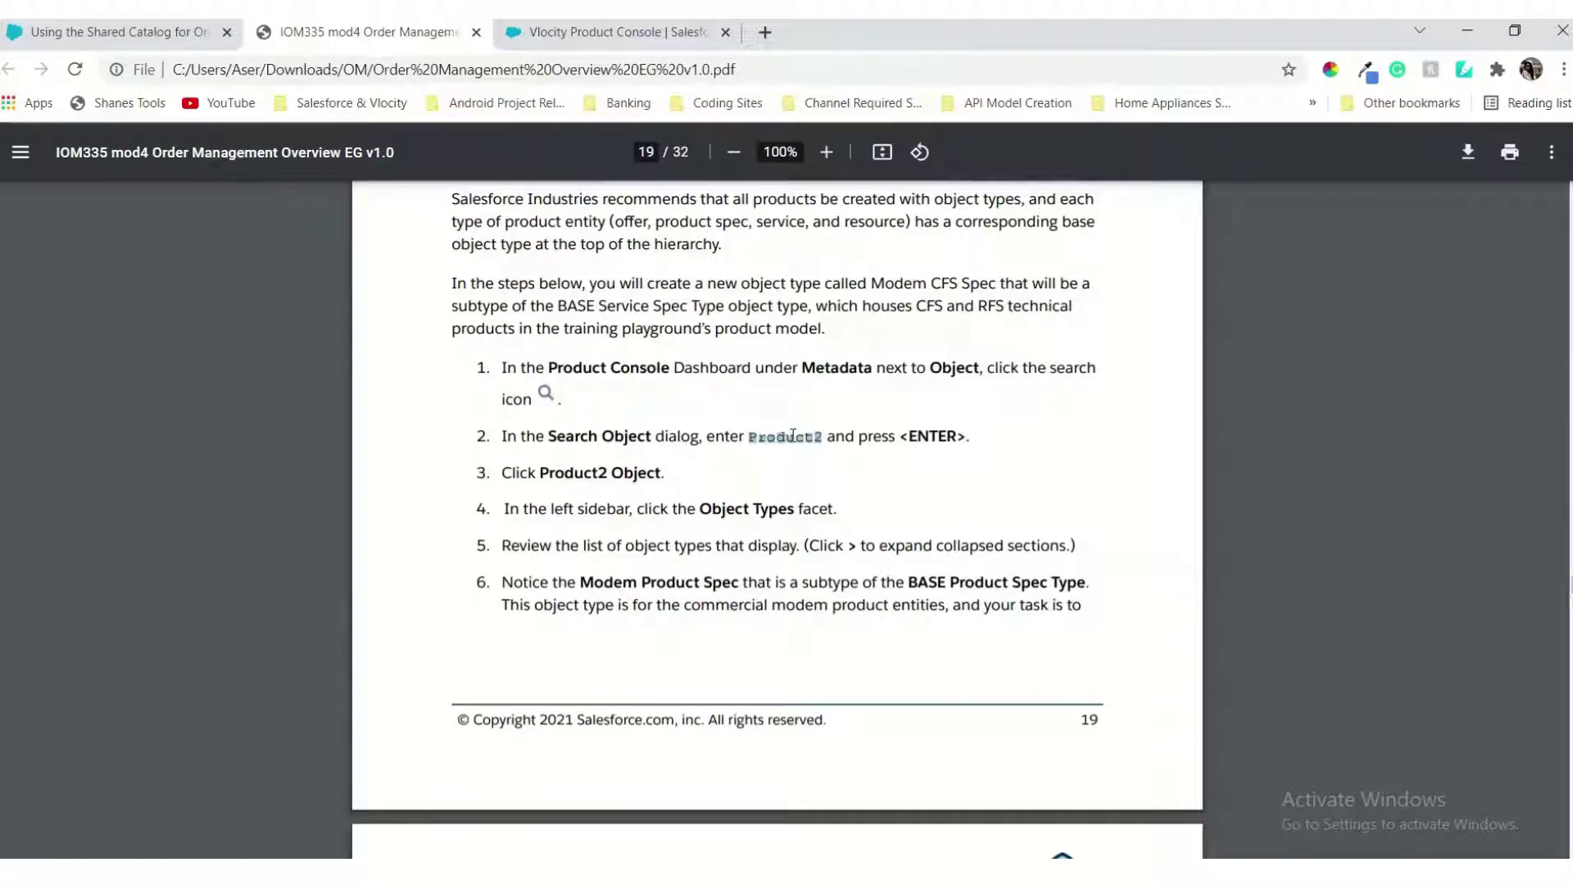
{"action": "left_click", "coordinate": [599, 29]}
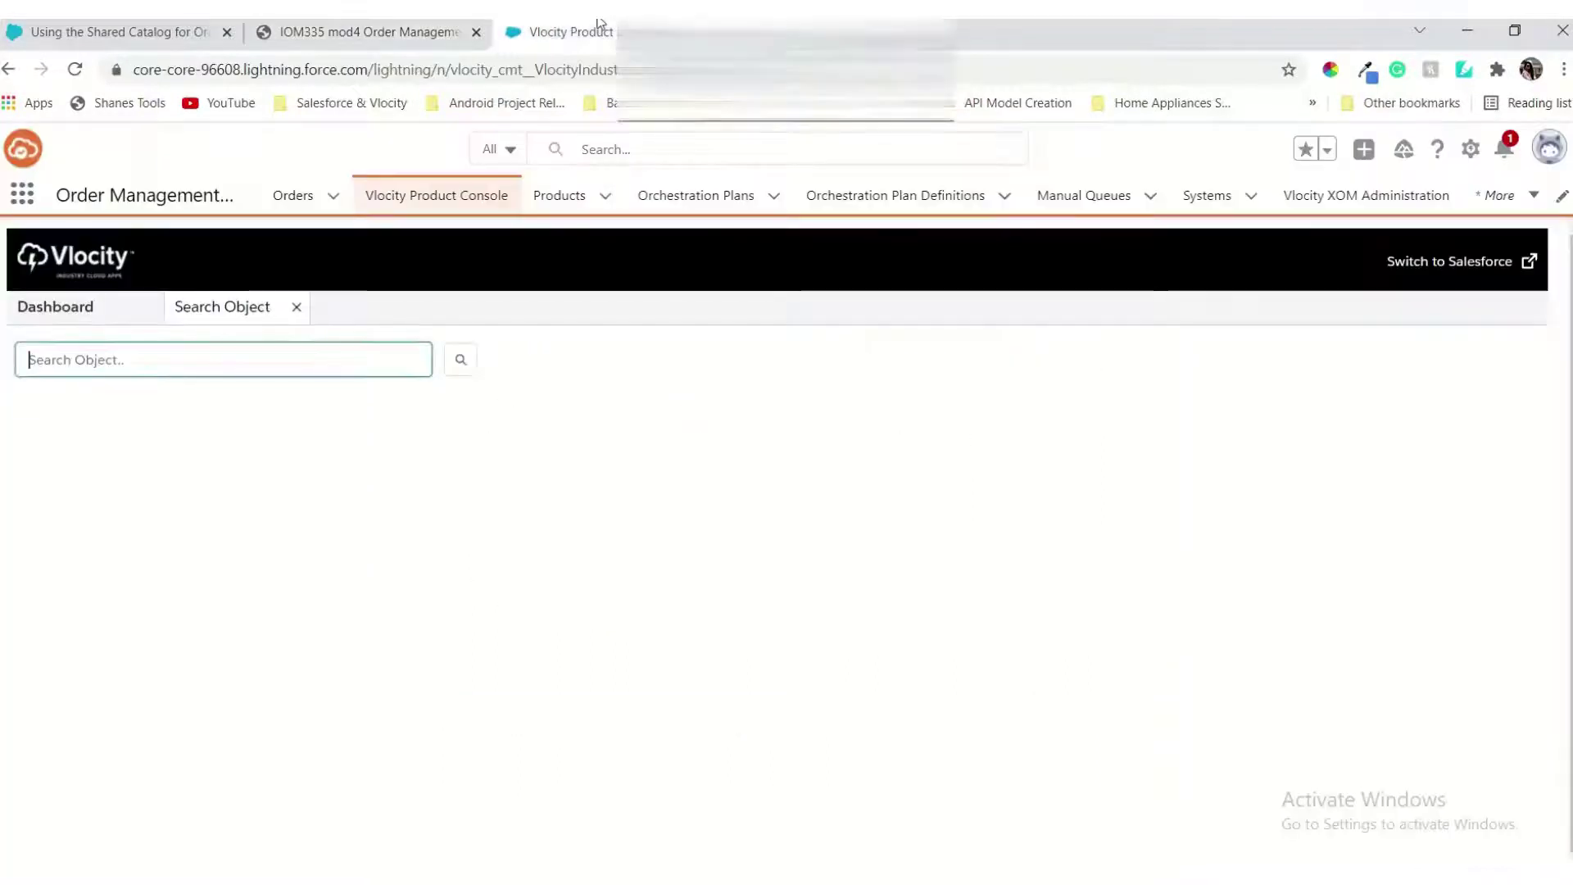
{"action": "left_click", "coordinate": [260, 358]}
{"action": "key", "text": "ctrl+v"}
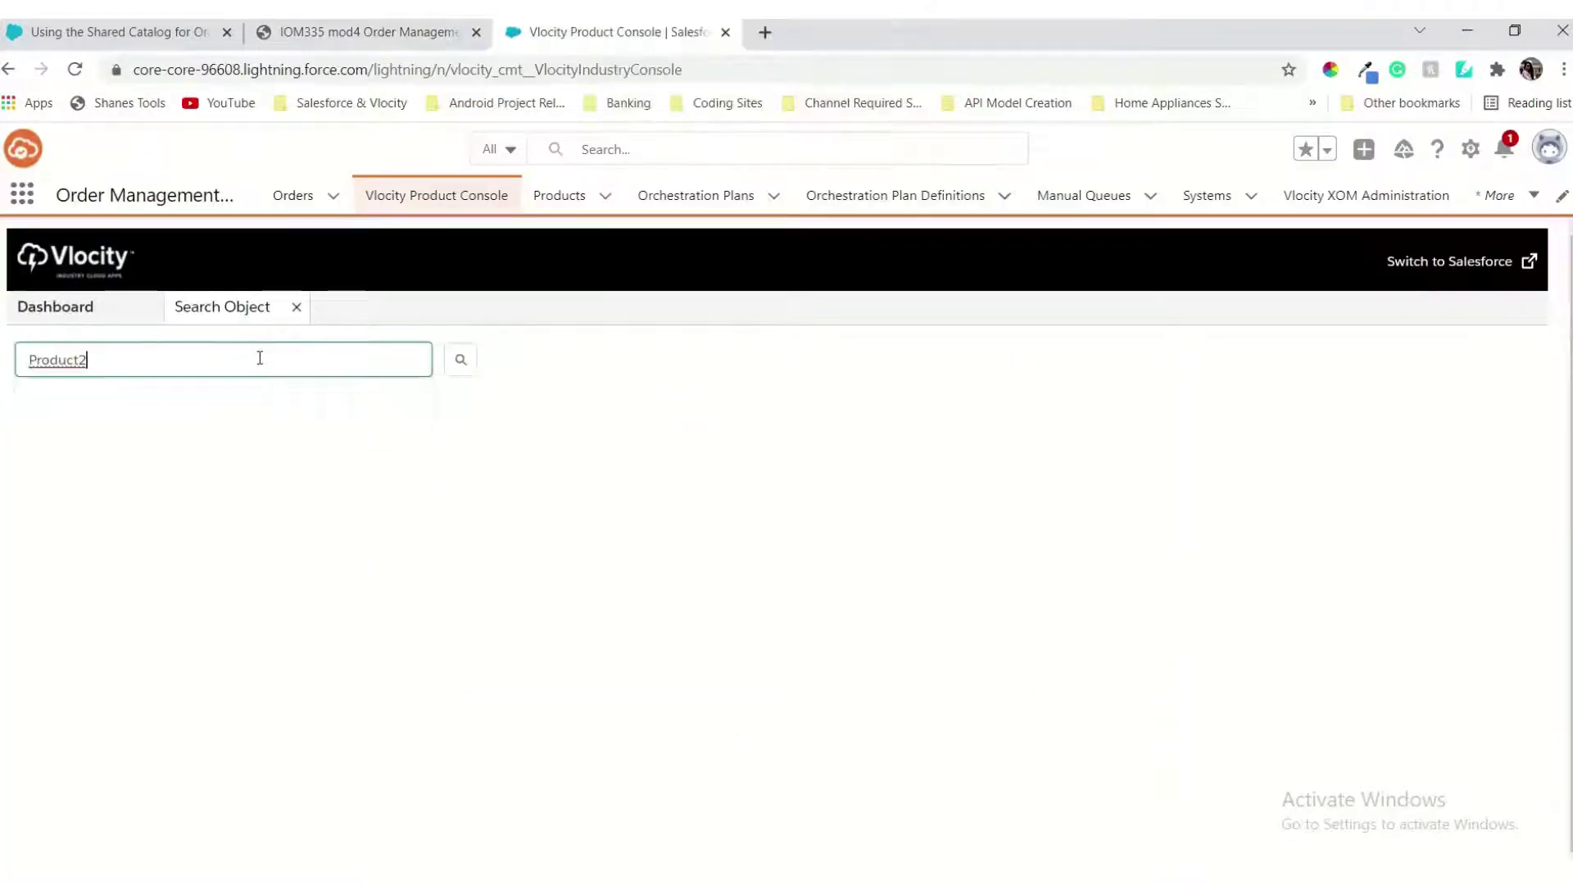
{"action": "key", "text": "Return"}
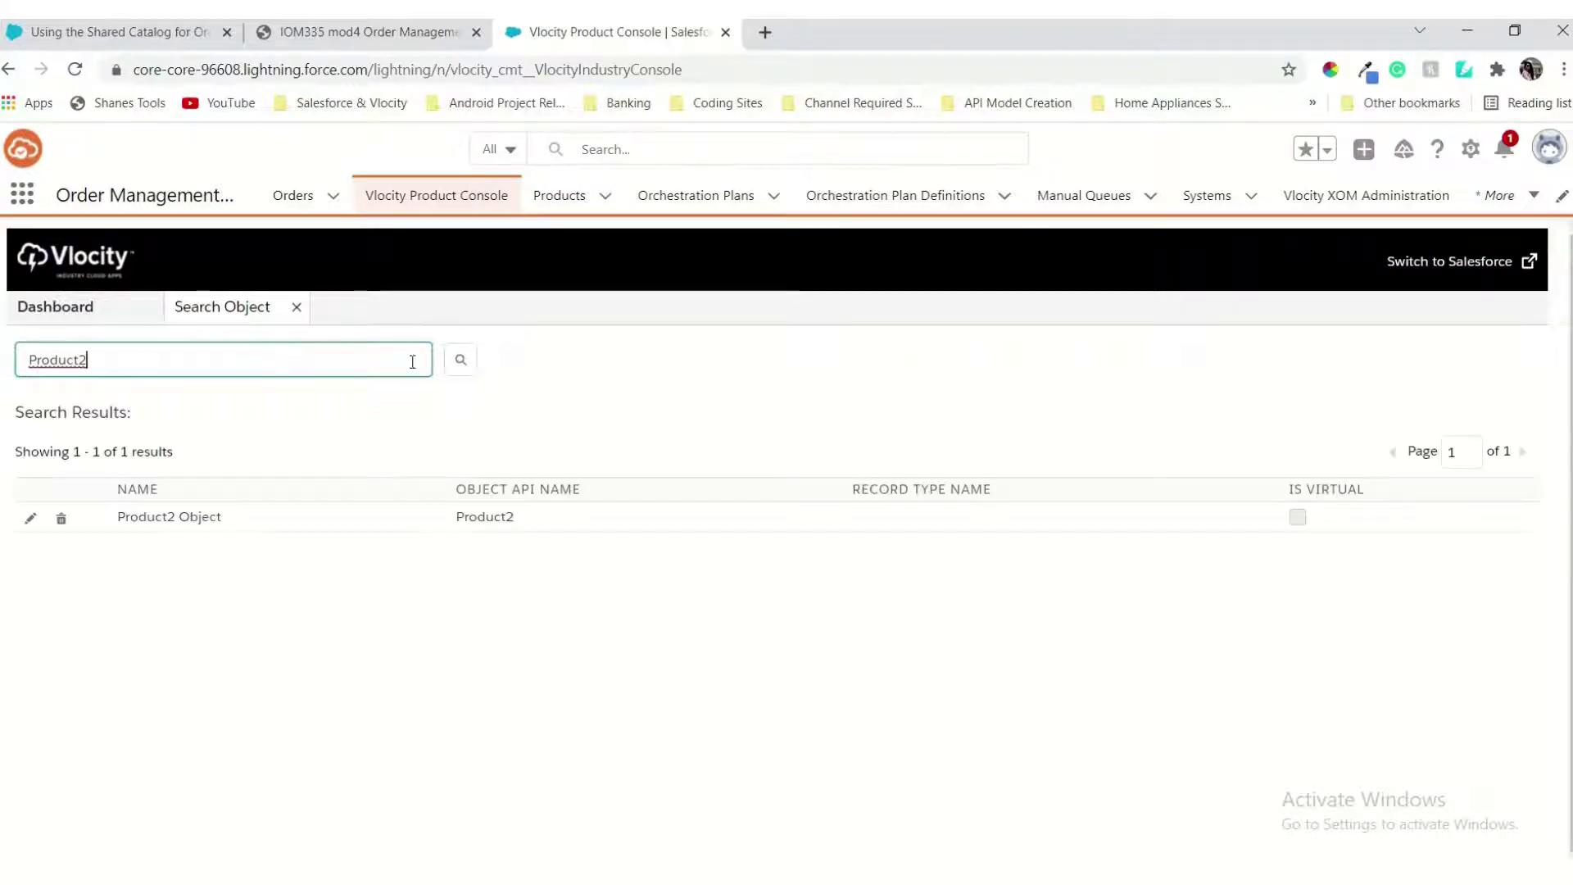
Step: Open Product2 Object from the search results and display its Object Types facet, following the guide's steps 3 and 4
{"action": "left_click", "coordinate": [211, 529]}
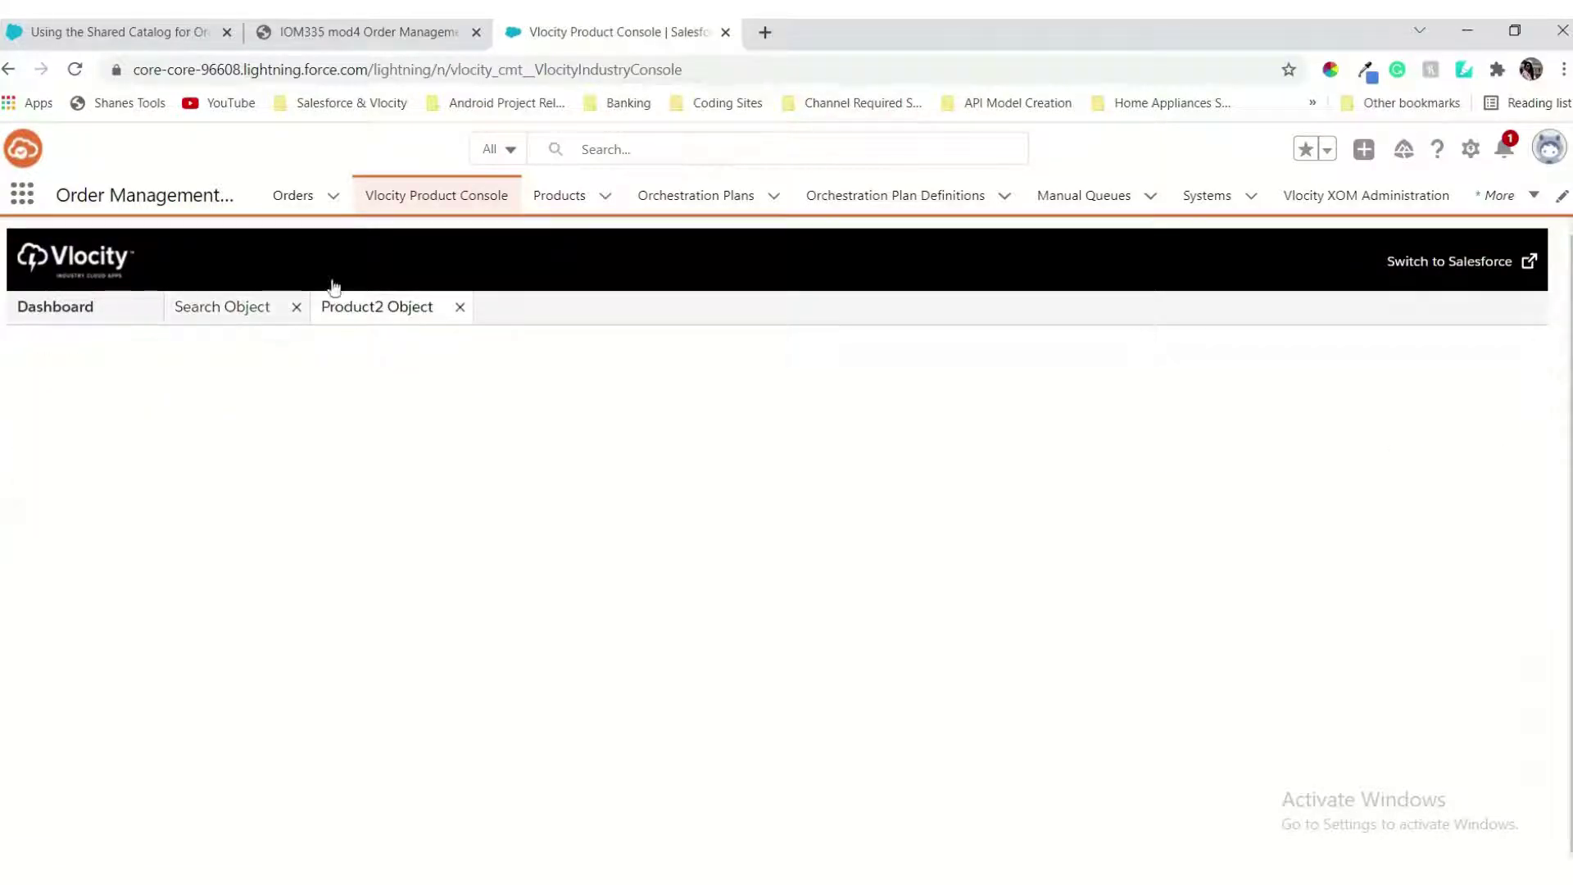
{"action": "left_click", "coordinate": [393, 33]}
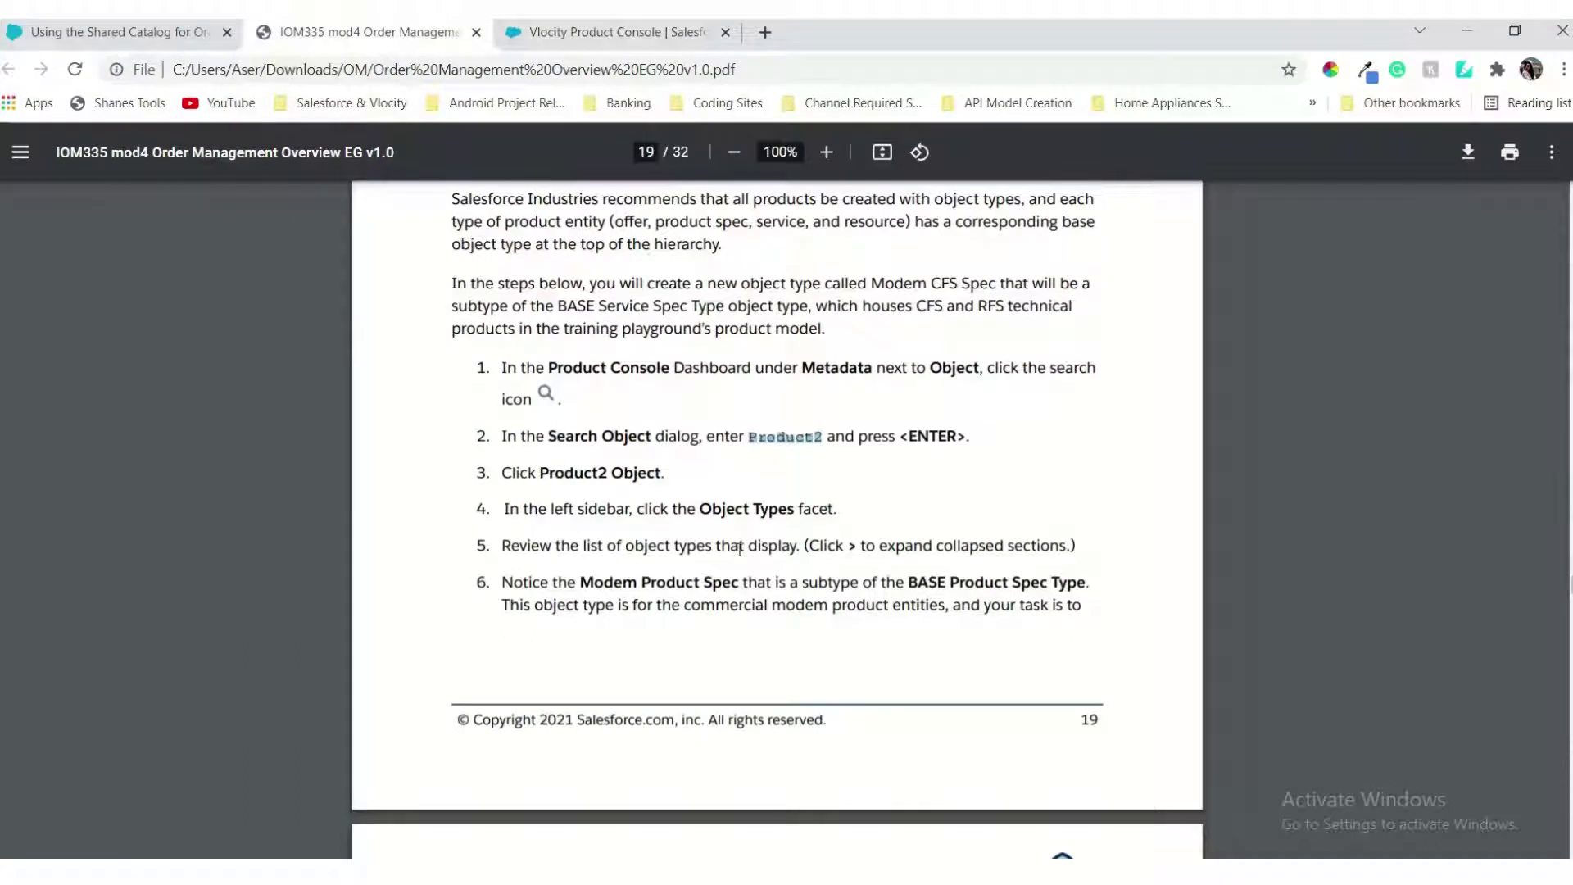
{"action": "left_click", "coordinate": [607, 39]}
{"action": "left_click", "coordinate": [68, 533]}
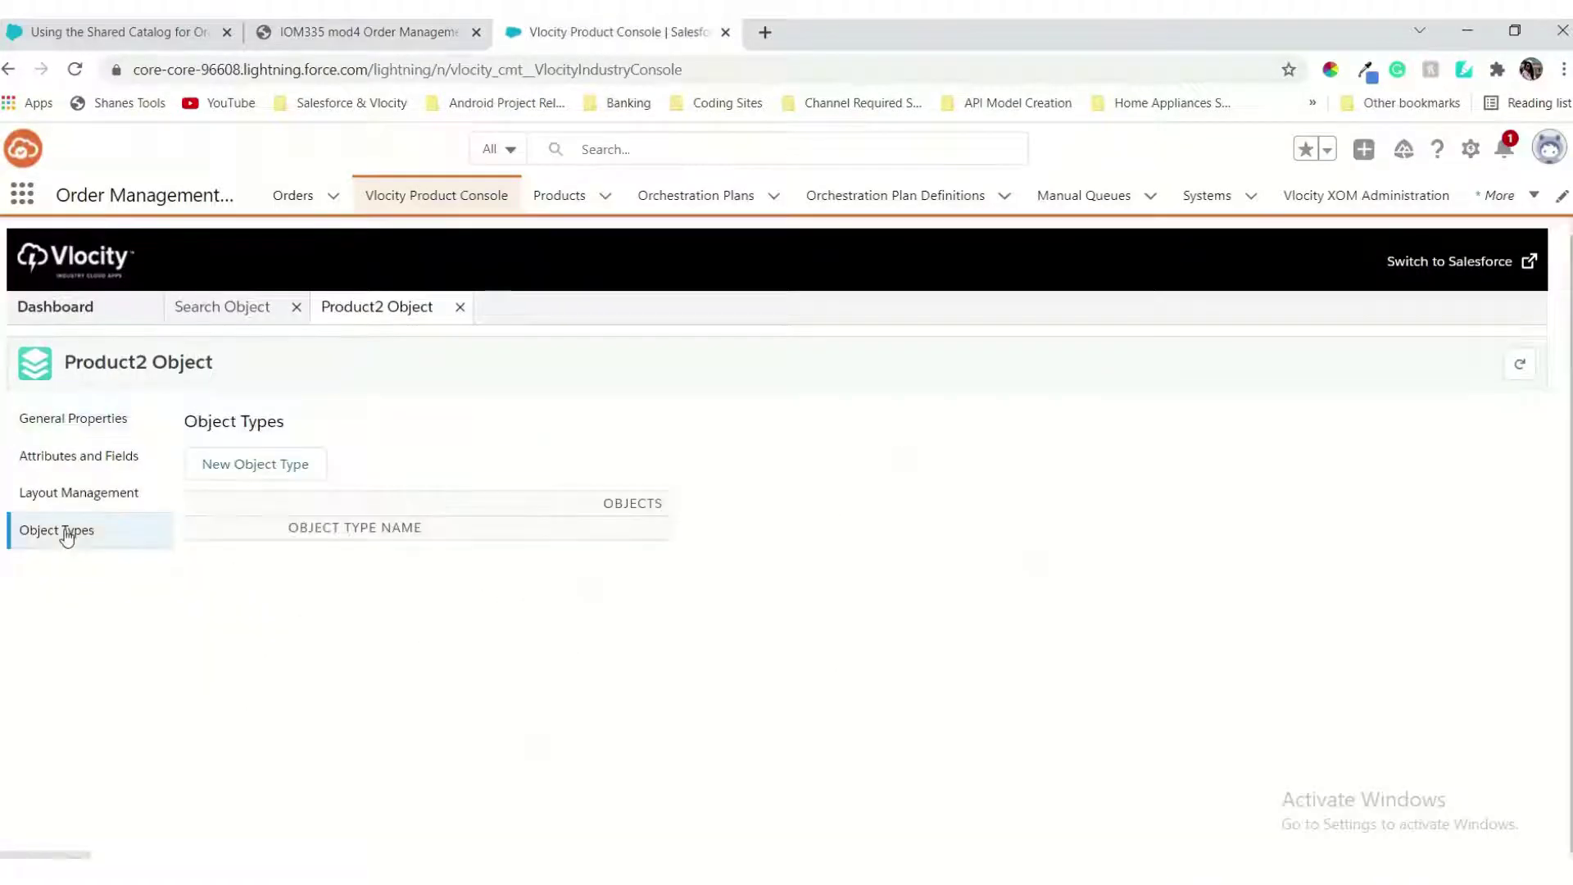
Step: Read the guide's steps 5 and 6 on reviewing object types and return to the Product2 Object in the Product Console
{"action": "left_click", "coordinate": [364, 33]}
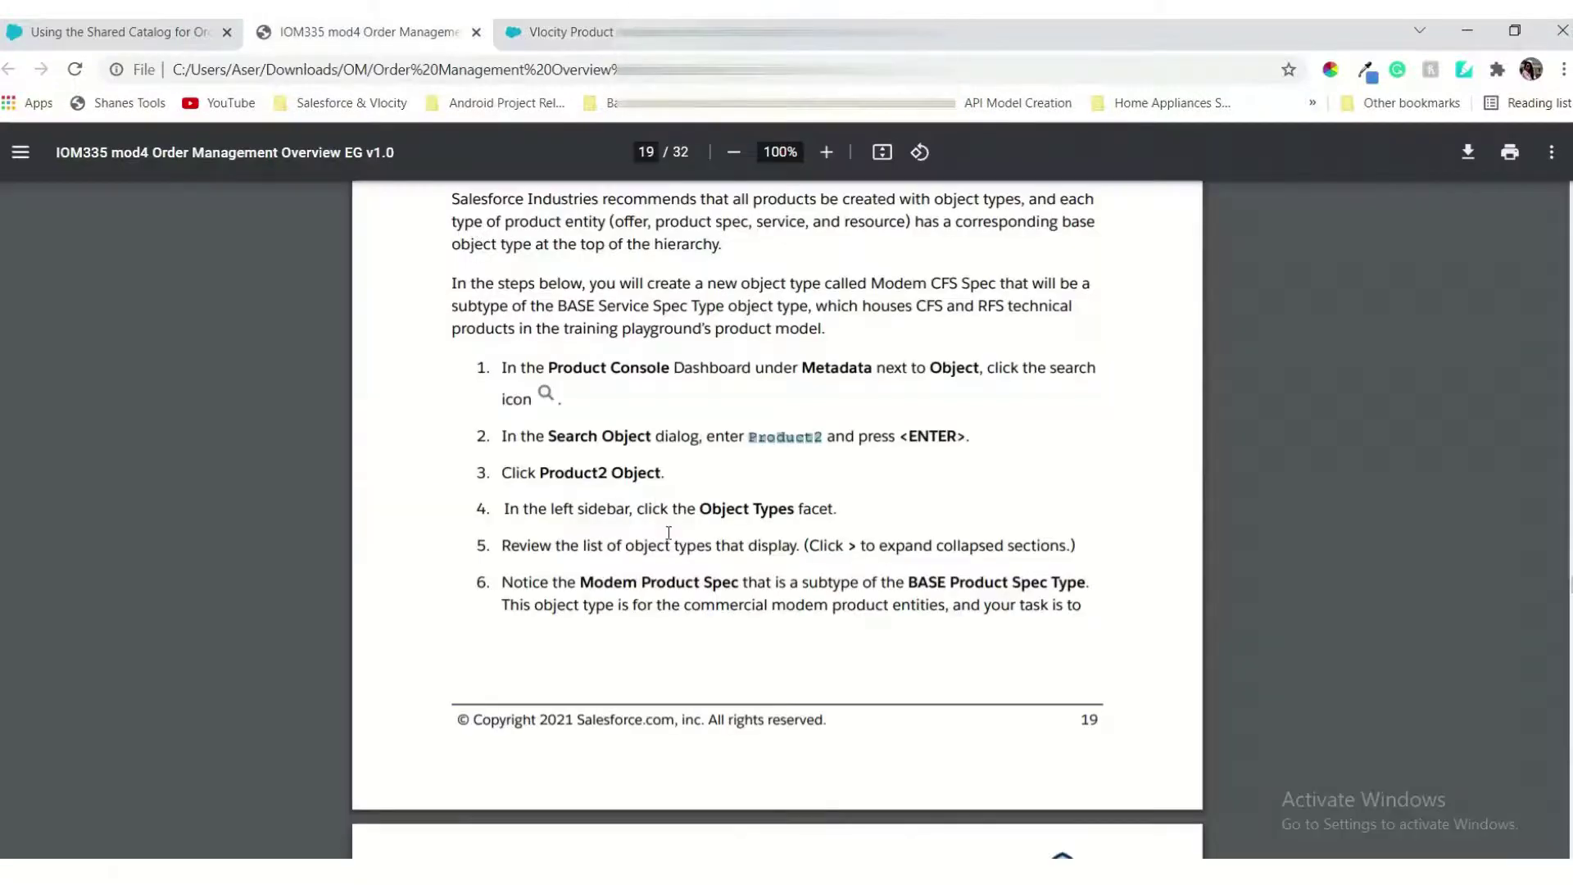
{"action": "scroll", "coordinate": [669, 533], "scroll_direction": "down", "scroll_amount": 3}
{"action": "scroll", "coordinate": [669, 533], "scroll_direction": "down", "scroll_amount": 2}
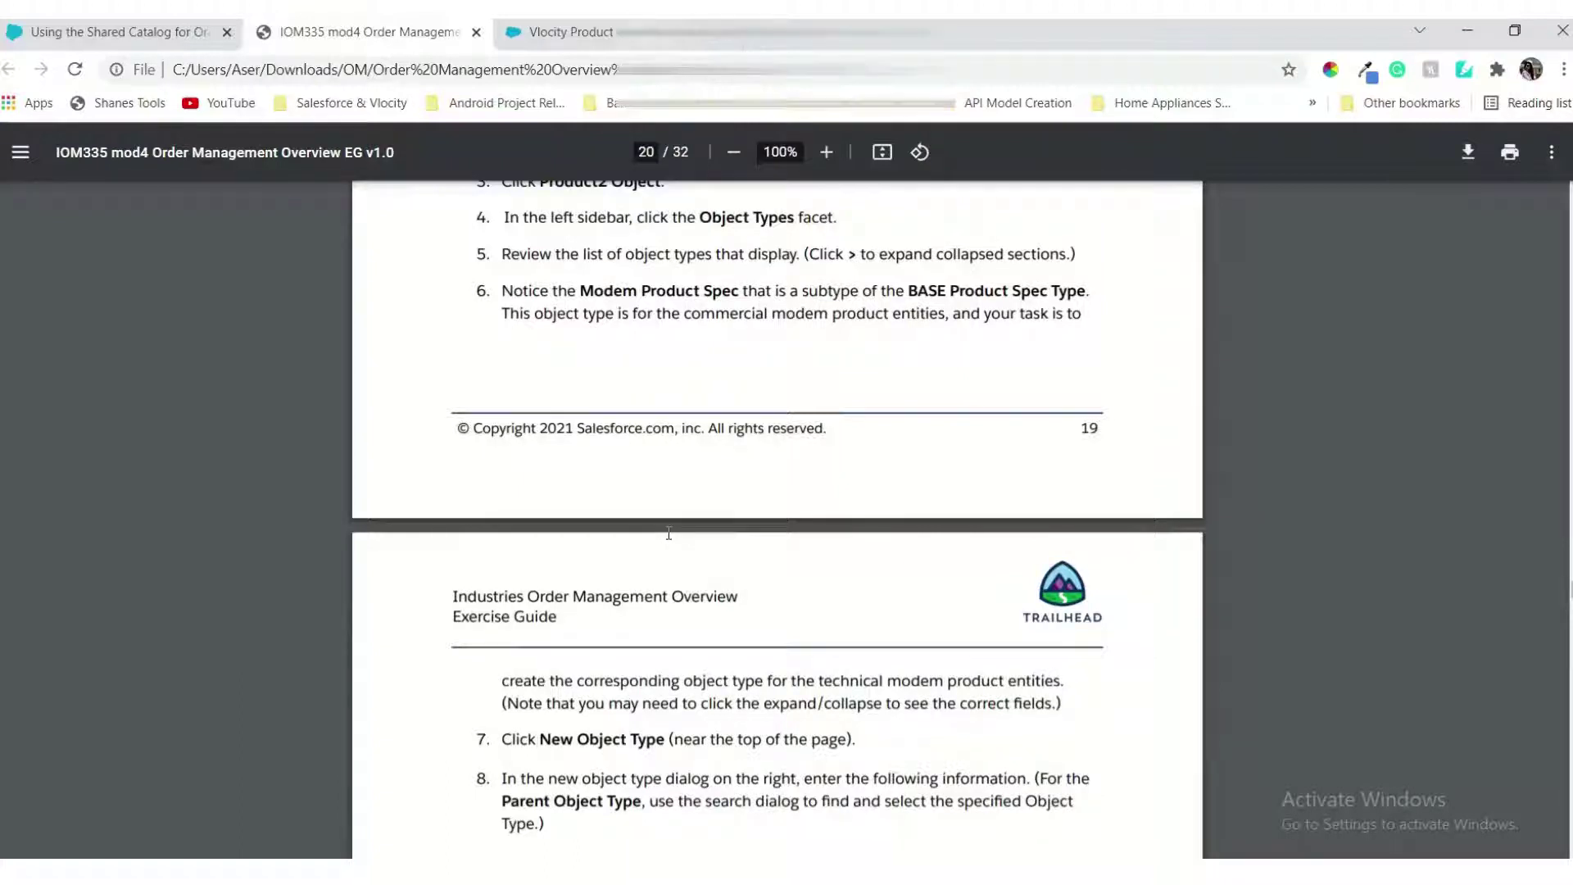
{"action": "left_click", "coordinate": [558, 32]}
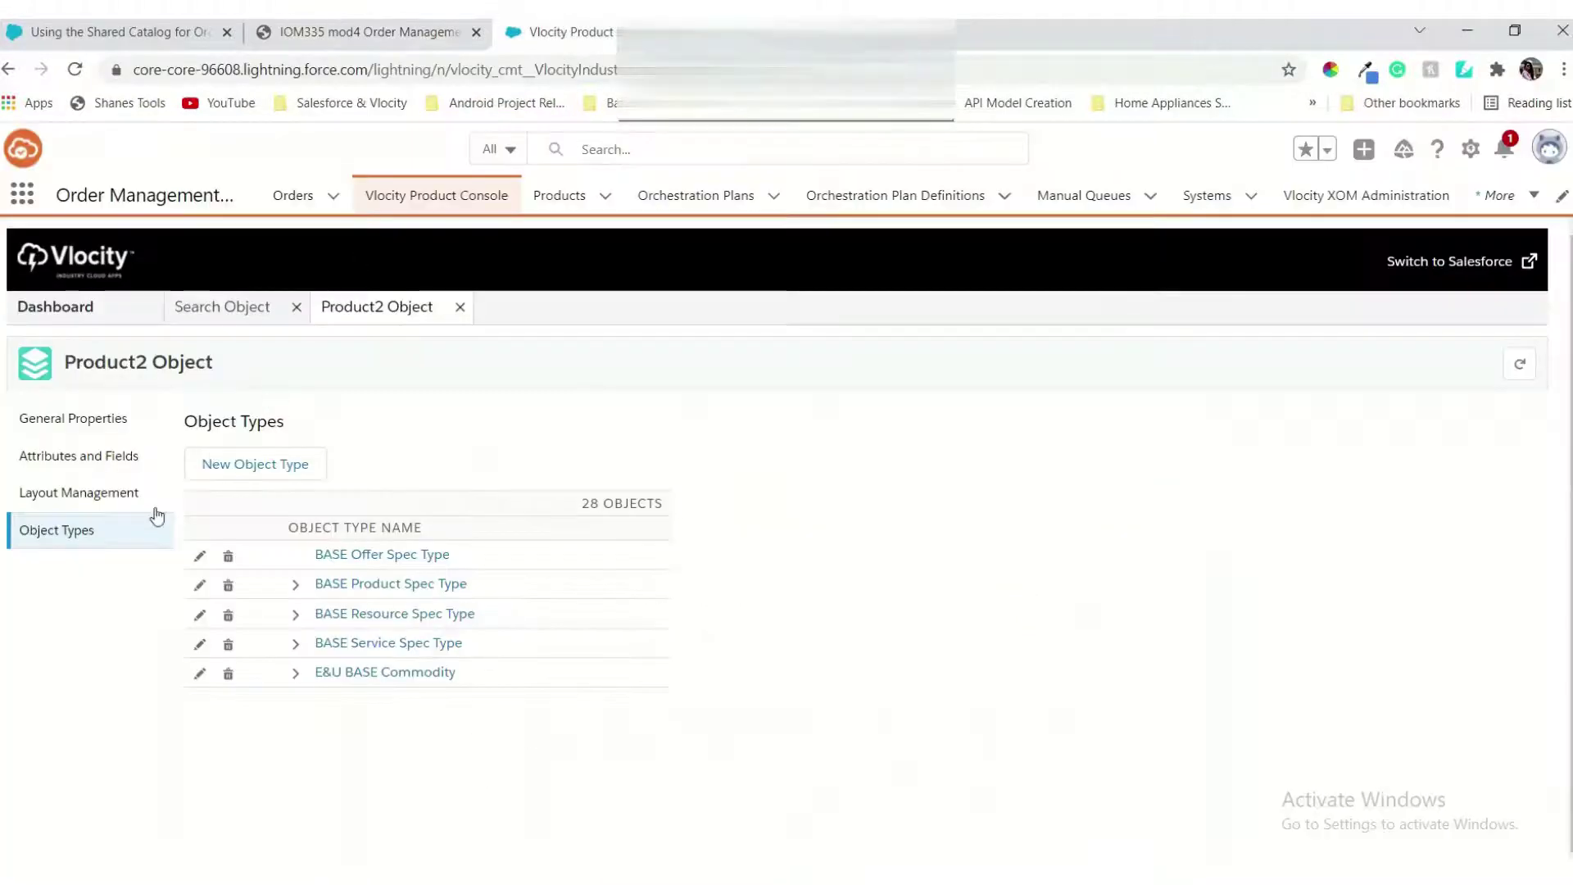
Step: Expand BASE Product Spec Type and its Cloud Service, Internet Service and Mobile Plan Product Spec subtypes
{"action": "left_click", "coordinate": [296, 585]}
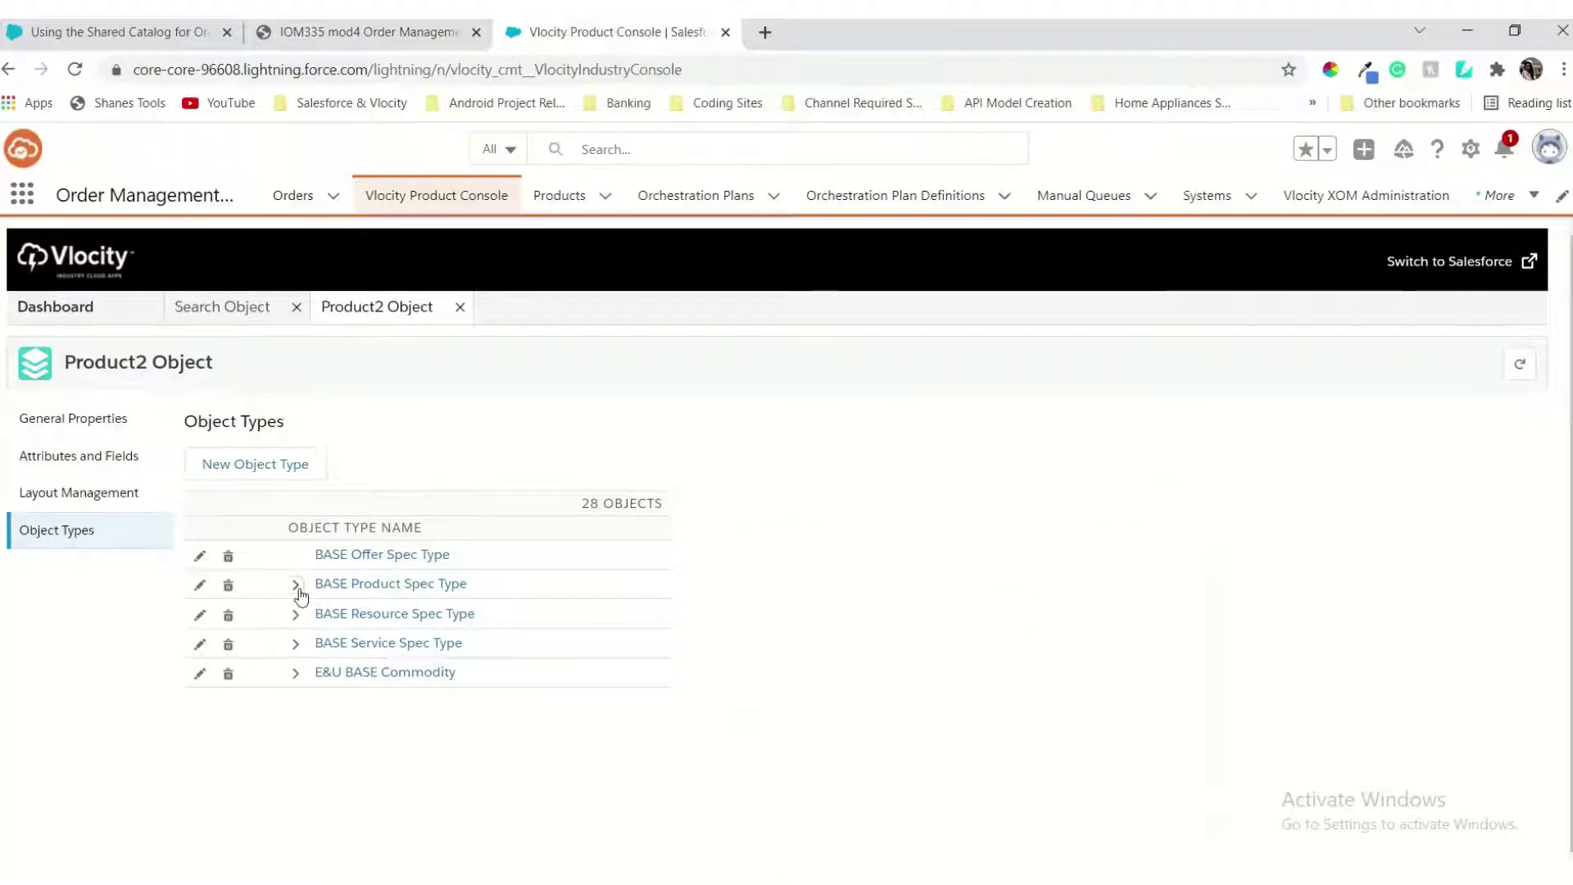
{"action": "left_click", "coordinate": [321, 673]}
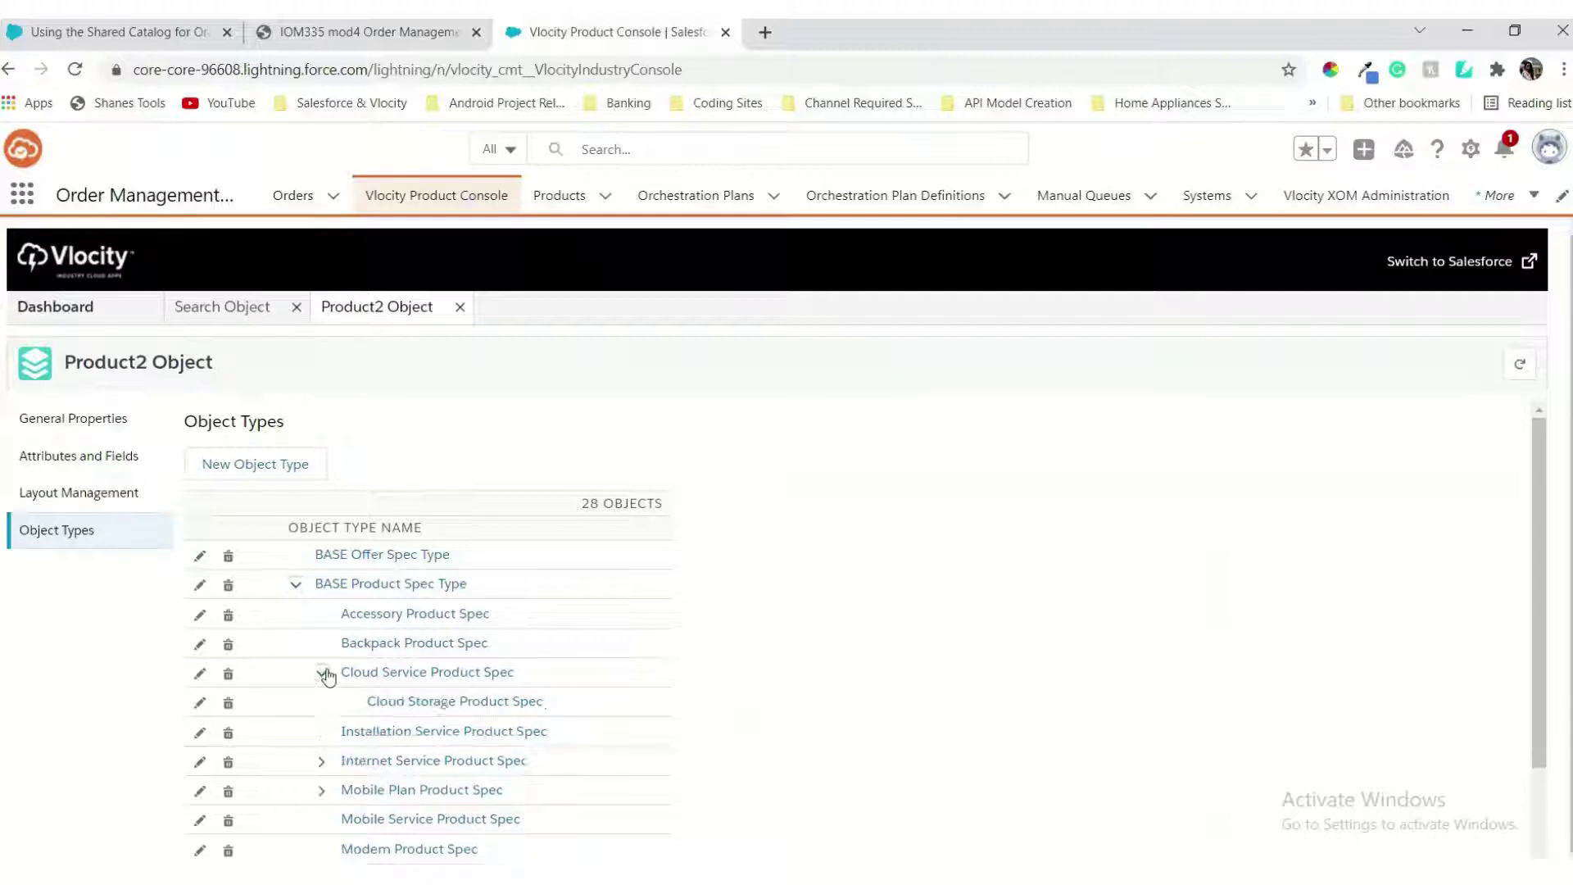
{"action": "scroll", "coordinate": [328, 677], "scroll_direction": "down", "scroll_amount": 2}
{"action": "left_click", "coordinate": [328, 631]}
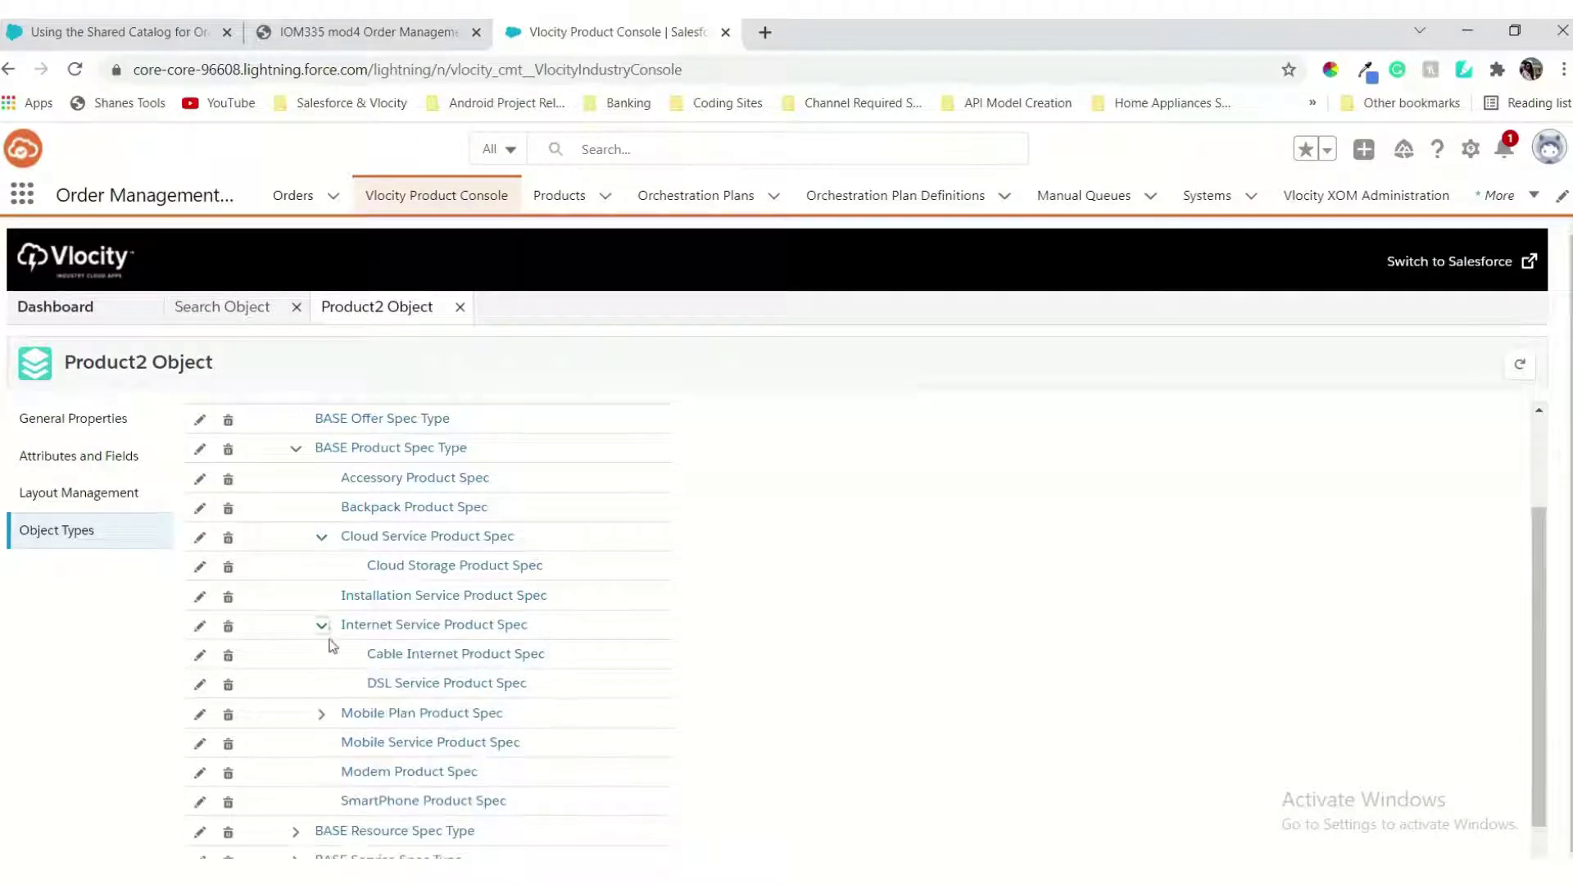
{"action": "left_click", "coordinate": [321, 711]}
{"action": "scroll", "coordinate": [323, 720], "scroll_direction": "down", "scroll_amount": 1}
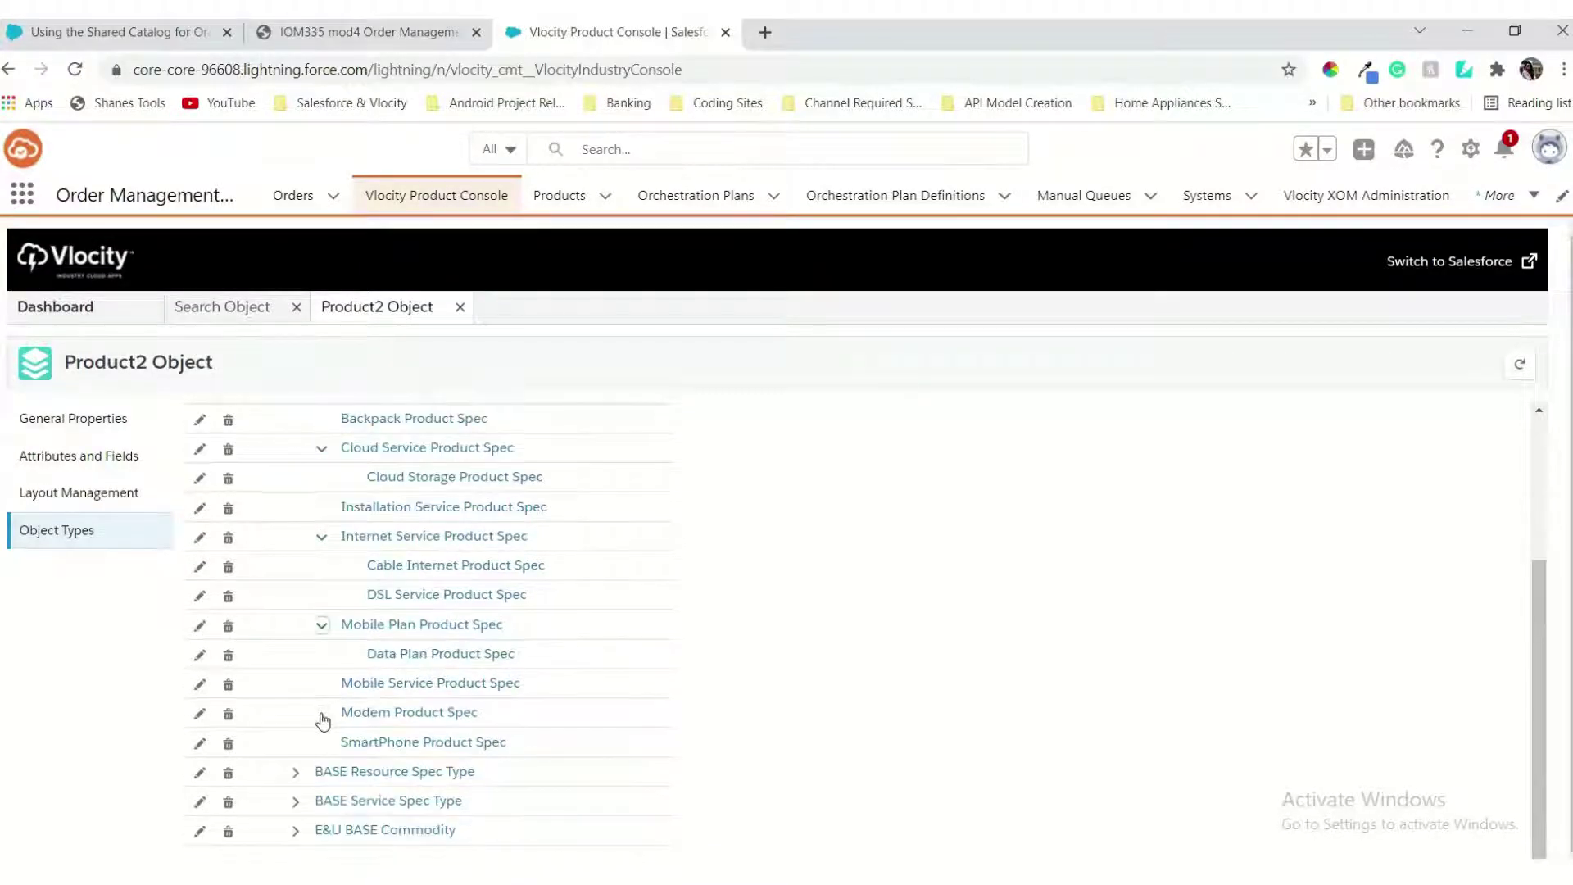
Step: Expand BASE Resource Spec Type and BASE Service Spec Type, and review the hierarchy of Product2 object types
{"action": "left_click", "coordinate": [296, 774]}
{"action": "scroll", "coordinate": [299, 783], "scroll_direction": "down", "scroll_amount": 2}
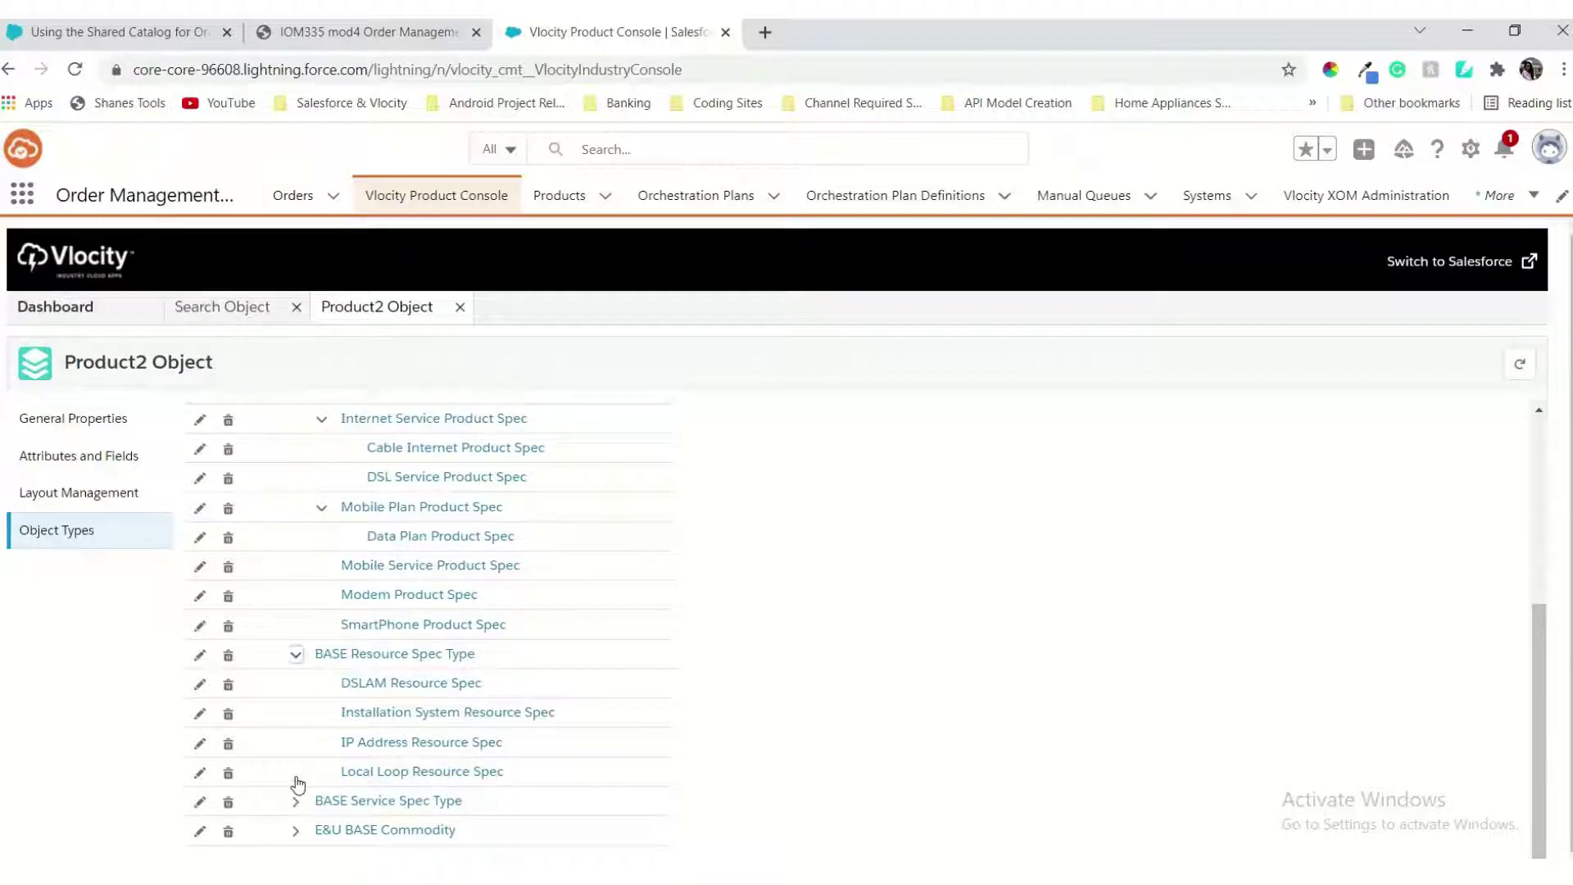
{"action": "left_click", "coordinate": [296, 800]}
{"action": "scroll", "coordinate": [441, 853], "scroll_direction": "down", "scroll_amount": 1}
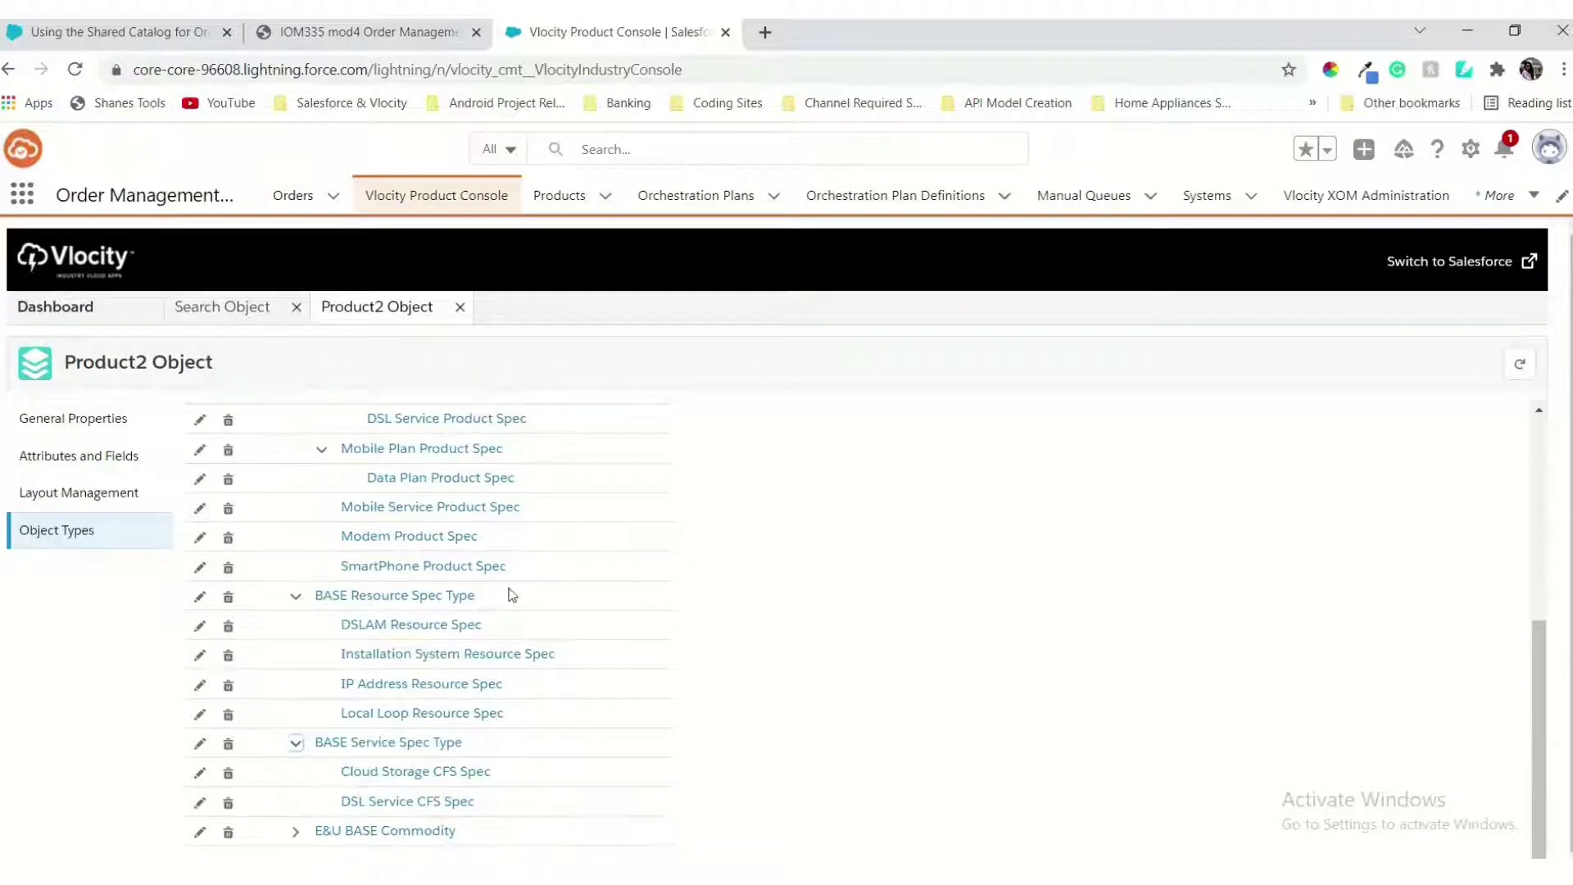
{"action": "scroll", "coordinate": [512, 595], "scroll_direction": "up", "scroll_amount": 5}
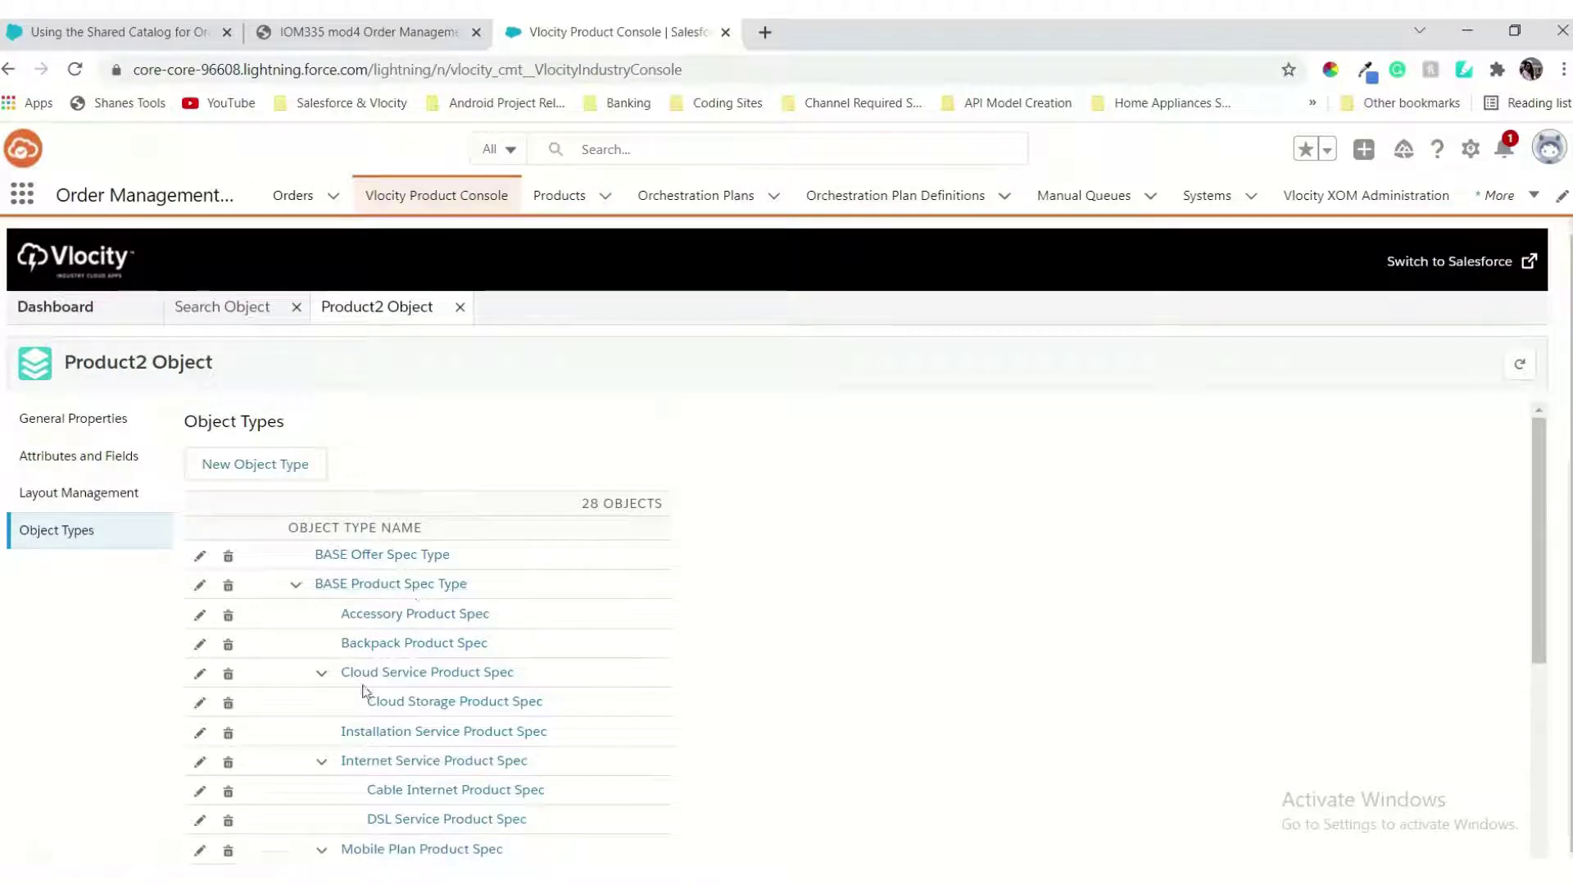
{"action": "scroll", "coordinate": [394, 697], "scroll_direction": "down", "scroll_amount": 2}
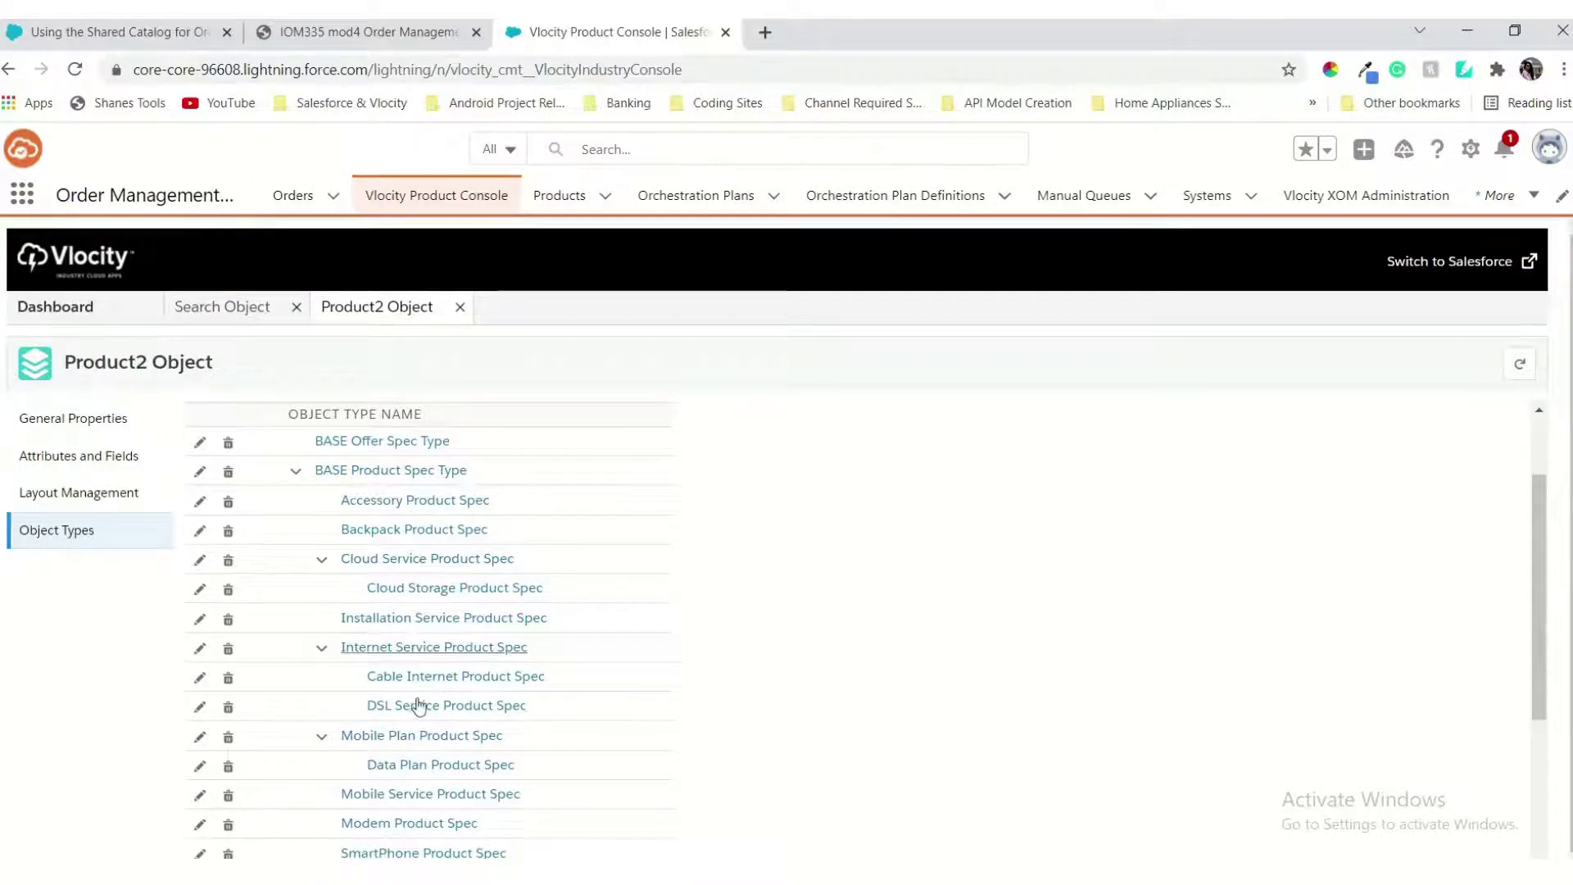
{"action": "scroll", "coordinate": [419, 706], "scroll_direction": "down", "scroll_amount": 5}
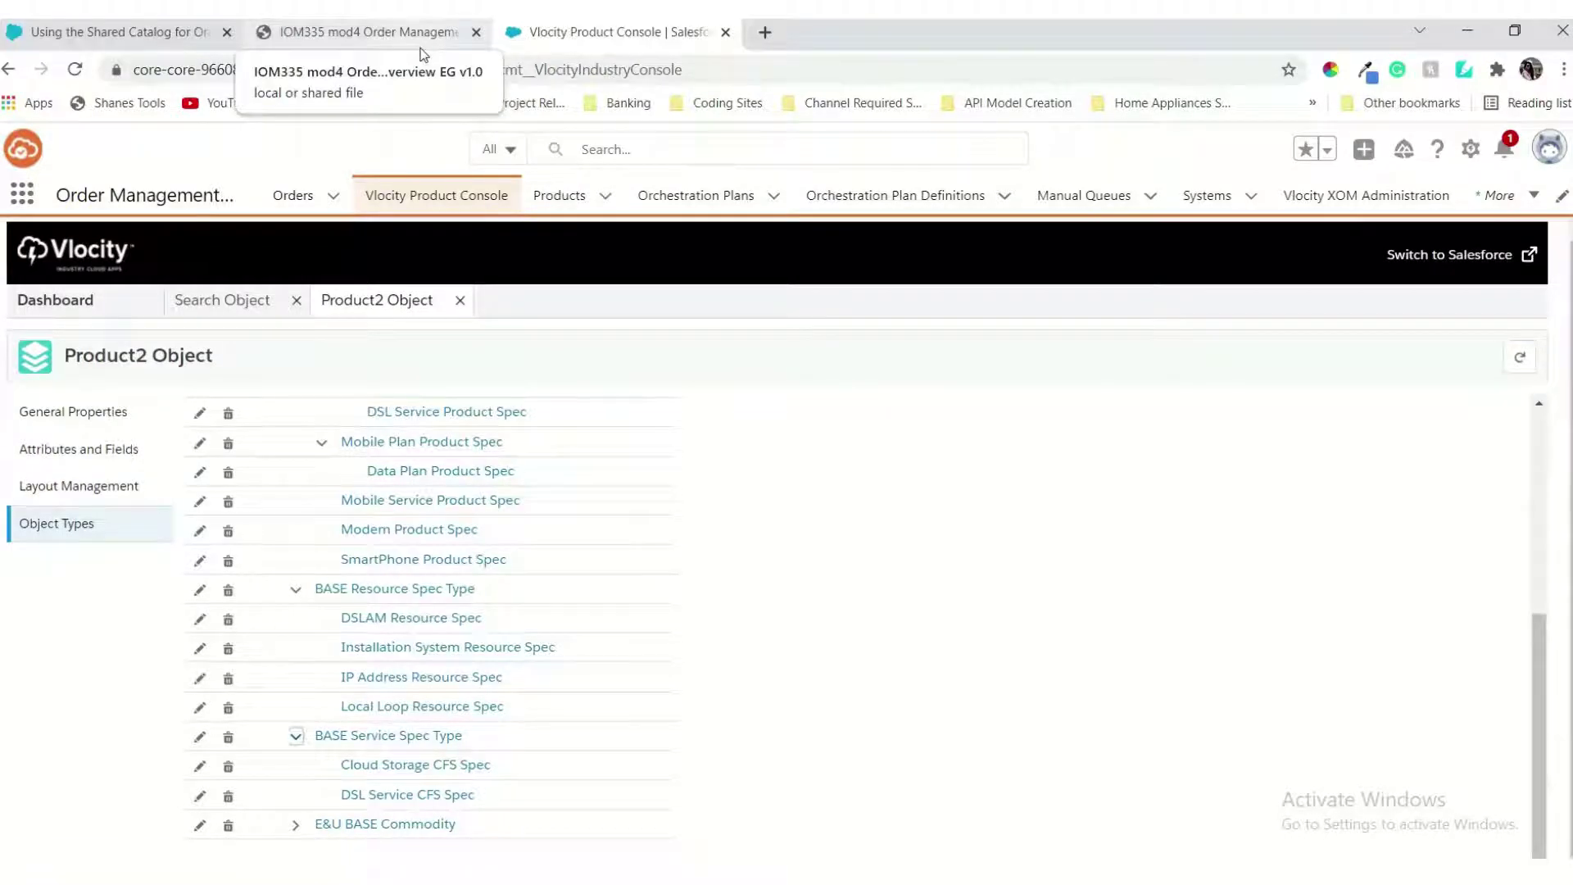
Step: Read the guide's steps 7 to 9 on the new object type's field values and return to the Product2 Object's Object Types
{"action": "left_click", "coordinate": [425, 31]}
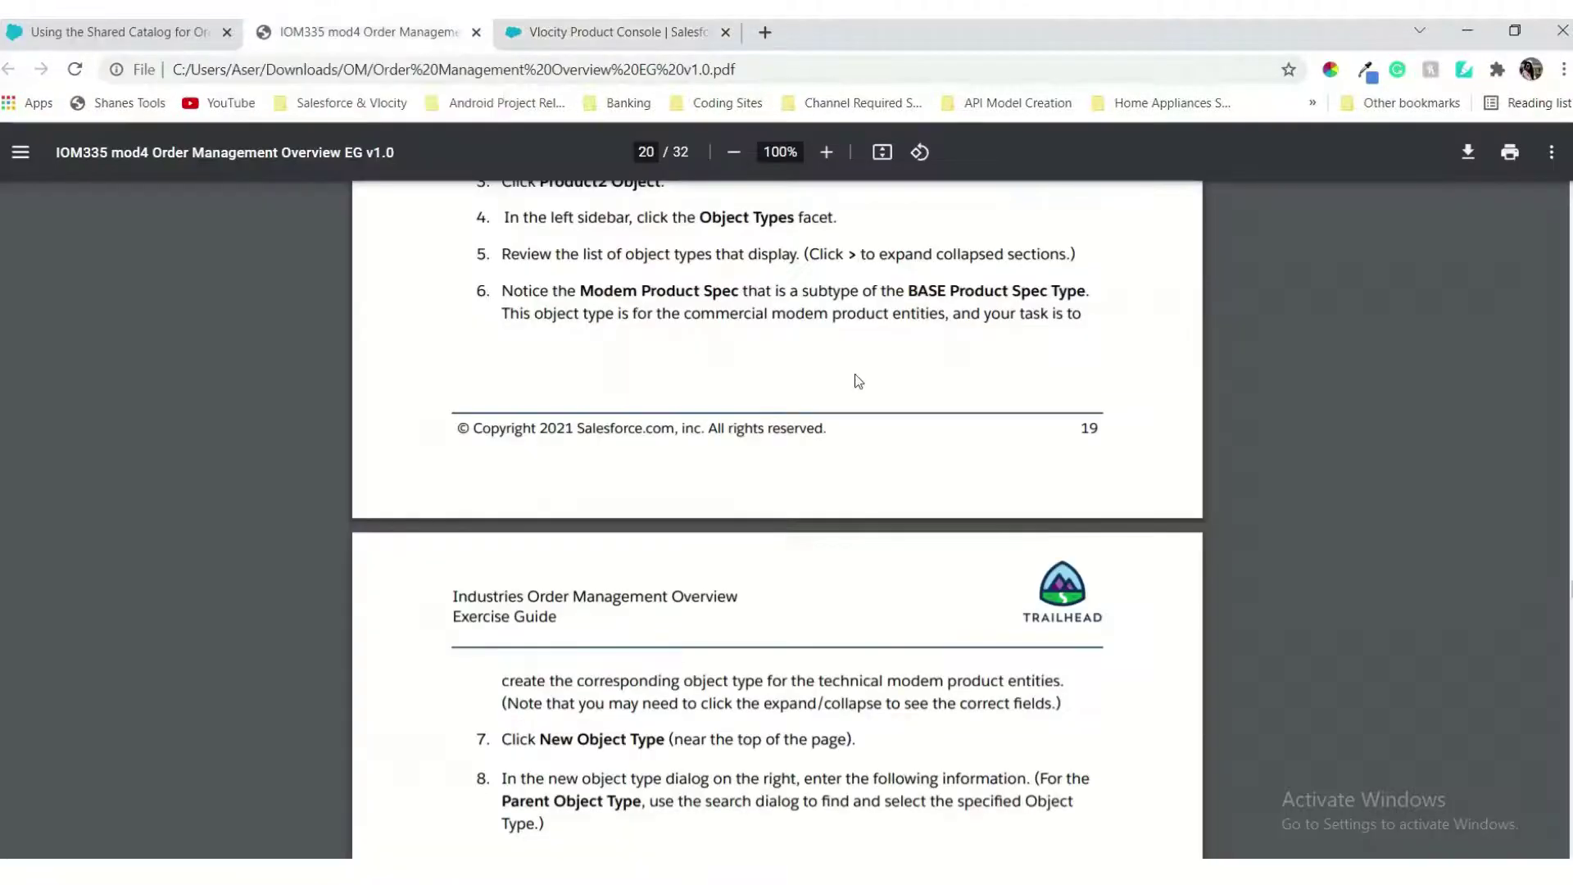
{"action": "scroll", "coordinate": [858, 381], "scroll_direction": "down", "scroll_amount": 2}
{"action": "scroll", "coordinate": [858, 381], "scroll_direction": "down", "scroll_amount": 3}
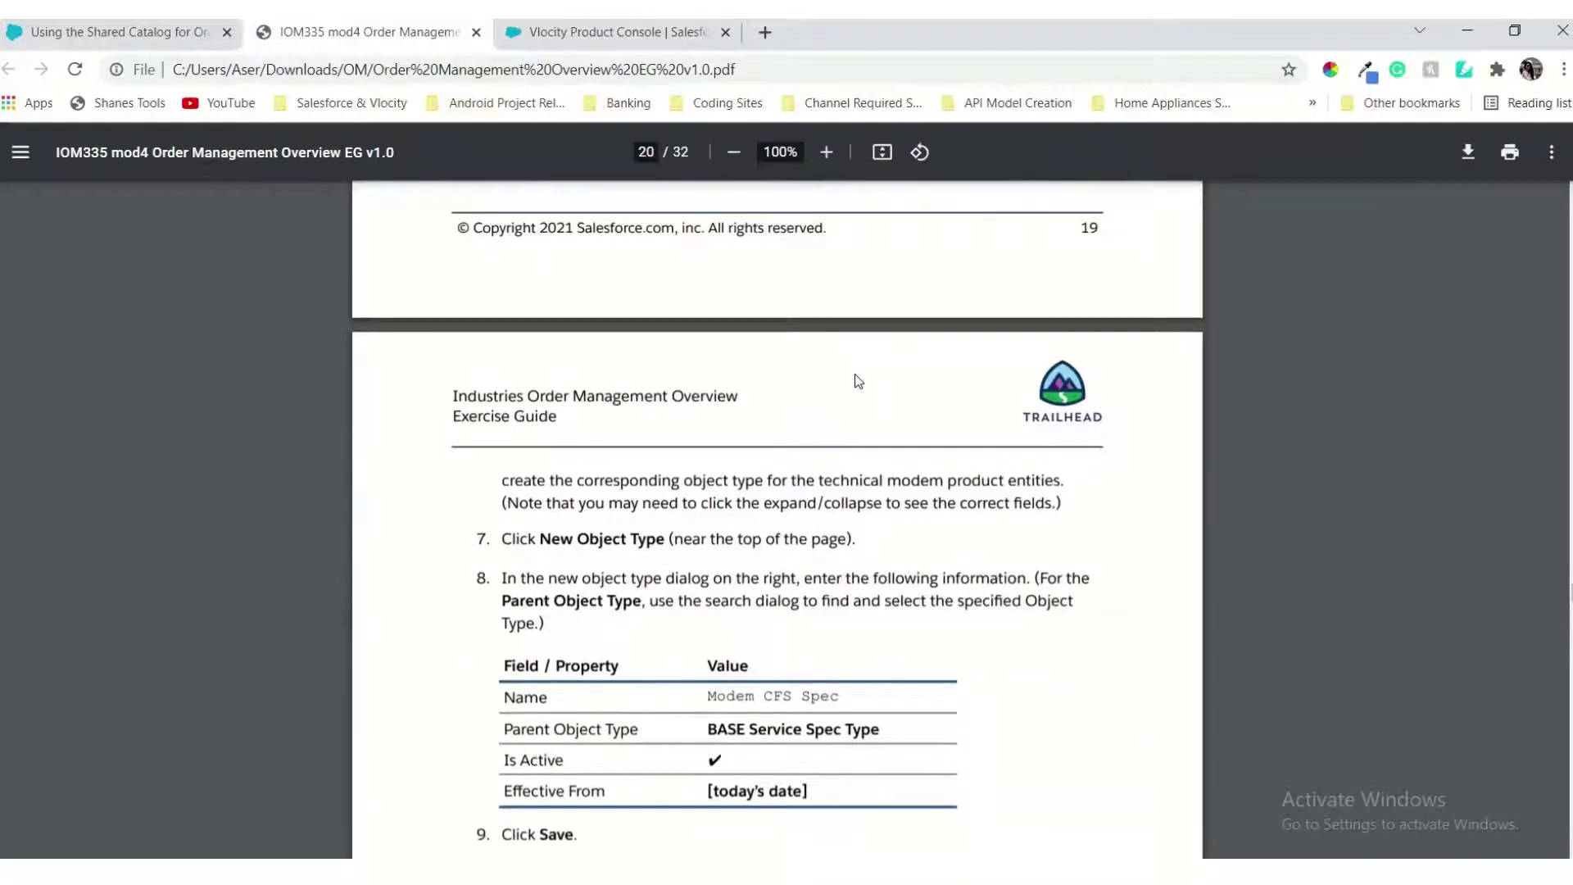
{"action": "scroll", "coordinate": [857, 380], "scroll_direction": "down", "scroll_amount": 1}
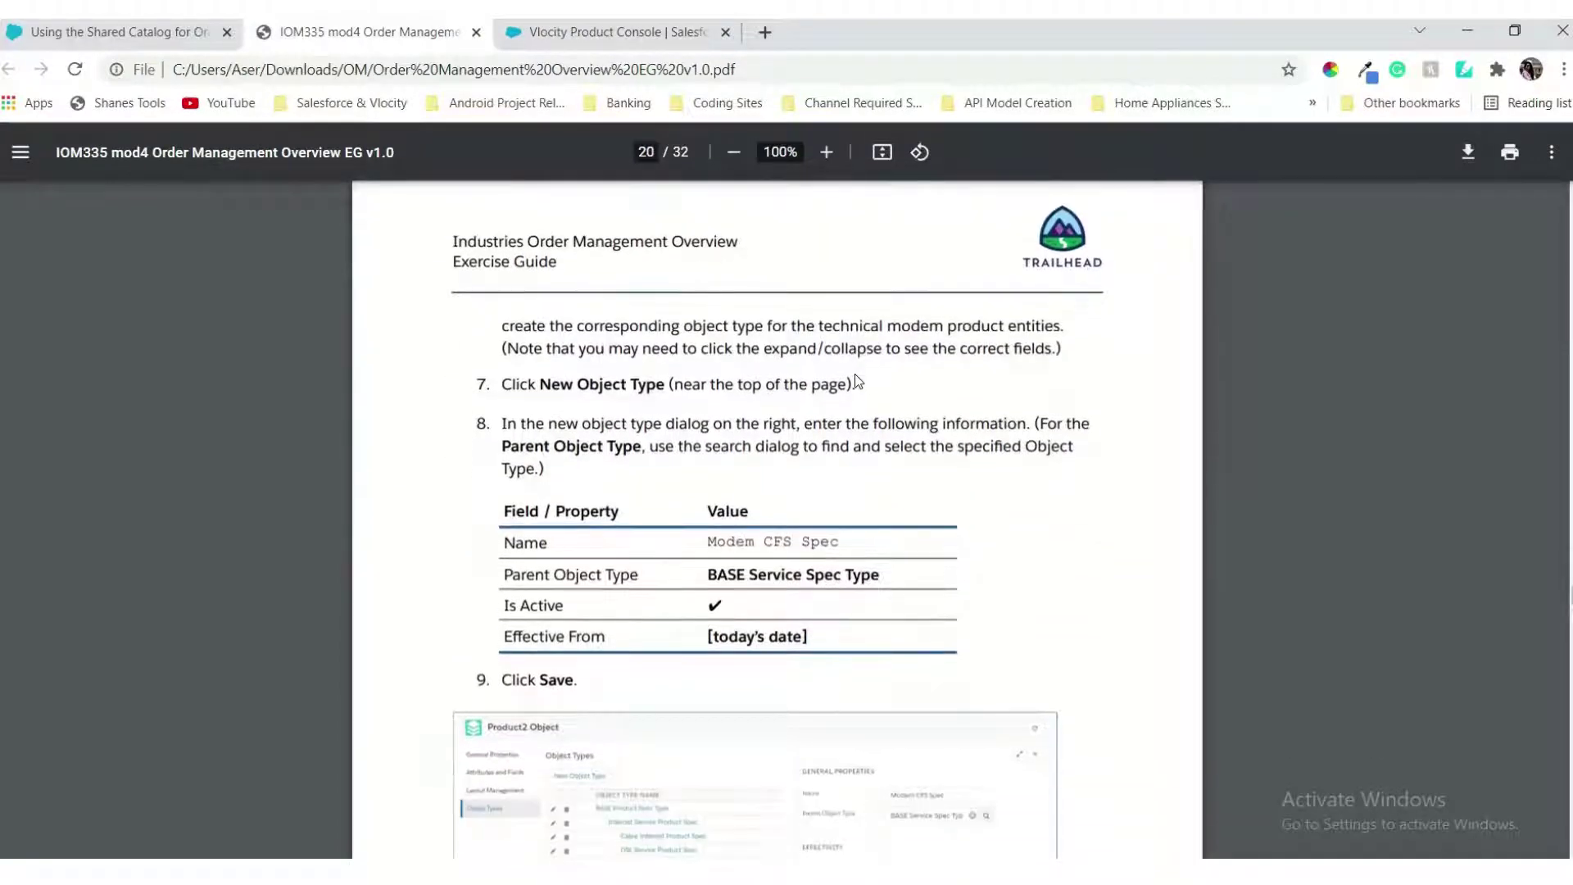
{"action": "scroll", "coordinate": [857, 381], "scroll_direction": "down", "scroll_amount": 1}
{"action": "scroll", "coordinate": [857, 379], "scroll_direction": "down", "scroll_amount": 1}
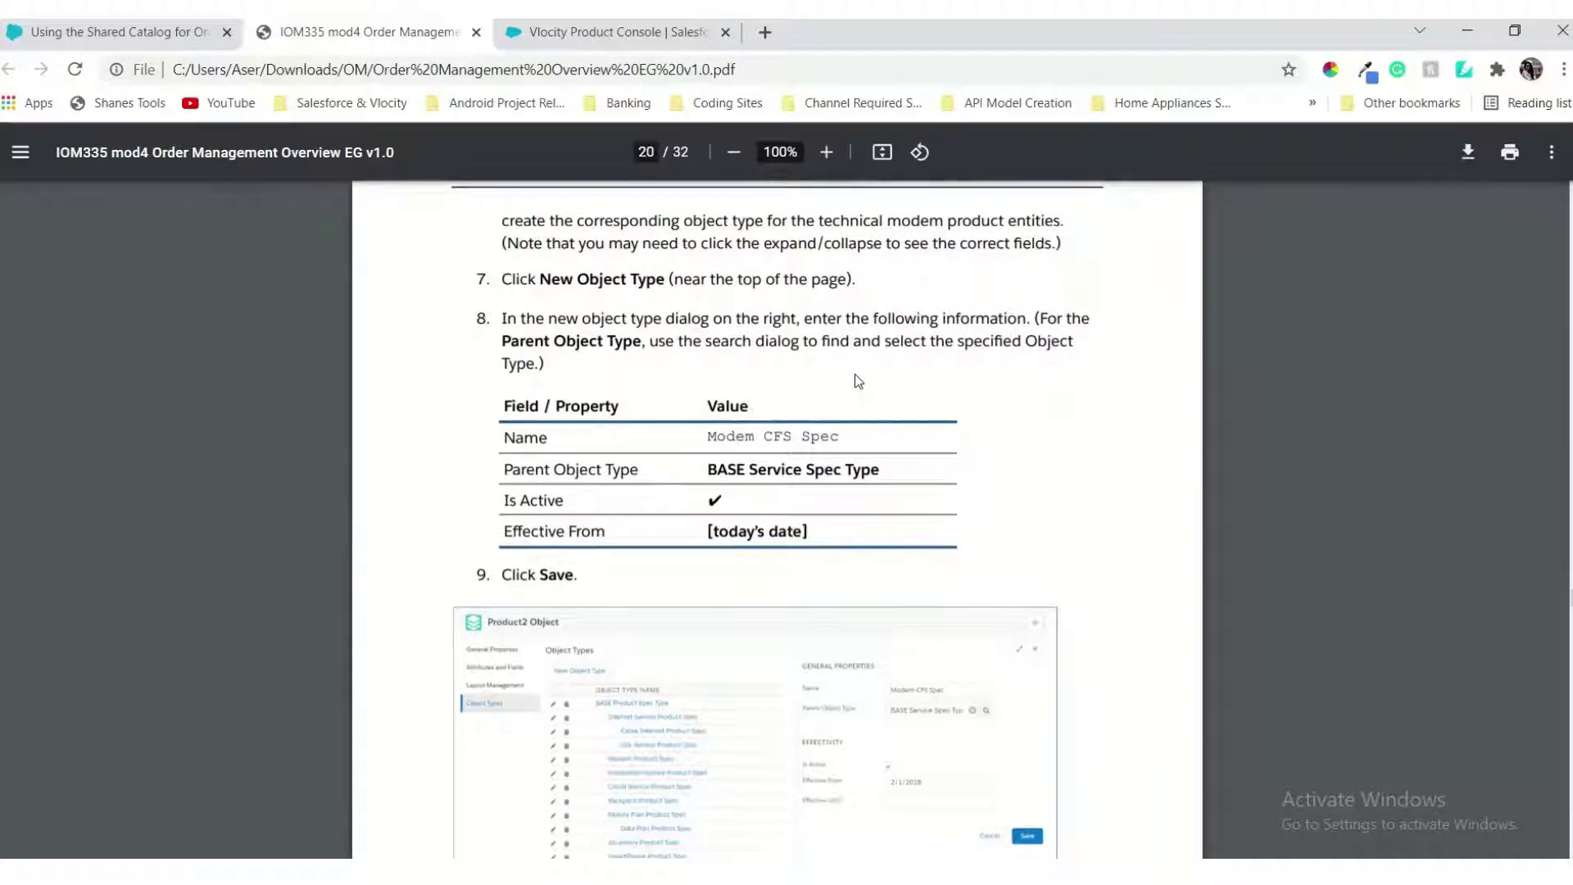
{"action": "left_click", "coordinate": [635, 30]}
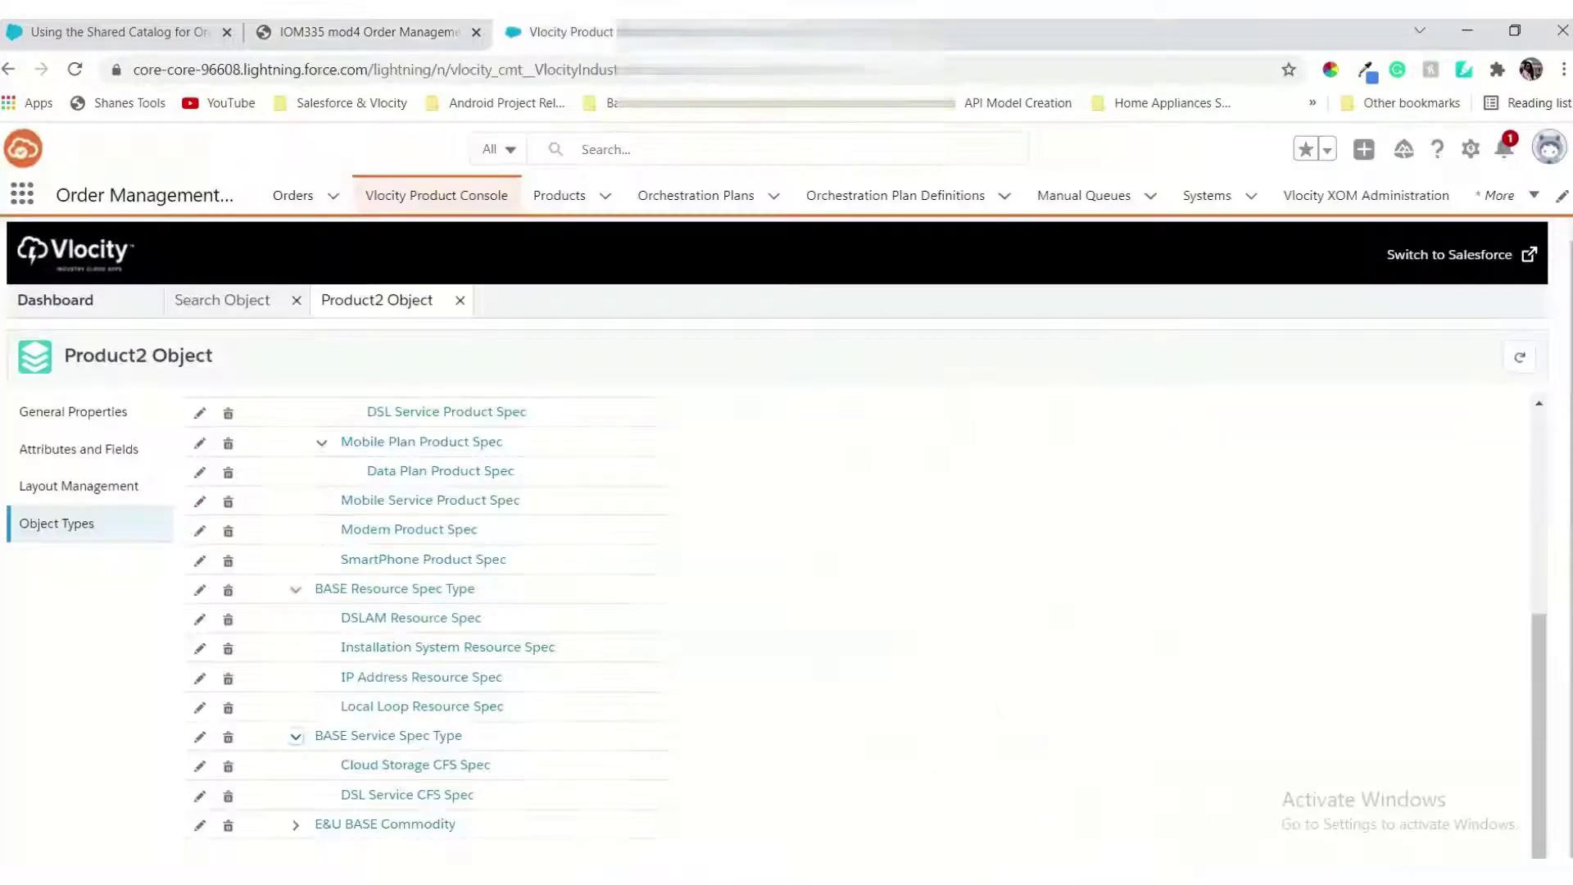
Step: Start a new Product2 object type and name it Modem CFS Spec, copying the name from the exercise guide
{"action": "scroll", "coordinate": [255, 429], "scroll_direction": "up", "scroll_amount": 5}
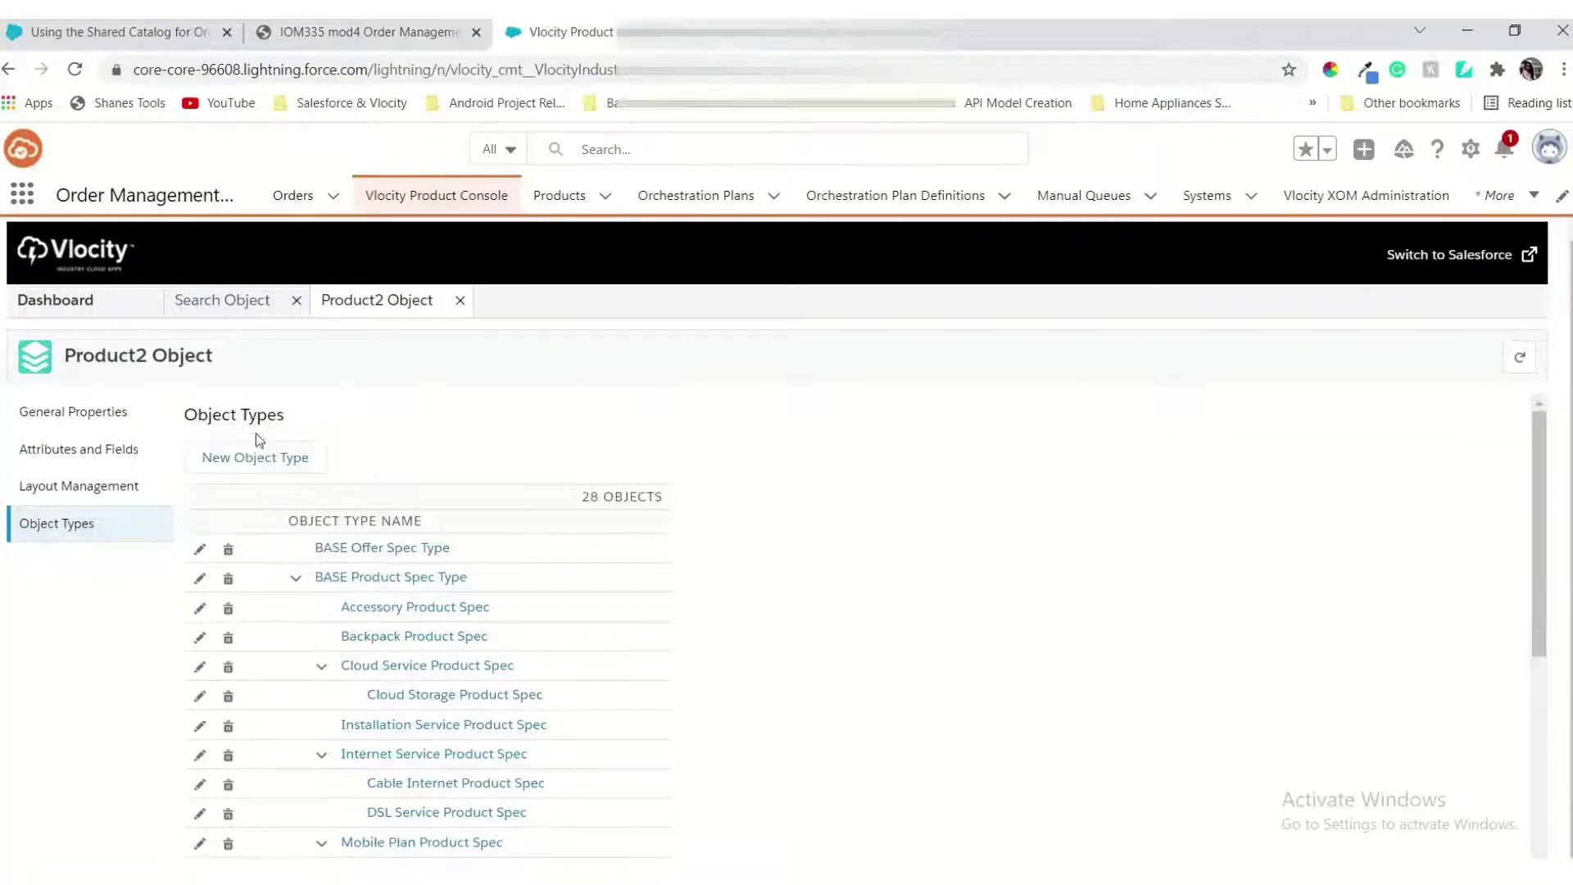
{"action": "left_click", "coordinate": [255, 459]}
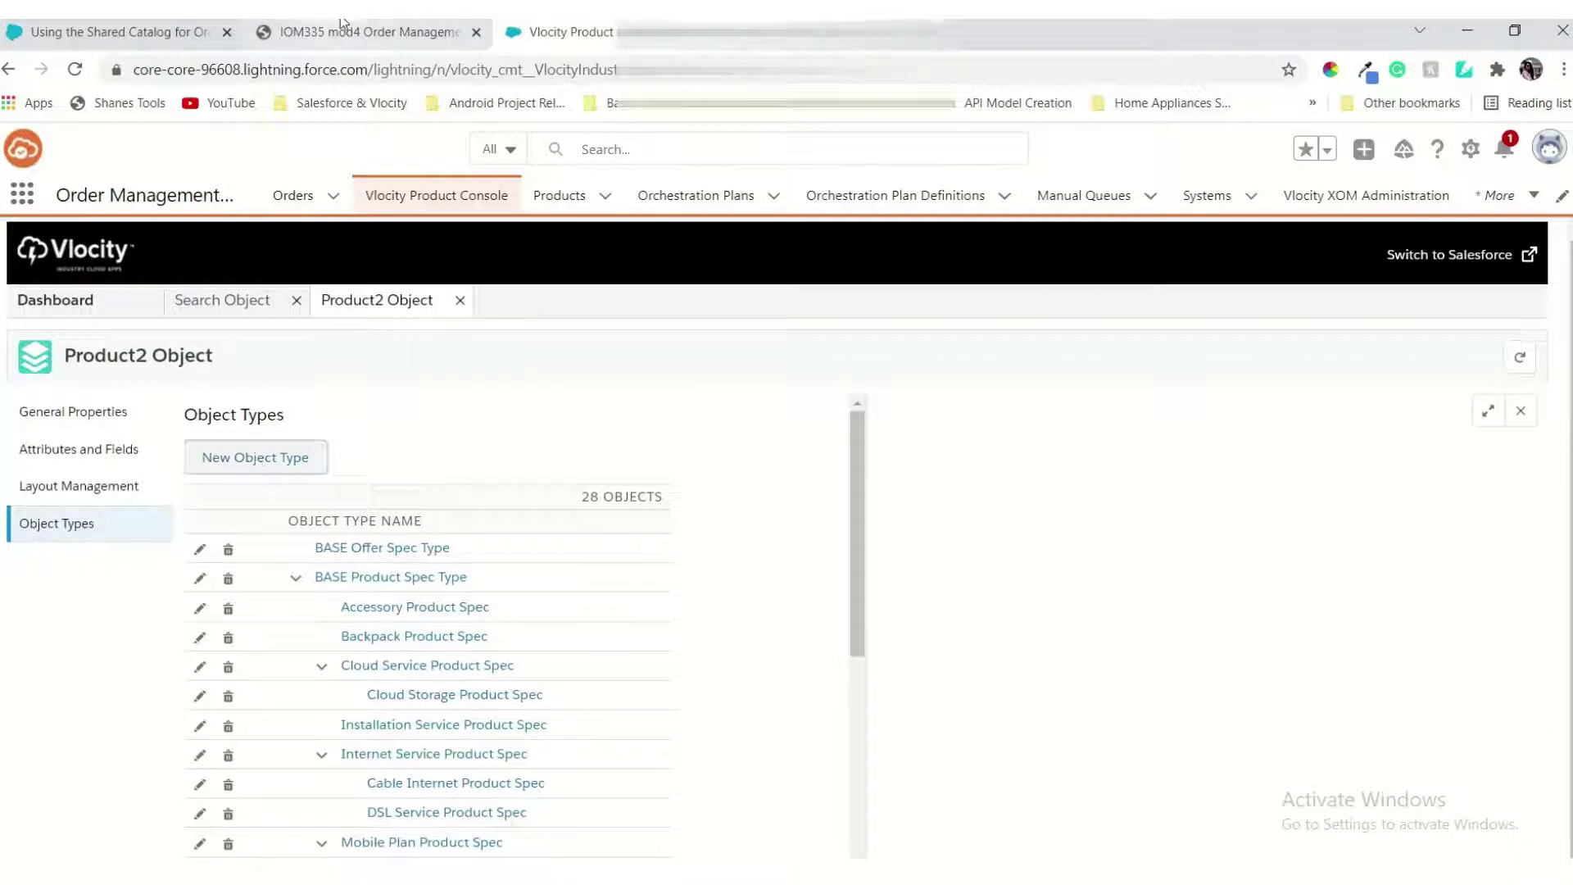
{"action": "left_click", "coordinate": [369, 32]}
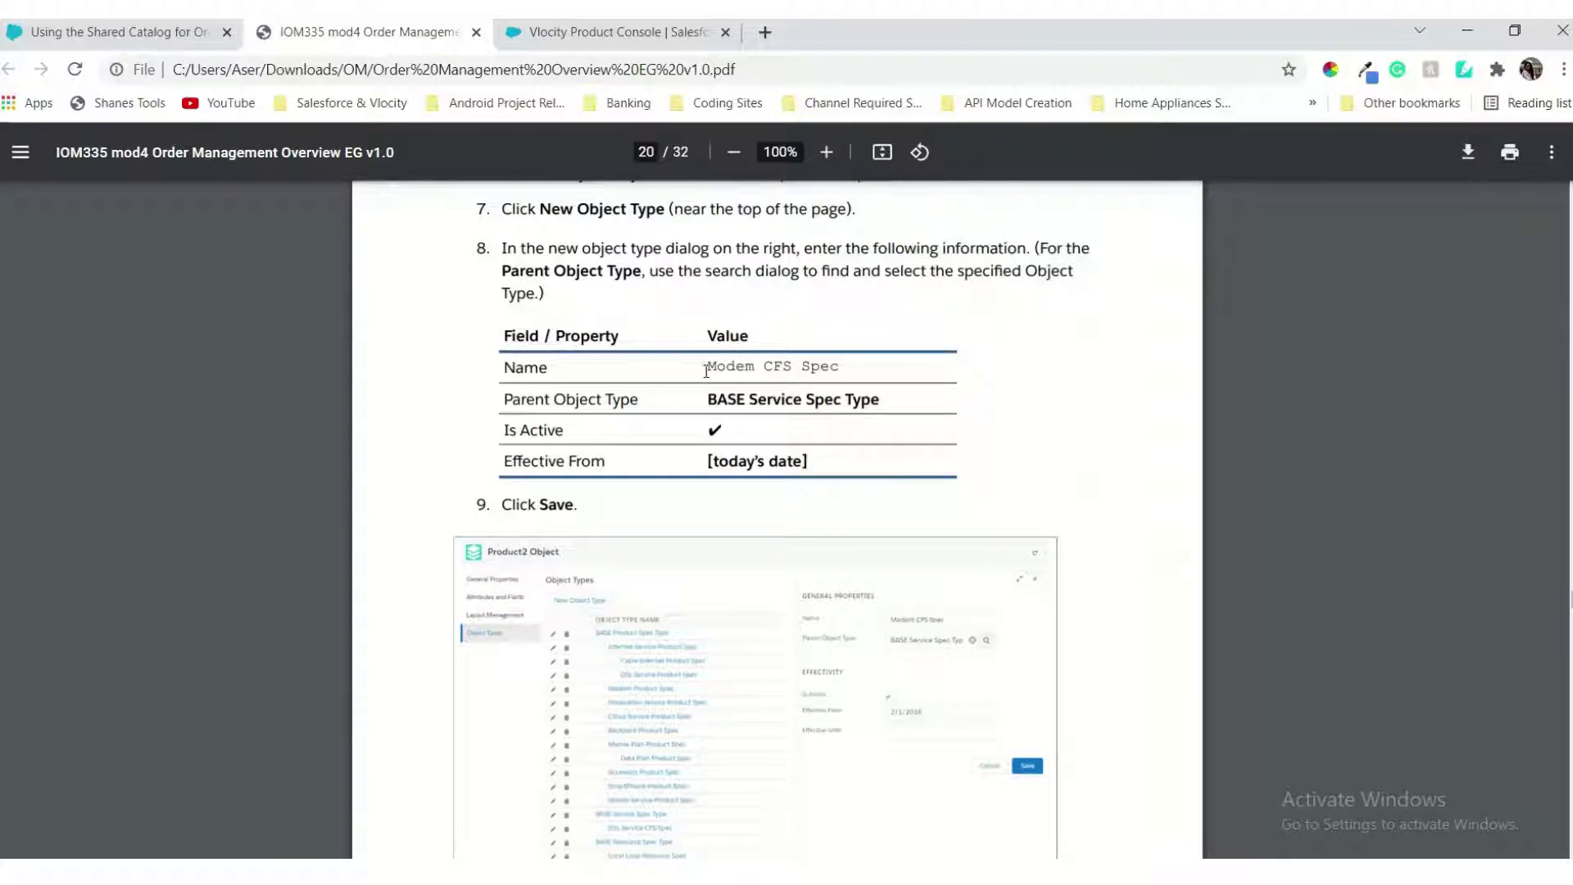
{"action": "left_click_drag", "start_coordinate": [707, 372], "coordinate": [857, 367]}
{"action": "key", "text": "ctrl+c"}
{"action": "left_click", "coordinate": [651, 46]}
{"action": "left_click", "coordinate": [1189, 500]}
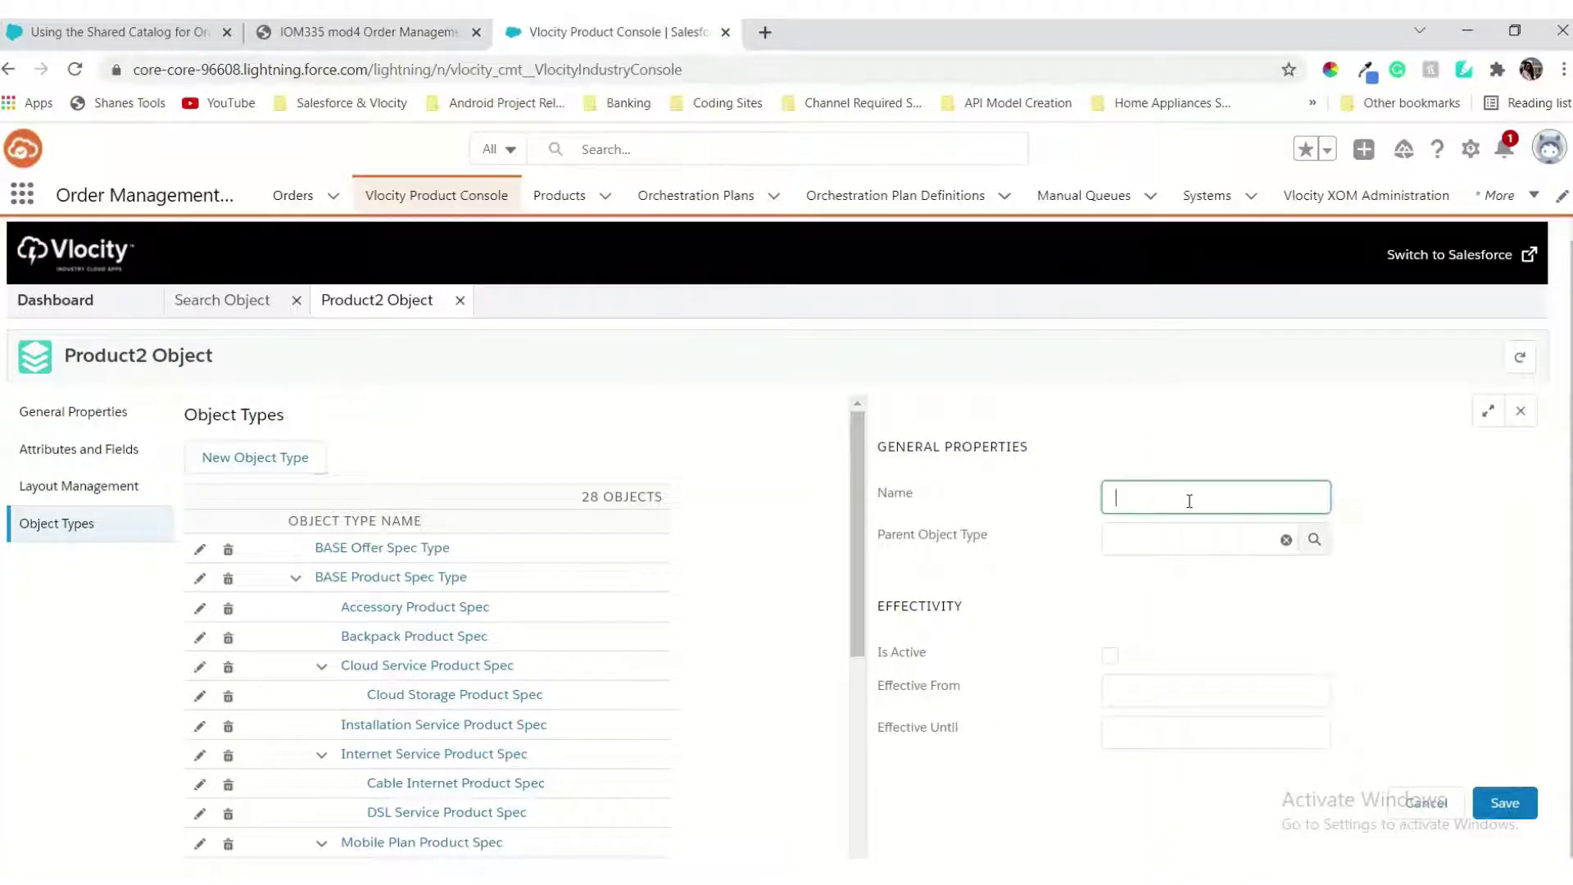
{"action": "key", "text": "ctrl+v"}
Step: Look up BASE Service Spec Type, as named in the guide, and select it as the new type's parent object type
{"action": "left_click", "coordinate": [365, 32]}
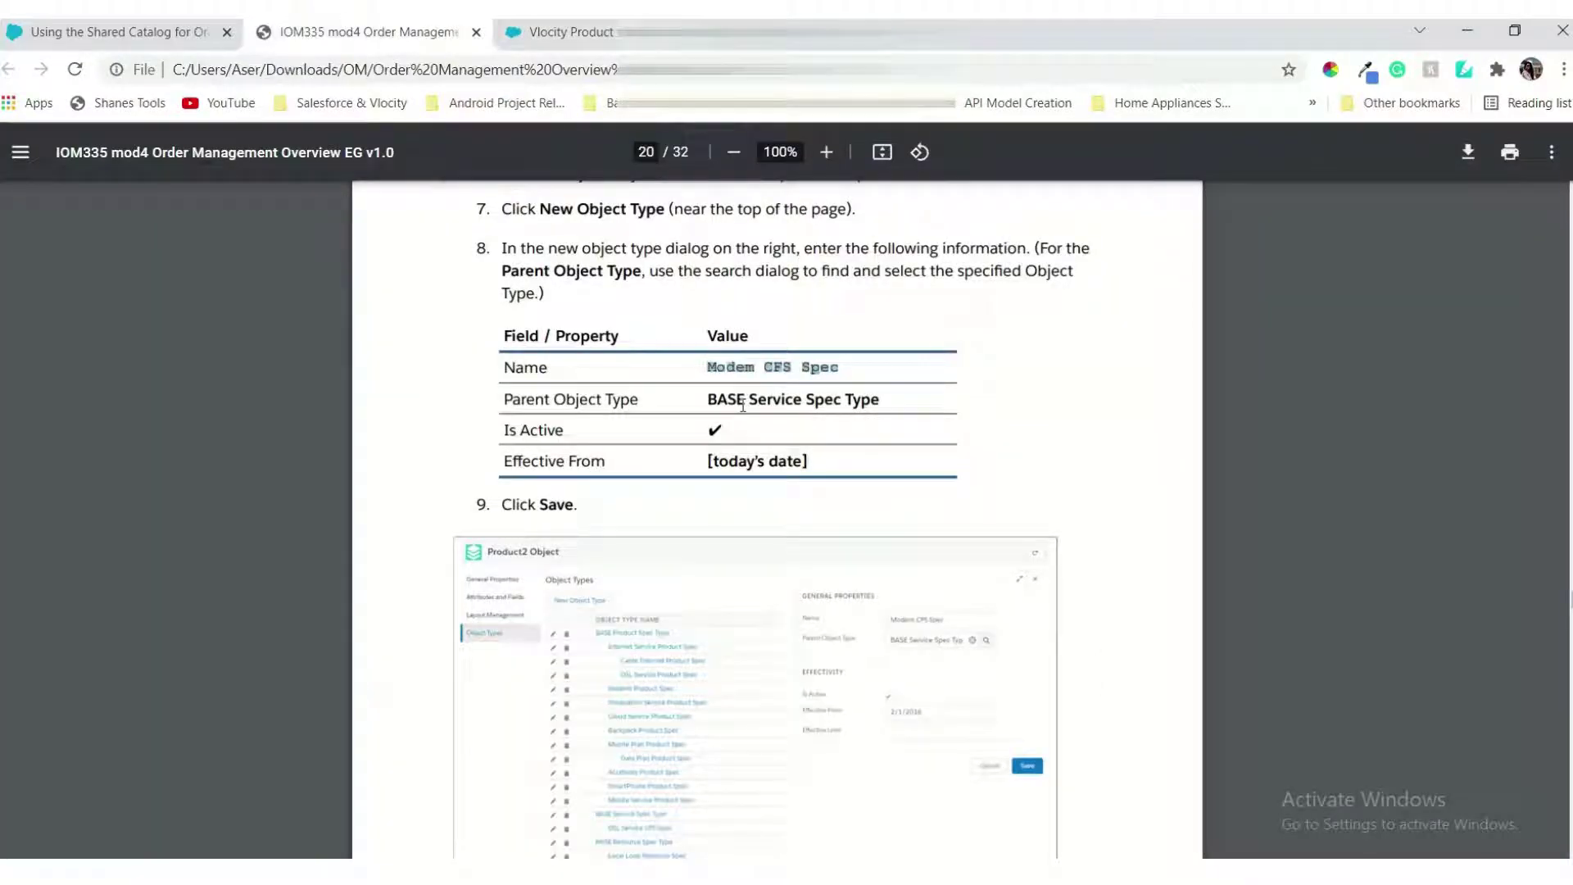
{"action": "left_click", "coordinate": [611, 37]}
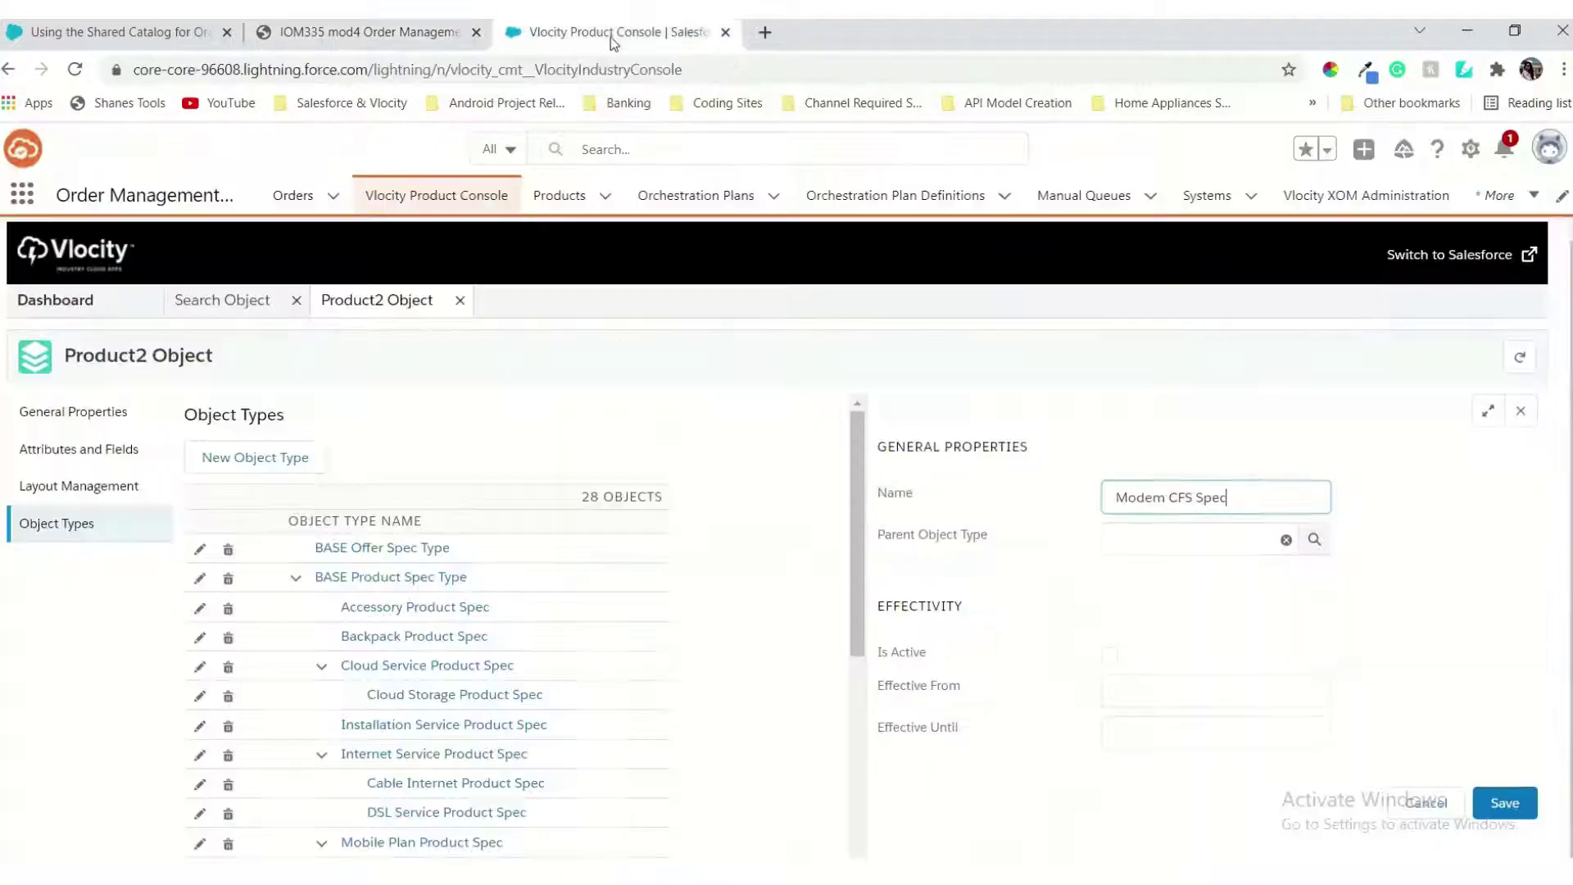
{"action": "left_click", "coordinate": [1314, 539]}
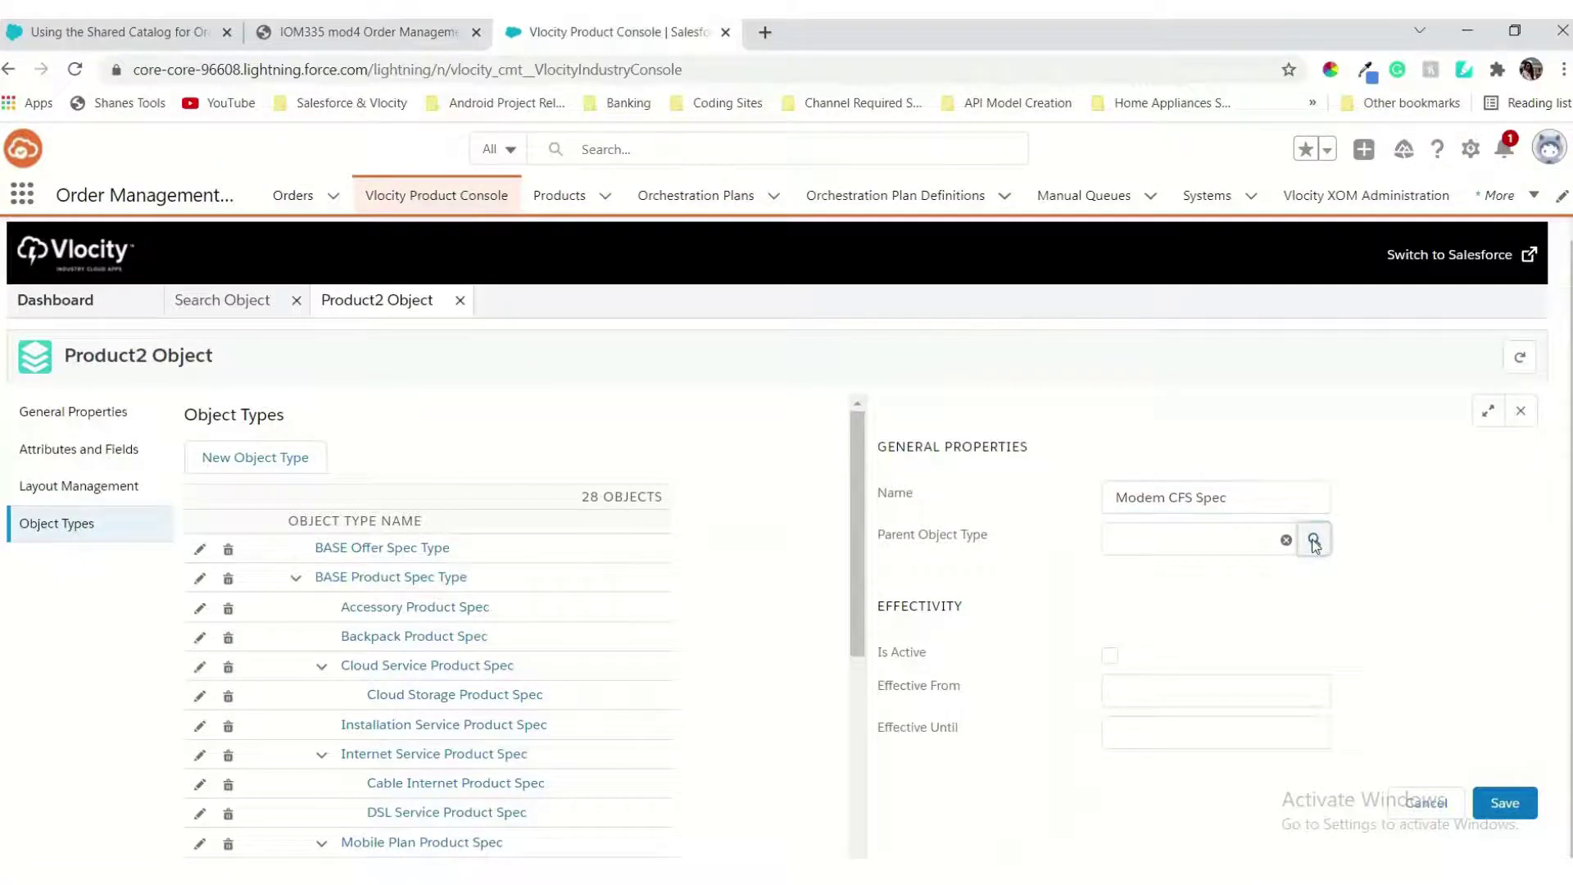
{"action": "left_click", "coordinate": [348, 26]}
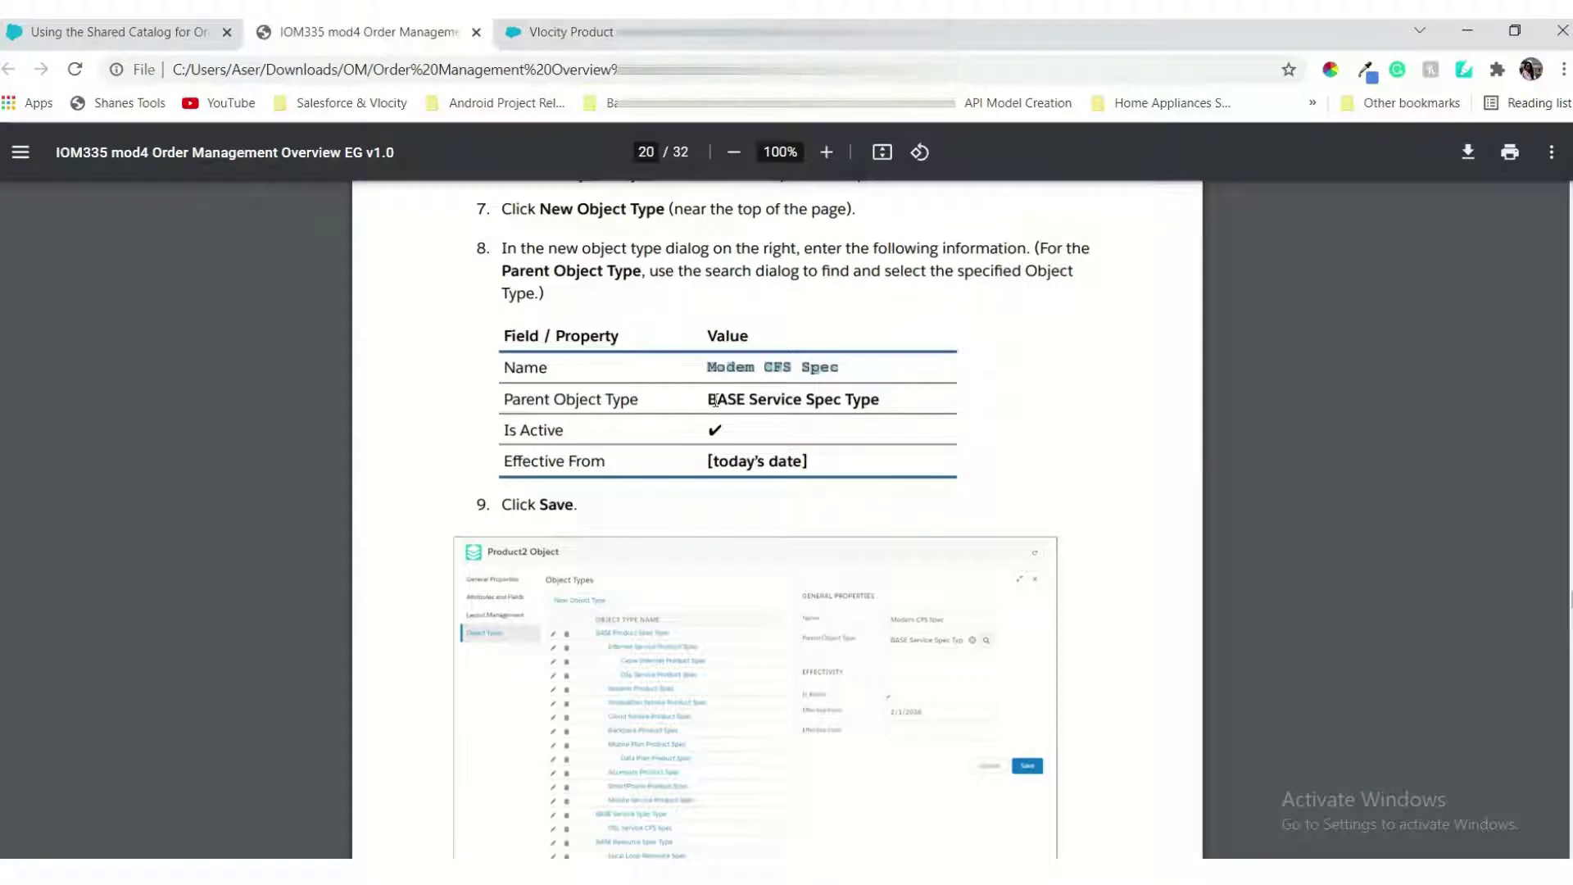
{"action": "left_click_drag", "start_coordinate": [709, 398], "coordinate": [891, 401]}
{"action": "key", "text": "ctrl+c"}
{"action": "left_click", "coordinate": [615, 32]}
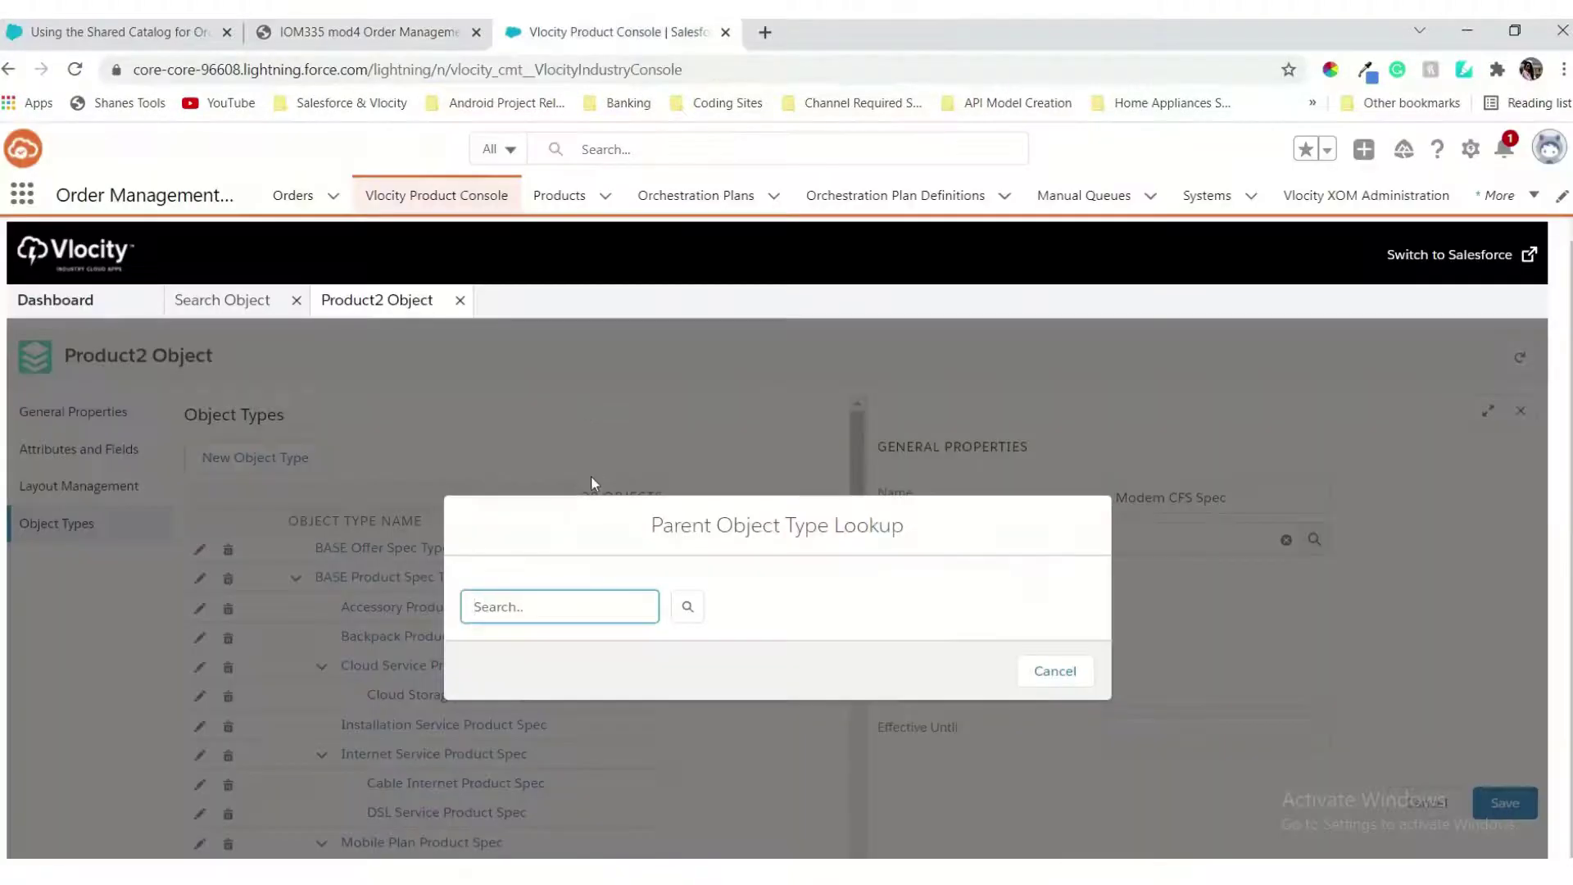
{"action": "key", "text": "ctrl+v"}
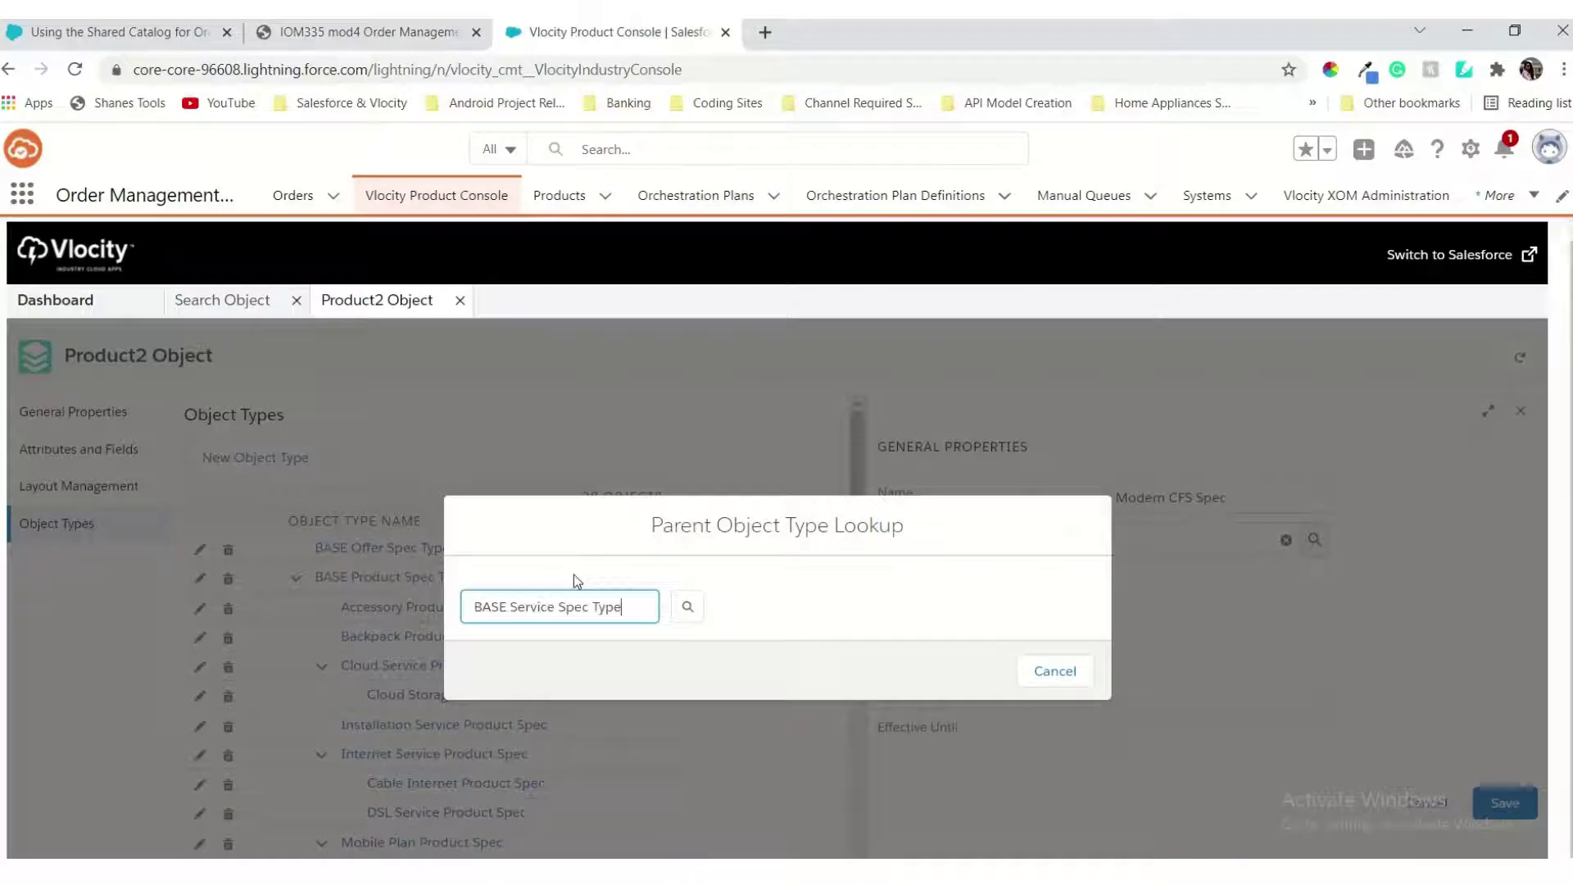
{"action": "left_click", "coordinate": [689, 611]}
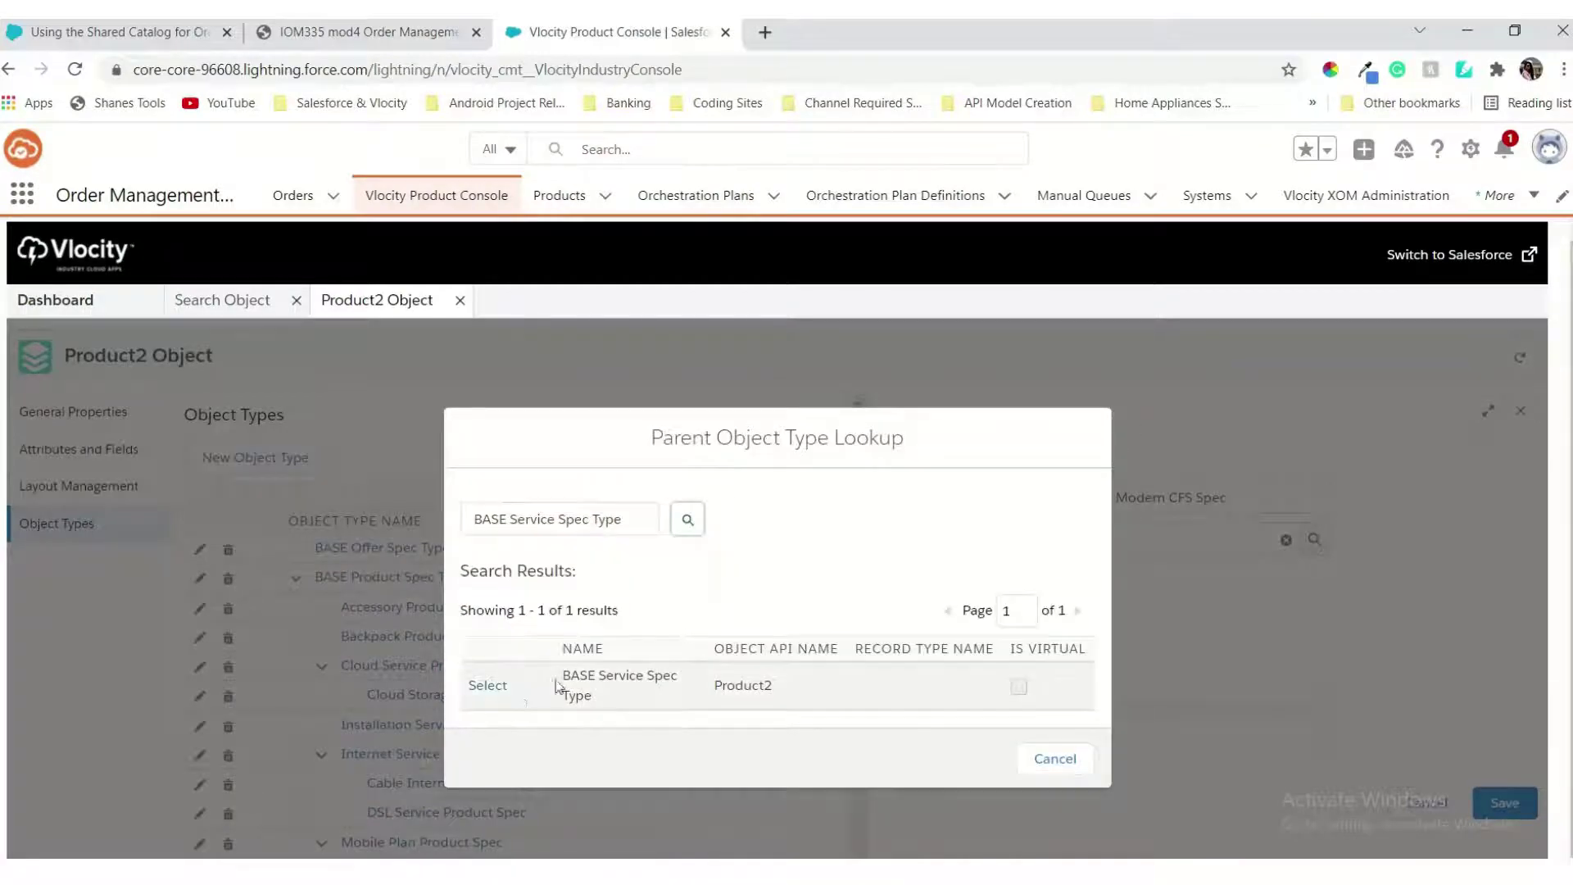
{"action": "left_click", "coordinate": [490, 689]}
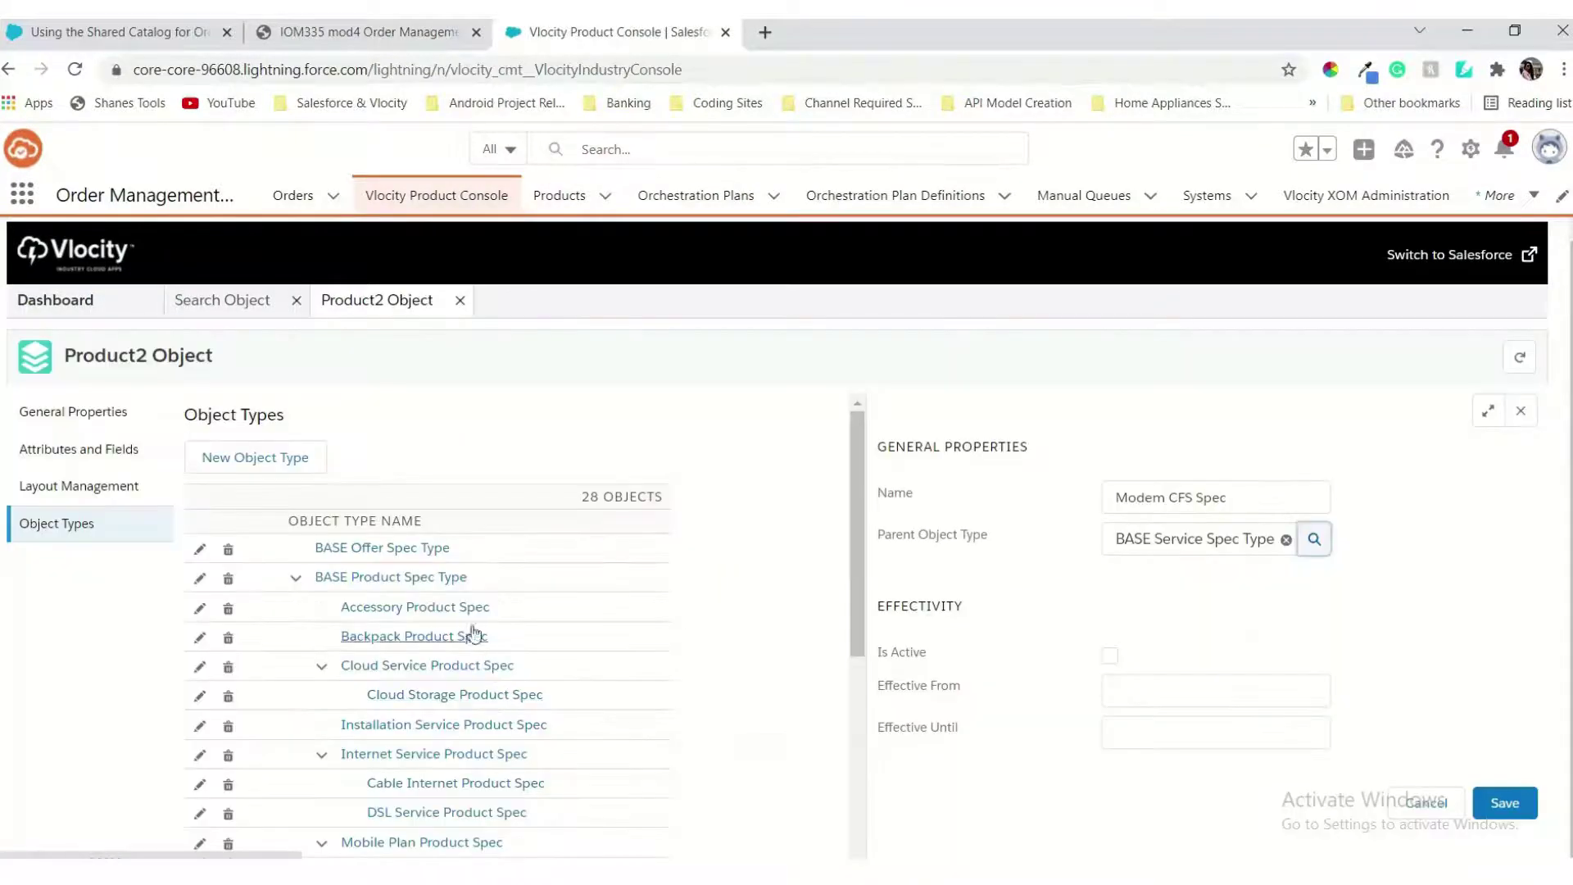
Step: Mark Modem CFS Spec as active with an Effective From date of 10/22/2021 and save it, checking against the guide
{"action": "left_click", "coordinate": [1114, 655]}
{"action": "left_click", "coordinate": [401, 31]}
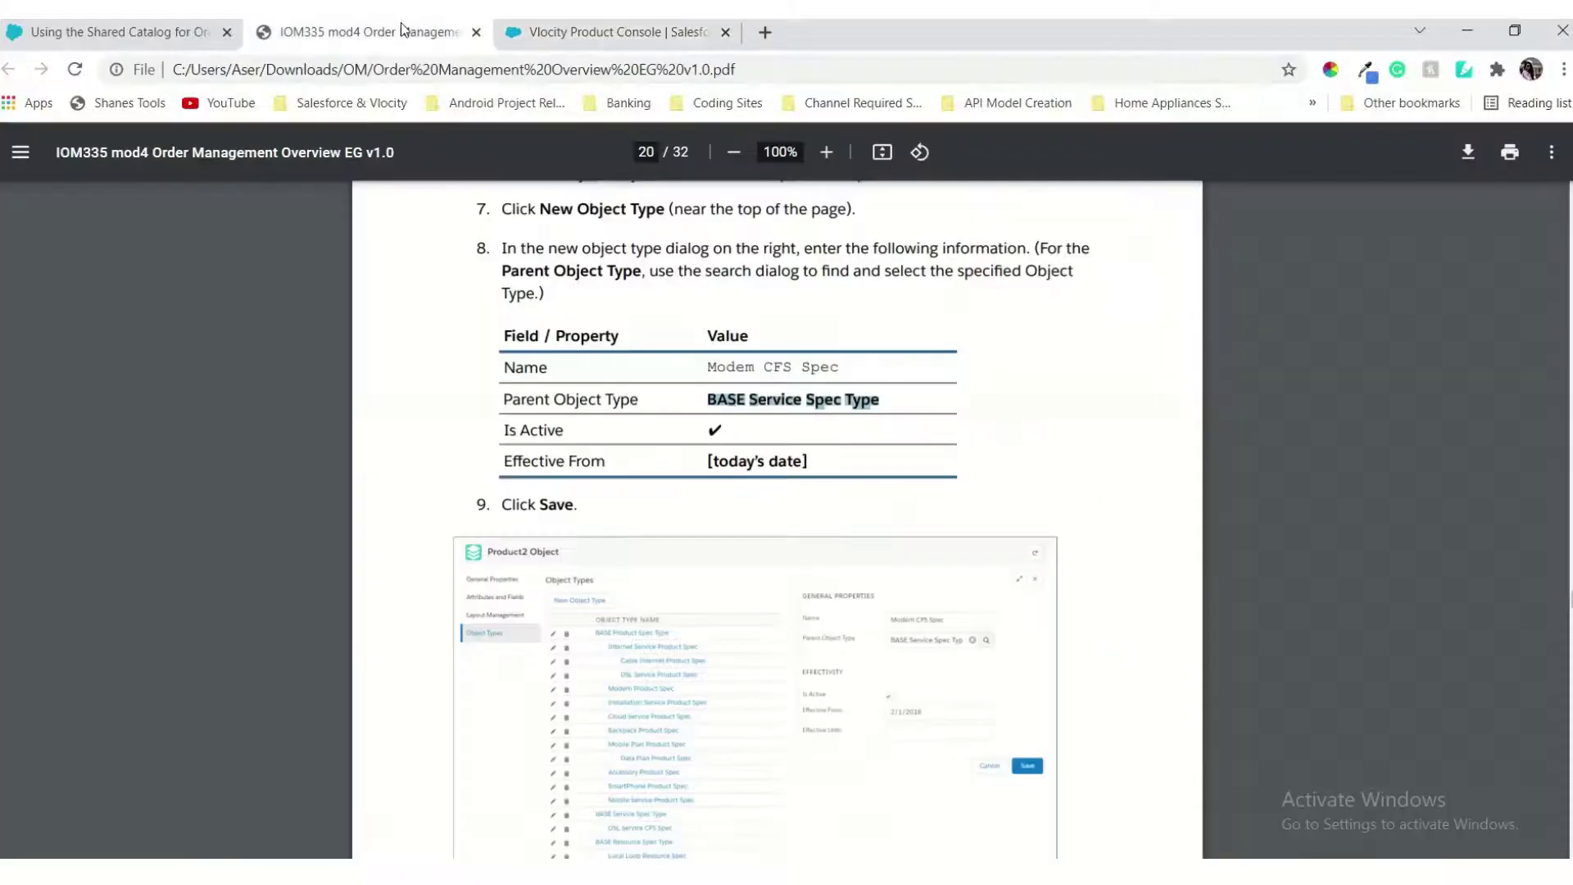
{"action": "scroll", "coordinate": [733, 467], "scroll_direction": "down", "scroll_amount": 2}
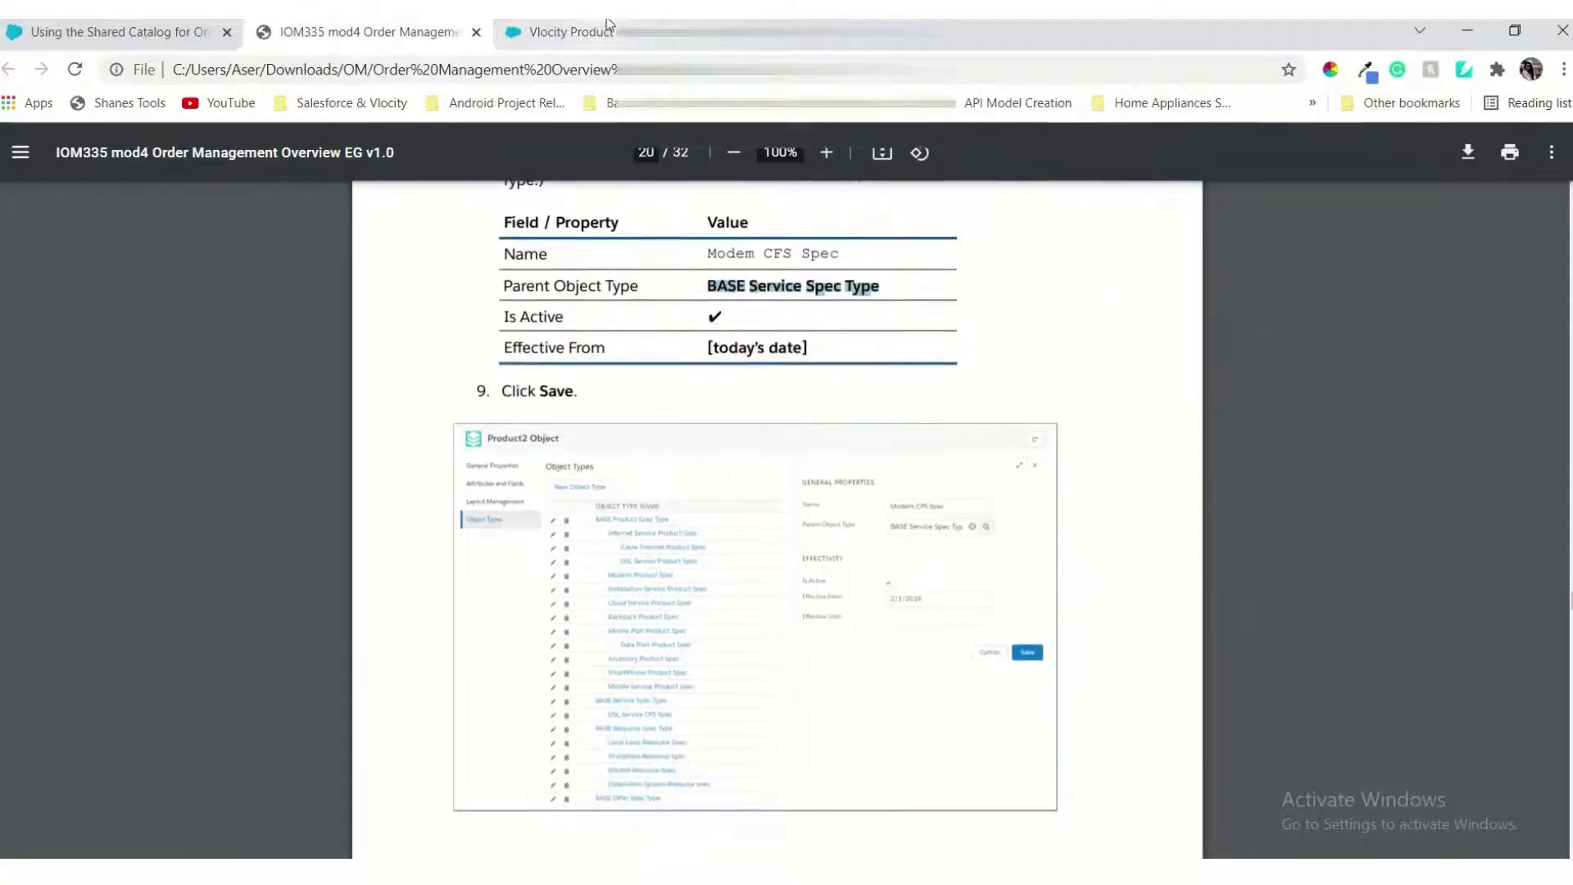
{"action": "left_click", "coordinate": [607, 31]}
{"action": "left_click", "coordinate": [1143, 687]}
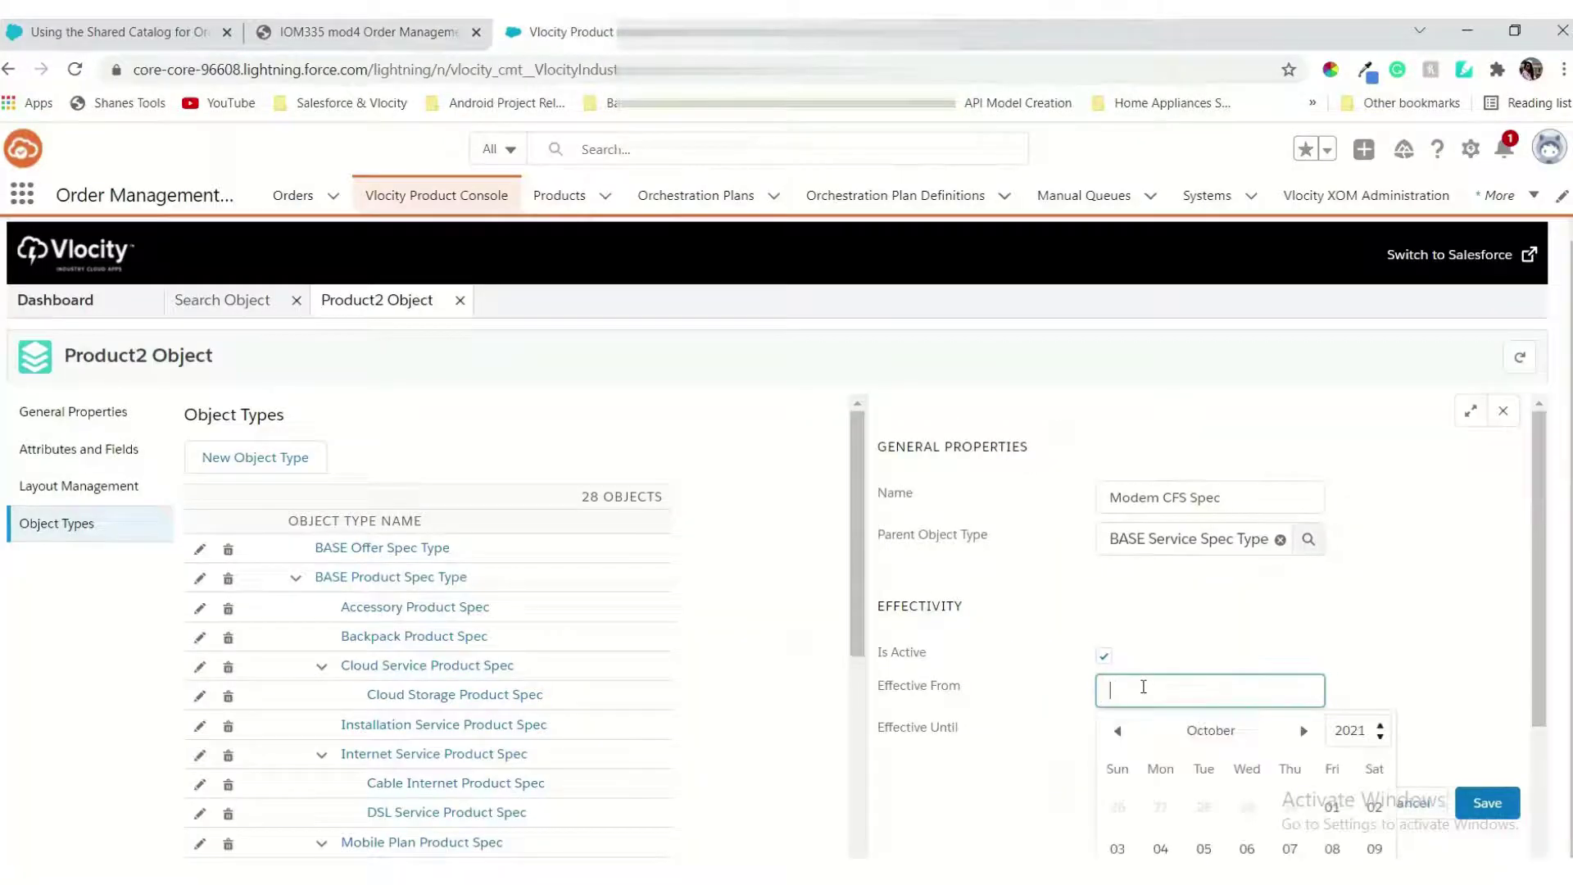
{"action": "scroll", "coordinate": [1188, 778], "scroll_direction": "down", "scroll_amount": 3}
{"action": "left_click", "coordinate": [1242, 849]}
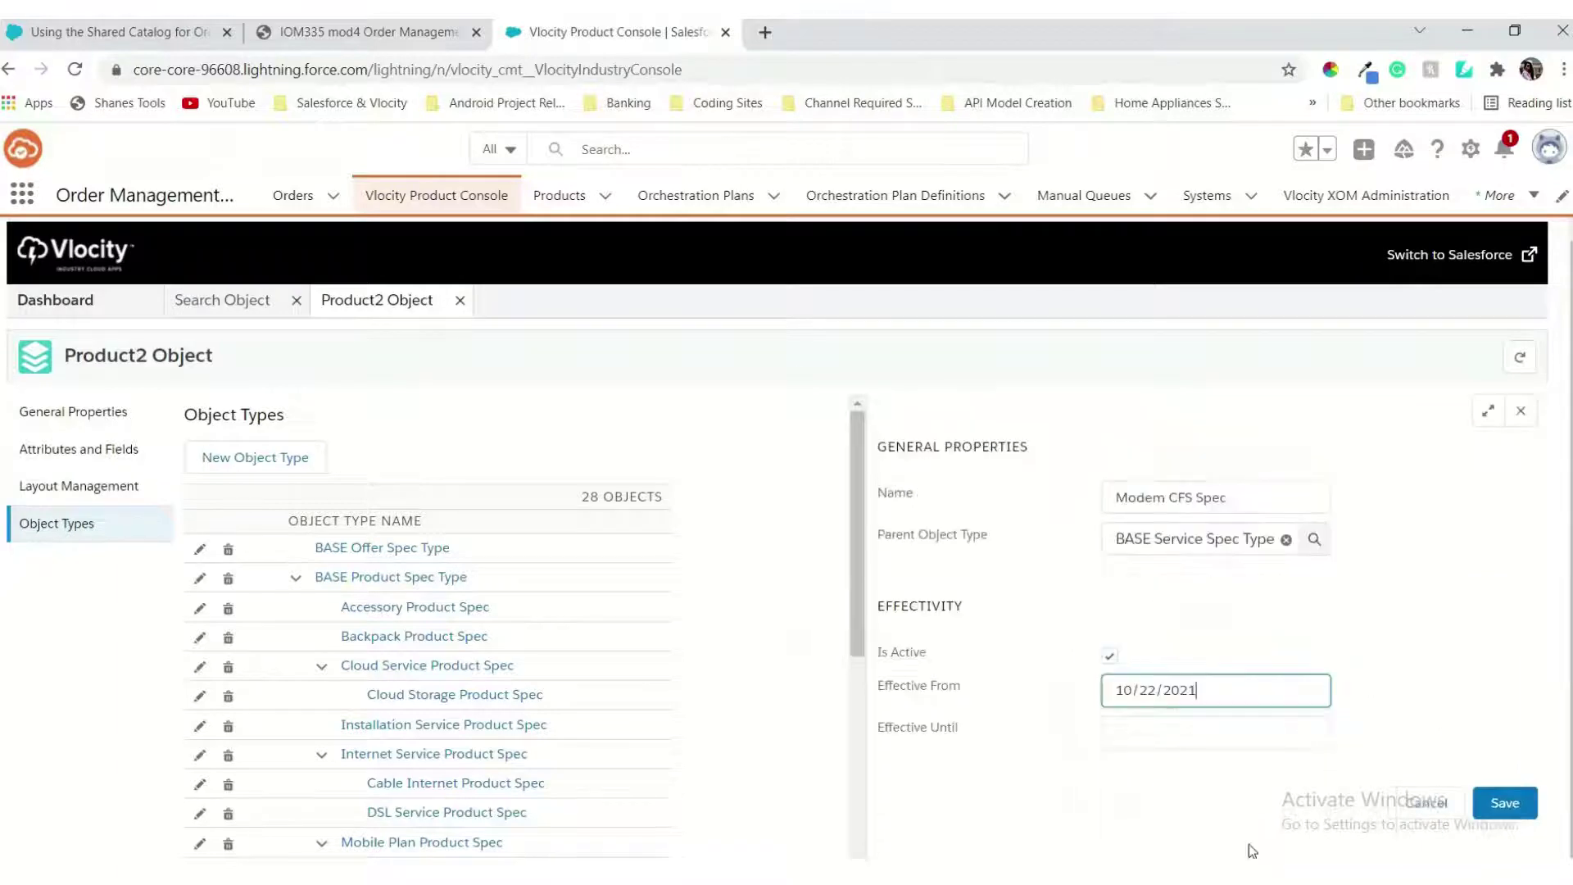
{"action": "left_click", "coordinate": [405, 33]}
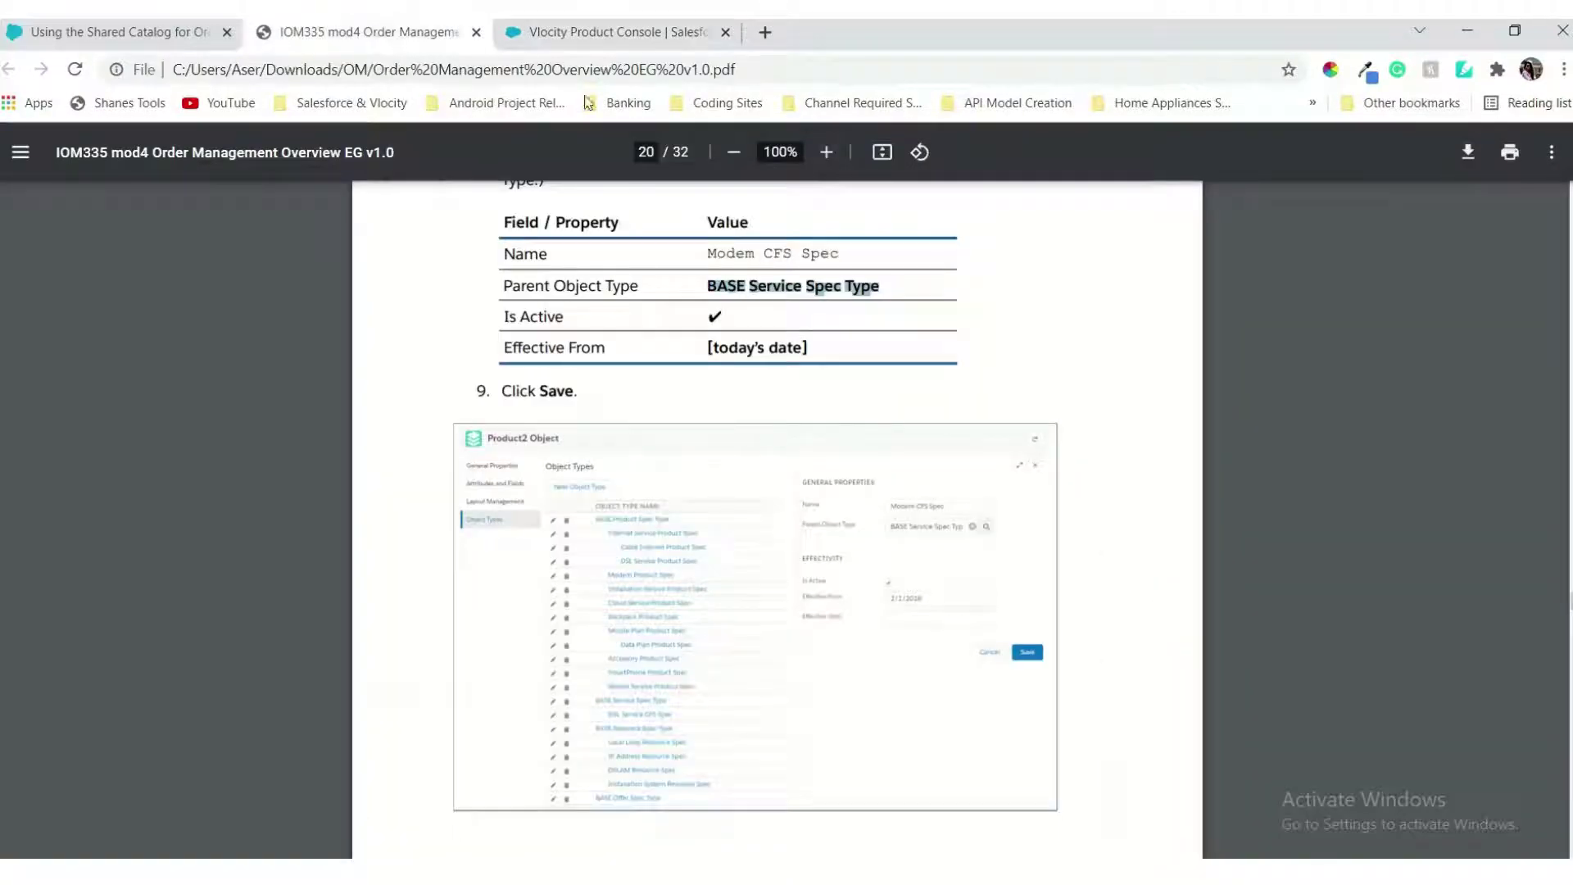
{"action": "left_click", "coordinate": [661, 30]}
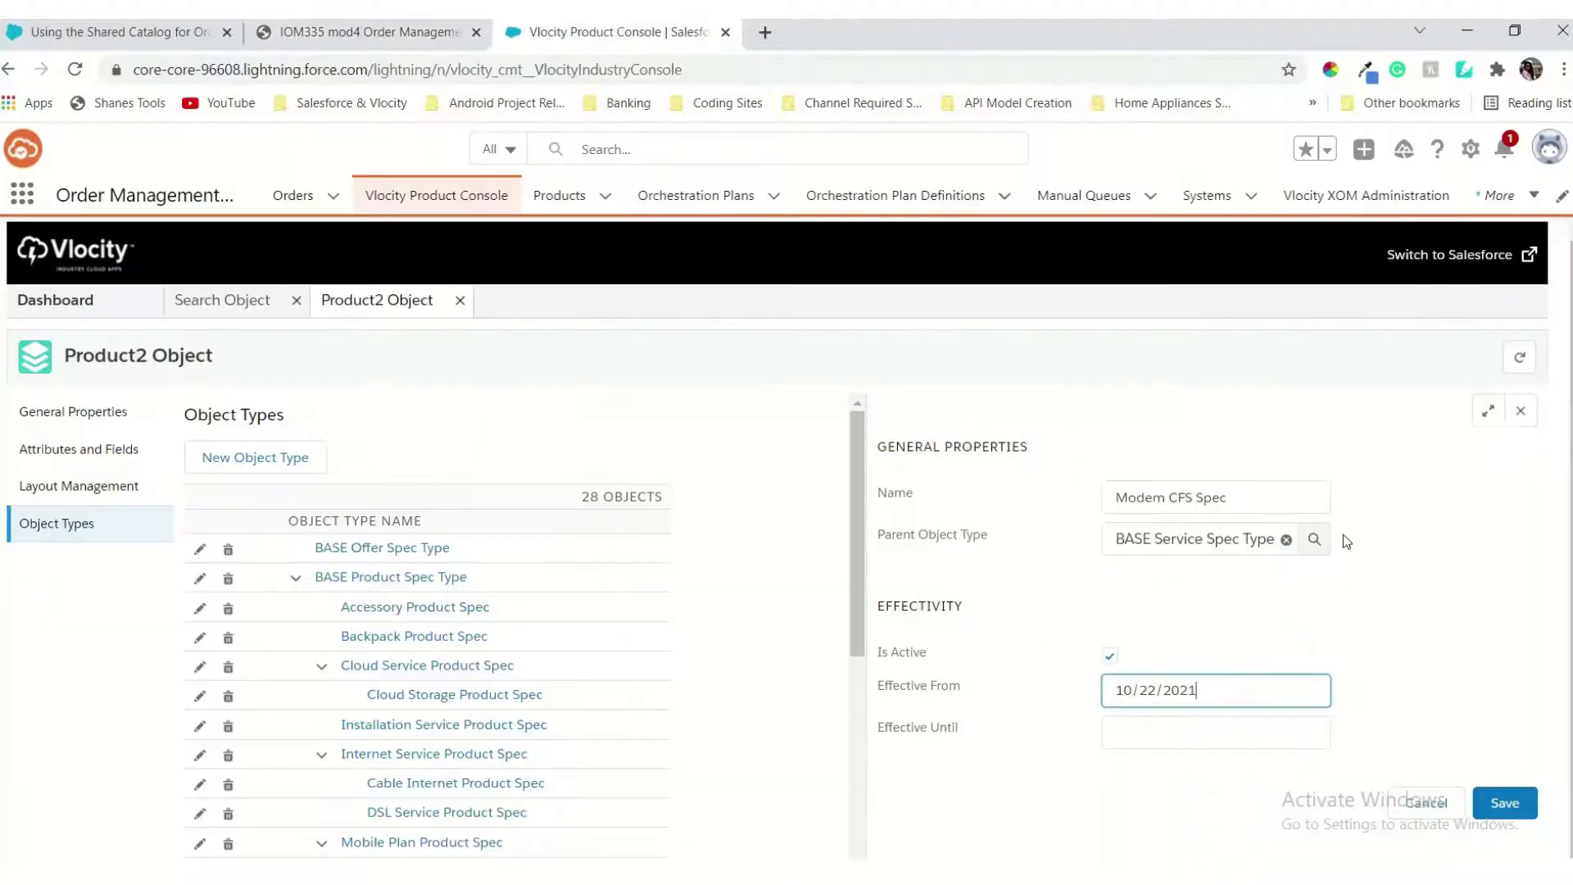
{"action": "left_click", "coordinate": [1531, 805]}
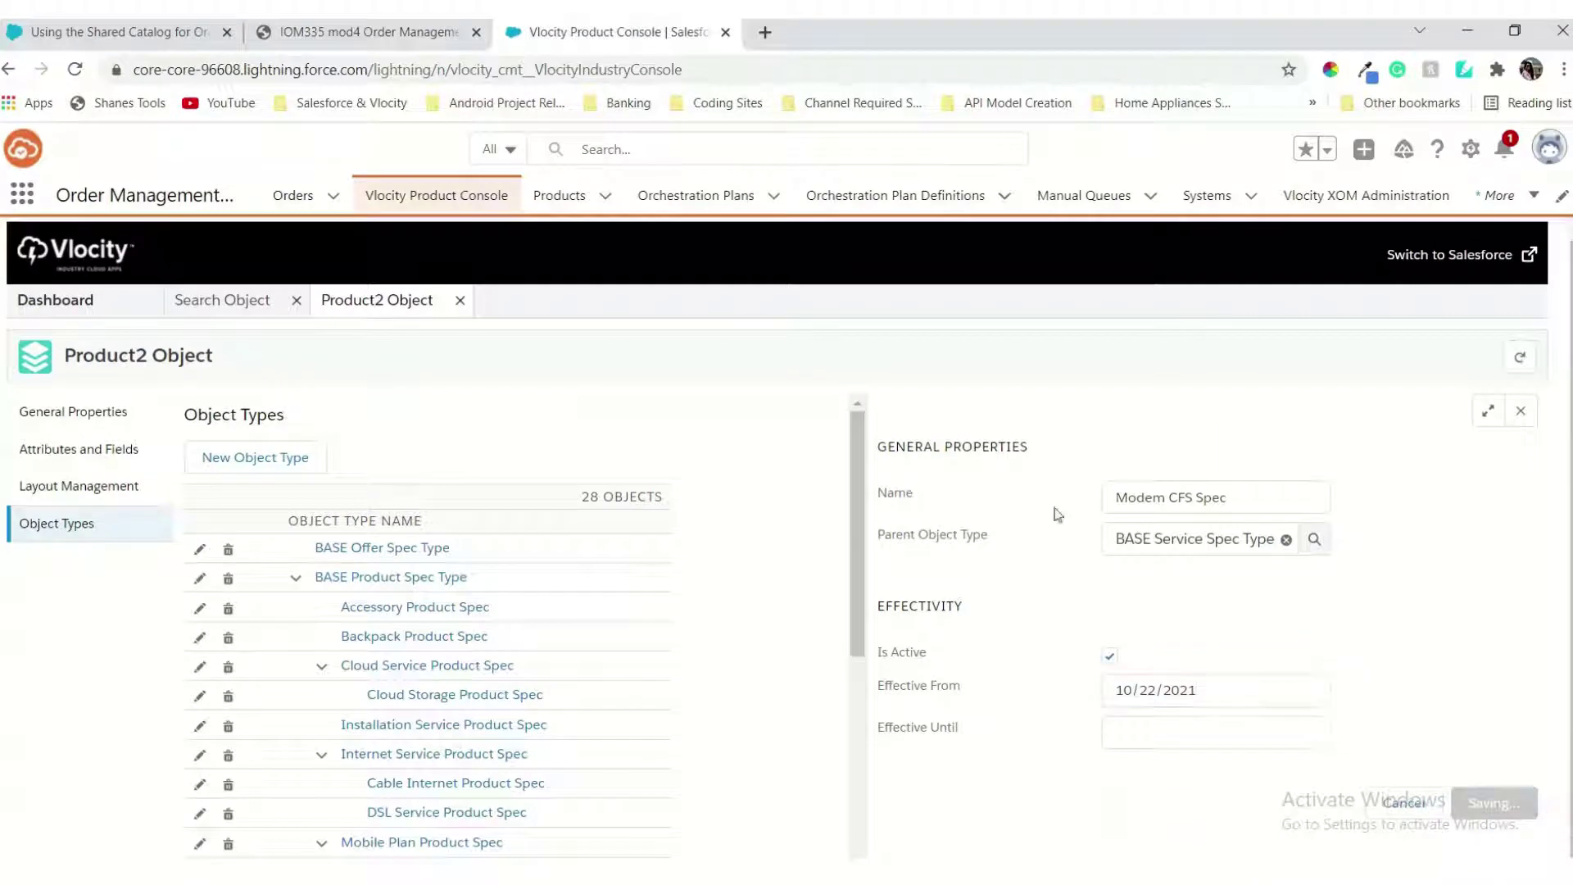
Step: Check the guide's next page and expand BASE Service Spec Type in the Object Types list
{"action": "left_click", "coordinate": [414, 37]}
{"action": "scroll", "coordinate": [801, 402], "scroll_direction": "down", "scroll_amount": 3}
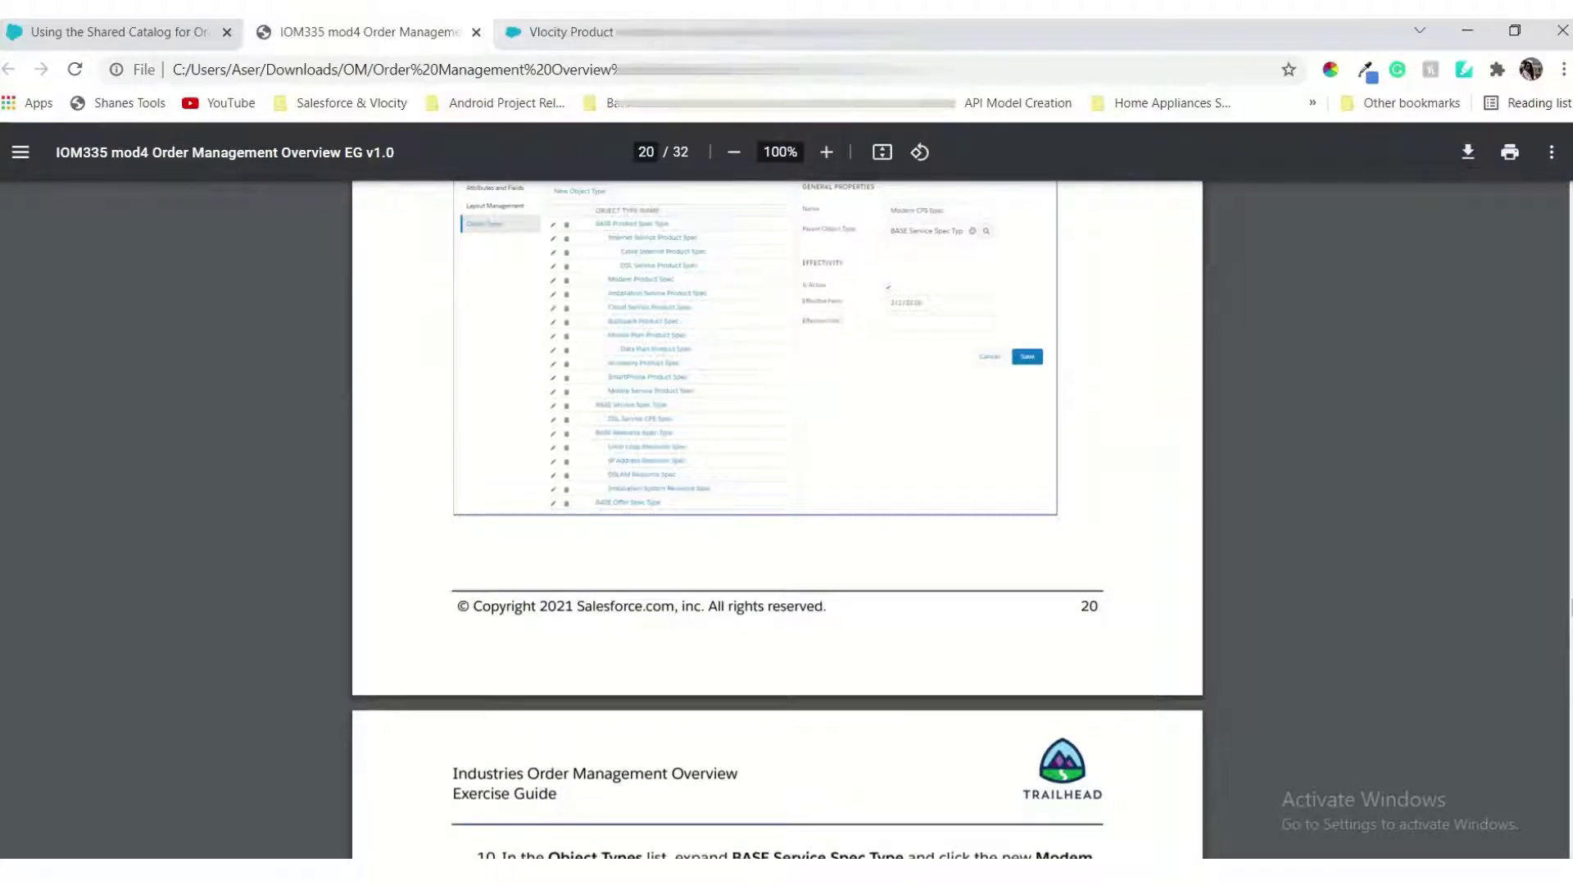
{"action": "left_click", "coordinate": [564, 41]}
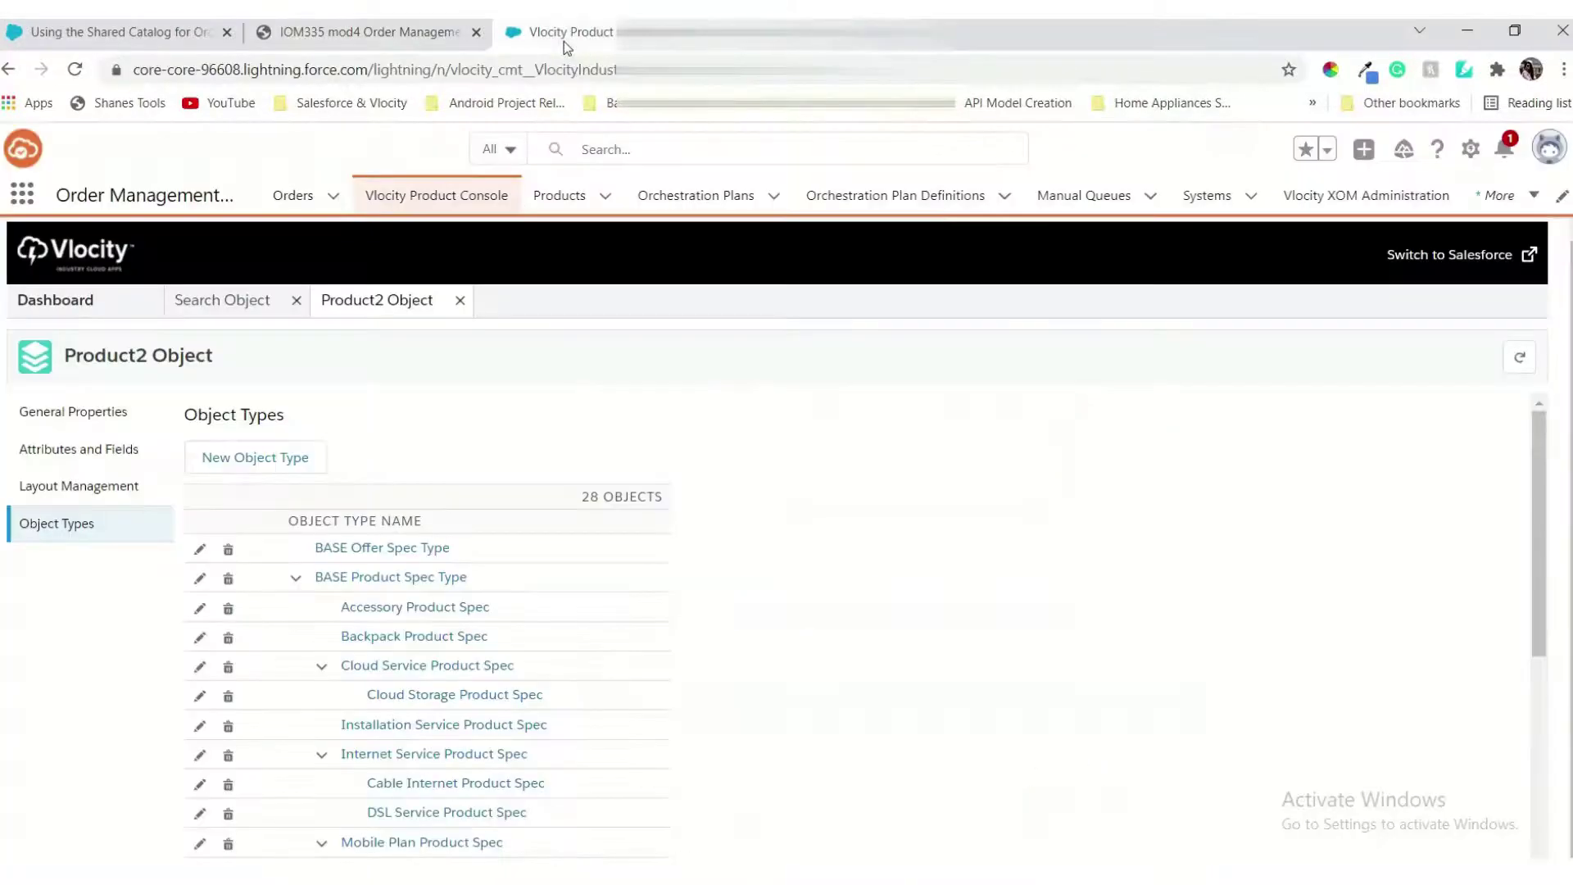
{"action": "left_click", "coordinate": [403, 584]}
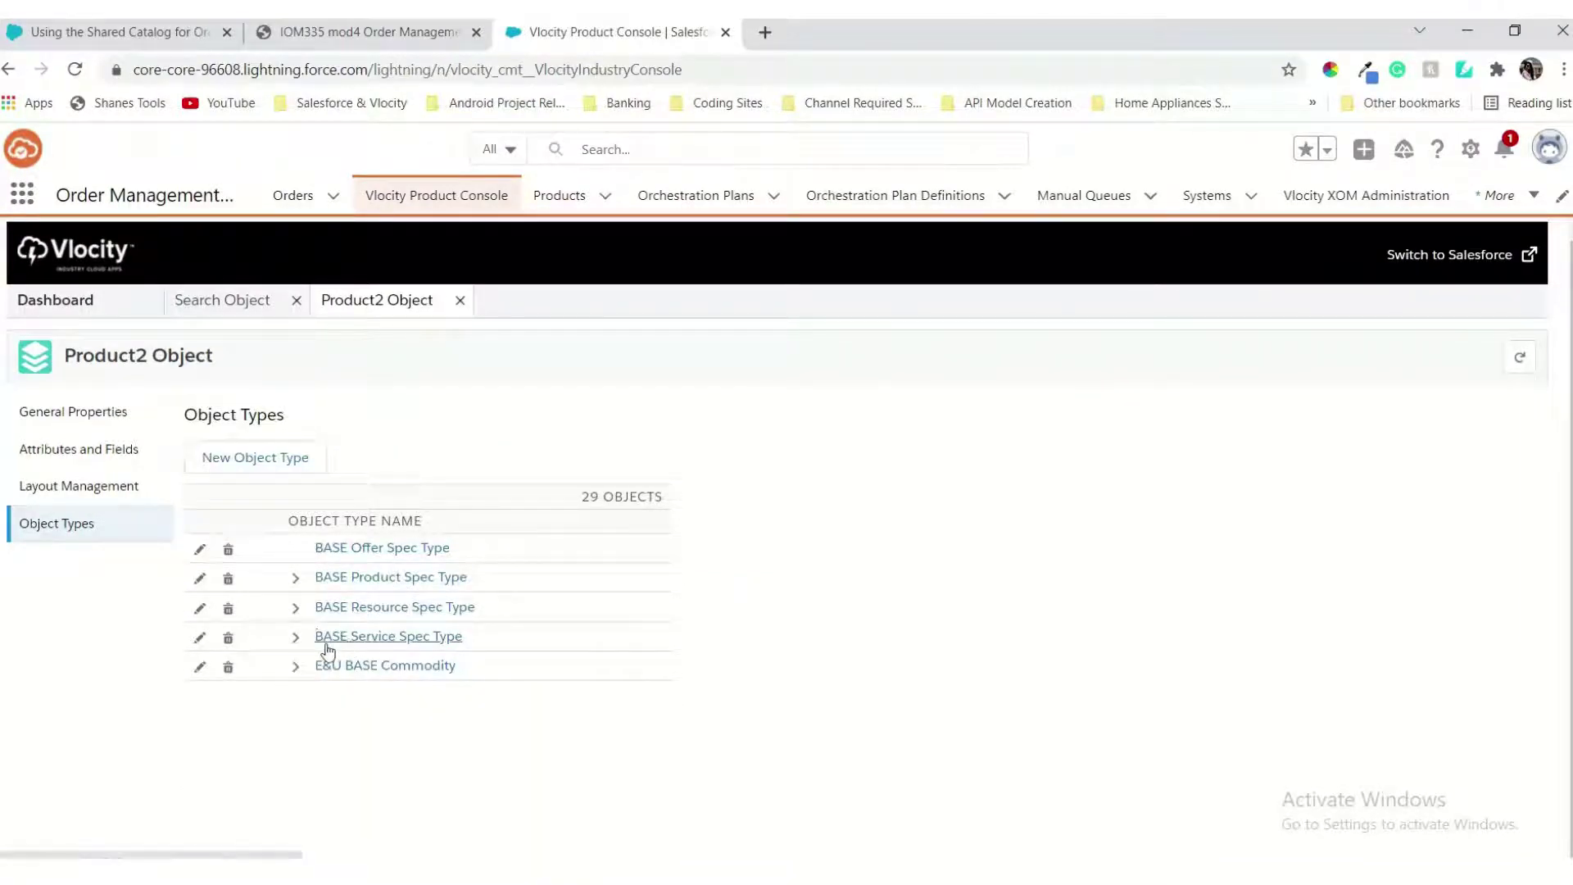
{"action": "left_click", "coordinate": [296, 637]}
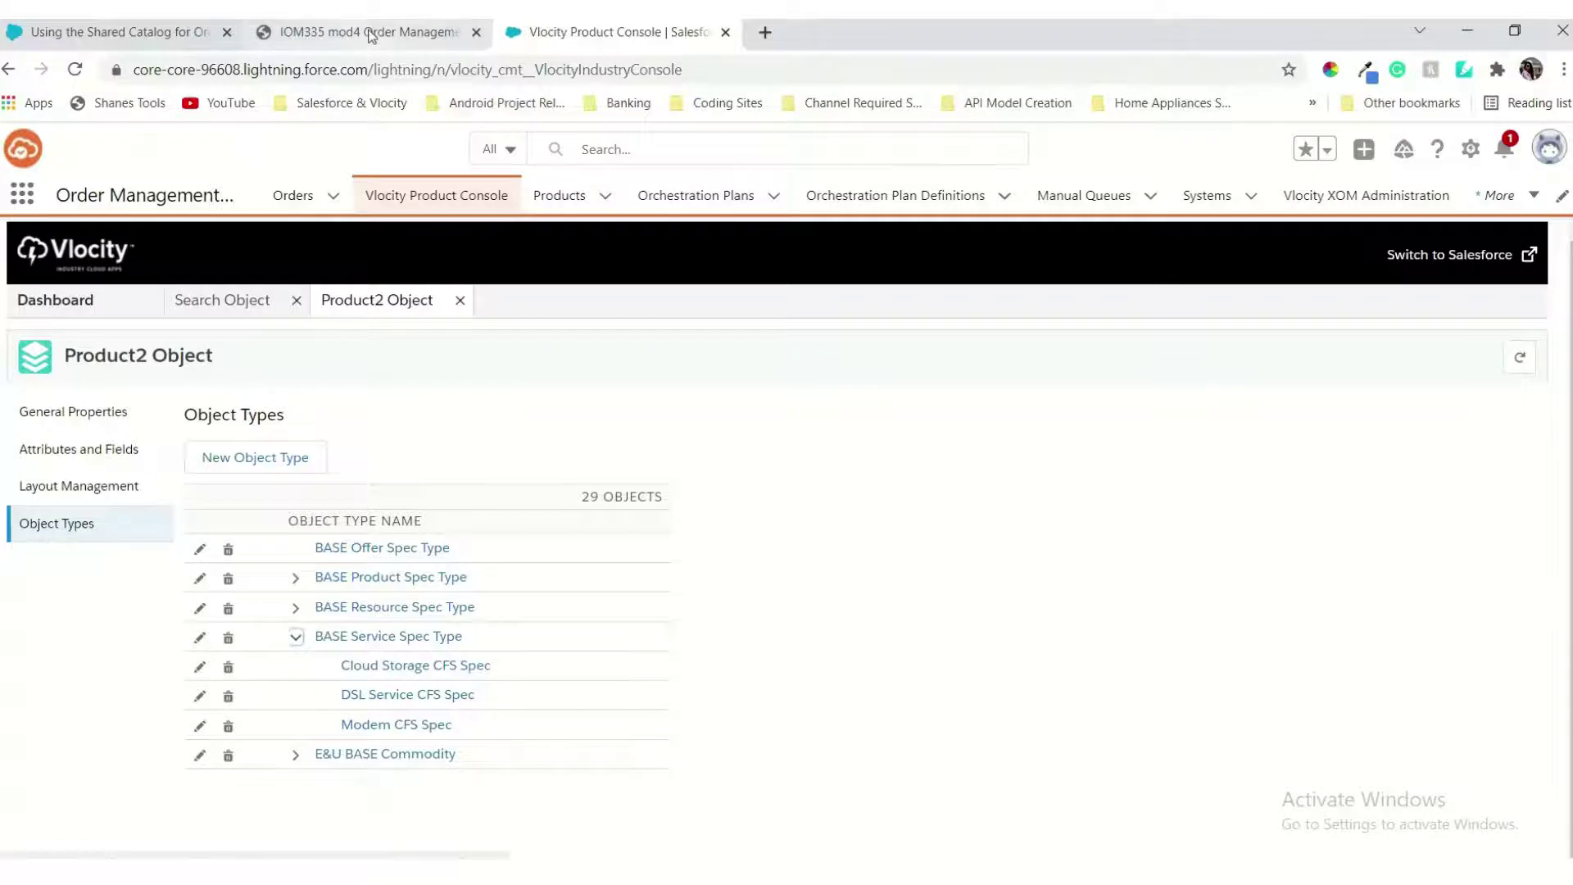
Step: Read the guide's steps 10 to 13 on assigning attributes and open the Product2 Object's Attributes and Fields
{"action": "left_click", "coordinate": [370, 33]}
{"action": "scroll", "coordinate": [670, 647], "scroll_direction": "down", "scroll_amount": 6}
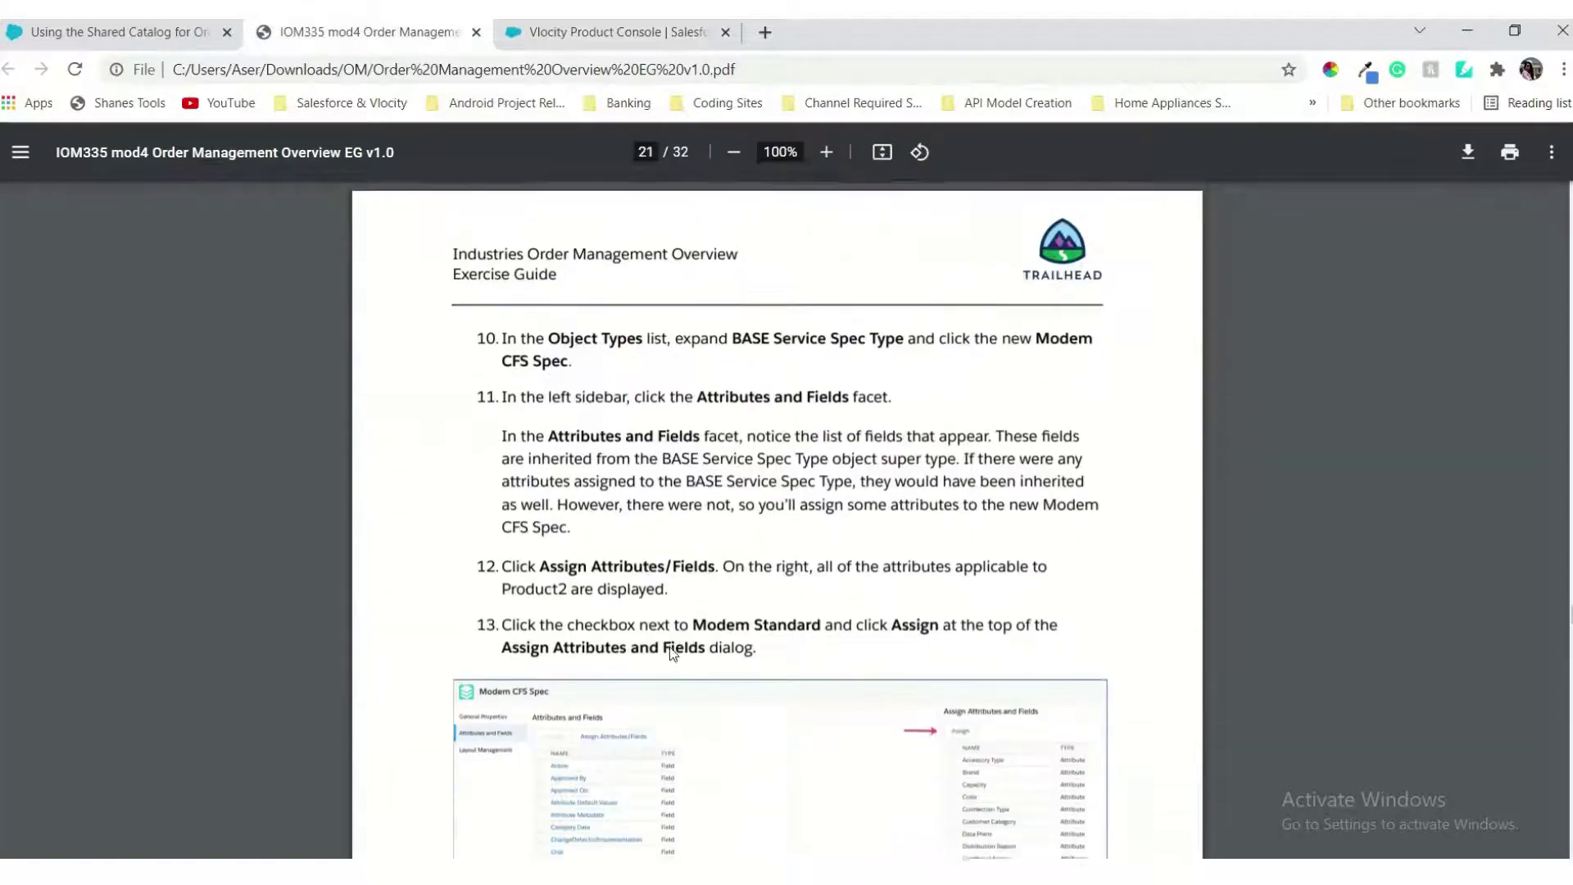
{"action": "scroll", "coordinate": [670, 653], "scroll_direction": "down", "scroll_amount": 2}
{"action": "scroll", "coordinate": [671, 653], "scroll_direction": "up", "scroll_amount": 1}
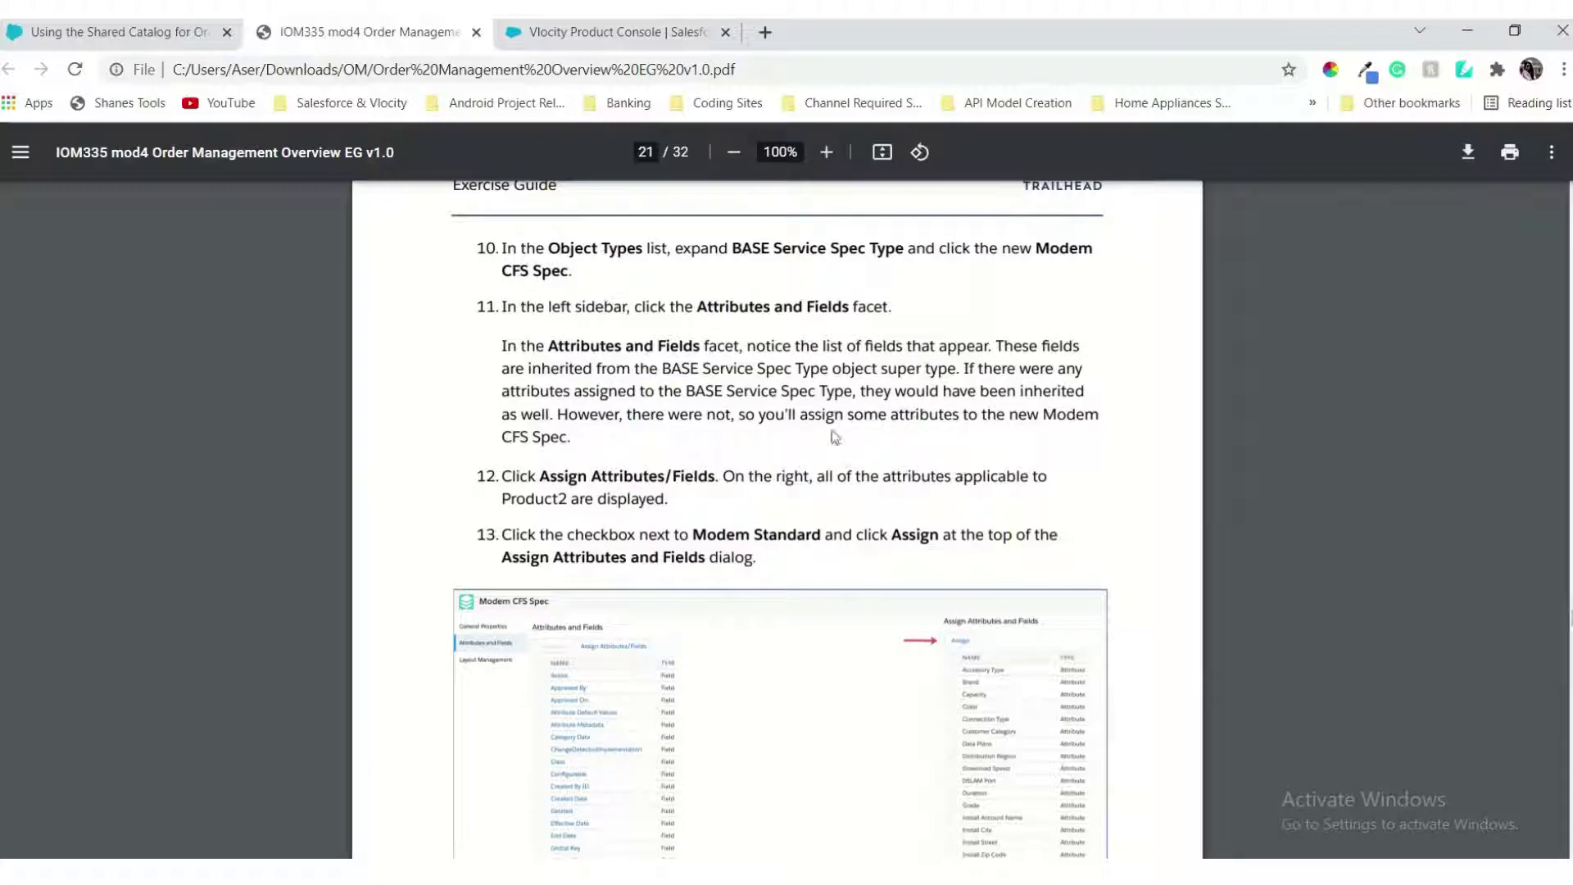
{"action": "scroll", "coordinate": [786, 372], "scroll_direction": "down", "scroll_amount": 1}
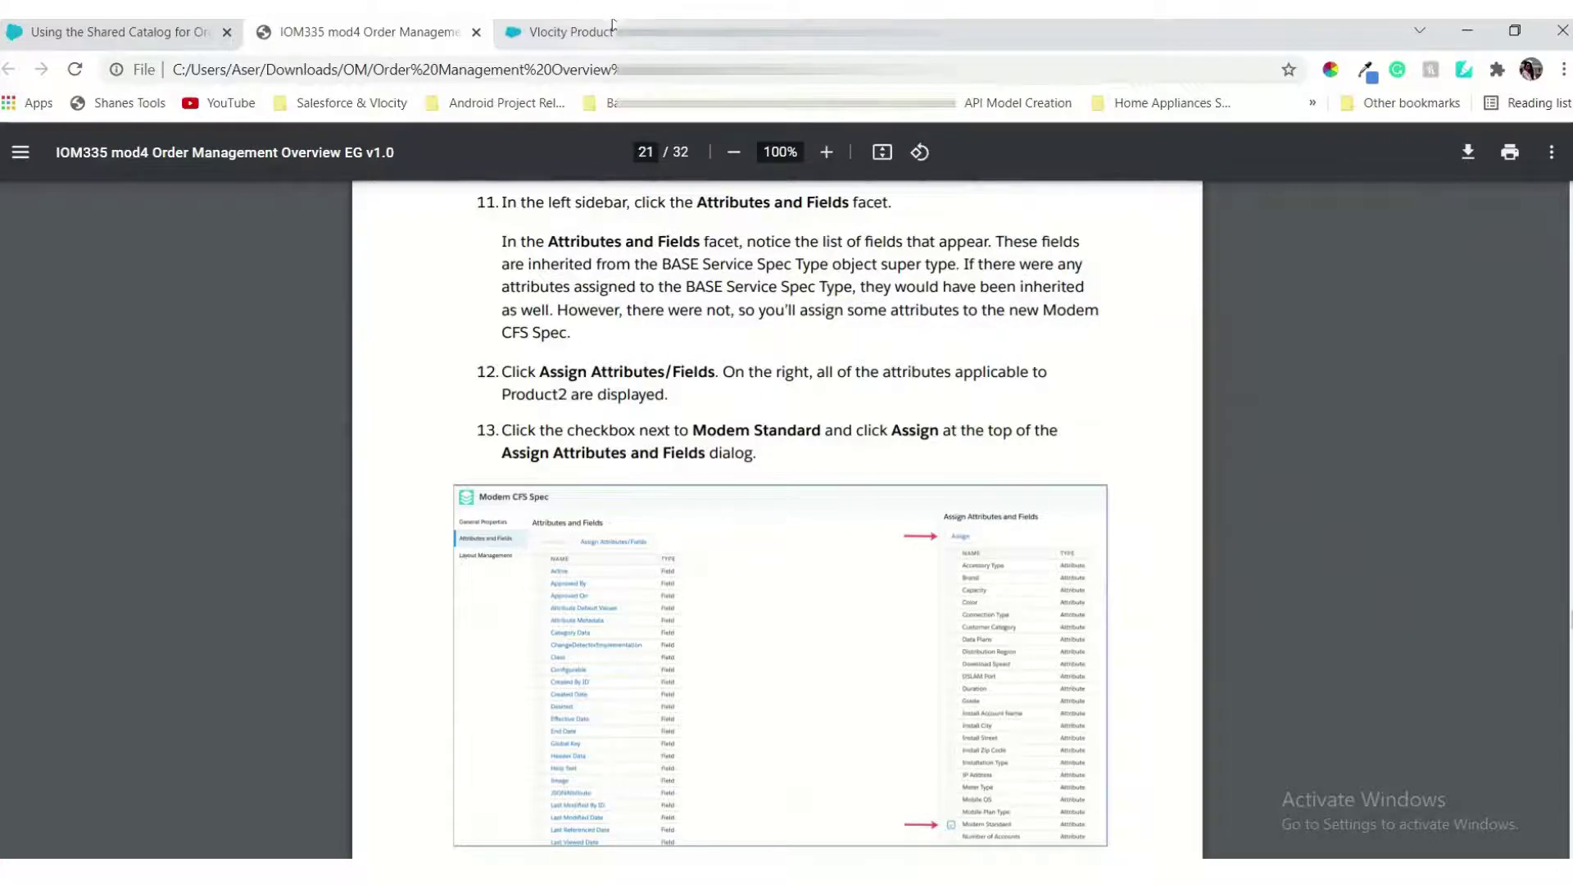
{"action": "left_click", "coordinate": [574, 32]}
{"action": "left_click", "coordinate": [136, 469]}
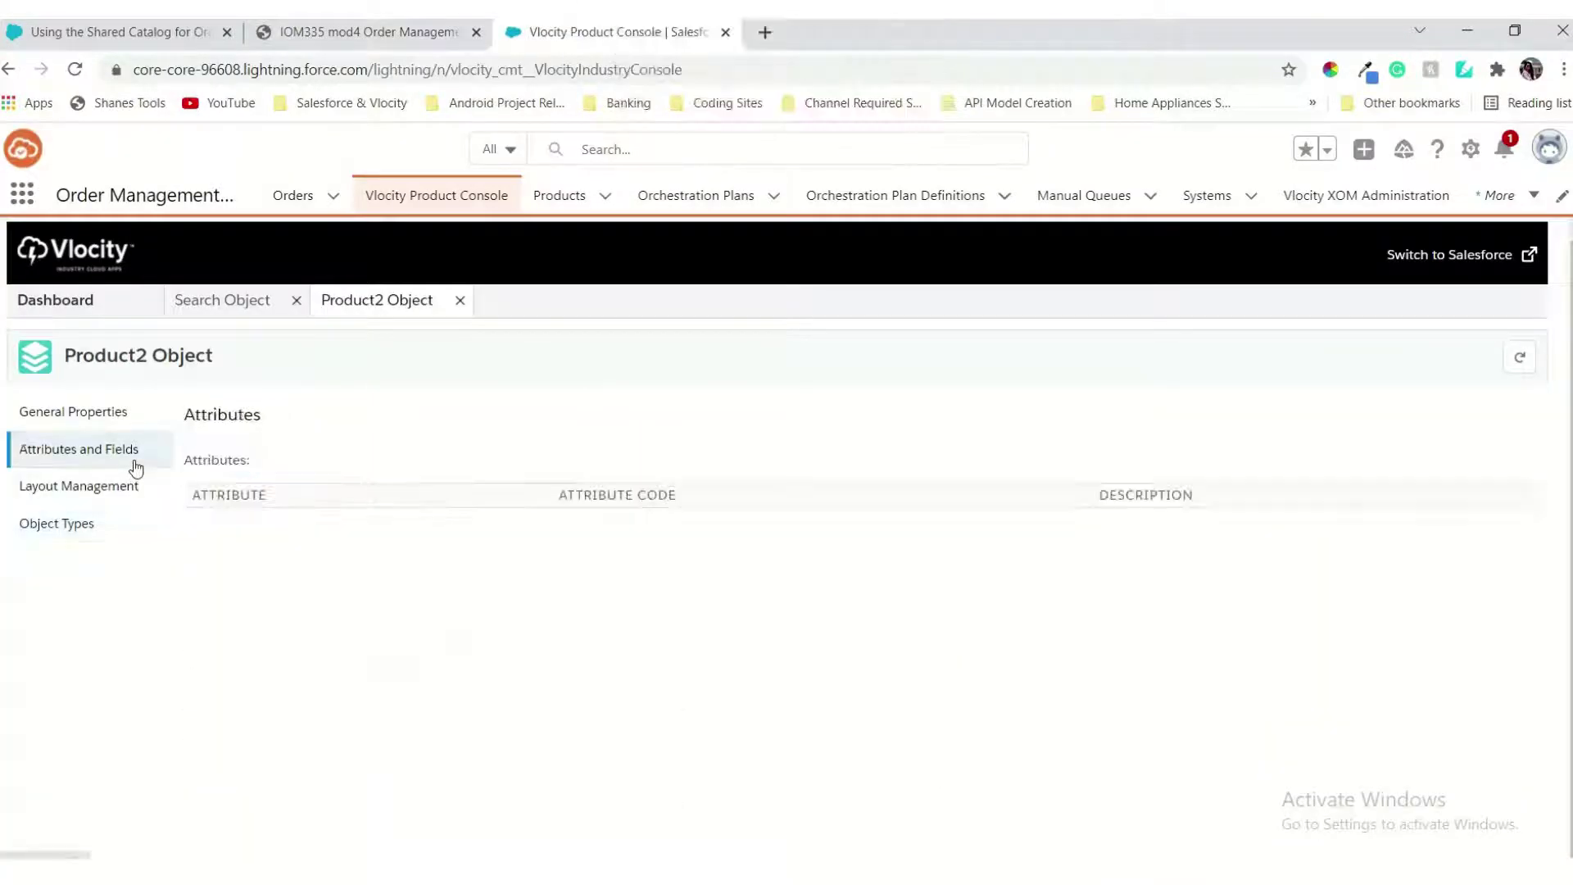
Step: Reread how the guide opens Modem CFS Spec and assigns its attributes, and return to the Product Console
{"action": "left_click", "coordinate": [360, 32]}
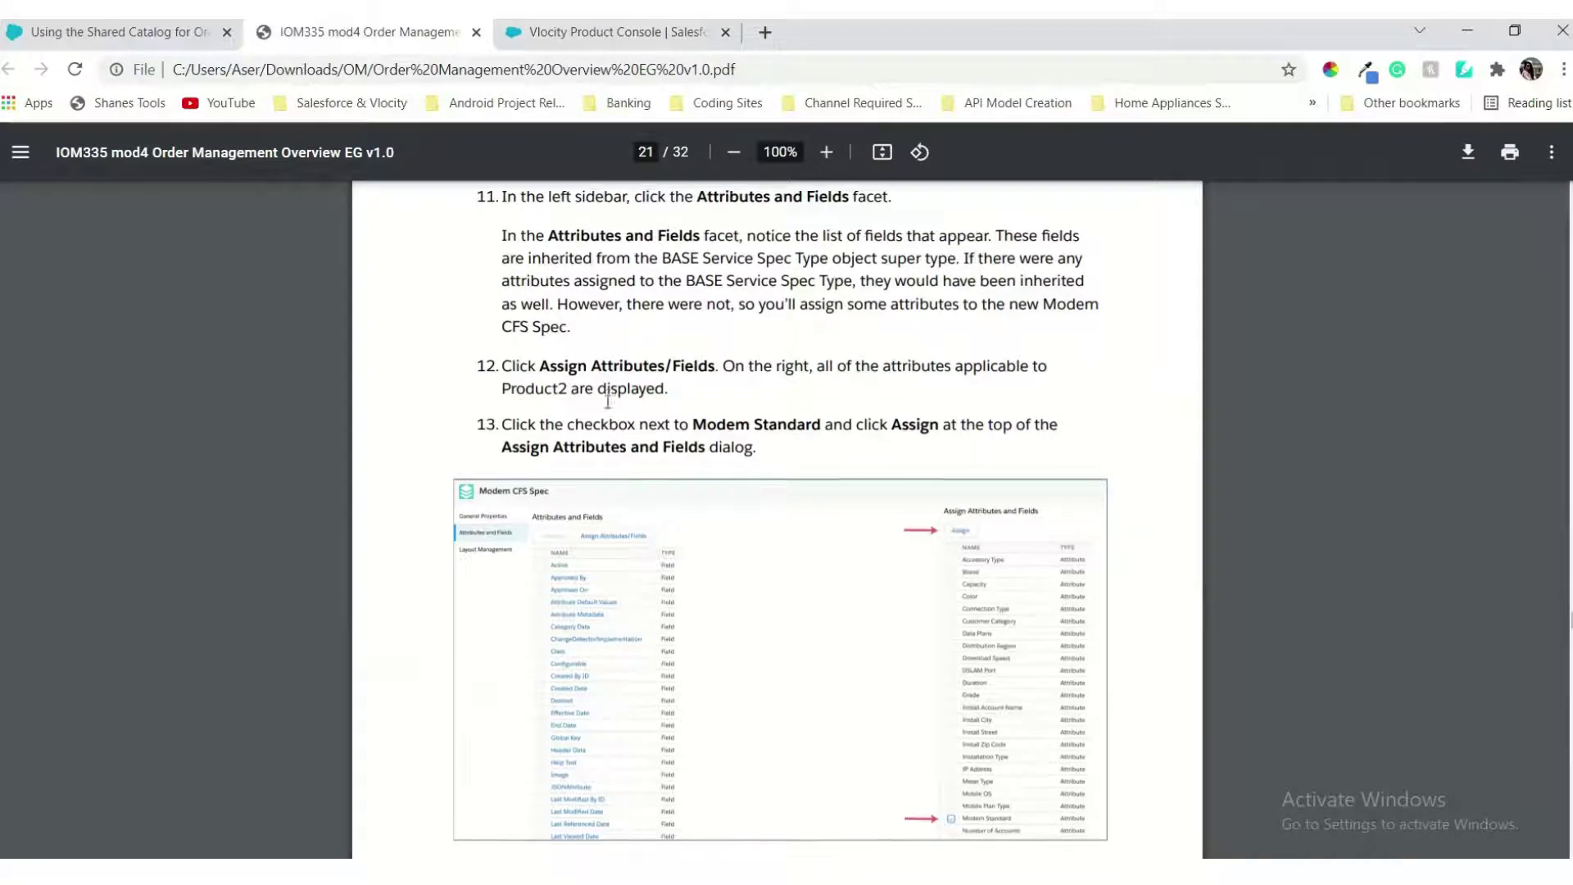
{"action": "scroll", "coordinate": [602, 385], "scroll_direction": "down", "scroll_amount": 2}
{"action": "scroll", "coordinate": [608, 401], "scroll_direction": "up", "scroll_amount": 2}
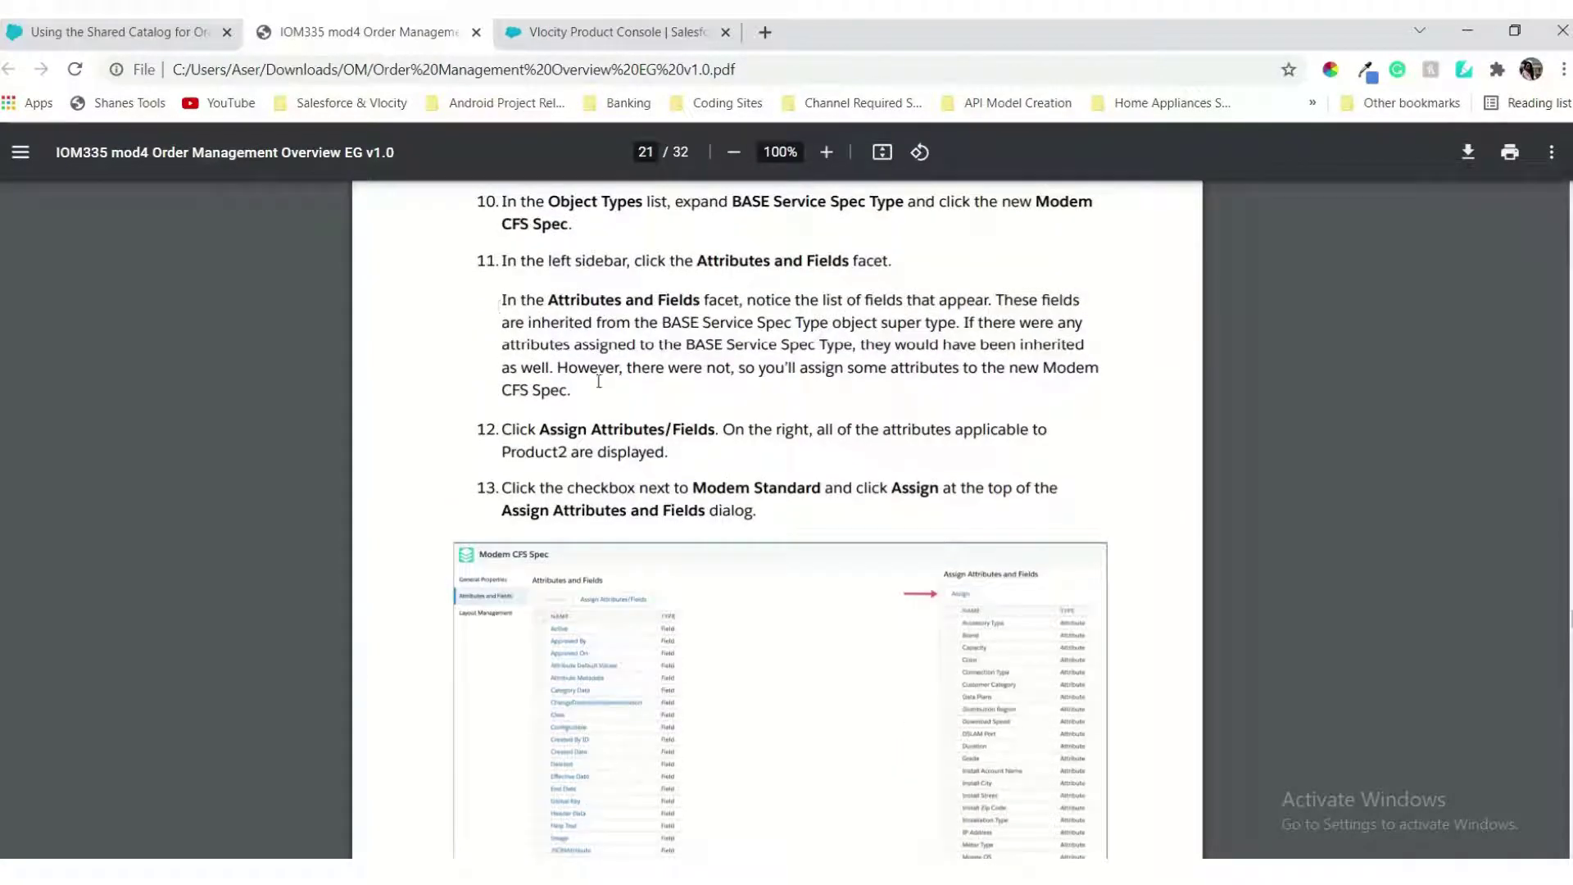
{"action": "scroll", "coordinate": [710, 440], "scroll_direction": "down", "scroll_amount": 3}
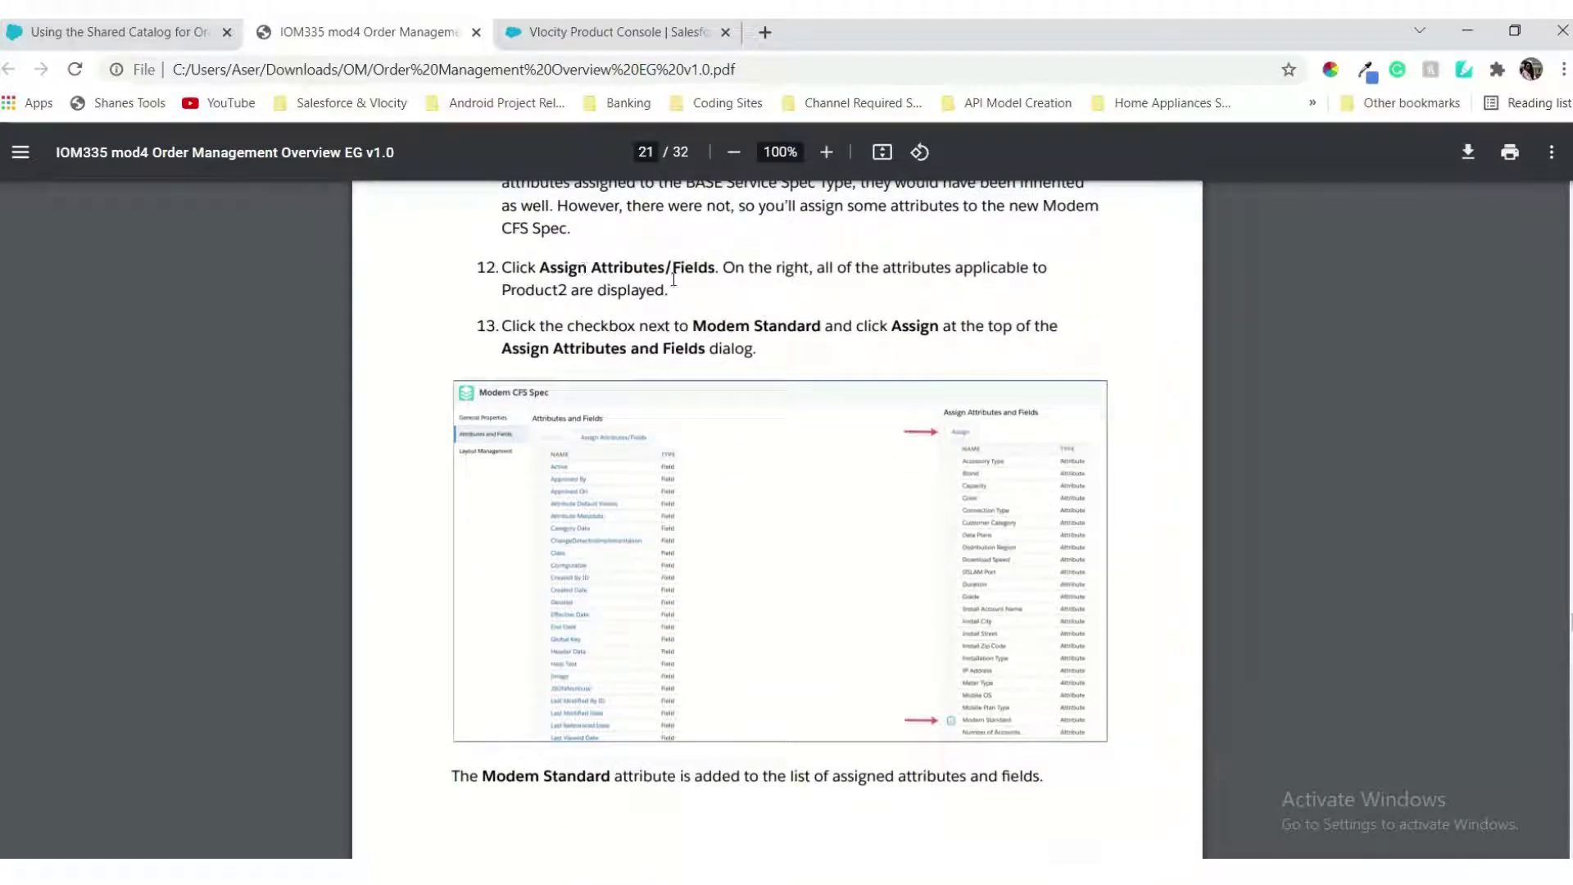
{"action": "left_click", "coordinate": [654, 34]}
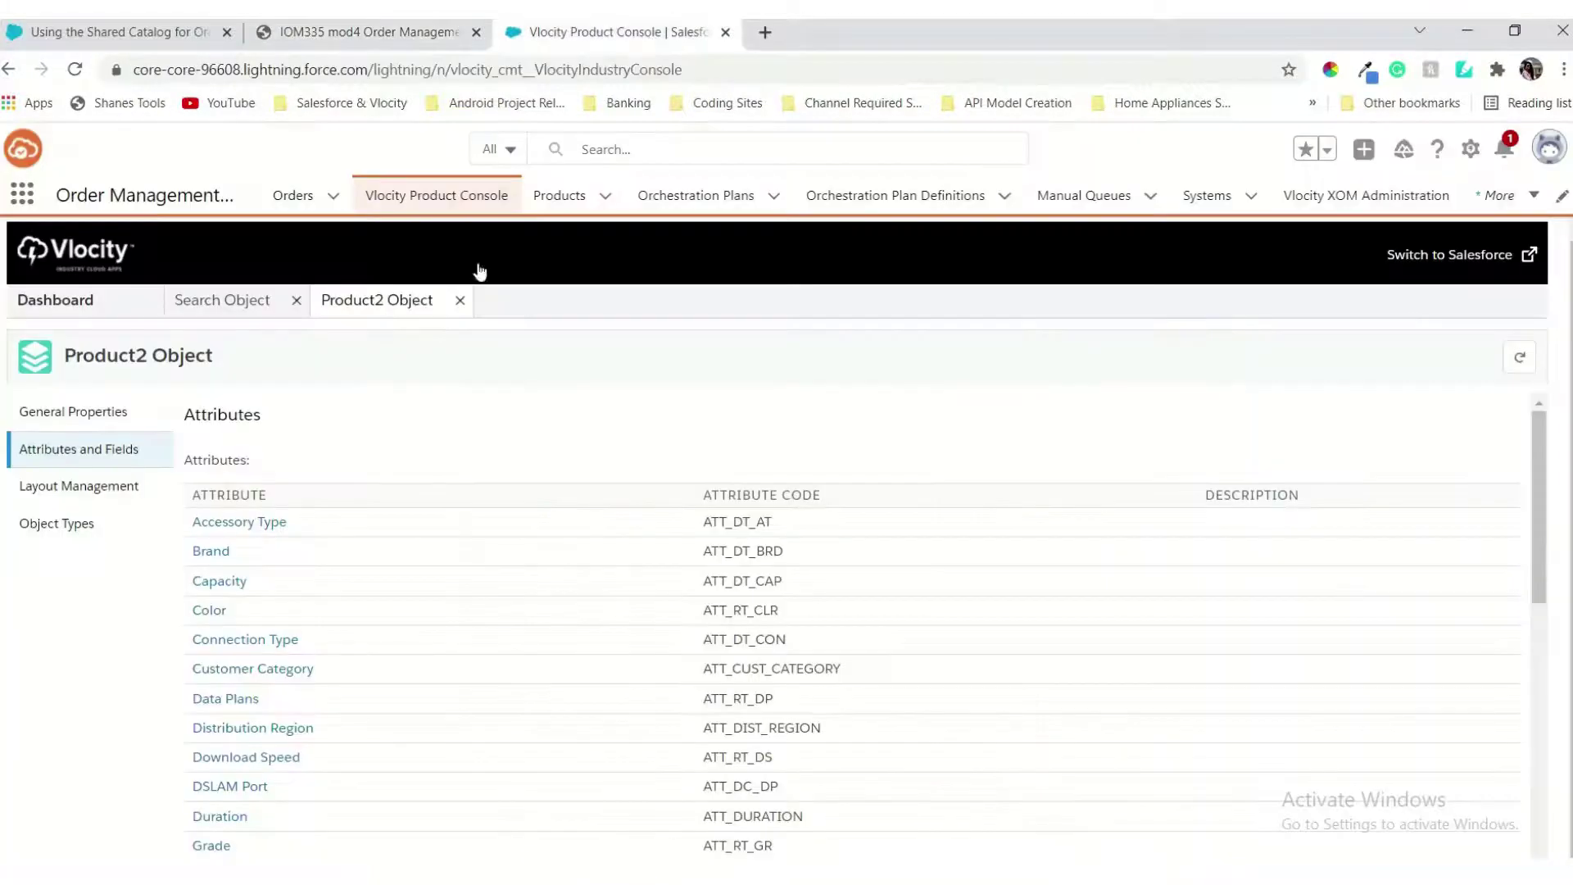
Step: Examine the Product2 Object's attribute list for a way to assign attributes and compare it with the guide's steps 12 and 13
{"action": "scroll", "coordinate": [371, 456], "scroll_direction": "down", "scroll_amount": 2}
{"action": "scroll", "coordinate": [323, 510], "scroll_direction": "up", "scroll_amount": 2}
{"action": "scroll", "coordinate": [769, 490], "scroll_direction": "down", "scroll_amount": 8}
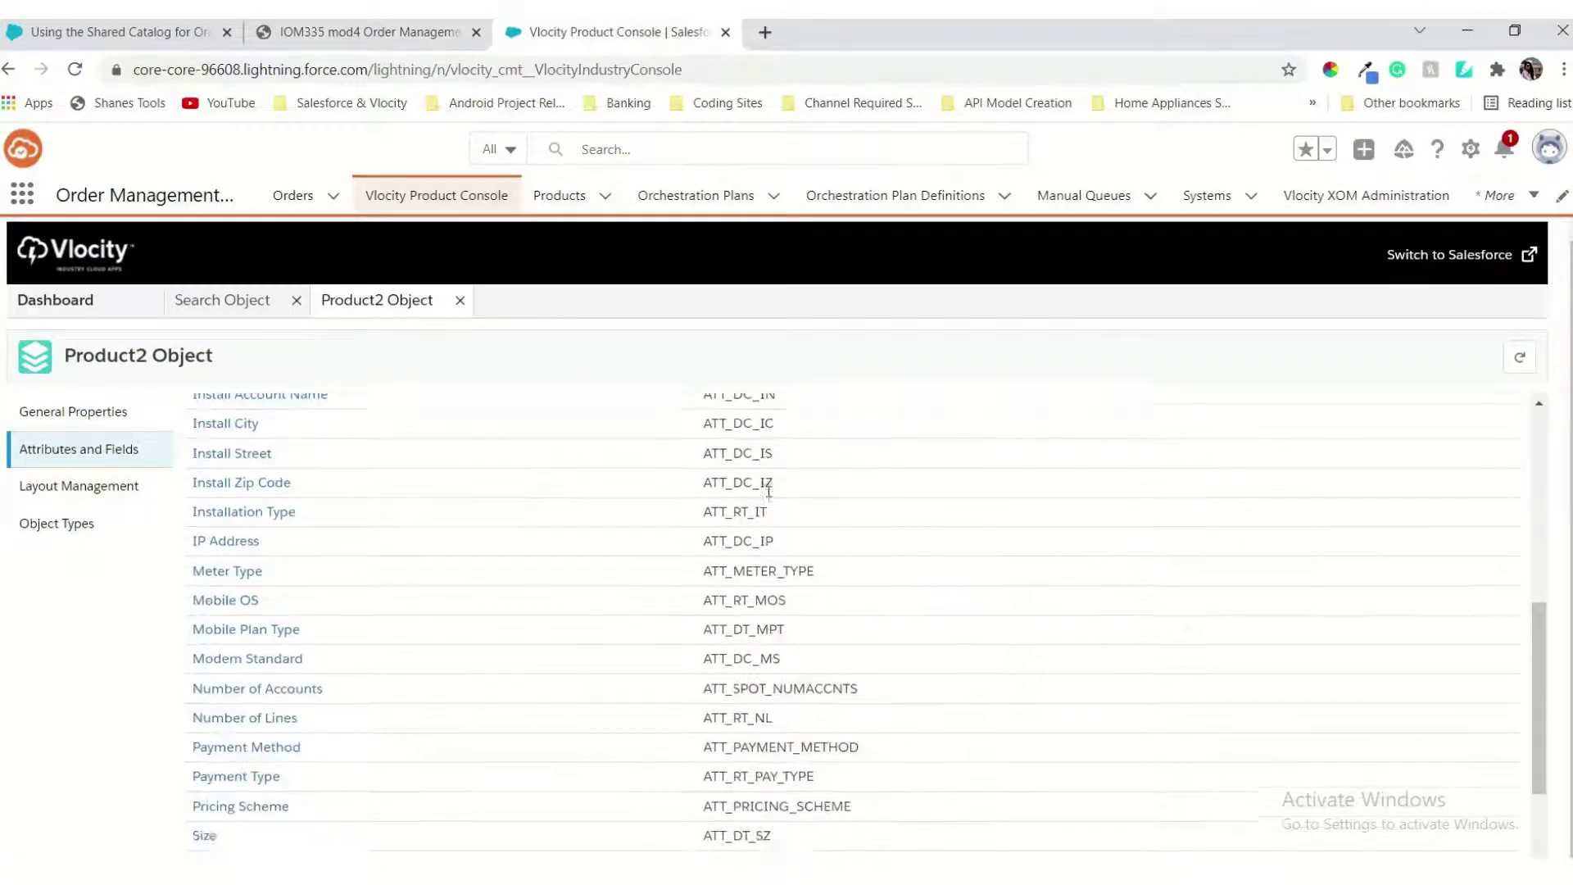
{"action": "scroll", "coordinate": [769, 490], "scroll_direction": "up", "scroll_amount": 8}
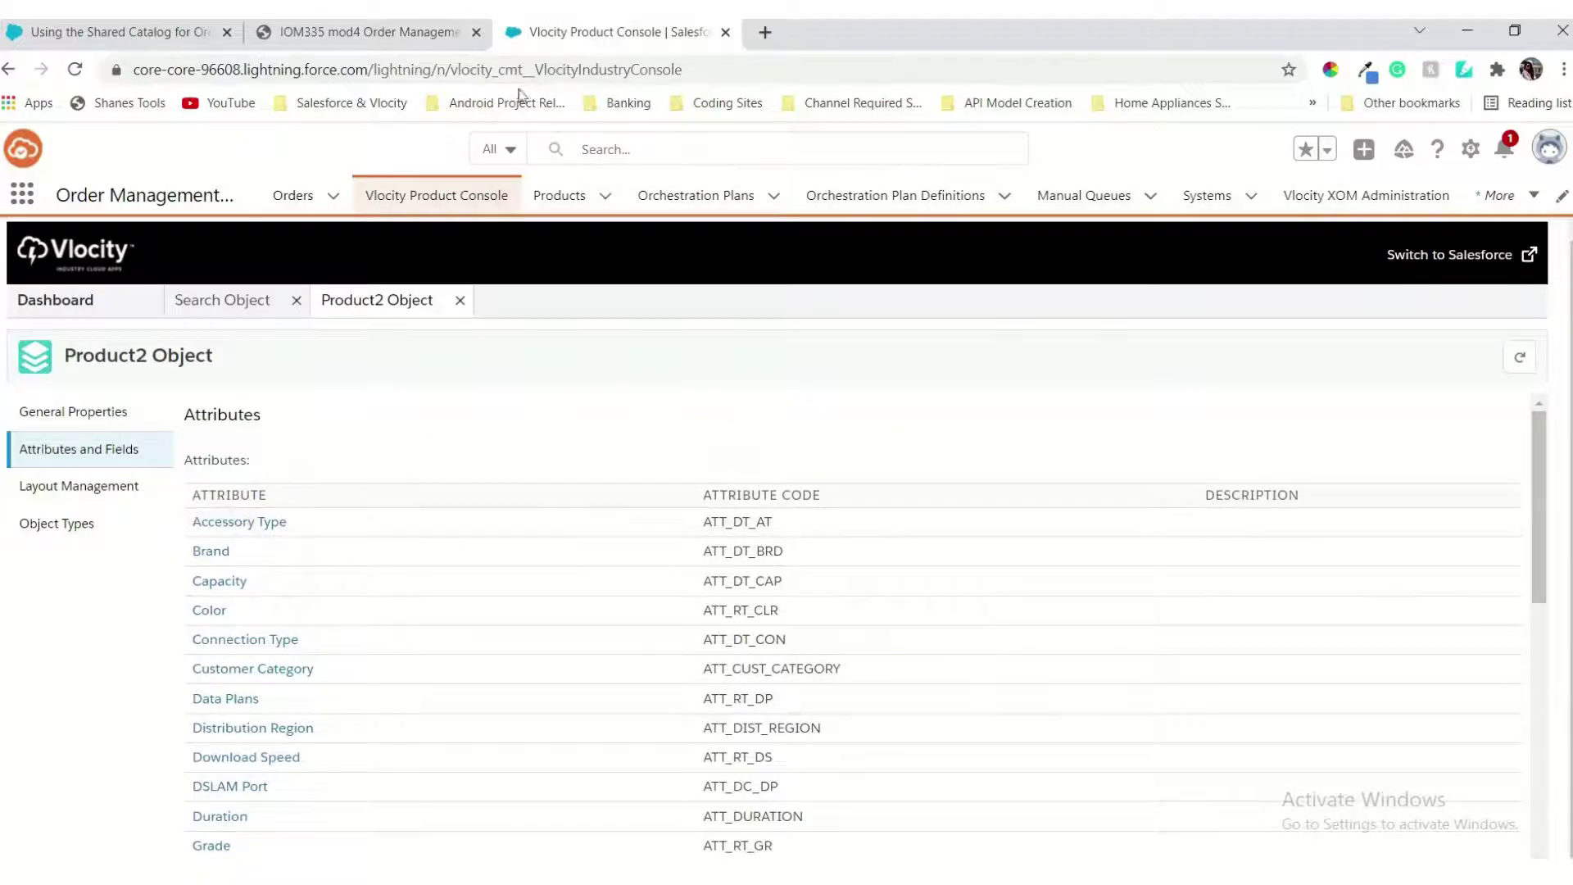
{"action": "left_click", "coordinate": [426, 41]}
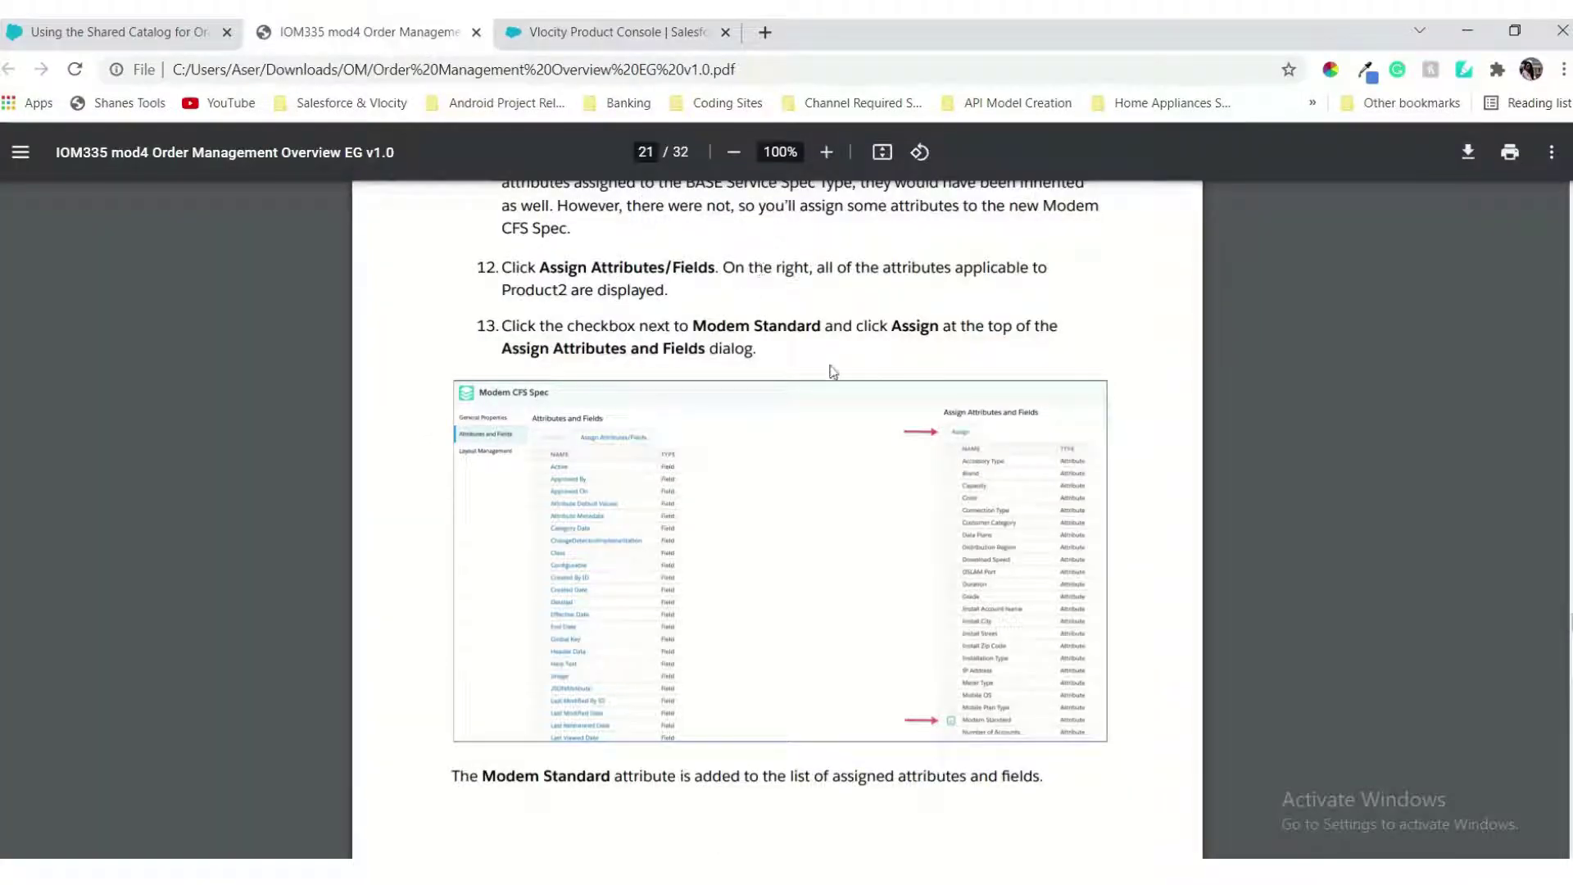
{"action": "left_click", "coordinate": [614, 33]}
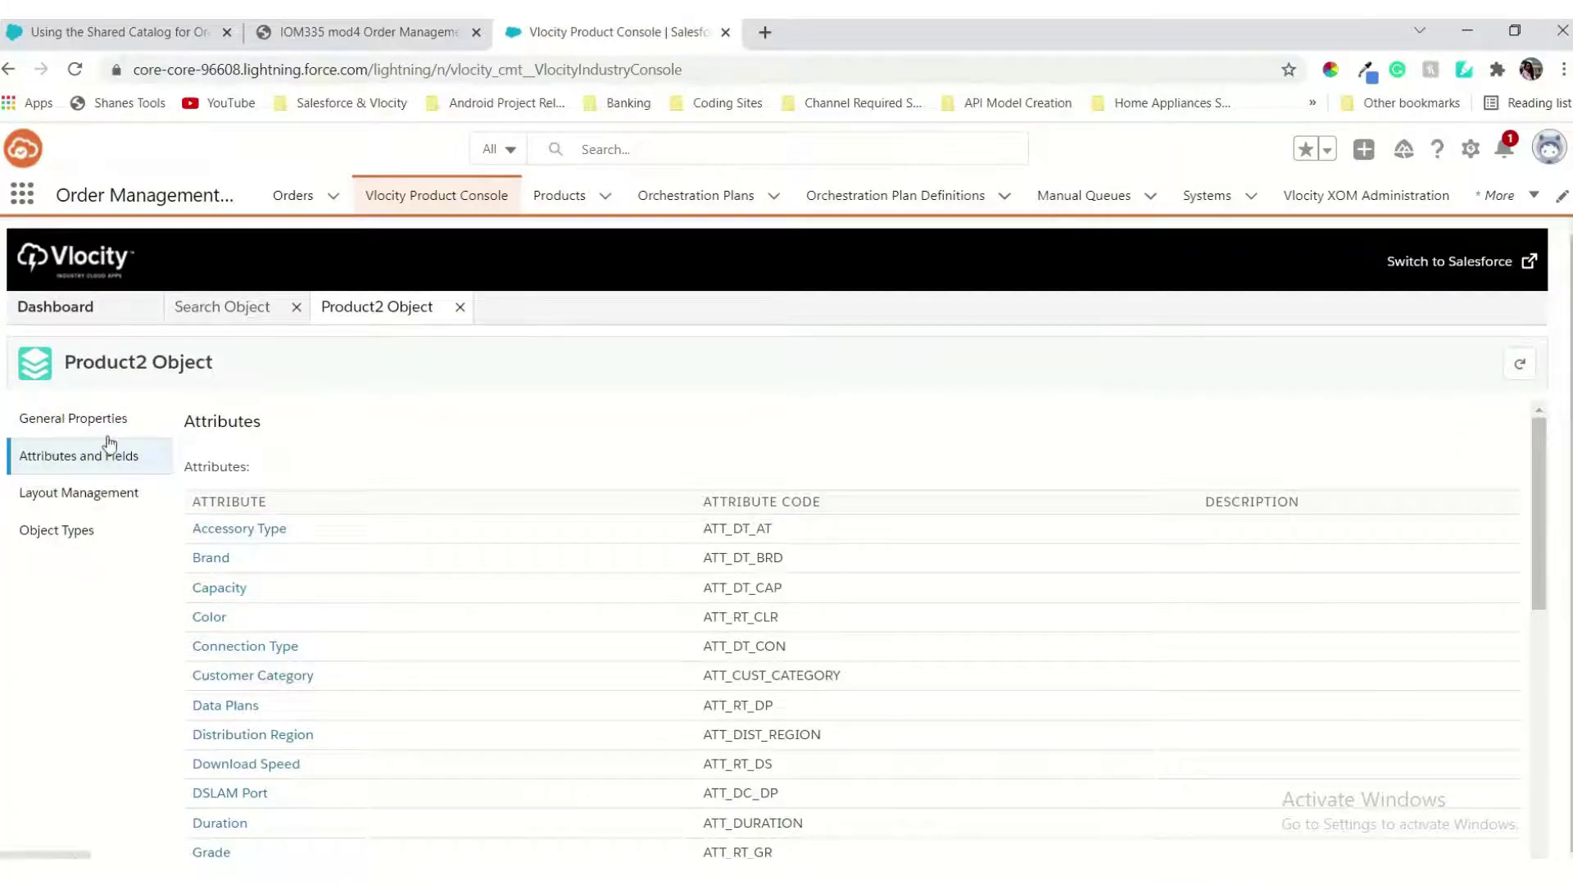
Step: Following the guide's steps 10 to 12, open Modem CFS Spec's Attributes and Fields and bring up the assignable attributes
{"action": "left_click", "coordinate": [365, 32]}
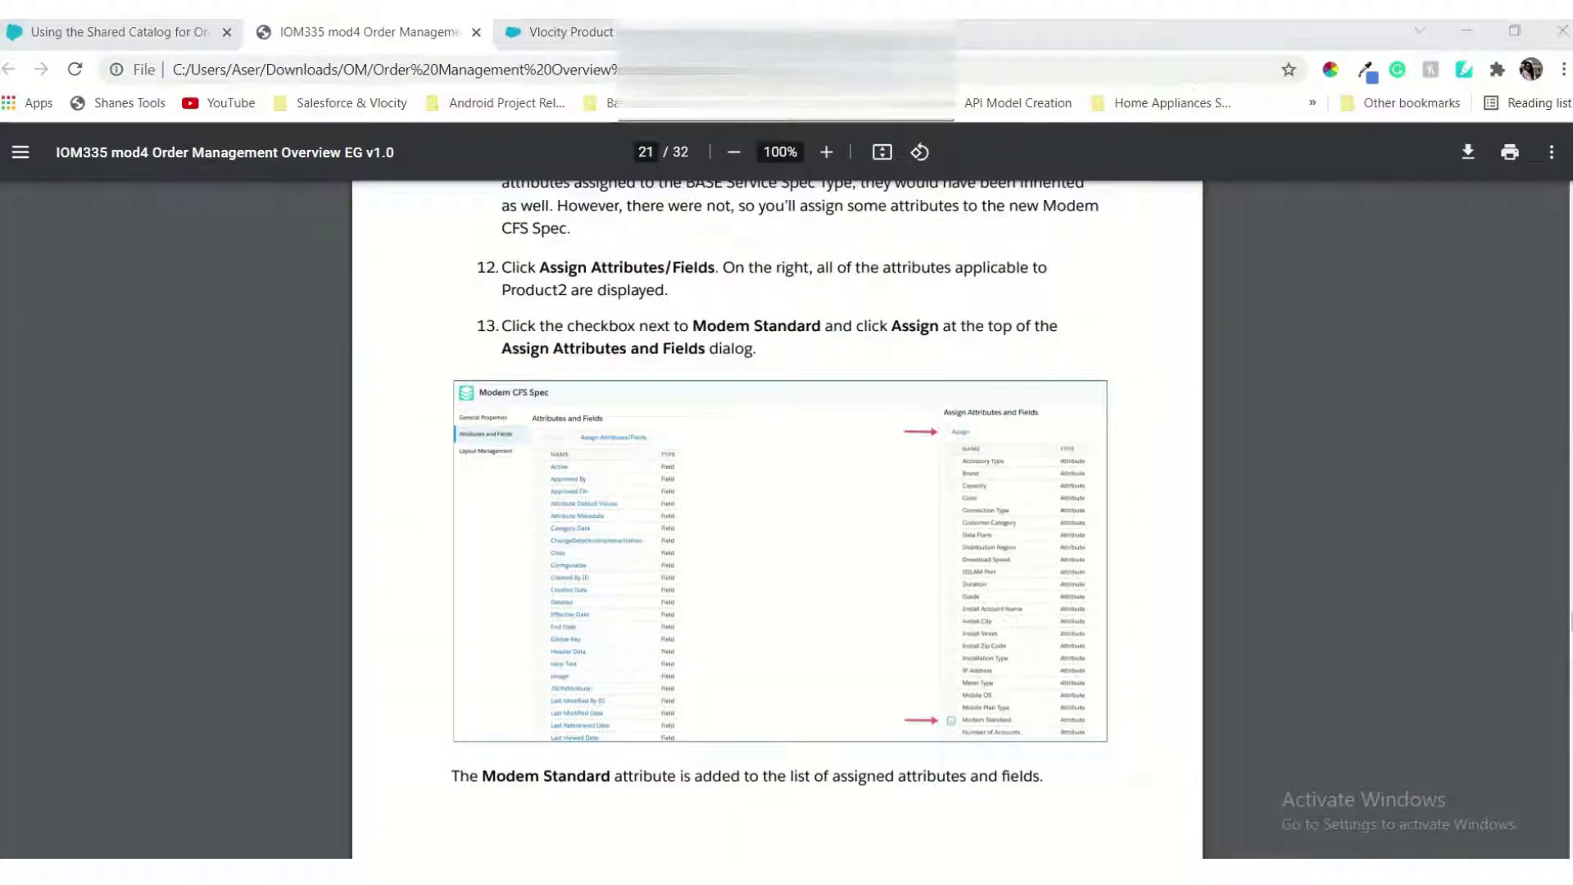
{"action": "scroll", "coordinate": [1049, 312], "scroll_direction": "up", "scroll_amount": 3}
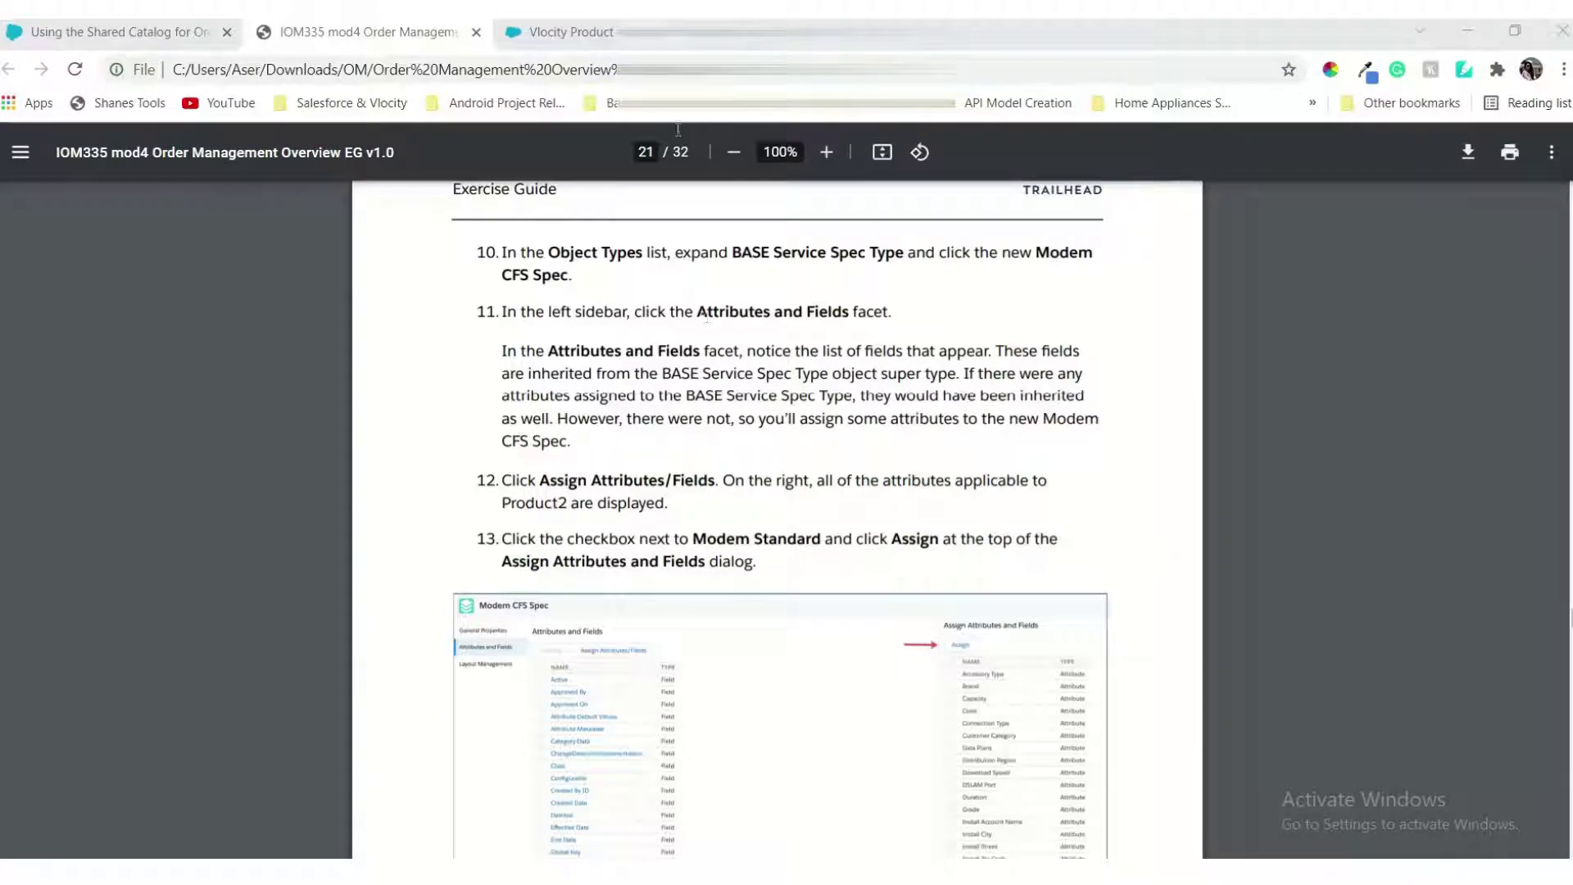
{"action": "left_click", "coordinate": [569, 32]}
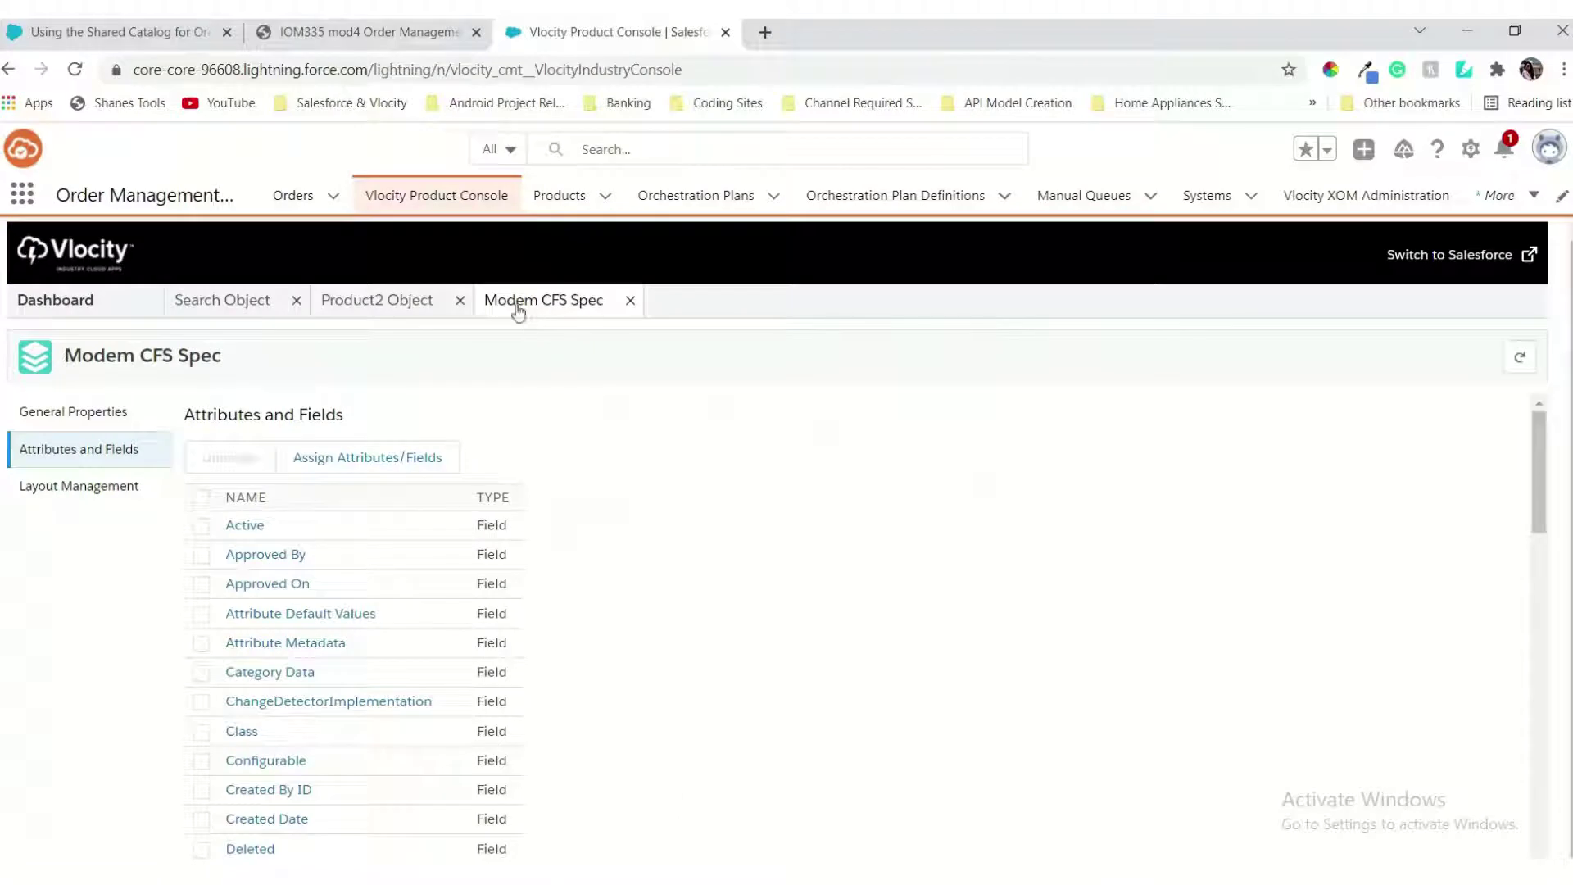
{"action": "left_click", "coordinate": [381, 472]}
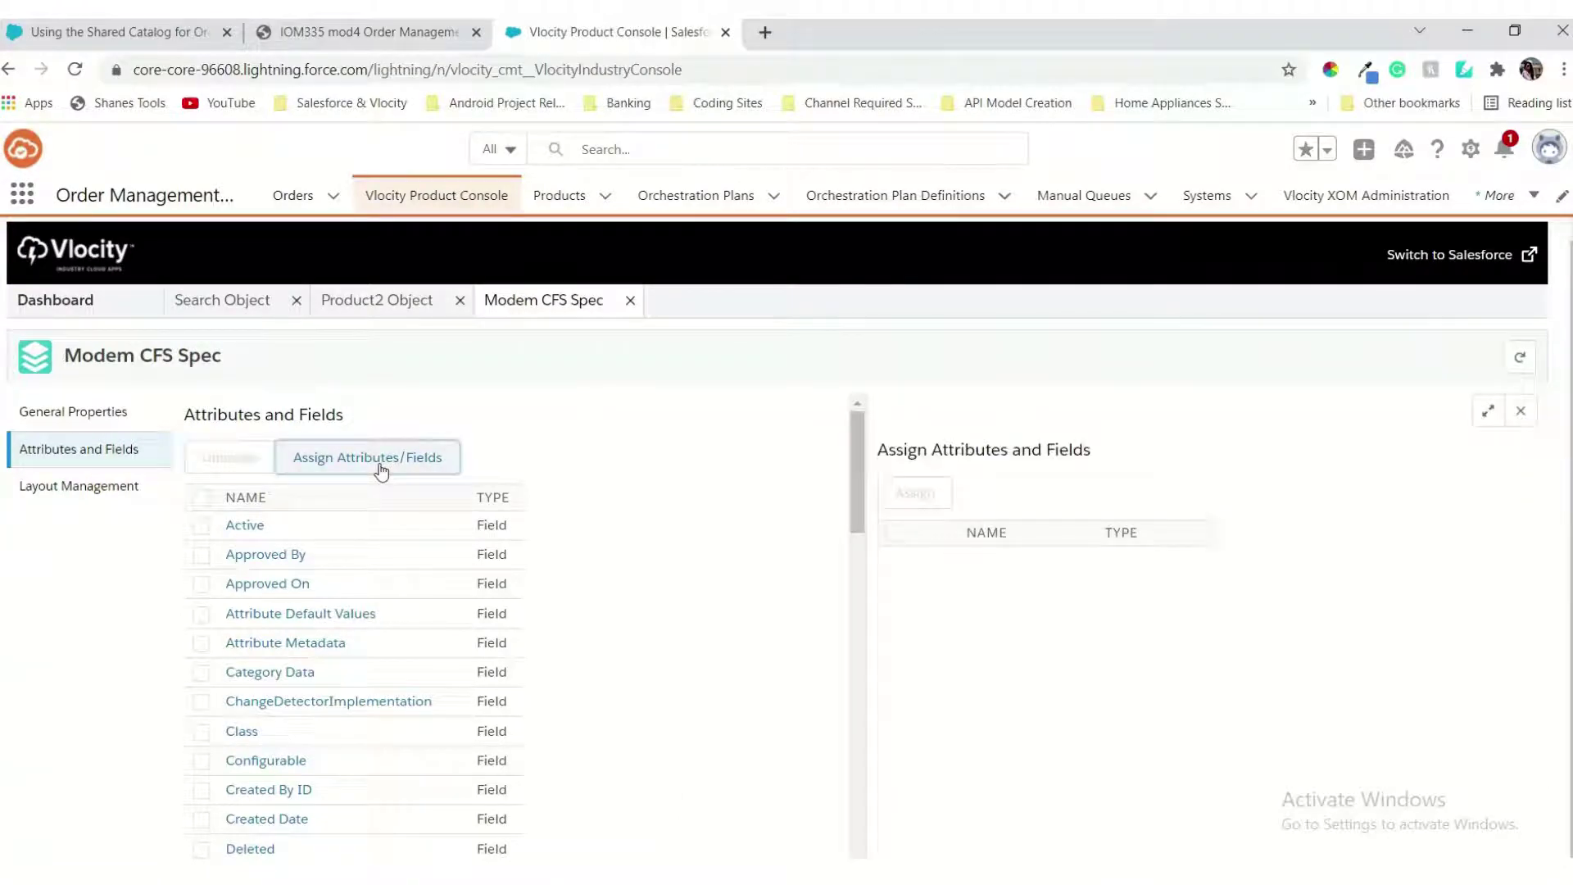
Step: Reread the guide's steps 12 and 13 and look through Modem CFS Spec's assignable attributes and current fields
{"action": "left_click", "coordinate": [395, 26]}
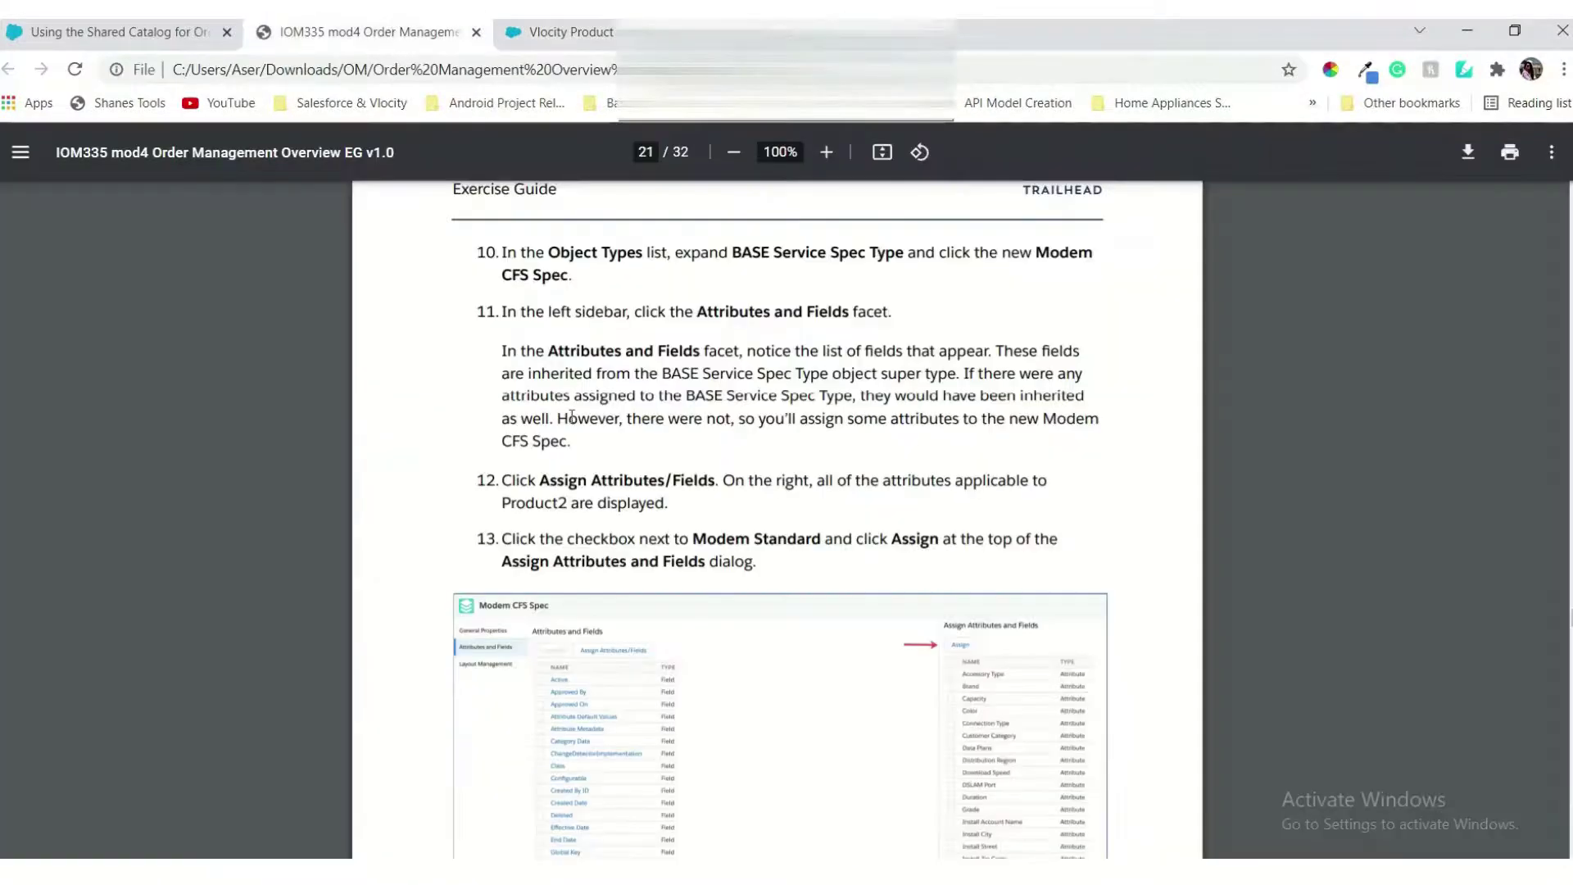
{"action": "scroll", "coordinate": [572, 415], "scroll_direction": "down", "scroll_amount": 3}
{"action": "scroll", "coordinate": [604, 481], "scroll_direction": "up", "scroll_amount": 2}
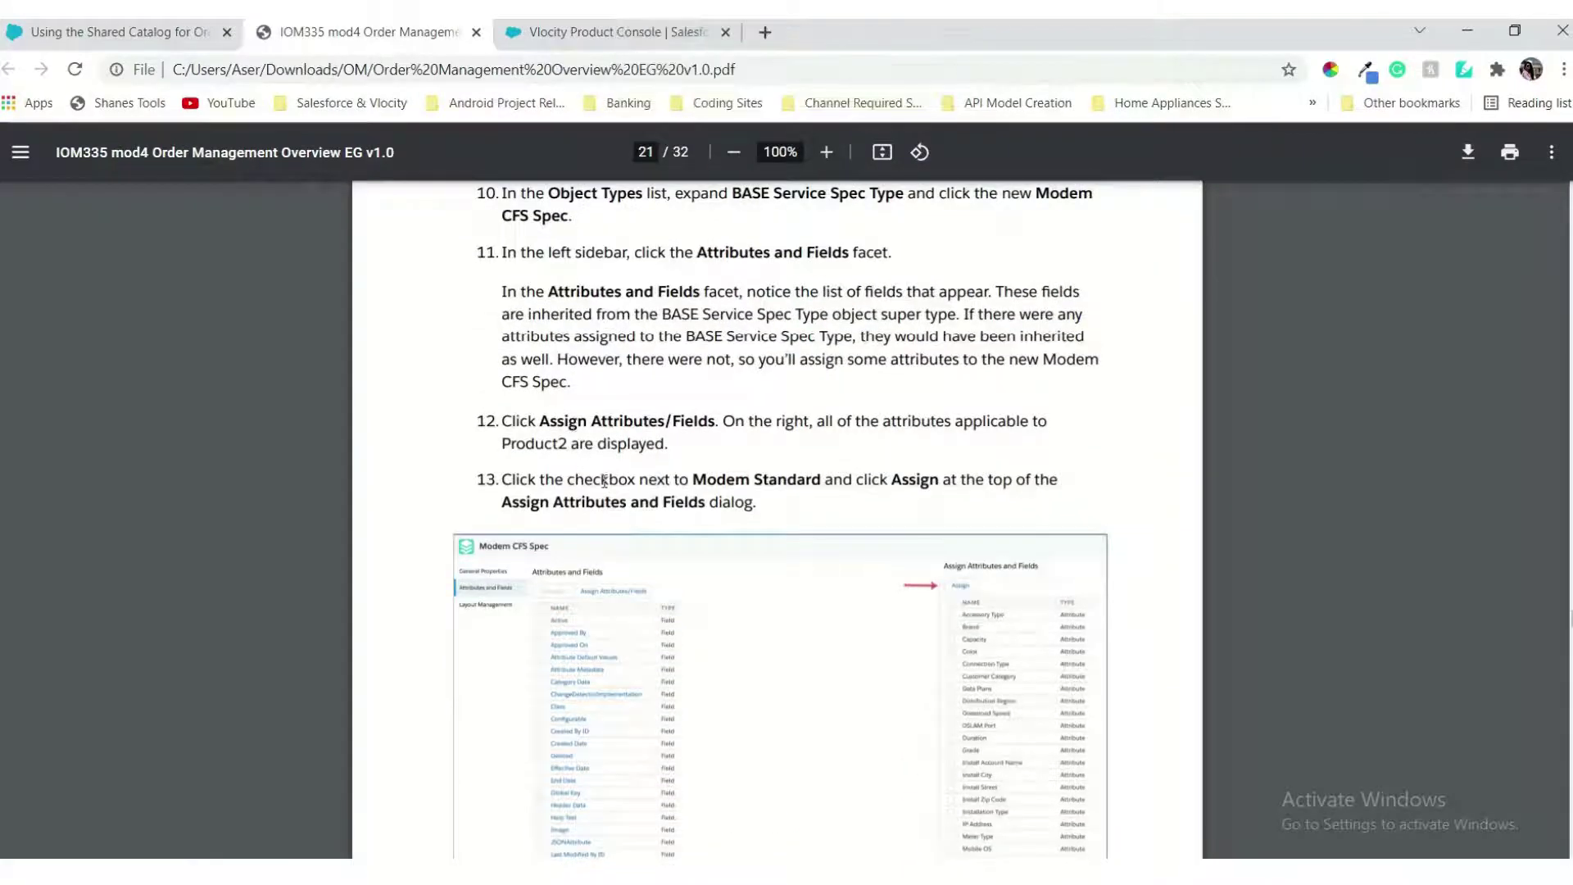
{"action": "scroll", "coordinate": [604, 481], "scroll_direction": "down", "scroll_amount": 1}
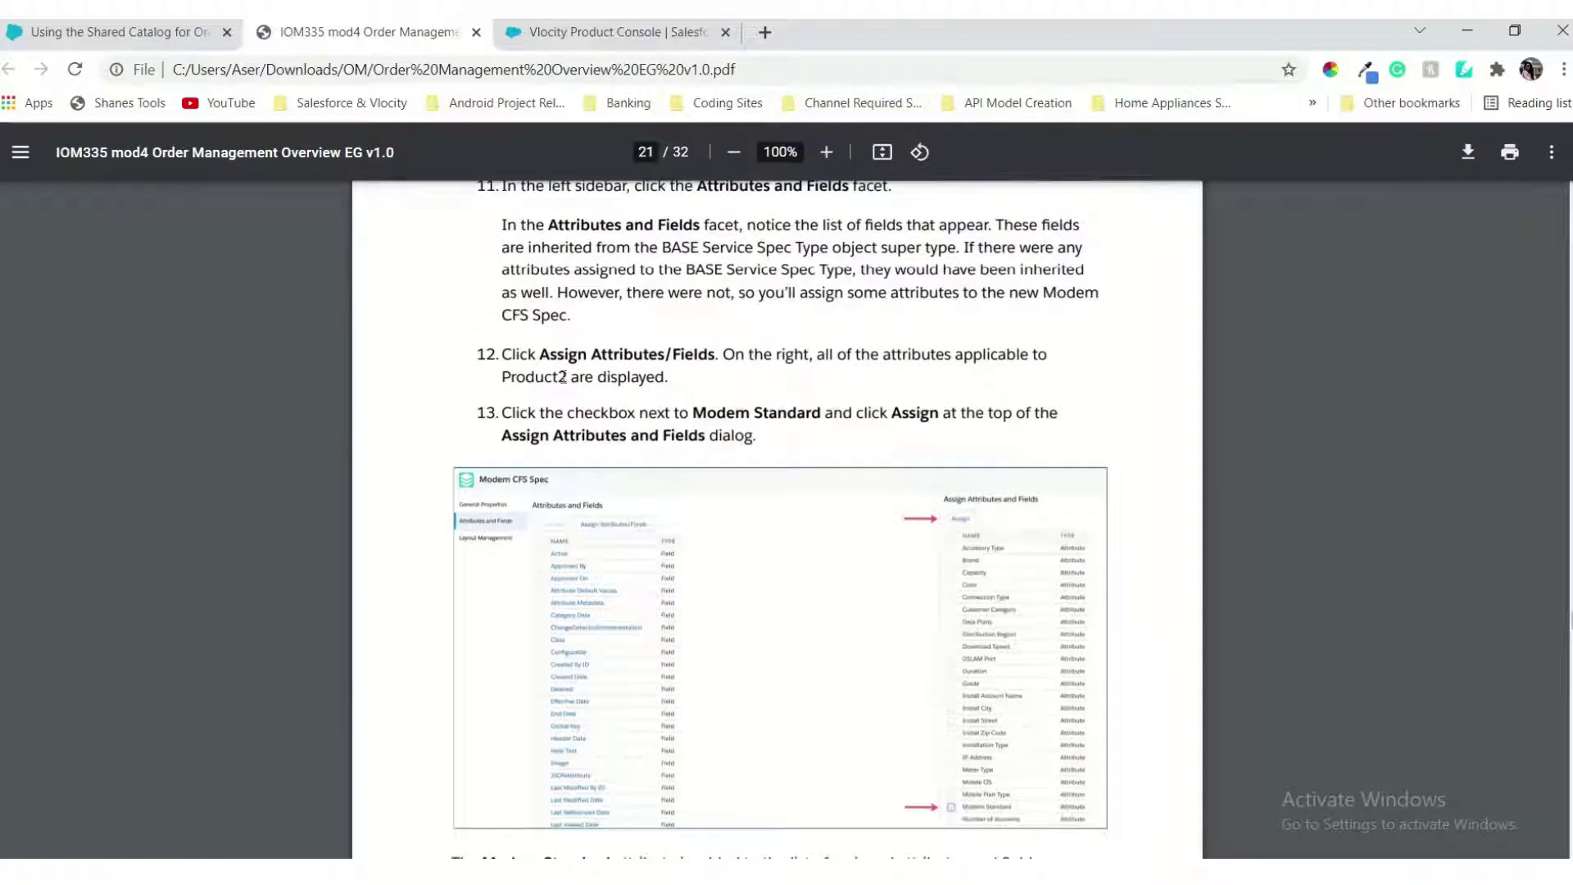
{"action": "left_click", "coordinate": [567, 43]}
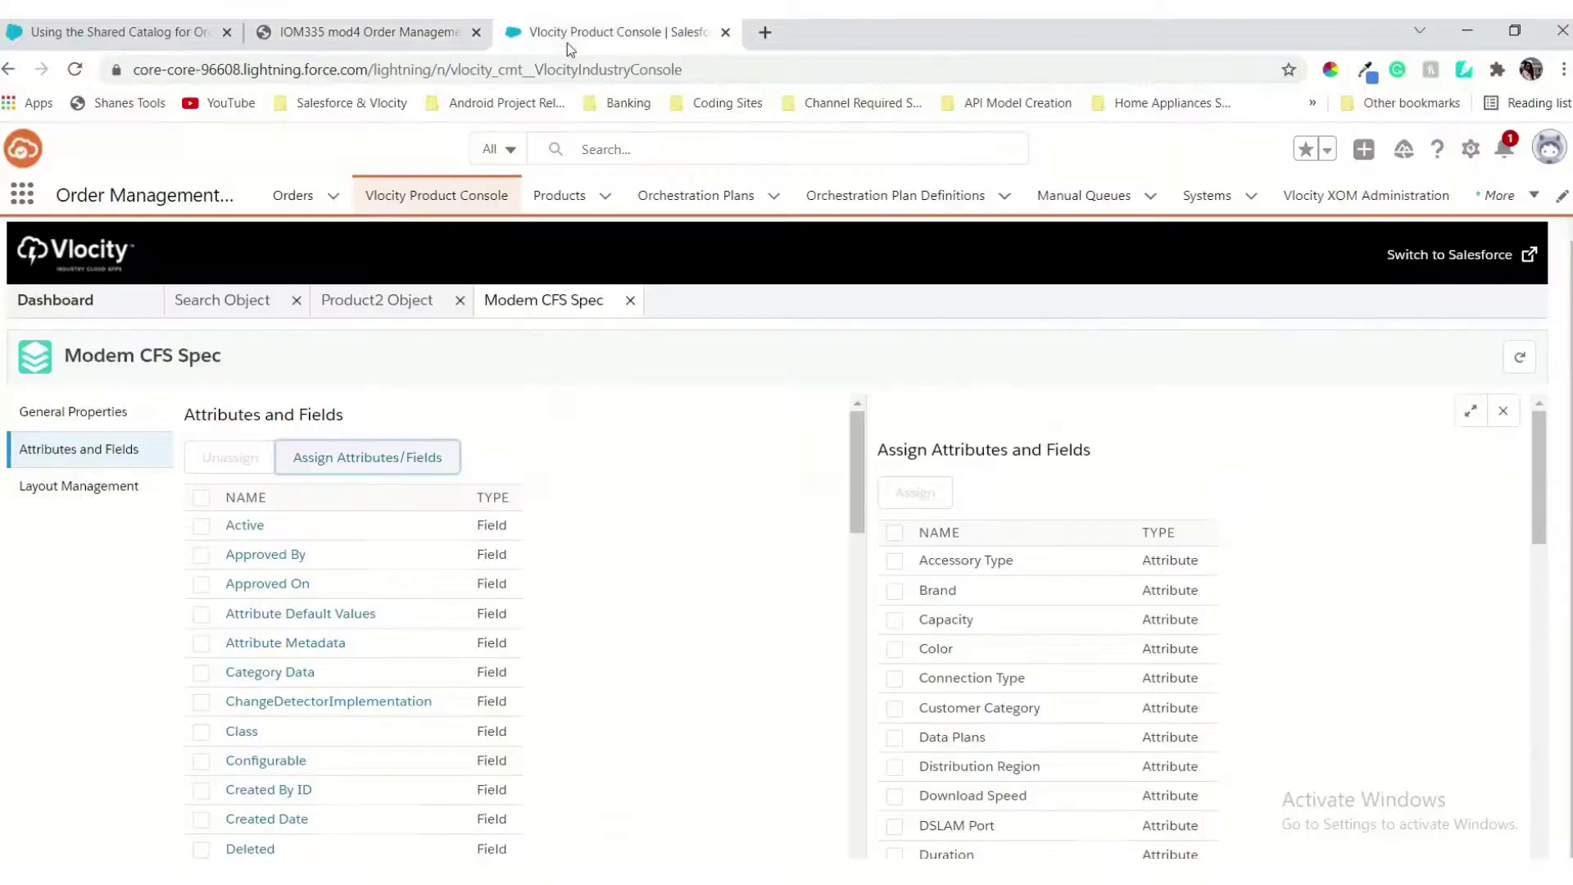
{"action": "scroll", "coordinate": [1002, 580], "scroll_direction": "down", "scroll_amount": 6}
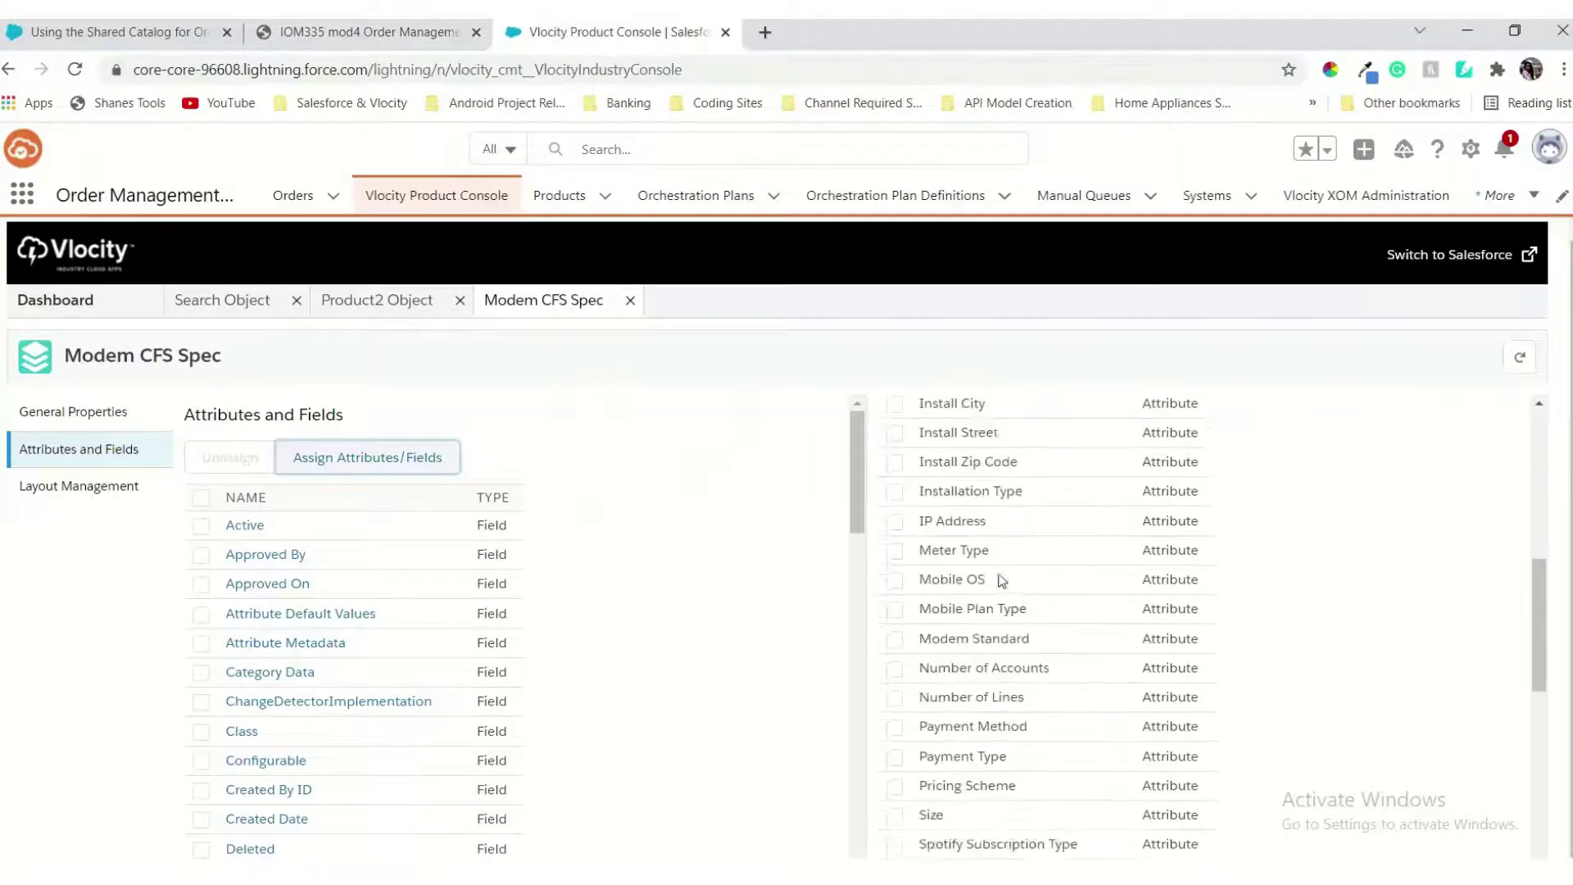
{"action": "scroll", "coordinate": [1001, 580], "scroll_direction": "down", "scroll_amount": 7}
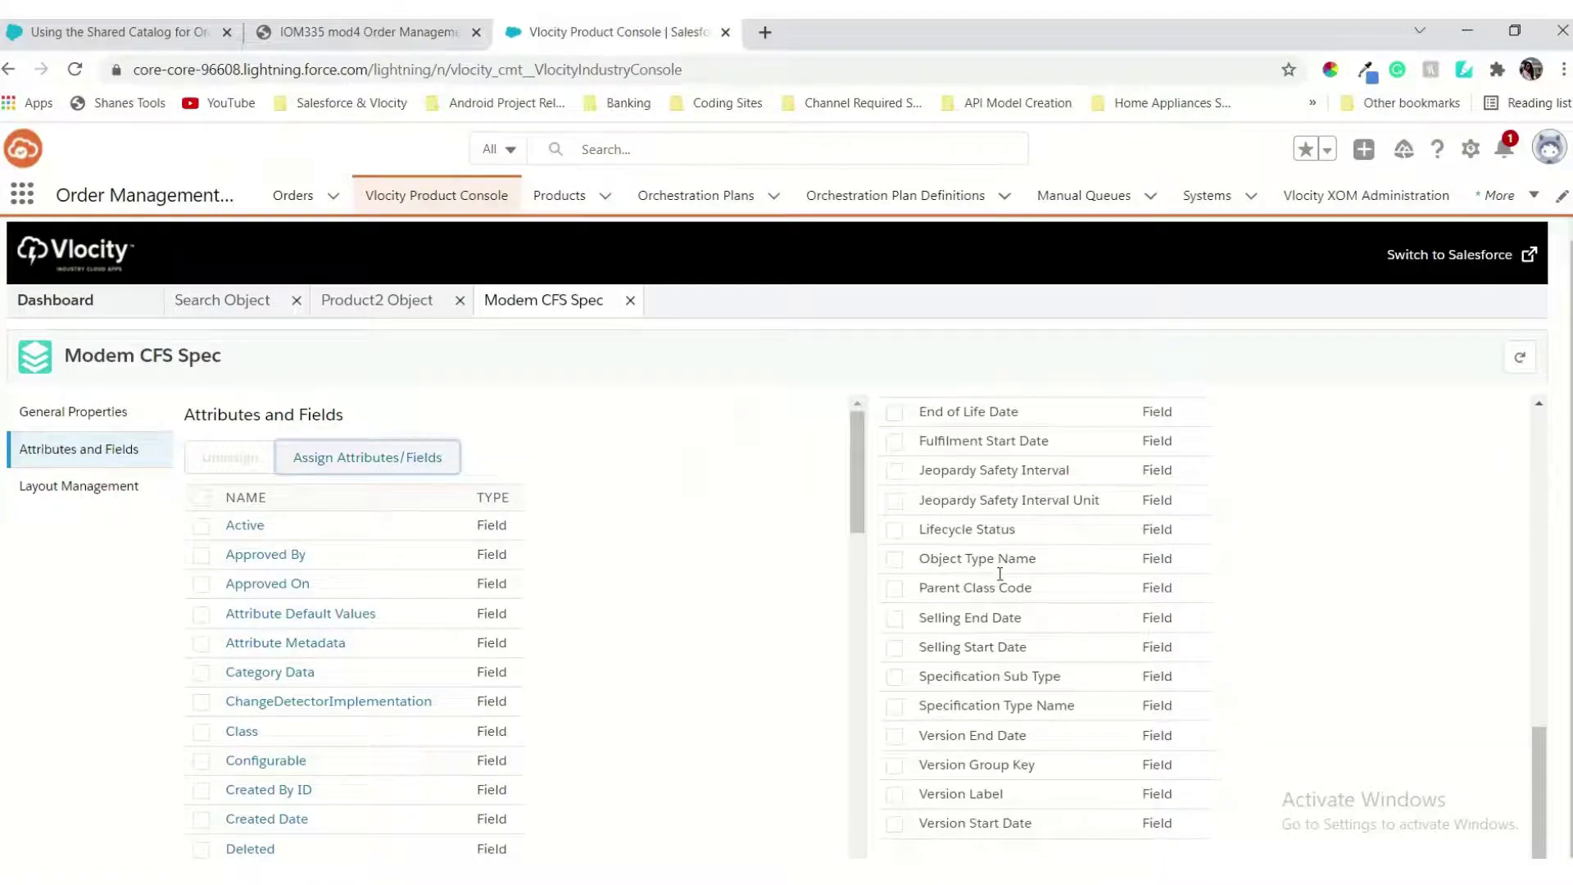
{"action": "scroll", "coordinate": [591, 668], "scroll_direction": "down", "scroll_amount": 5}
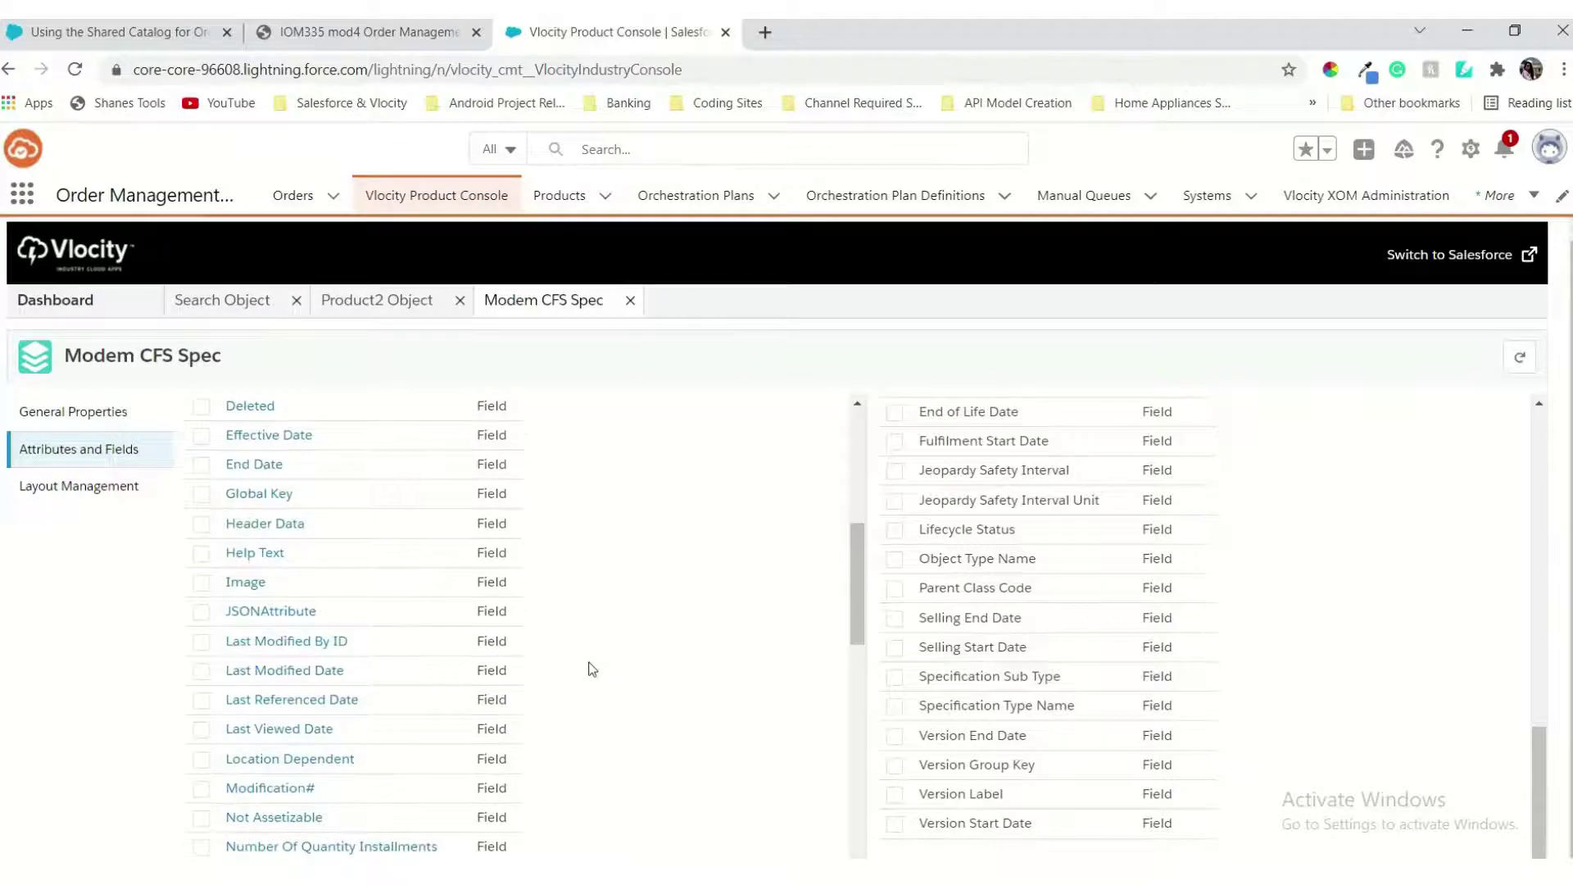
Step: Assign the Modem Standard attribute to Modem CFS Spec as described in the guide's step 13
{"action": "left_click", "coordinate": [369, 32]}
{"action": "scroll", "coordinate": [588, 469], "scroll_direction": "down", "scroll_amount": 2}
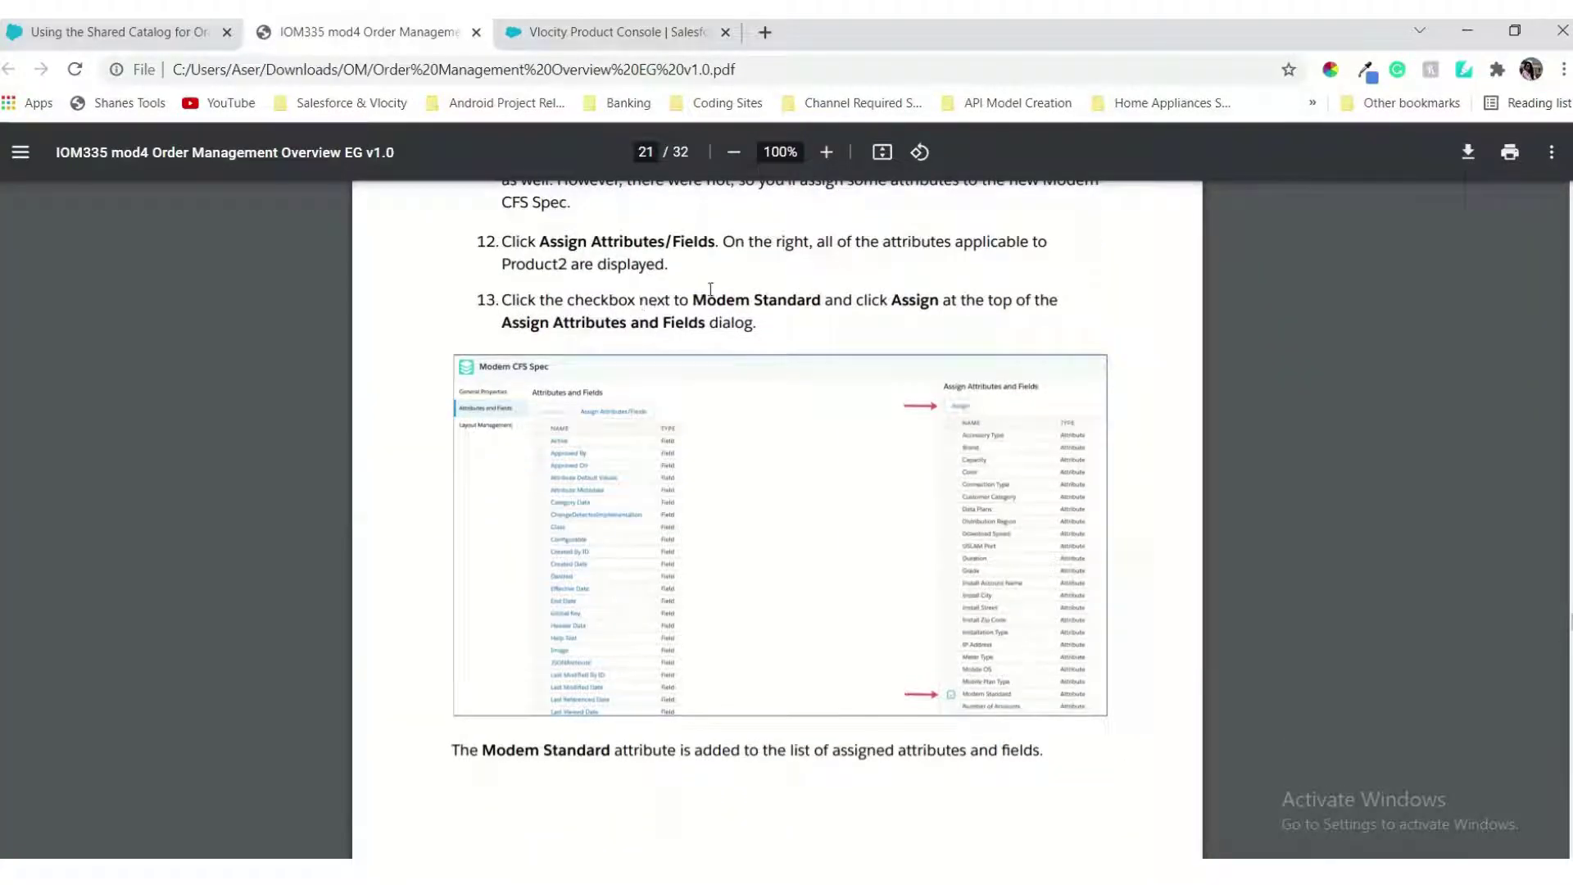
{"action": "left_click", "coordinate": [650, 33]}
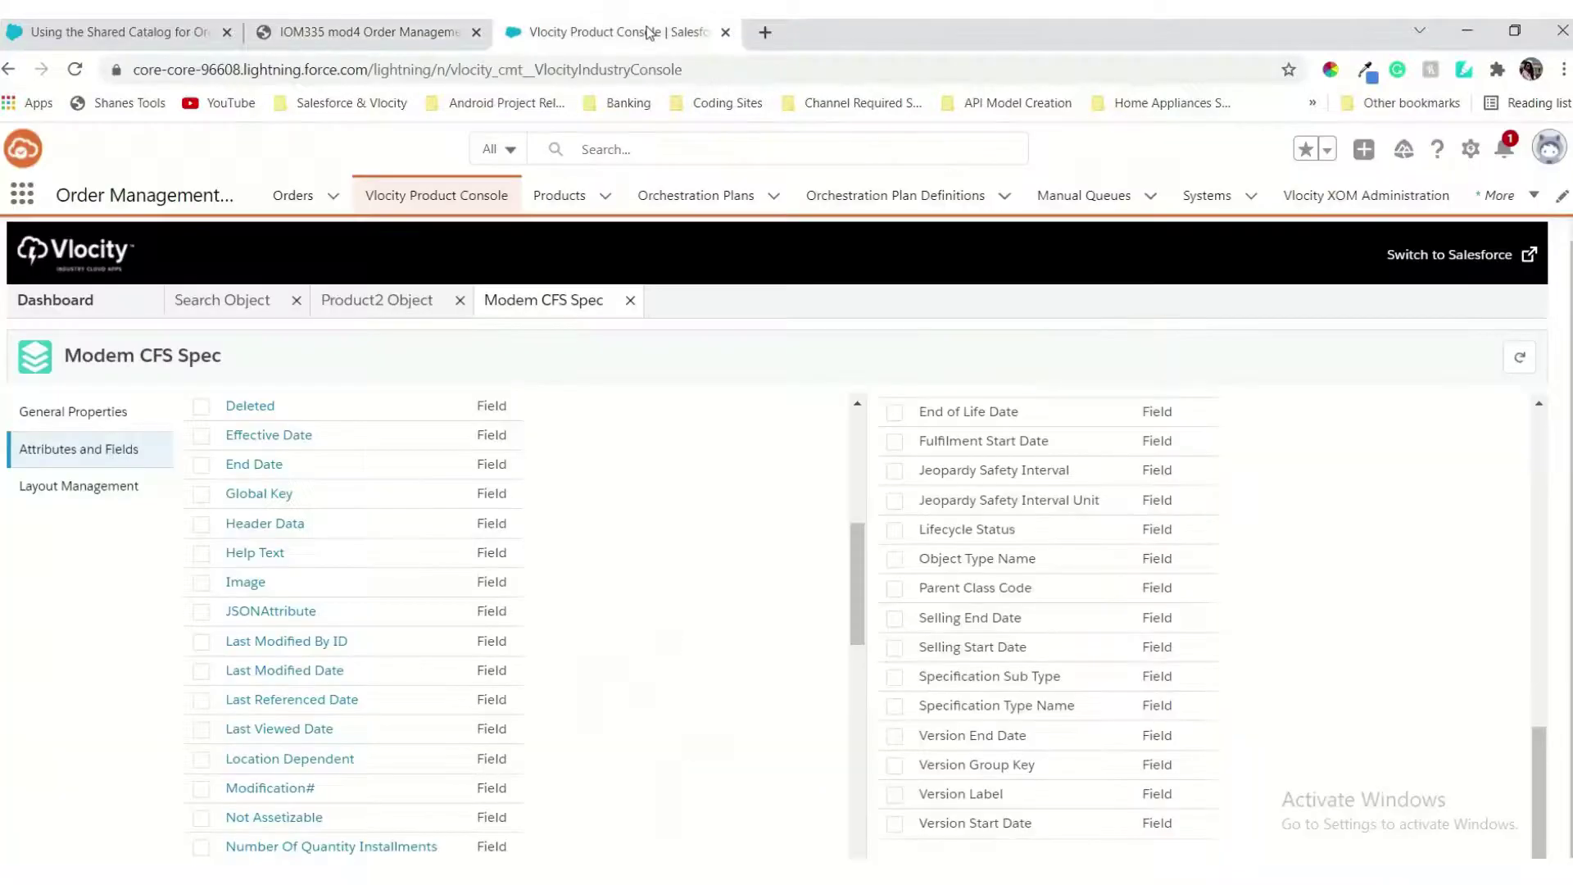
{"action": "scroll", "coordinate": [1063, 596], "scroll_direction": "up", "scroll_amount": 5}
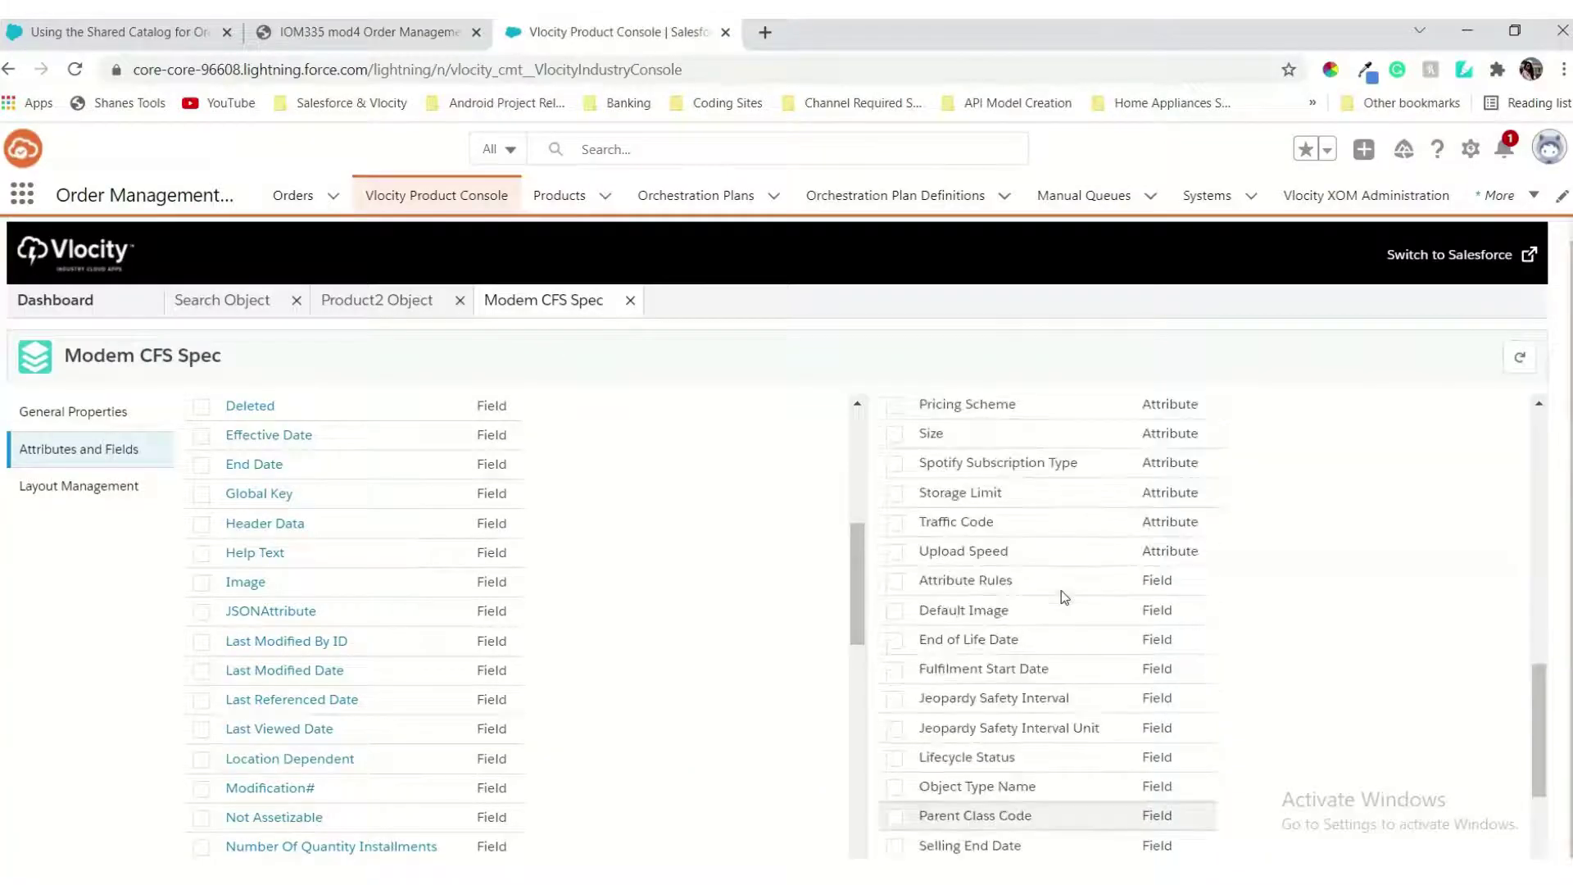
{"action": "scroll", "coordinate": [1031, 484], "scroll_direction": "up", "scroll_amount": 2}
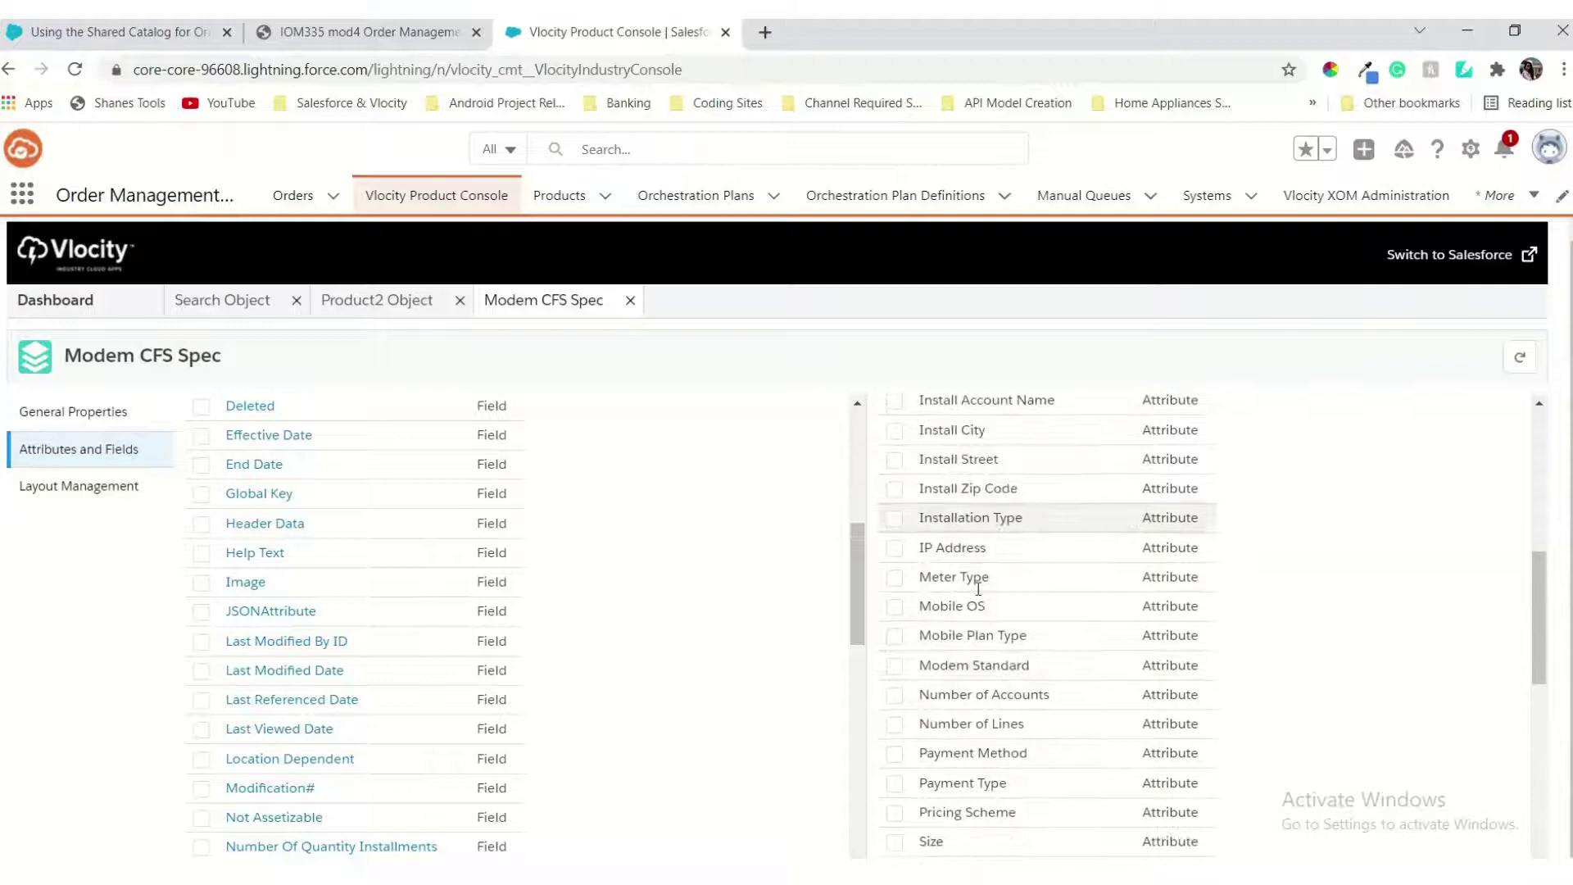
{"action": "left_click", "coordinate": [896, 667]}
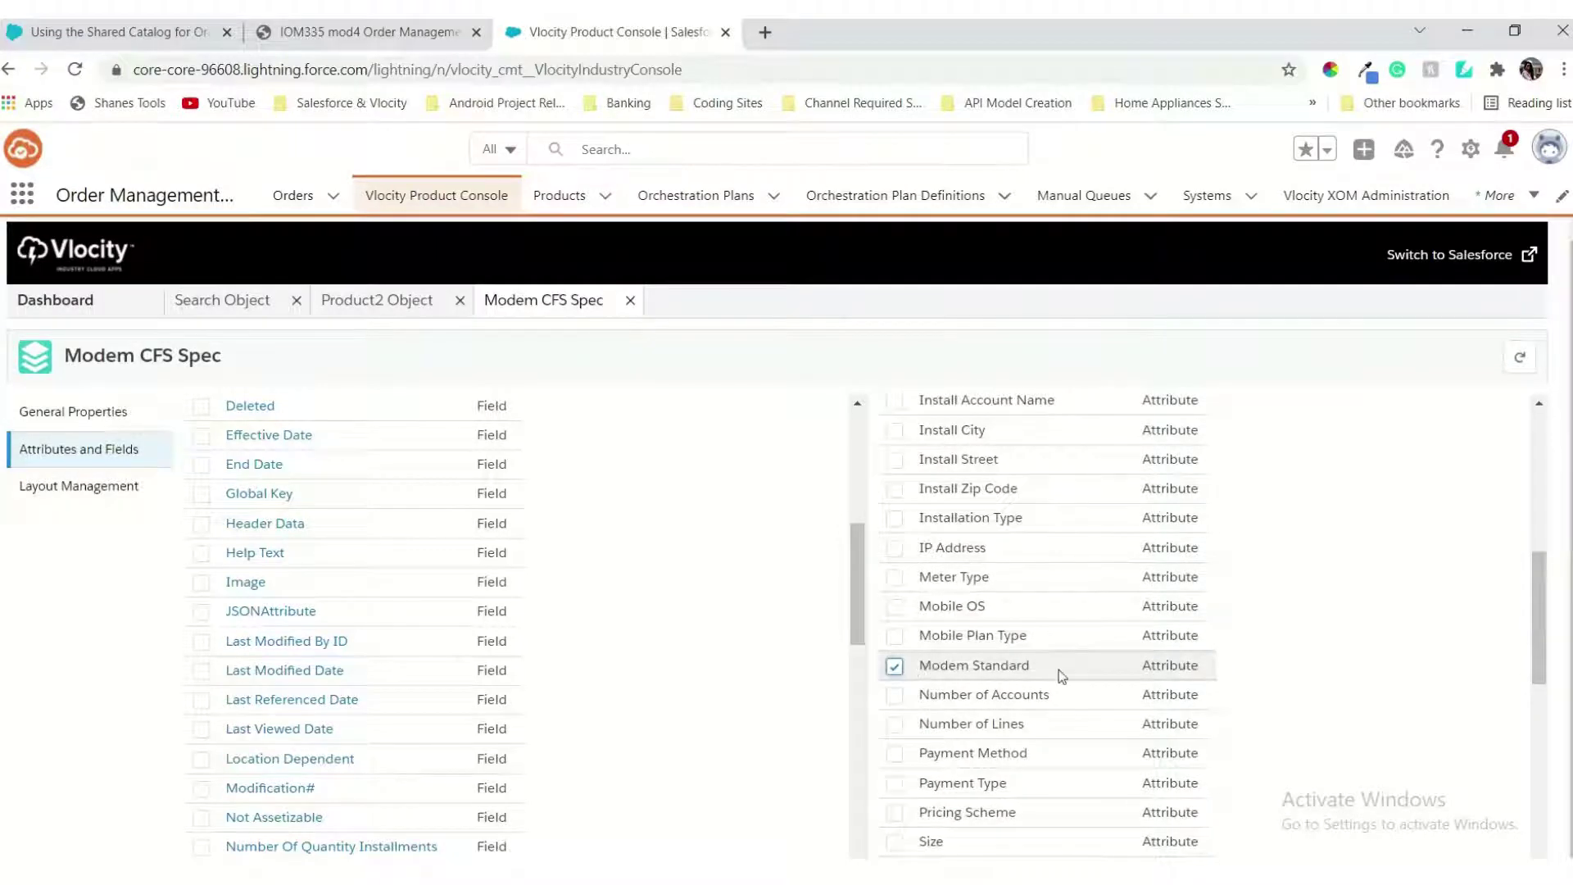
{"action": "scroll", "coordinate": [1060, 670], "scroll_direction": "up", "scroll_amount": 10}
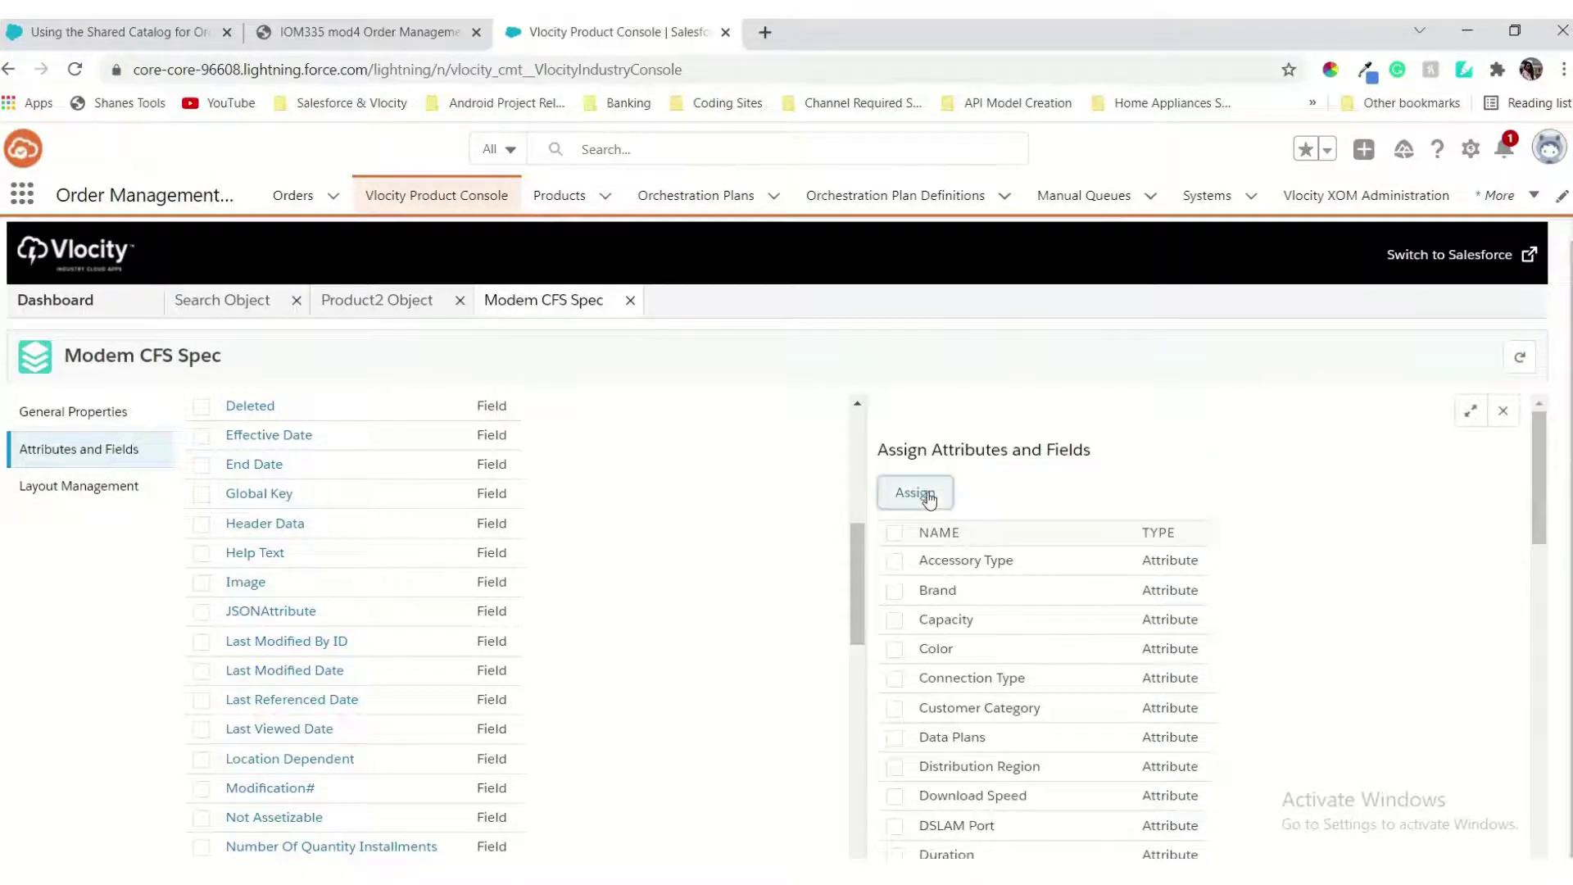
Step: Read on to the guide's step 14 and check Modem CFS Spec's attribute list for Modem Standard
{"action": "left_click", "coordinate": [379, 31]}
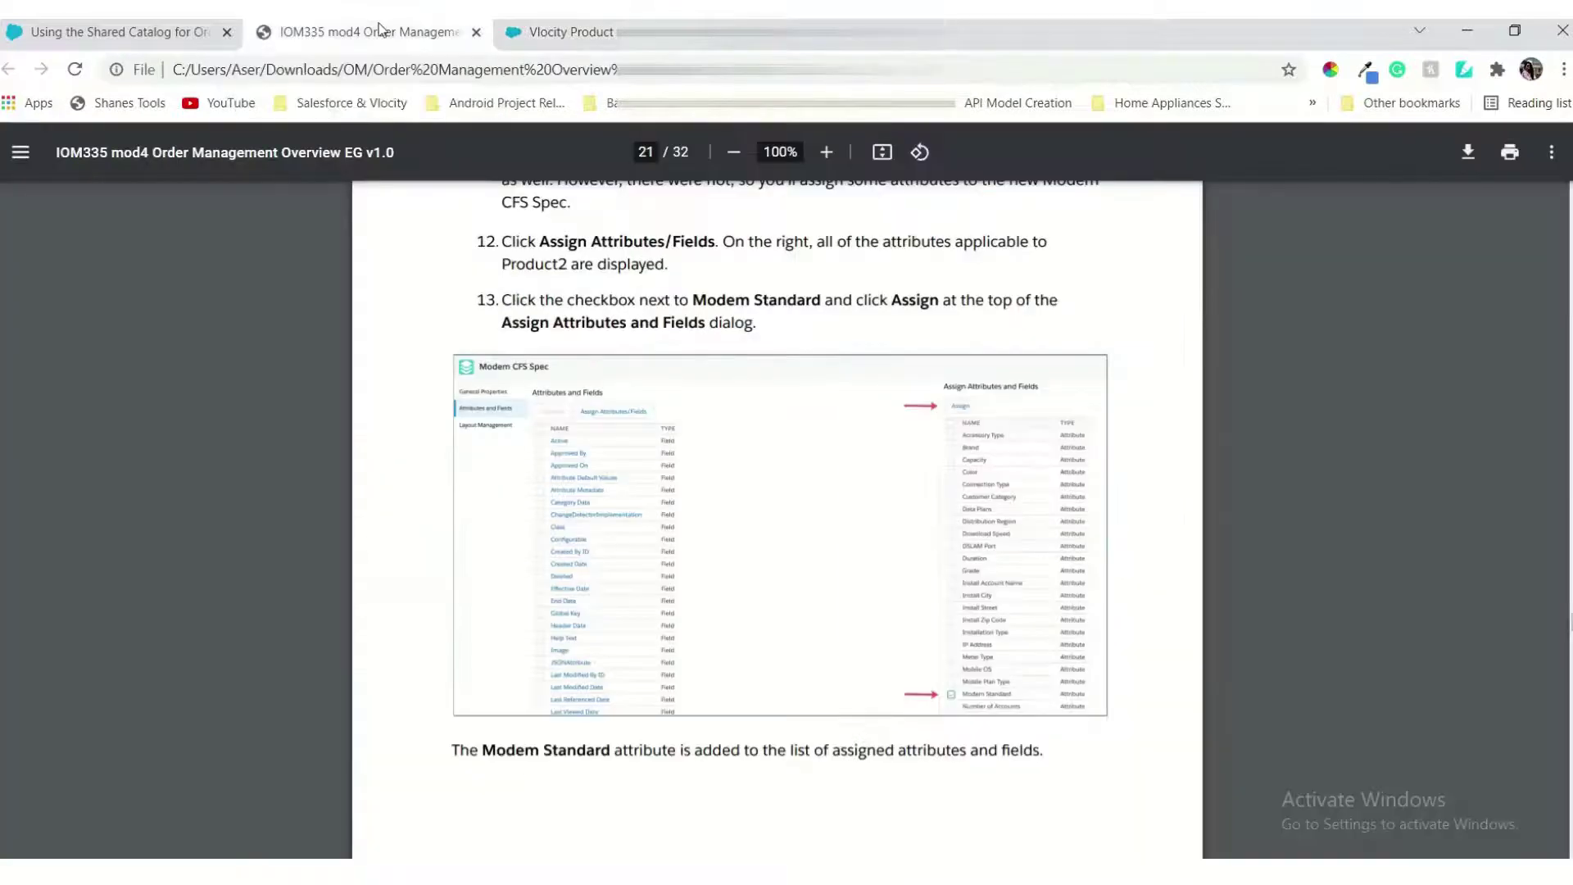
{"action": "scroll", "coordinate": [665, 521], "scroll_direction": "down", "scroll_amount": 5}
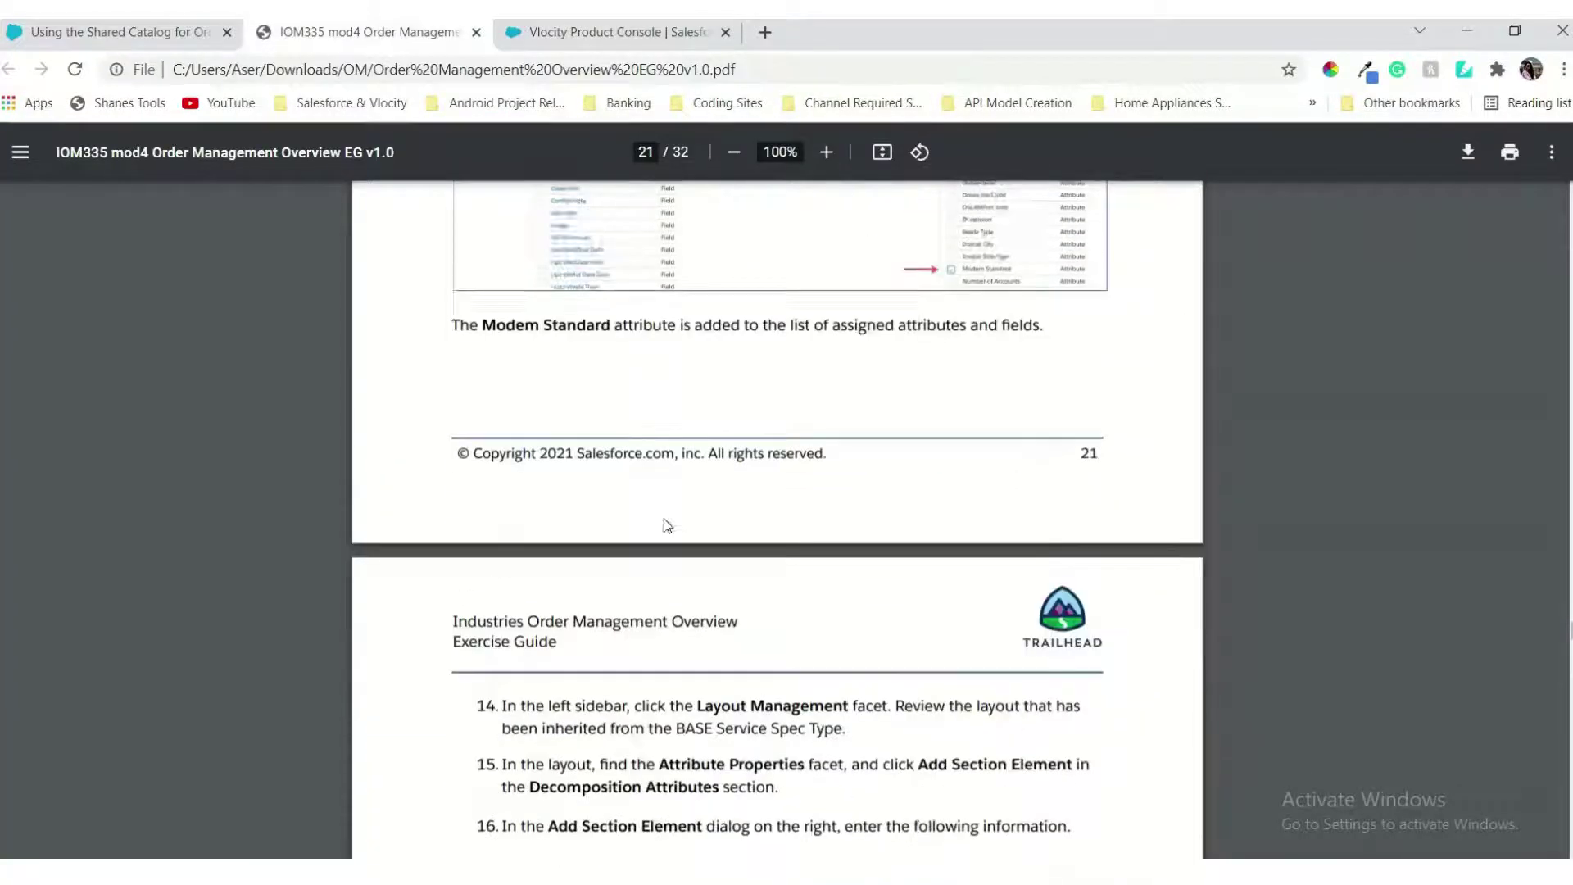
{"action": "scroll", "coordinate": [664, 519], "scroll_direction": "down", "scroll_amount": 2}
{"action": "left_click", "coordinate": [631, 31]}
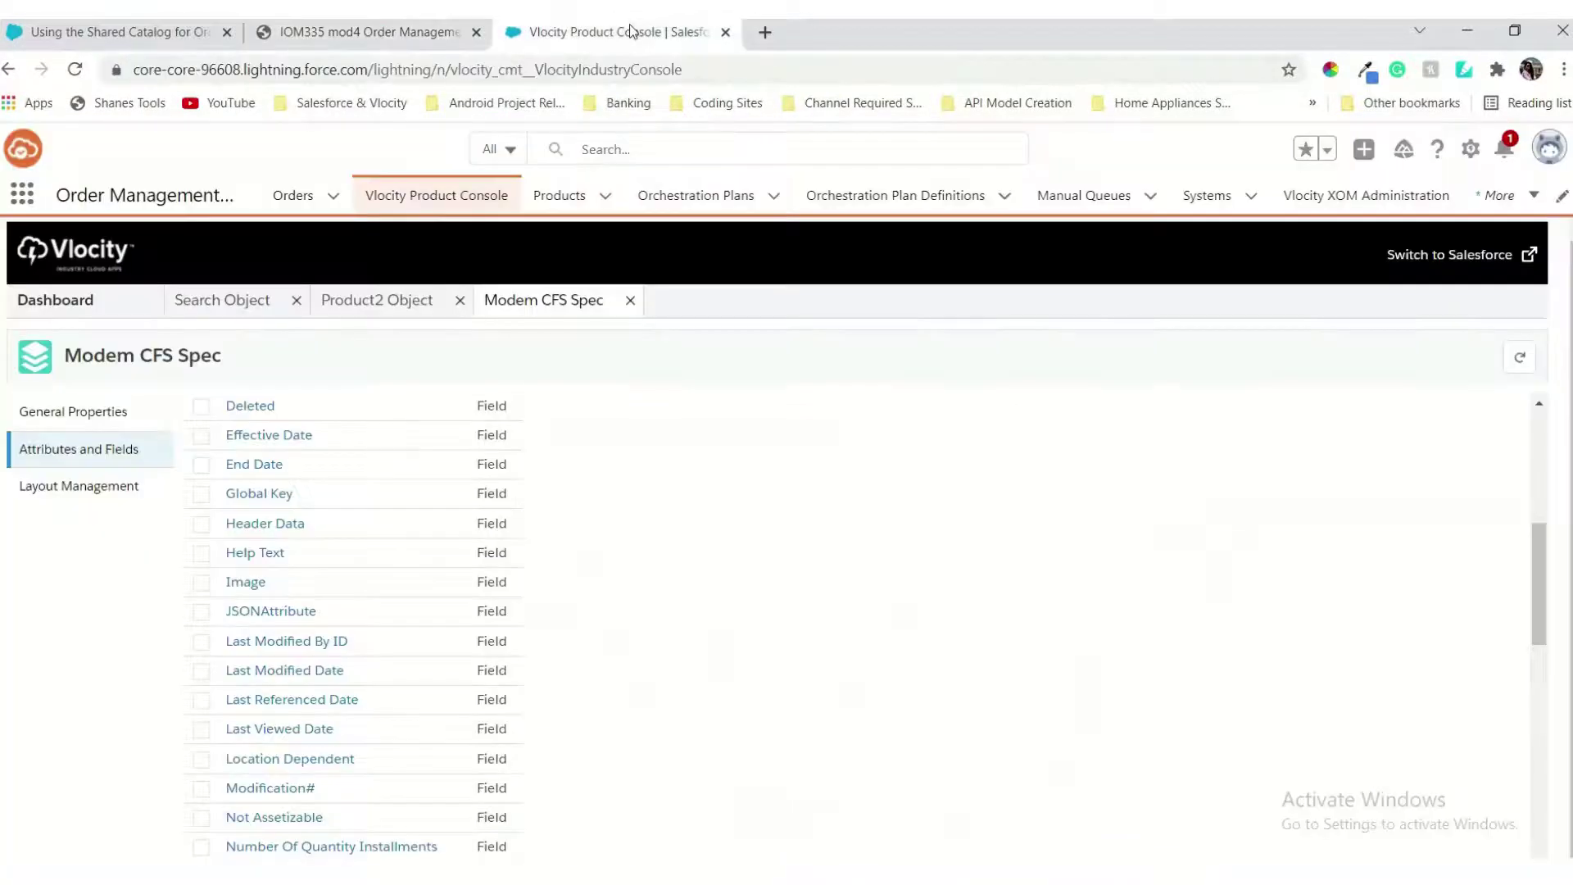
{"action": "scroll", "coordinate": [369, 574], "scroll_direction": "up", "scroll_amount": 8}
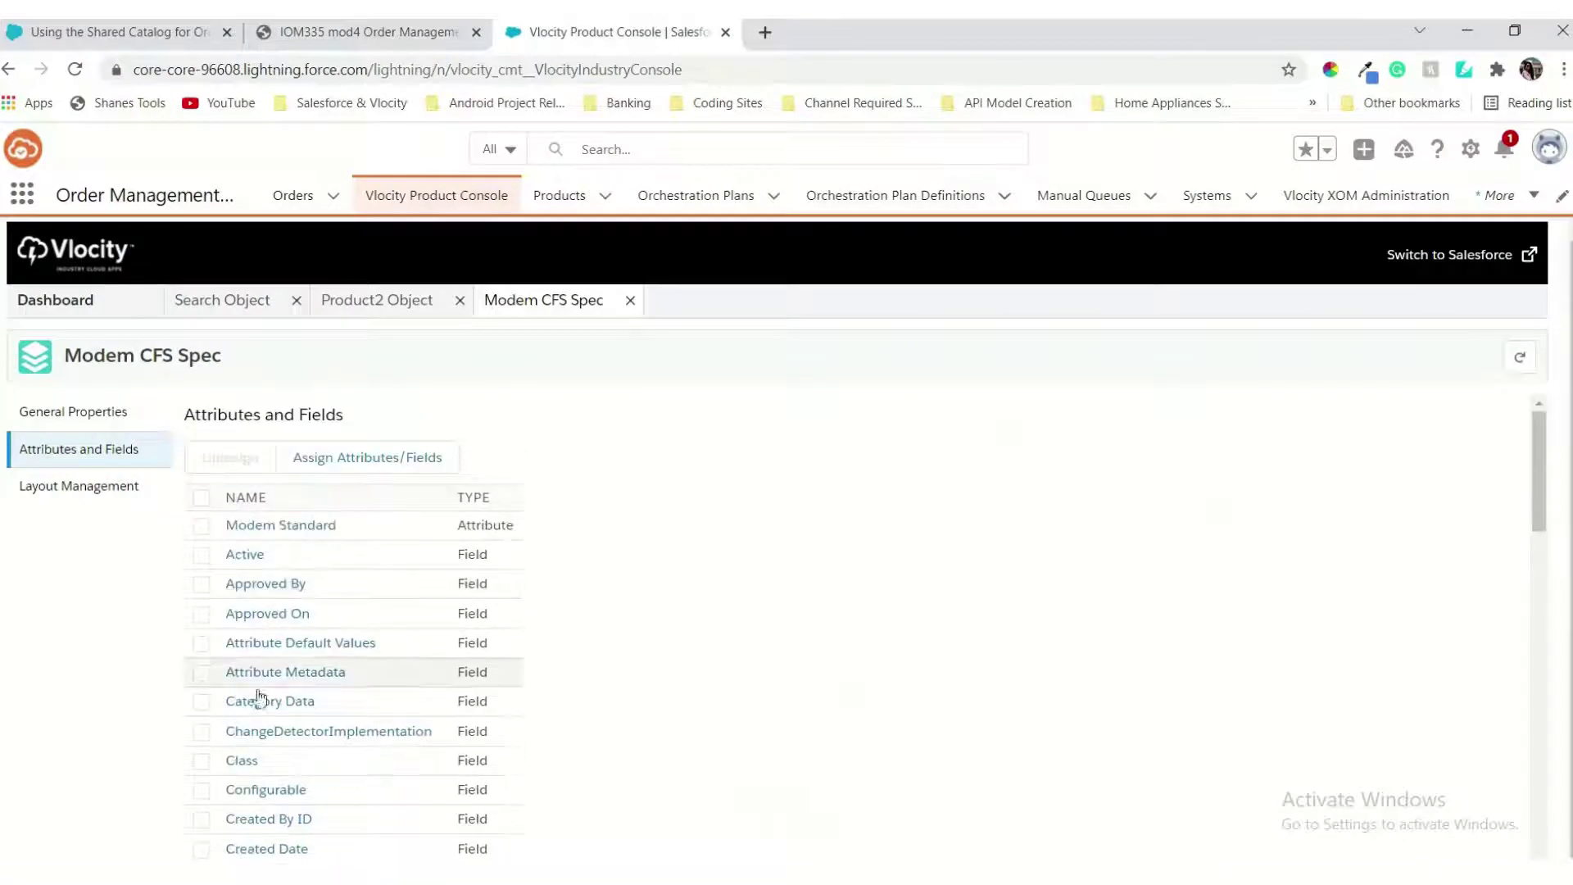
{"action": "scroll", "coordinate": [258, 697], "scroll_direction": "down", "scroll_amount": 1}
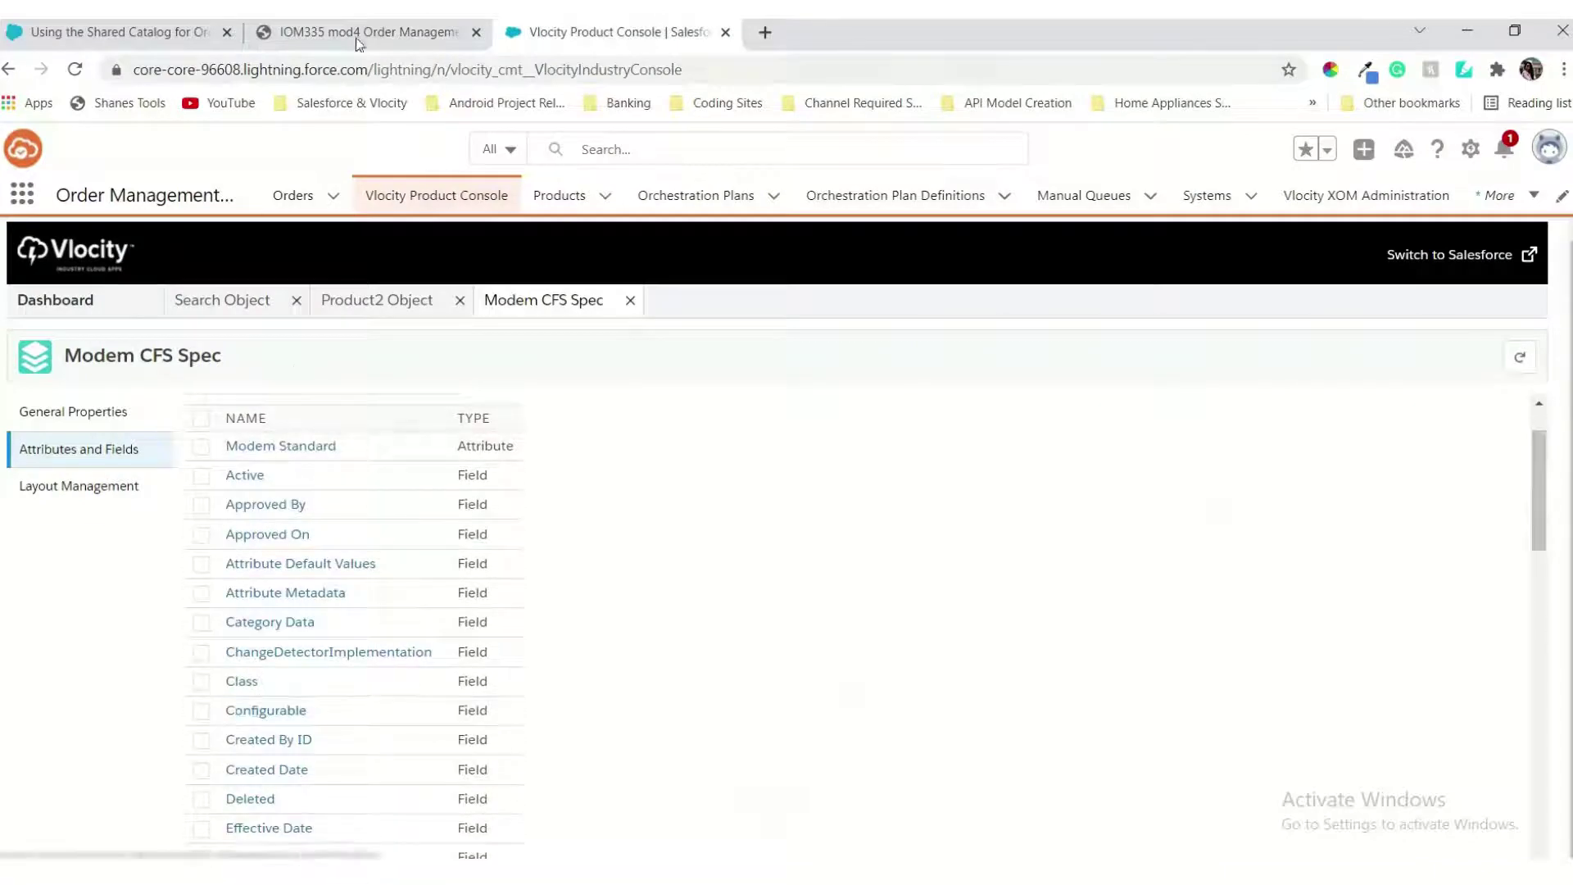
Step: Read the guide's steps 14 to 17 and open Modem CFS Spec's Layout Management
{"action": "left_click", "coordinate": [359, 34]}
{"action": "scroll", "coordinate": [631, 621], "scroll_direction": "down", "scroll_amount": 4}
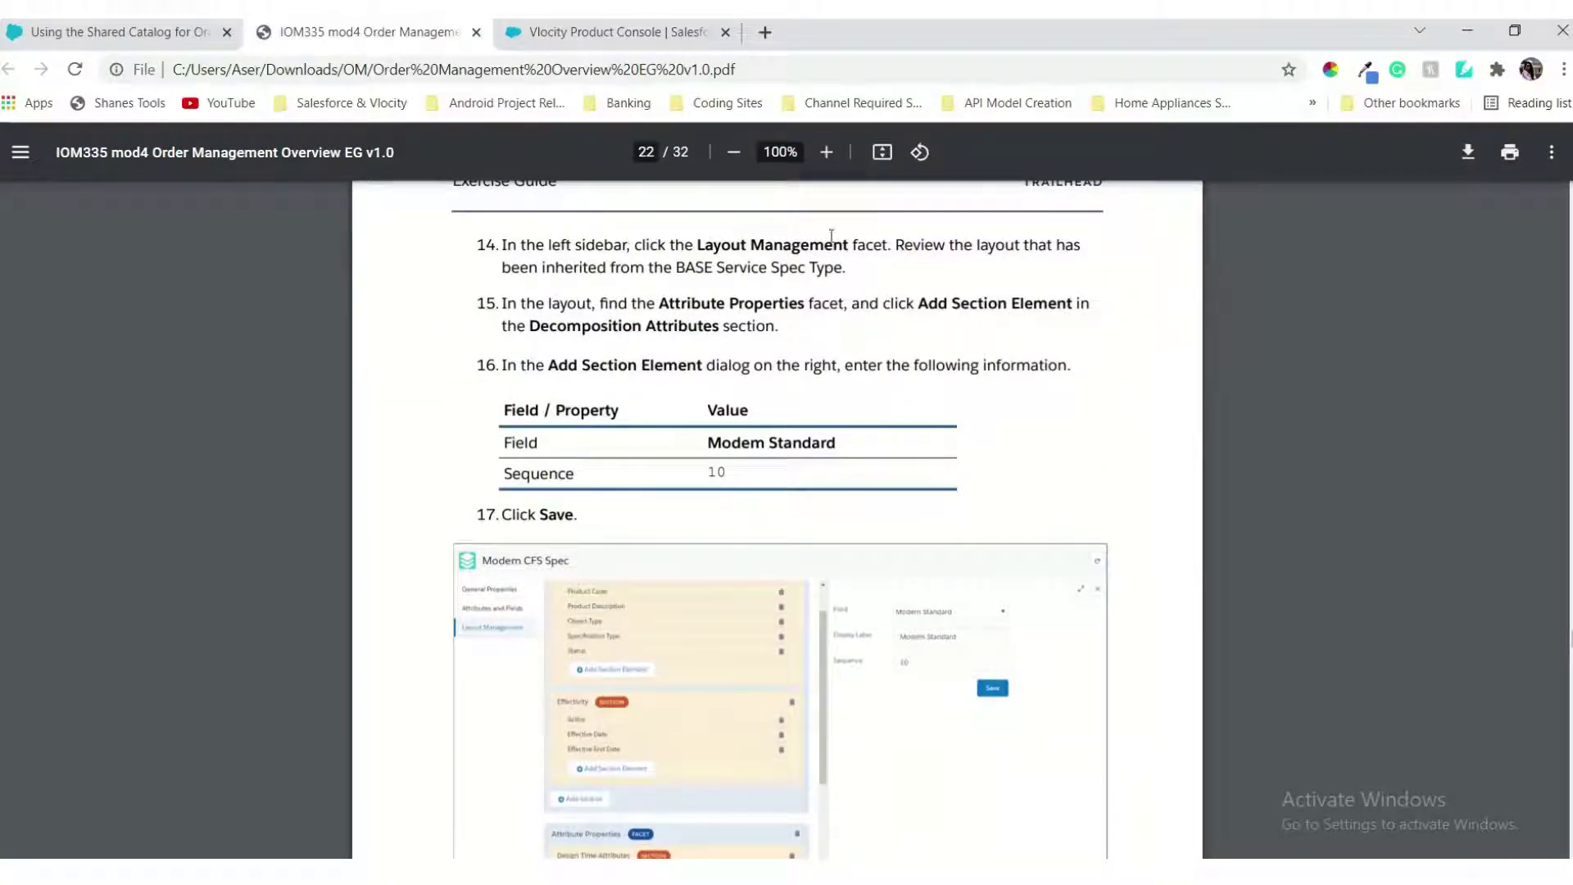
{"action": "left_click", "coordinate": [573, 32]}
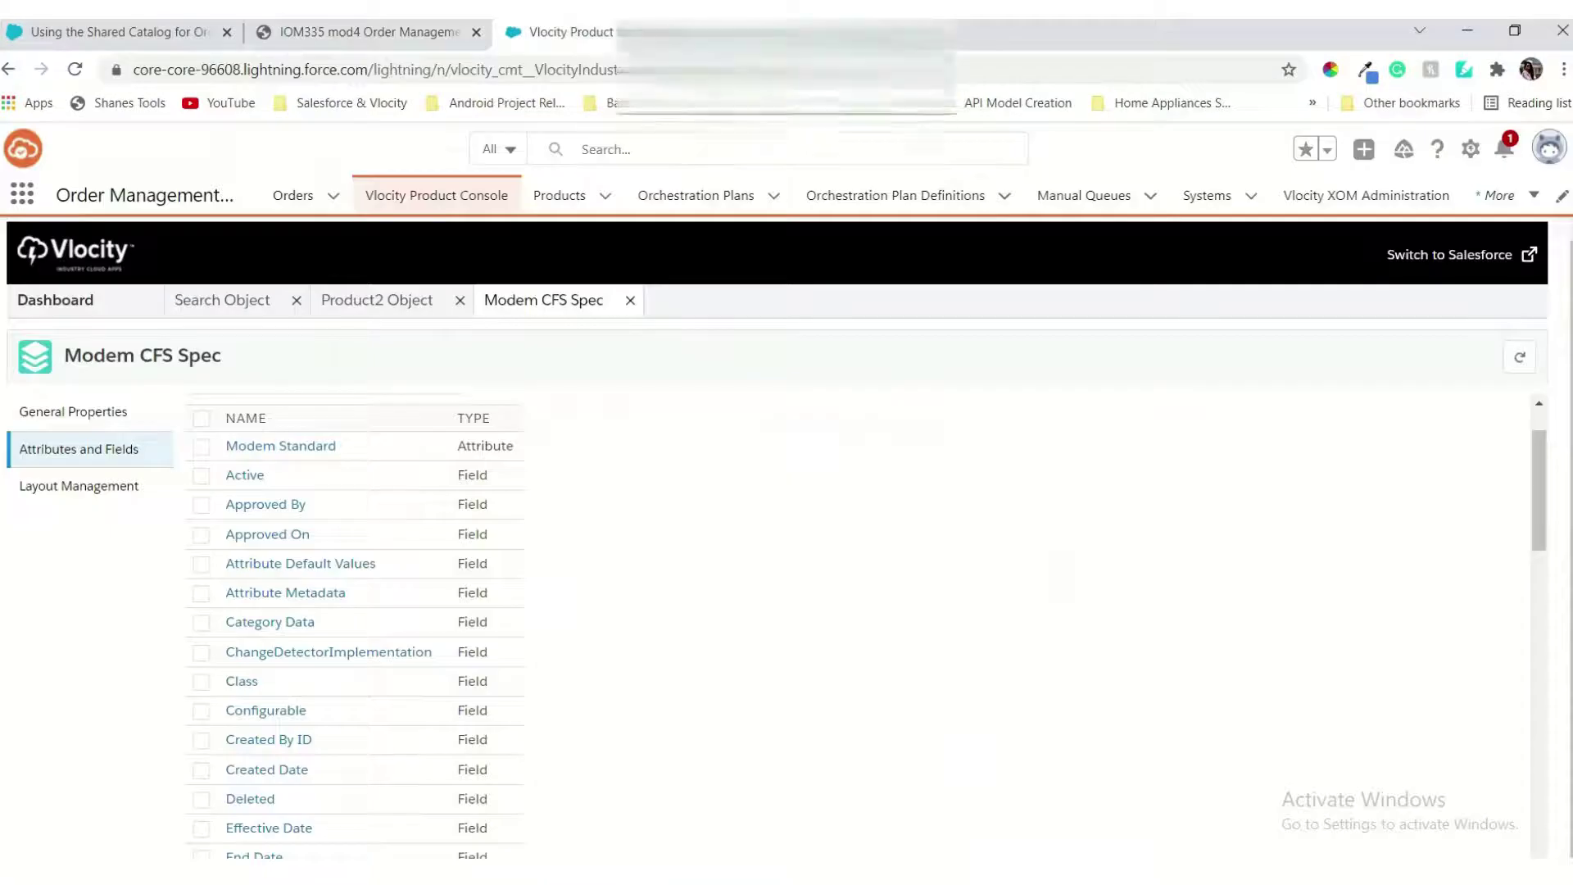
{"action": "left_click", "coordinate": [118, 492]}
Step: Reread the guide's steps 14 to 17 and look through Modem CFS Spec's layout for the Attribute Properties facet
{"action": "left_click", "coordinate": [359, 32]}
{"action": "scroll", "coordinate": [625, 471], "scroll_direction": "down", "scroll_amount": 1}
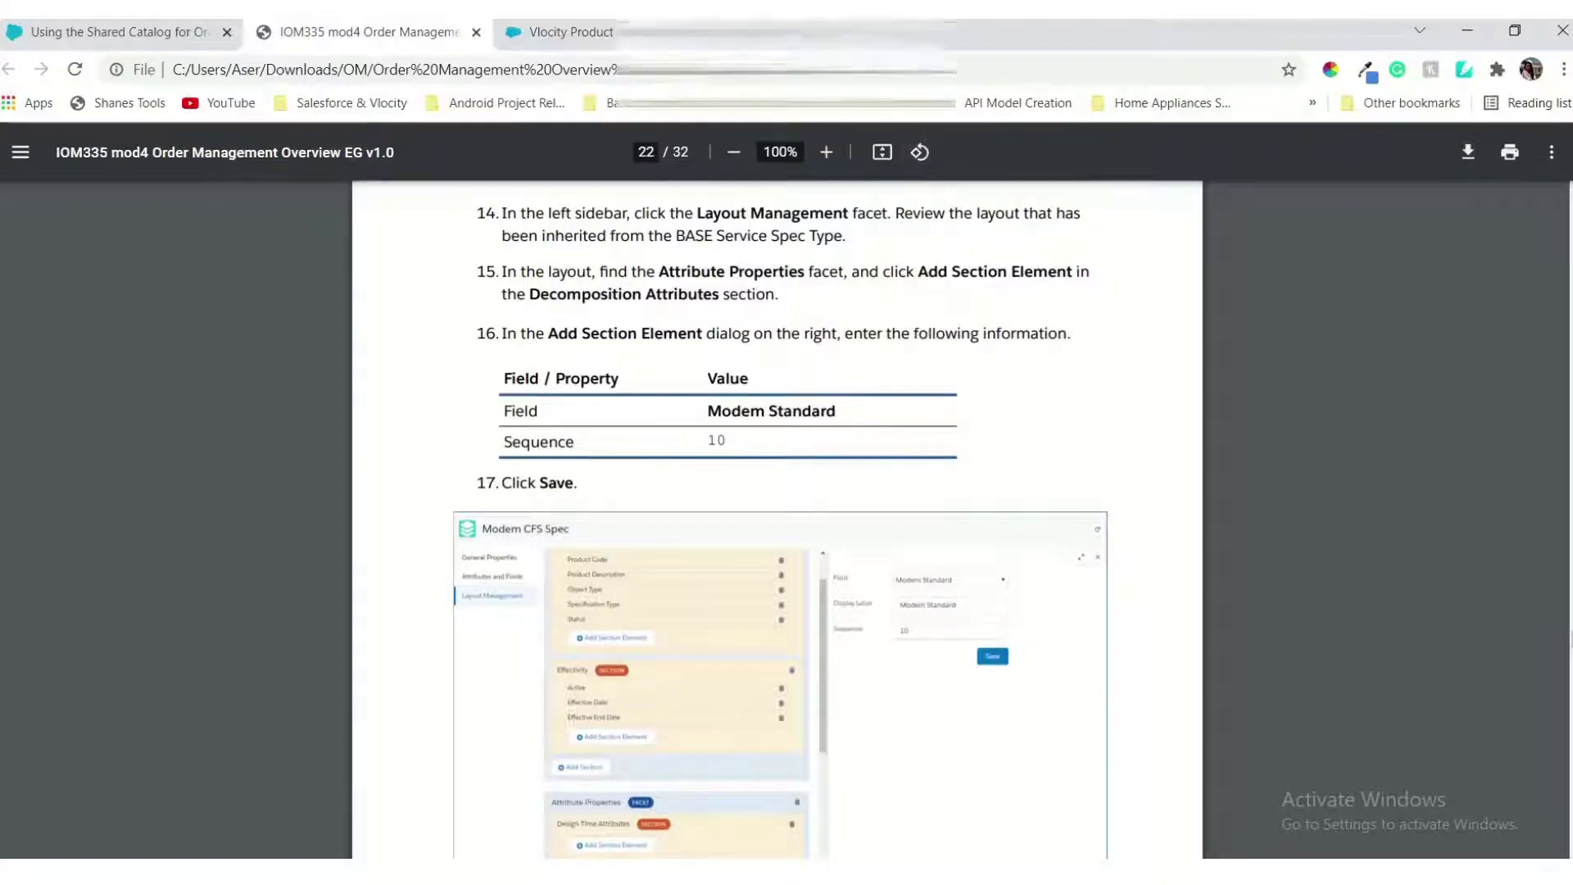
{"action": "scroll", "coordinate": [1027, 314], "scroll_direction": "up", "scroll_amount": 1}
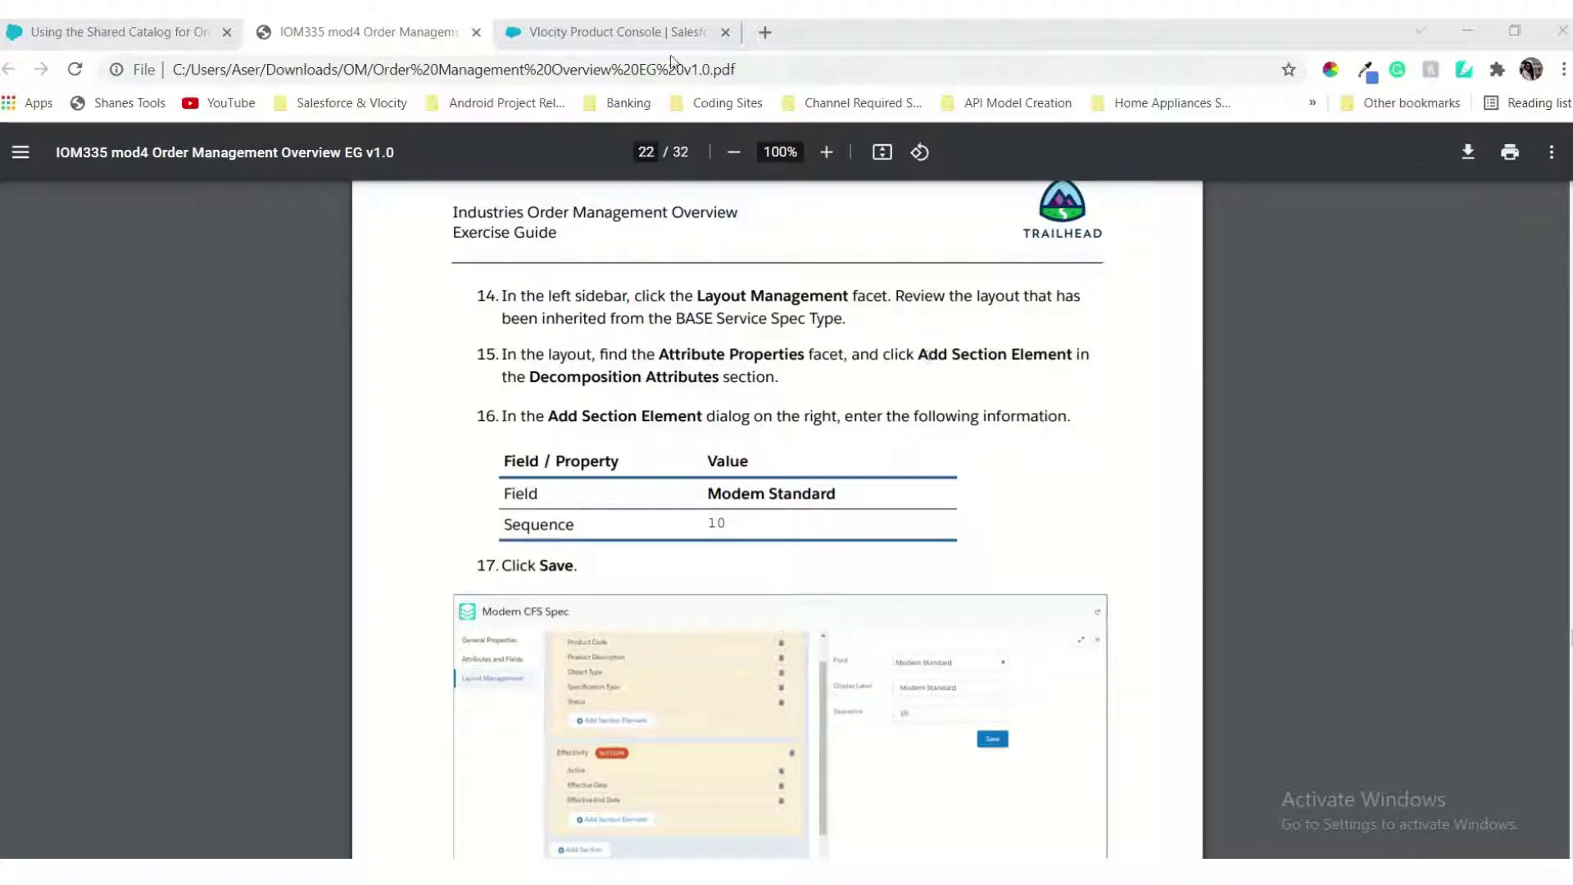
{"action": "left_click", "coordinate": [620, 32]}
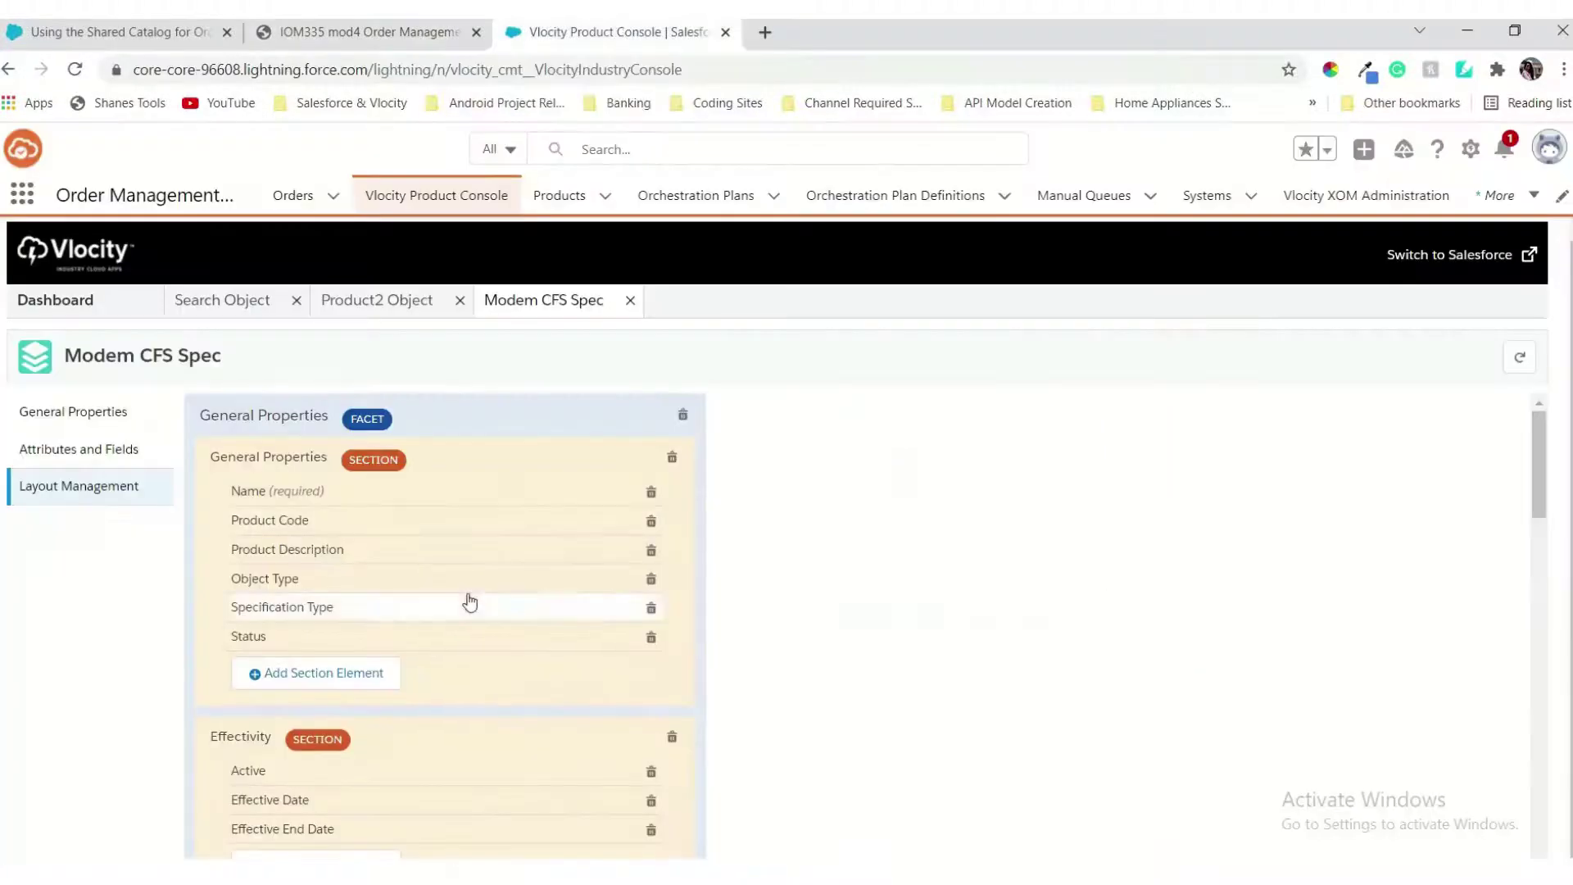
{"action": "scroll", "coordinate": [470, 603], "scroll_direction": "down", "scroll_amount": 12}
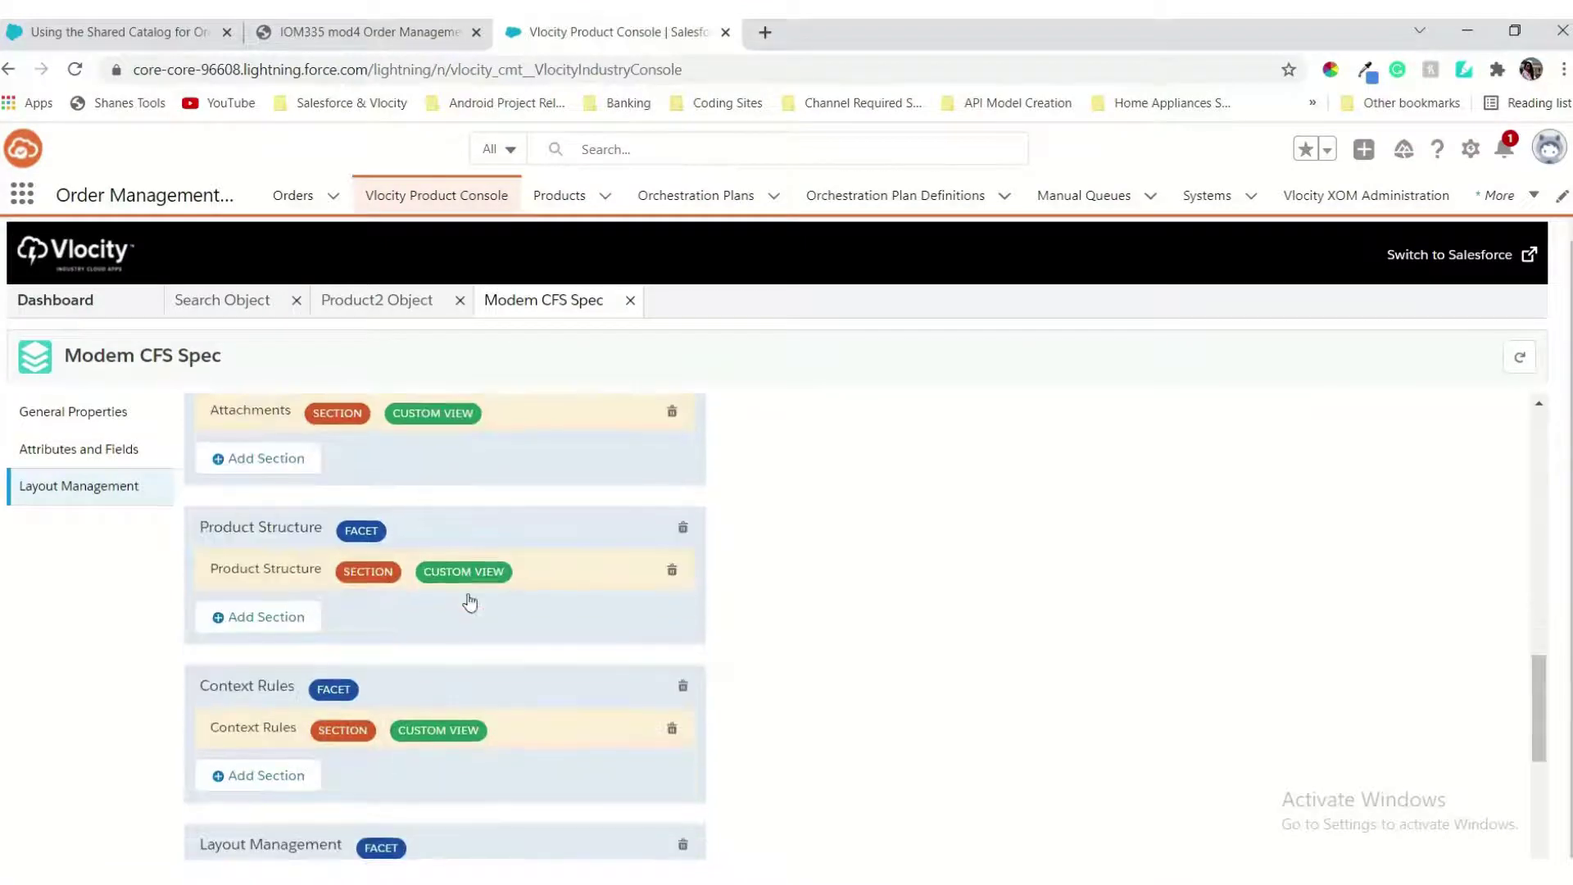
{"action": "scroll", "coordinate": [469, 603], "scroll_direction": "down", "scroll_amount": 5}
{"action": "scroll", "coordinate": [469, 603], "scroll_direction": "up", "scroll_amount": 6}
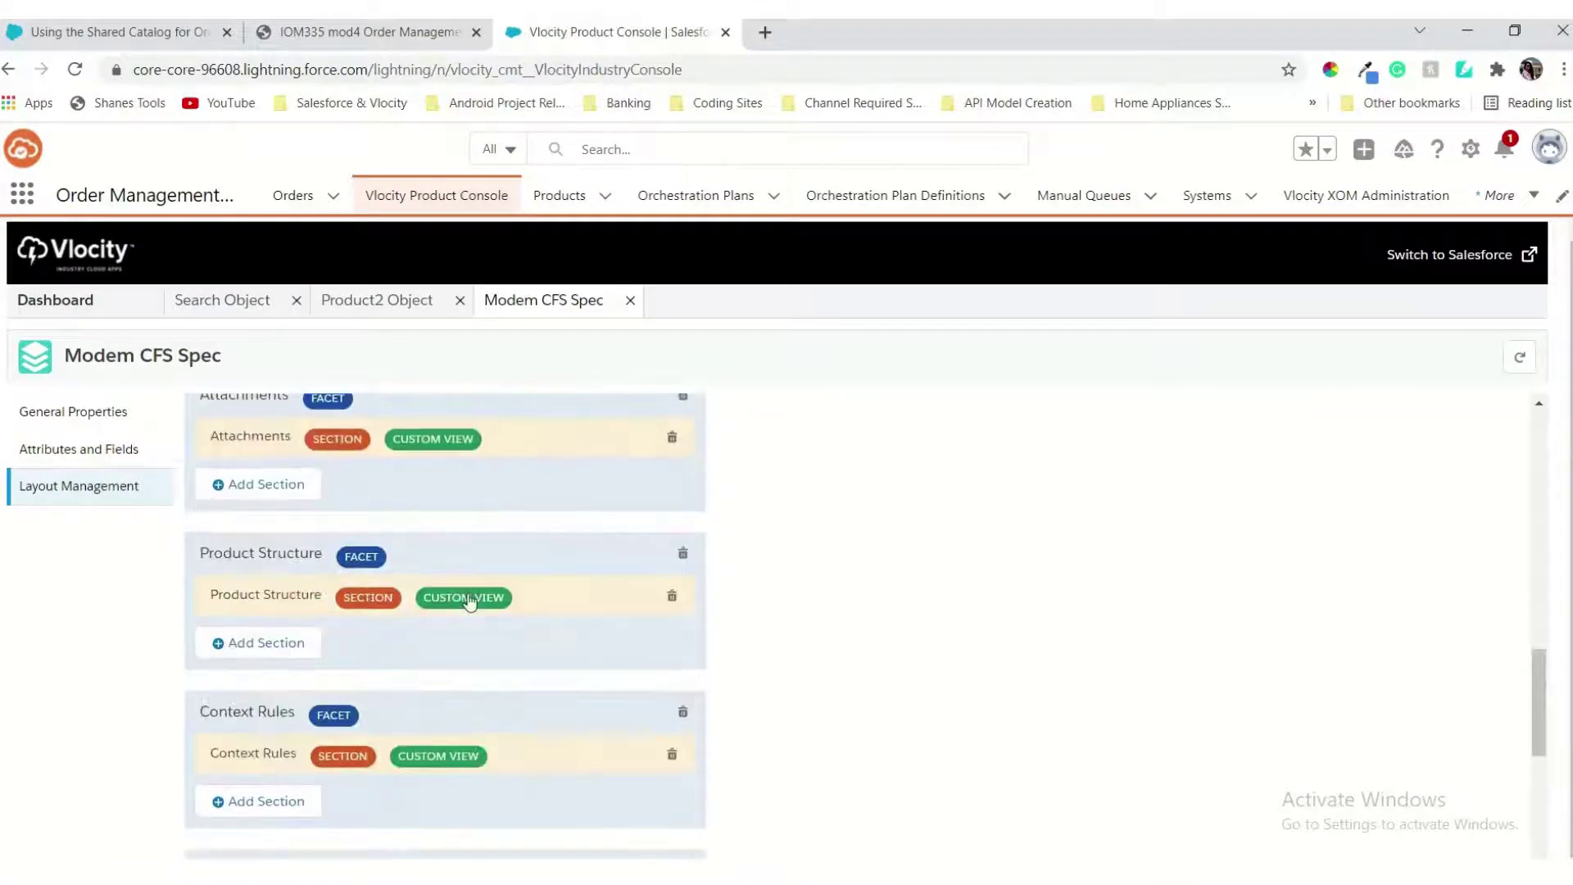
{"action": "scroll", "coordinate": [470, 602], "scroll_direction": "up", "scroll_amount": 4}
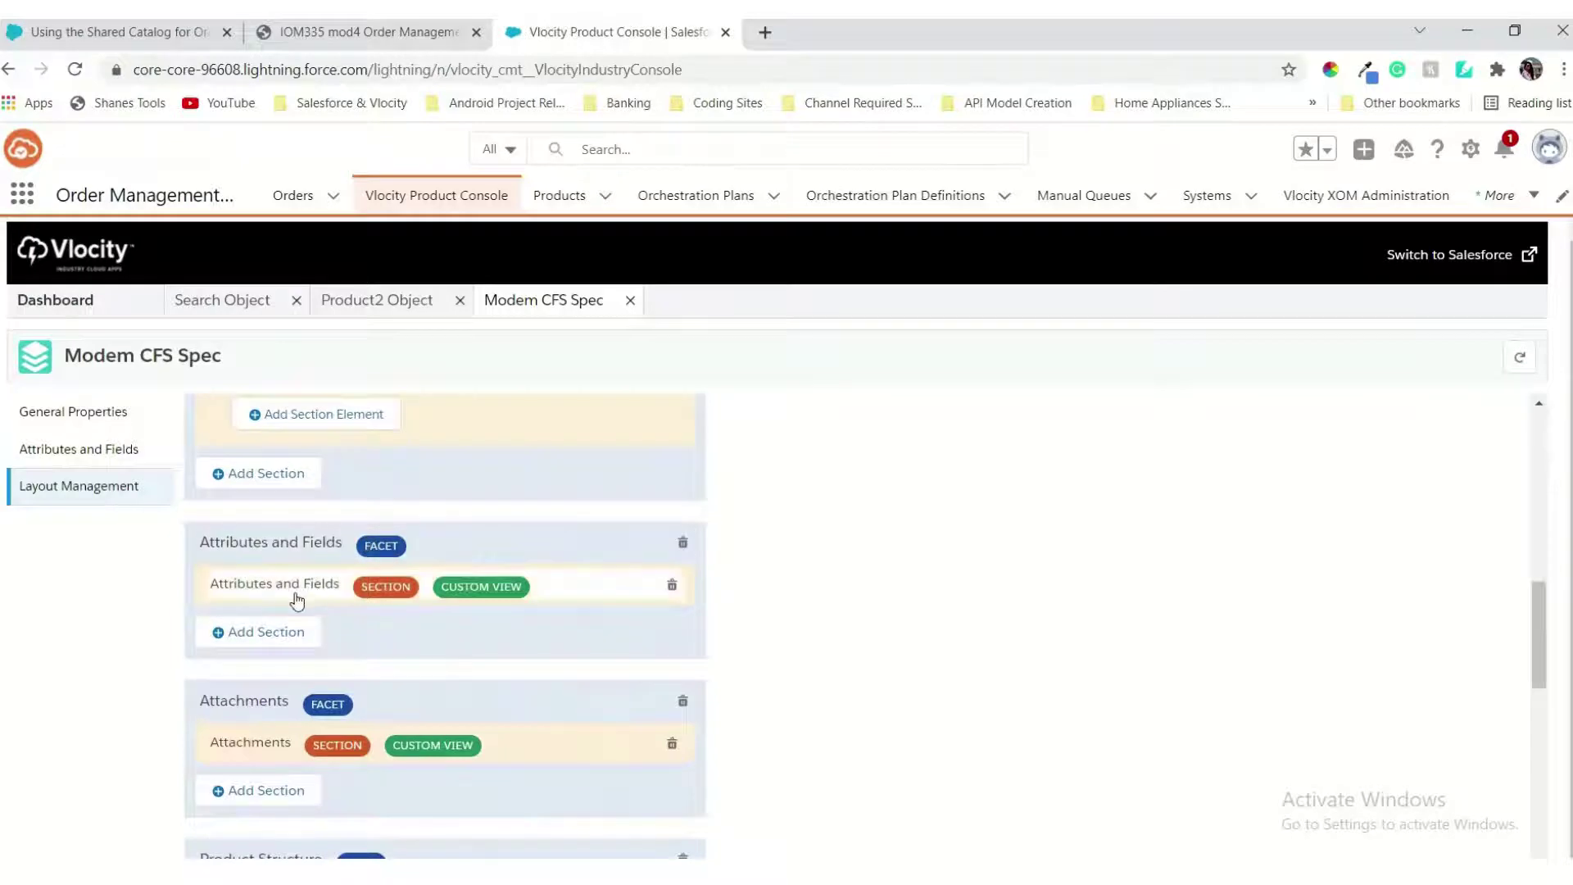
Step: Recheck the guide's step 15 and start a new section element in the Decomposition Attributes section of Attribute Properties
{"action": "left_click", "coordinate": [331, 33]}
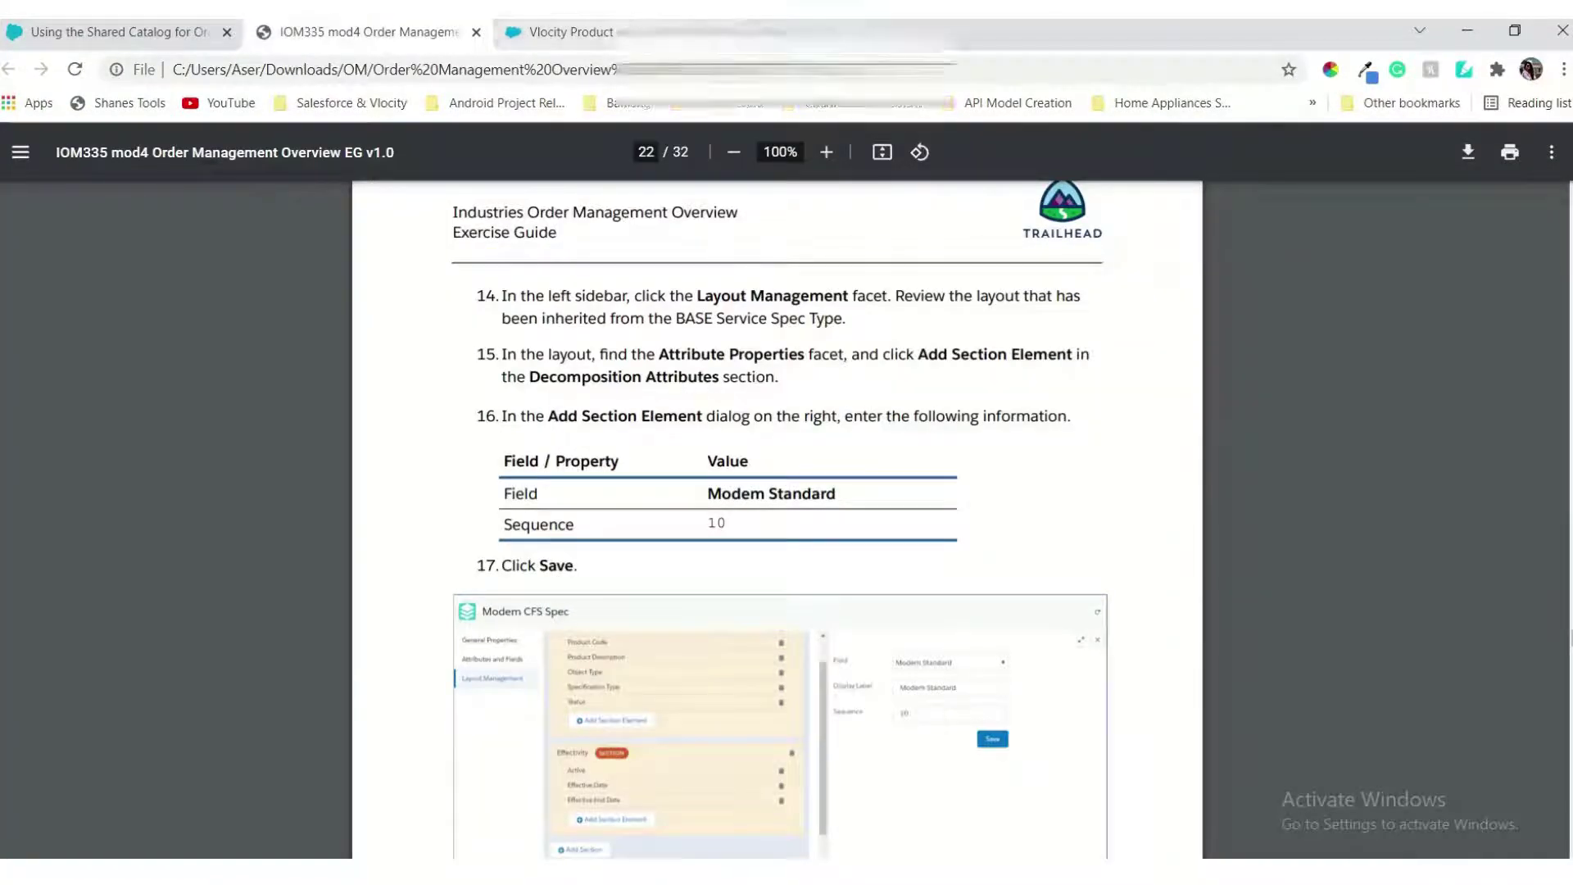
{"action": "left_click", "coordinate": [574, 33]}
{"action": "scroll", "coordinate": [450, 555], "scroll_direction": "up", "scroll_amount": 3}
{"action": "scroll", "coordinate": [454, 561], "scroll_direction": "up", "scroll_amount": 1}
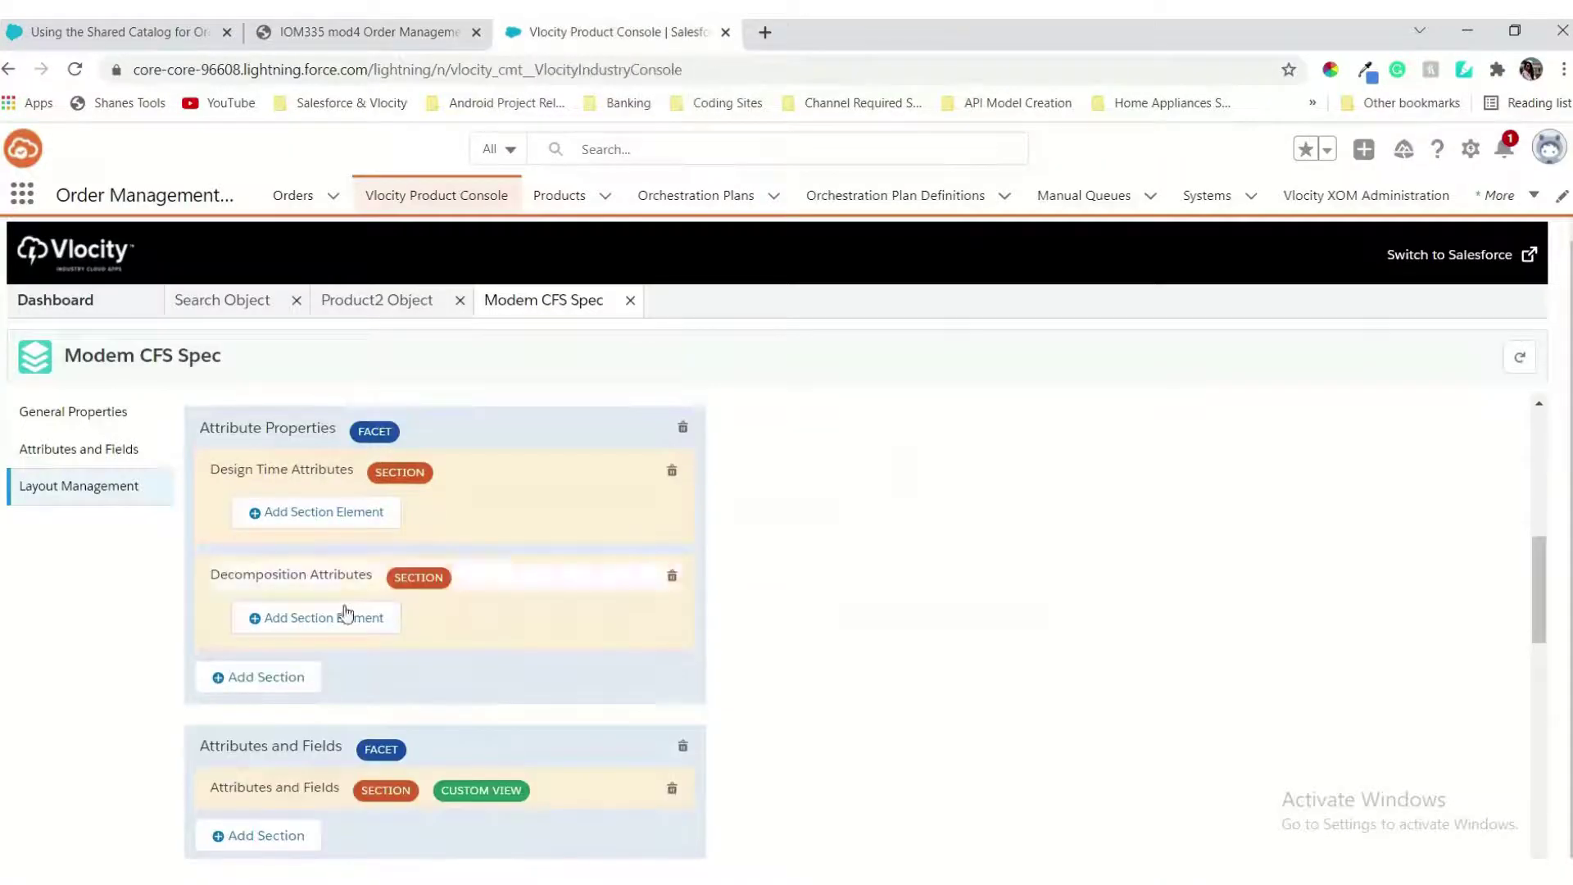
{"action": "left_click", "coordinate": [292, 627]}
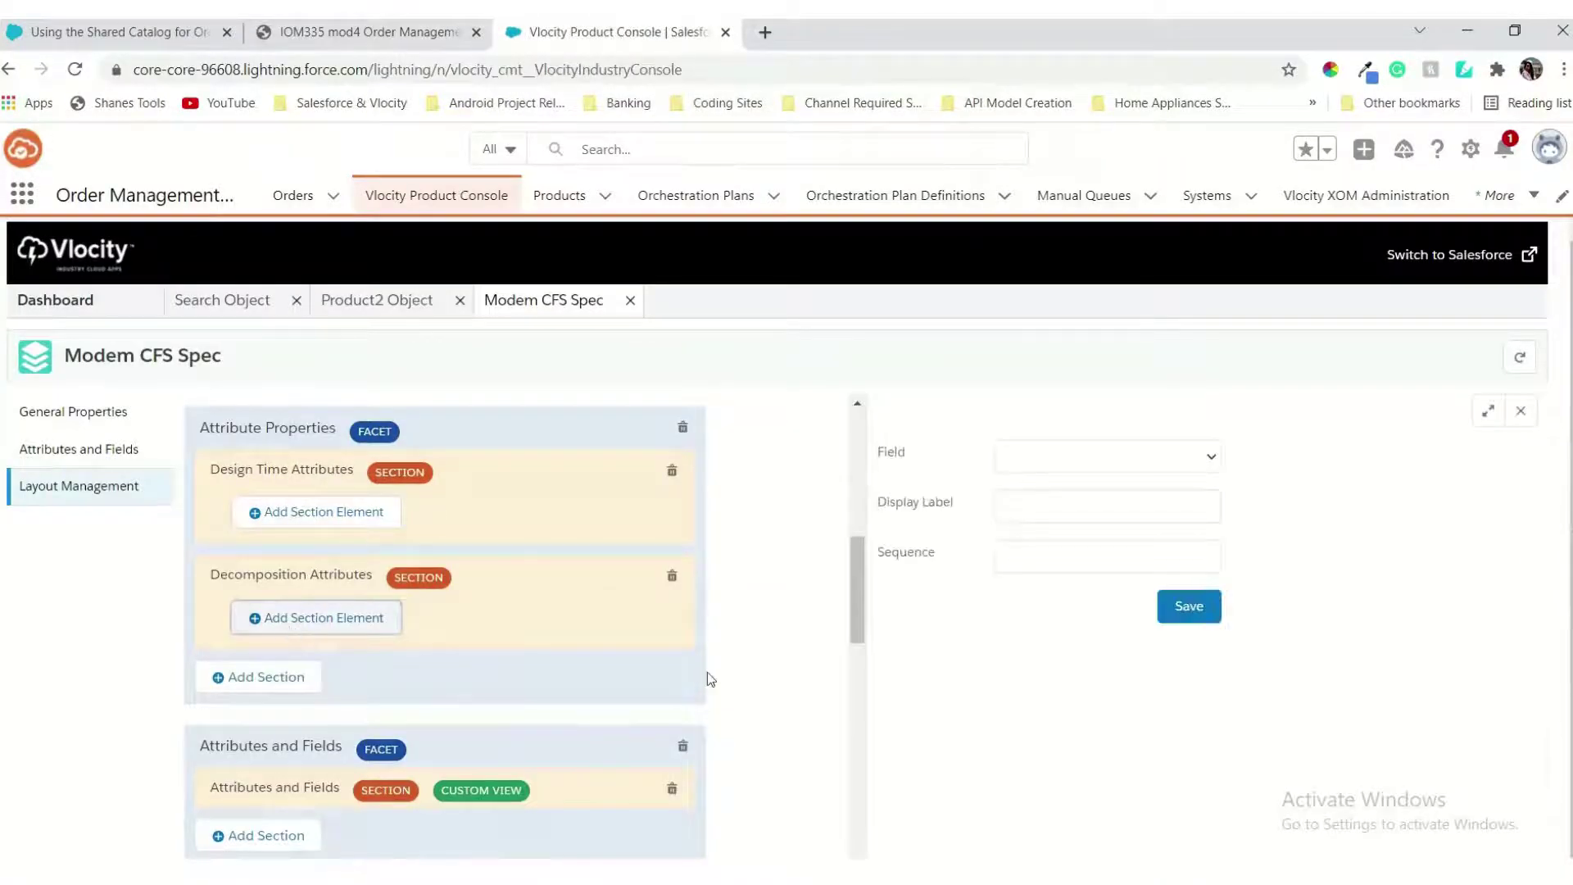
Step: Check the guide's step 16 and set the new Decomposition Attributes section element's field to Modem Standard
{"action": "left_click", "coordinate": [368, 32]}
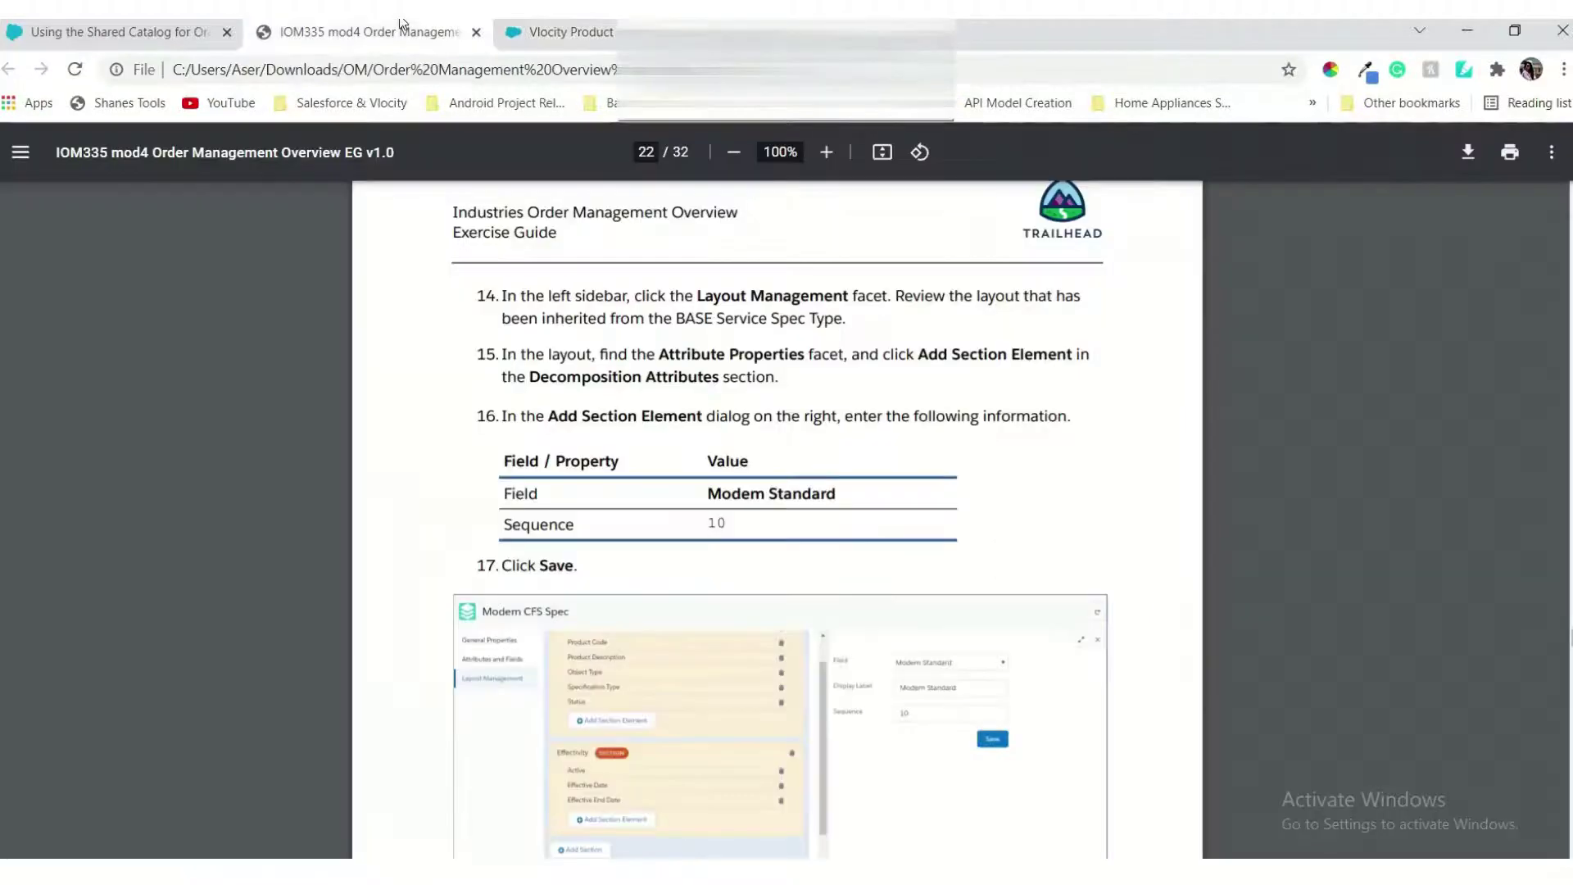
{"action": "scroll", "coordinate": [895, 783], "scroll_direction": "down", "scroll_amount": 2}
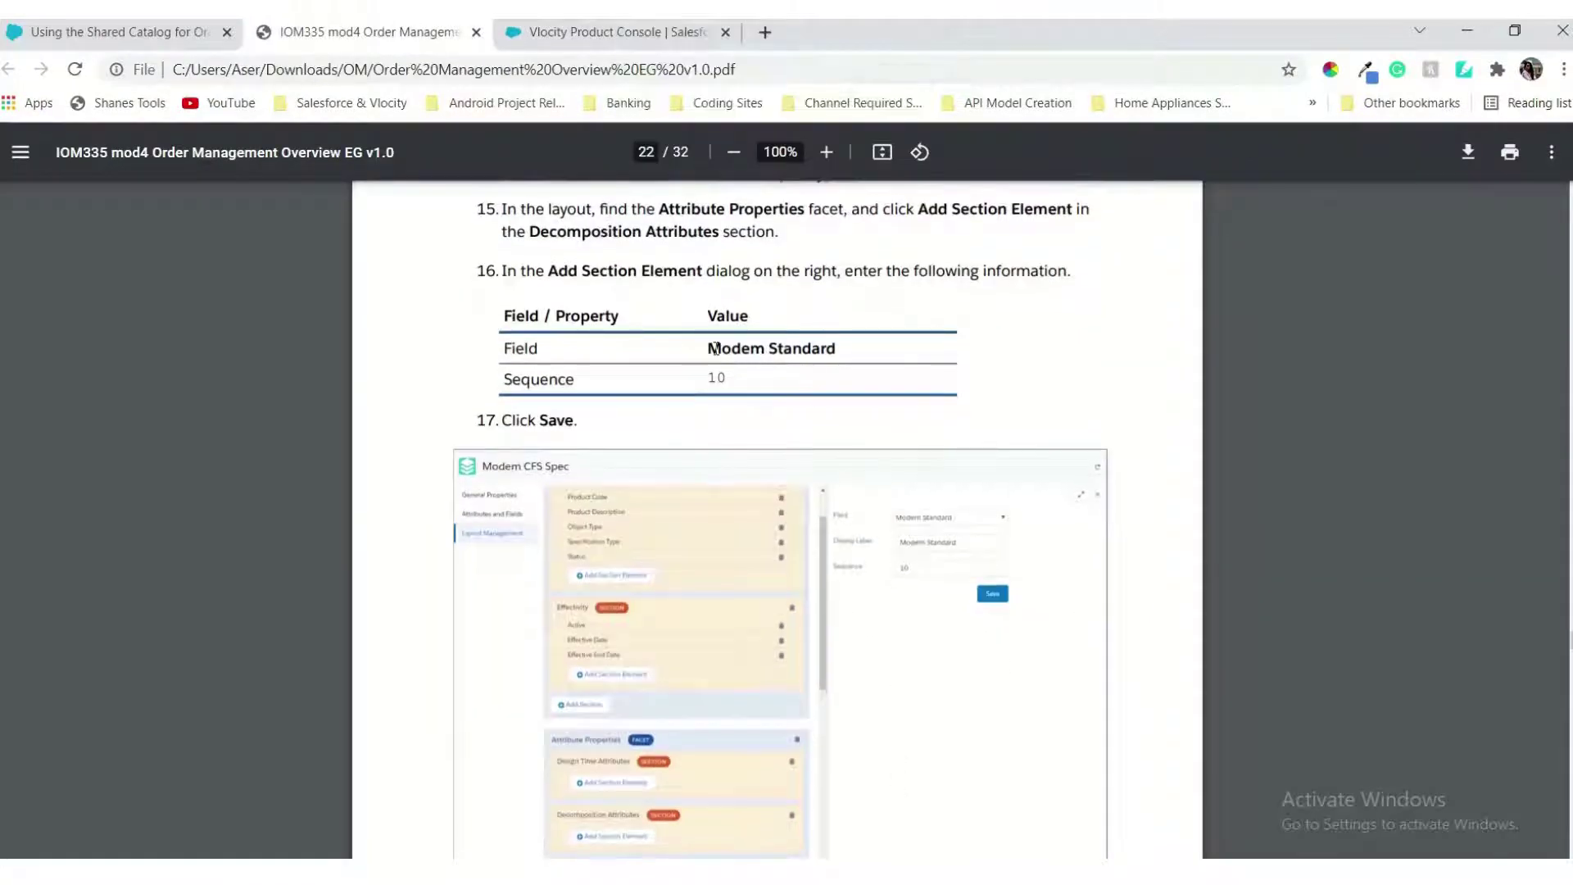
{"action": "left_click_drag", "start_coordinate": [704, 347], "coordinate": [842, 347]}
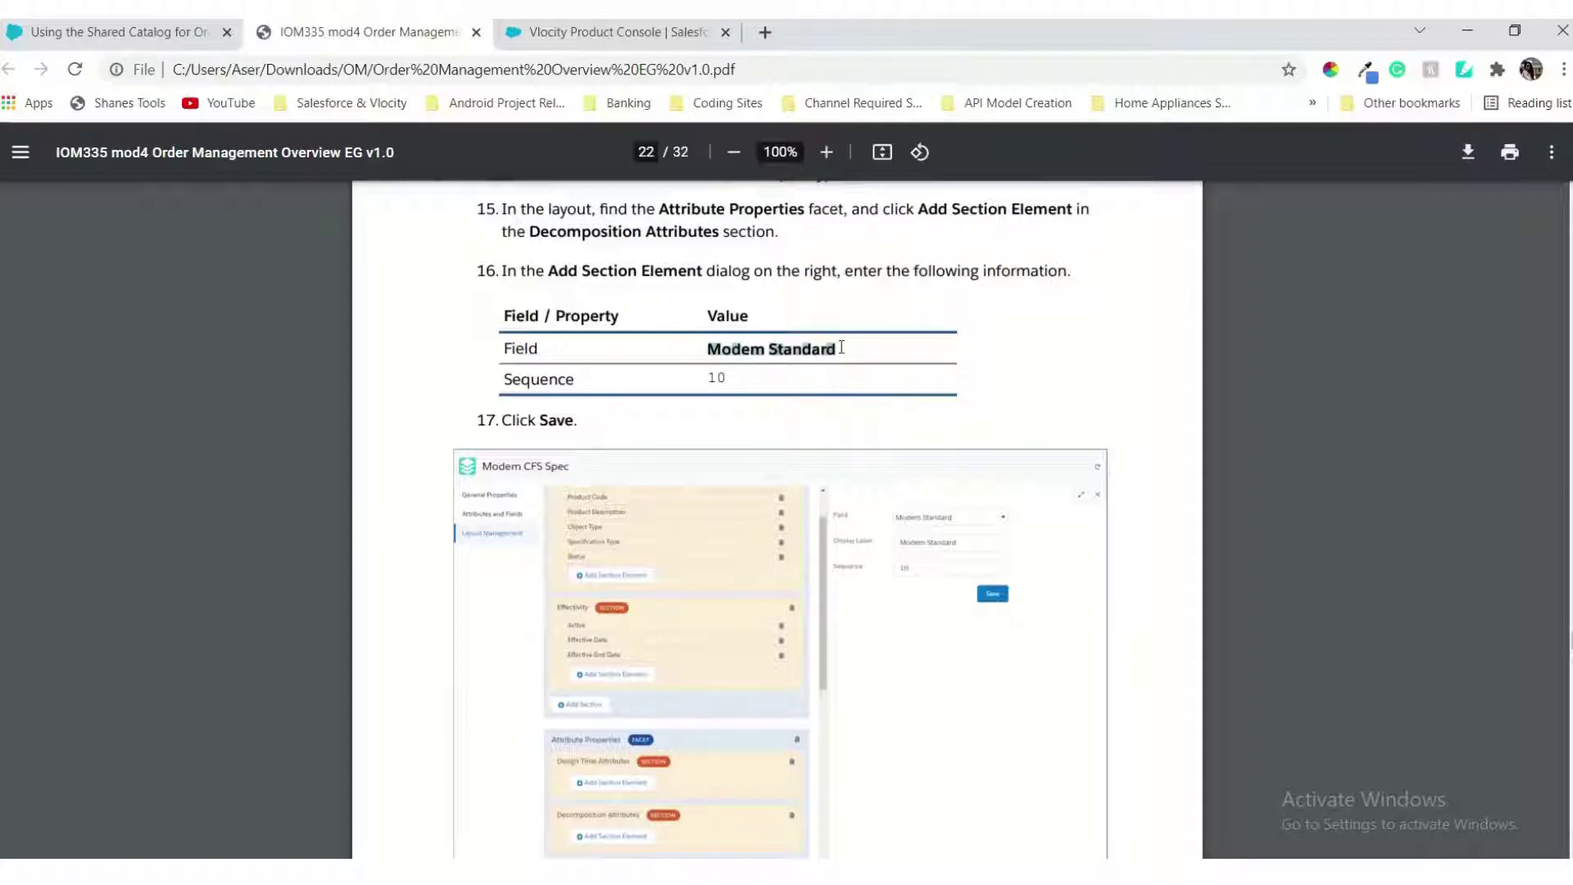
{"action": "left_click", "coordinate": [615, 32]}
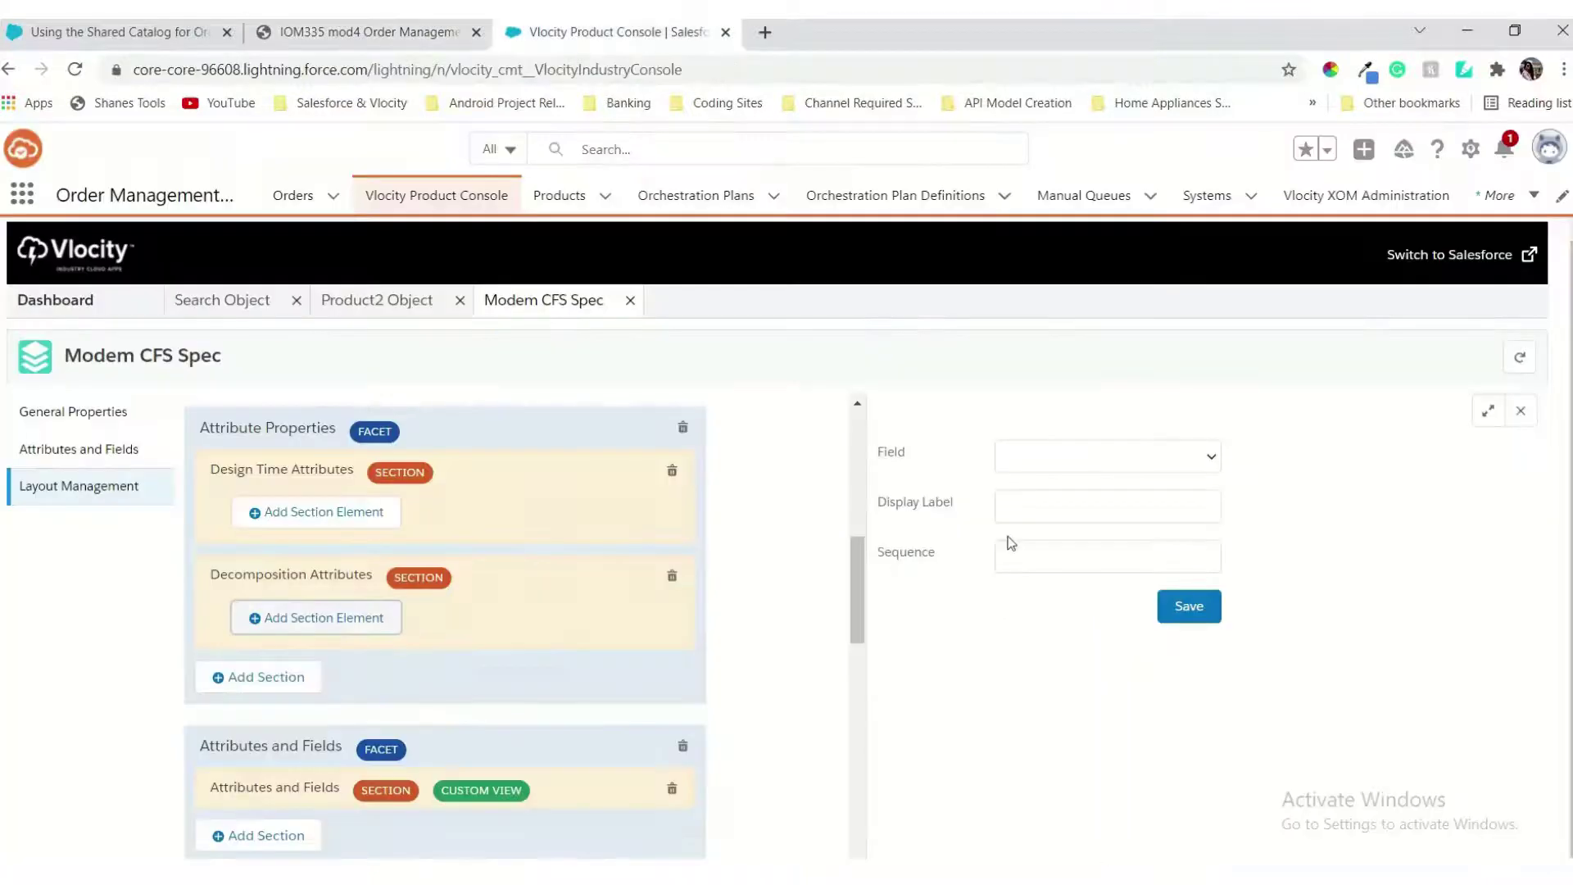
{"action": "left_click", "coordinate": [1086, 459]}
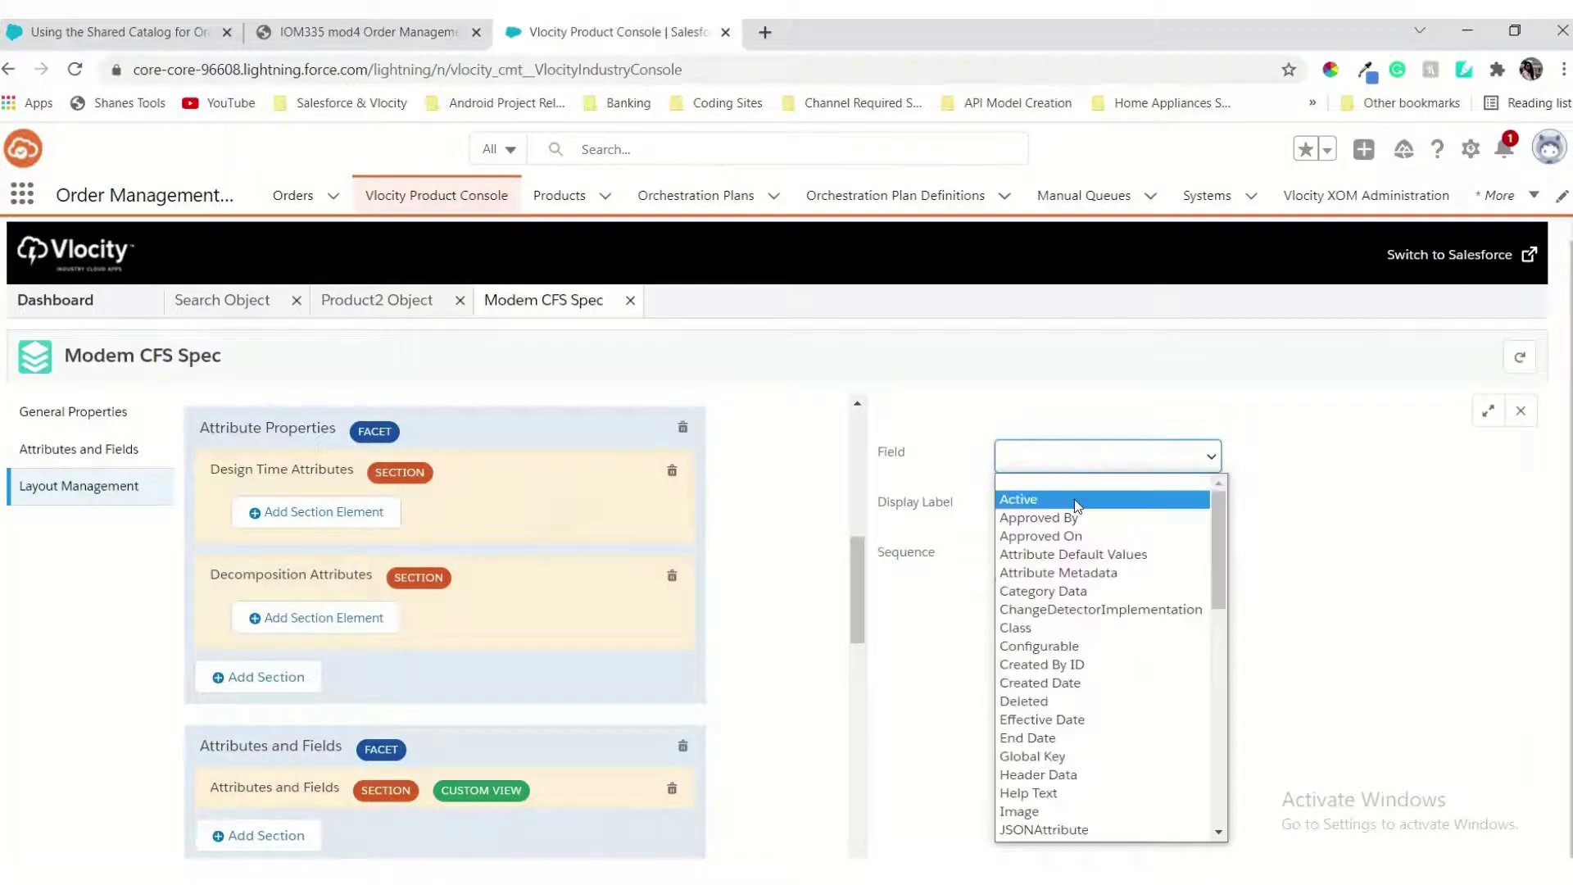
{"action": "scroll", "coordinate": [1054, 706], "scroll_direction": "down", "scroll_amount": 5}
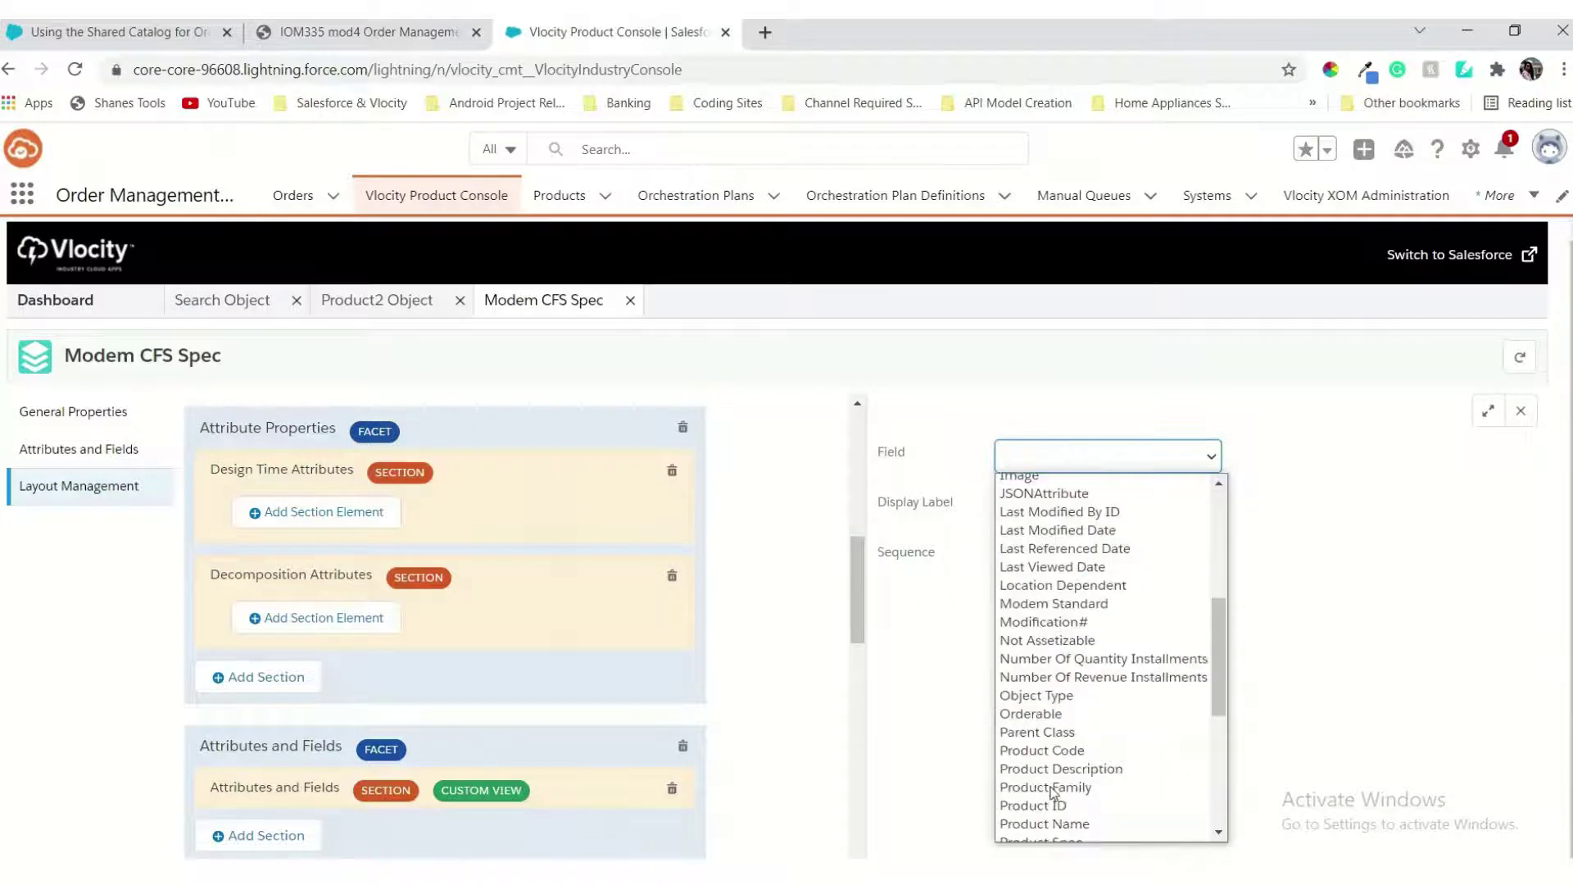
{"action": "scroll", "coordinate": [1057, 591], "scroll_direction": "up", "scroll_amount": 1}
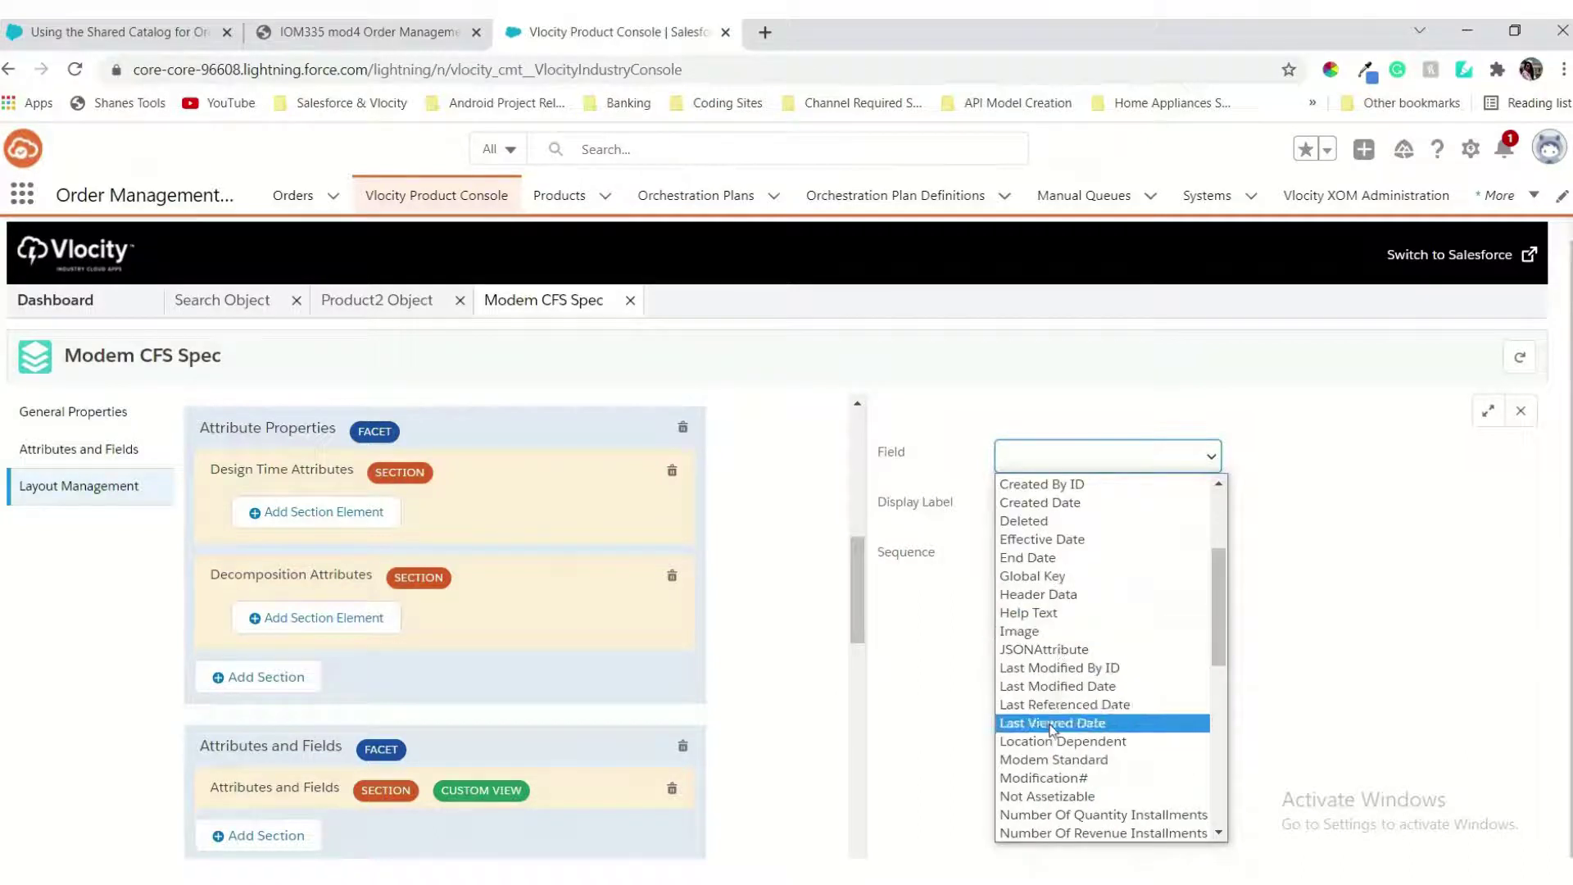
{"action": "left_click", "coordinate": [1051, 760]}
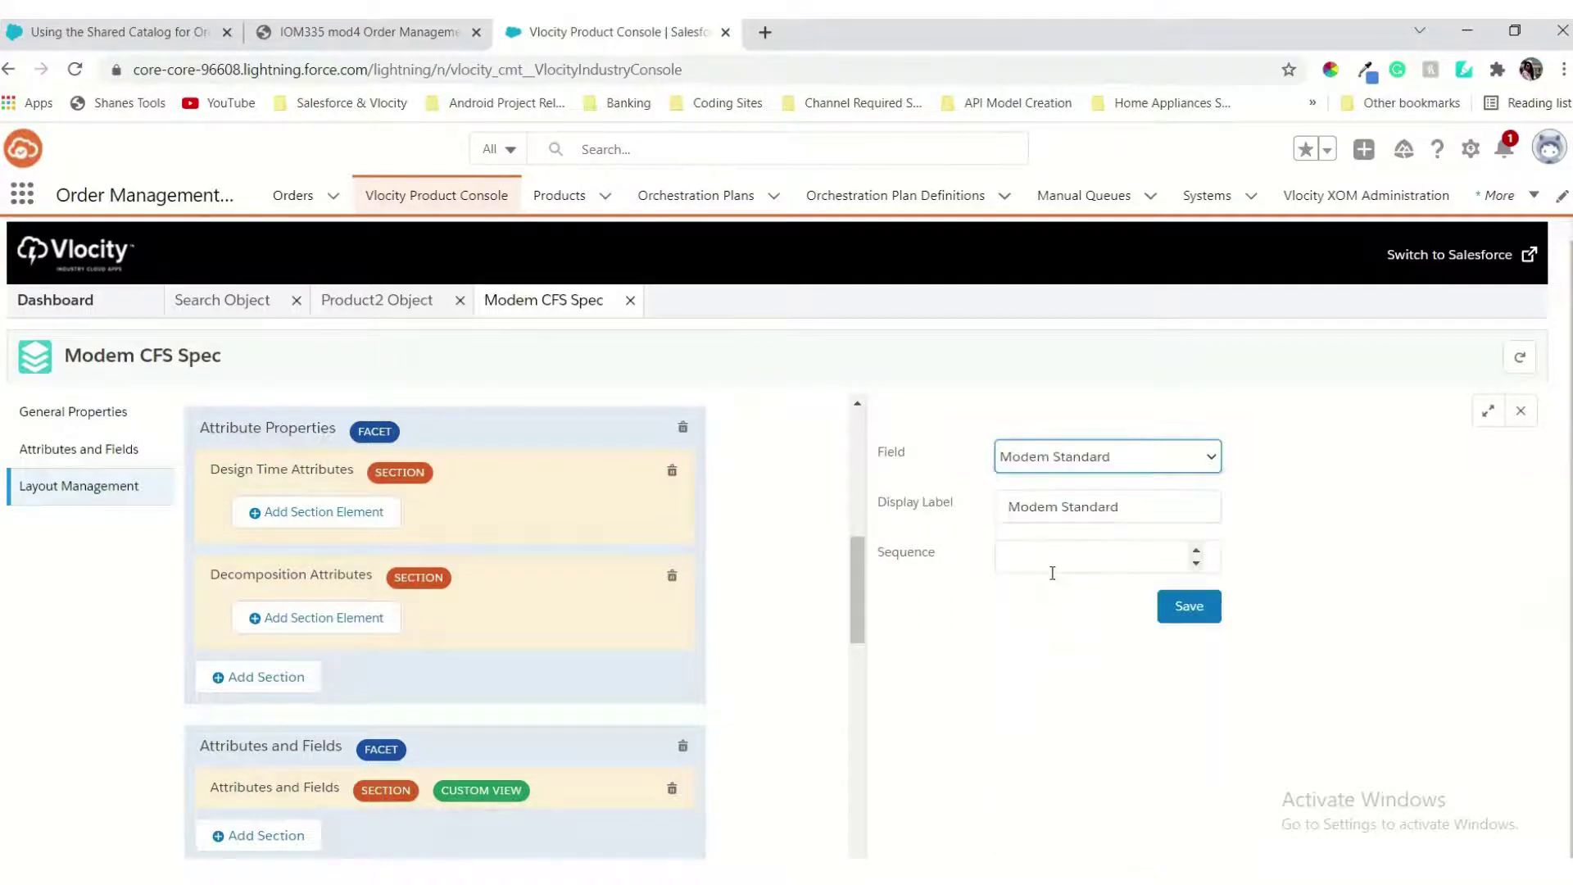
Step: Set the Modem Standard section element's sequence to 10 and save it
{"action": "left_click", "coordinate": [1048, 559]}
{"action": "left_click", "coordinate": [606, 157]}
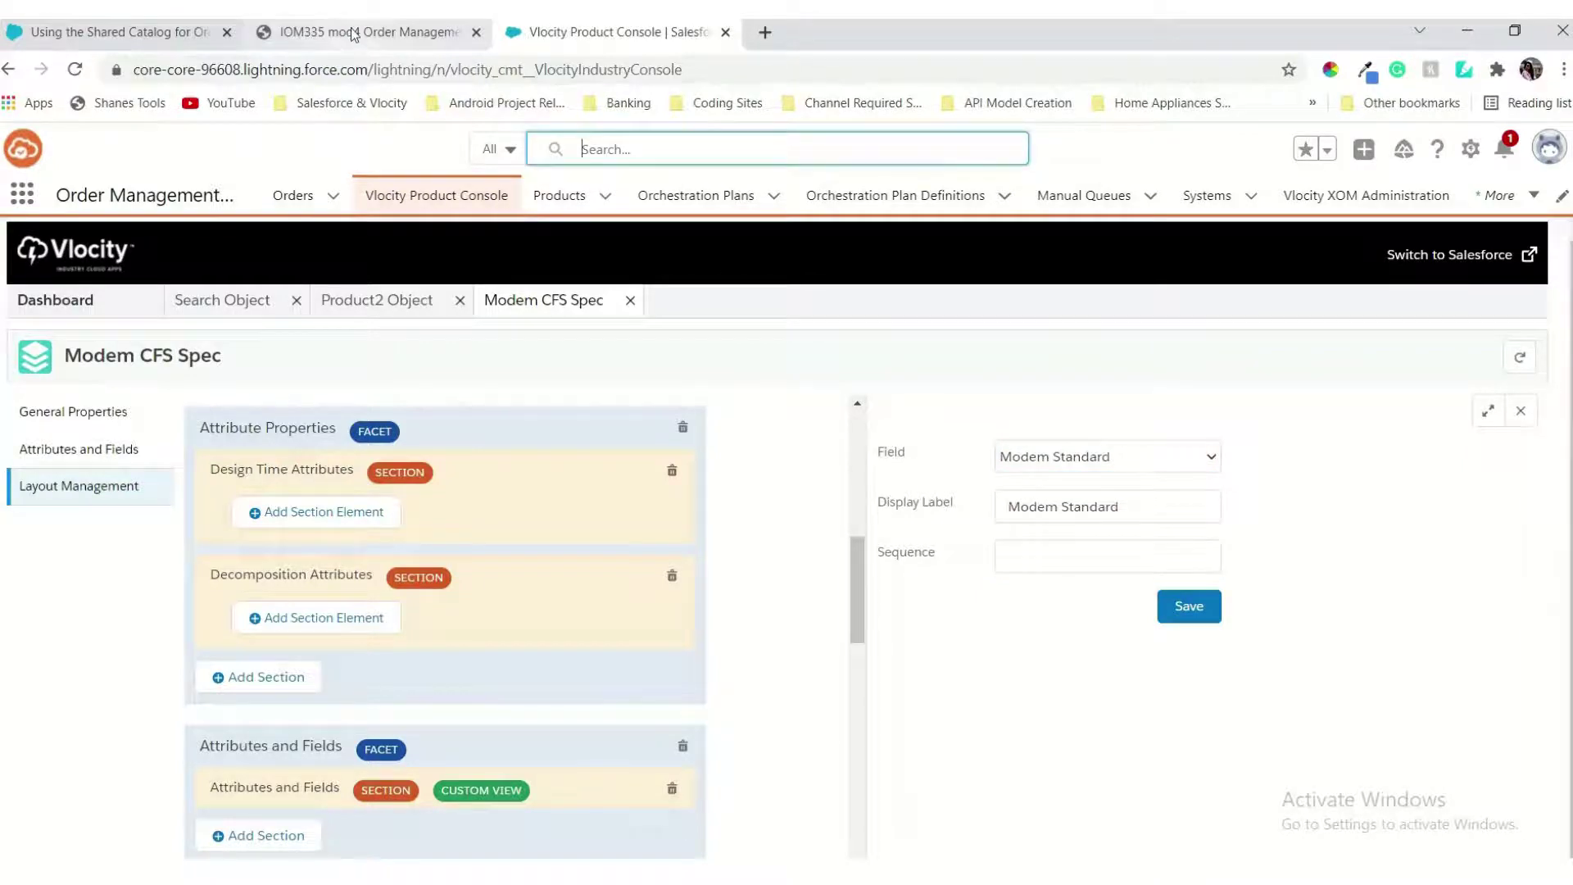
{"action": "left_click", "coordinate": [352, 32]}
{"action": "left_click", "coordinate": [574, 32]}
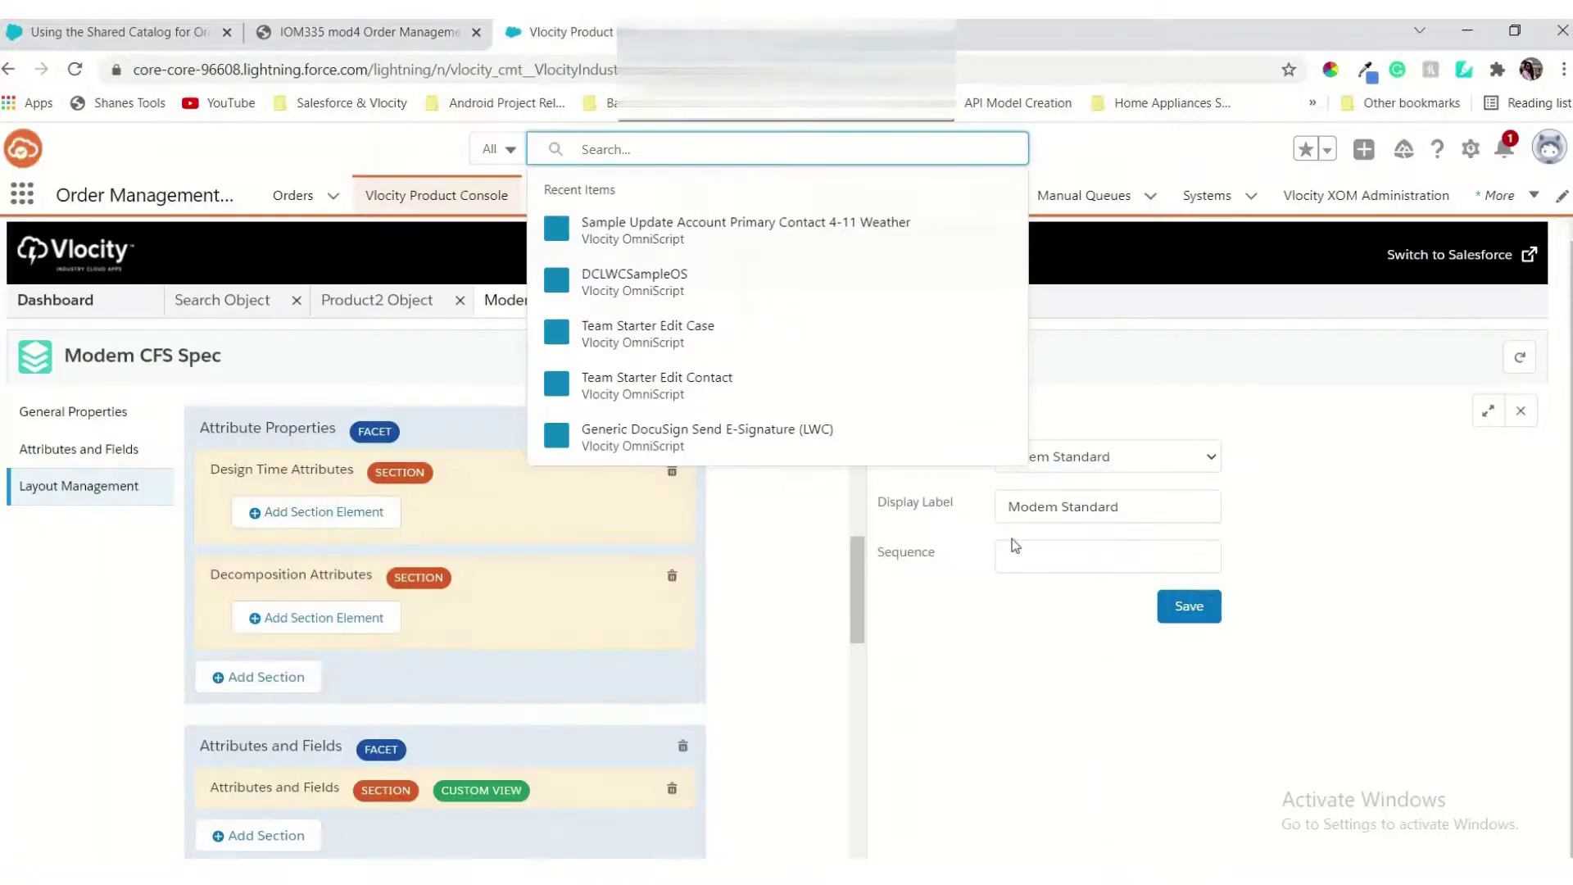
{"action": "left_click", "coordinate": [1037, 554]}
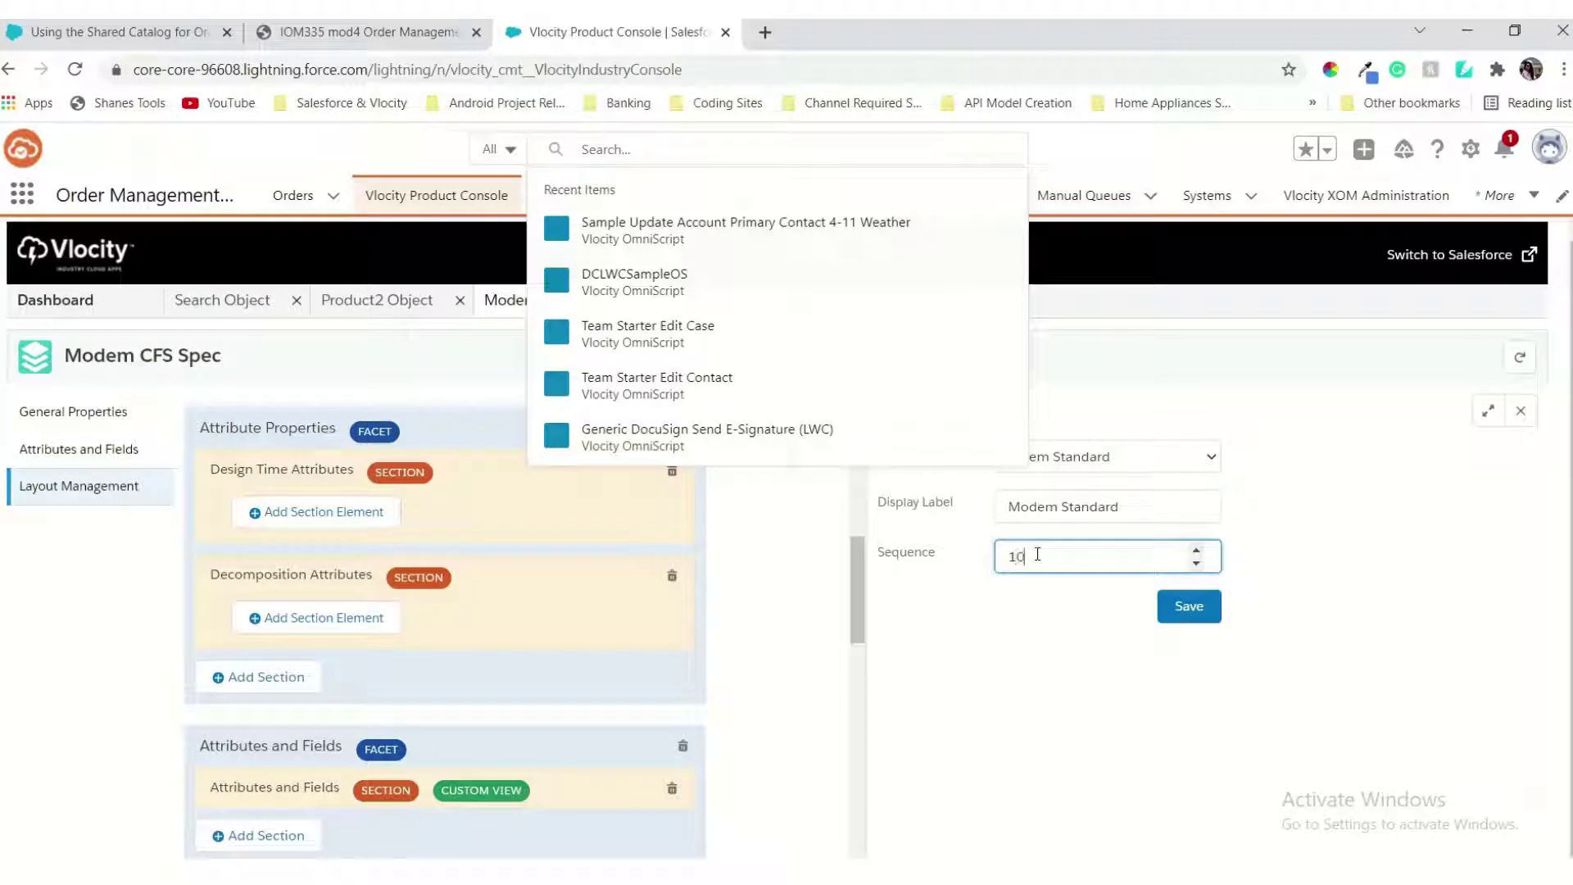
{"action": "left_click", "coordinate": [1188, 608]}
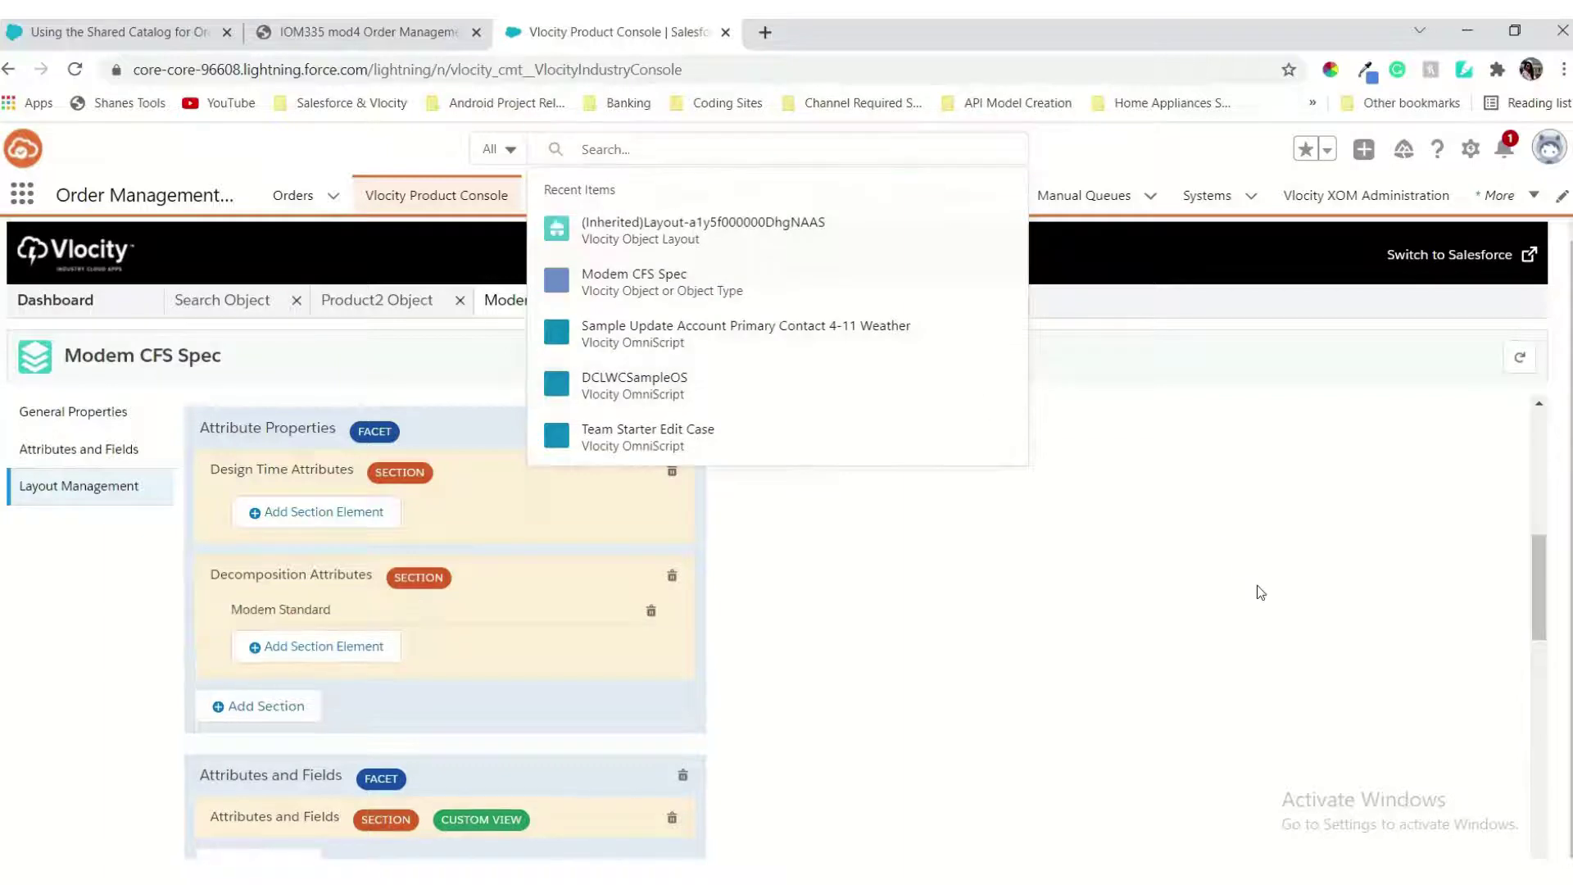
{"action": "left_click", "coordinate": [1114, 154]}
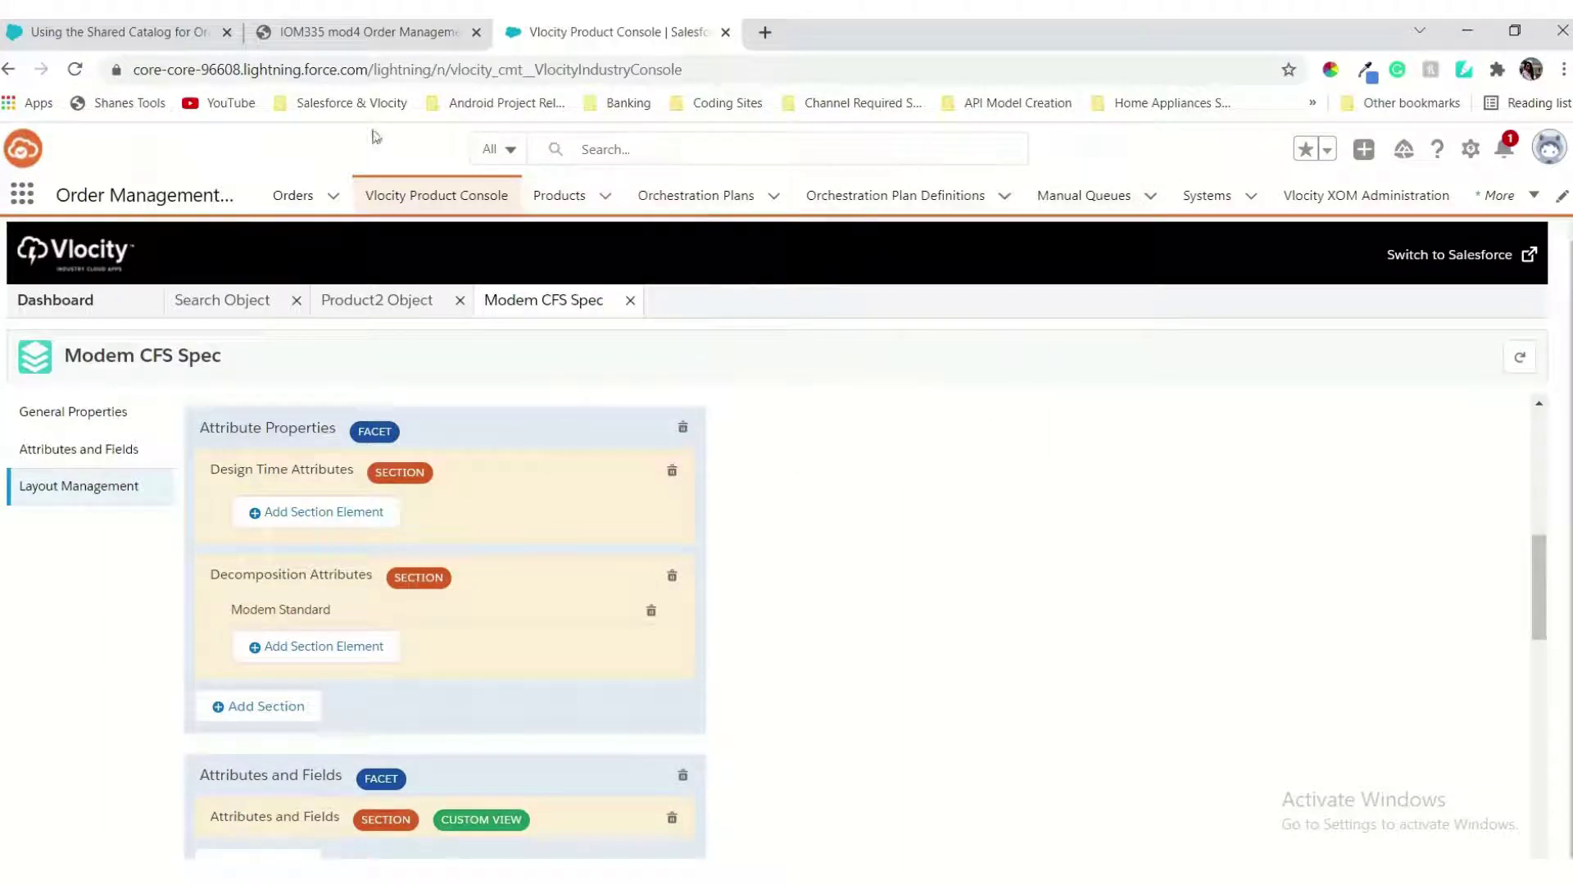
Step: Read the guide's step 18 and close Product2 Object, Search Object and Modem CFS Spec to return to the dashboard
{"action": "left_click", "coordinate": [329, 36]}
{"action": "scroll", "coordinate": [656, 533], "scroll_direction": "down", "scroll_amount": 7}
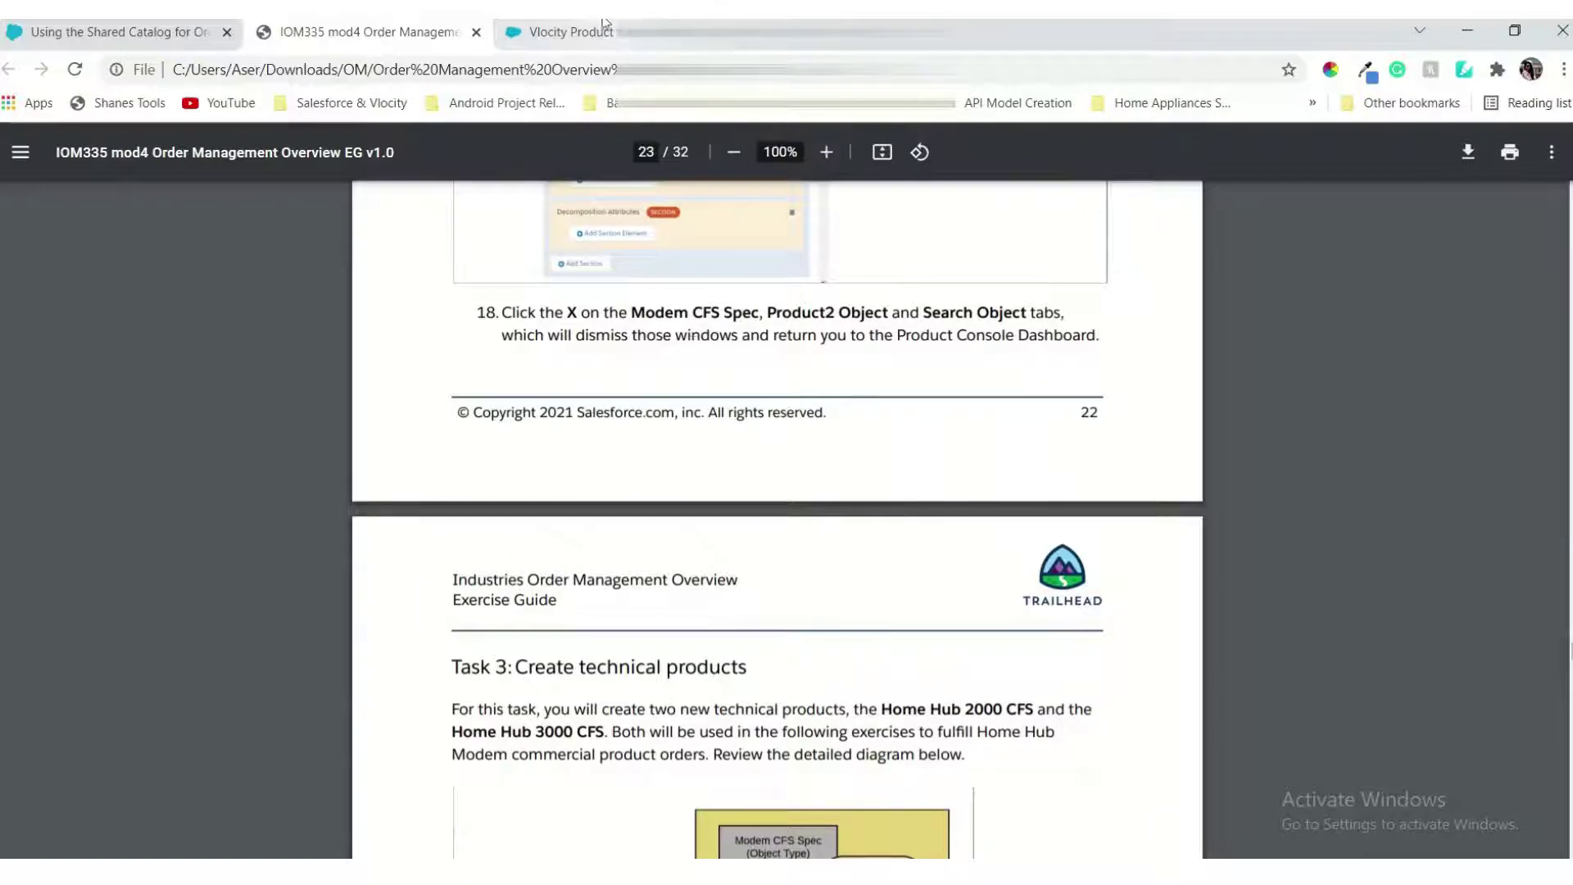
{"action": "left_click", "coordinate": [568, 37]}
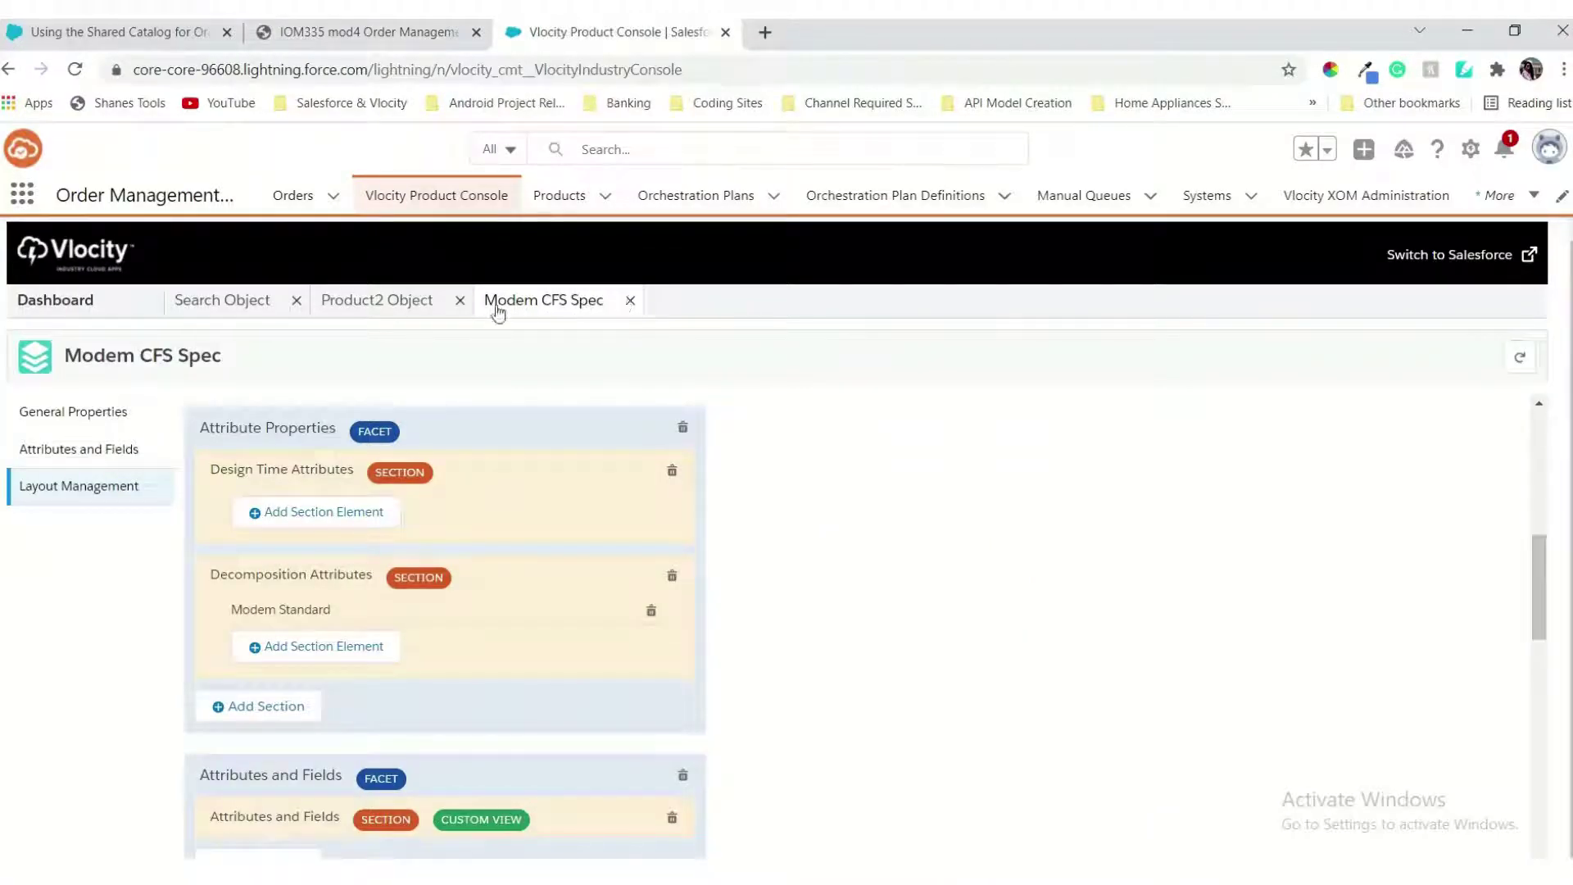
{"action": "left_click", "coordinate": [460, 301]}
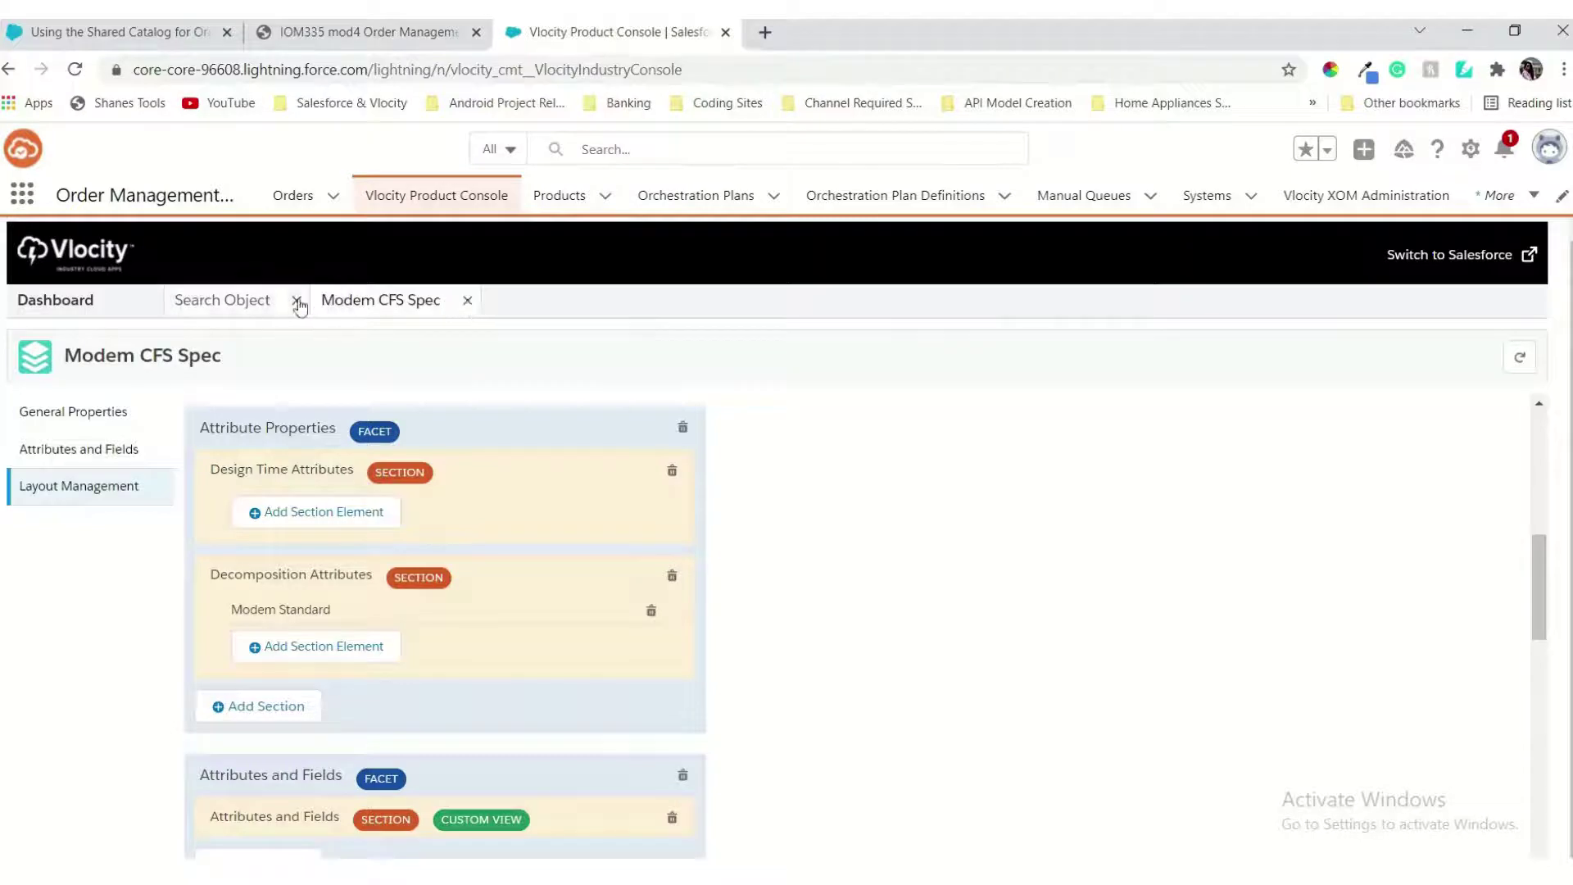
{"action": "left_click", "coordinate": [296, 301]}
{"action": "left_click", "coordinate": [321, 301]}
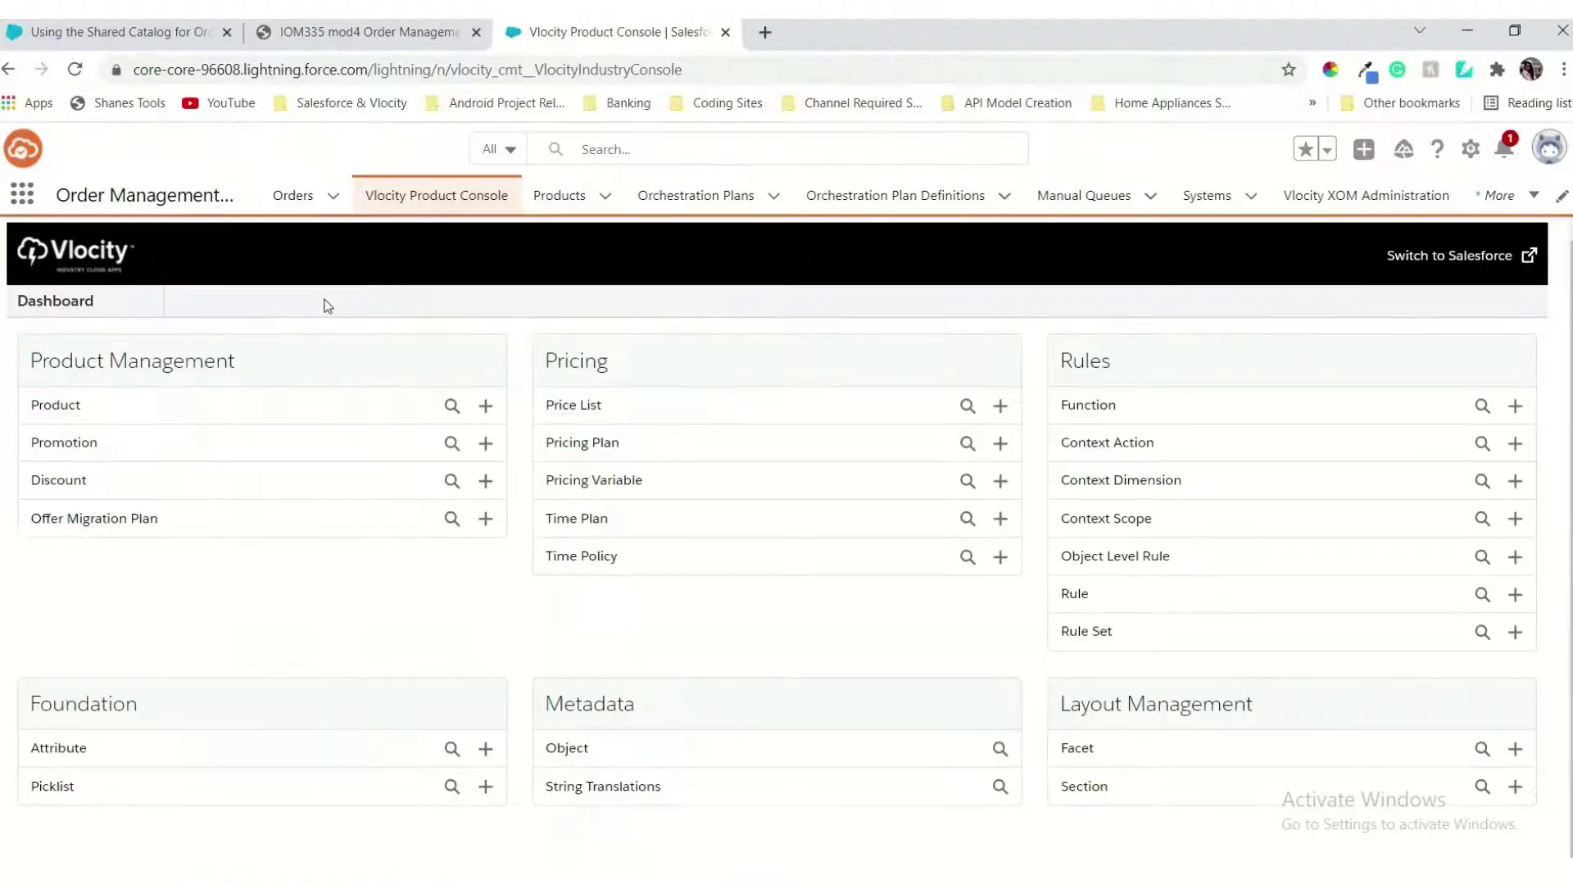
Step: Read the guide's Task 3 introduction and steps 1 and 2, and start a new product under Product Management
{"action": "left_click", "coordinate": [377, 32]}
{"action": "scroll", "coordinate": [681, 716], "scroll_direction": "down", "scroll_amount": 5}
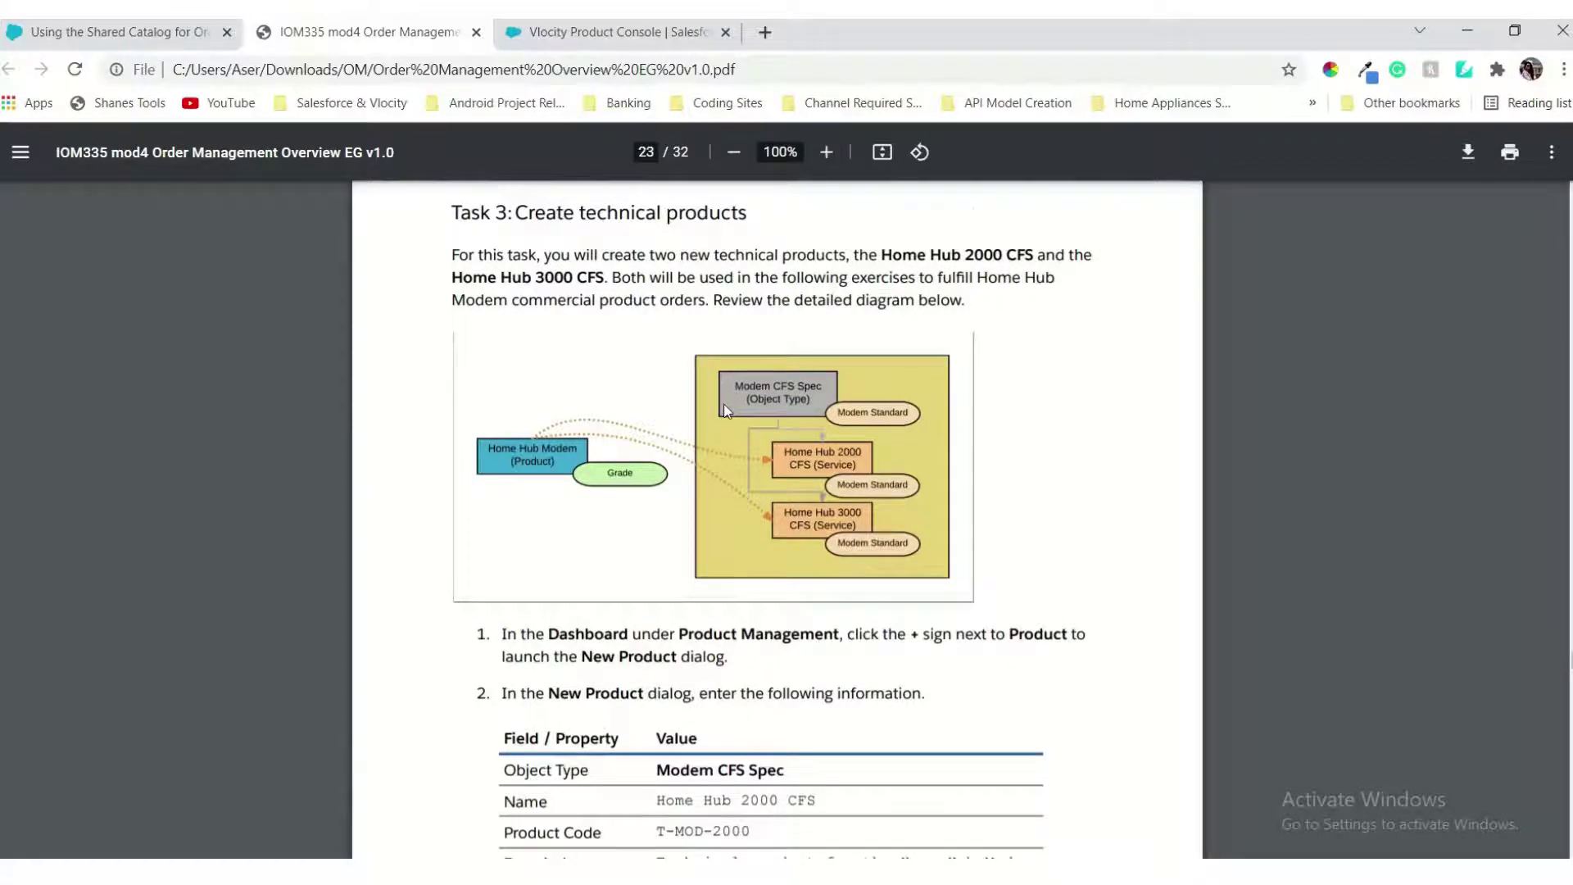
{"action": "scroll", "coordinate": [726, 411], "scroll_direction": "down", "scroll_amount": 2}
{"action": "scroll", "coordinate": [726, 408], "scroll_direction": "up", "scroll_amount": 1}
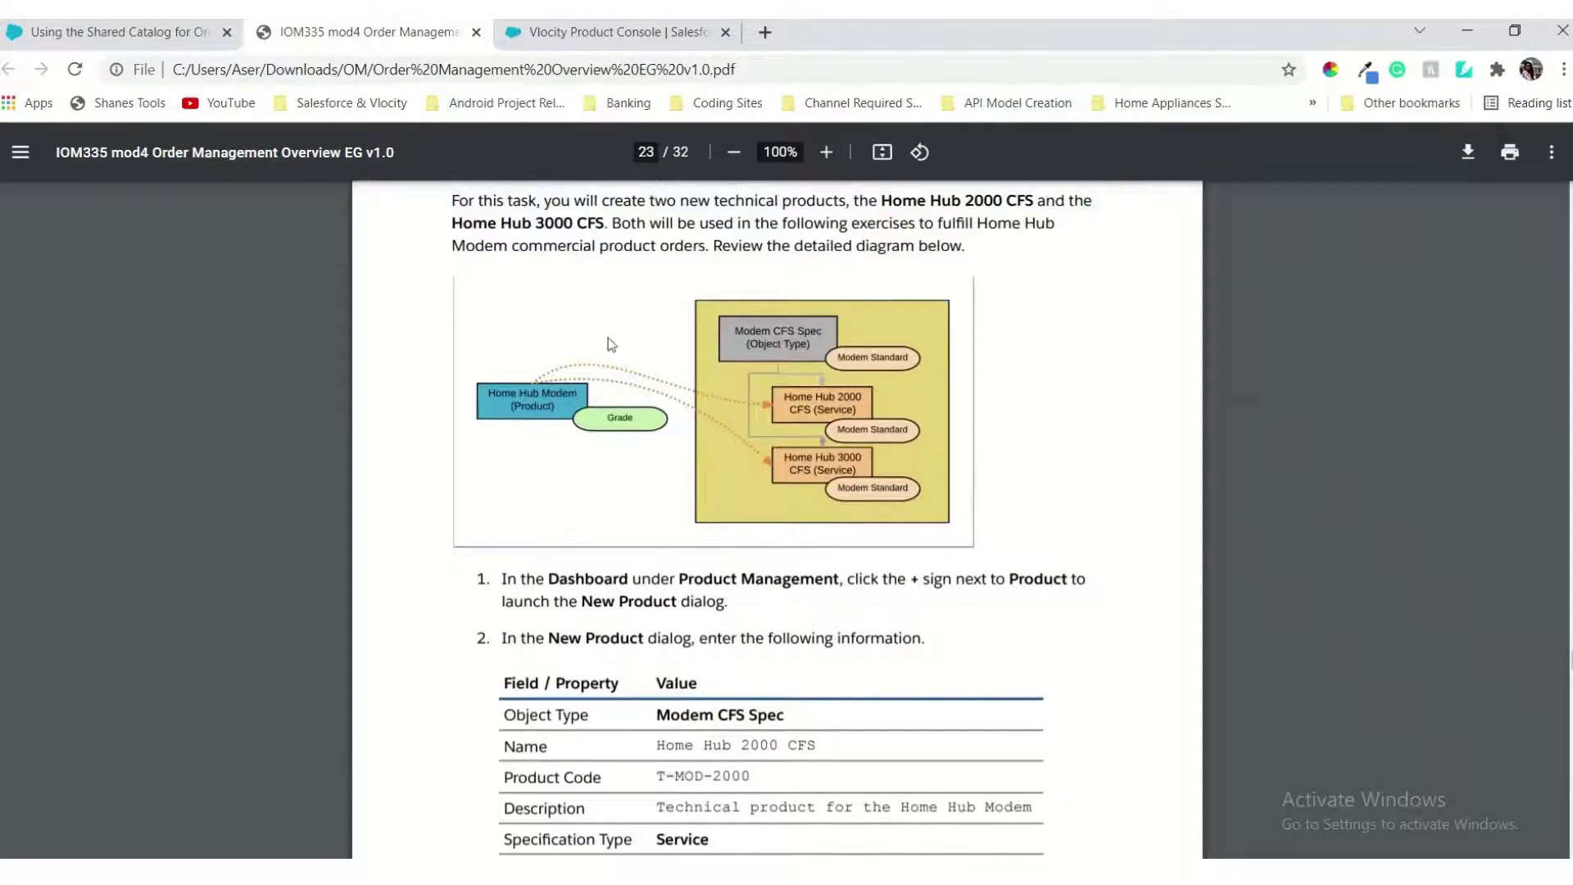
{"action": "scroll", "coordinate": [676, 497], "scroll_direction": "down", "scroll_amount": 3}
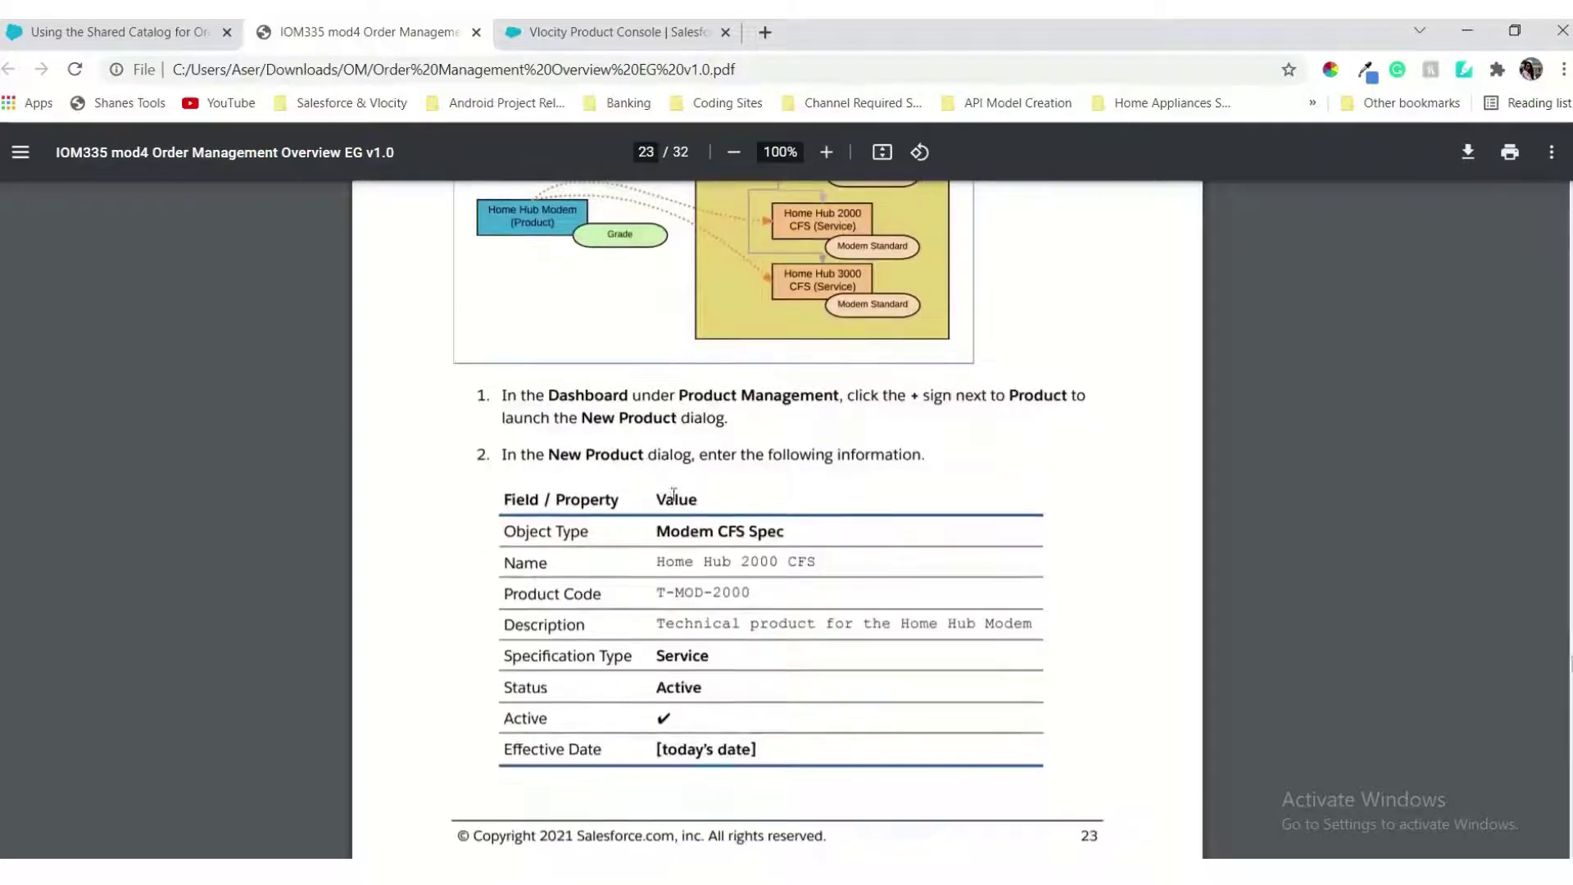
{"action": "scroll", "coordinate": [735, 413], "scroll_direction": "down", "scroll_amount": 2}
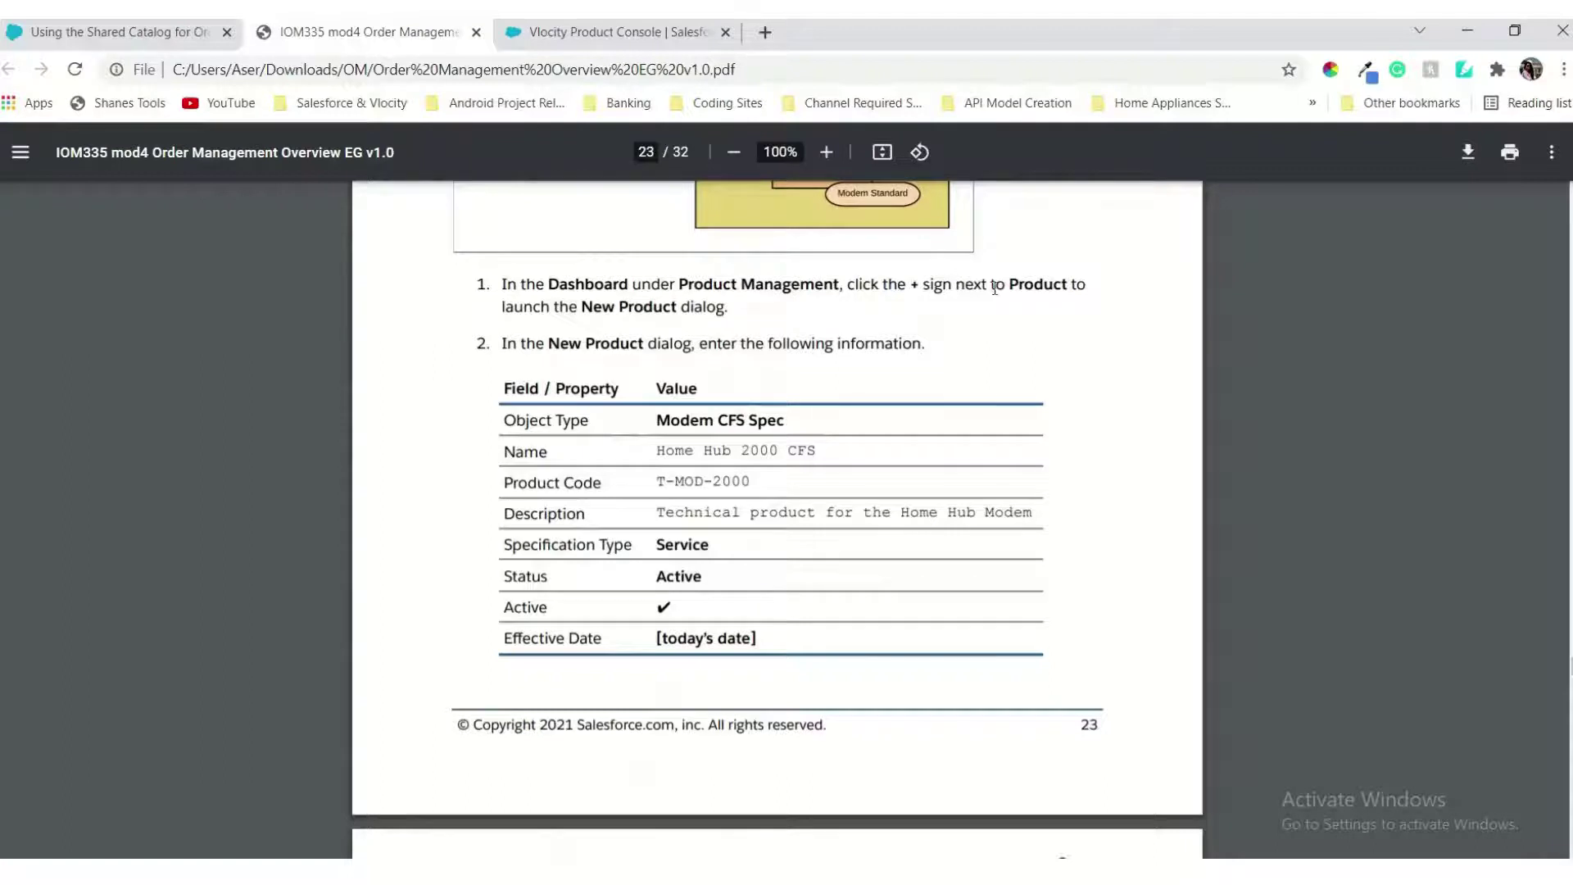
{"action": "left_click", "coordinate": [681, 34]}
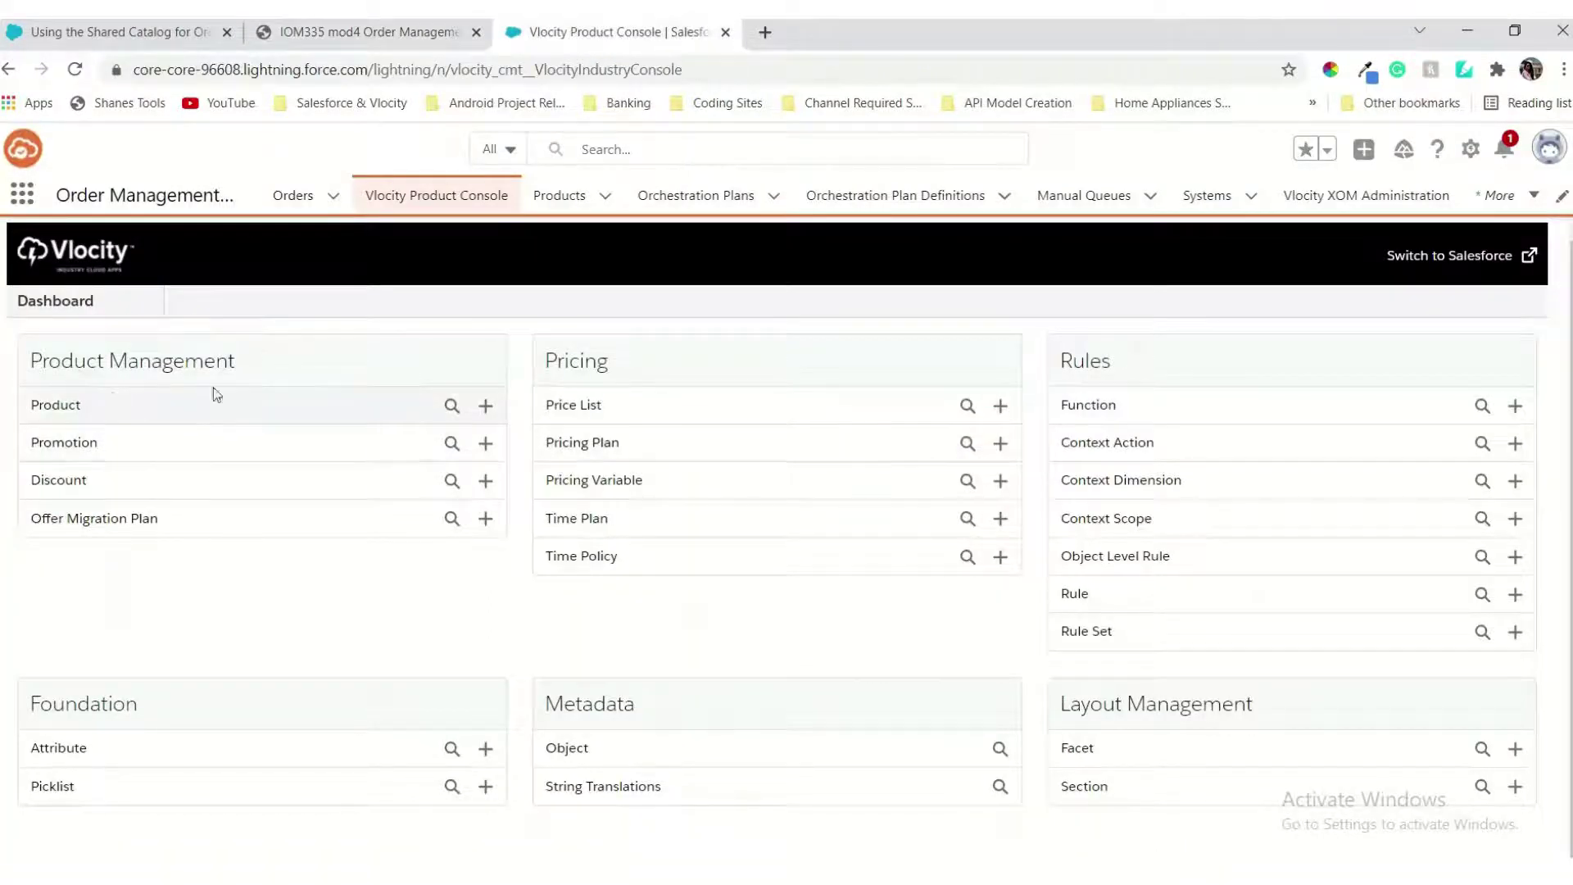
{"action": "left_click", "coordinate": [483, 406]}
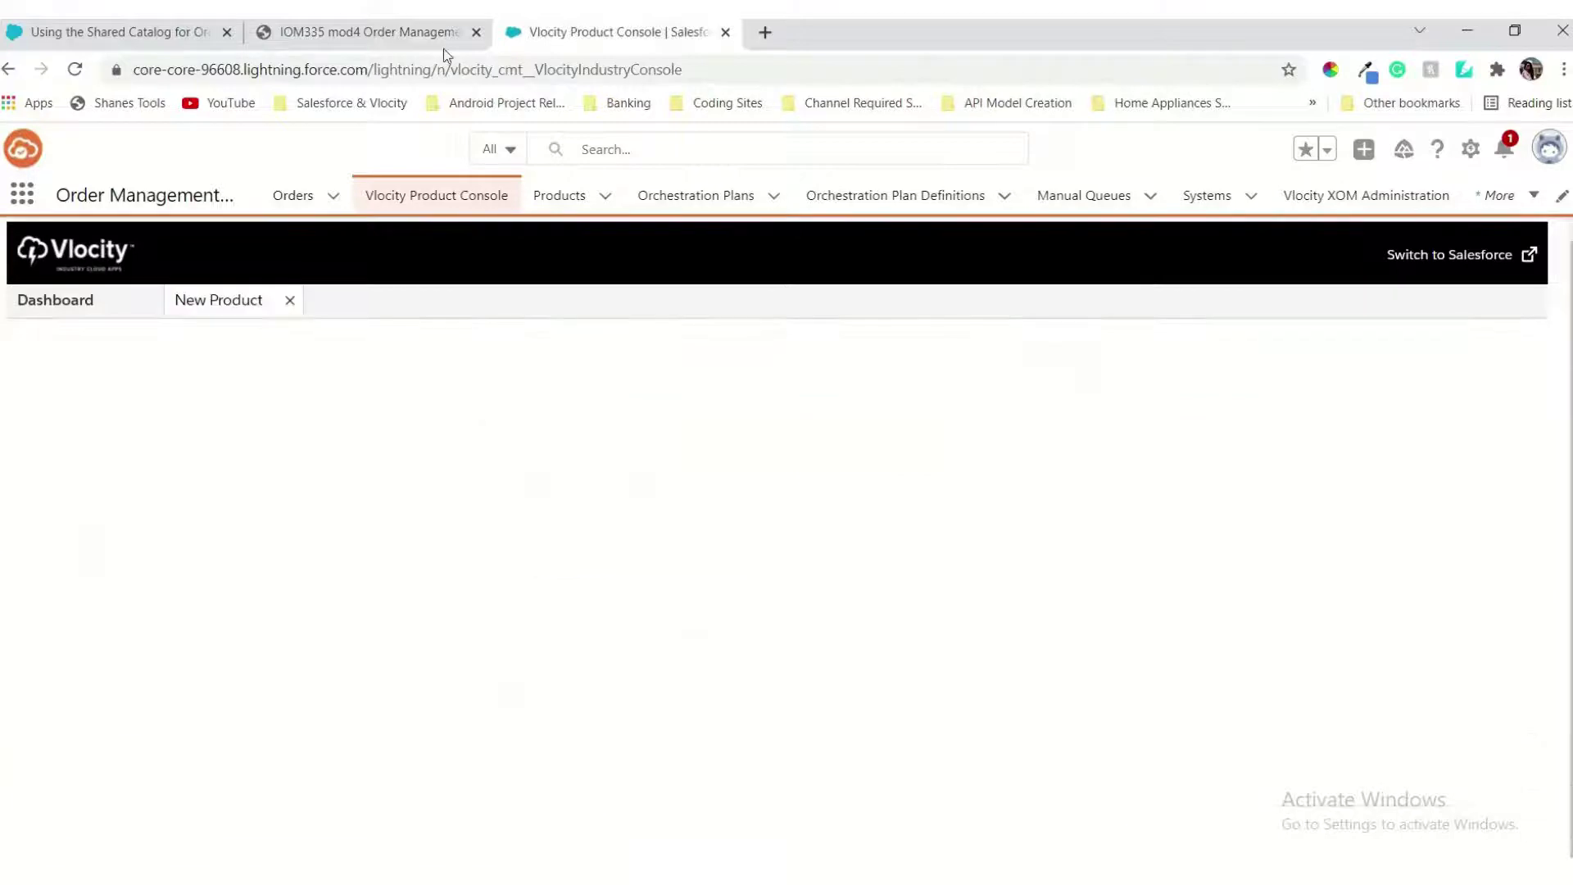
Step: Copy the product name Home Hub 2000 CFS from the guide's step 2 table
{"action": "left_click", "coordinate": [418, 37]}
{"action": "scroll", "coordinate": [705, 476], "scroll_direction": "down", "scroll_amount": 1}
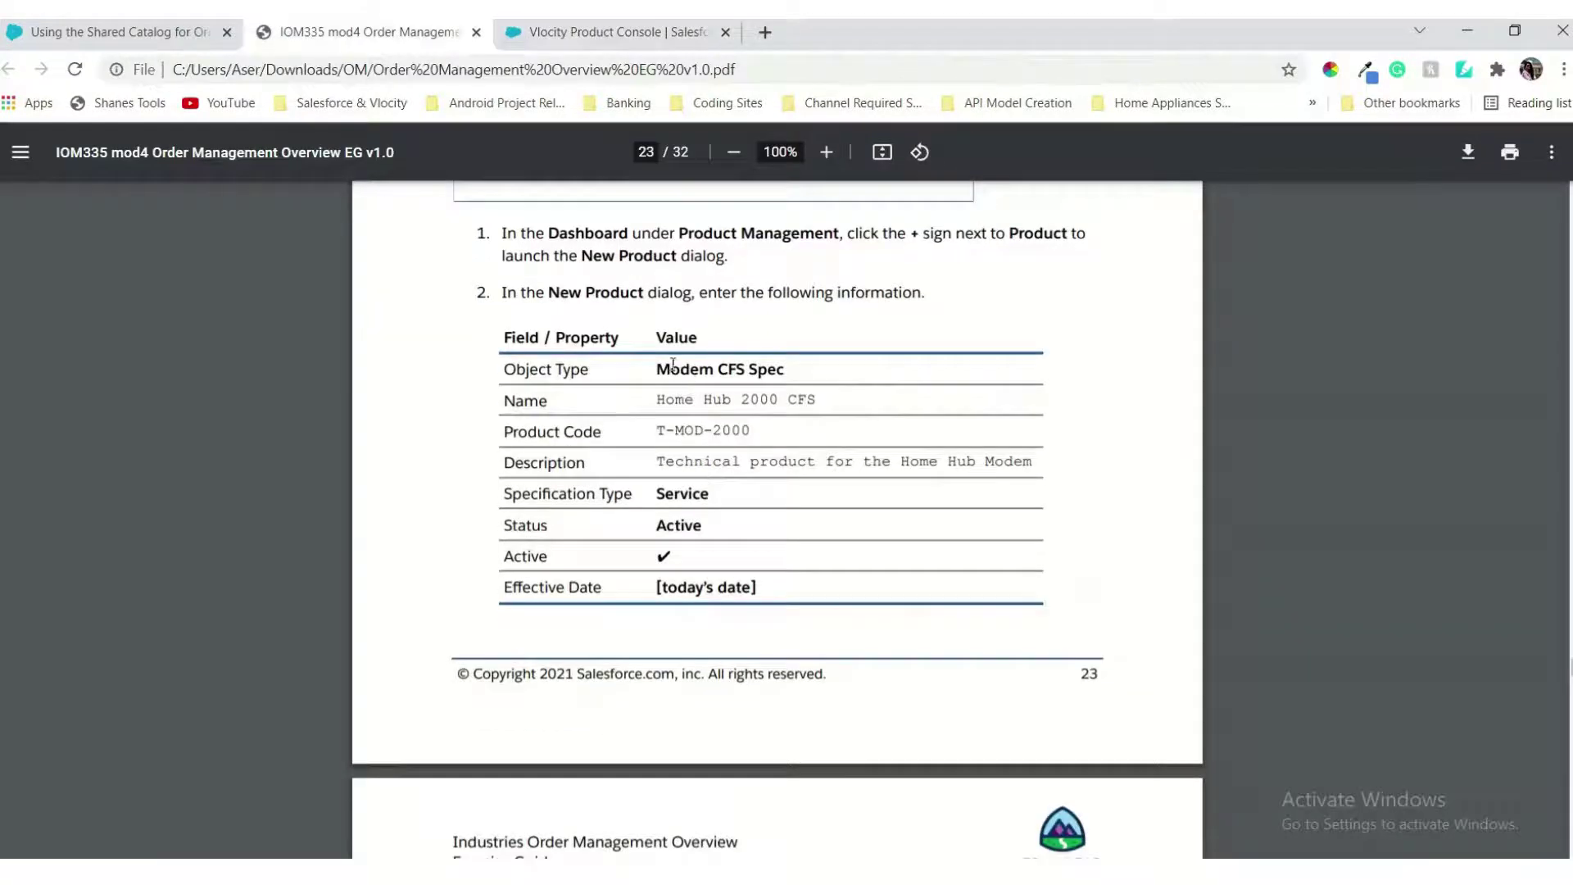
{"action": "left_click_drag", "start_coordinate": [655, 399], "coordinate": [838, 395]}
{"action": "key", "text": "ctrl+c"}
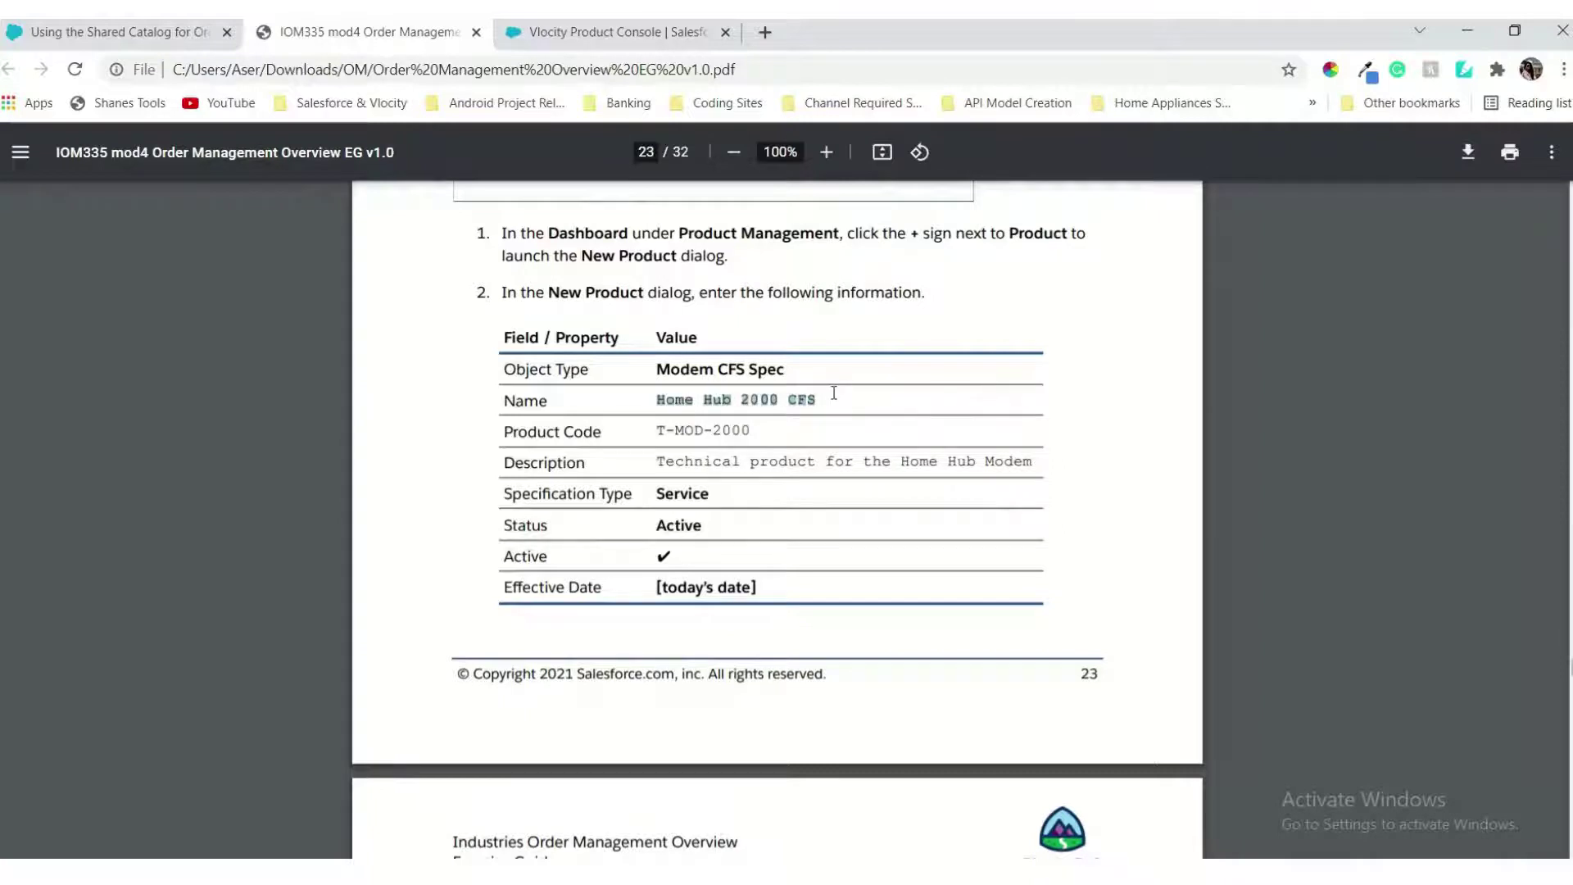
Step: Set the new product's object type to Modem Product Spec
{"action": "left_click", "coordinate": [577, 35]}
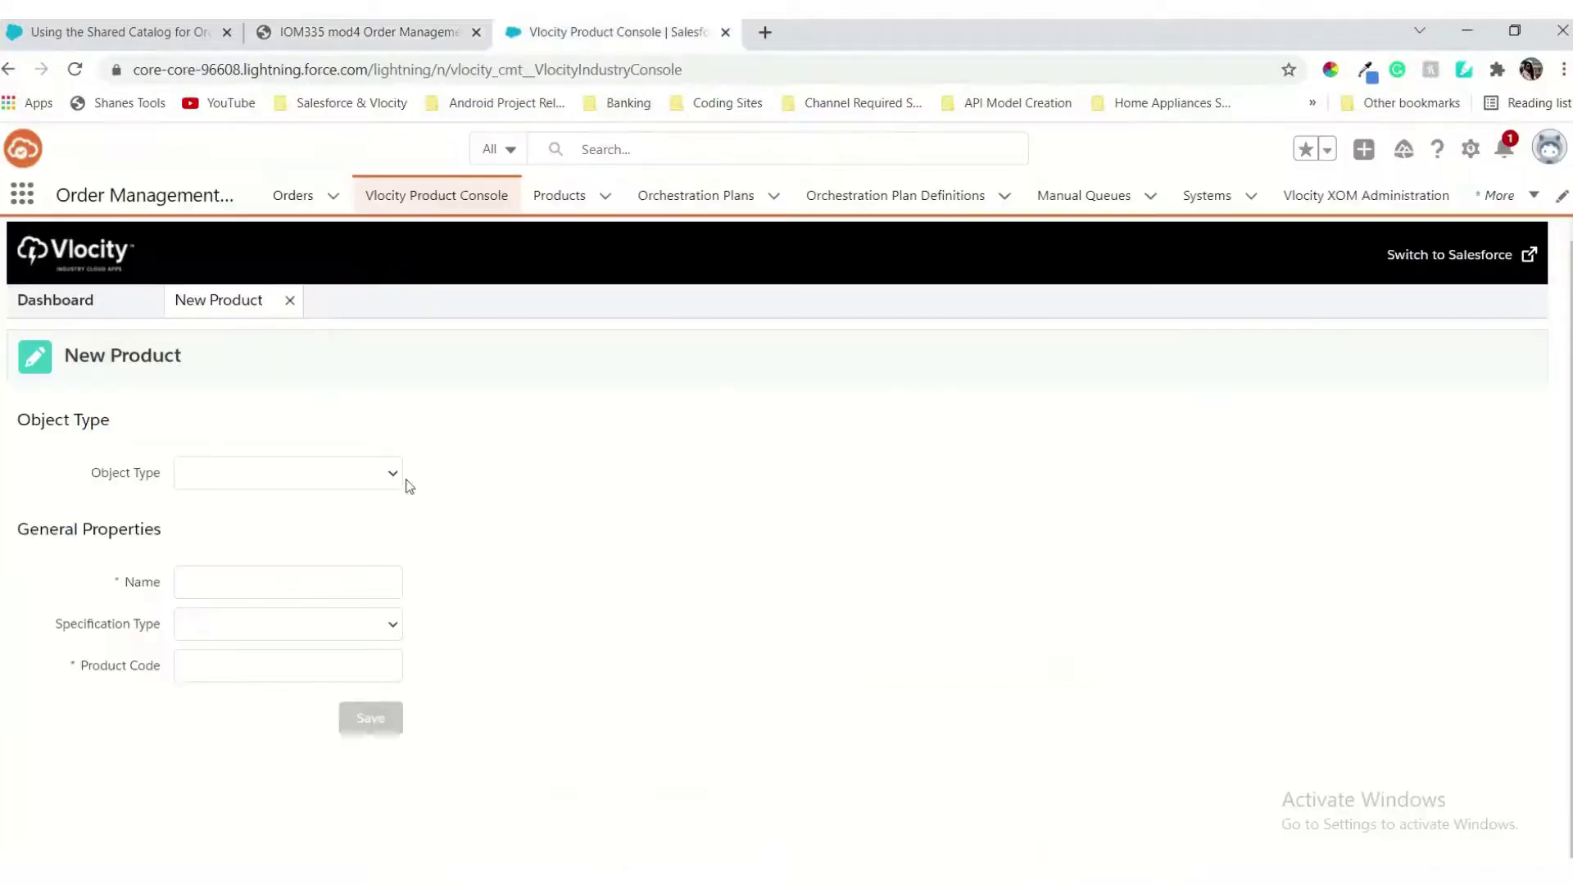
{"action": "left_click", "coordinate": [357, 480]}
{"action": "scroll", "coordinate": [325, 754], "scroll_direction": "down", "scroll_amount": 2}
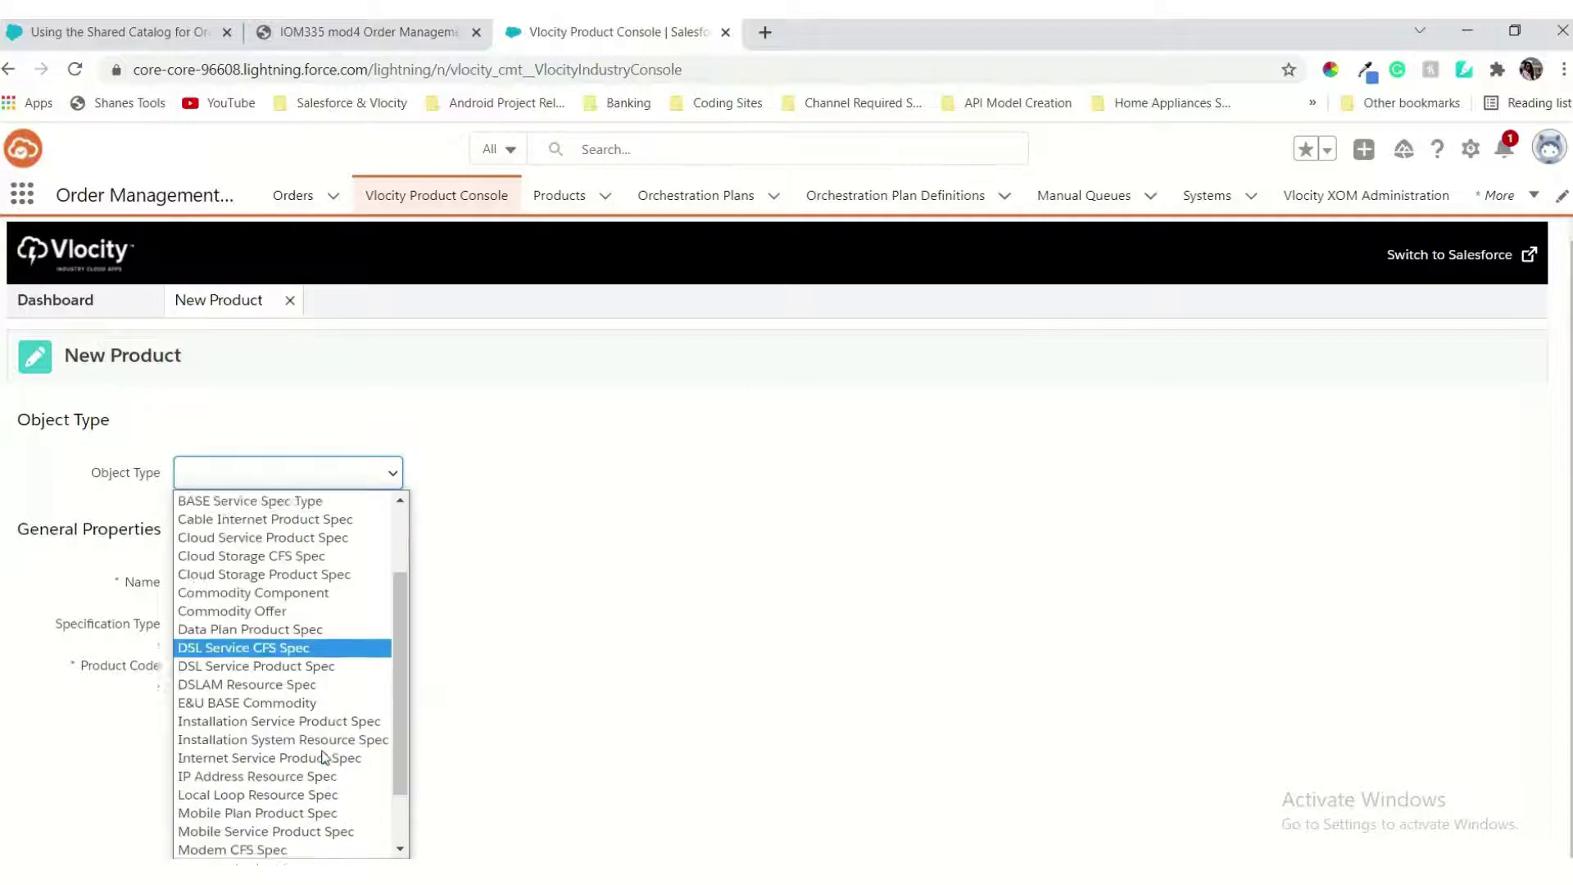
{"action": "scroll", "coordinate": [325, 756], "scroll_direction": "down", "scroll_amount": 1}
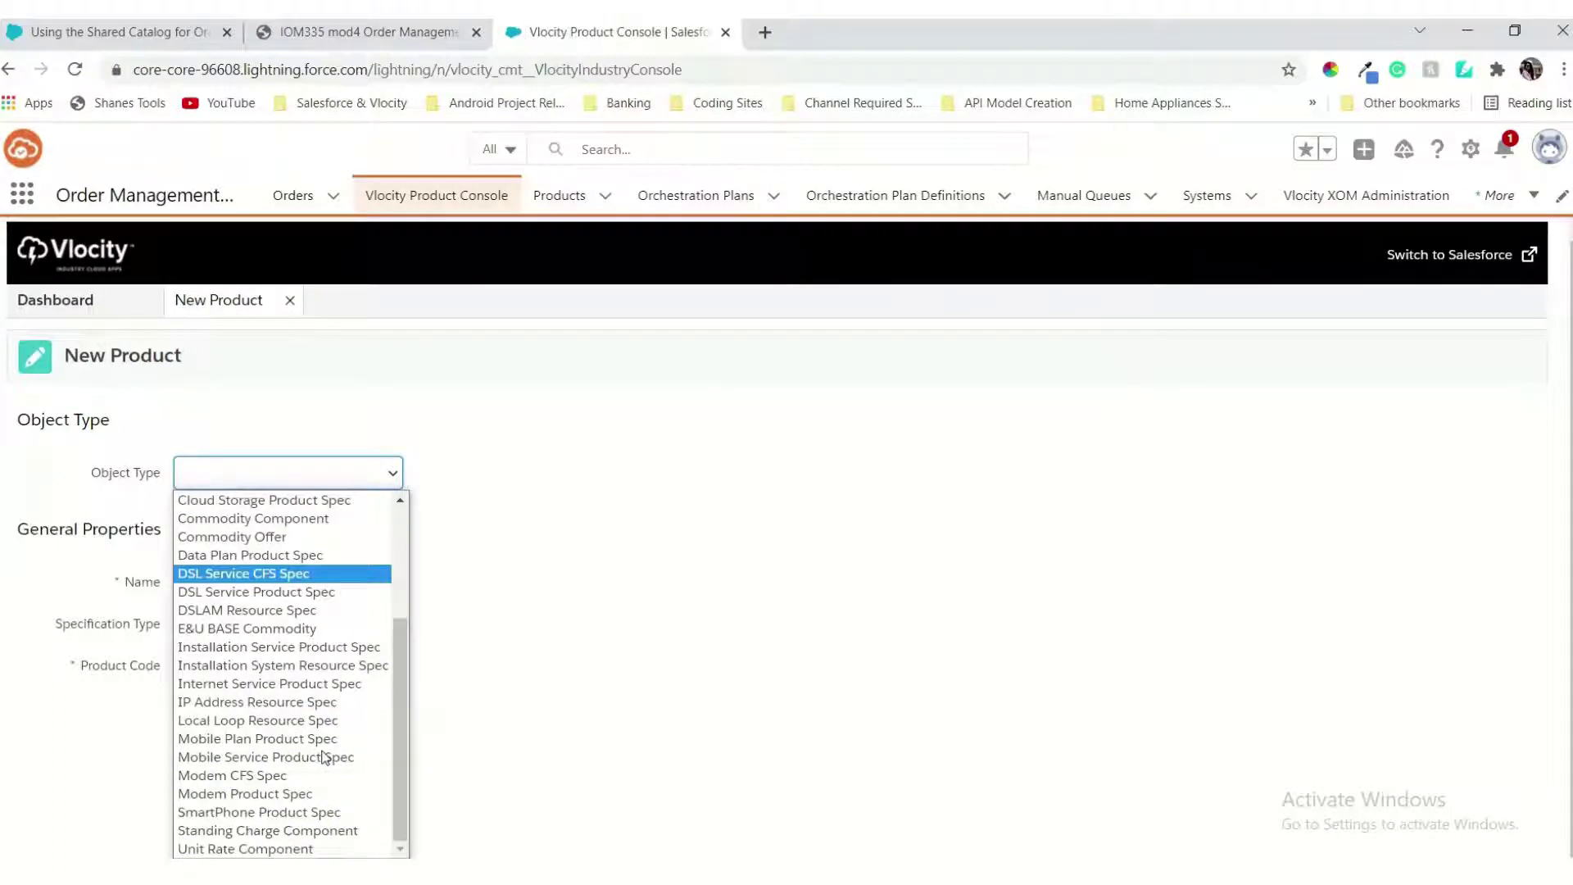
{"action": "left_click", "coordinate": [261, 794]}
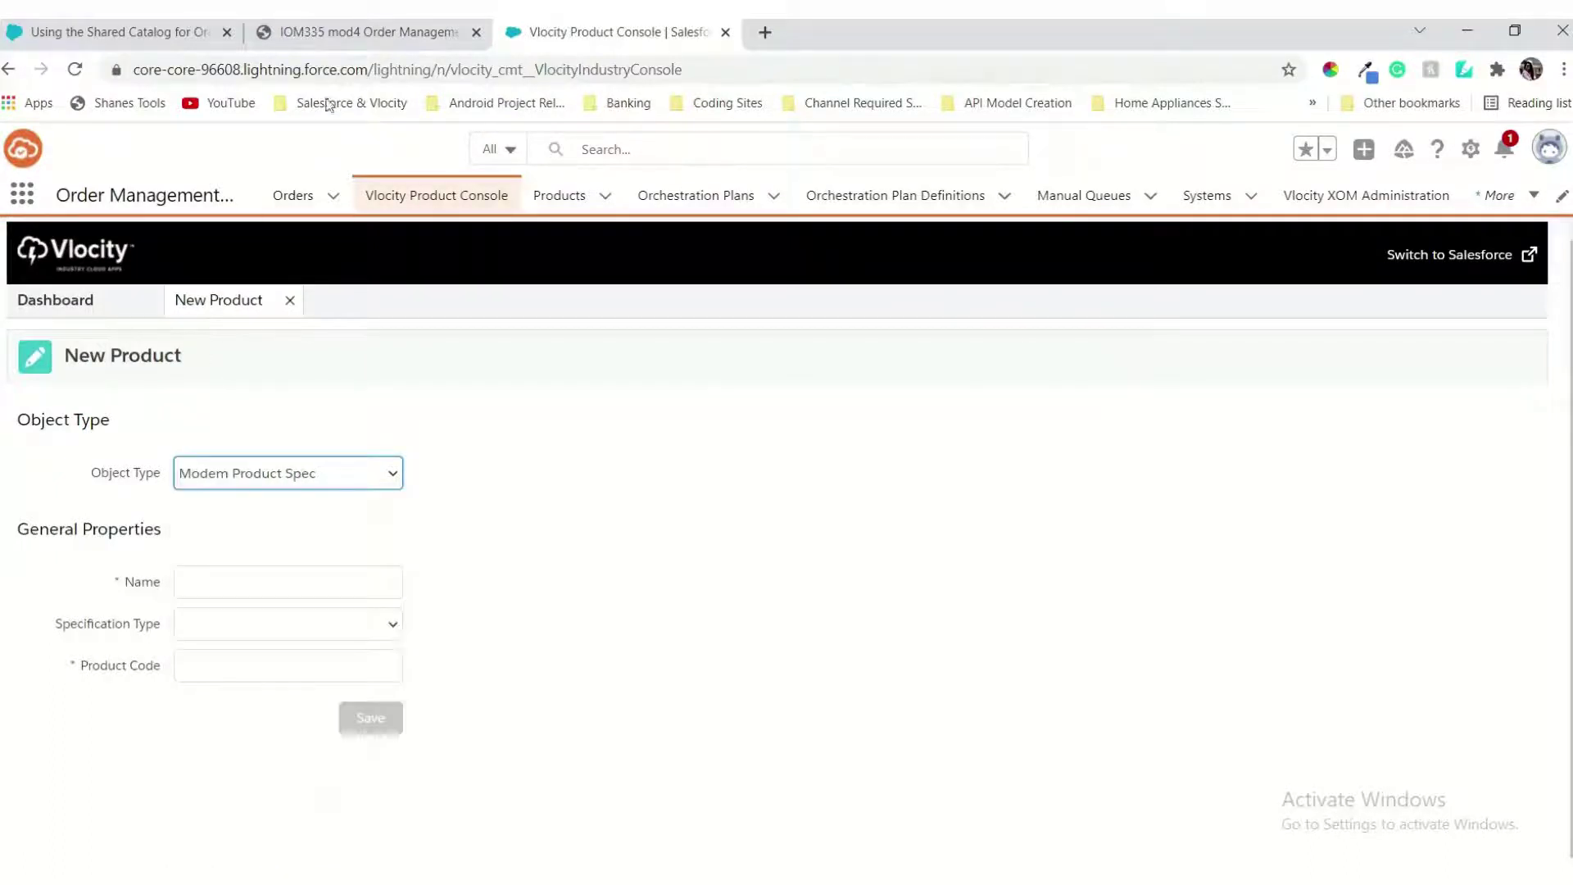
Step: Recheck the guide's step 2, set the new product's object type to Modem CFS Spec and name it Home Hub 2000 CFS
{"action": "left_click", "coordinate": [348, 24]}
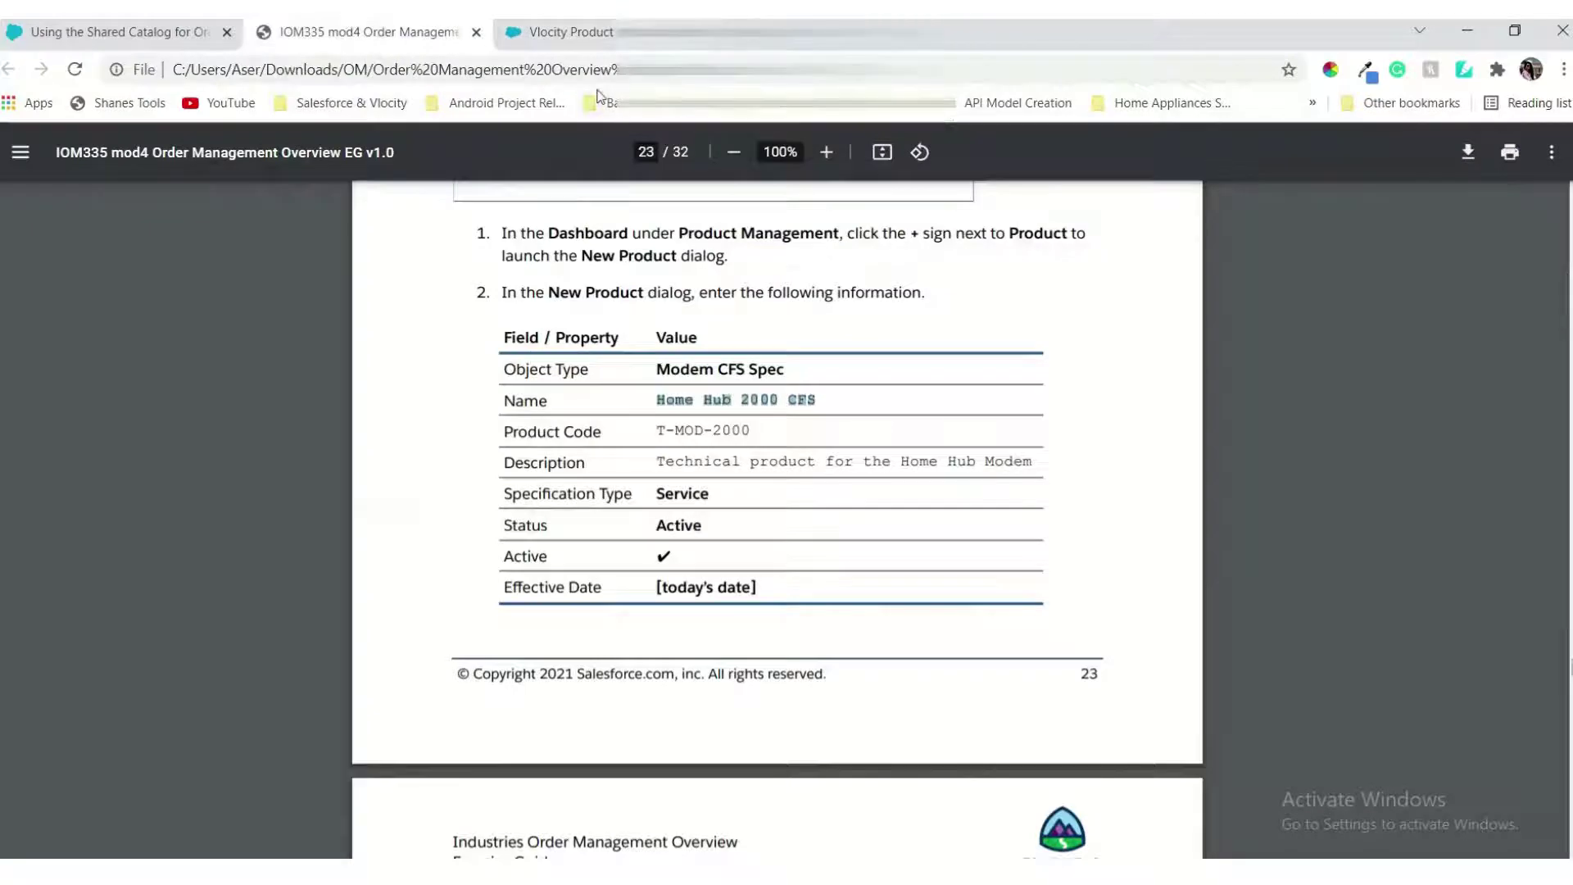
{"action": "left_click", "coordinate": [591, 33]}
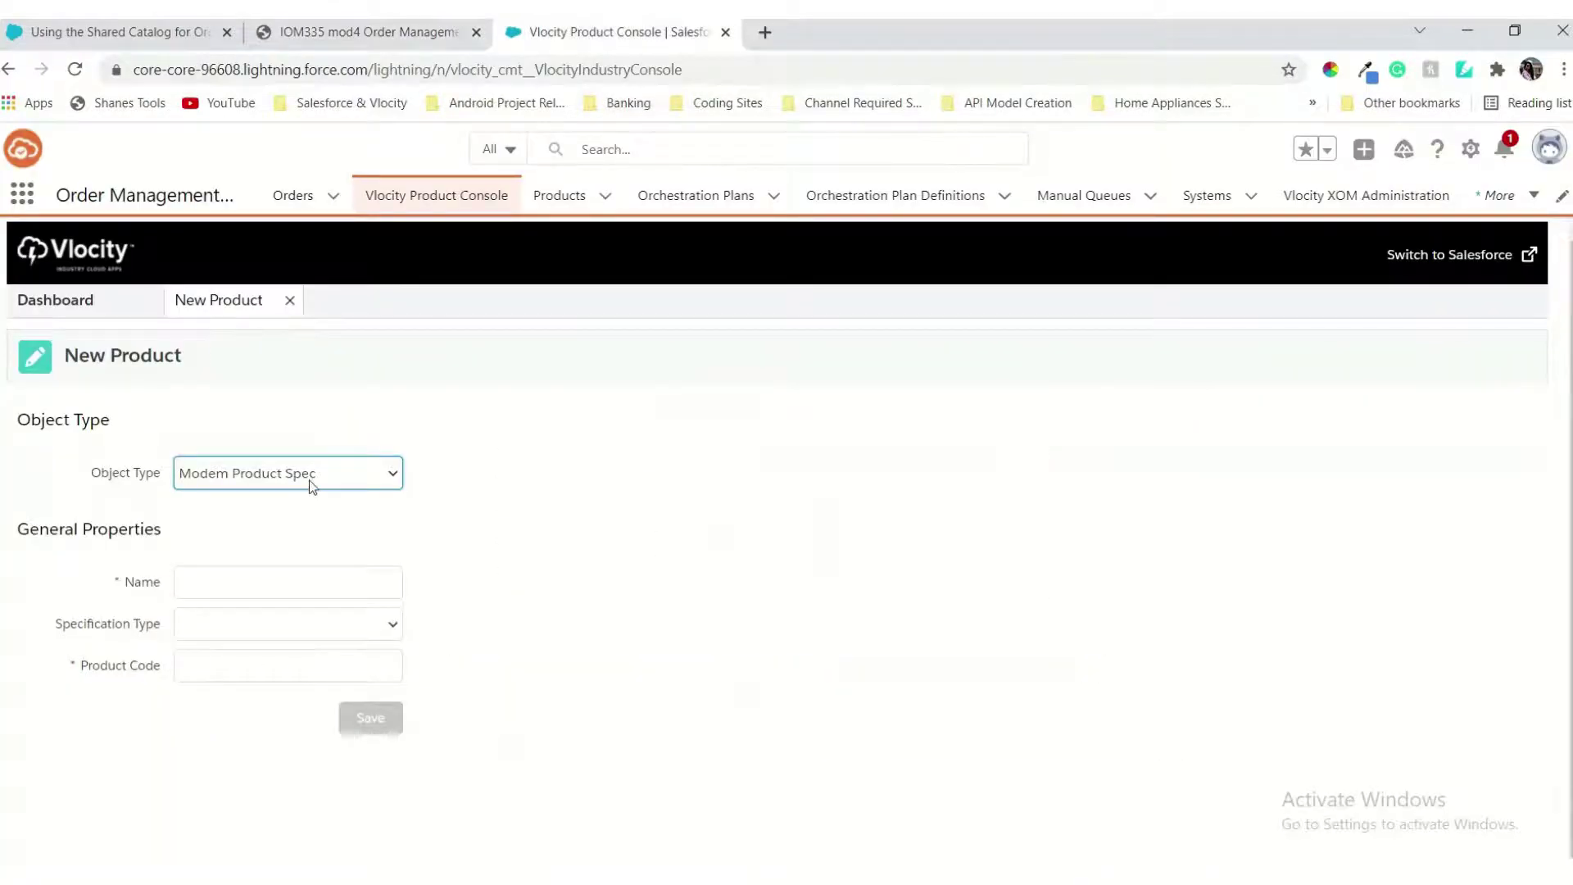
{"action": "left_click", "coordinate": [309, 482]}
{"action": "scroll", "coordinate": [246, 832], "scroll_direction": "down", "scroll_amount": 1}
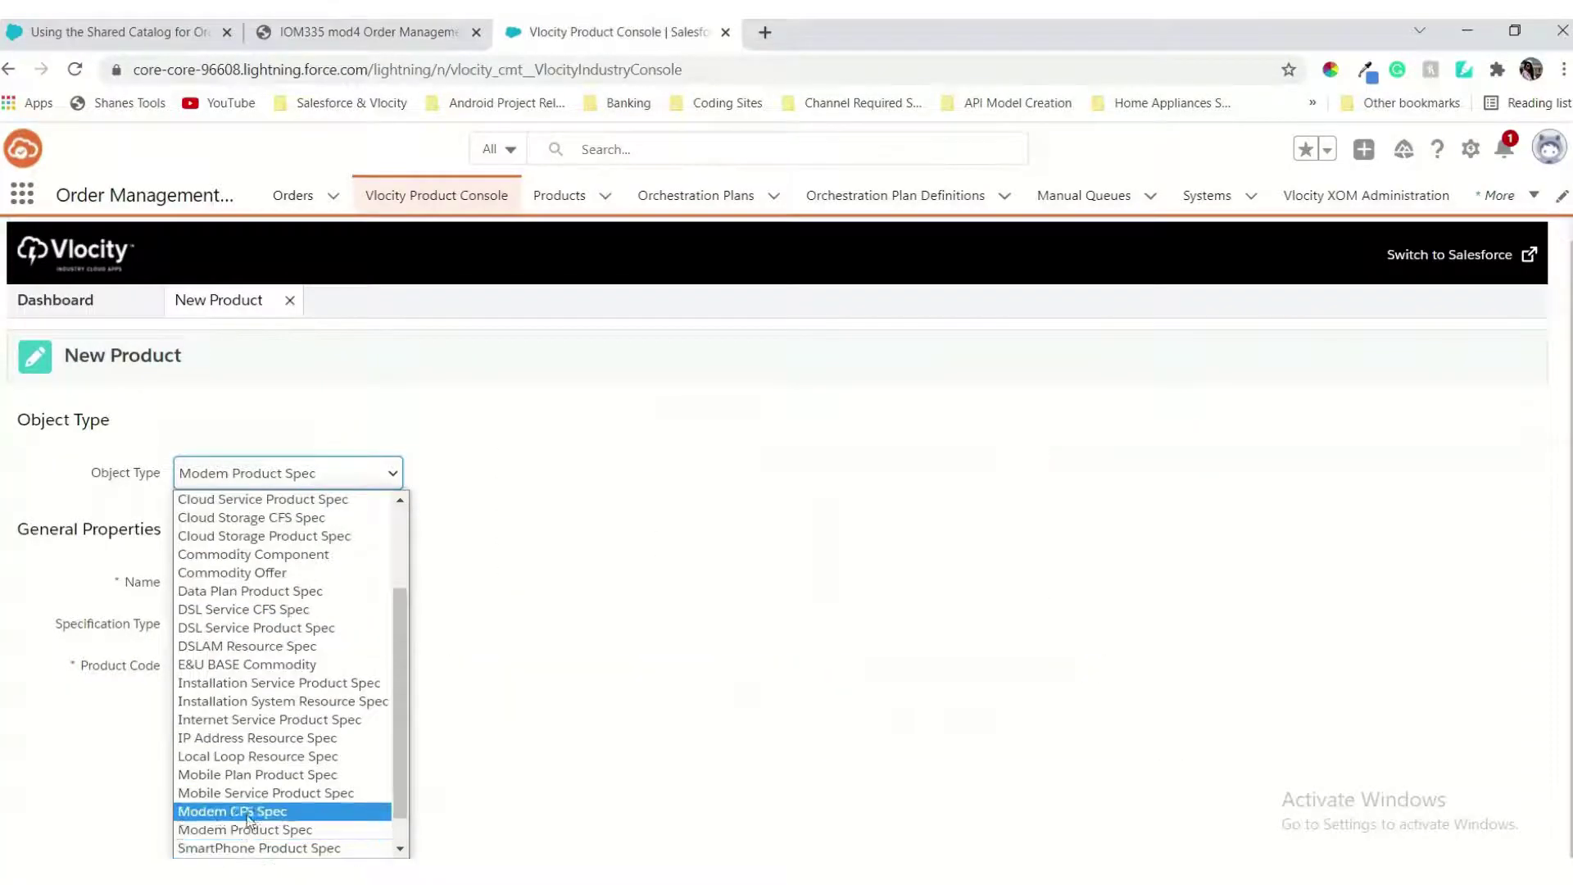
{"action": "left_click", "coordinate": [249, 813]}
{"action": "left_click", "coordinate": [246, 588]}
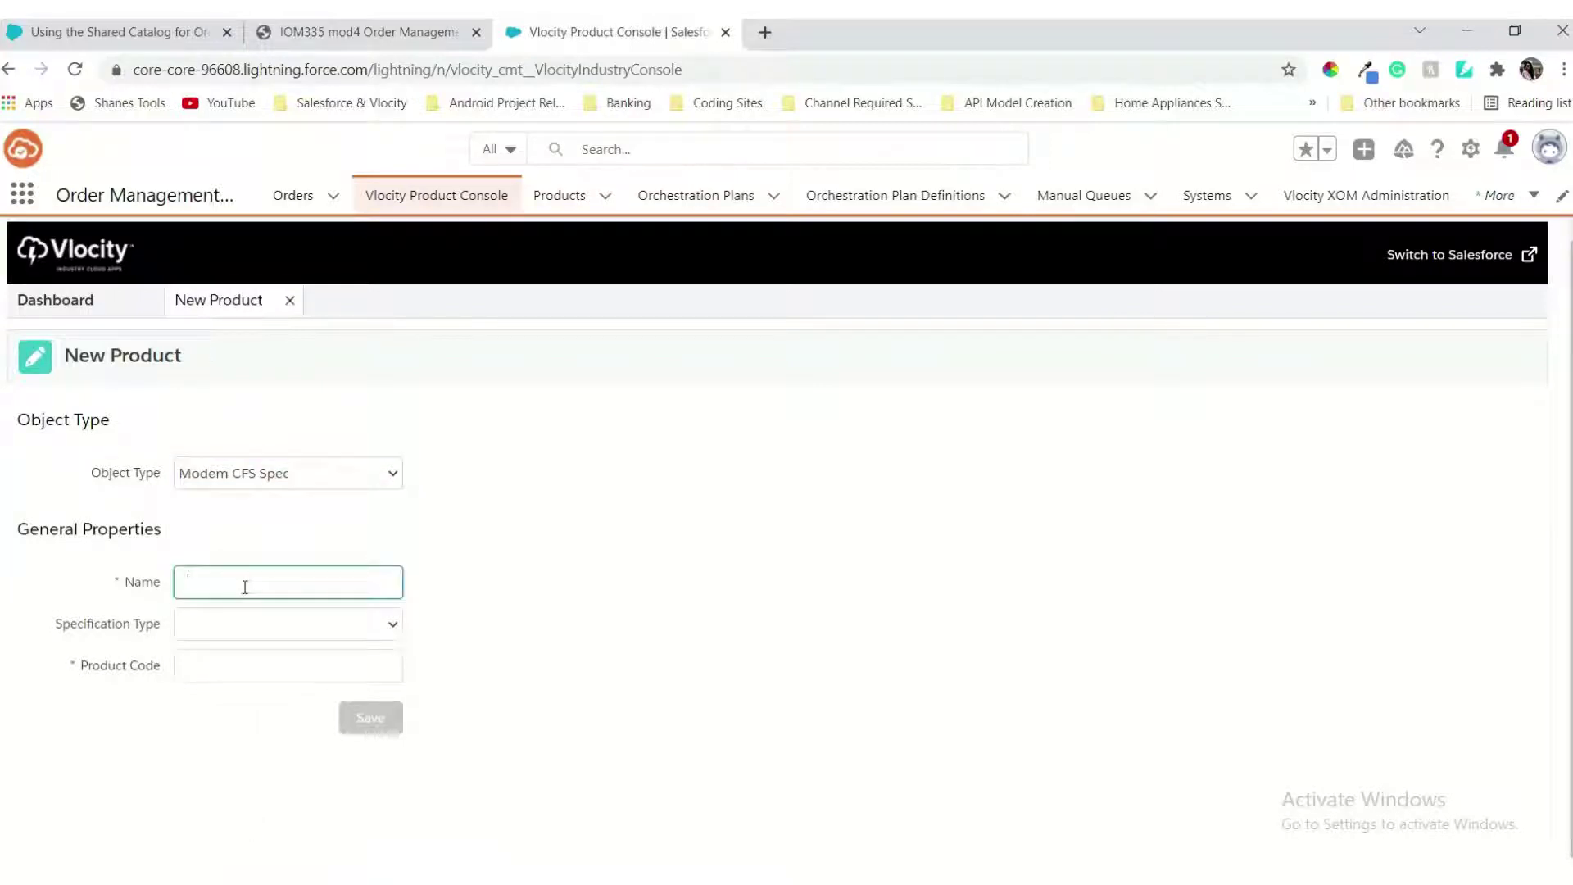
{"action": "key", "text": "ctrl+v"}
Step: Set the new product's specification type to Product and look up the remaining values in the guide's step 2
{"action": "left_click", "coordinate": [243, 633]}
{"action": "left_click", "coordinate": [228, 710]}
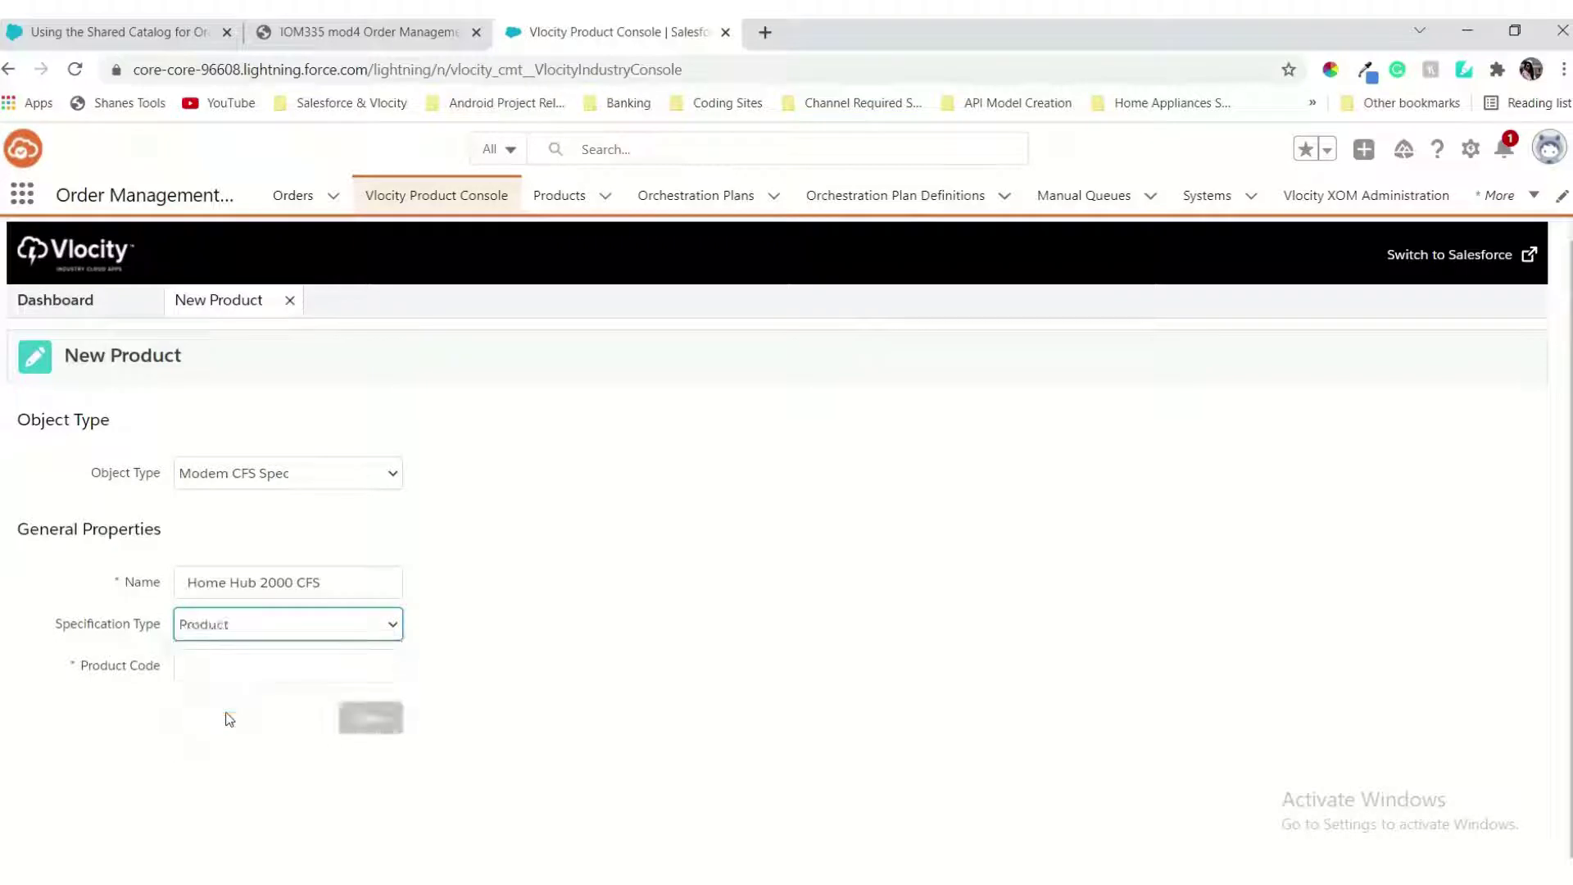
{"action": "left_click", "coordinate": [310, 33]}
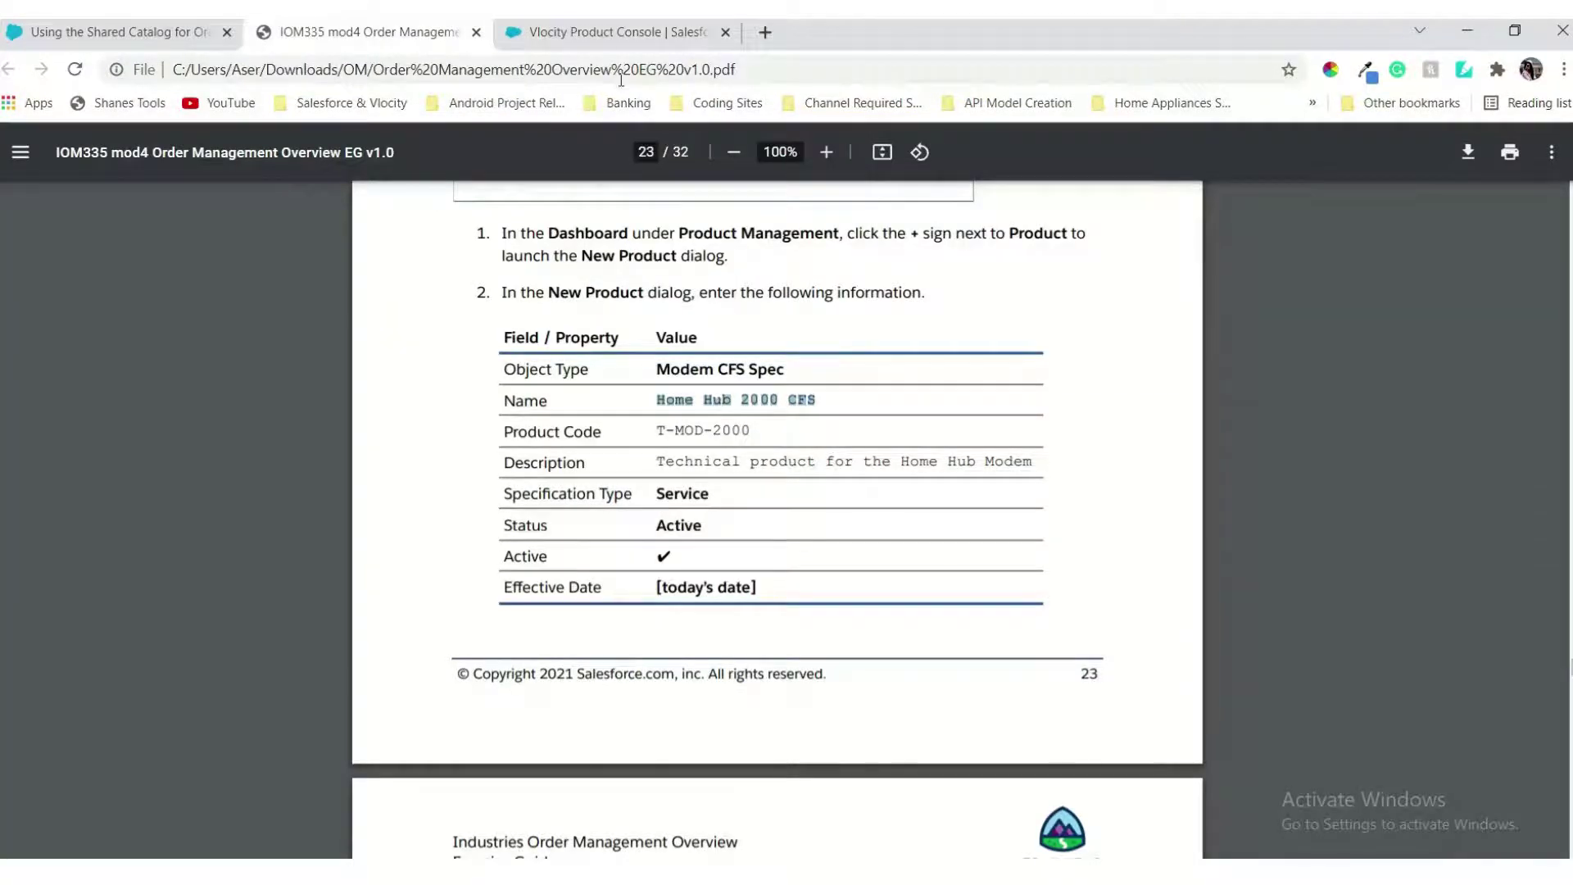
Step: Return to the product console and set the new product's specification type to Service
{"action": "left_click", "coordinate": [609, 37]}
{"action": "left_click", "coordinate": [347, 635]}
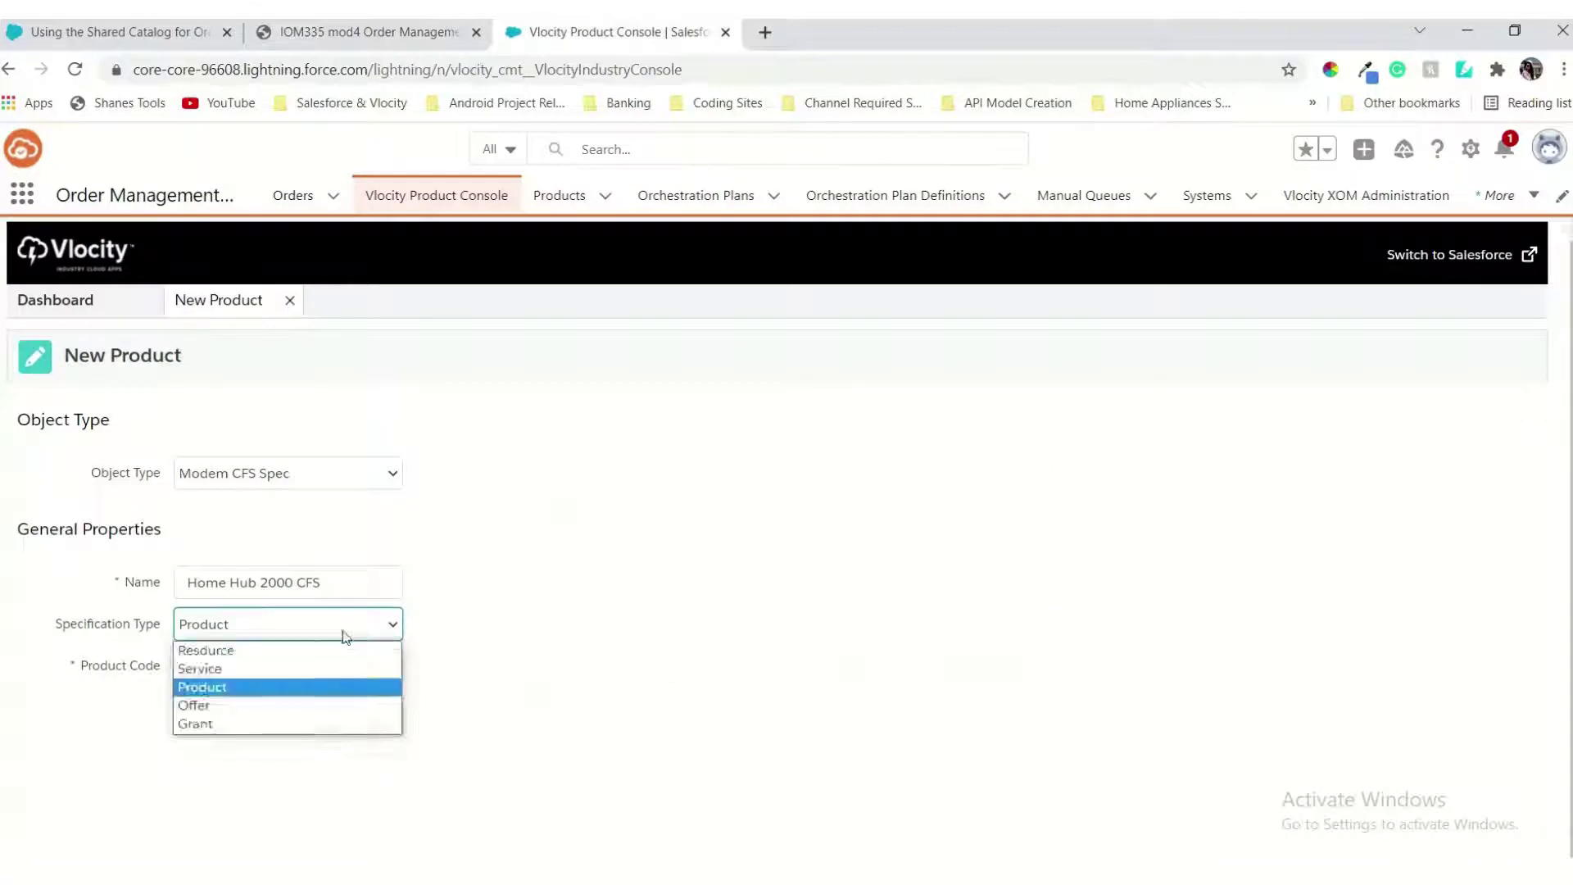
{"action": "left_click", "coordinate": [257, 677]}
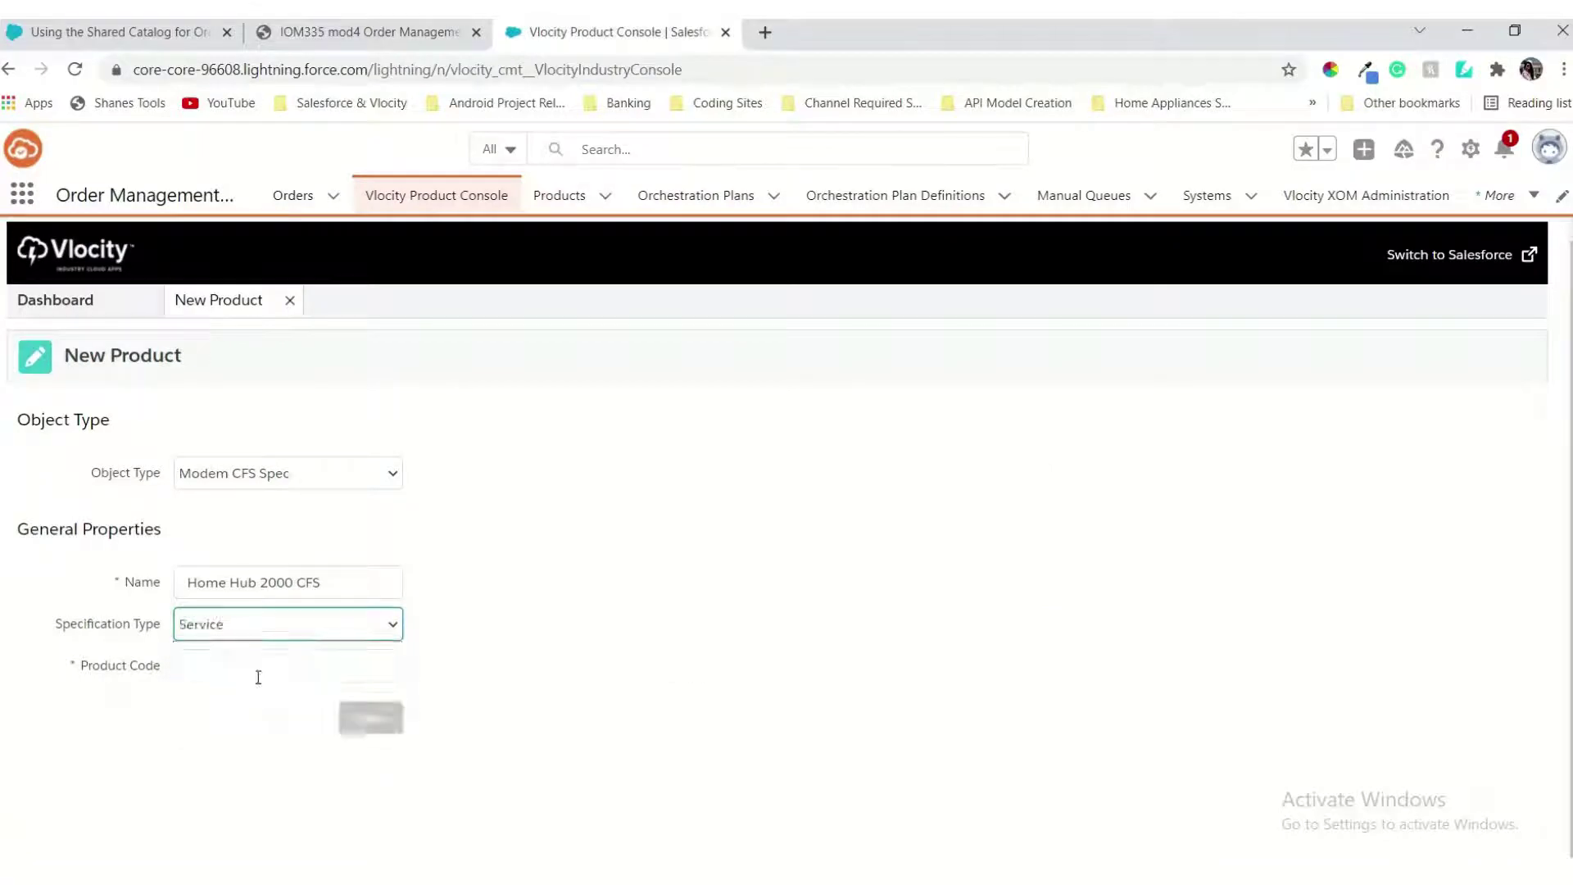
Step: Copy the product code T-MOD-2000 from the guide's step 2 into the new product's code and save the product
{"action": "left_click", "coordinate": [285, 32]}
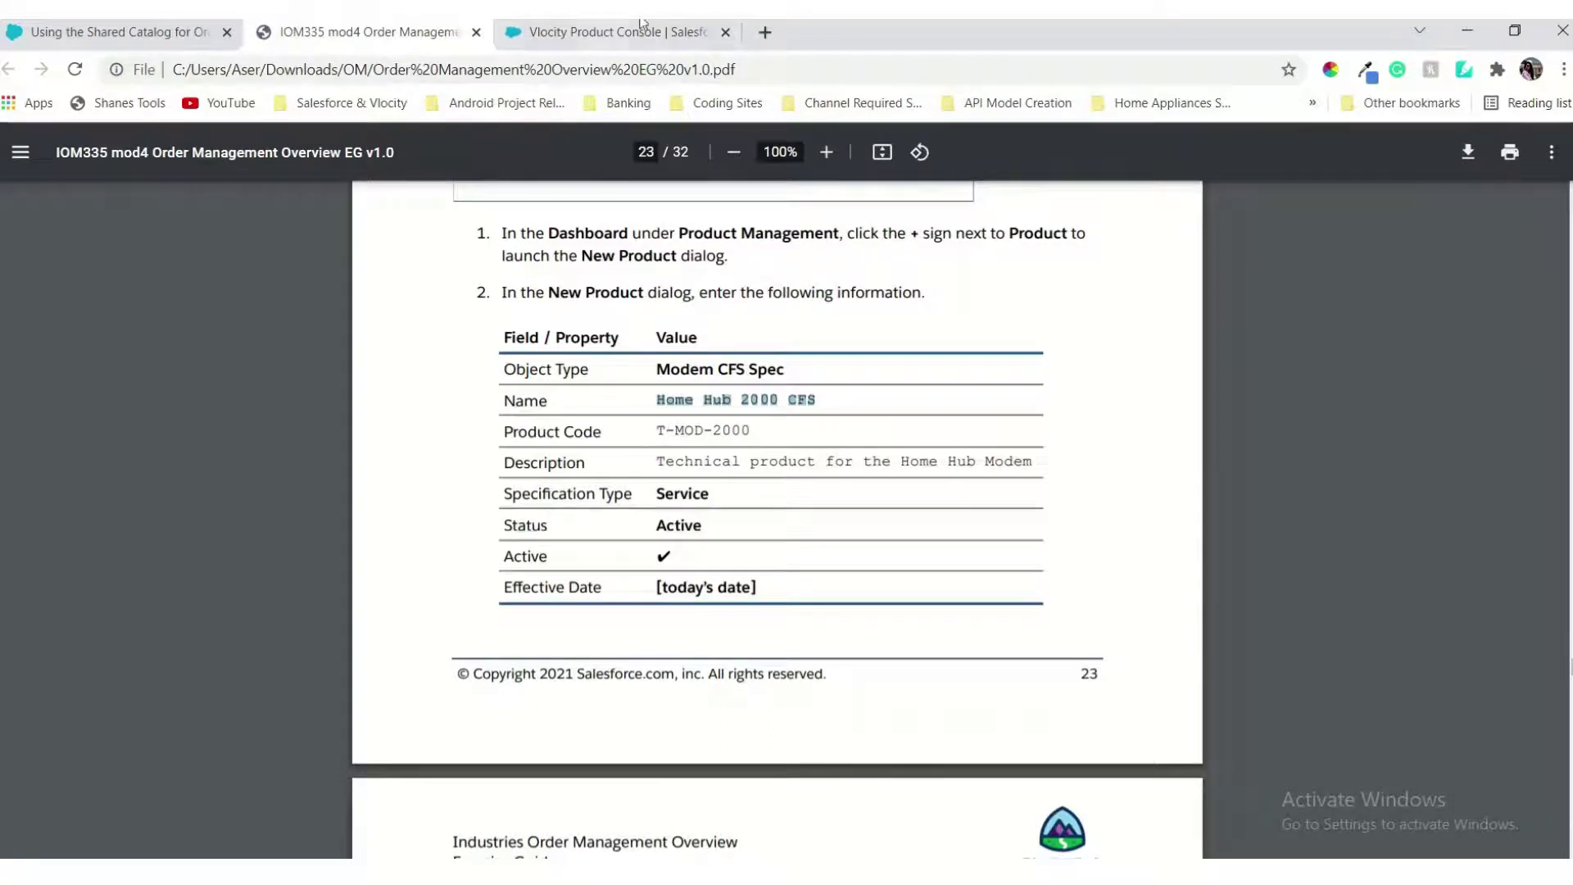
{"action": "left_click", "coordinate": [596, 33]}
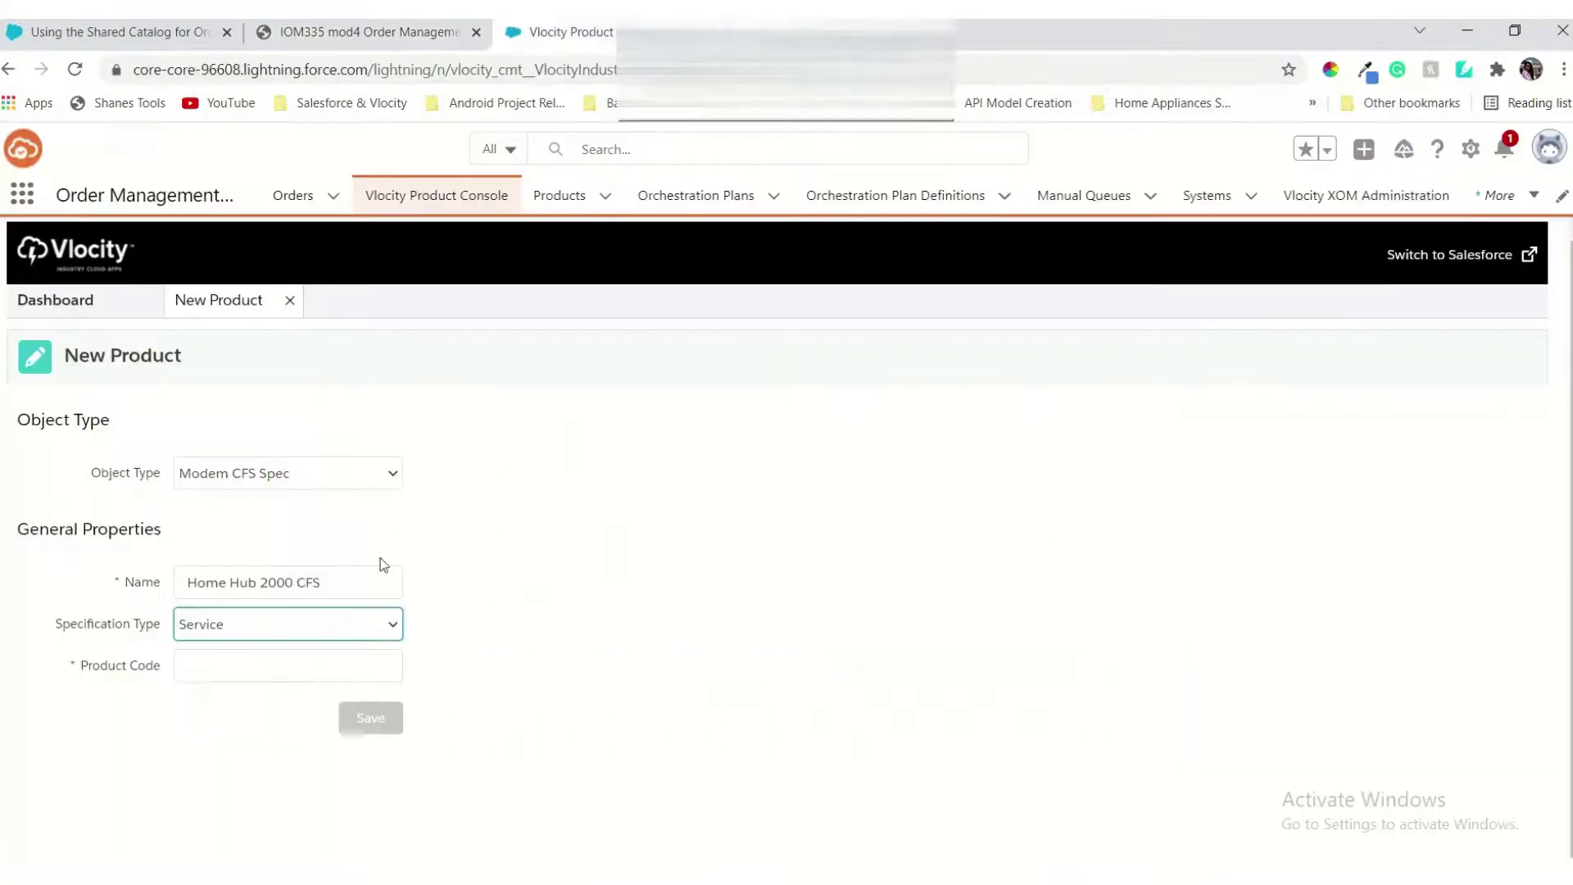
{"action": "left_click", "coordinate": [333, 661]}
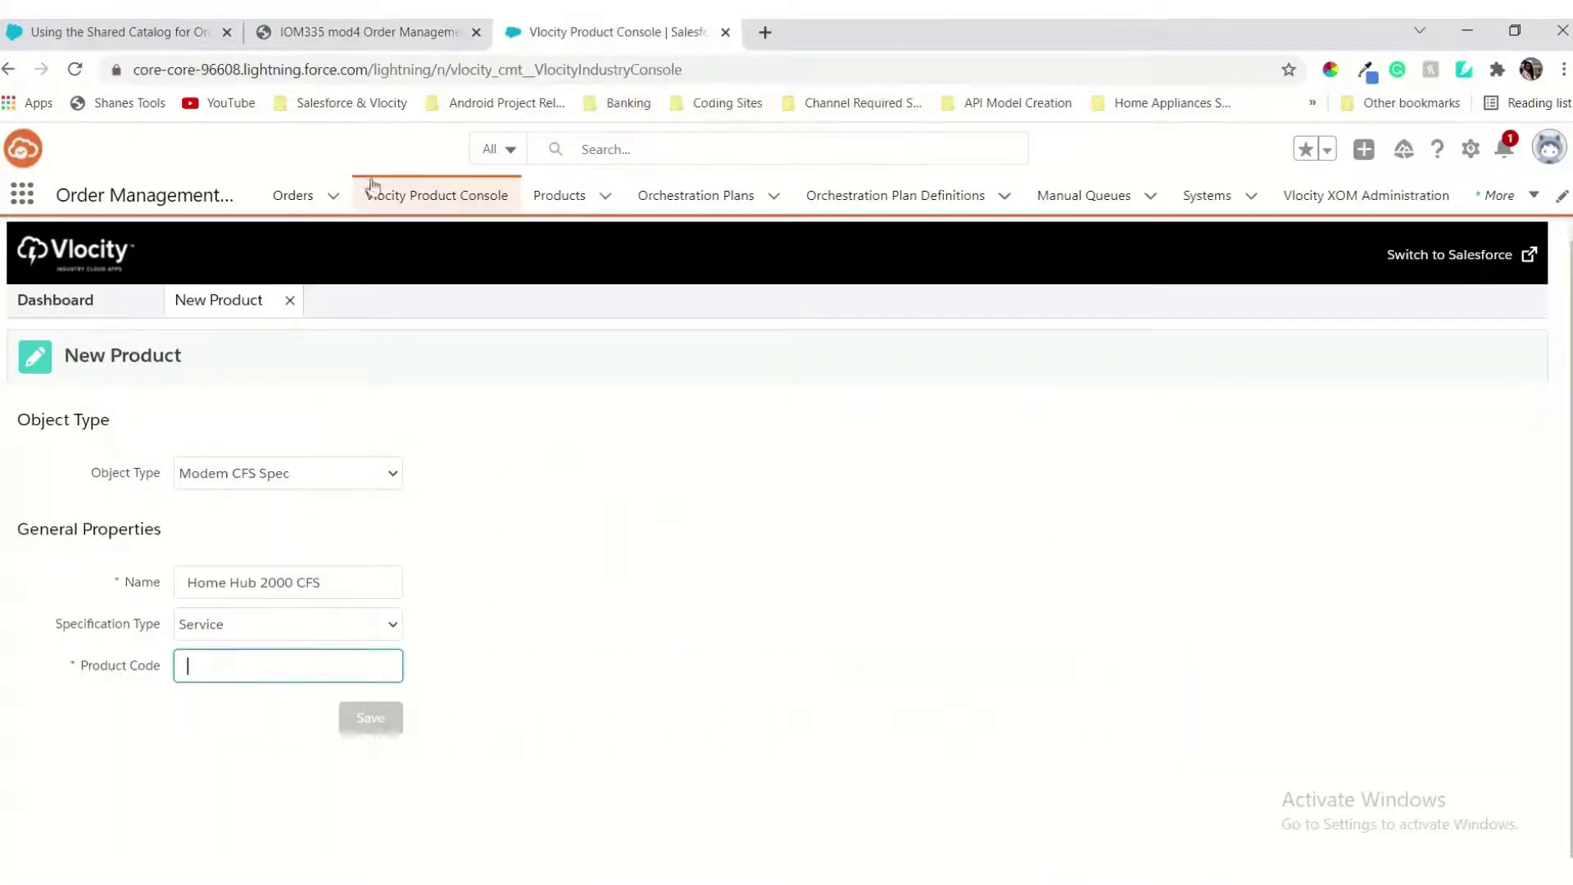
{"action": "left_click", "coordinate": [363, 45]}
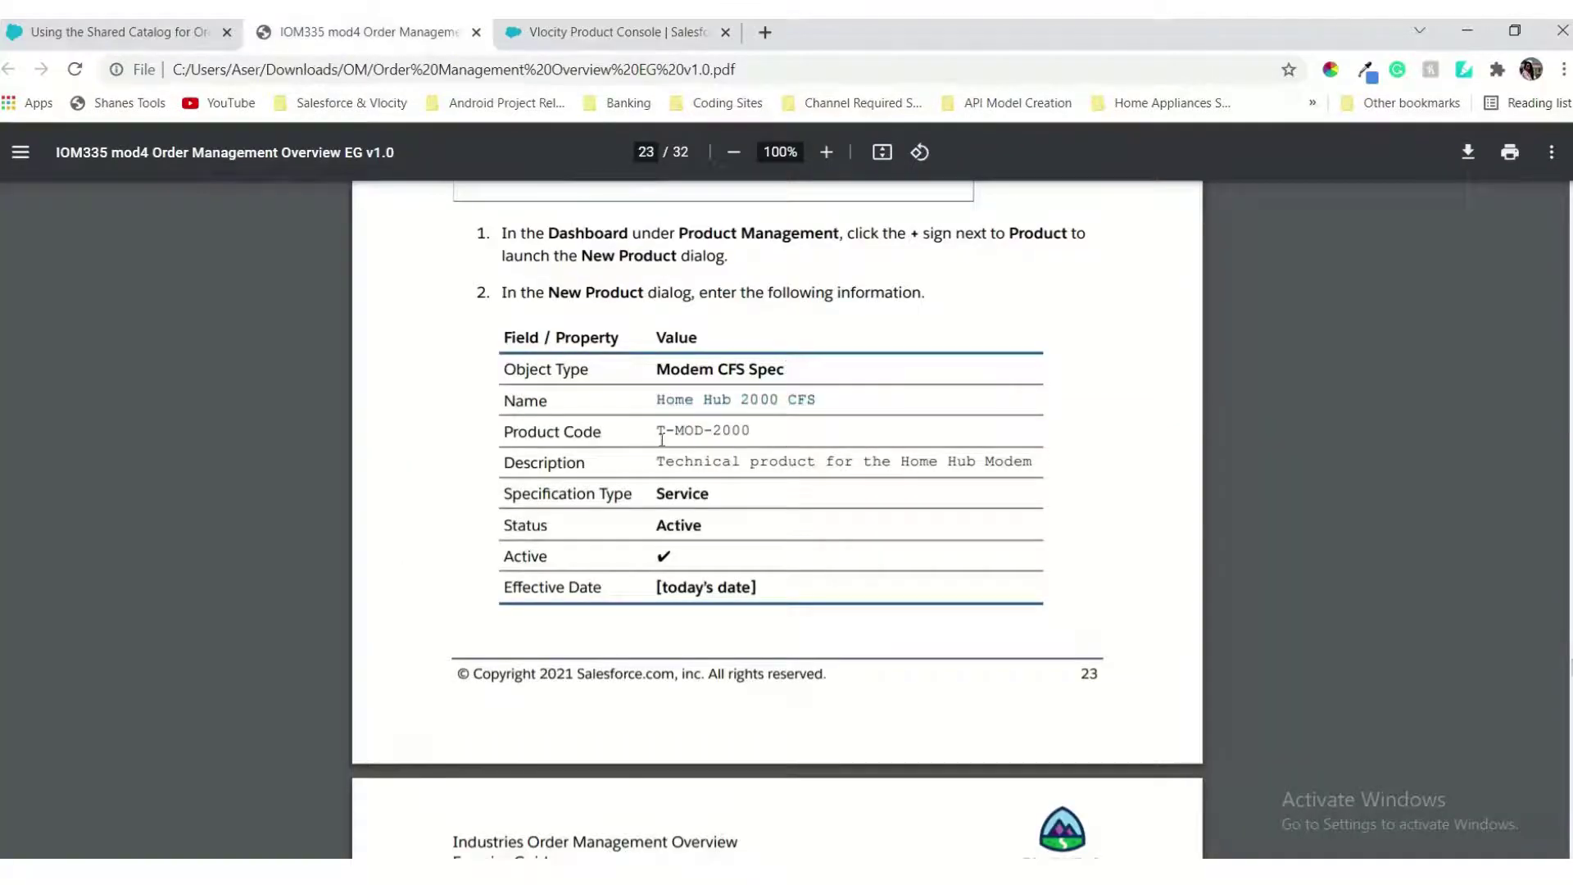
{"action": "left_click_drag", "start_coordinate": [657, 431], "coordinate": [752, 423]}
{"action": "key", "text": "ctrl+c"}
{"action": "left_click", "coordinate": [614, 32]}
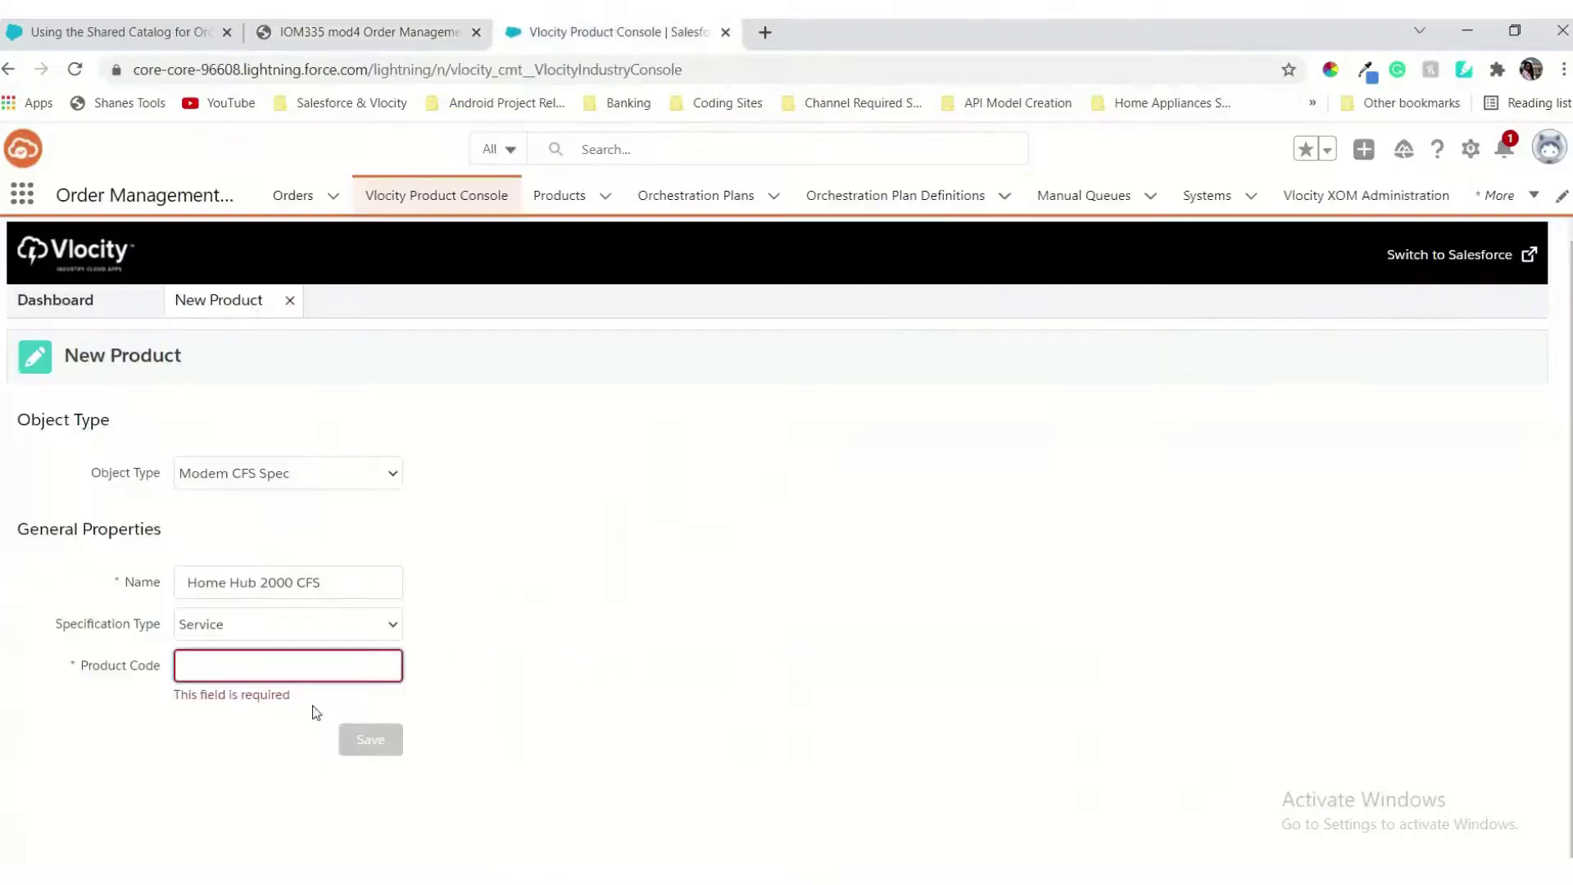
{"action": "key", "text": "ctrl+v"}
{"action": "left_click", "coordinate": [373, 710]}
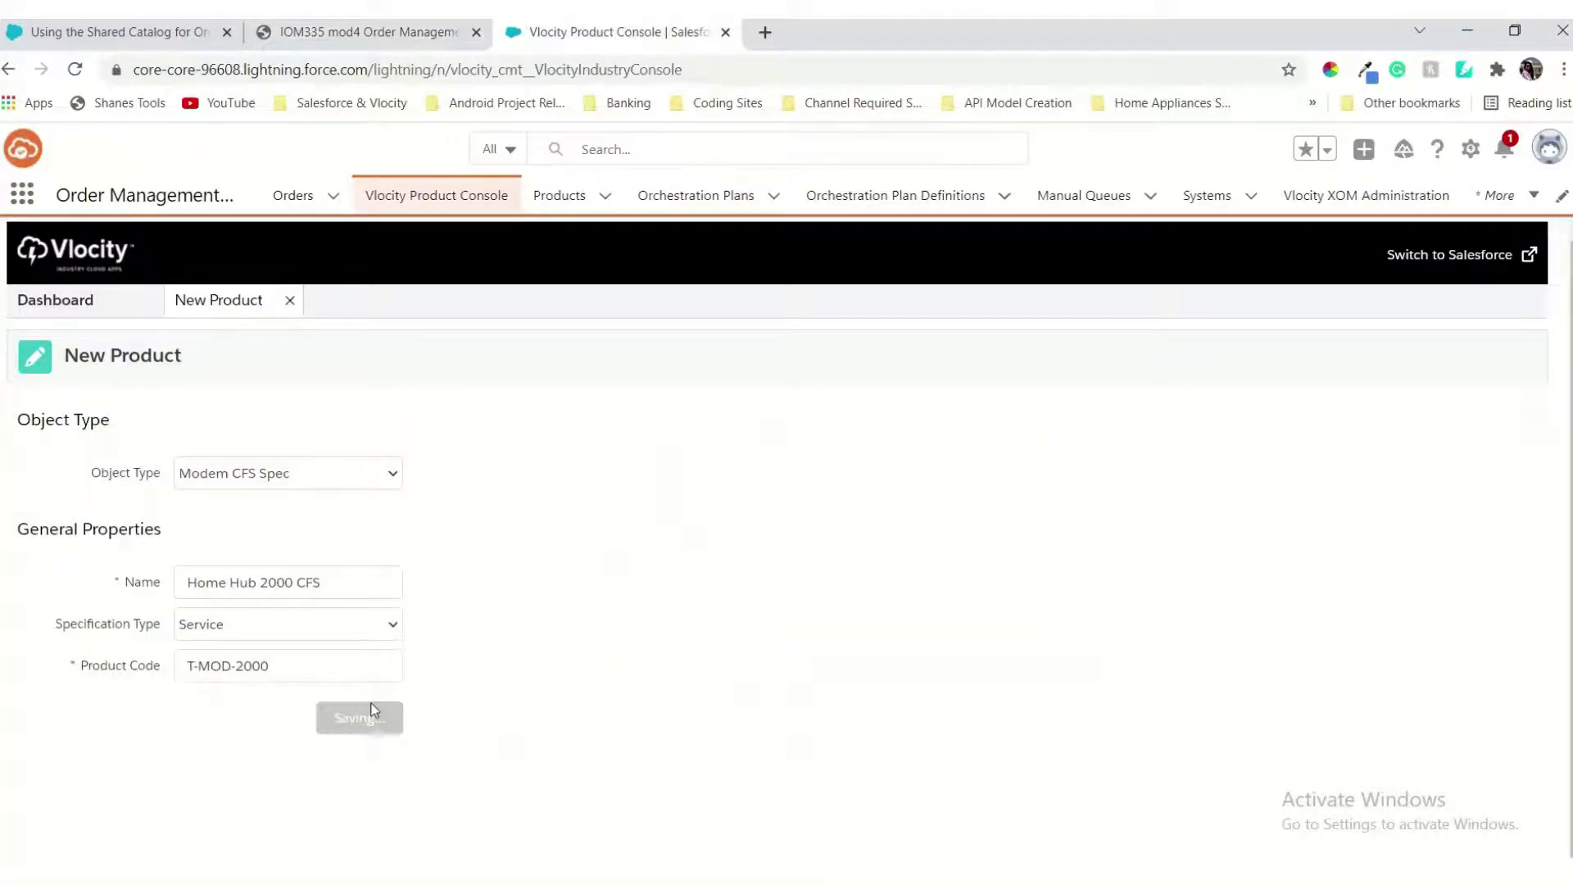
Step: Copy the description "Technical product for the Home Hub Modem" from the guide into the Home Hub 2000 CFS product description
{"action": "left_click", "coordinate": [295, 39]}
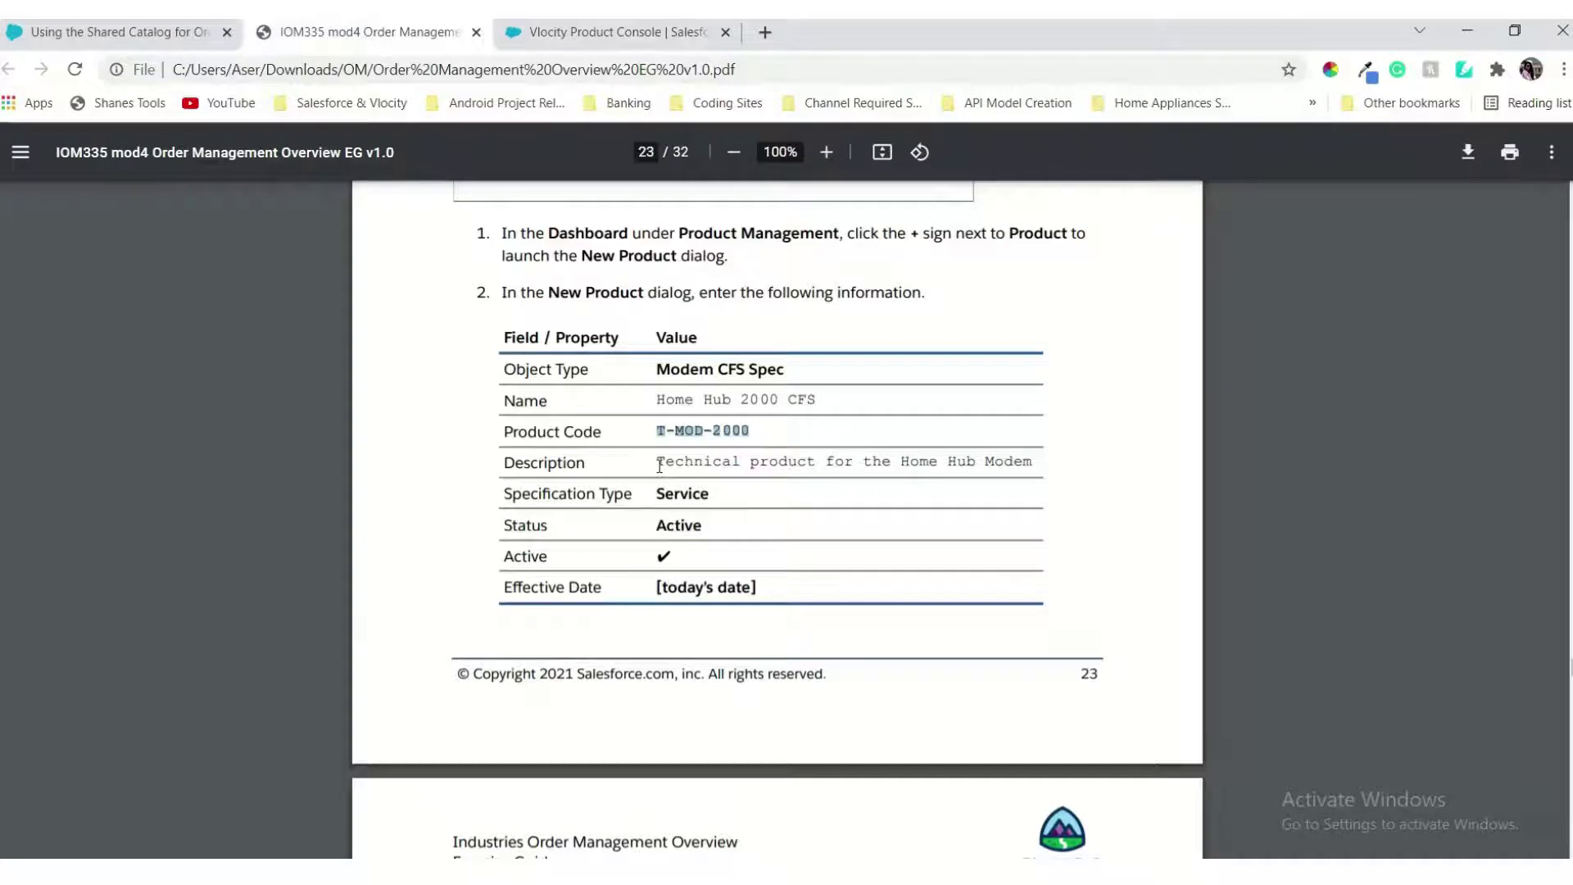
{"action": "left_click_drag", "start_coordinate": [659, 465], "coordinate": [1035, 464]}
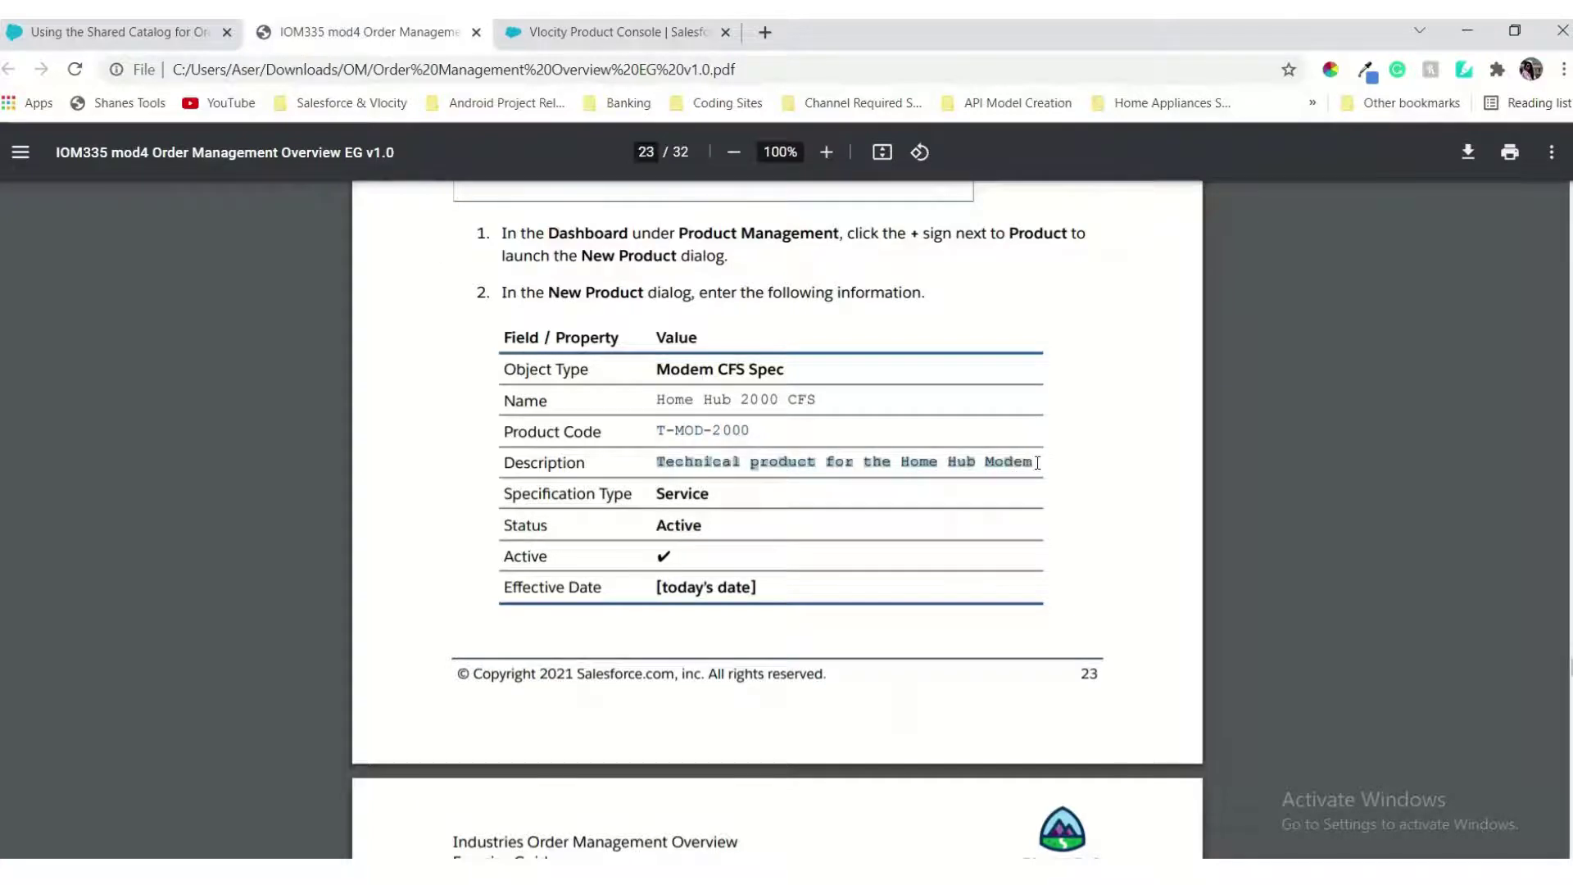
{"action": "left_click", "coordinate": [565, 32]}
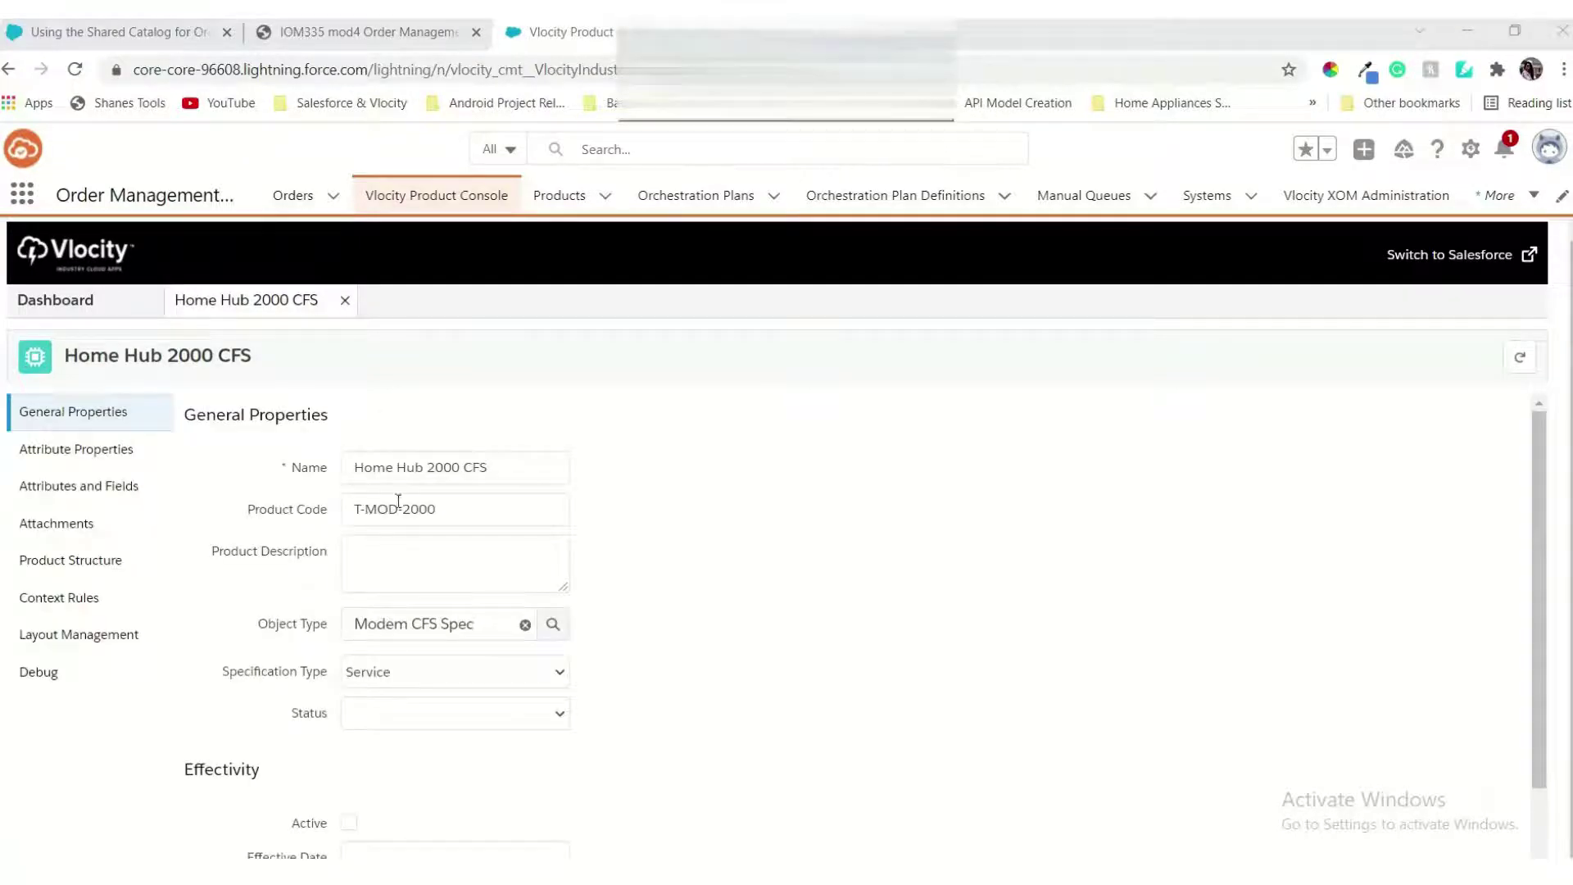
{"action": "left_click", "coordinate": [397, 538]}
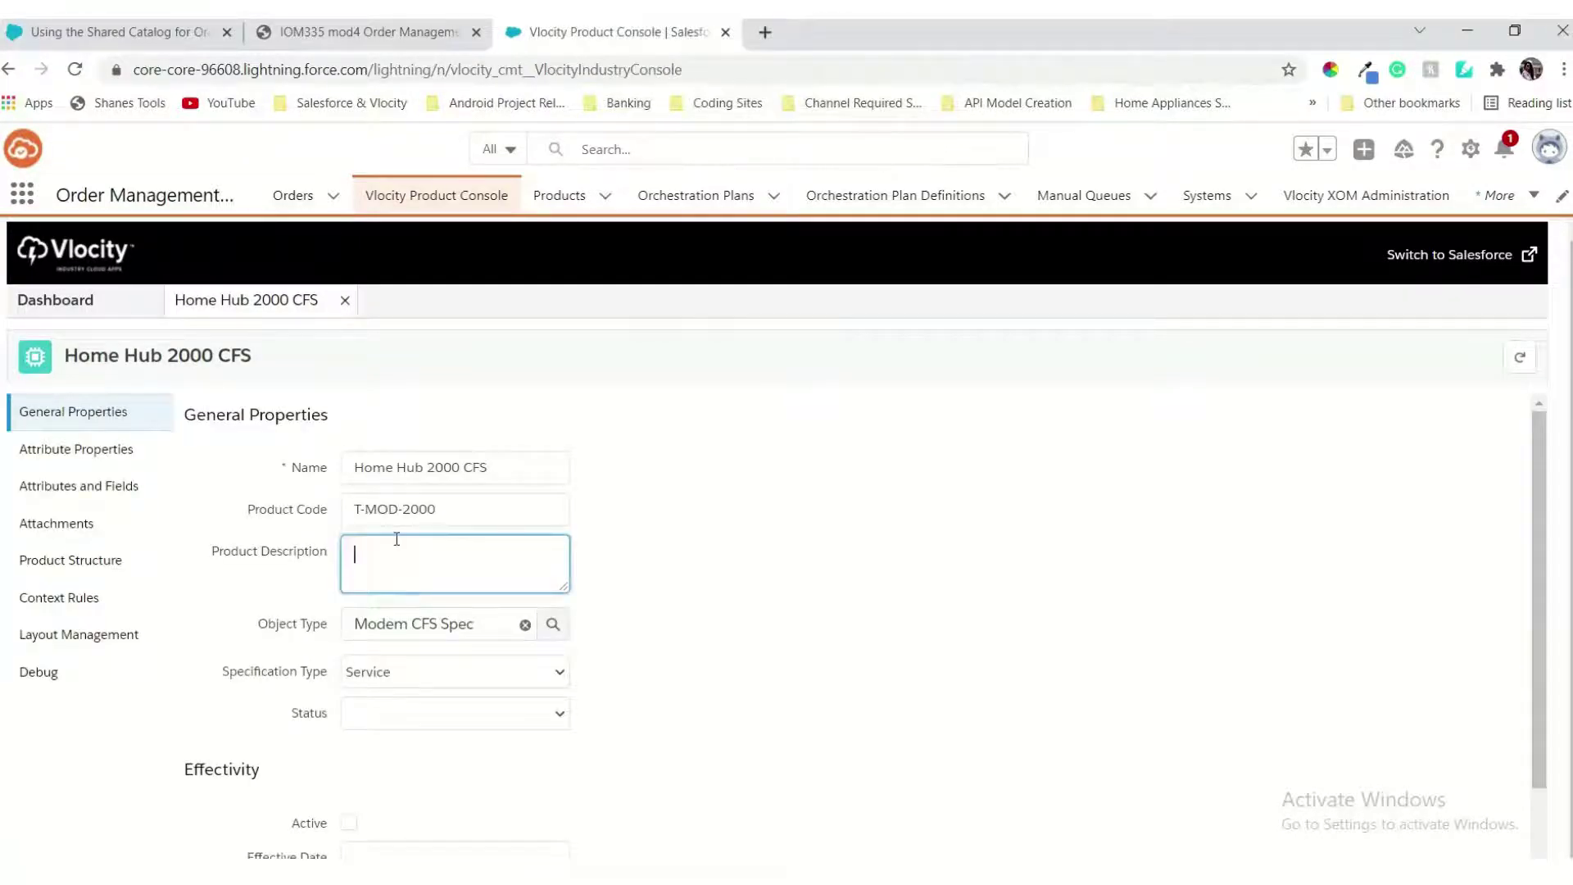
{"action": "type", "text": "Technical product for the Home Hub Modem"}
Step: Set the product's status to Active, mark it active with effective date 10/22/2021, and save it
{"action": "scroll", "coordinate": [439, 645], "scroll_direction": "down", "scroll_amount": 1}
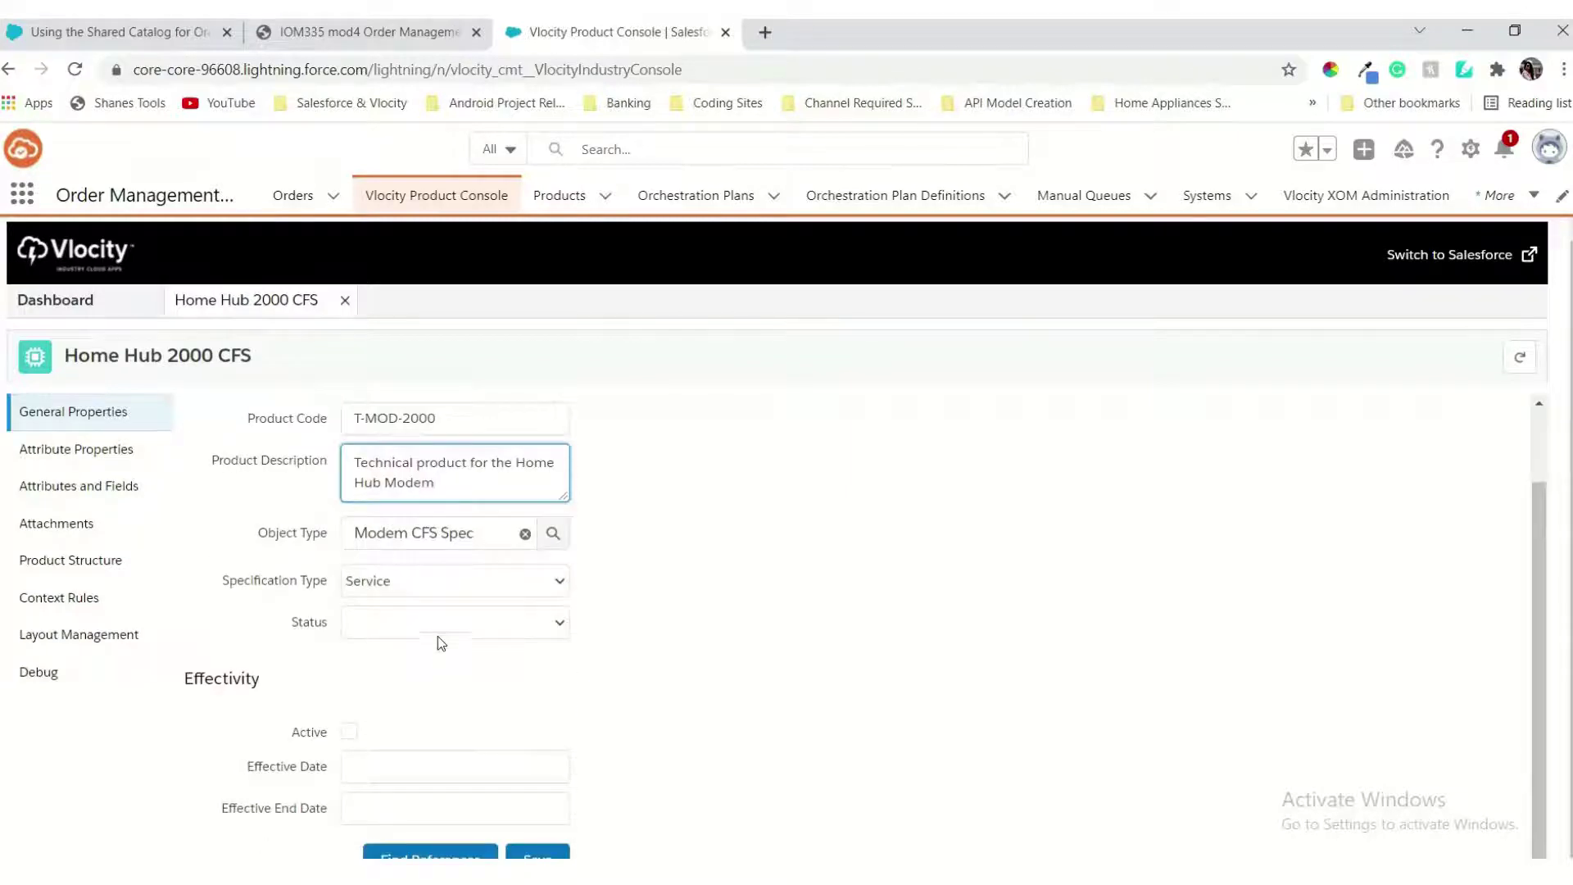
{"action": "left_click", "coordinate": [410, 37]}
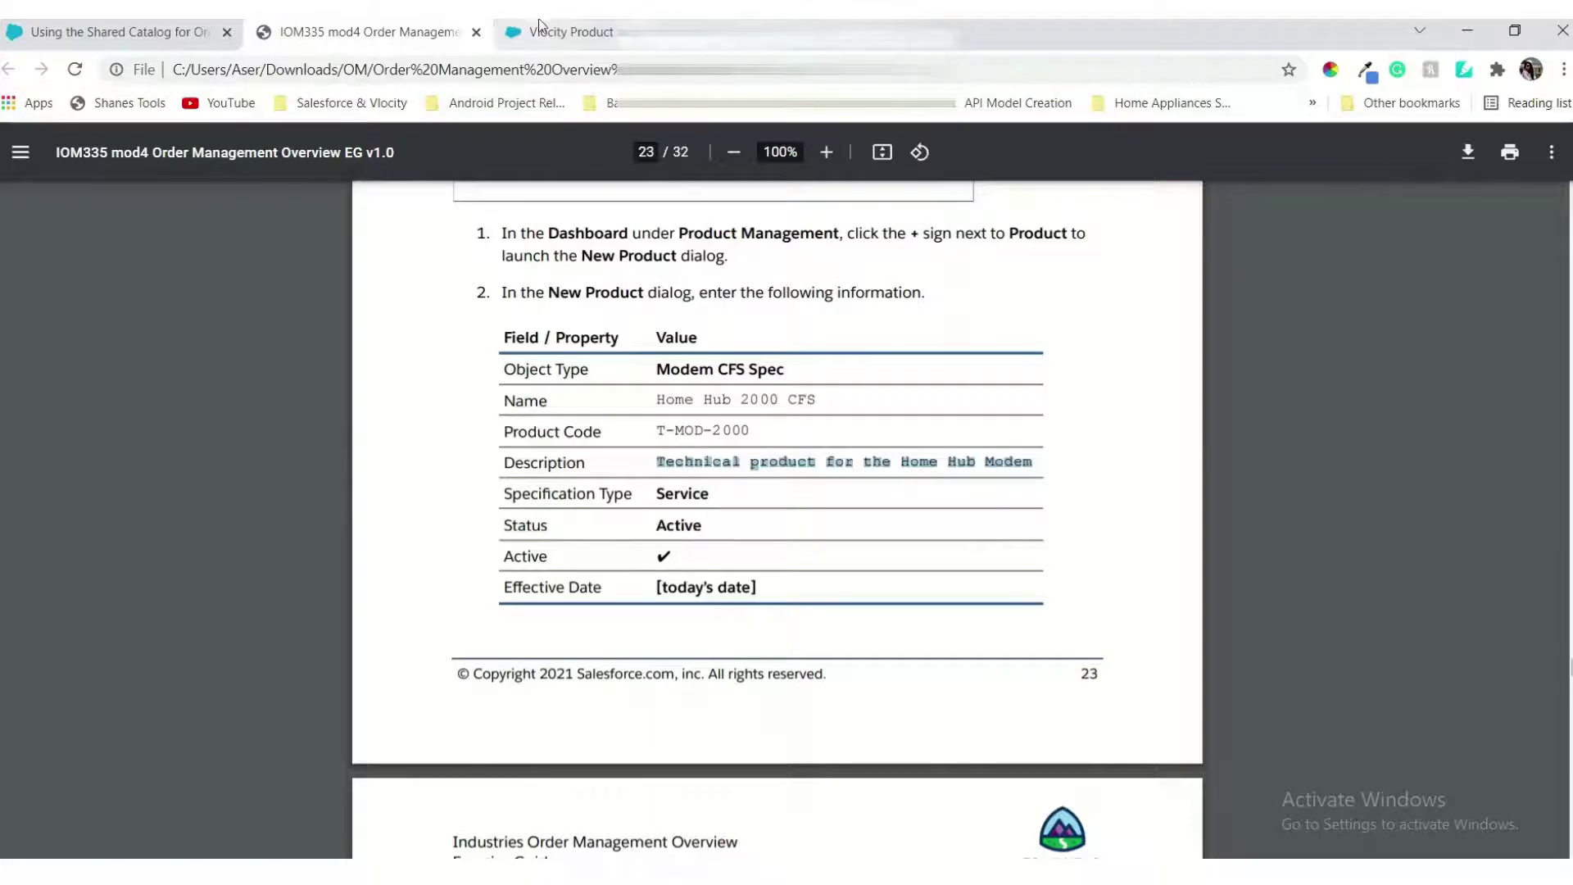
{"action": "left_click", "coordinate": [566, 32]}
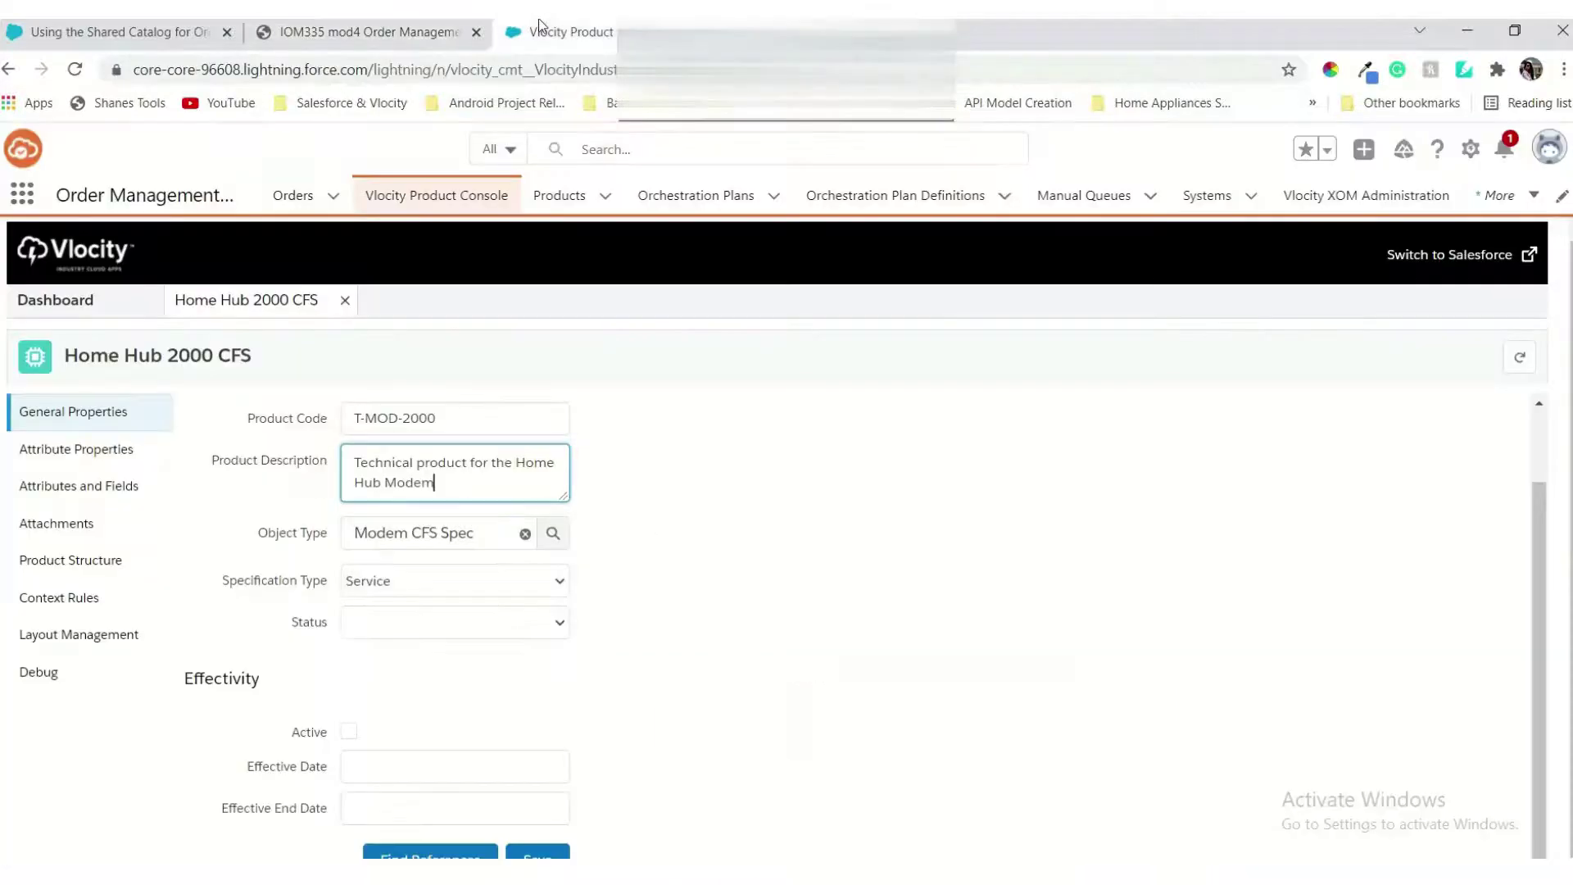
{"action": "left_click", "coordinate": [436, 615]}
{"action": "left_click", "coordinate": [402, 702]}
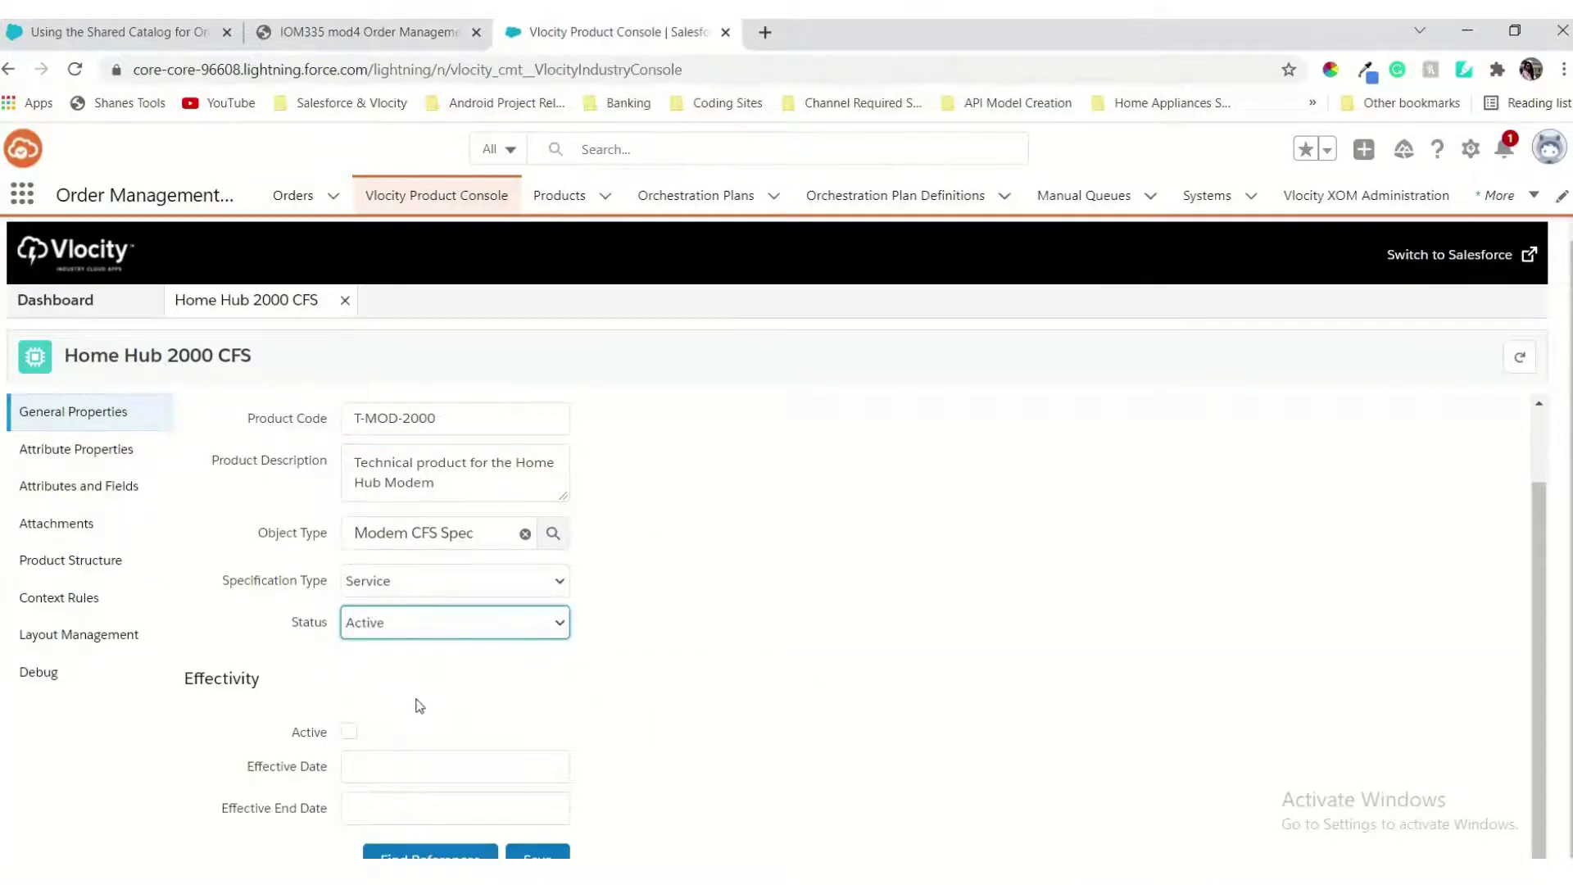
{"action": "left_click", "coordinate": [351, 740]}
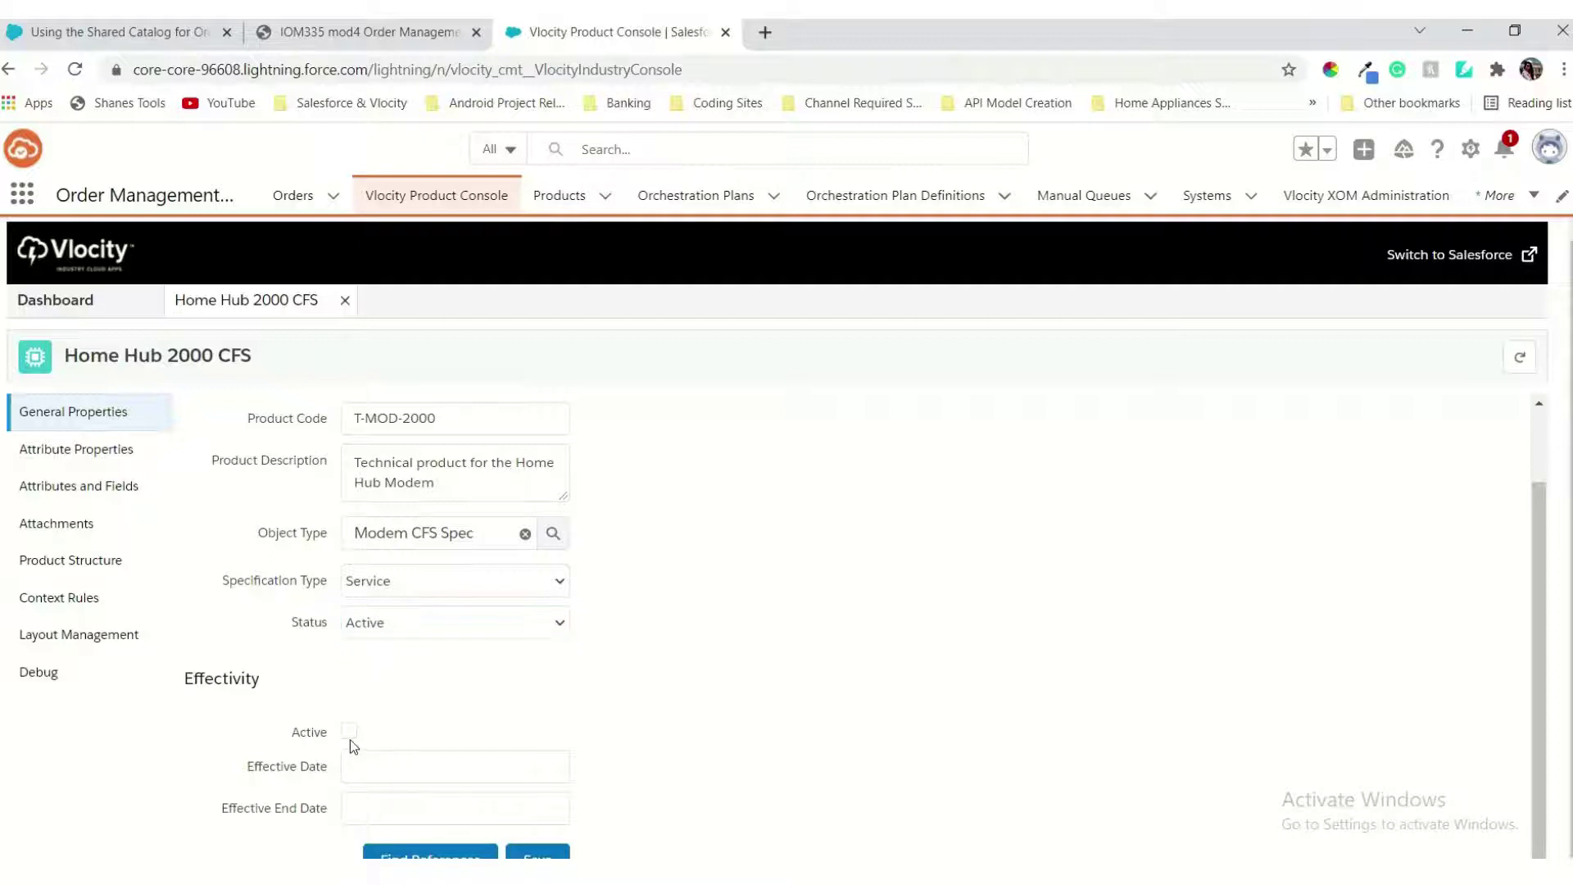
{"action": "left_click", "coordinate": [386, 766]}
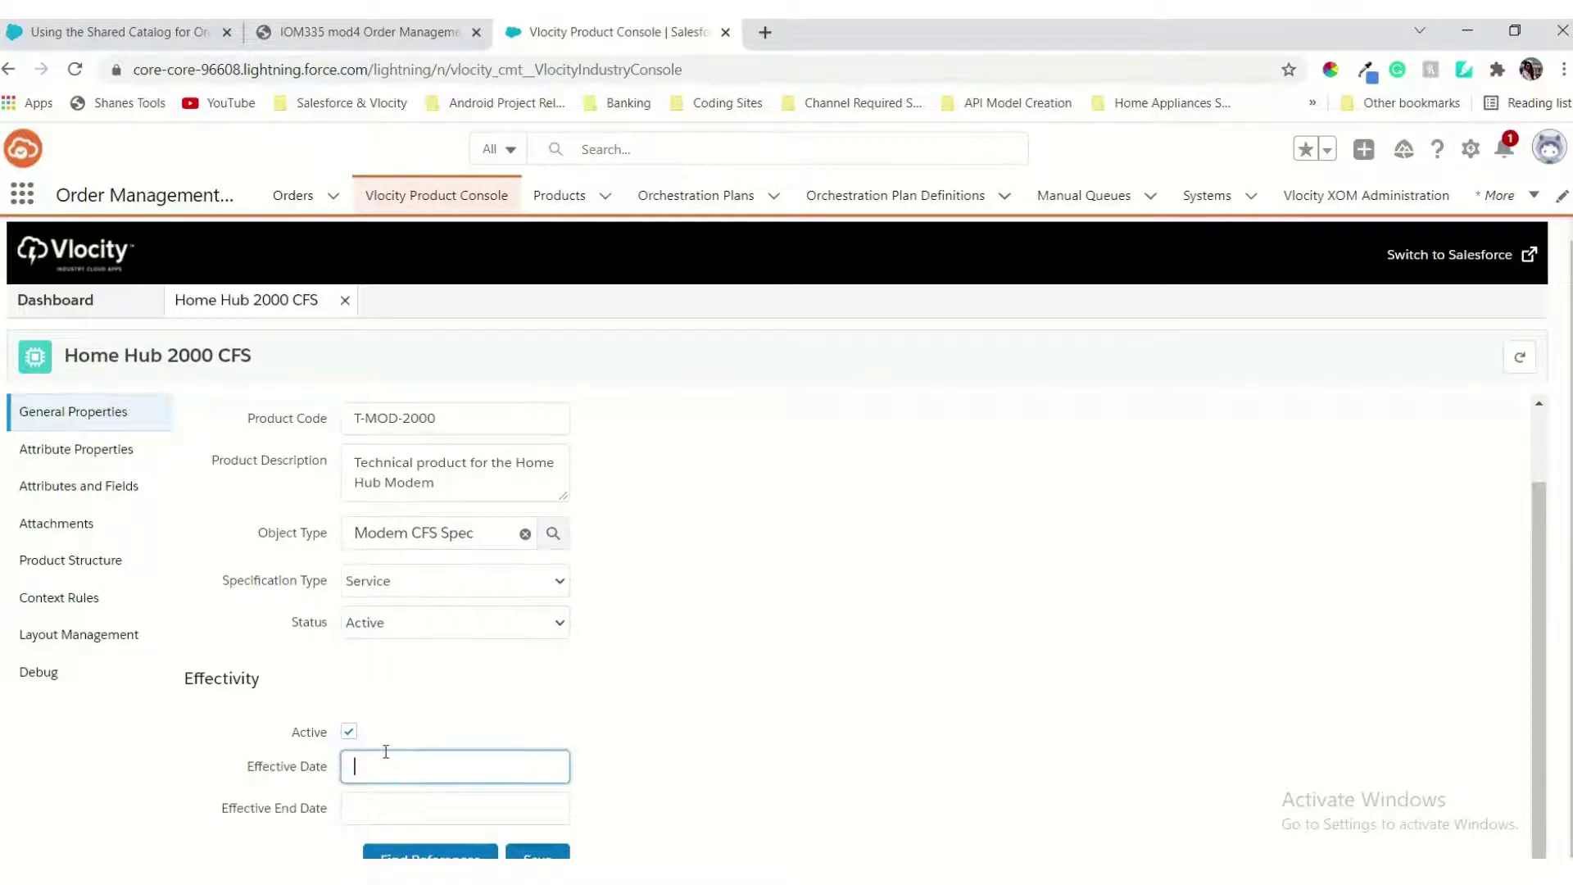
{"action": "scroll", "coordinate": [386, 758], "scroll_direction": "down", "scroll_amount": 3}
{"action": "left_click", "coordinate": [578, 730]}
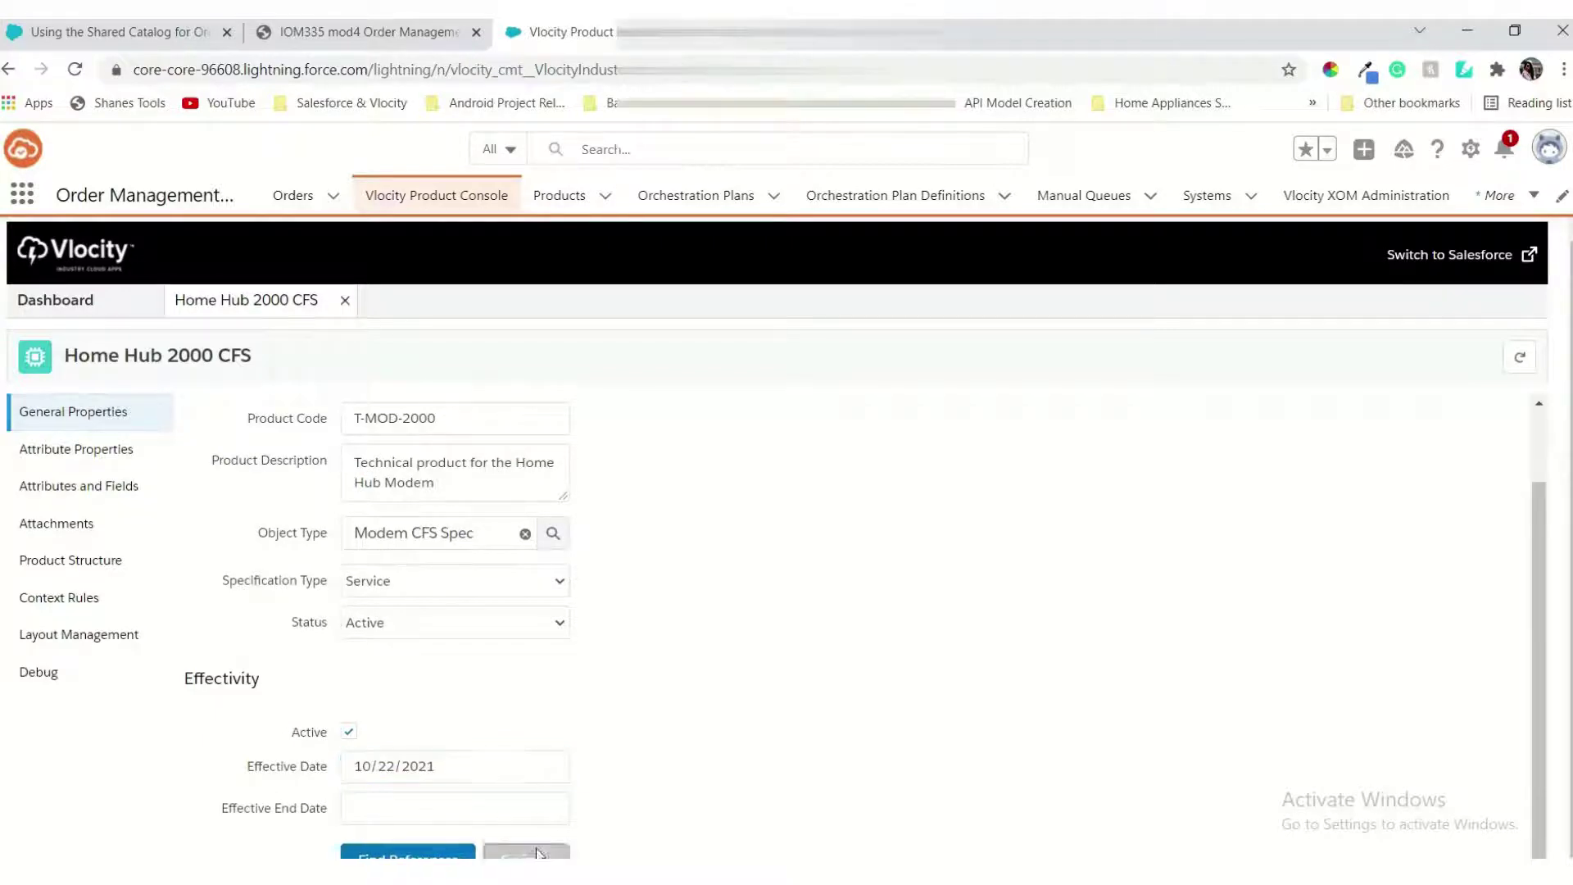
Step: Compare the saved product with the guide's step 3 illustration and read the guide's steps 4 to 6
{"action": "left_click", "coordinate": [370, 26]}
{"action": "scroll", "coordinate": [714, 625], "scroll_direction": "down", "scroll_amount": 4}
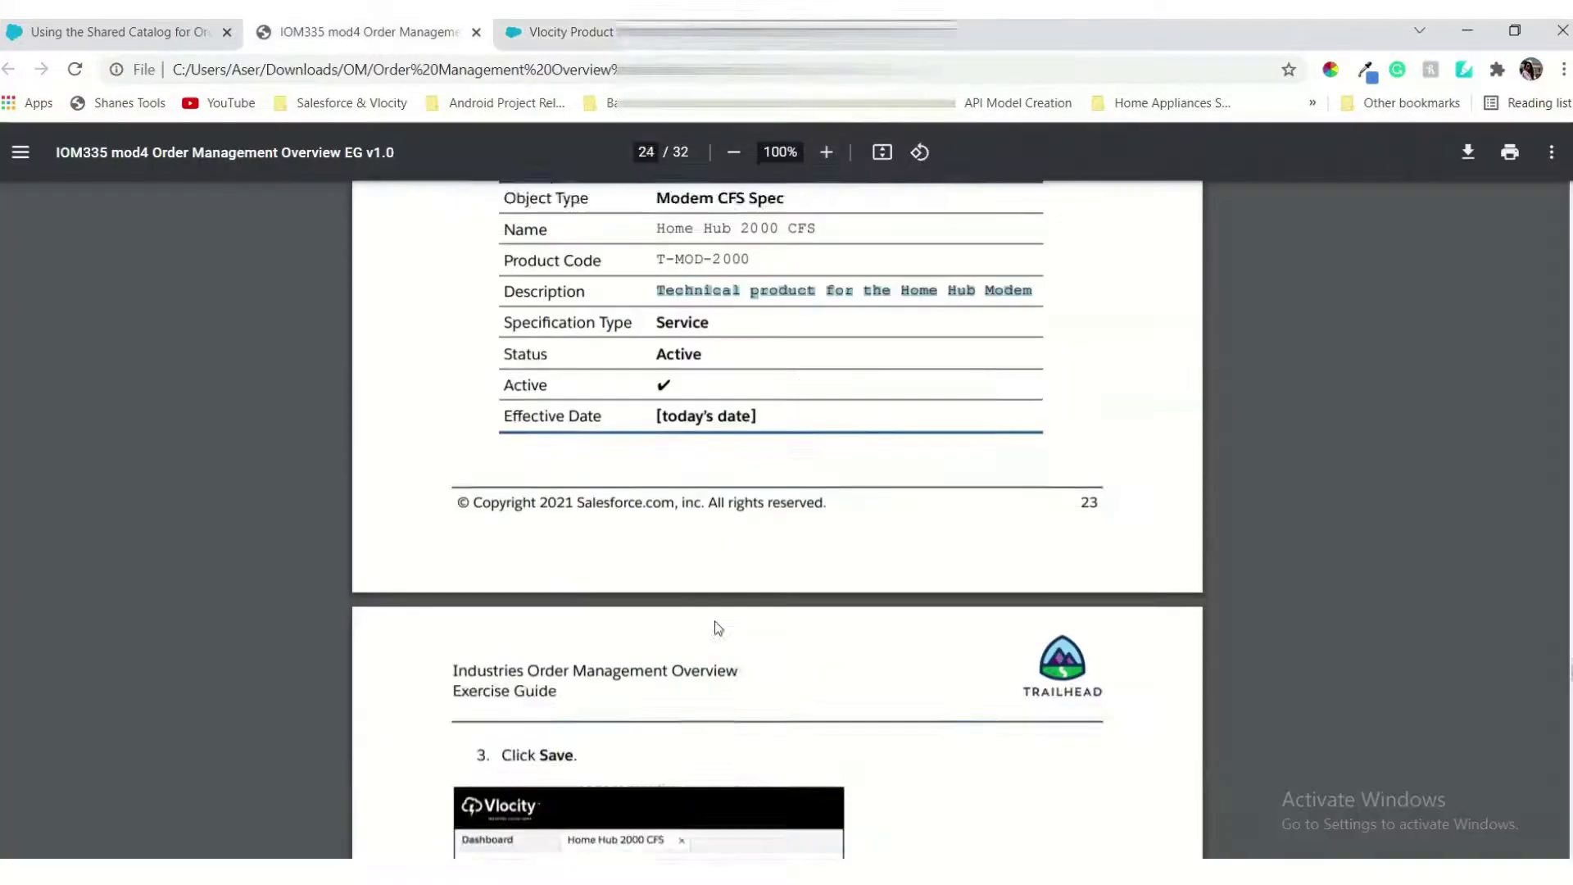
{"action": "scroll", "coordinate": [714, 628], "scroll_direction": "down", "scroll_amount": 2}
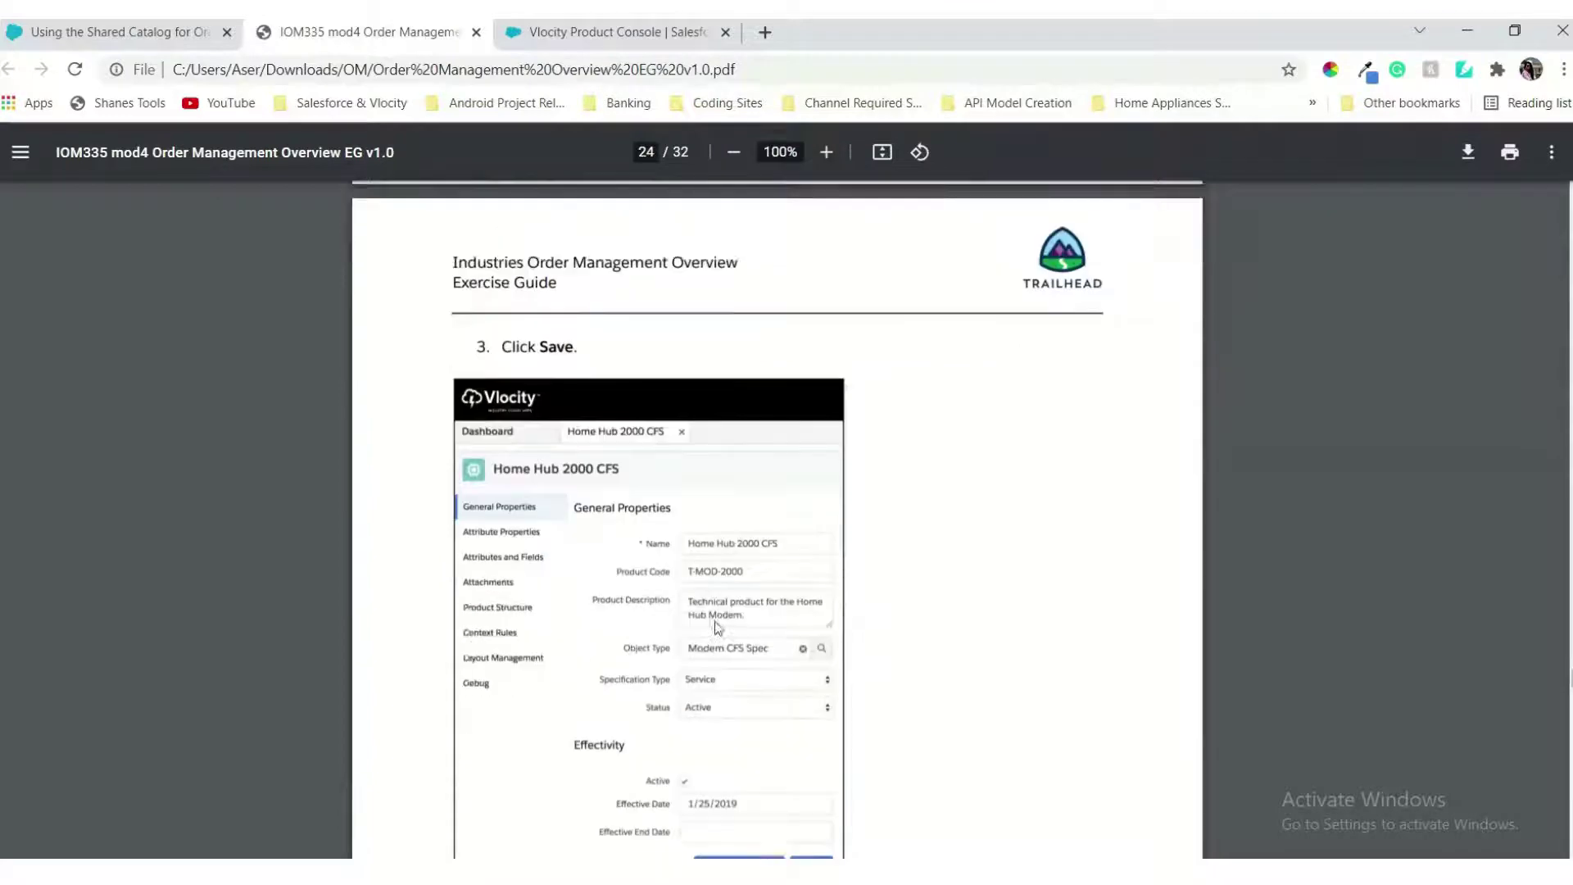
{"action": "scroll", "coordinate": [587, 333], "scroll_direction": "up", "scroll_amount": 4}
{"action": "scroll", "coordinate": [587, 334], "scroll_direction": "down", "scroll_amount": 4}
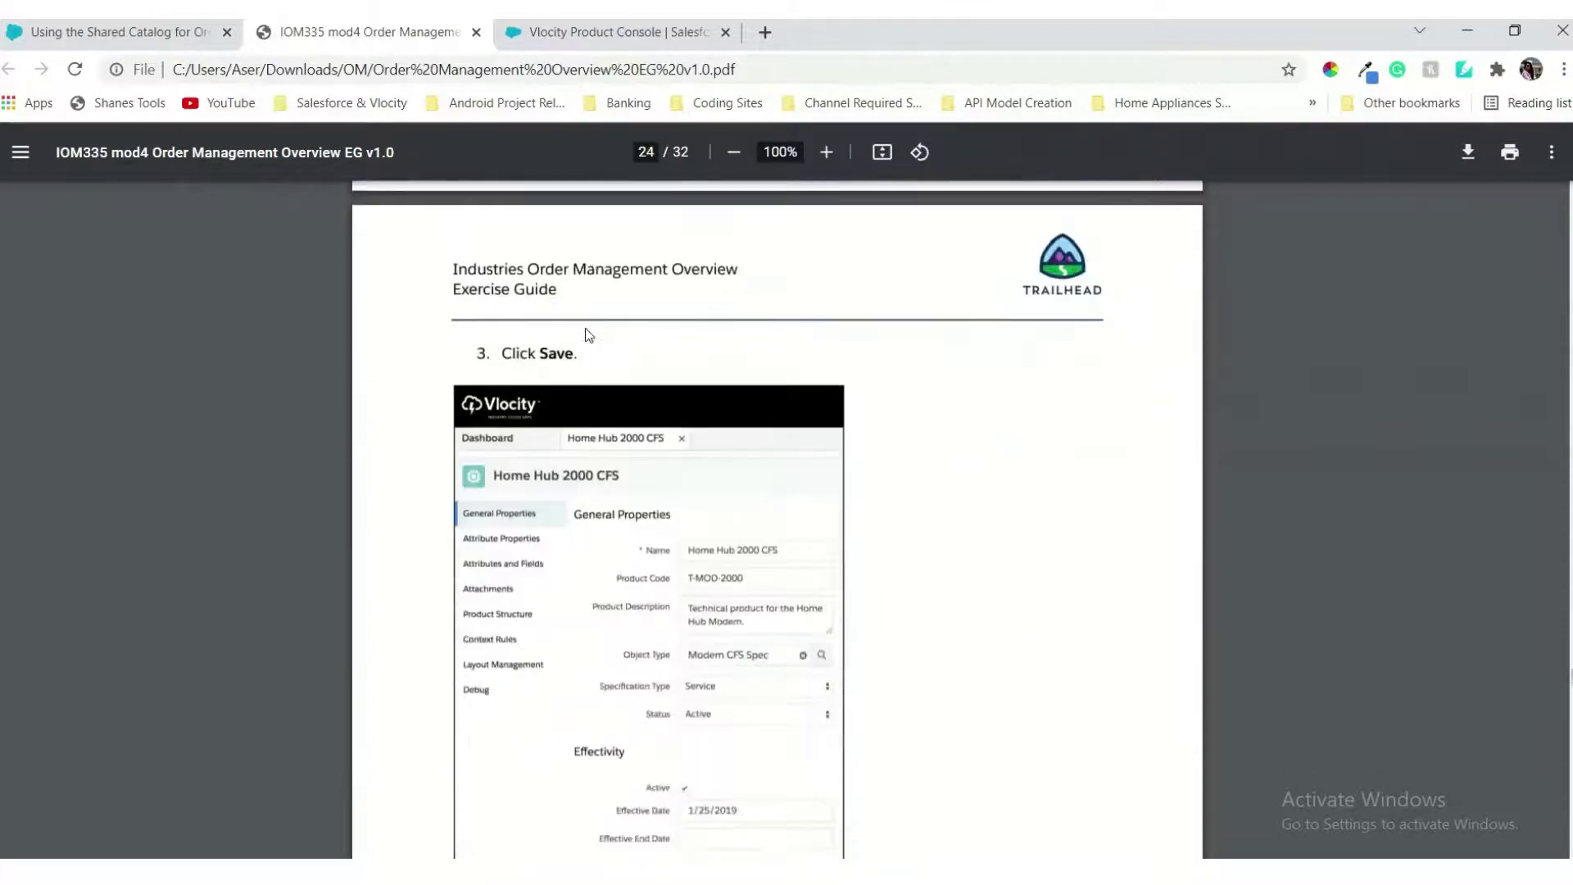
{"action": "scroll", "coordinate": [587, 333], "scroll_direction": "down", "scroll_amount": 2}
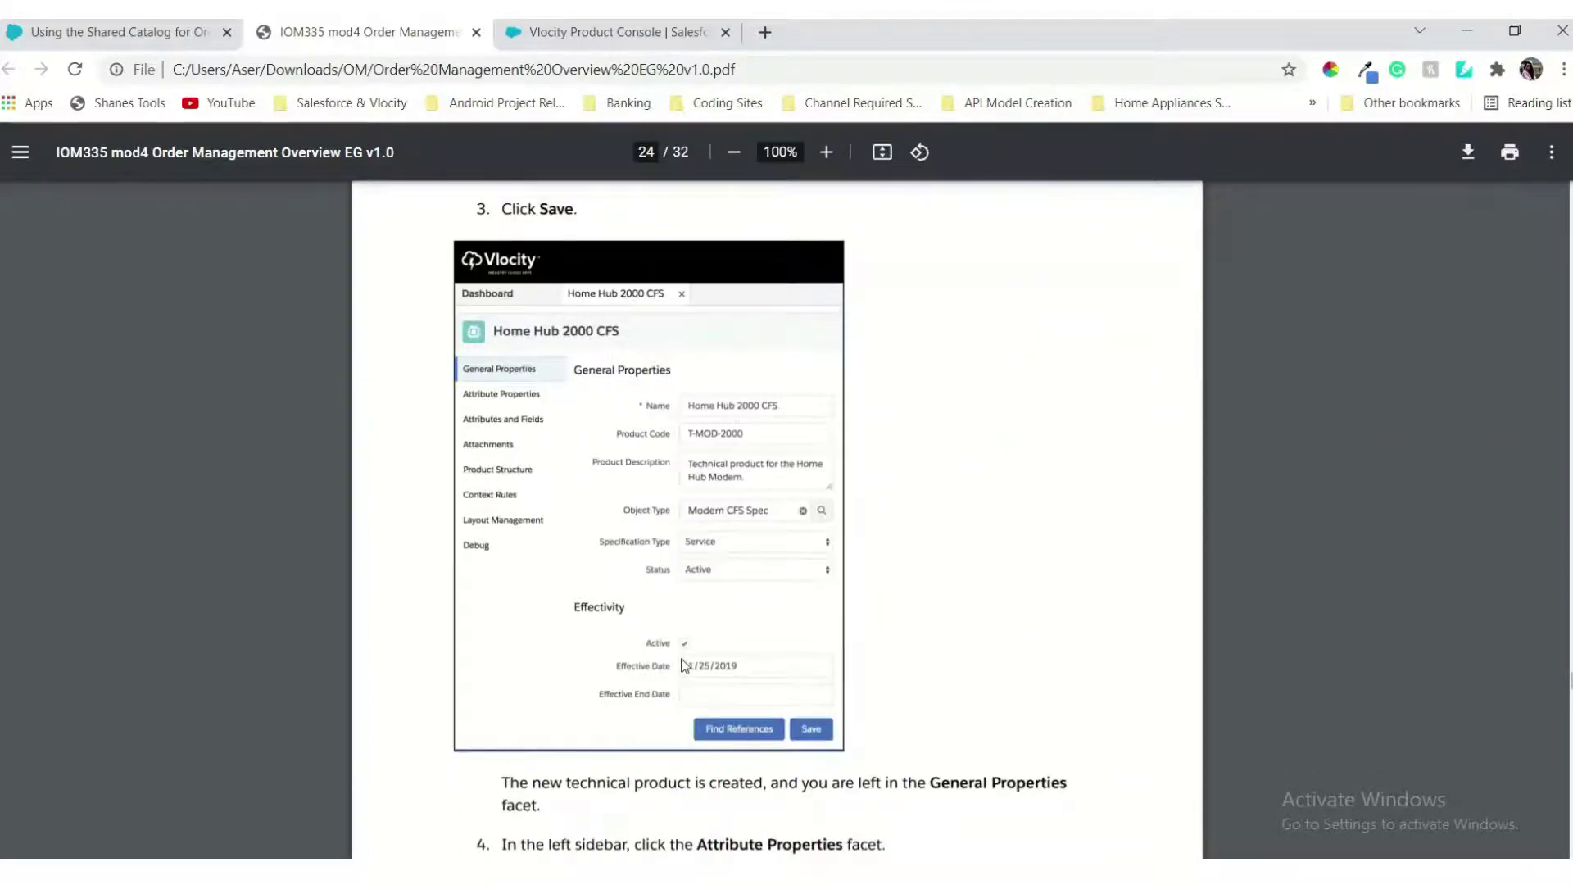
{"action": "left_click", "coordinate": [606, 25]}
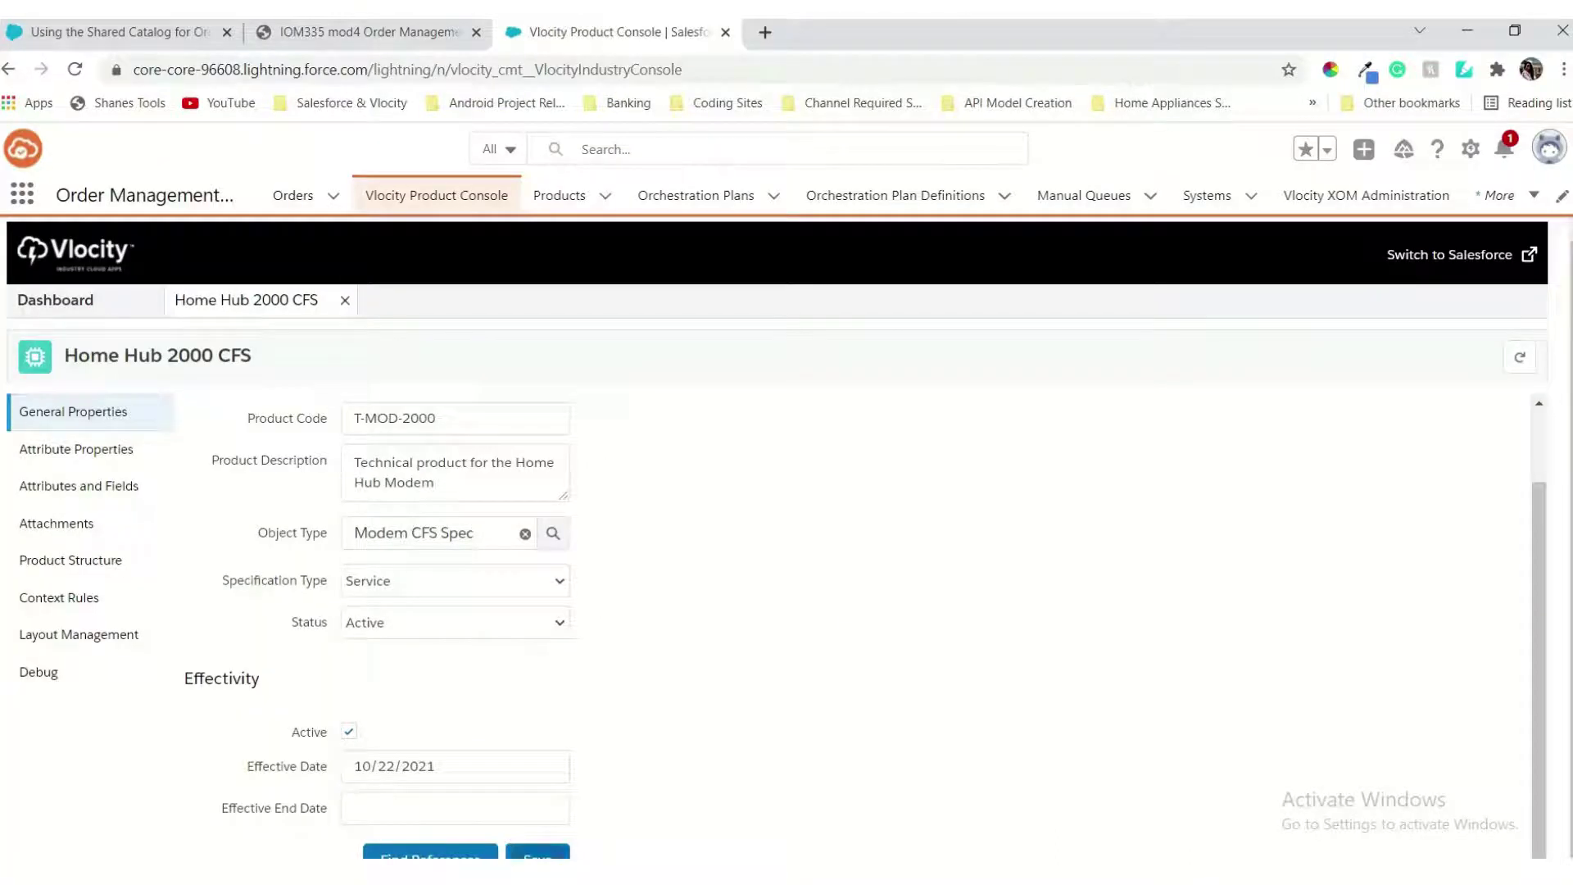
{"action": "left_click", "coordinate": [374, 24]}
{"action": "scroll", "coordinate": [632, 552], "scroll_direction": "down", "scroll_amount": 4}
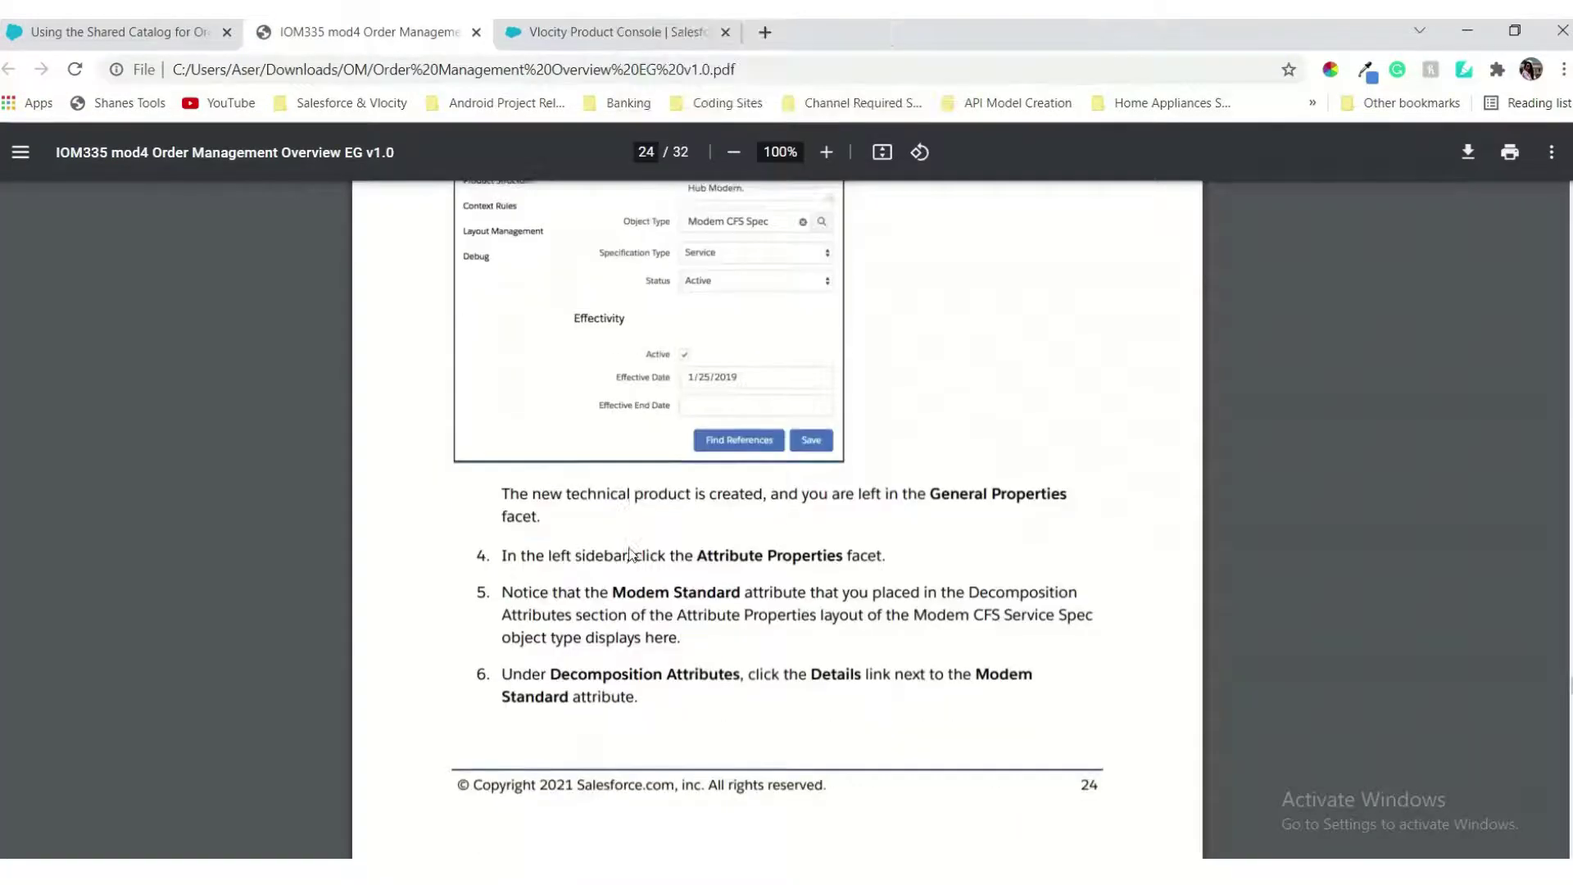
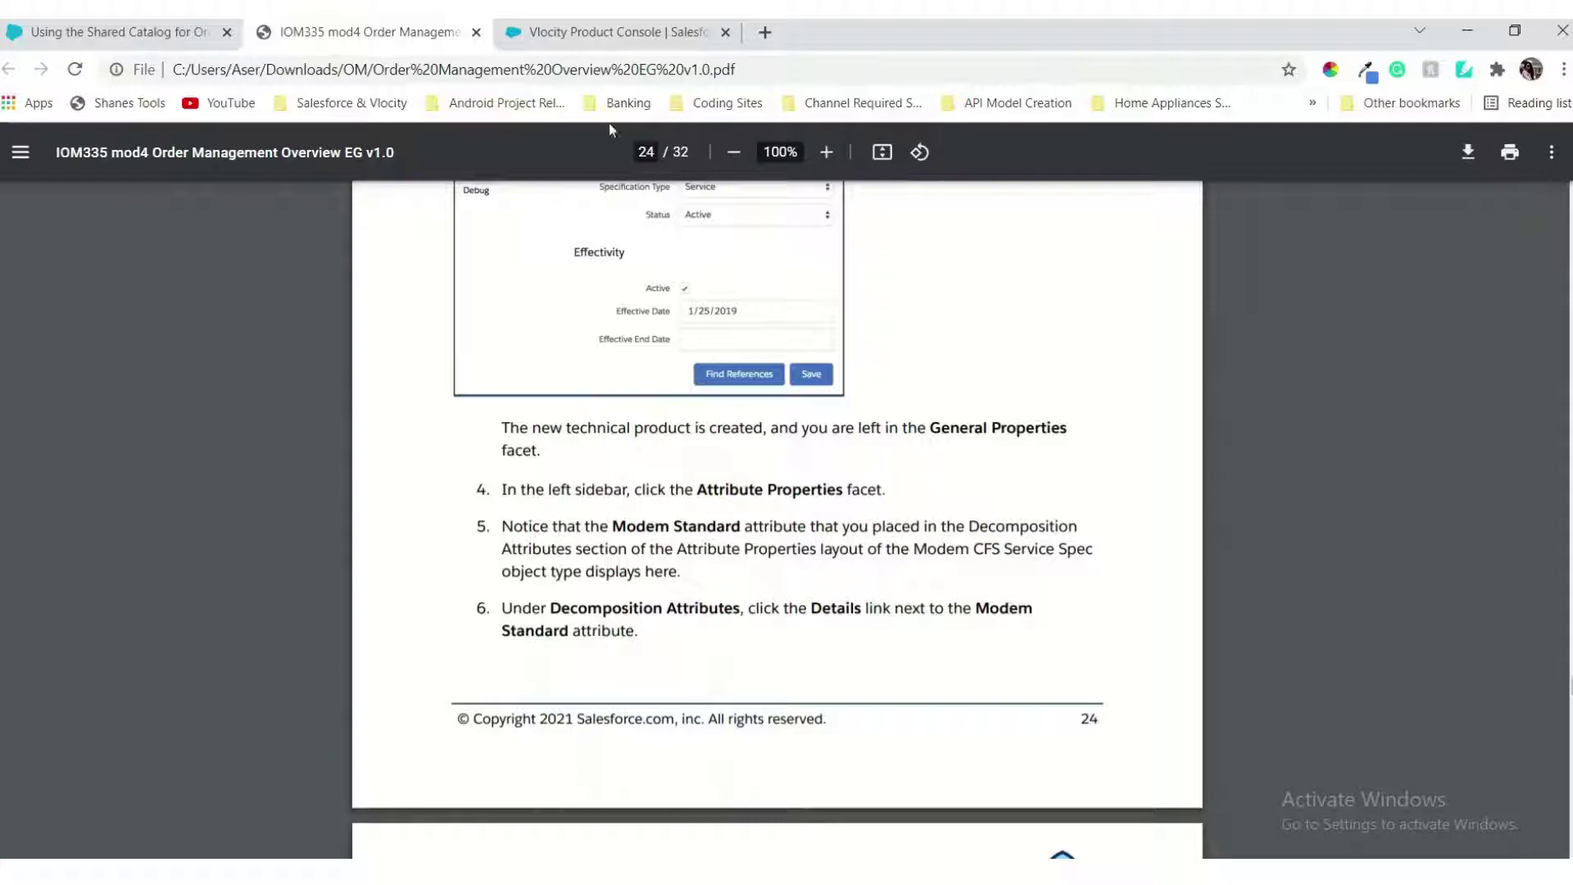
Step: Following the guide, show Home Hub 2000 CFS's attribute properties and open the details of its Modem Standard decomposition attribute
{"action": "left_click", "coordinate": [602, 29]}
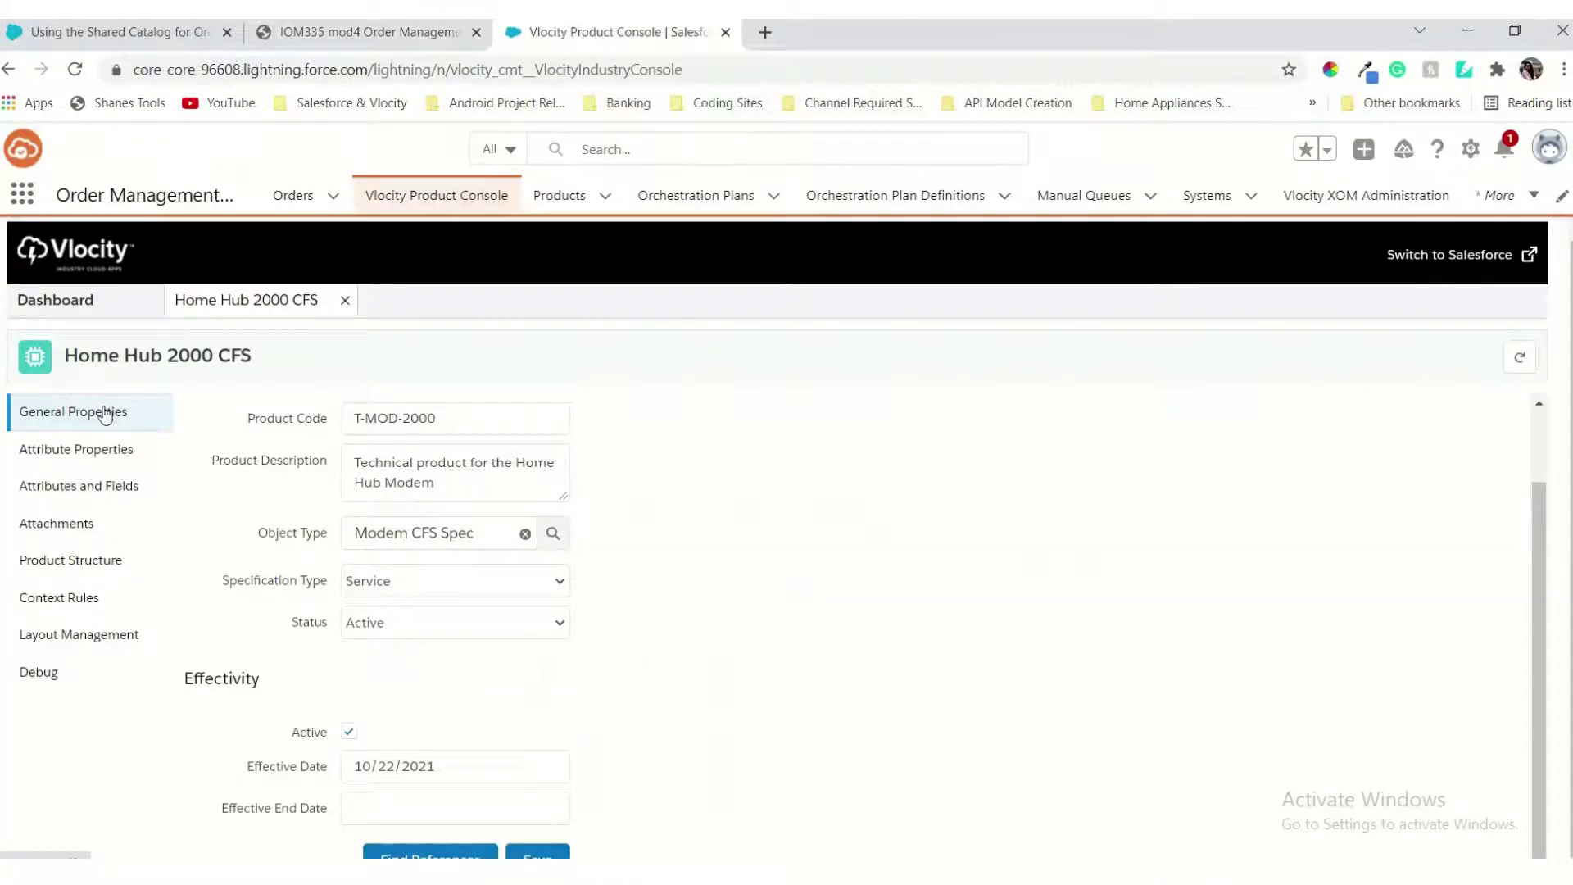
{"action": "left_click", "coordinate": [102, 453]}
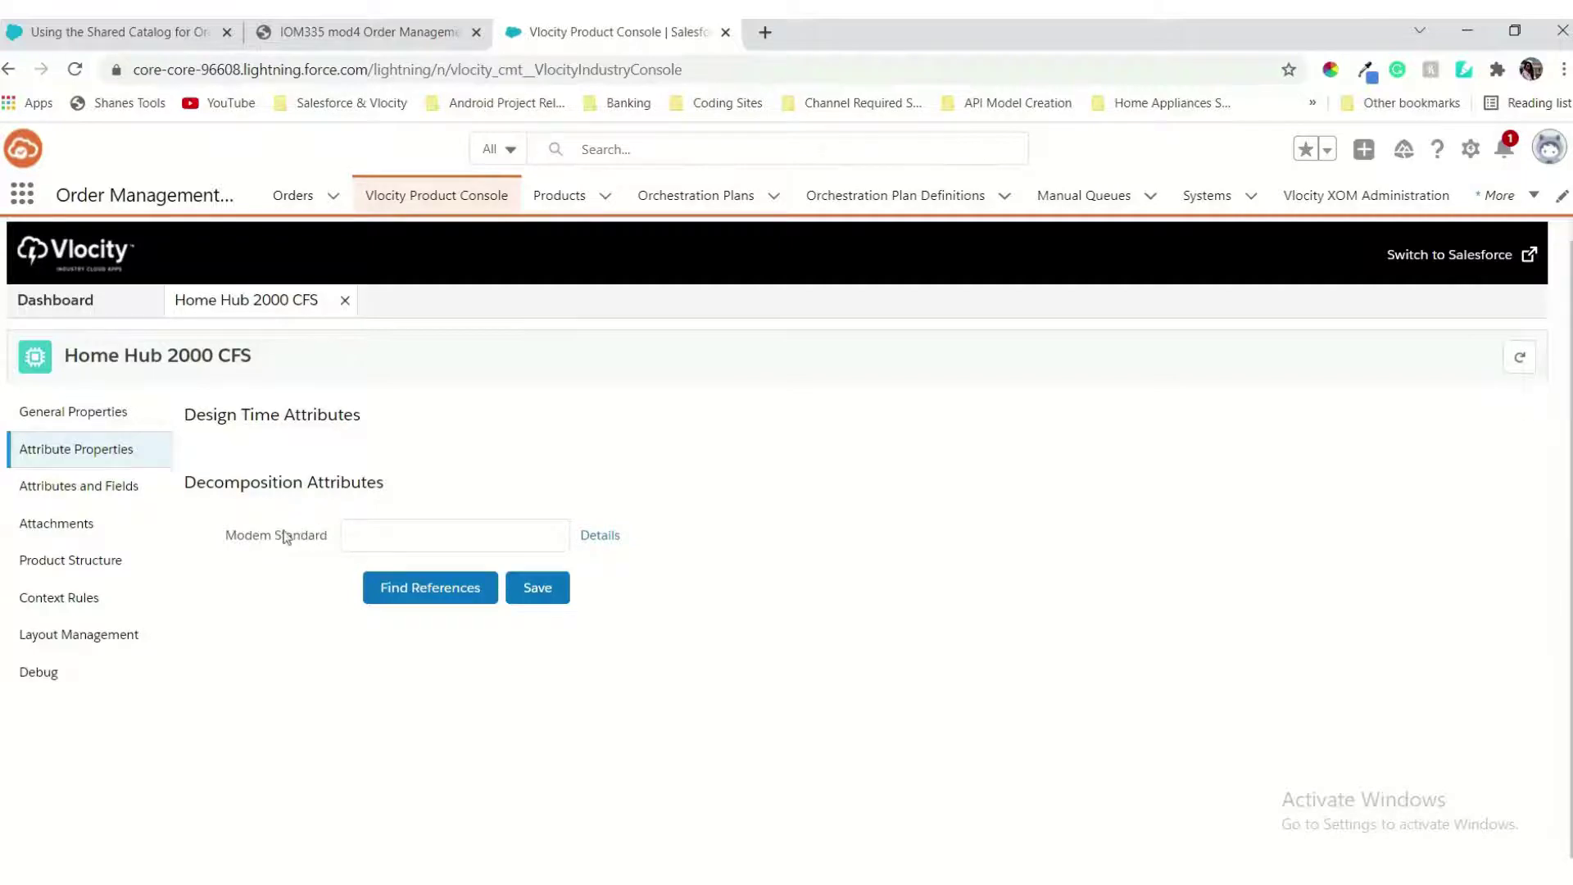
{"action": "left_click", "coordinate": [368, 26]}
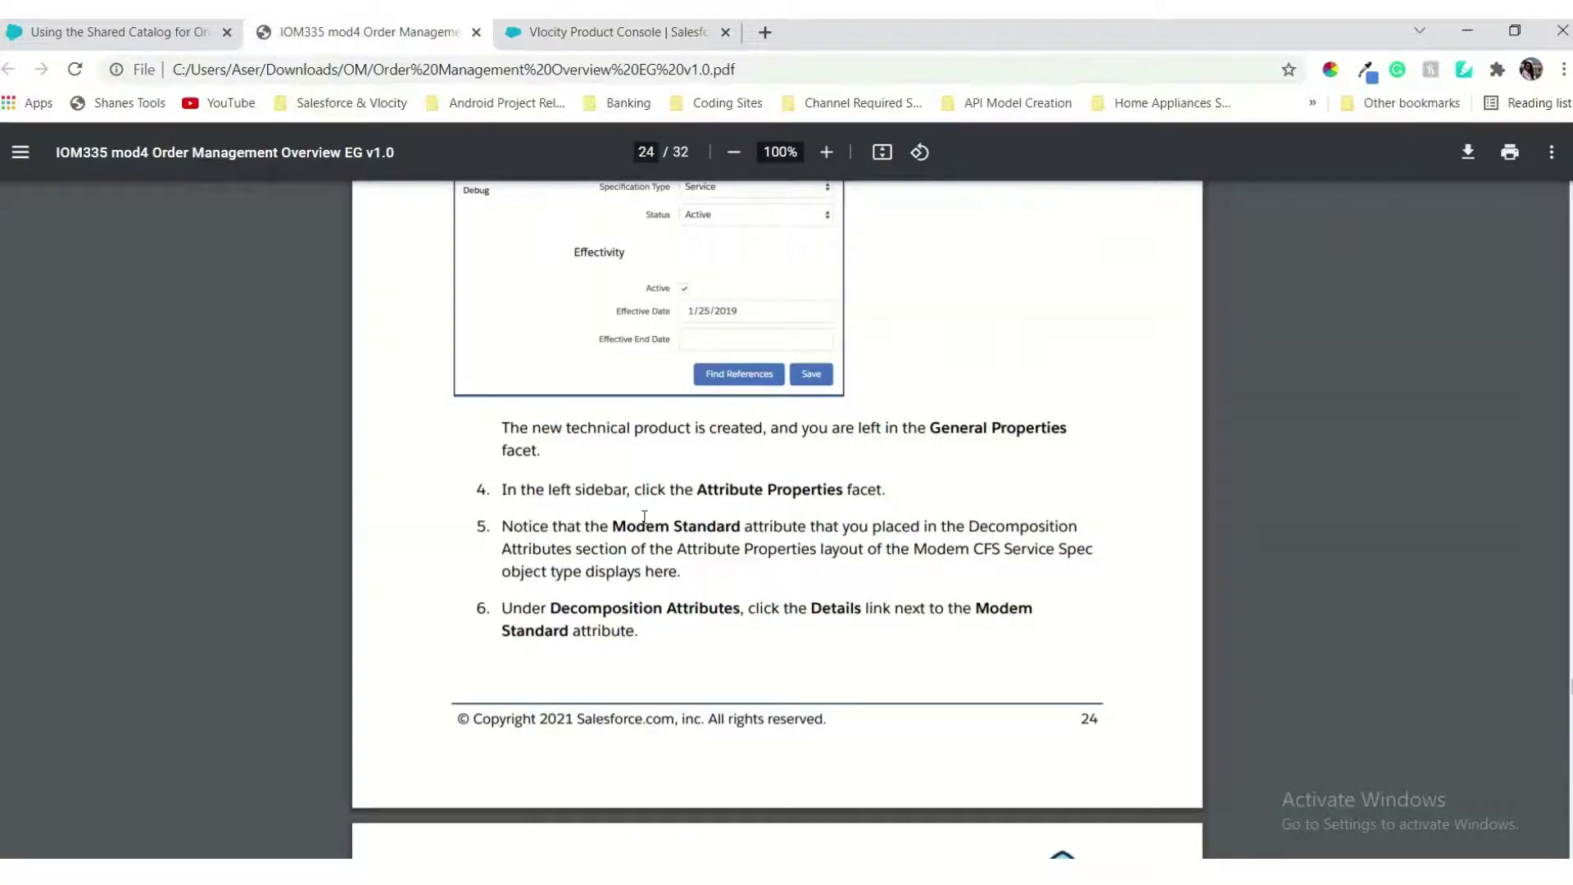
{"action": "scroll", "coordinate": [644, 517], "scroll_direction": "down", "scroll_amount": 3}
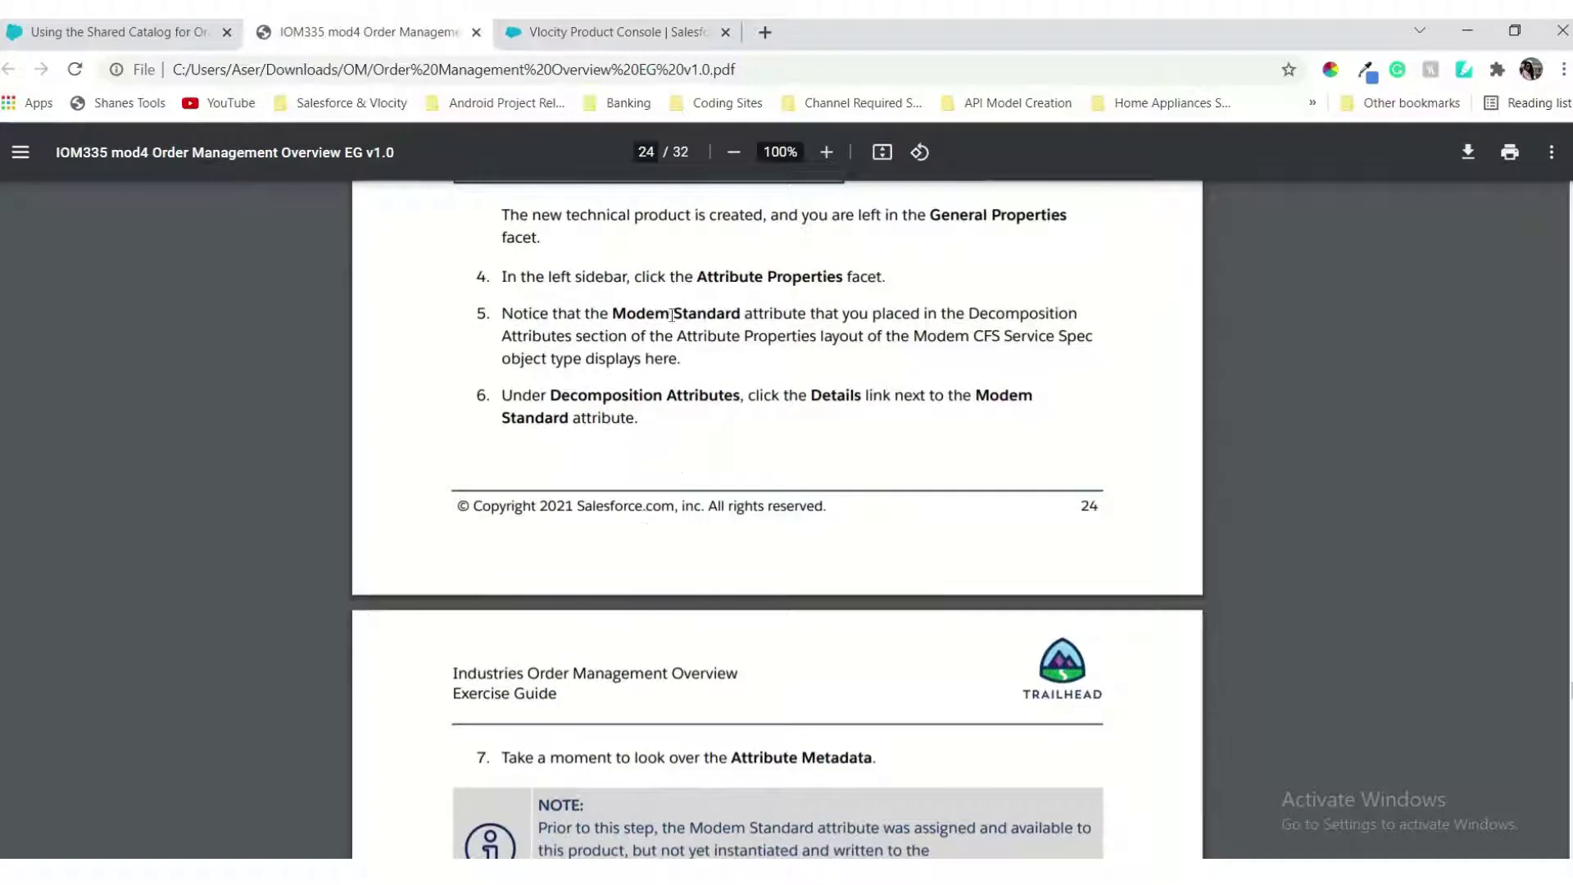
{"action": "scroll", "coordinate": [739, 382], "scroll_direction": "down", "scroll_amount": 2}
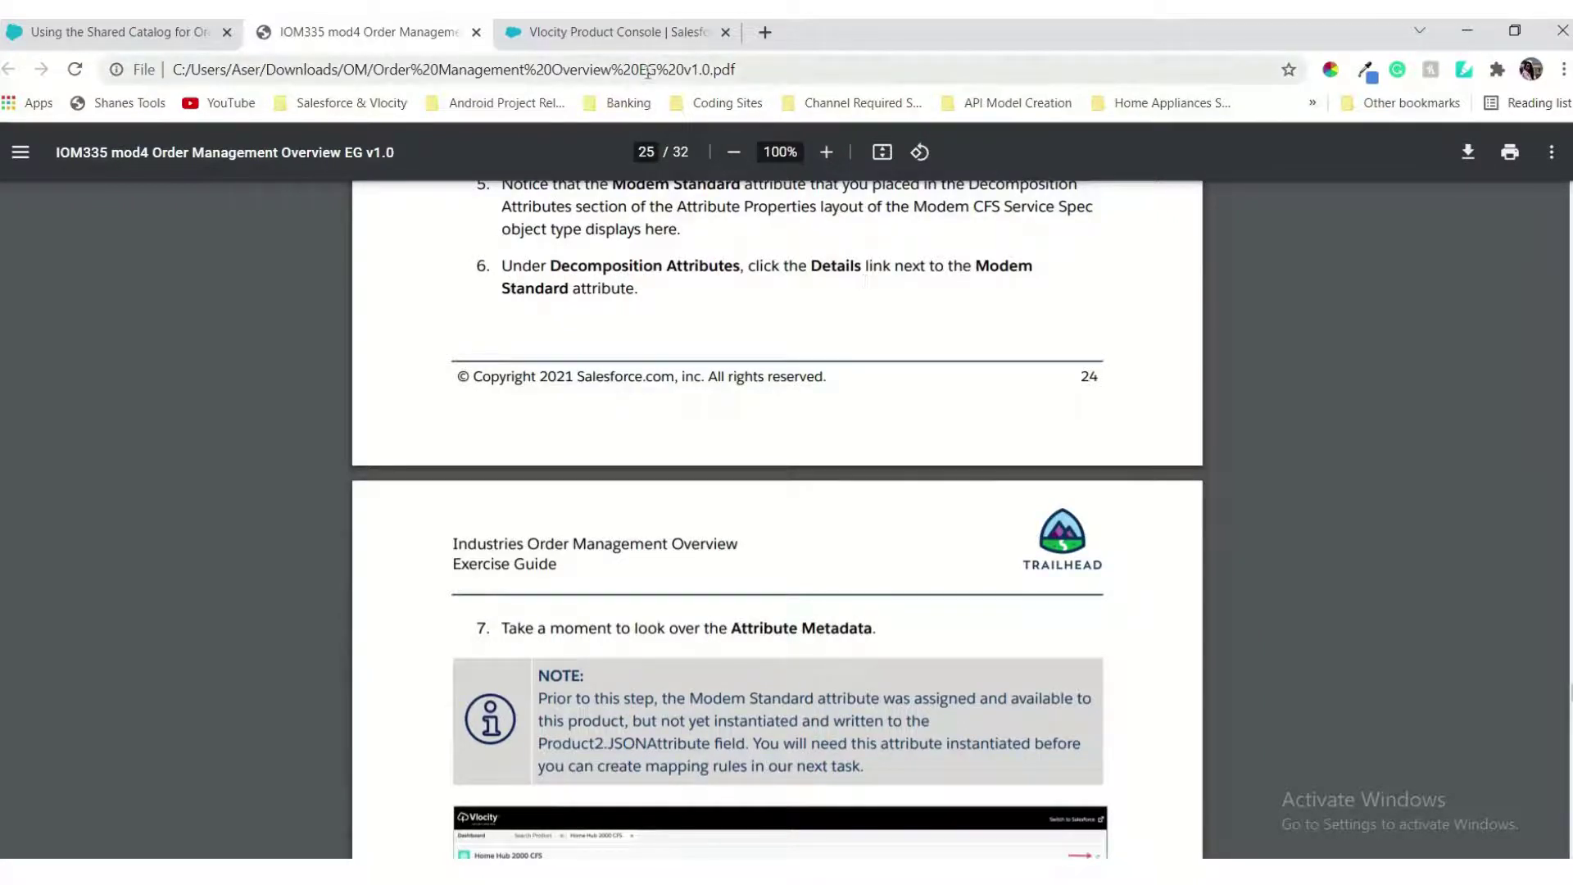
{"action": "left_click", "coordinate": [627, 43]}
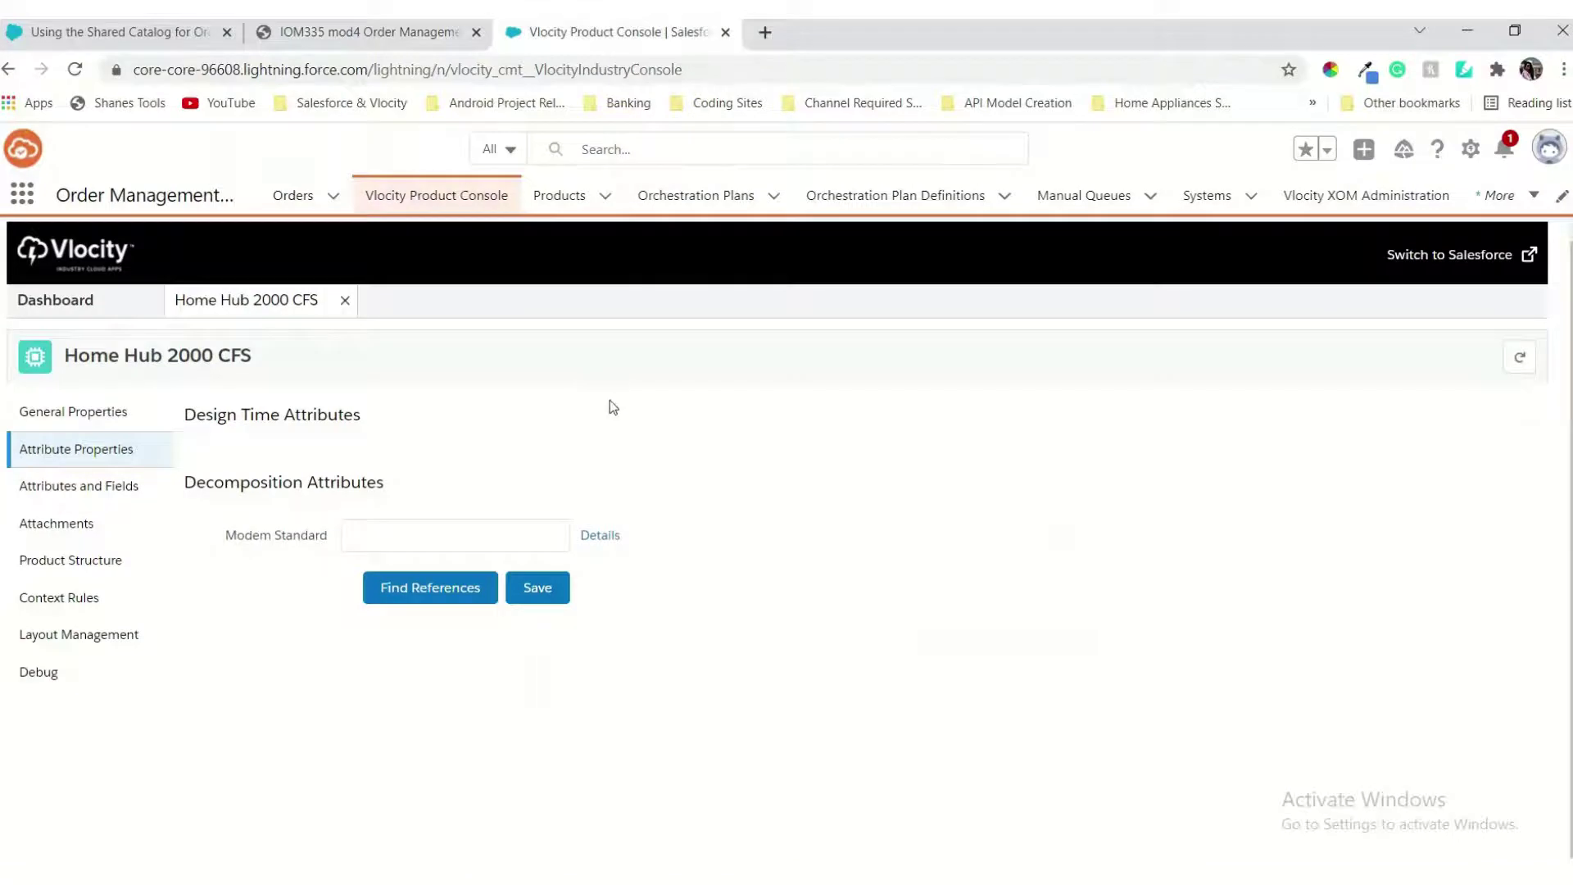
{"action": "left_click", "coordinate": [599, 538]}
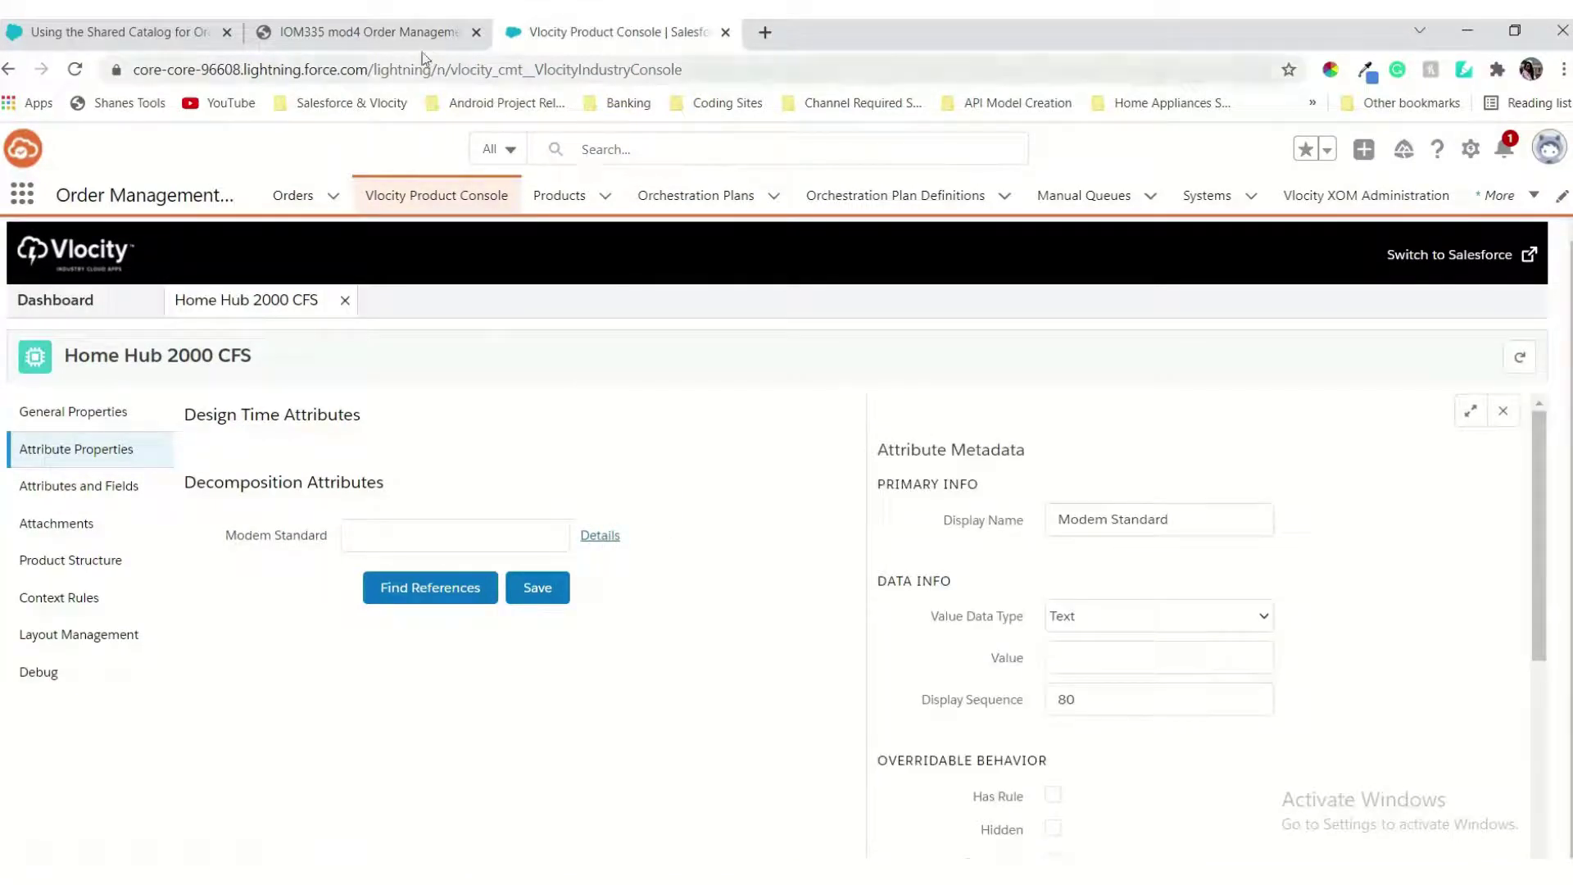
Step: Read the guide's step 7, review the Modem Standard attribute's metadata down to its effectivity, and save the attribute
{"action": "left_click", "coordinate": [406, 35]}
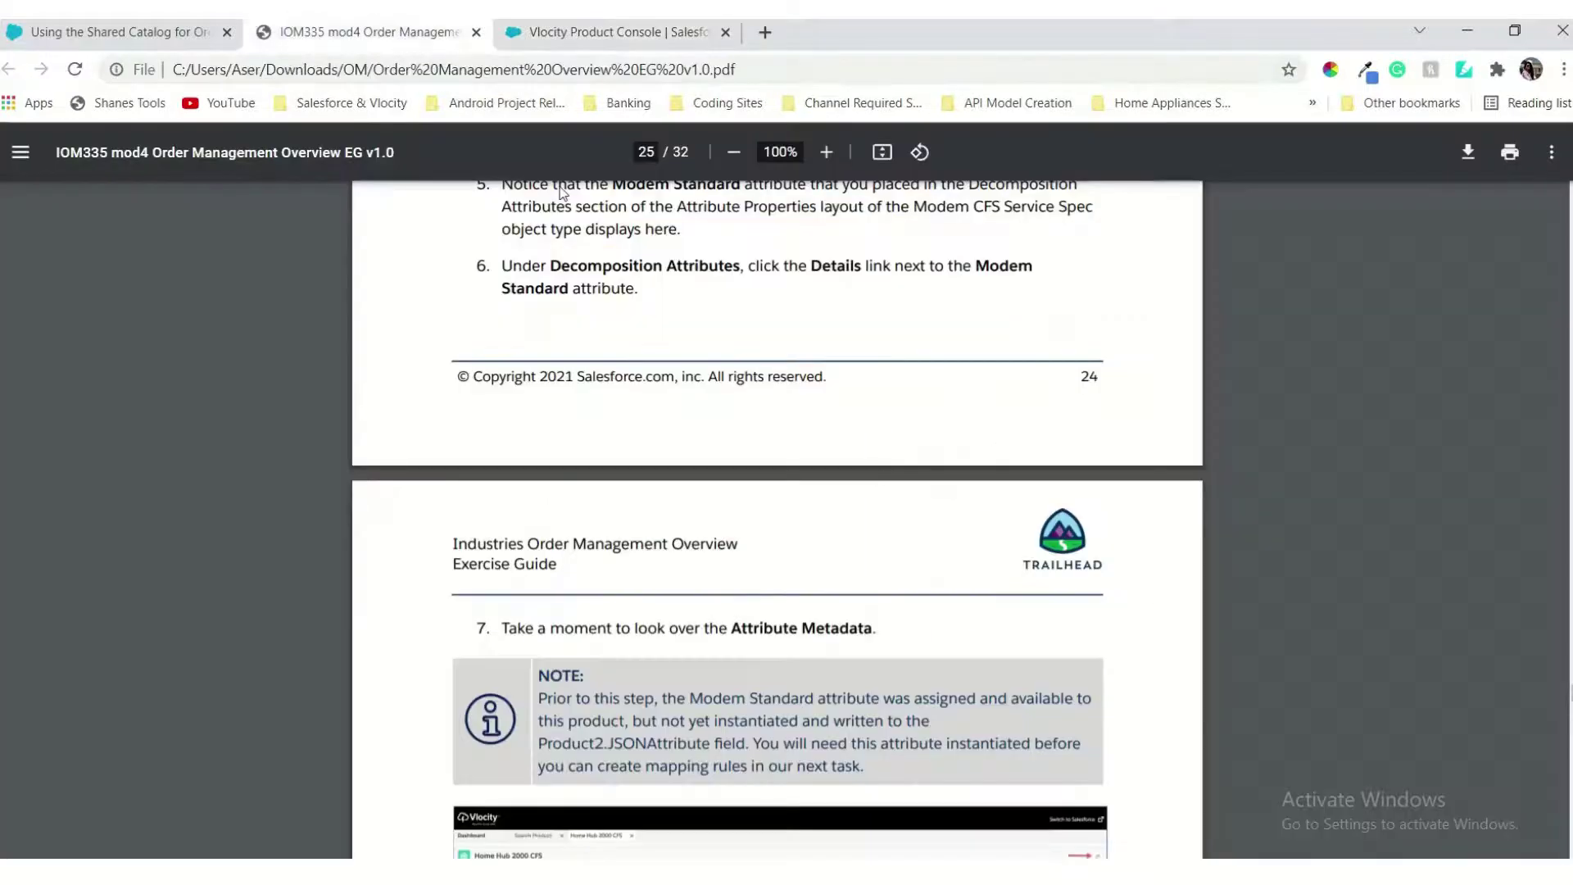
{"action": "scroll", "coordinate": [902, 538], "scroll_direction": "down", "scroll_amount": 3}
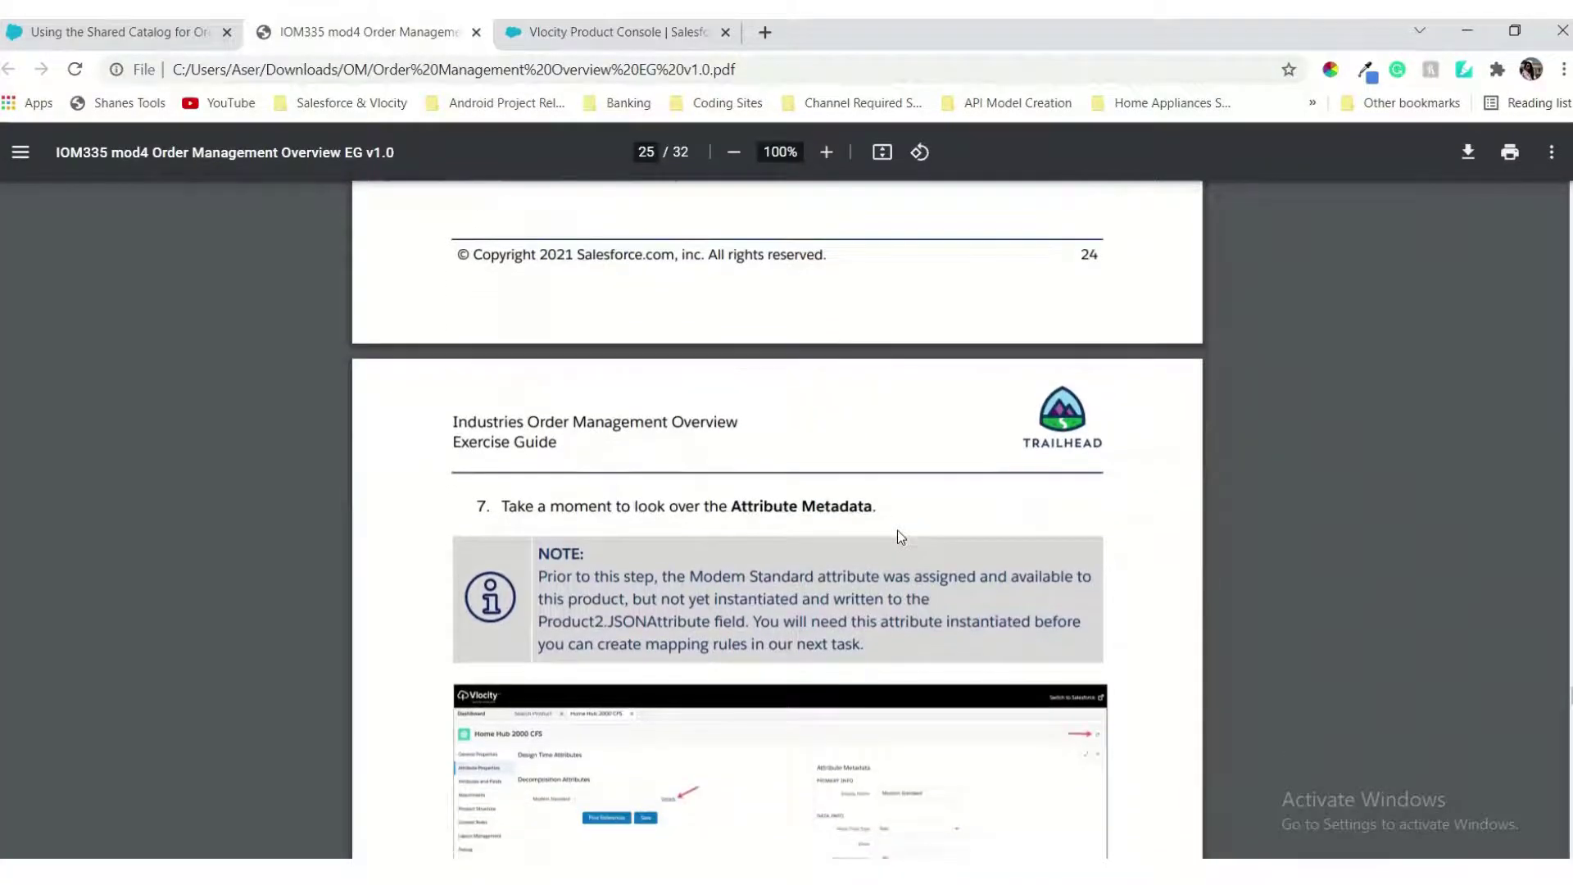
{"action": "scroll", "coordinate": [898, 529], "scroll_direction": "down", "scroll_amount": 2}
{"action": "scroll", "coordinate": [698, 368], "scroll_direction": "down", "scroll_amount": 2}
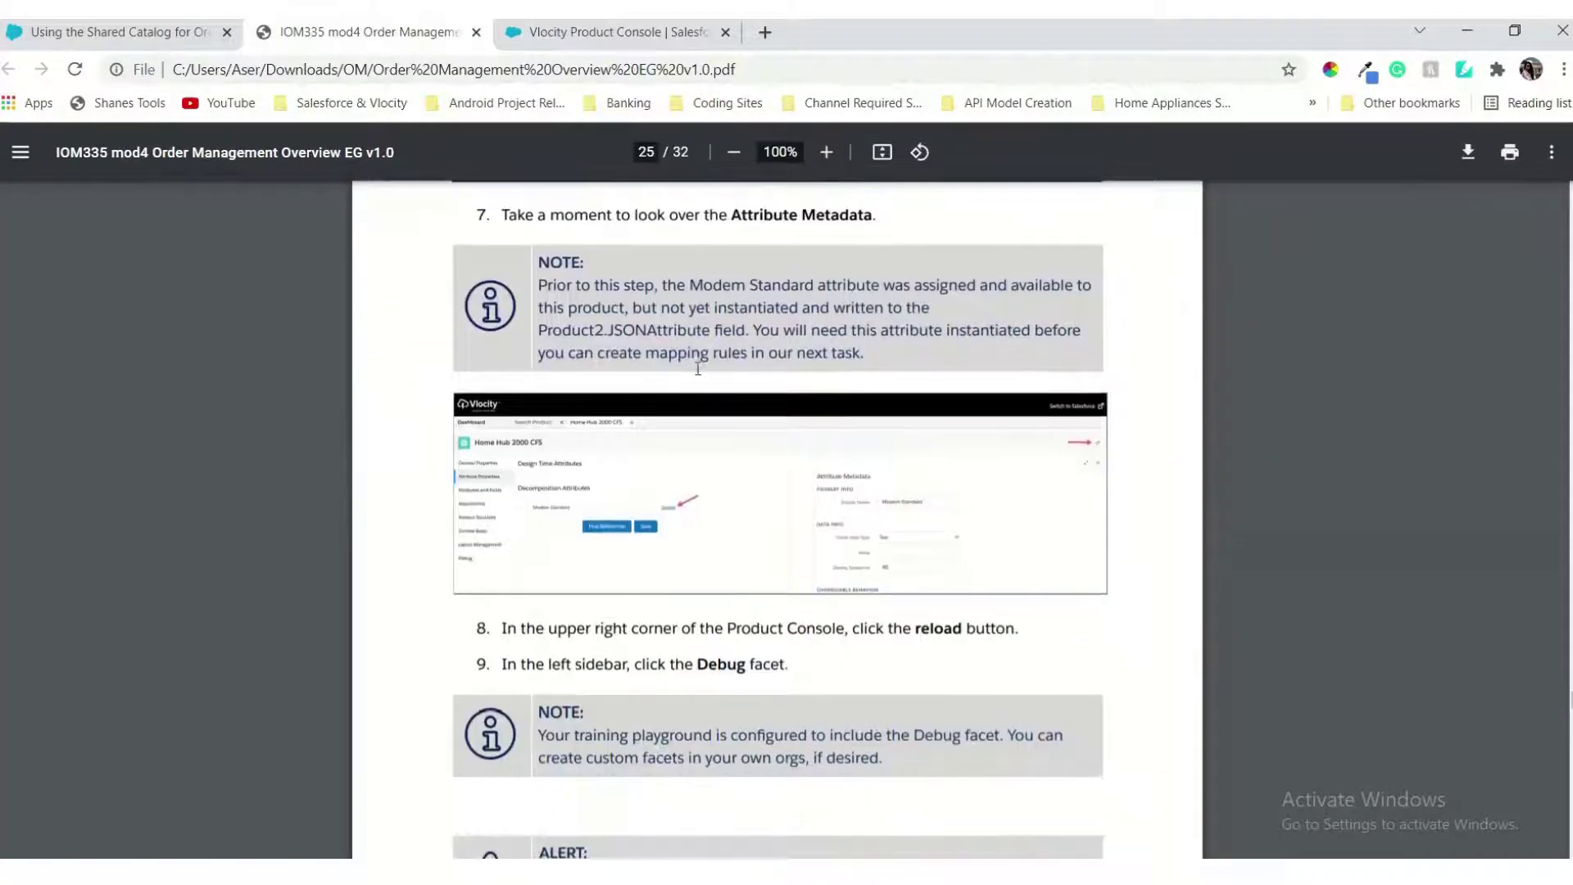
{"action": "left_click", "coordinate": [525, 34]}
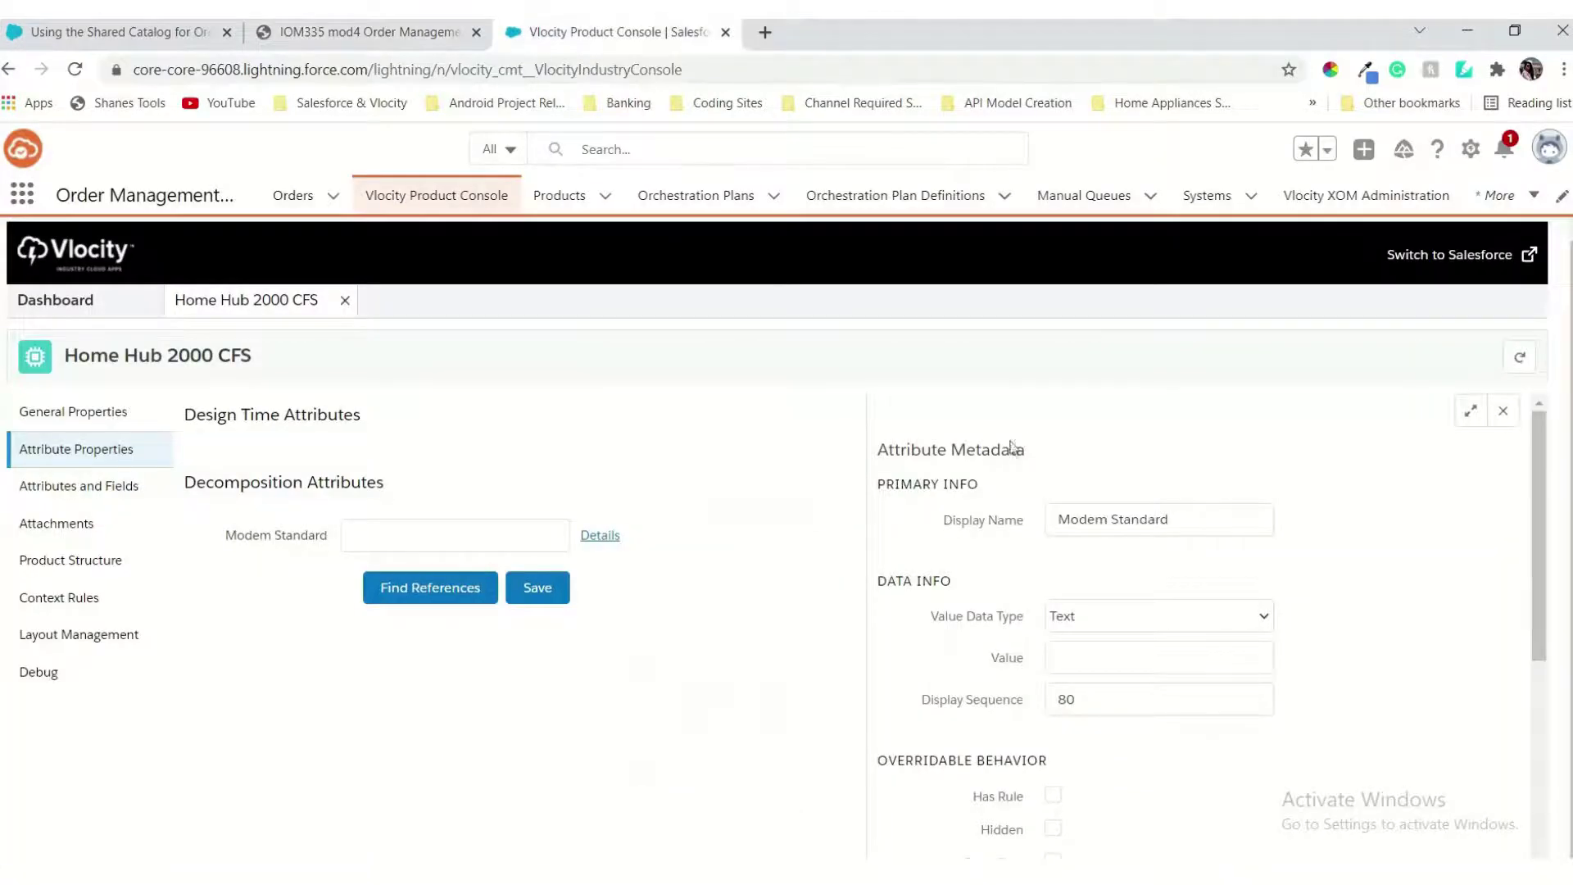
{"action": "scroll", "coordinate": [1203, 588], "scroll_direction": "down", "scroll_amount": 2}
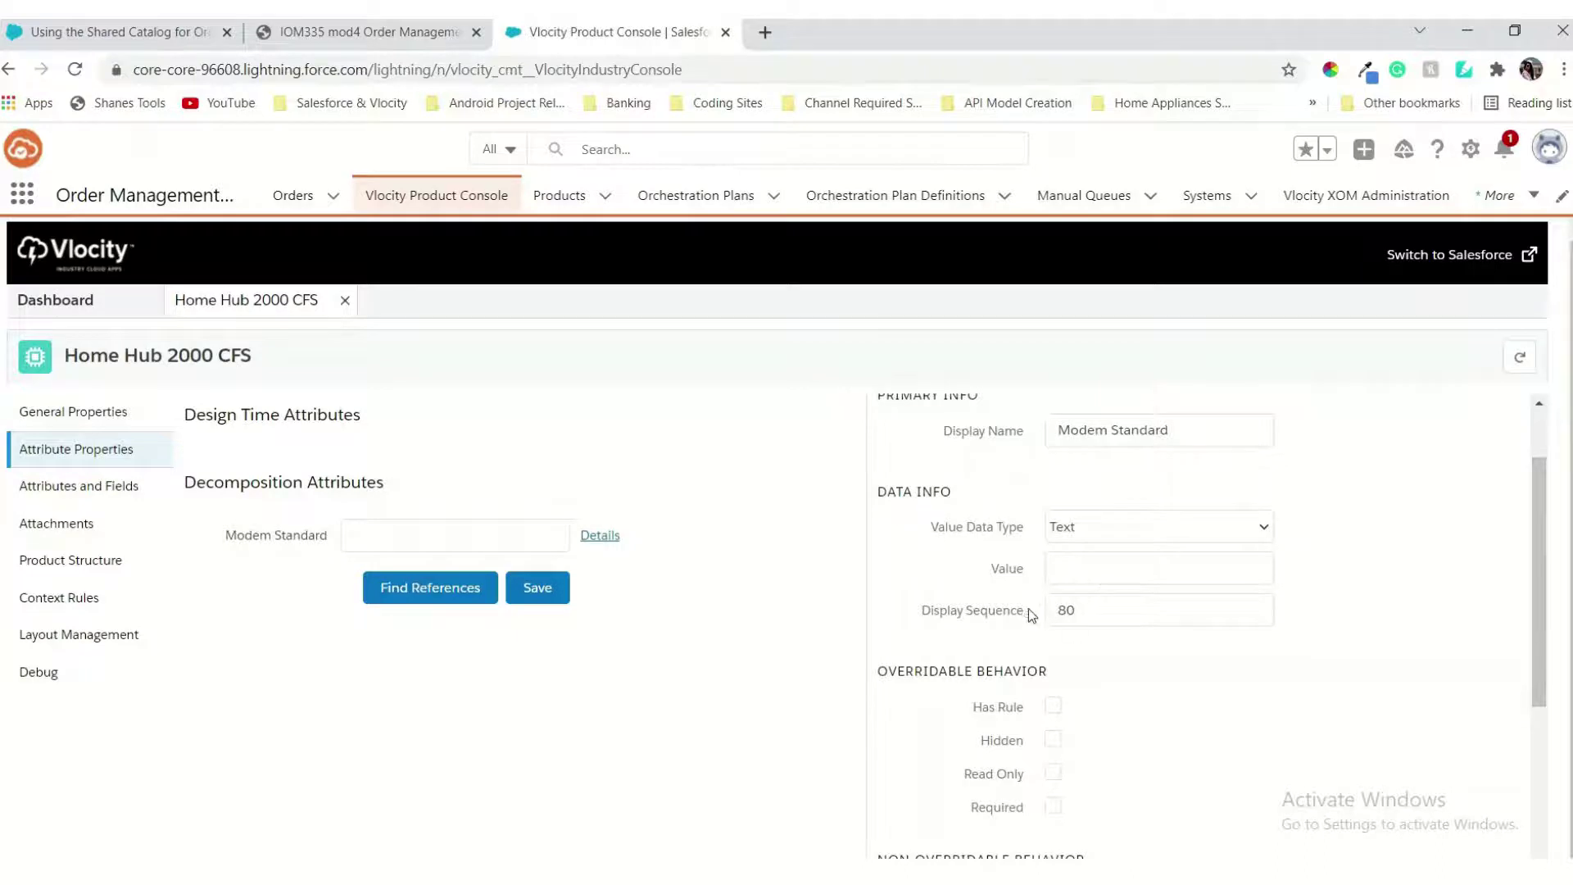
{"action": "scroll", "coordinate": [1115, 715], "scroll_direction": "down", "scroll_amount": 3}
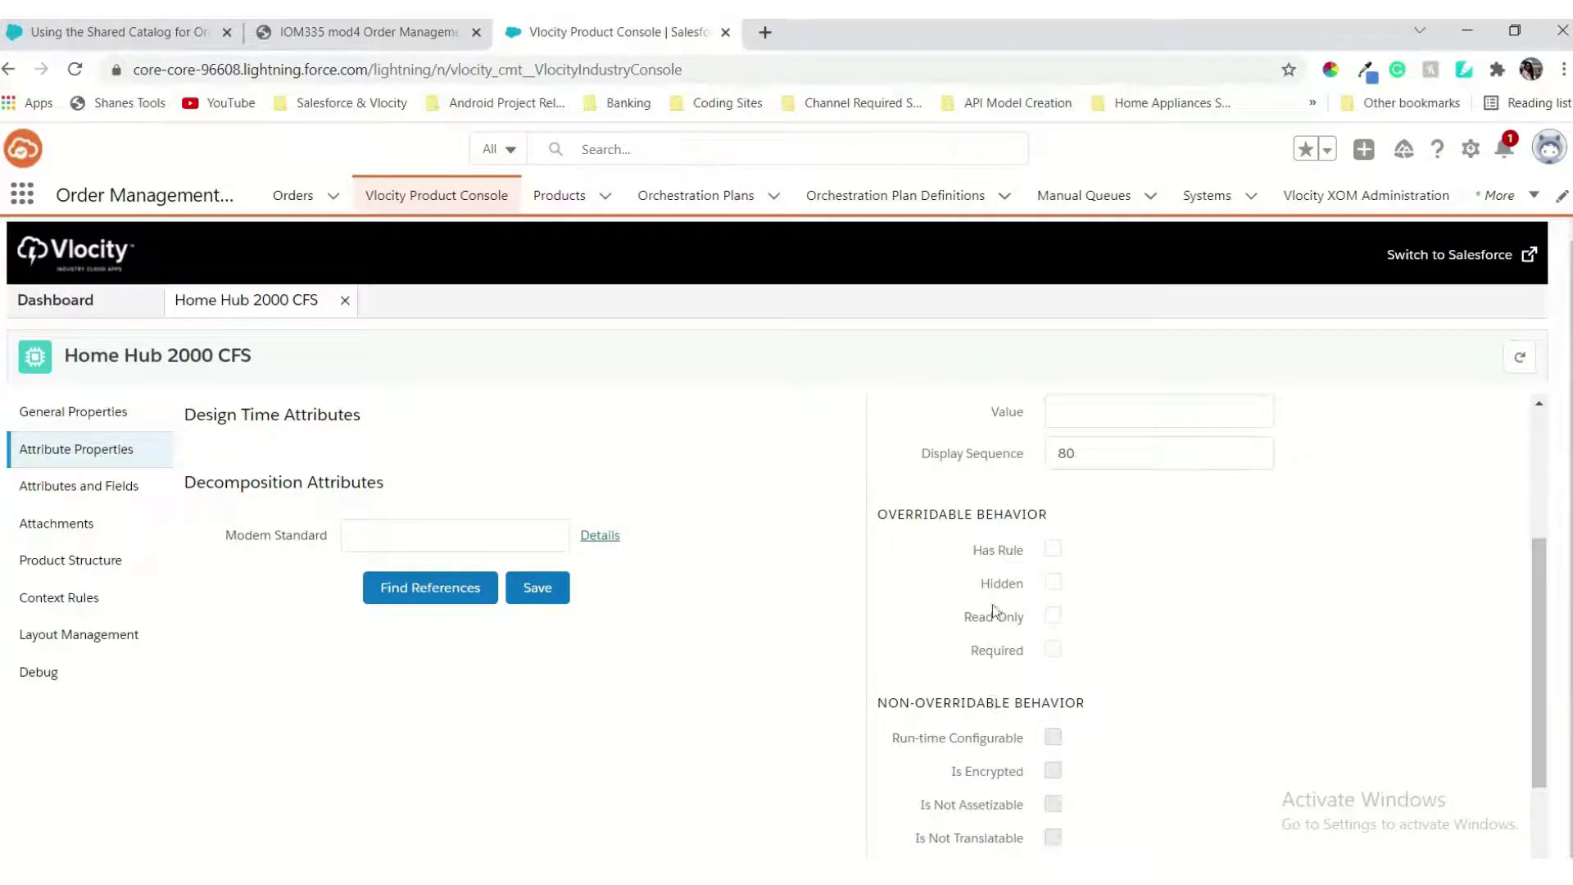
{"action": "scroll", "coordinate": [975, 681], "scroll_direction": "down", "scroll_amount": 2}
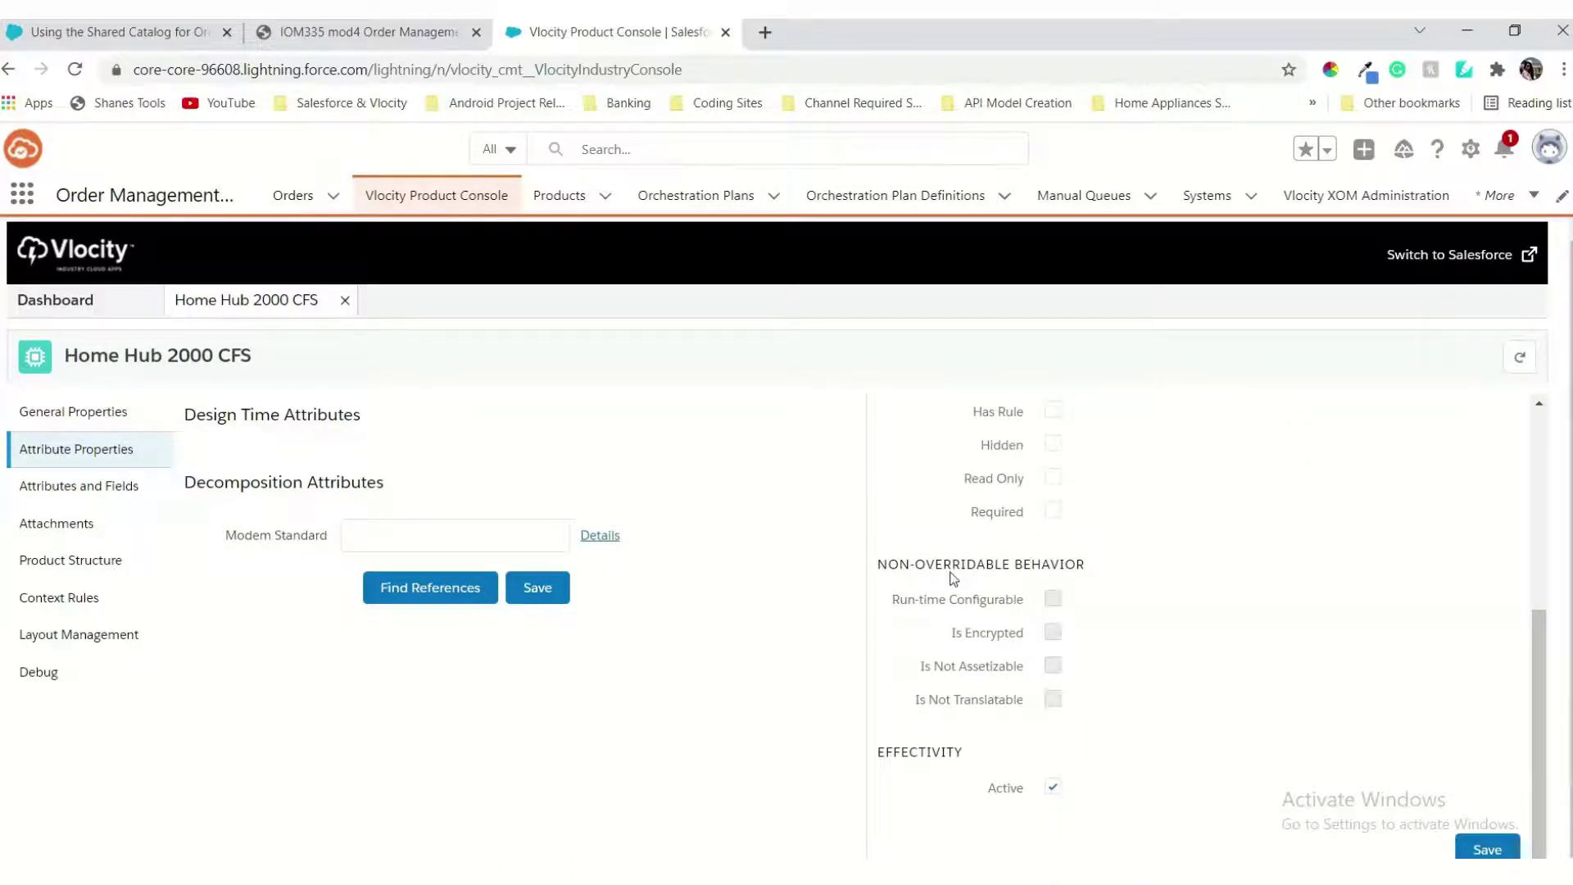
{"action": "scroll", "coordinate": [1111, 541], "scroll_direction": "up", "scroll_amount": 5}
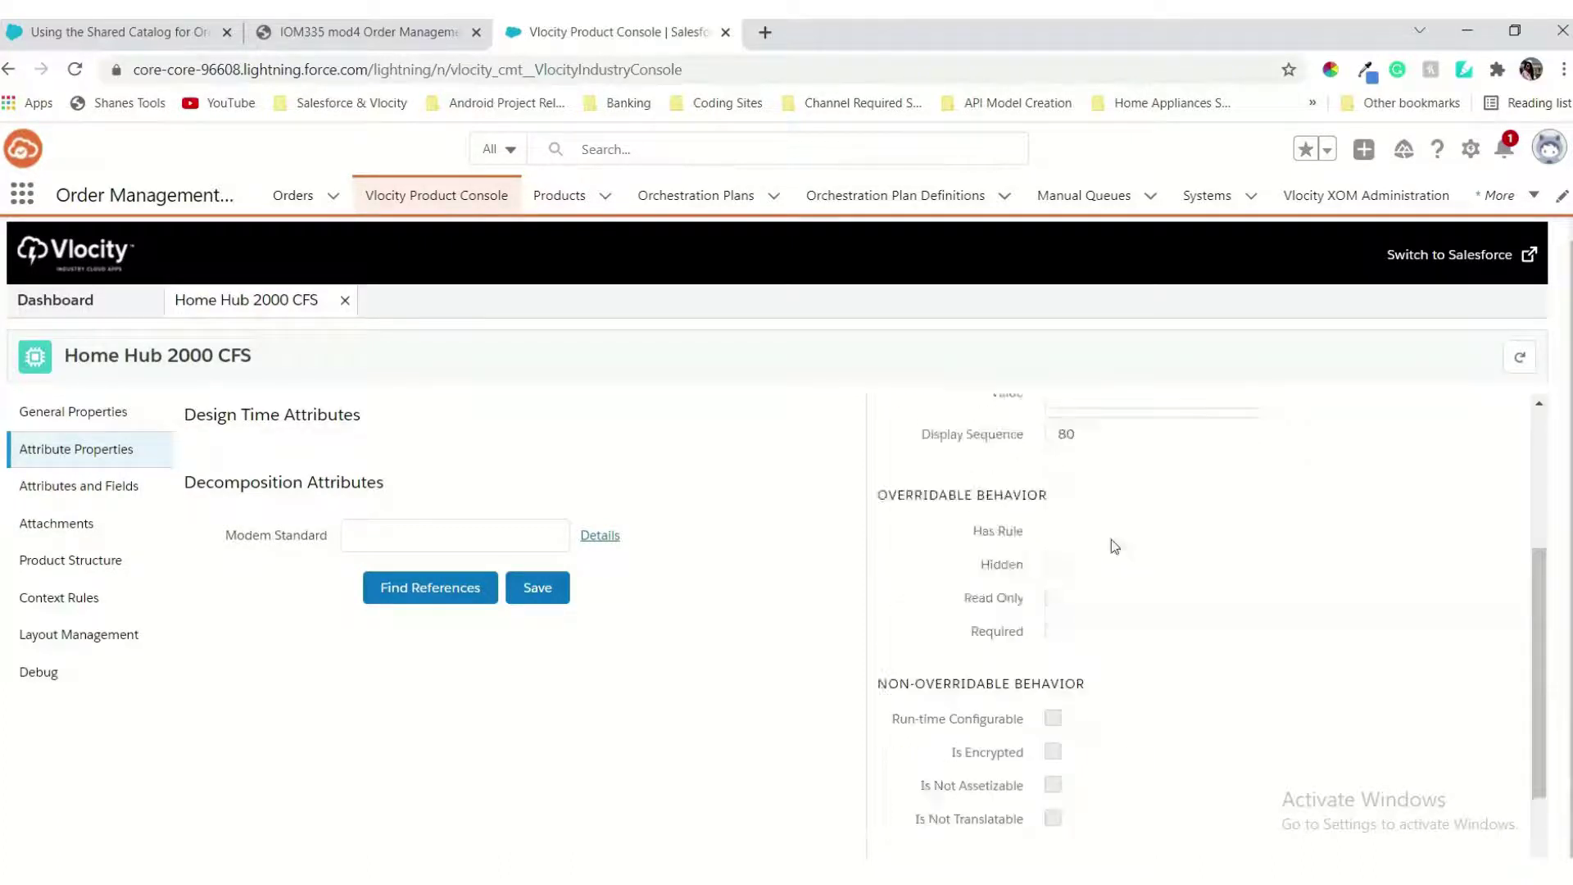
{"action": "scroll", "coordinate": [1112, 541], "scroll_direction": "down", "scroll_amount": 5}
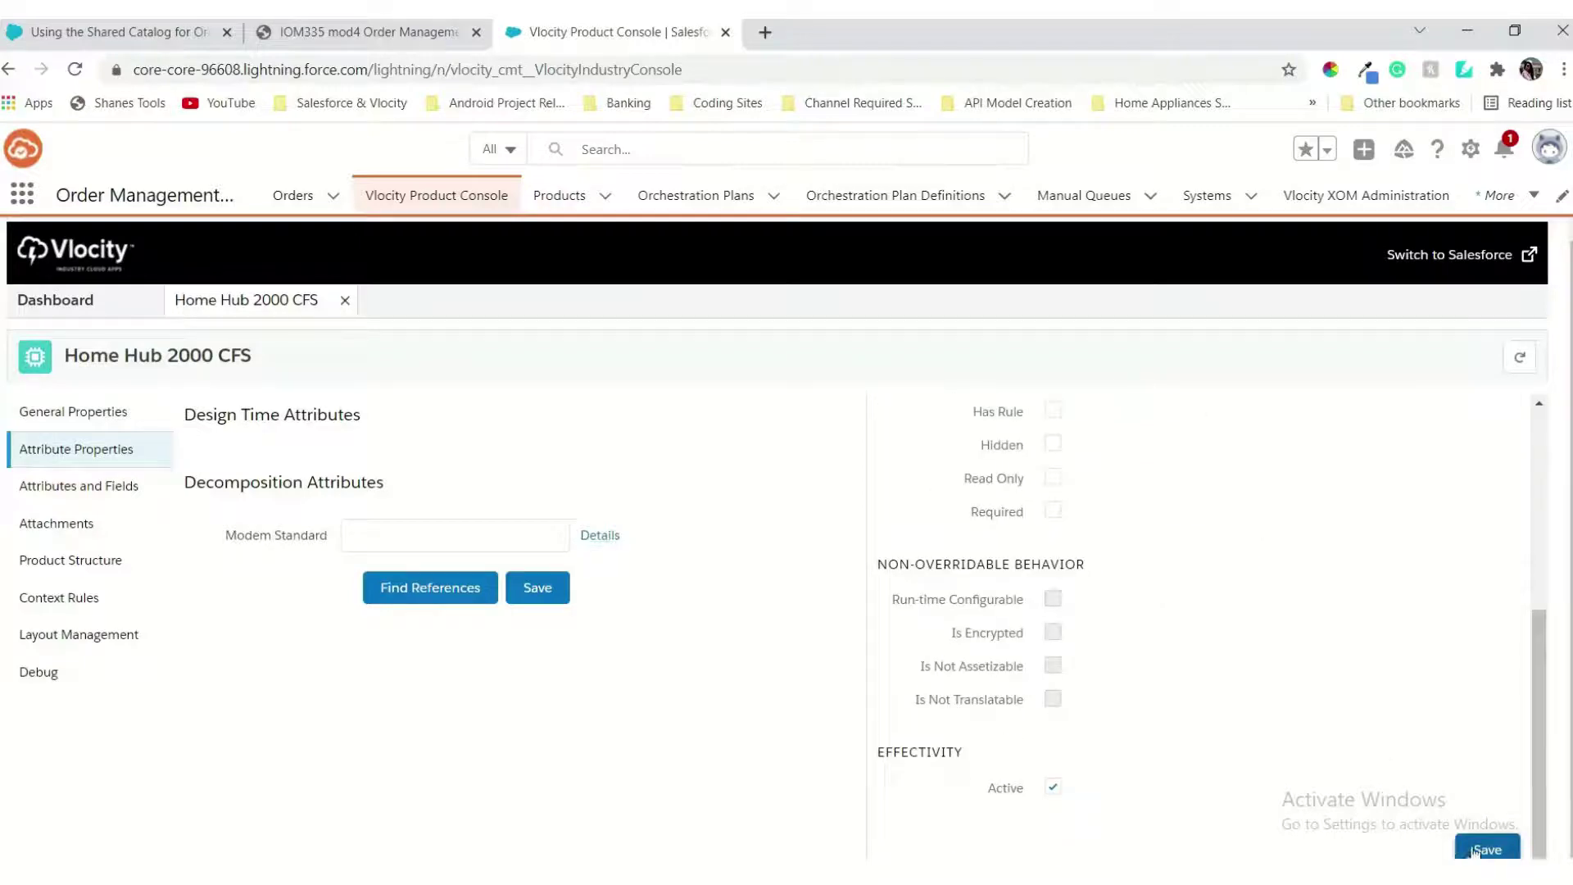
Step: Read the guide's steps 8 to 10 and reload the Home Hub 2000 CFS product in the Product Console
{"action": "left_click", "coordinate": [394, 41]}
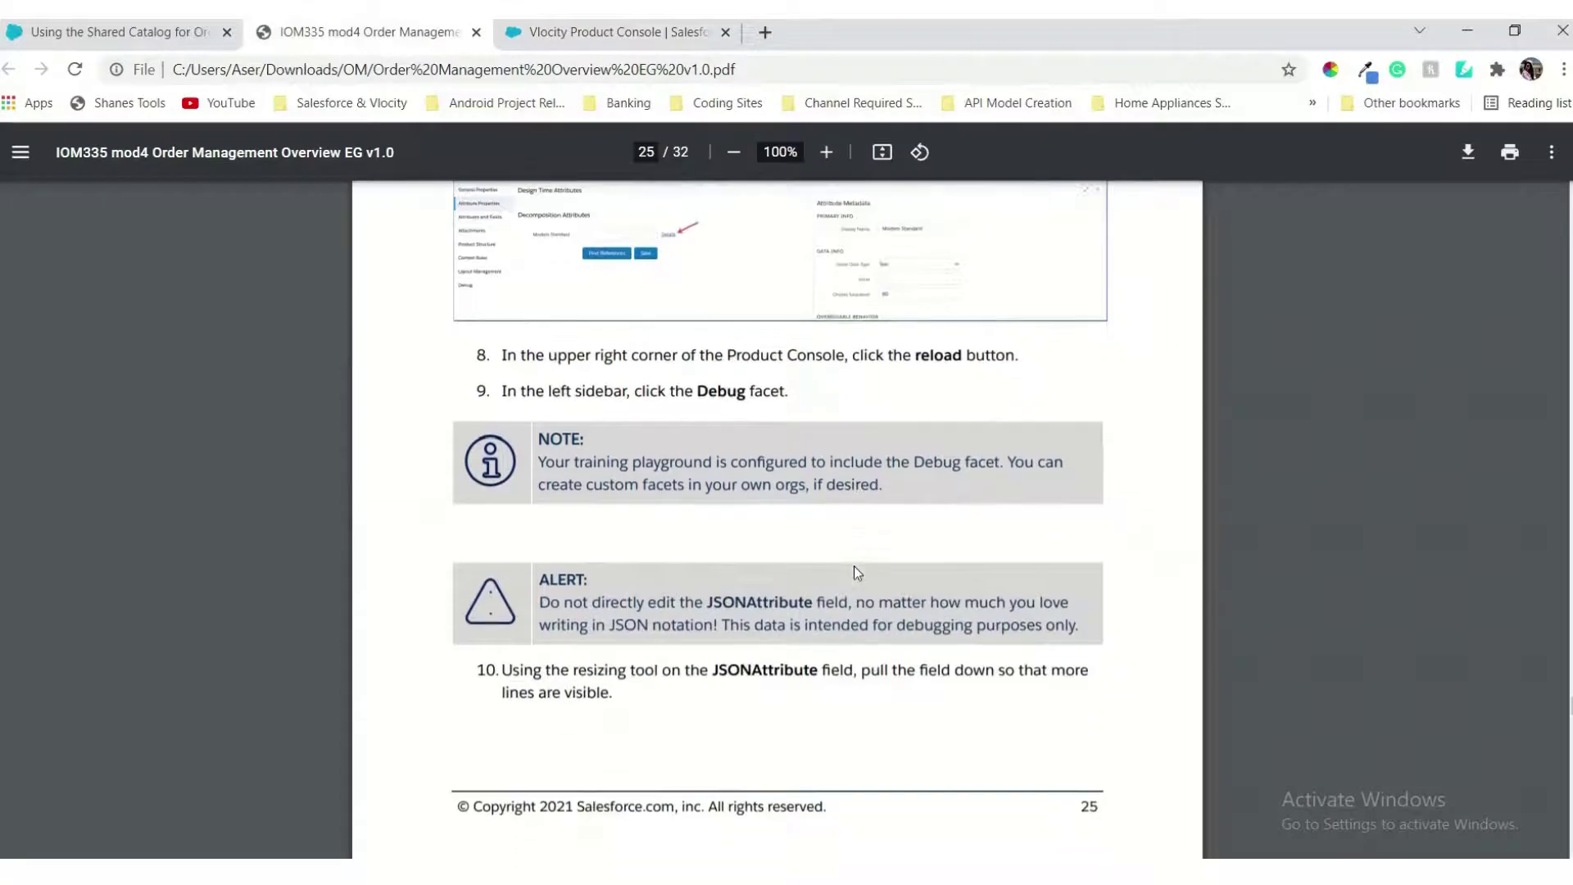
{"action": "scroll", "coordinate": [854, 566], "scroll_direction": "down", "scroll_amount": 2}
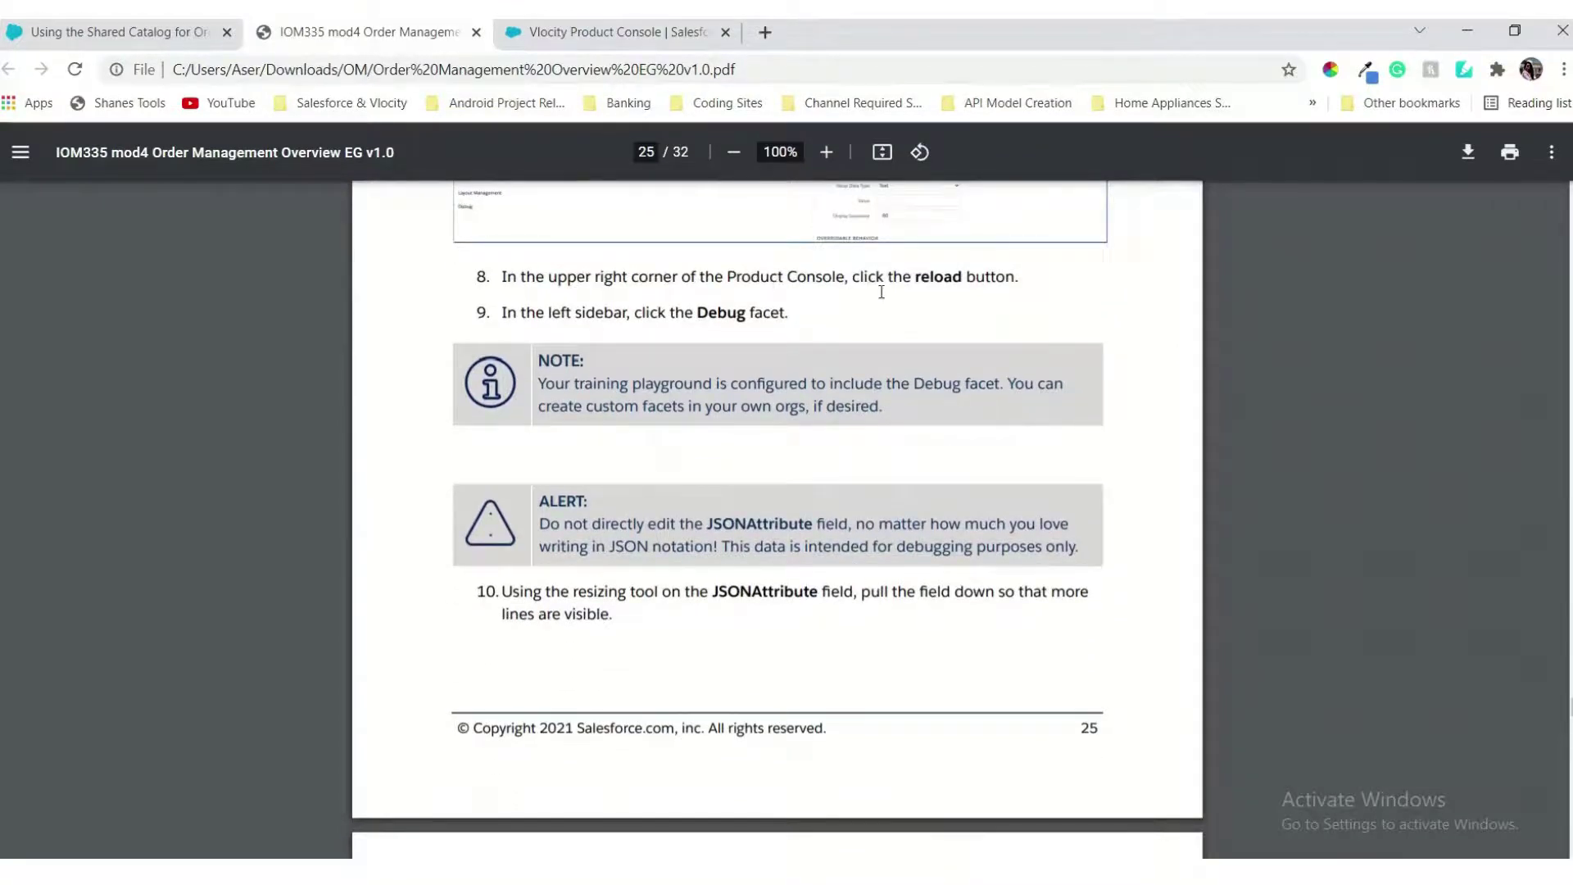
{"action": "left_click", "coordinate": [622, 32]}
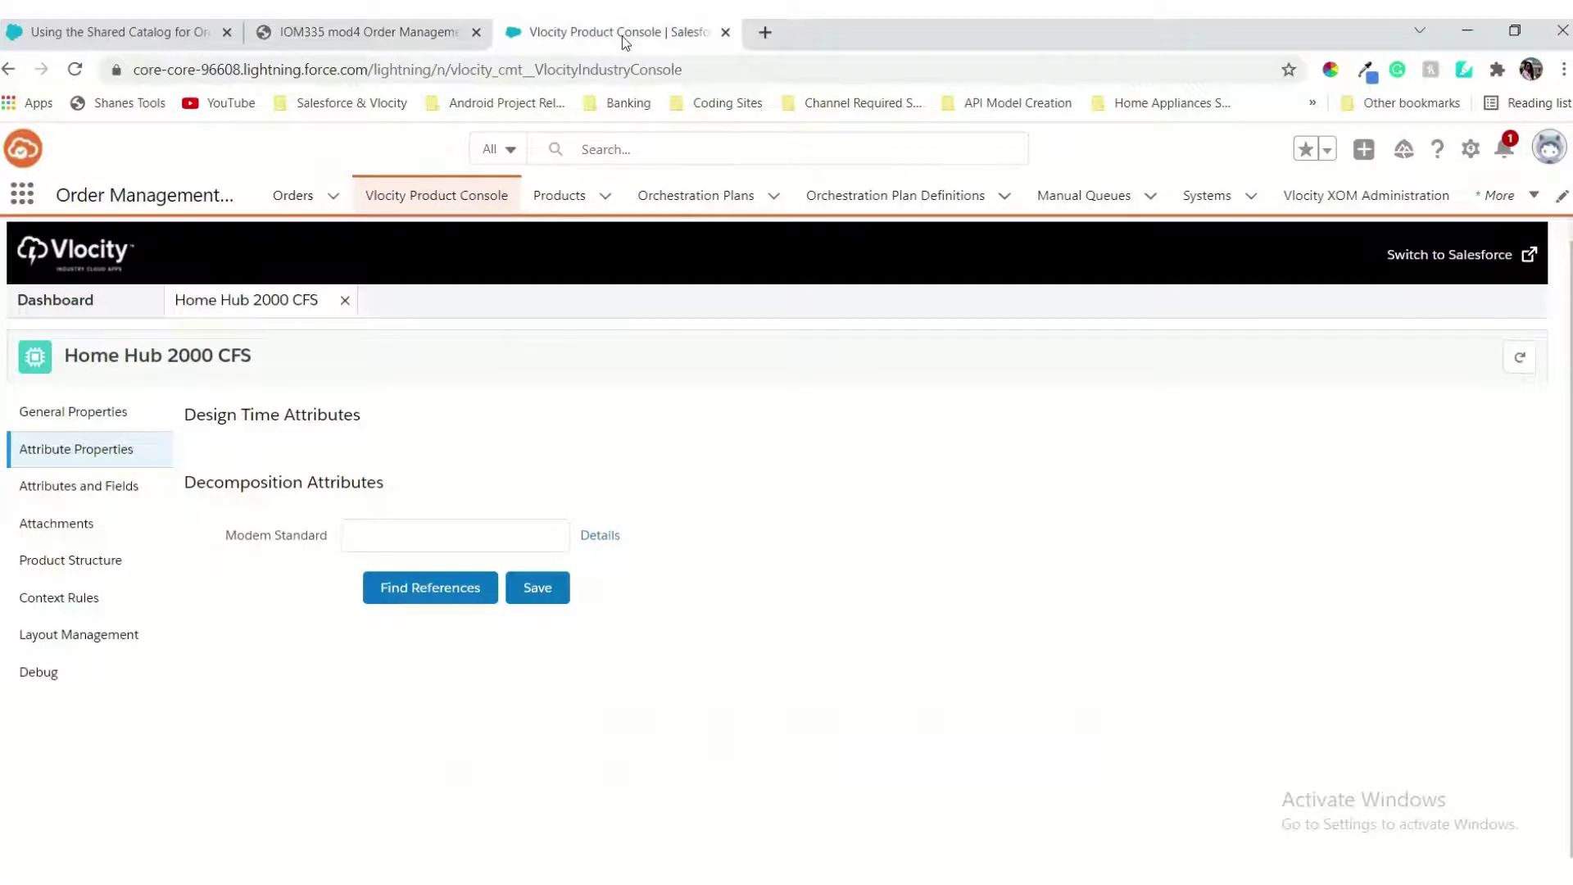
{"action": "left_click", "coordinate": [1512, 361]}
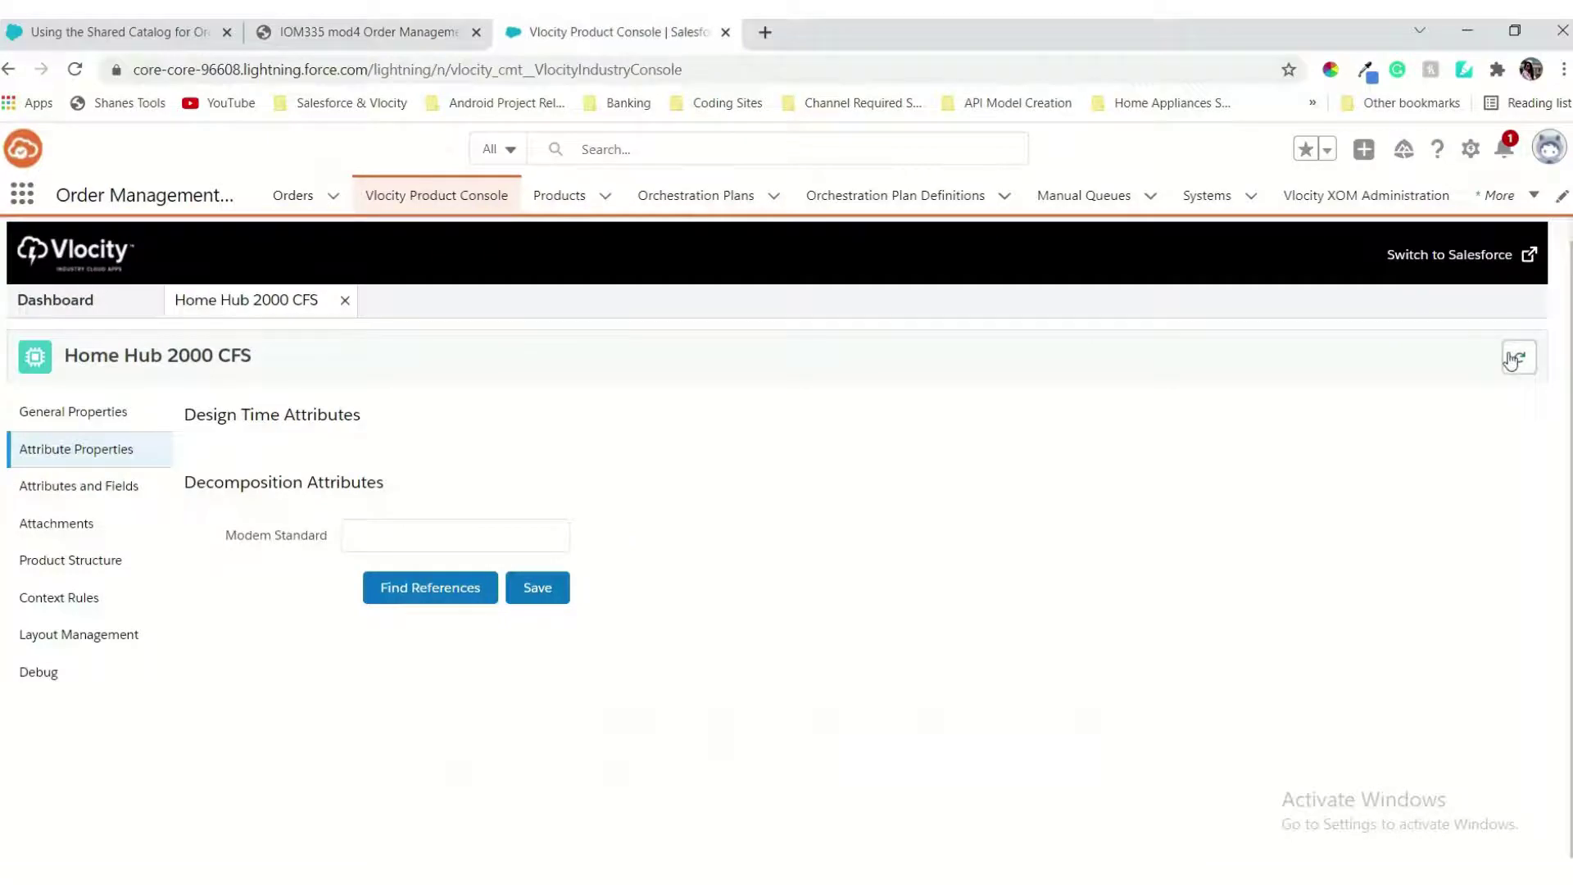
Step: Following the guide's step 9, show the Debug facet of Home Hub 2000 CFS
{"action": "left_click", "coordinate": [435, 46]}
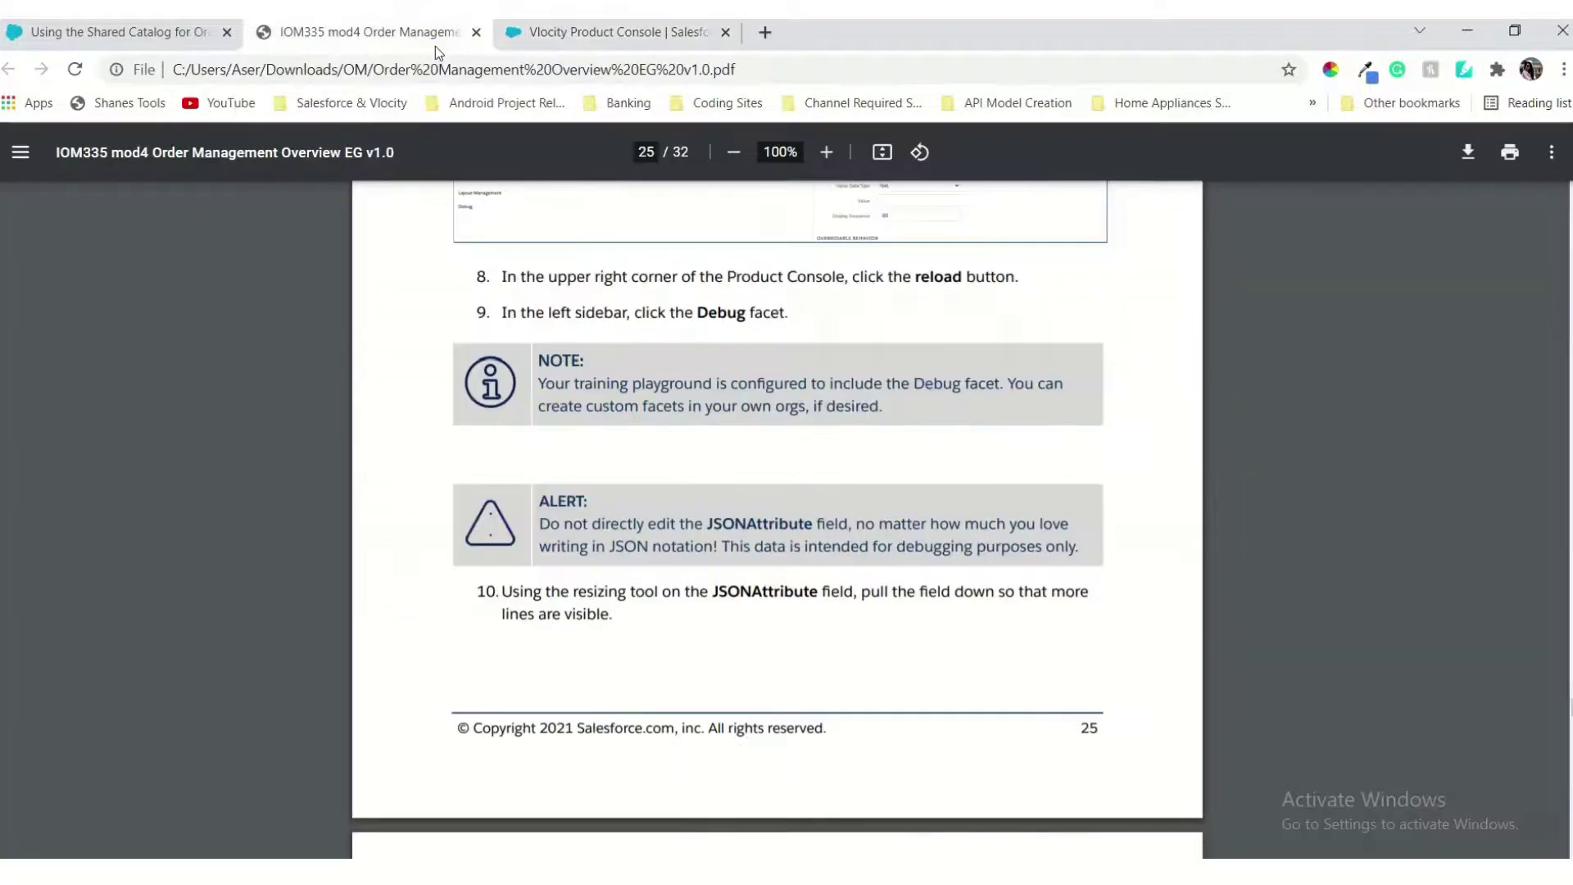
{"action": "scroll", "coordinate": [736, 420], "scroll_direction": "down", "scroll_amount": 1}
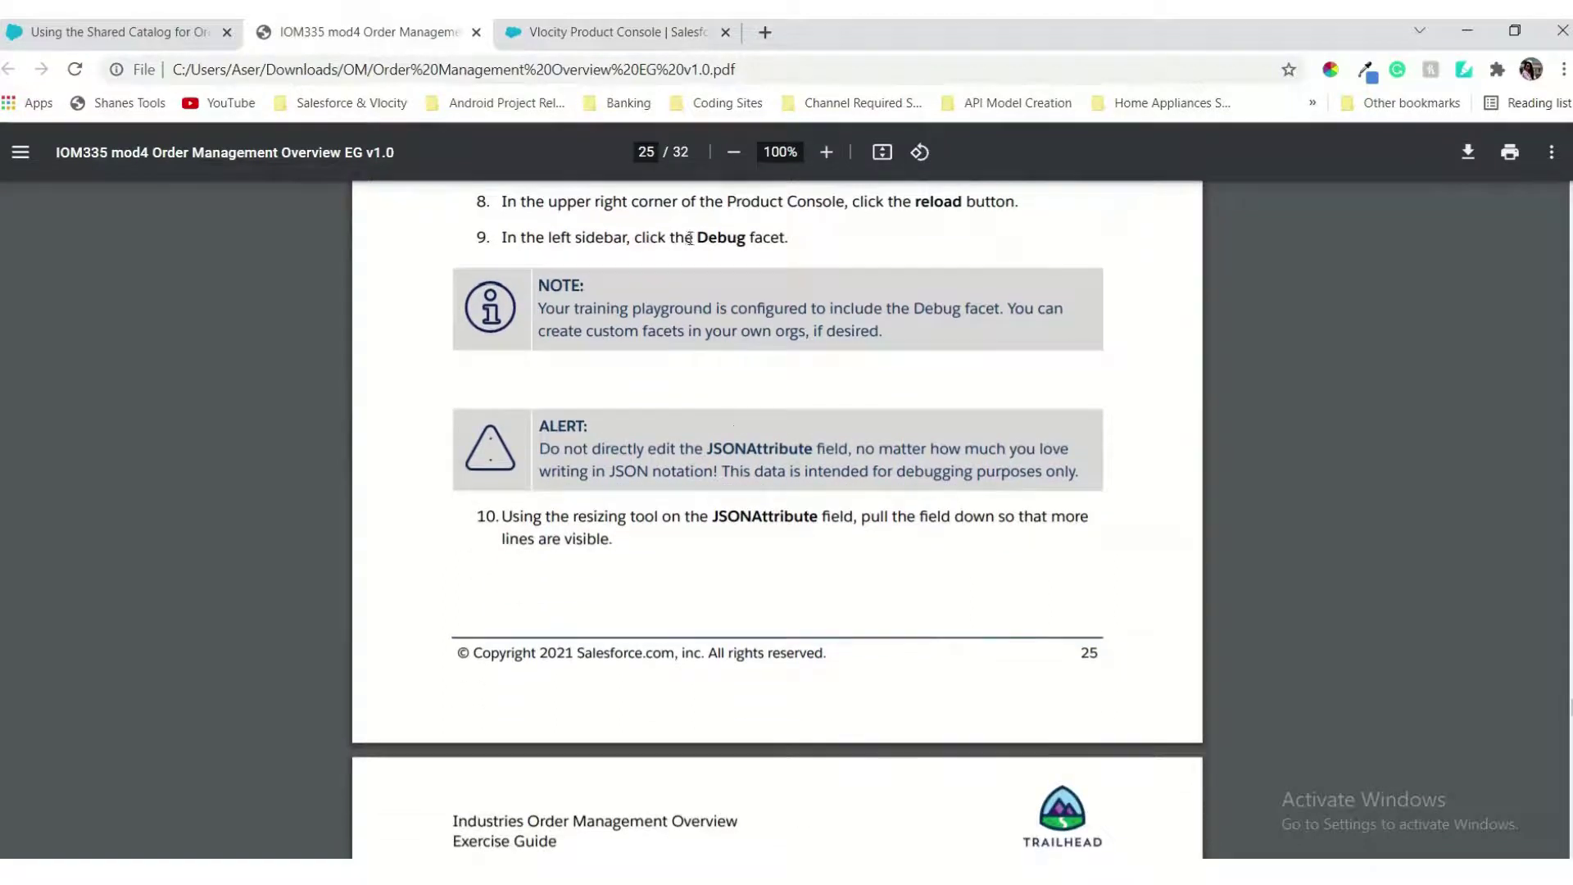
{"action": "left_click", "coordinate": [564, 32]}
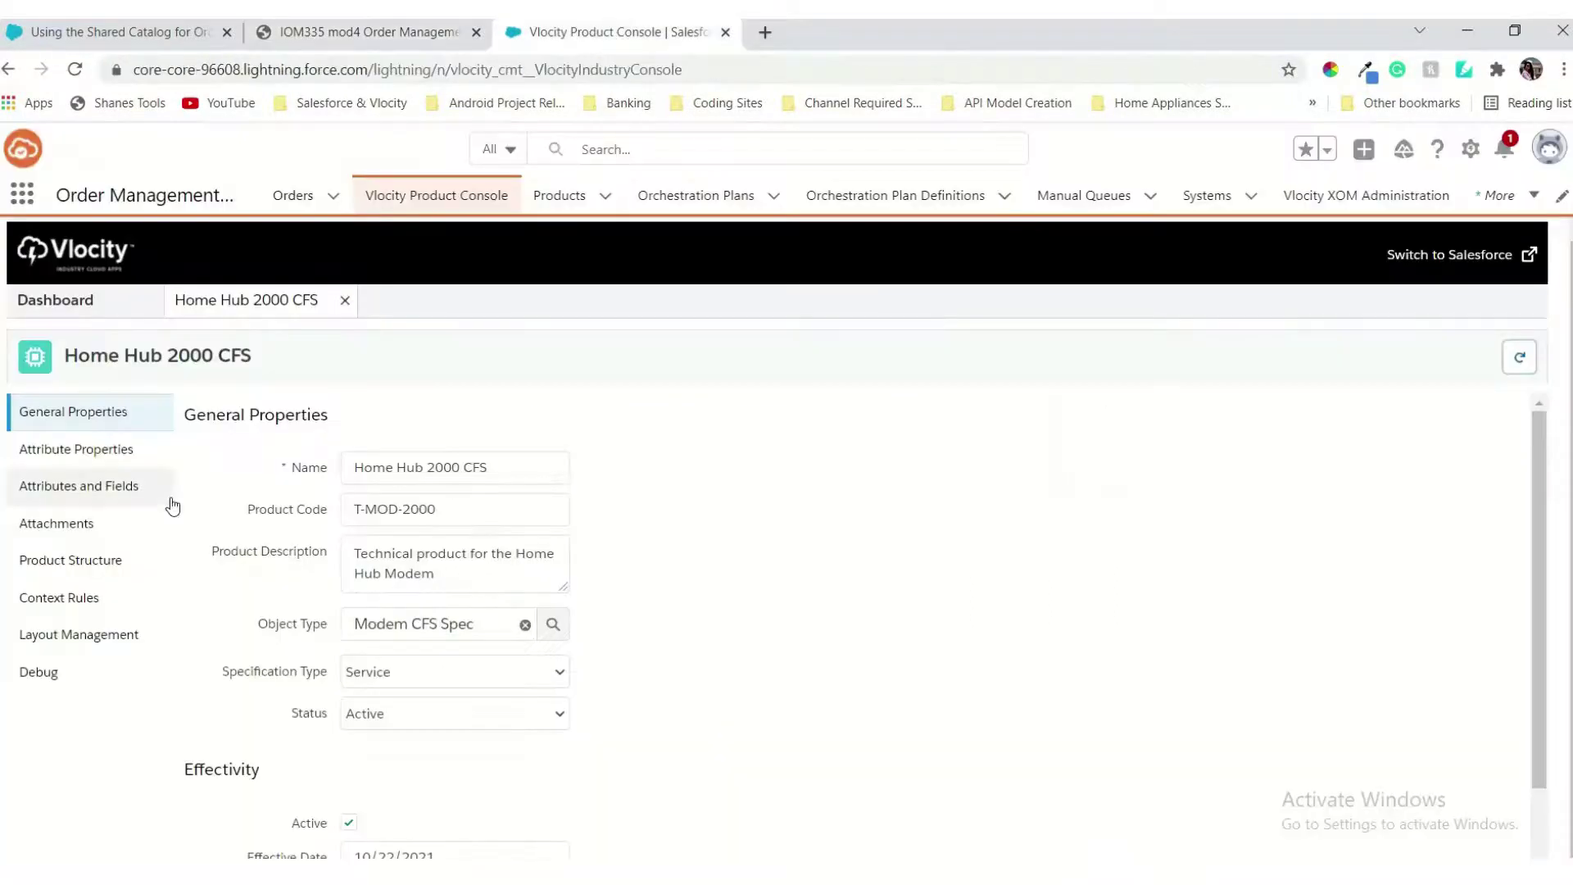
{"action": "left_click", "coordinate": [78, 677]}
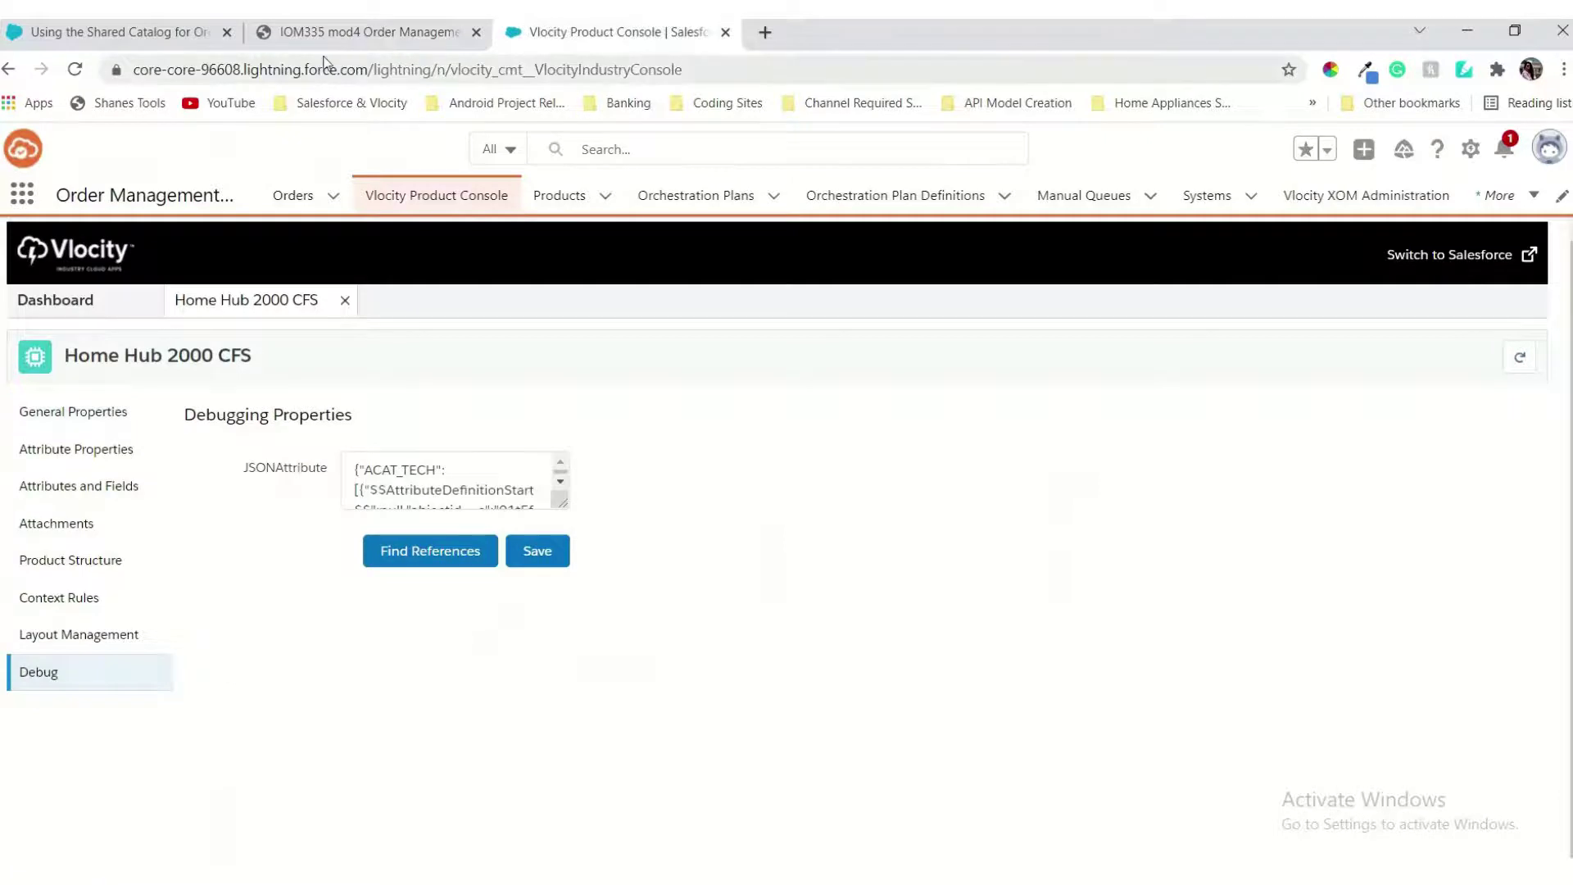
Step: Check the guide's step 10 and enlarge the JSONAttribute field downward so that more lines are visible
{"action": "left_click", "coordinate": [318, 31]}
{"action": "scroll", "coordinate": [853, 622], "scroll_direction": "down", "scroll_amount": 1}
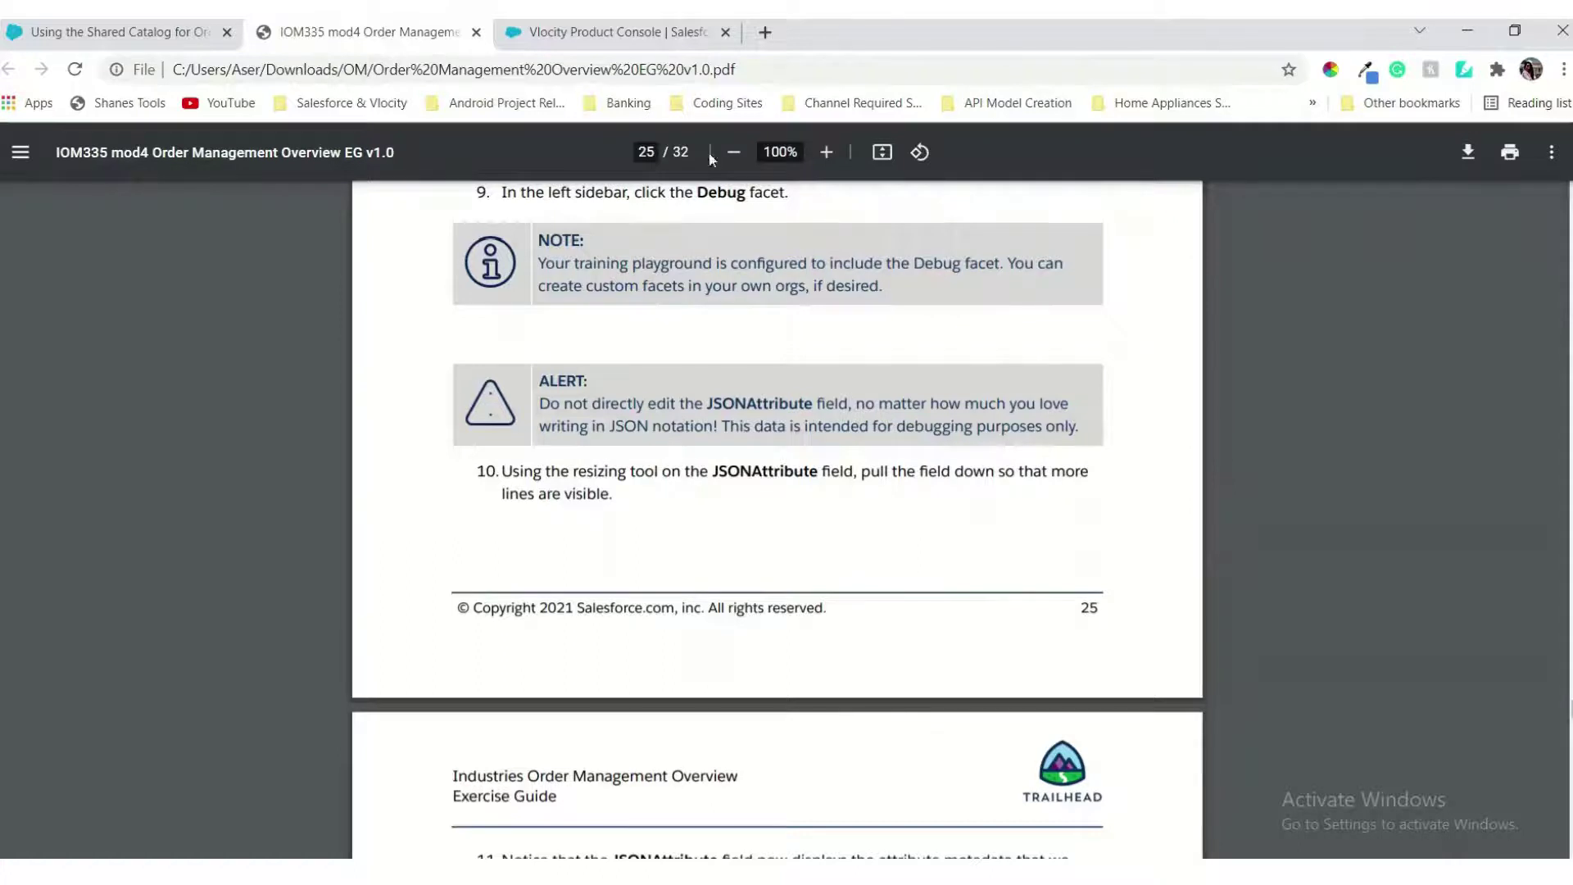
{"action": "left_click", "coordinate": [648, 31]}
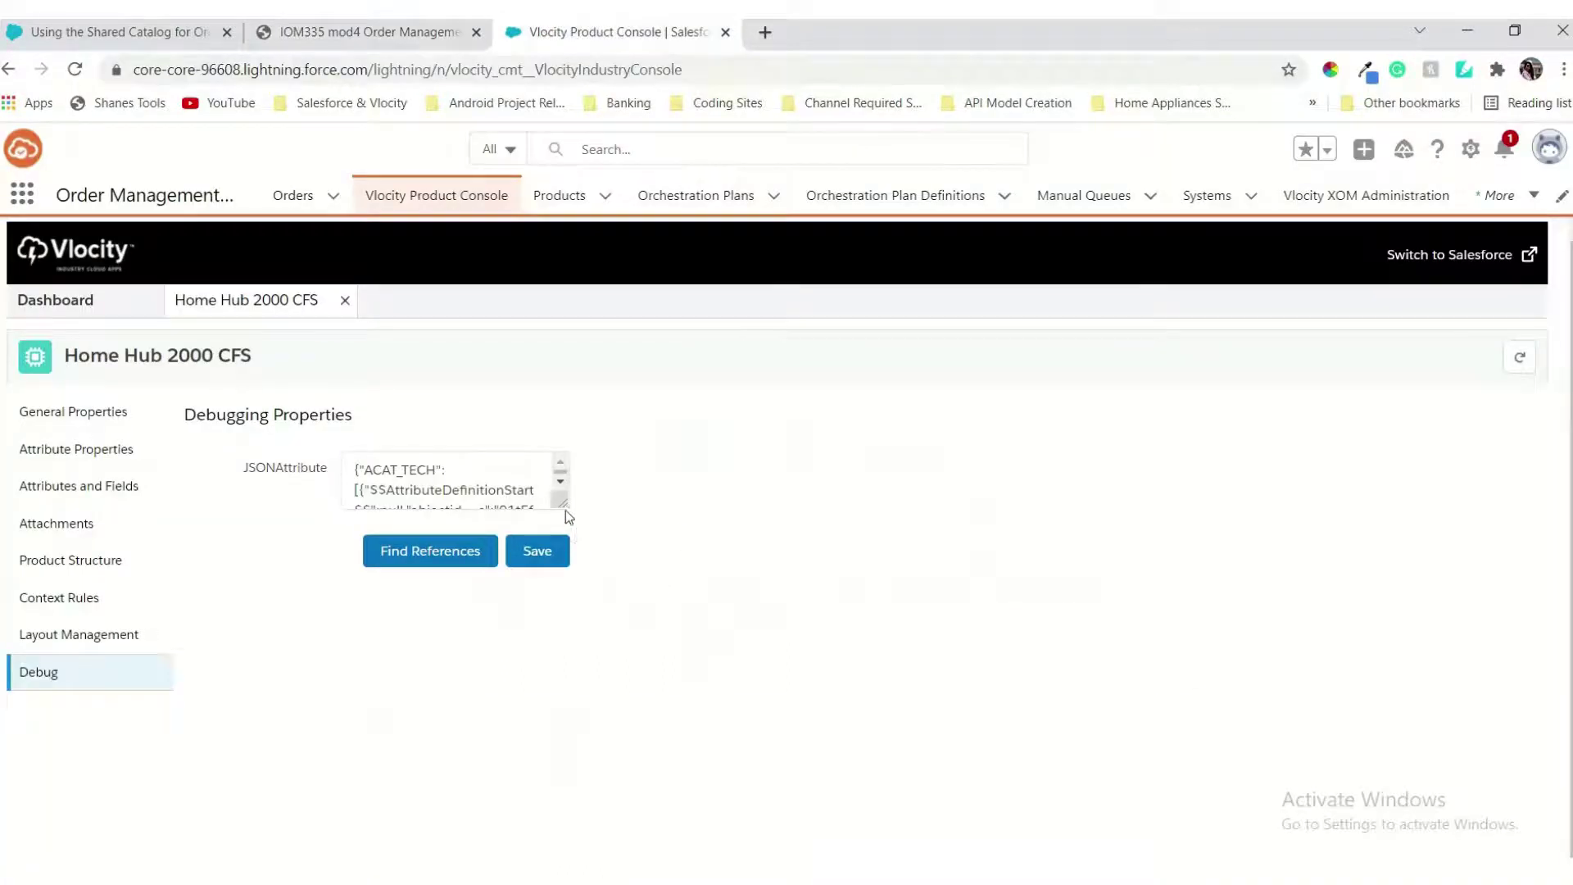
{"action": "left_click_drag", "start_coordinate": [564, 504], "coordinate": [566, 857]}
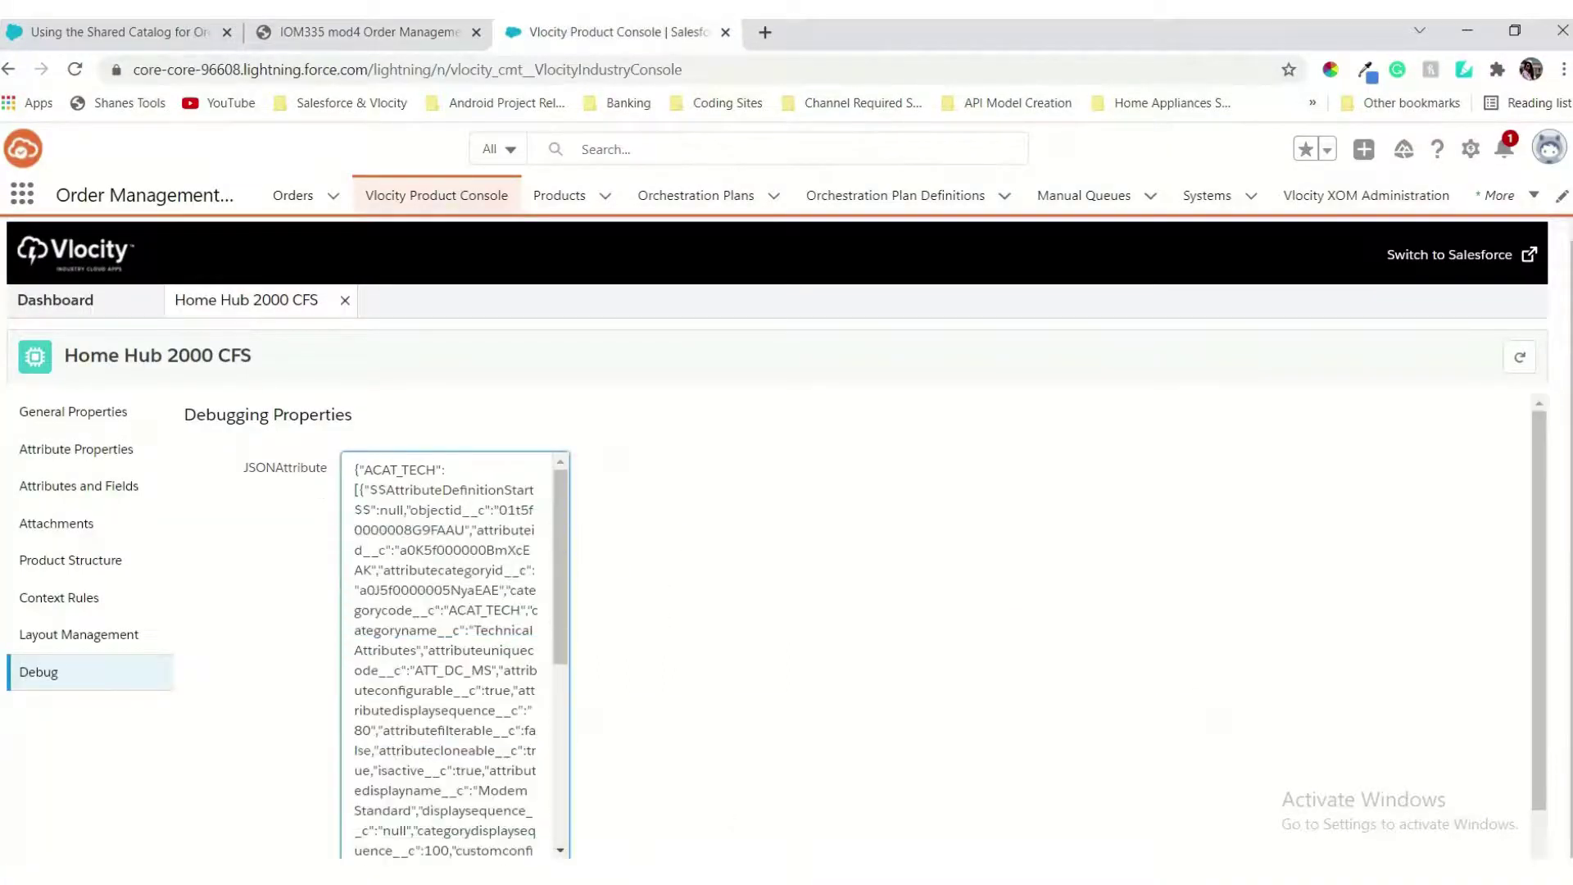
Step: Read the guide's step 11 and compare its illustration with the attribute metadata in the product's JSONAttribute field
{"action": "left_click", "coordinate": [378, 31]}
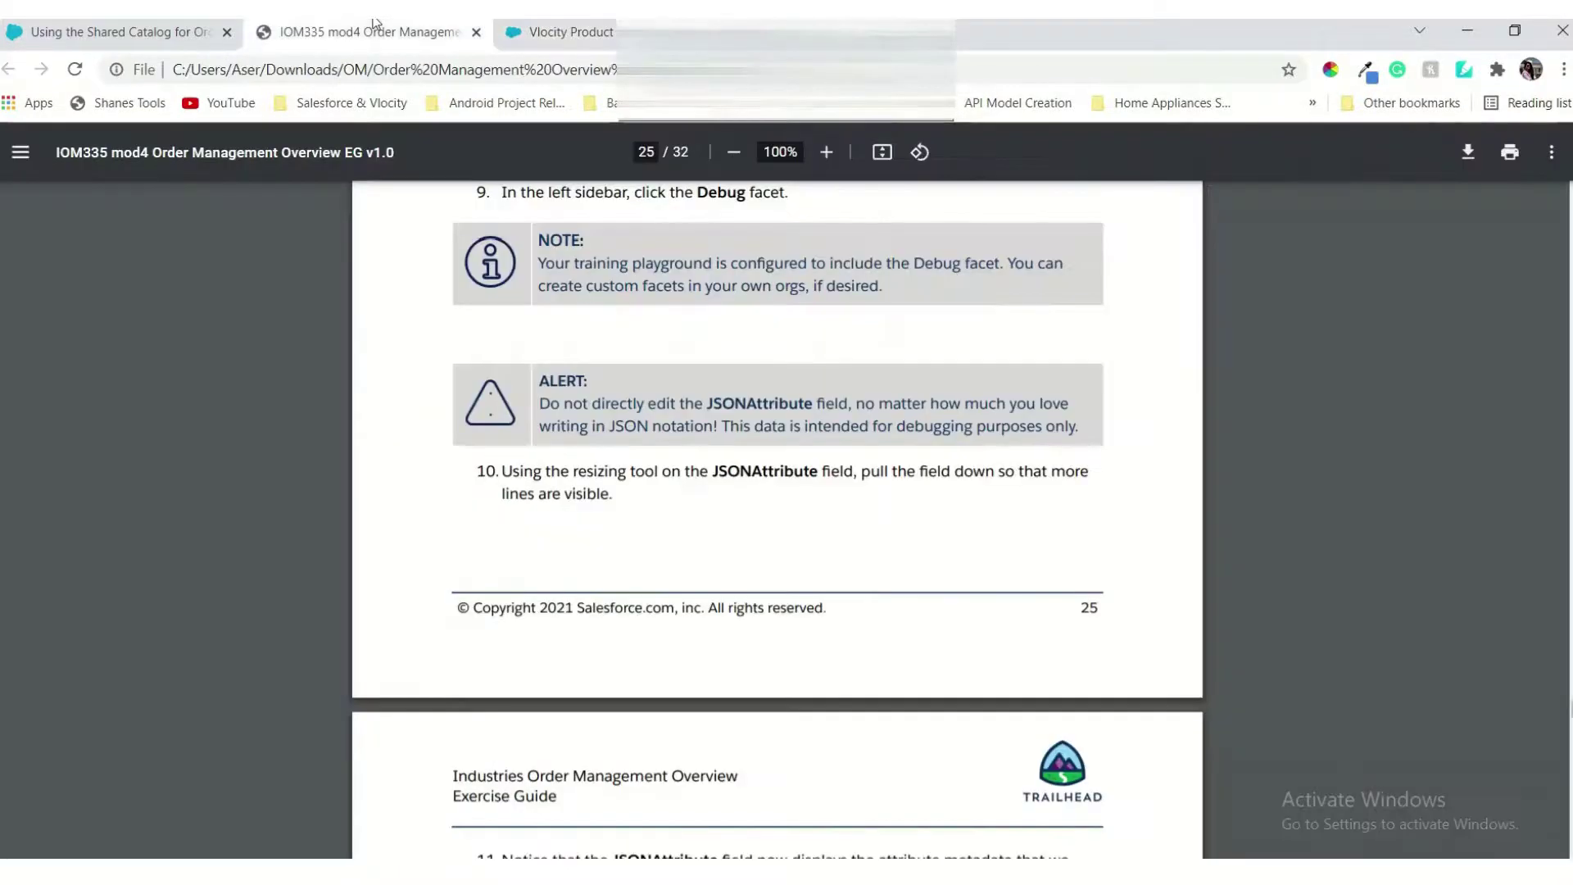
{"action": "scroll", "coordinate": [773, 623], "scroll_direction": "down", "scroll_amount": 5}
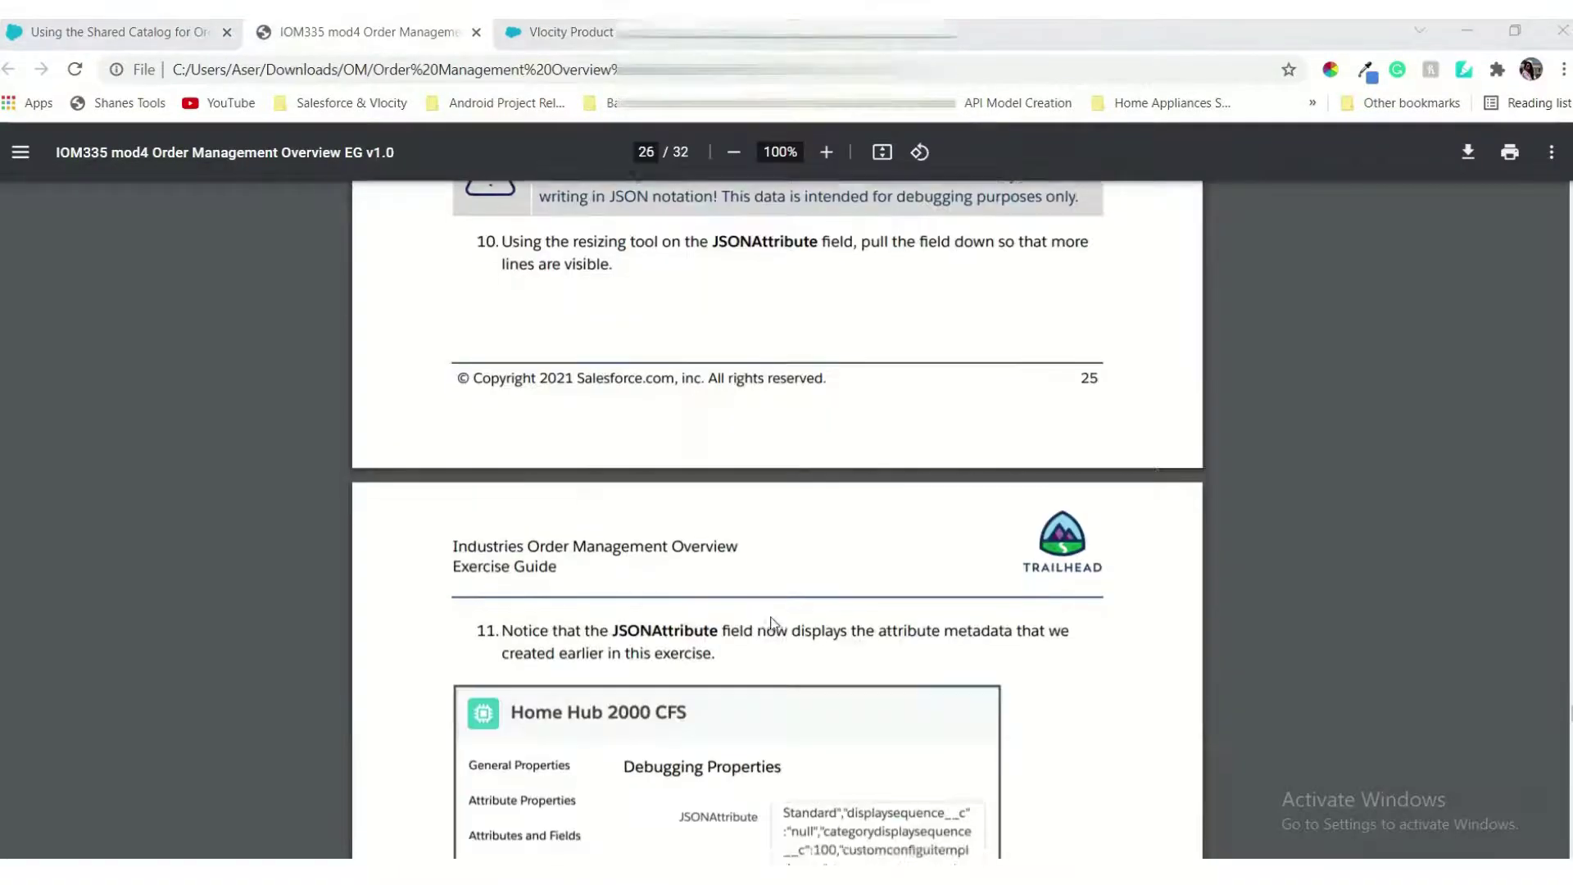
{"action": "scroll", "coordinate": [772, 623], "scroll_direction": "down", "scroll_amount": 2}
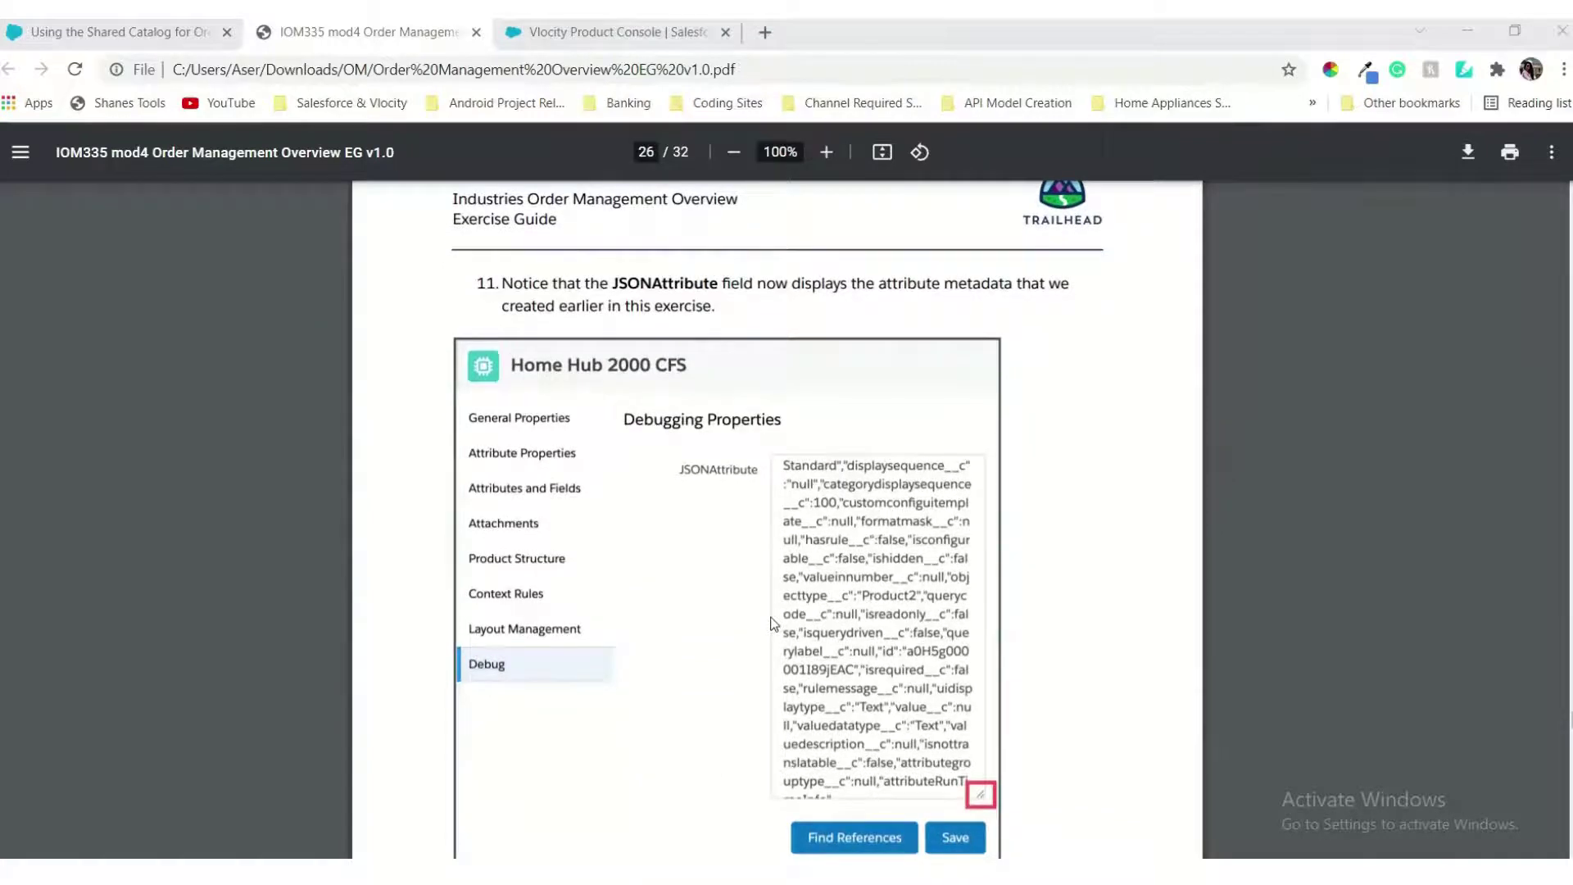
{"action": "scroll", "coordinate": [772, 623], "scroll_direction": "down", "scroll_amount": 1}
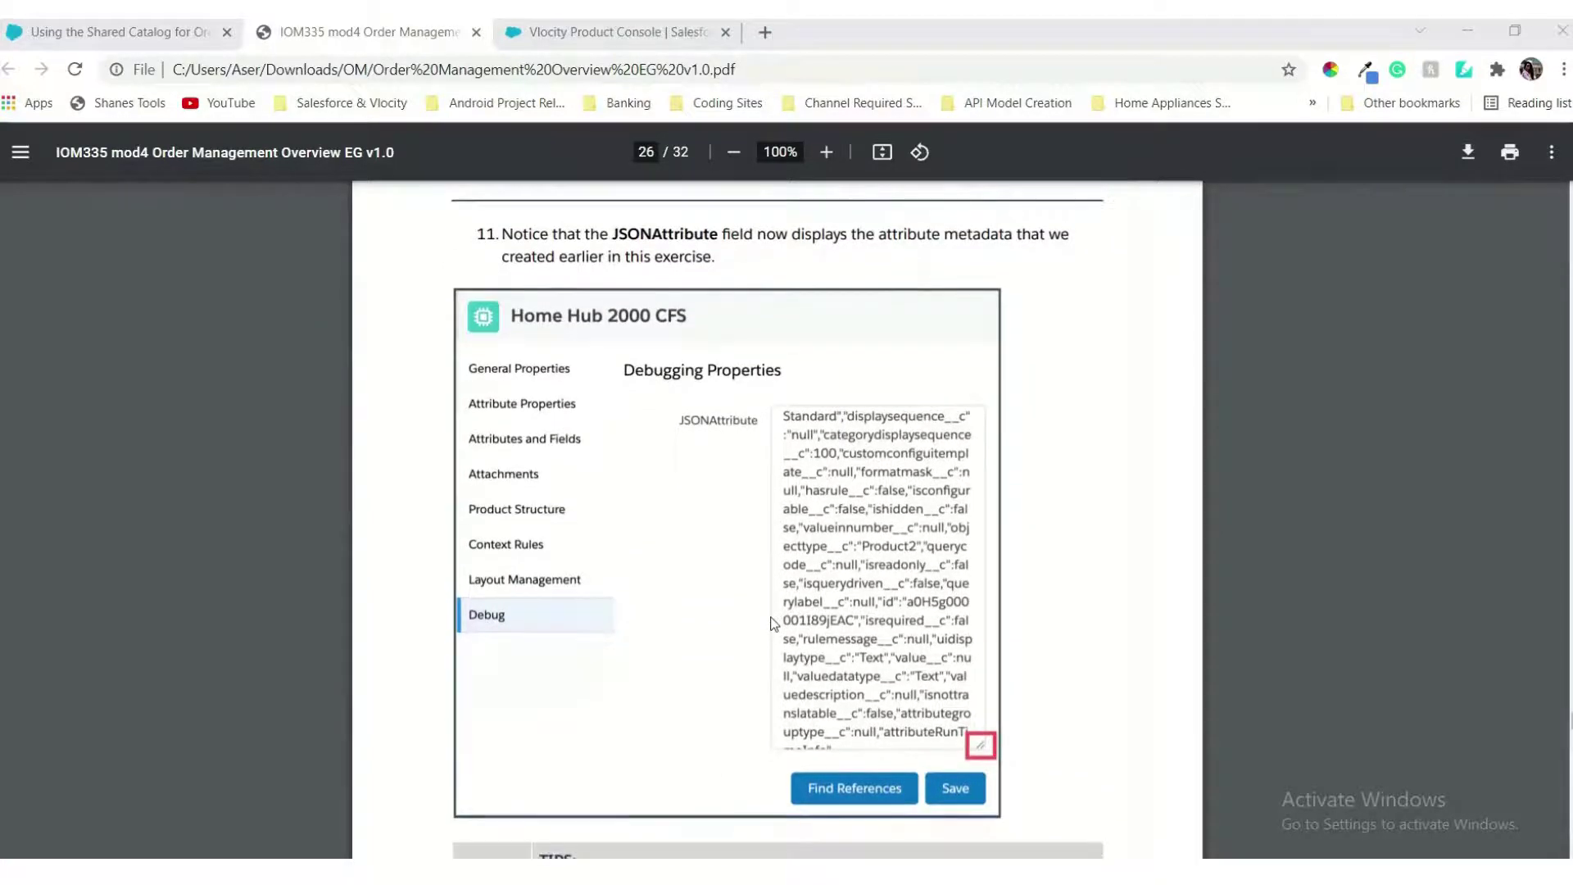
{"action": "left_click", "coordinate": [602, 35]}
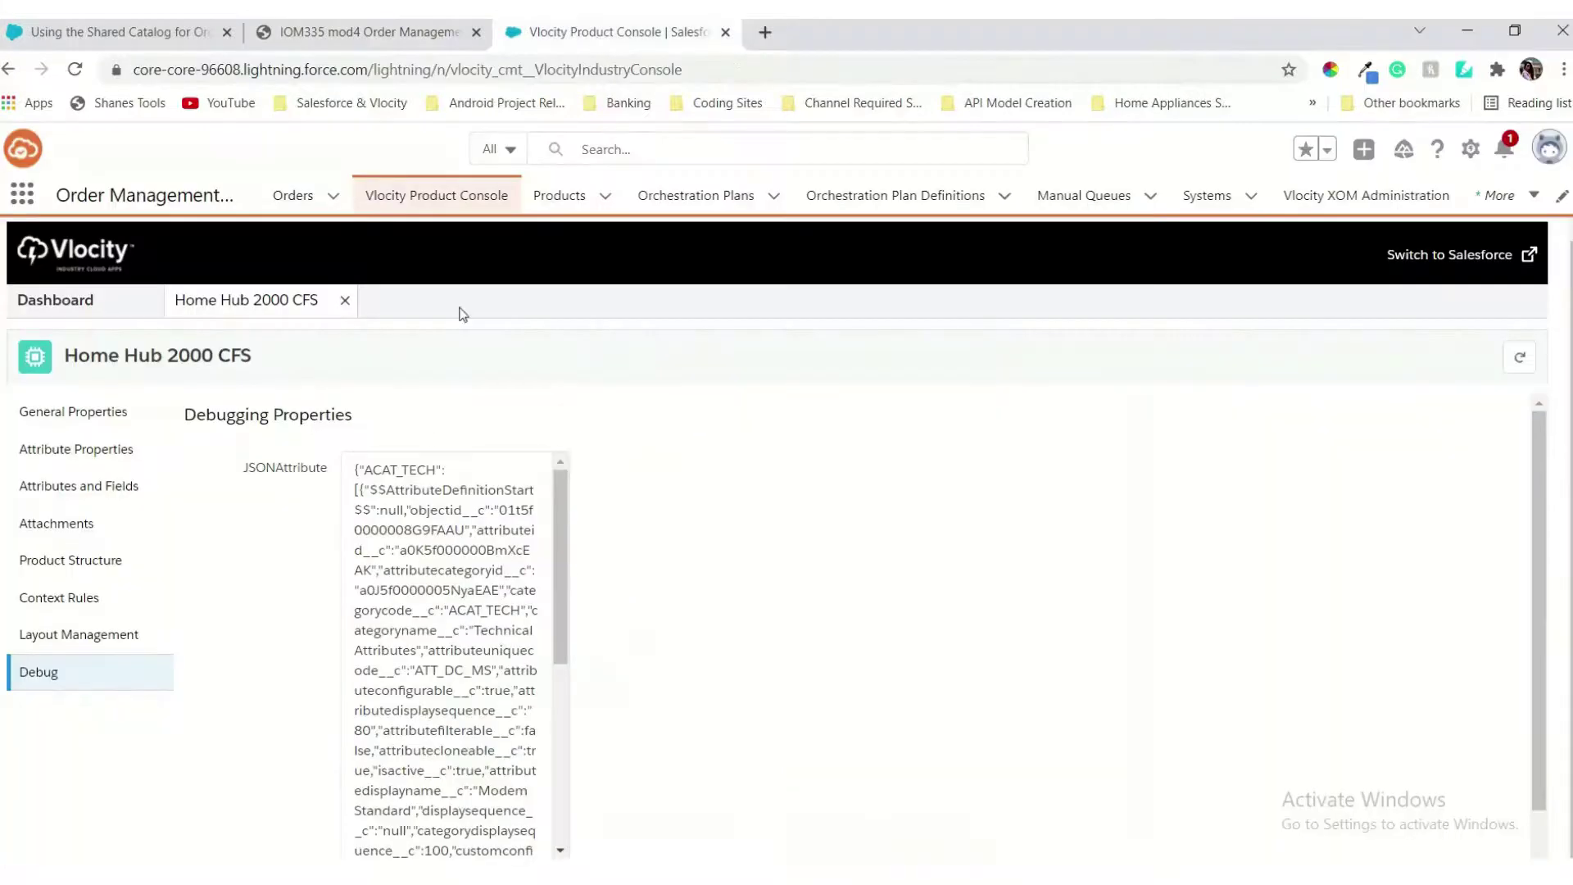
{"action": "scroll", "coordinate": [628, 537], "scroll_direction": "down", "scroll_amount": 1}
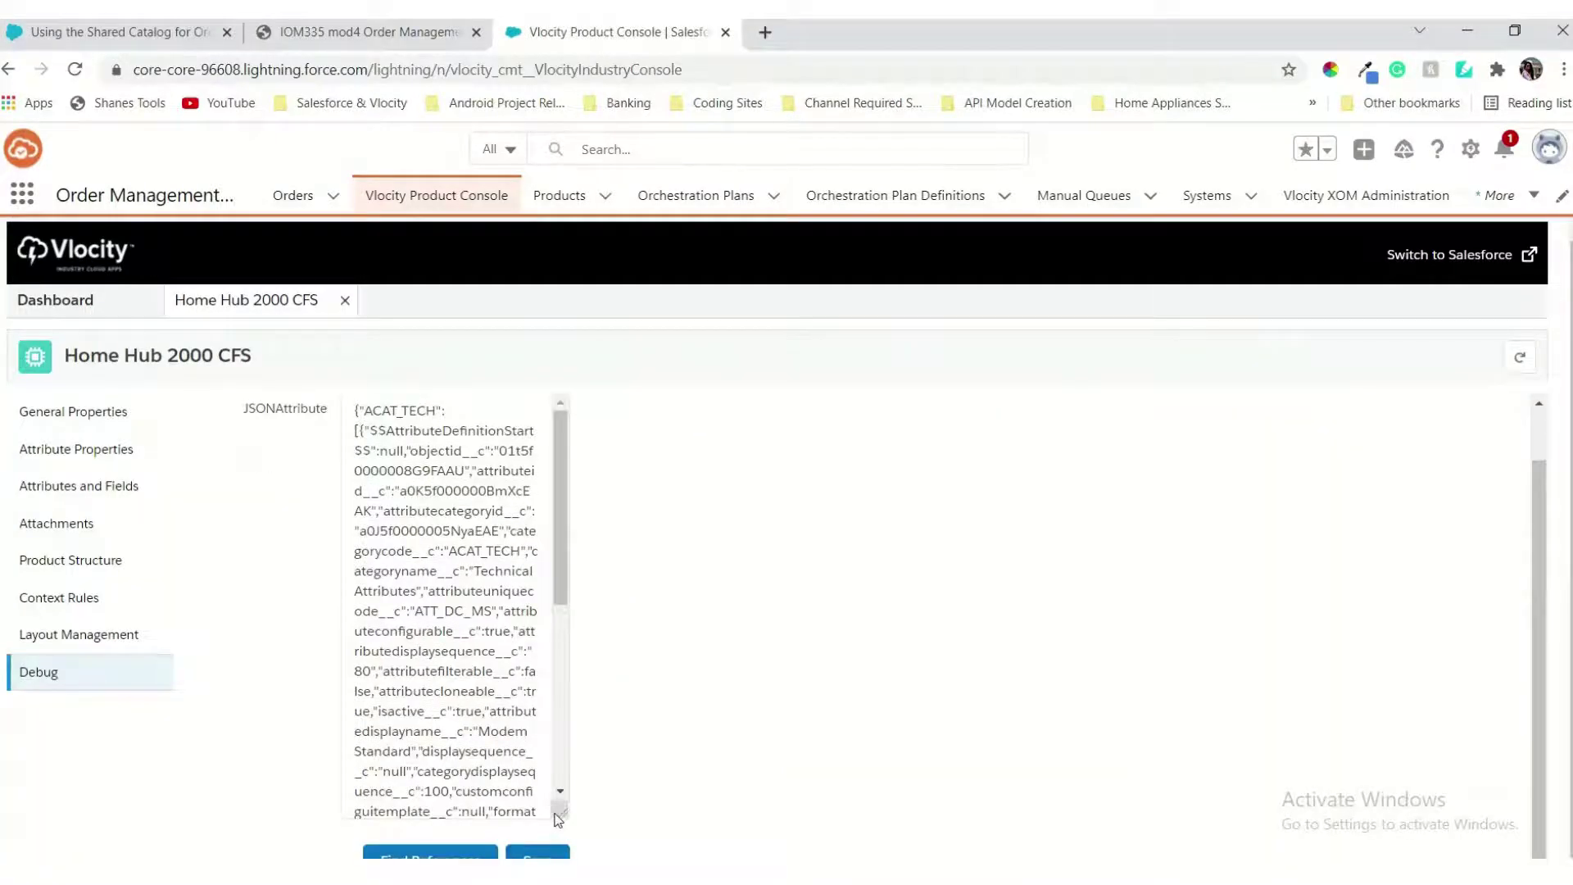
{"action": "scroll", "coordinate": [560, 818], "scroll_direction": "down", "scroll_amount": 2}
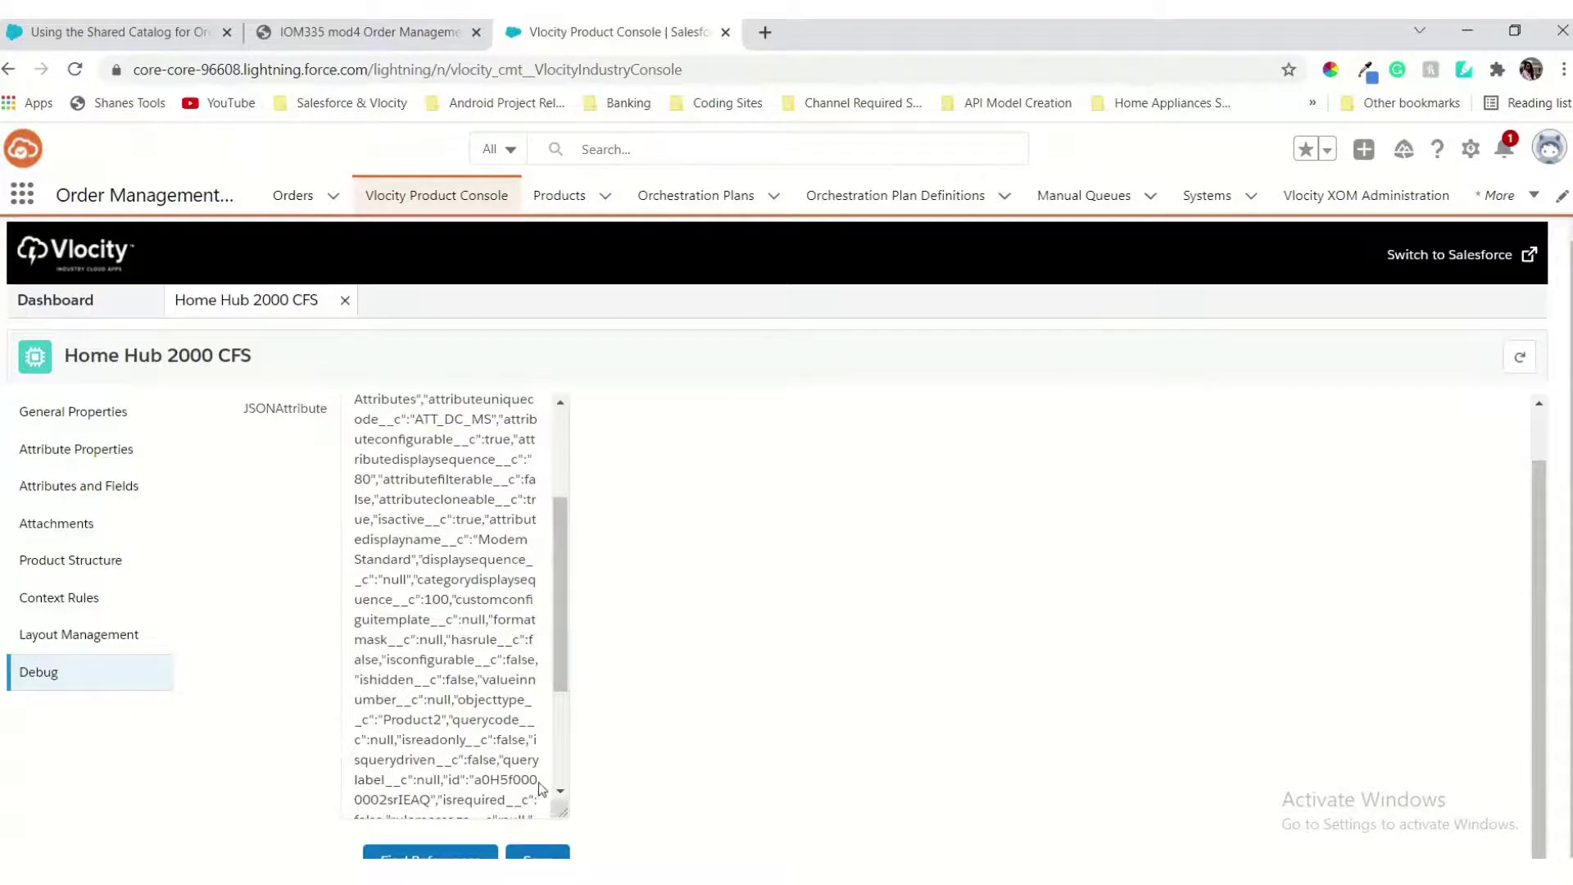
{"action": "scroll", "coordinate": [492, 762], "scroll_direction": "up", "scroll_amount": 2}
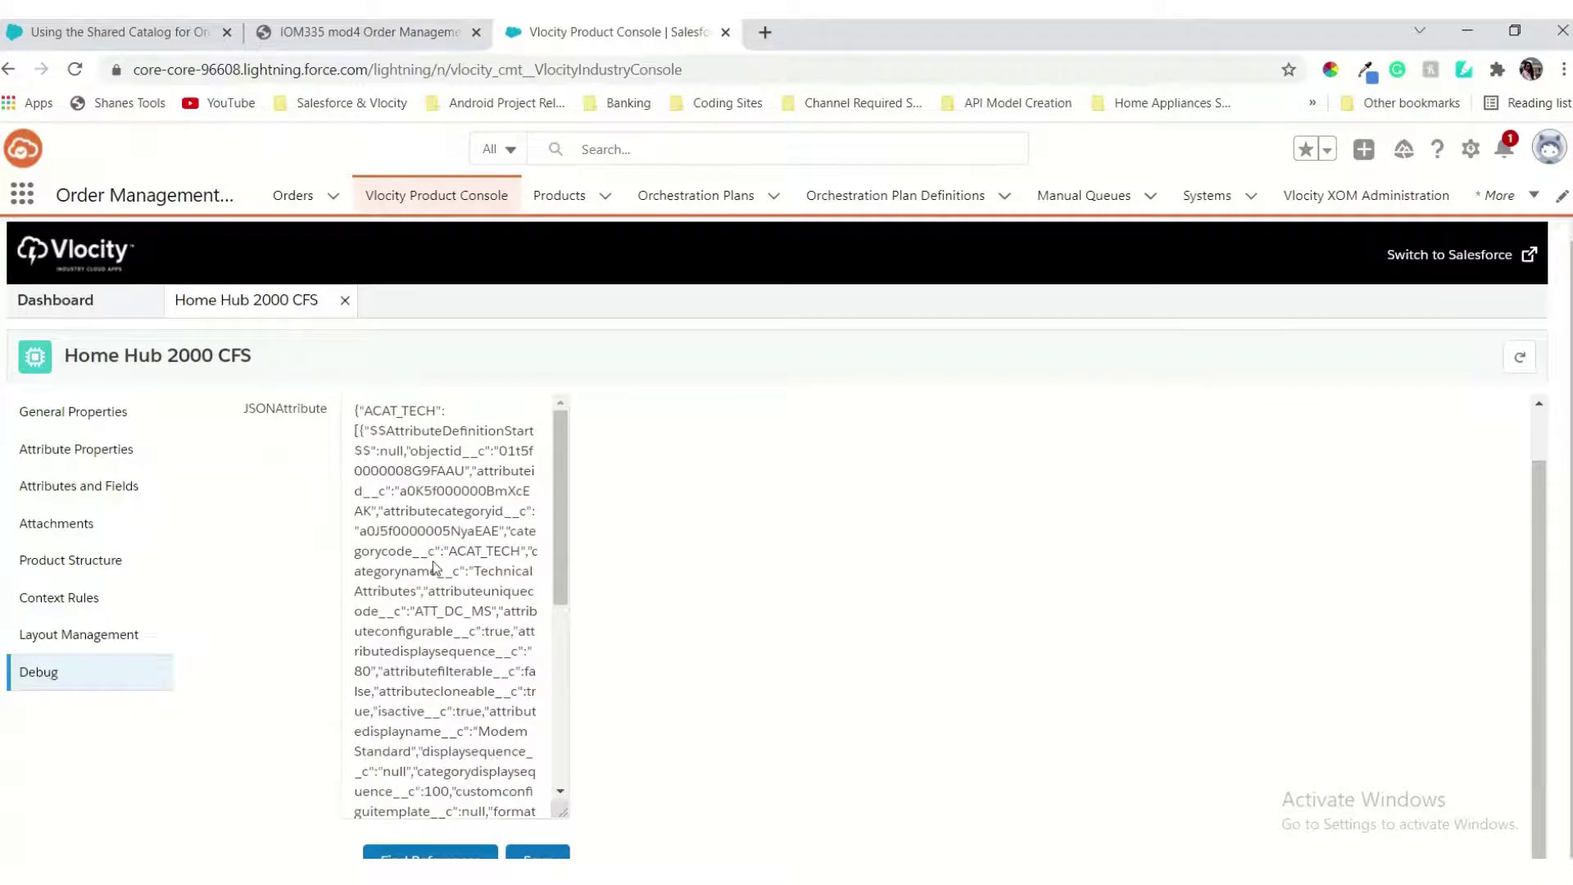
{"action": "scroll", "coordinate": [435, 568], "scroll_direction": "down", "scroll_amount": 2}
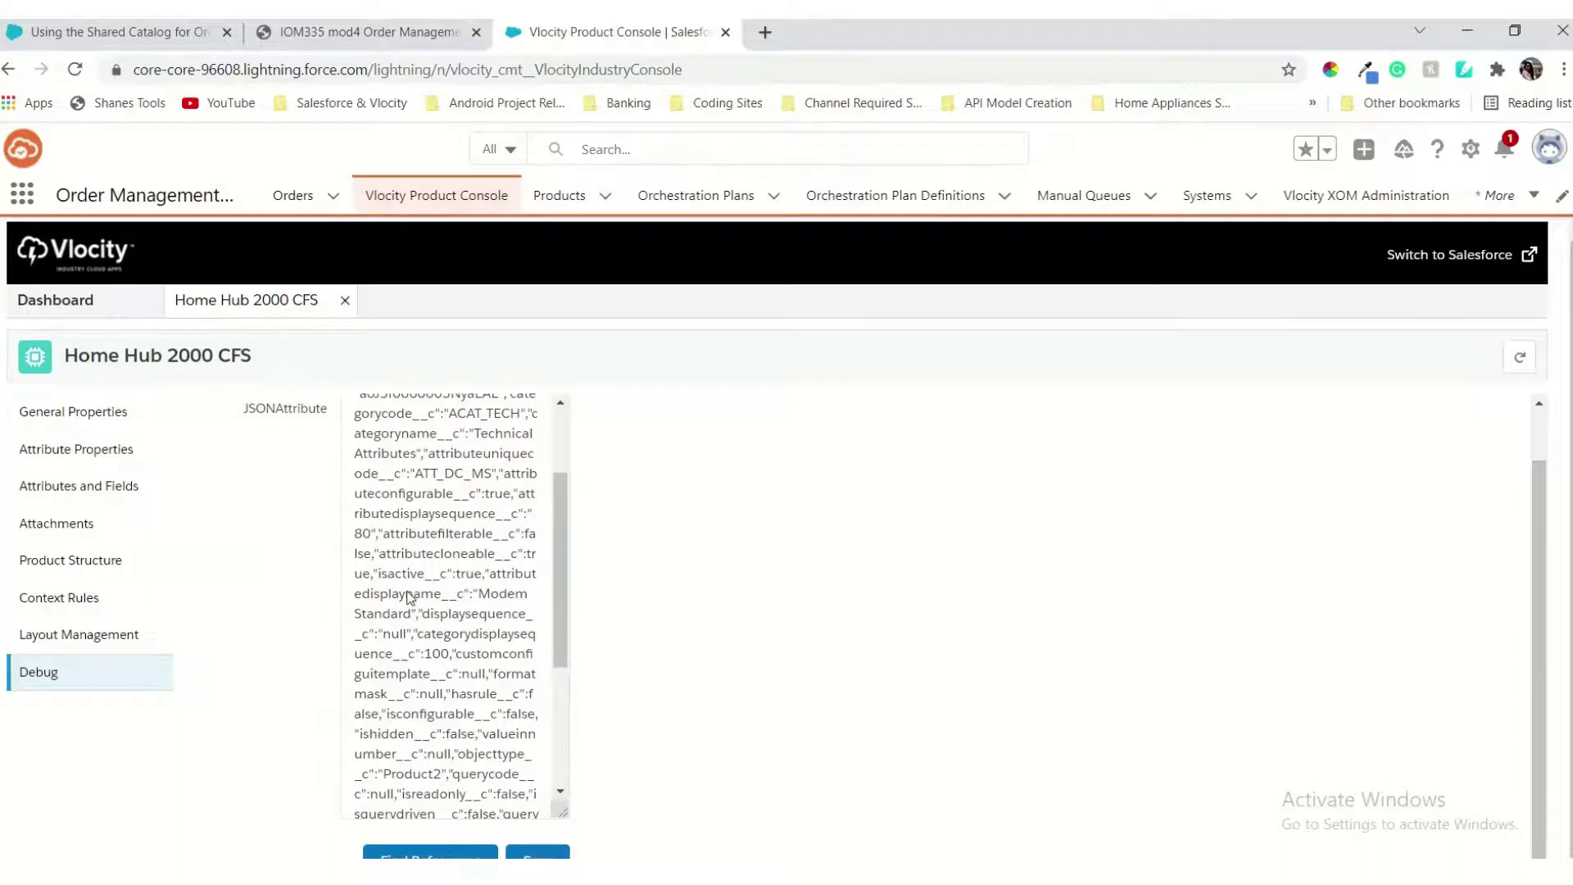
Step: Enlarge the JSONAttribute field again and examine its Modem Standard attribute metadata without editing it
{"action": "left_click", "coordinate": [485, 570]}
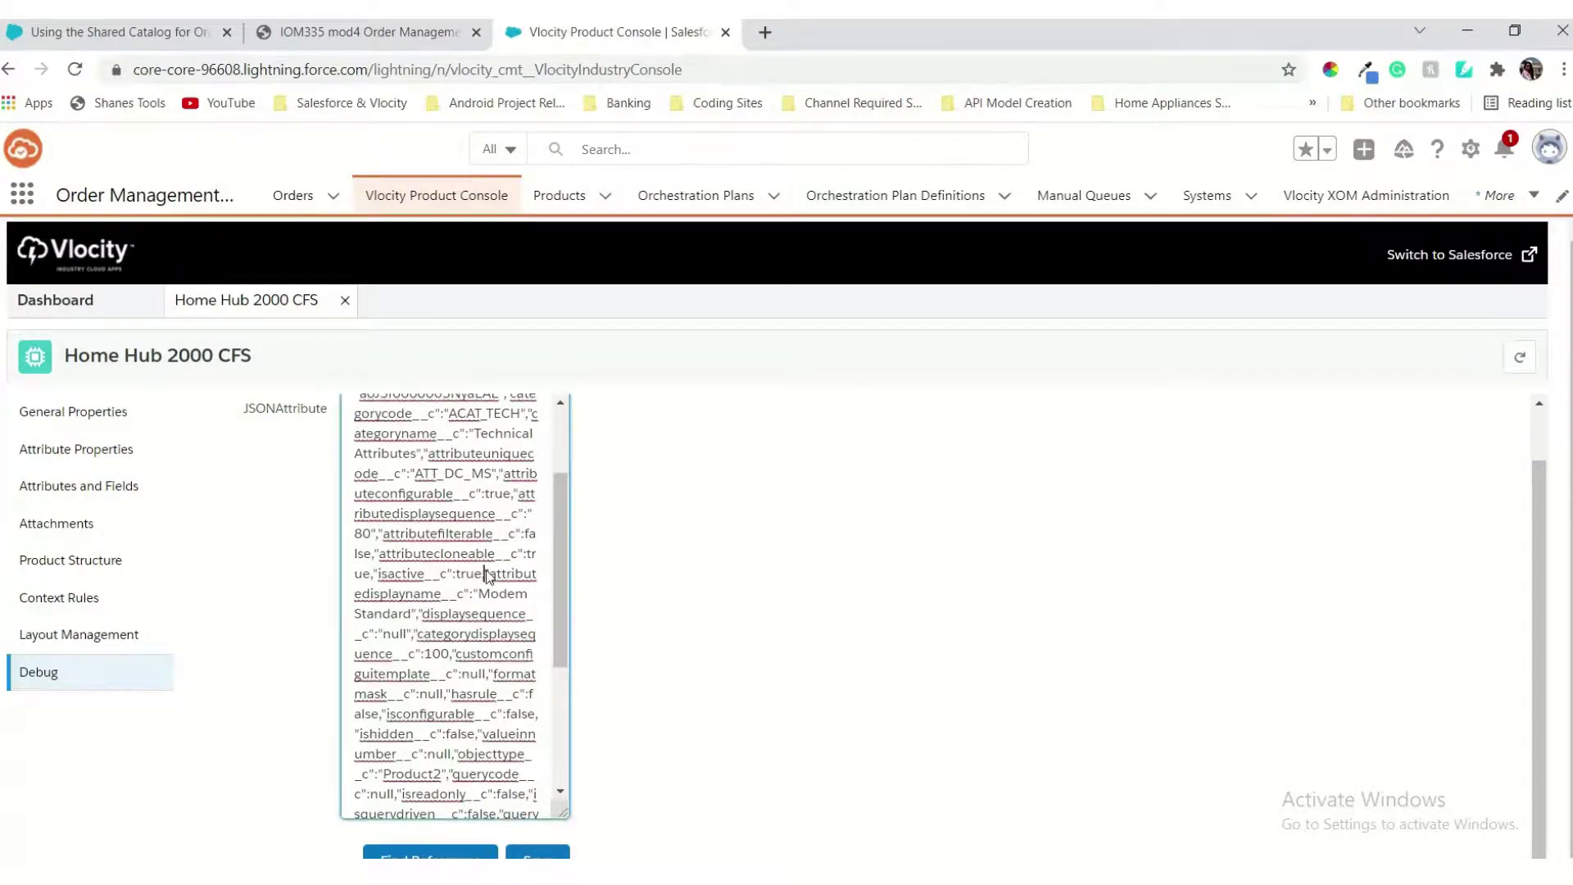
{"action": "scroll", "coordinate": [482, 572], "scroll_direction": "down", "scroll_amount": 4}
{"action": "key", "text": "ctrl+a"}
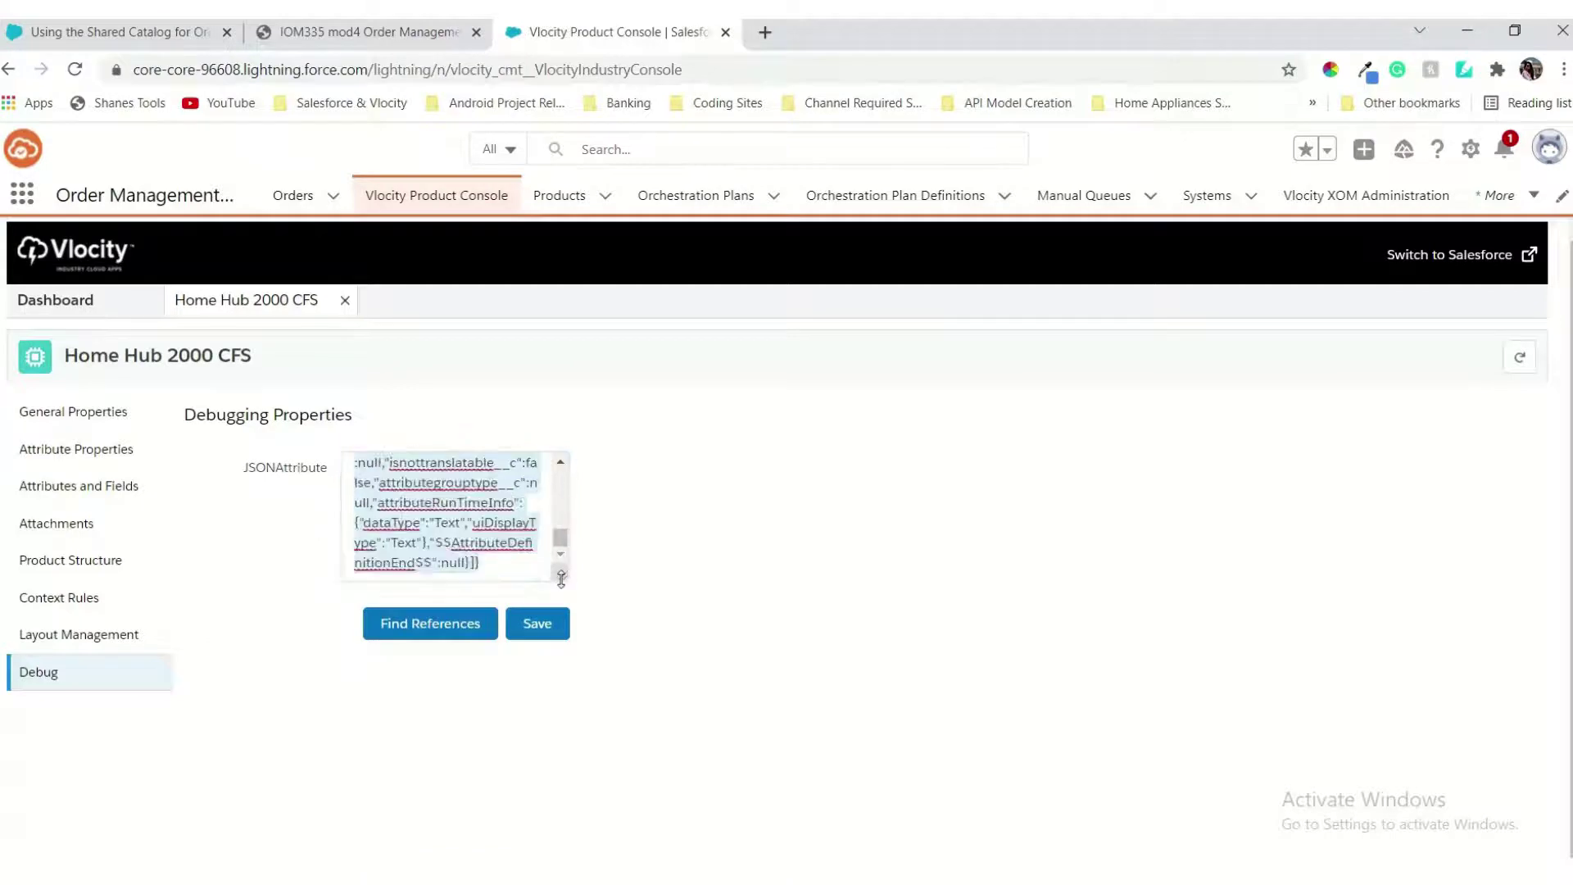
{"action": "left_click_drag", "start_coordinate": [564, 577], "coordinate": [577, 872]}
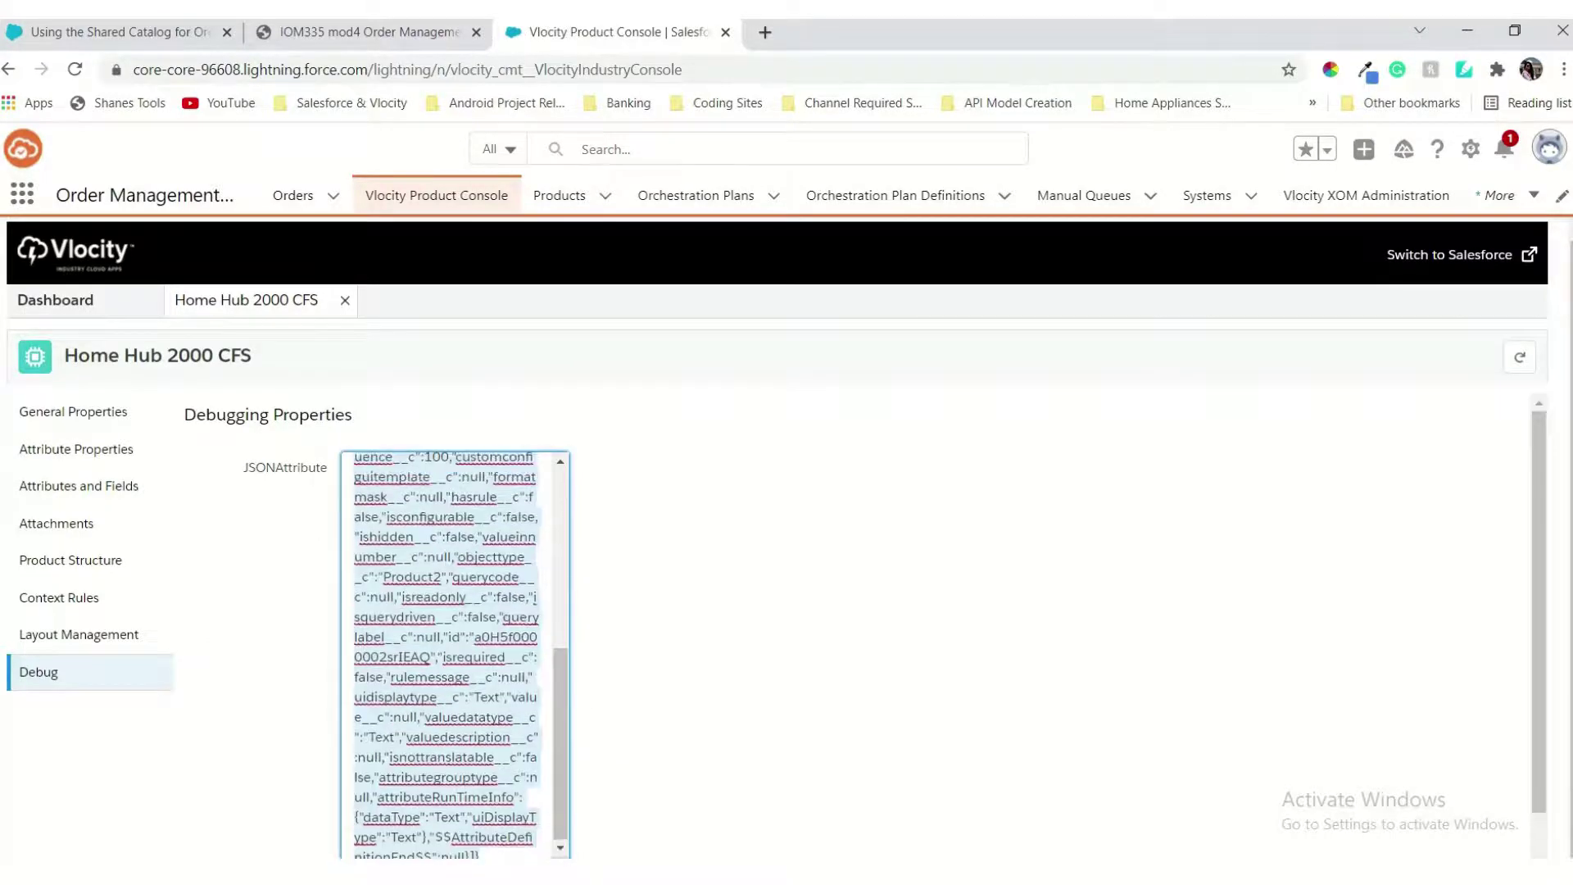
{"action": "left_click", "coordinate": [496, 721]}
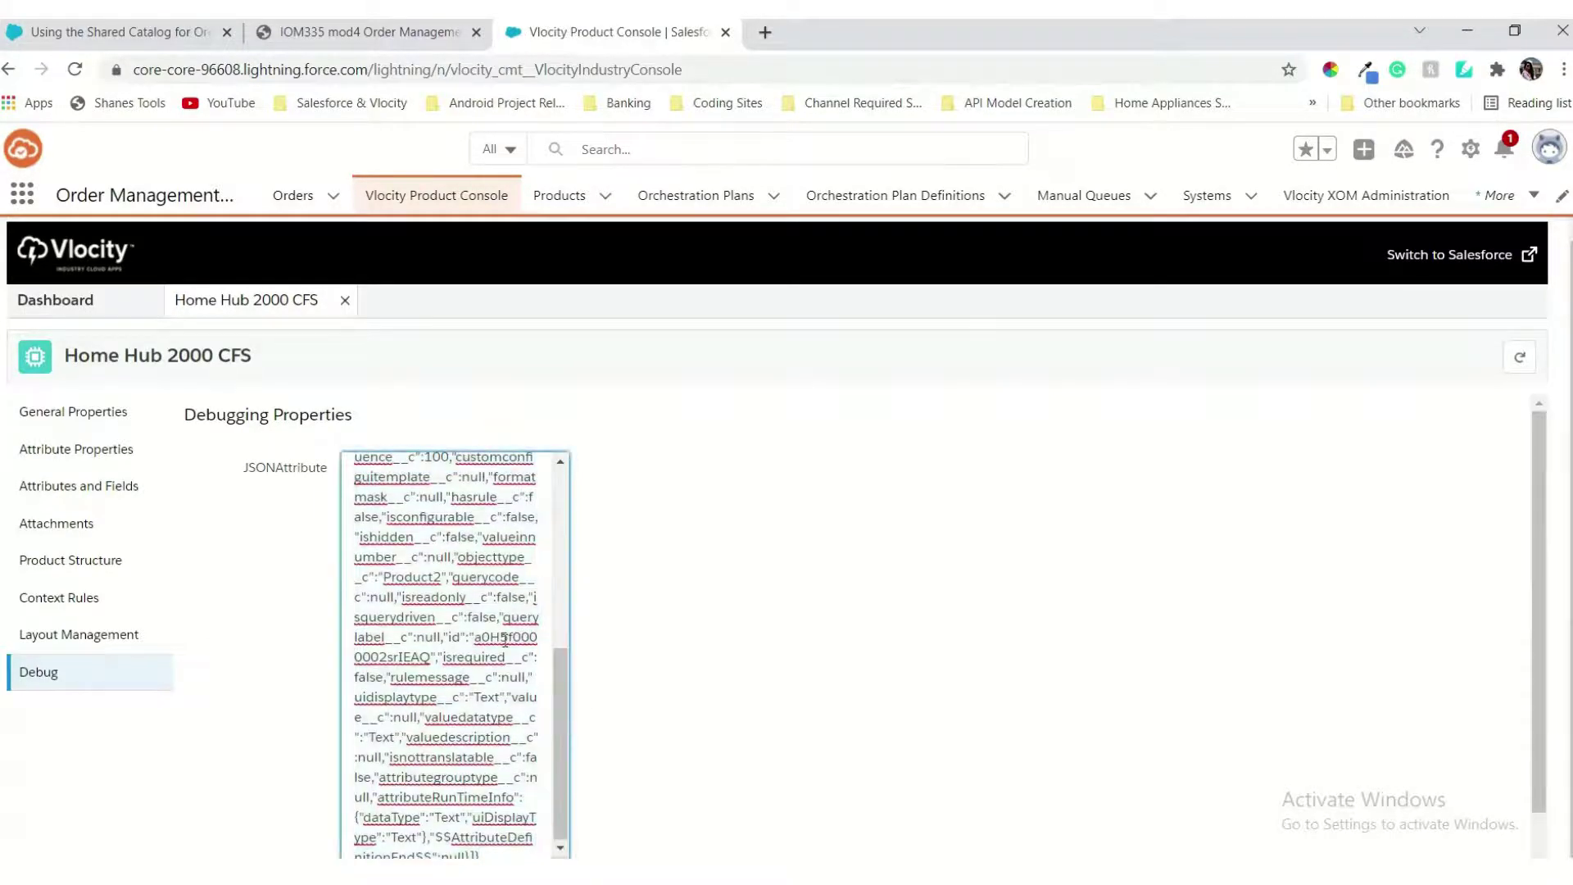
{"action": "scroll", "coordinate": [504, 641], "scroll_direction": "up", "scroll_amount": 3}
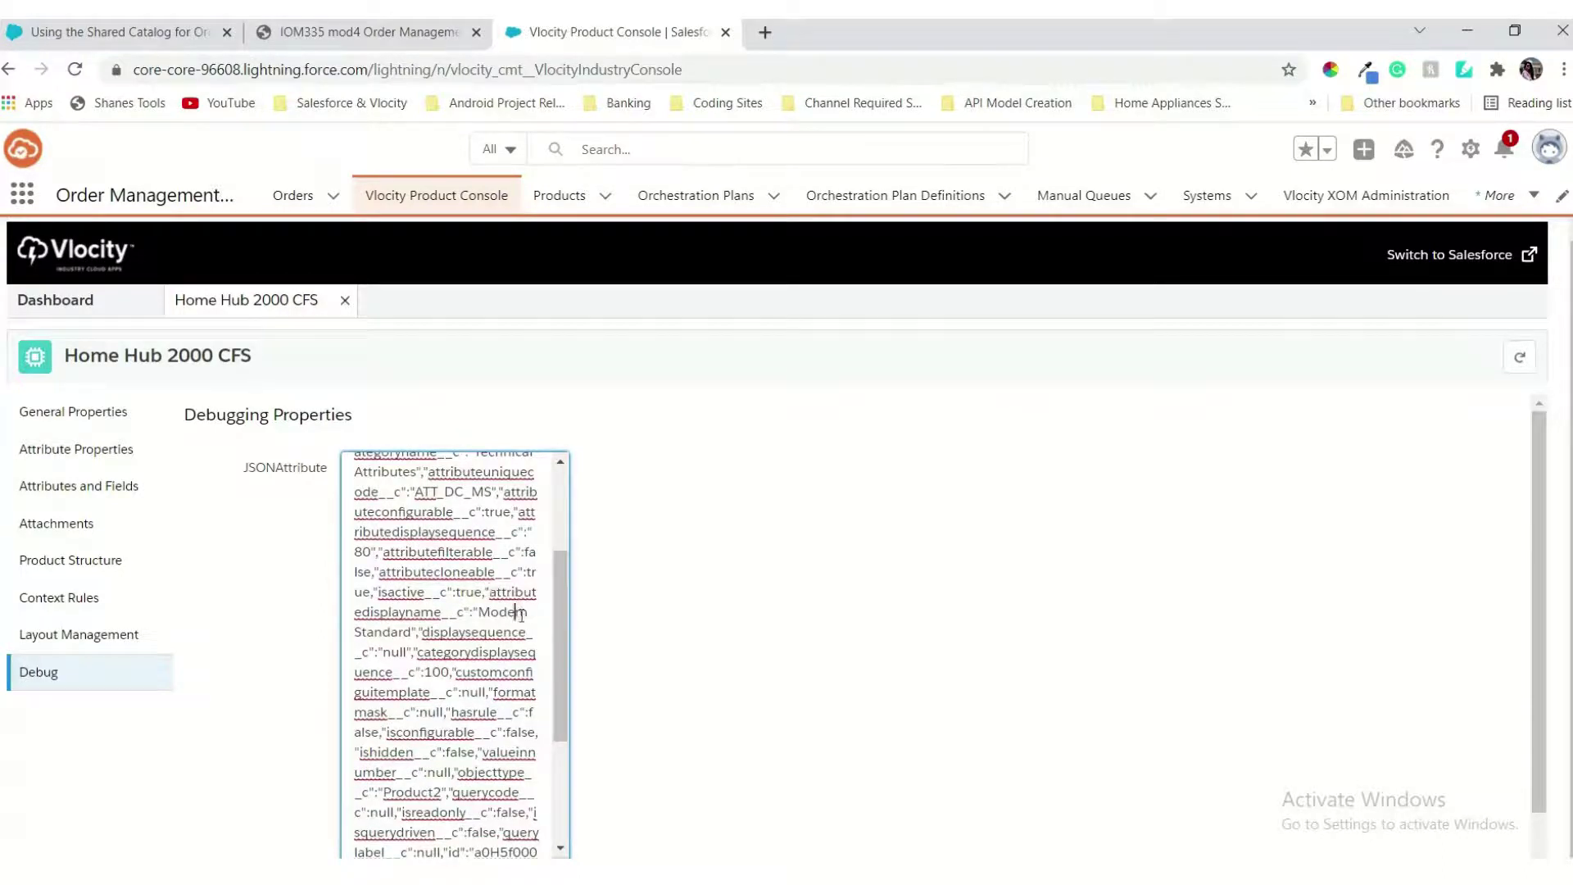
{"action": "scroll", "coordinate": [608, 647], "scroll_direction": "down", "scroll_amount": 1}
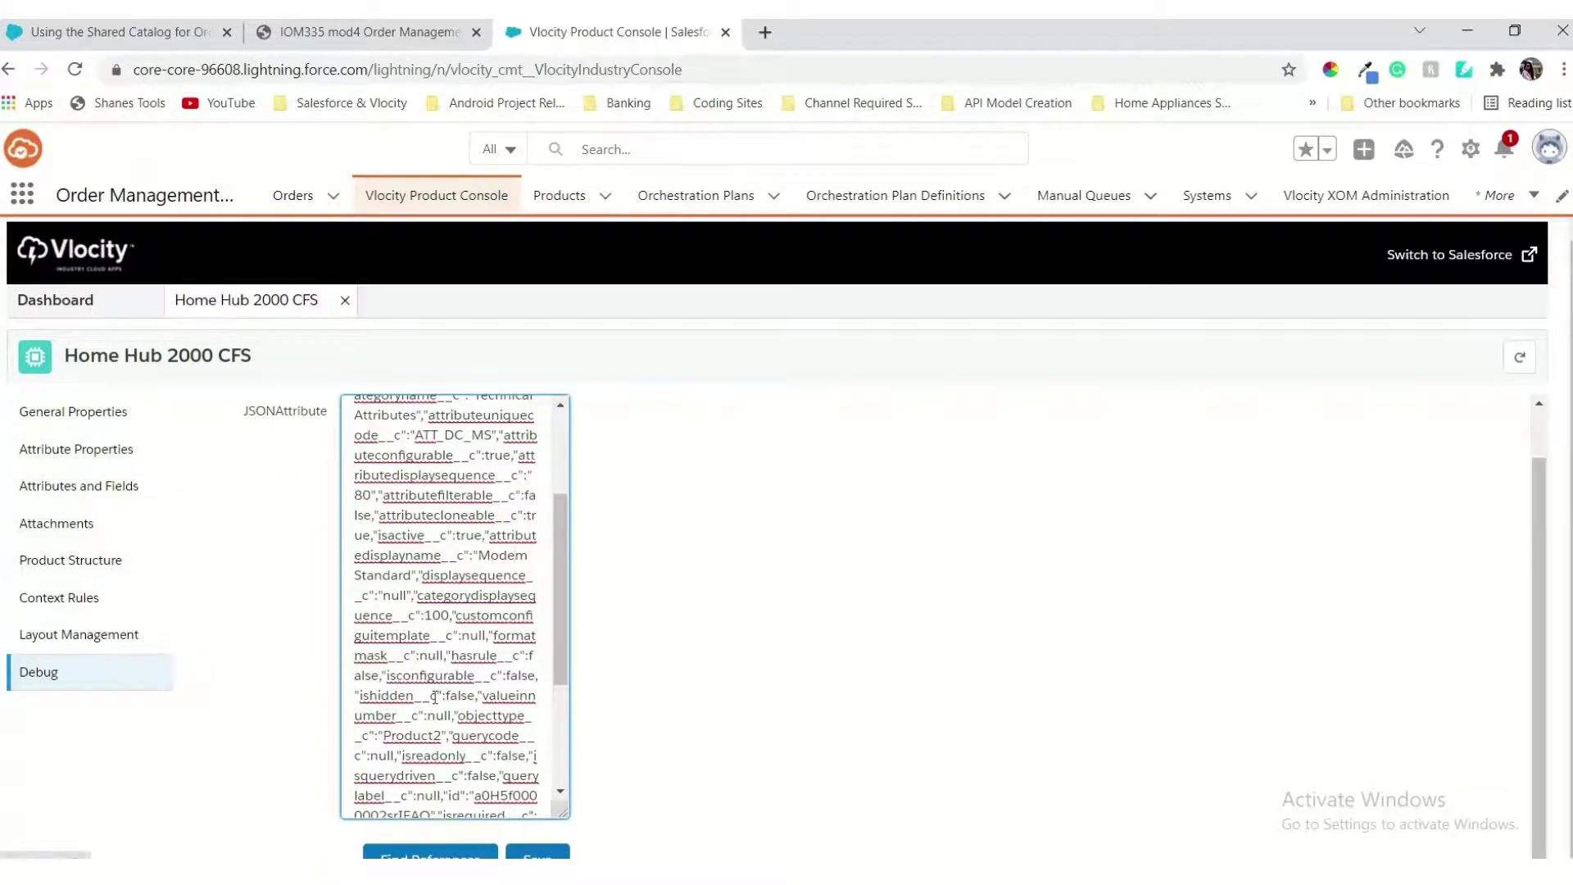
Step: Examine the rest of the JSONAttribute metadata for Home Hub 2000 CFS and read the guide from step 11 through step 12
{"action": "scroll", "coordinate": [465, 735], "scroll_direction": "down", "scroll_amount": 3}
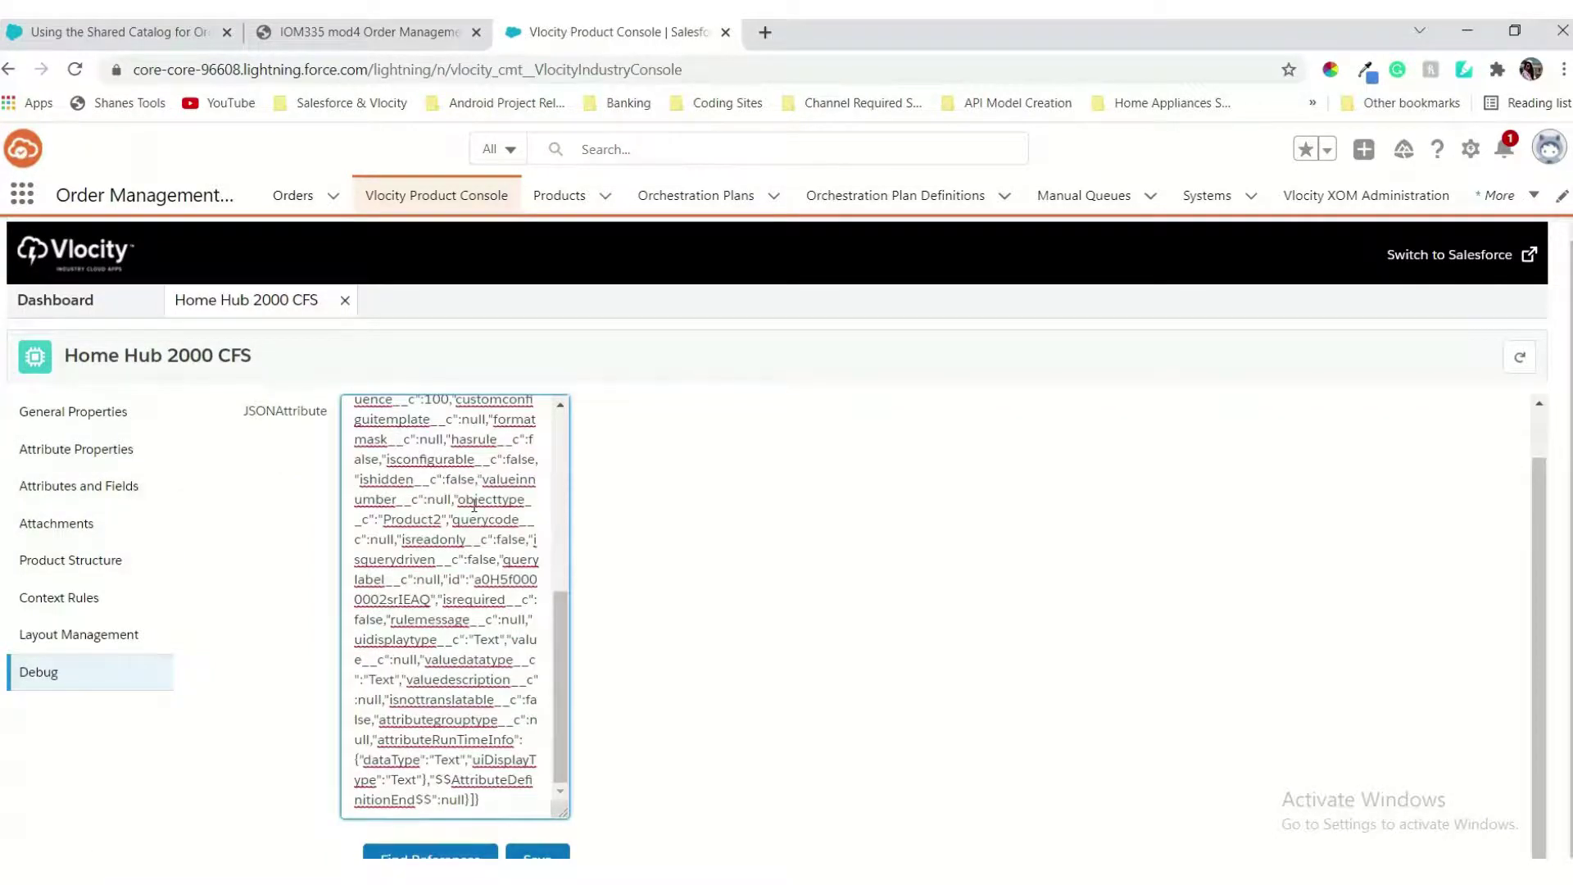
{"action": "scroll", "coordinate": [474, 506], "scroll_direction": "up", "scroll_amount": 5}
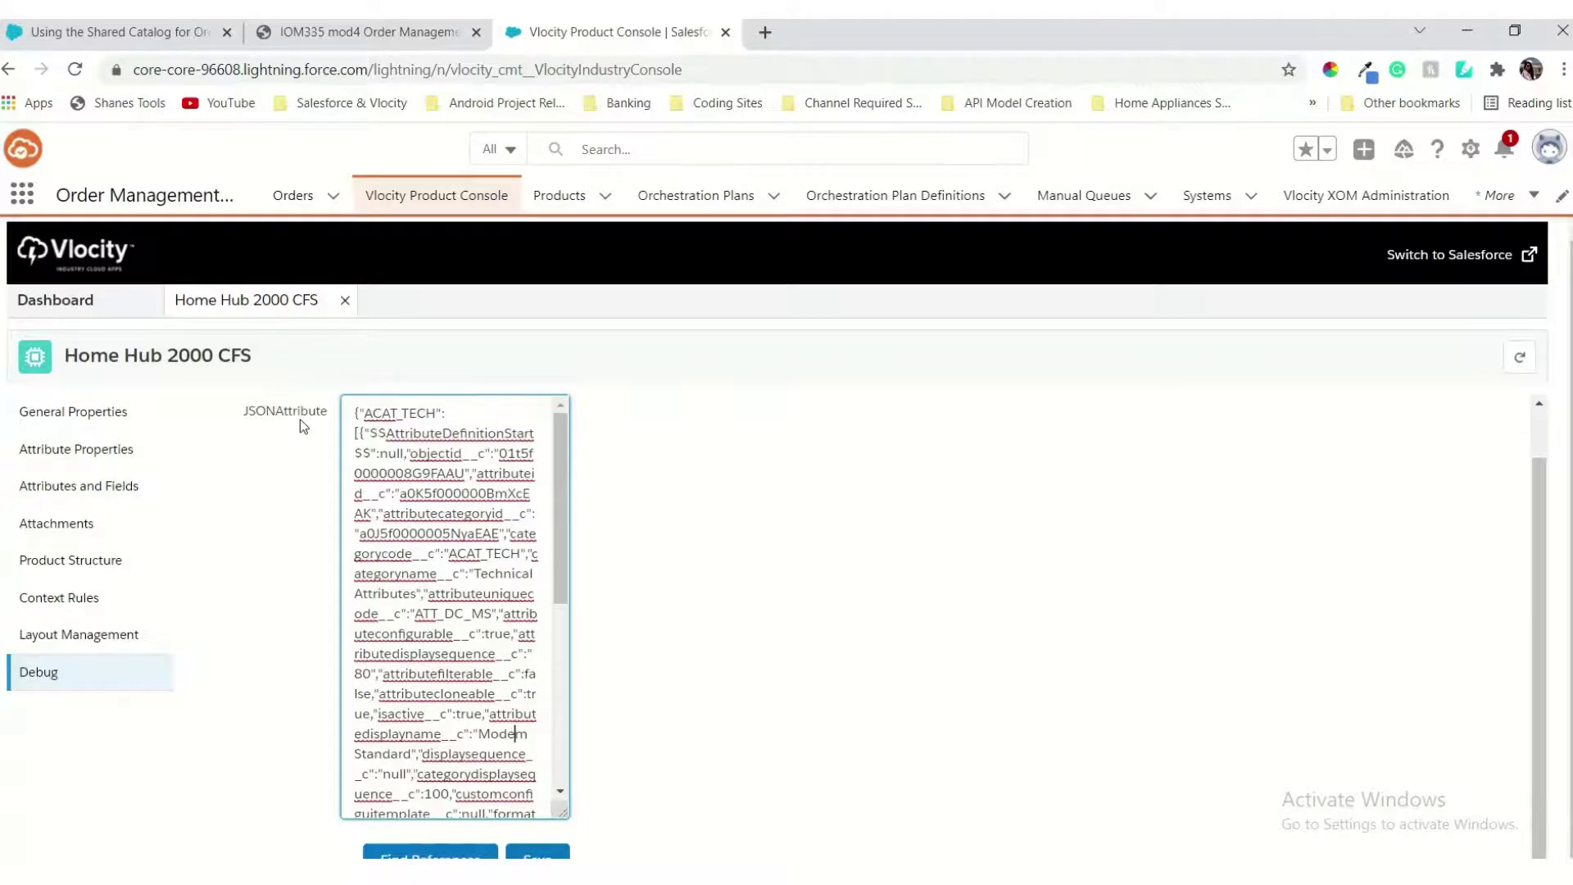
{"action": "left_click", "coordinate": [368, 32]}
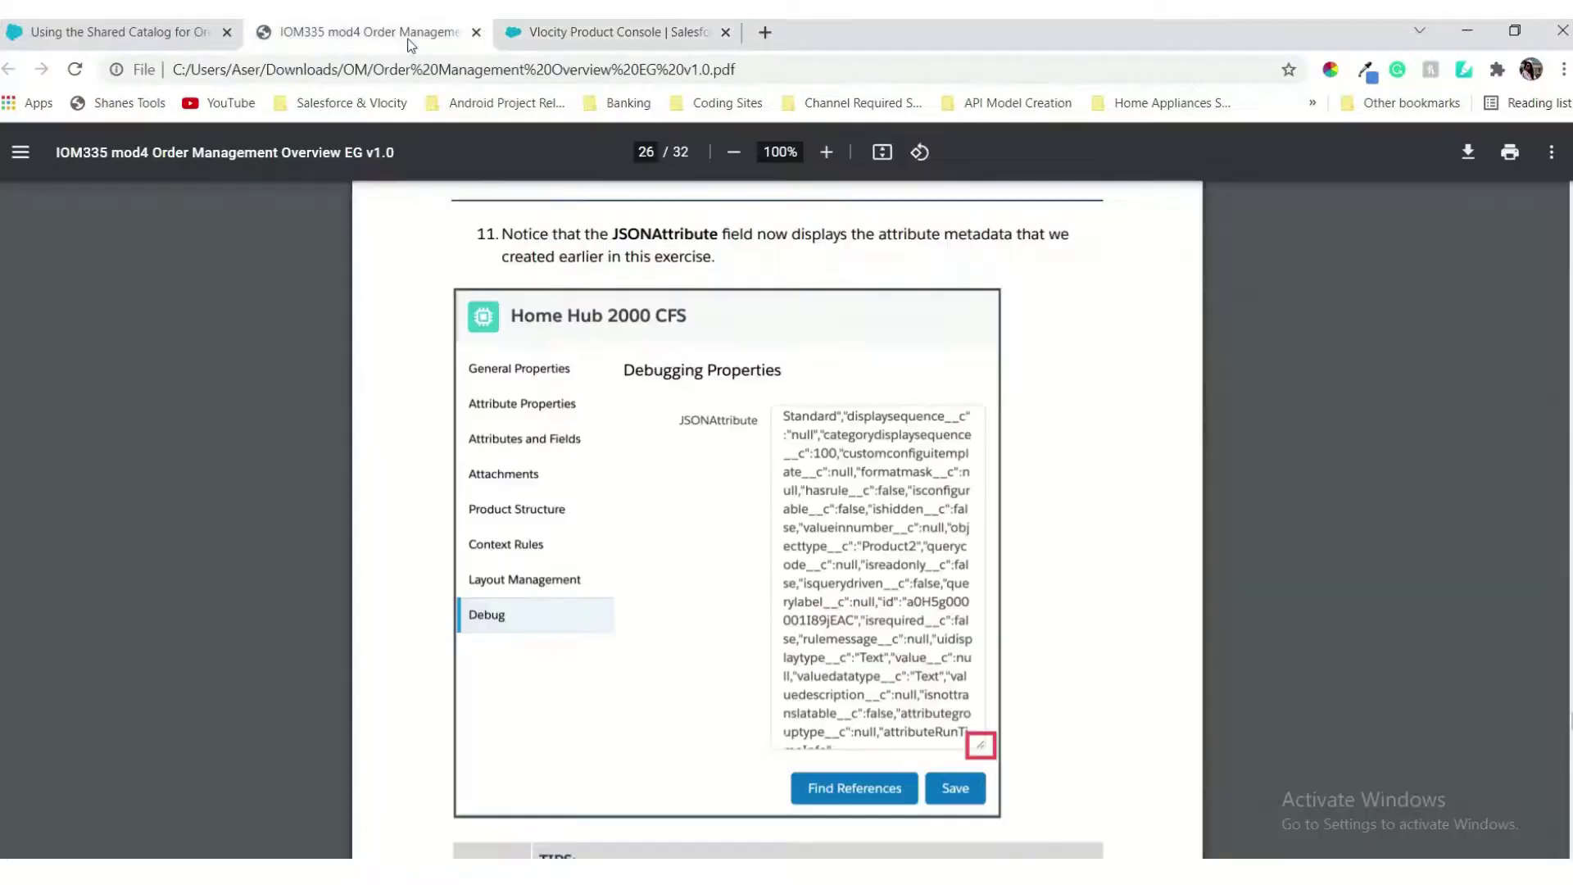
{"action": "scroll", "coordinate": [804, 397], "scroll_direction": "down", "scroll_amount": 5}
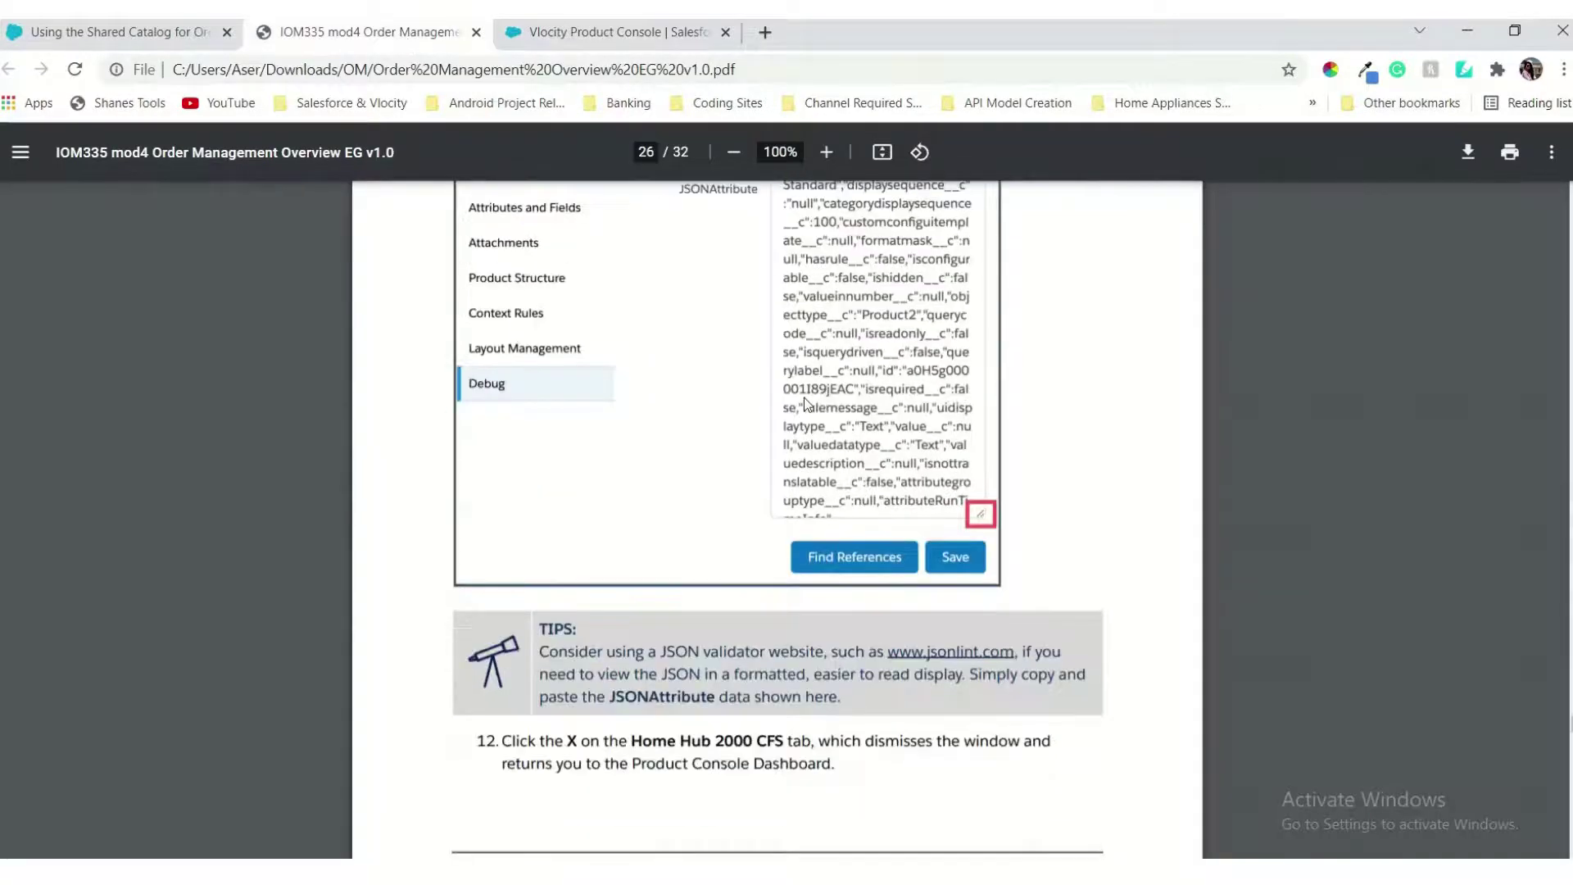
{"action": "scroll", "coordinate": [804, 396], "scroll_direction": "down", "scroll_amount": 1}
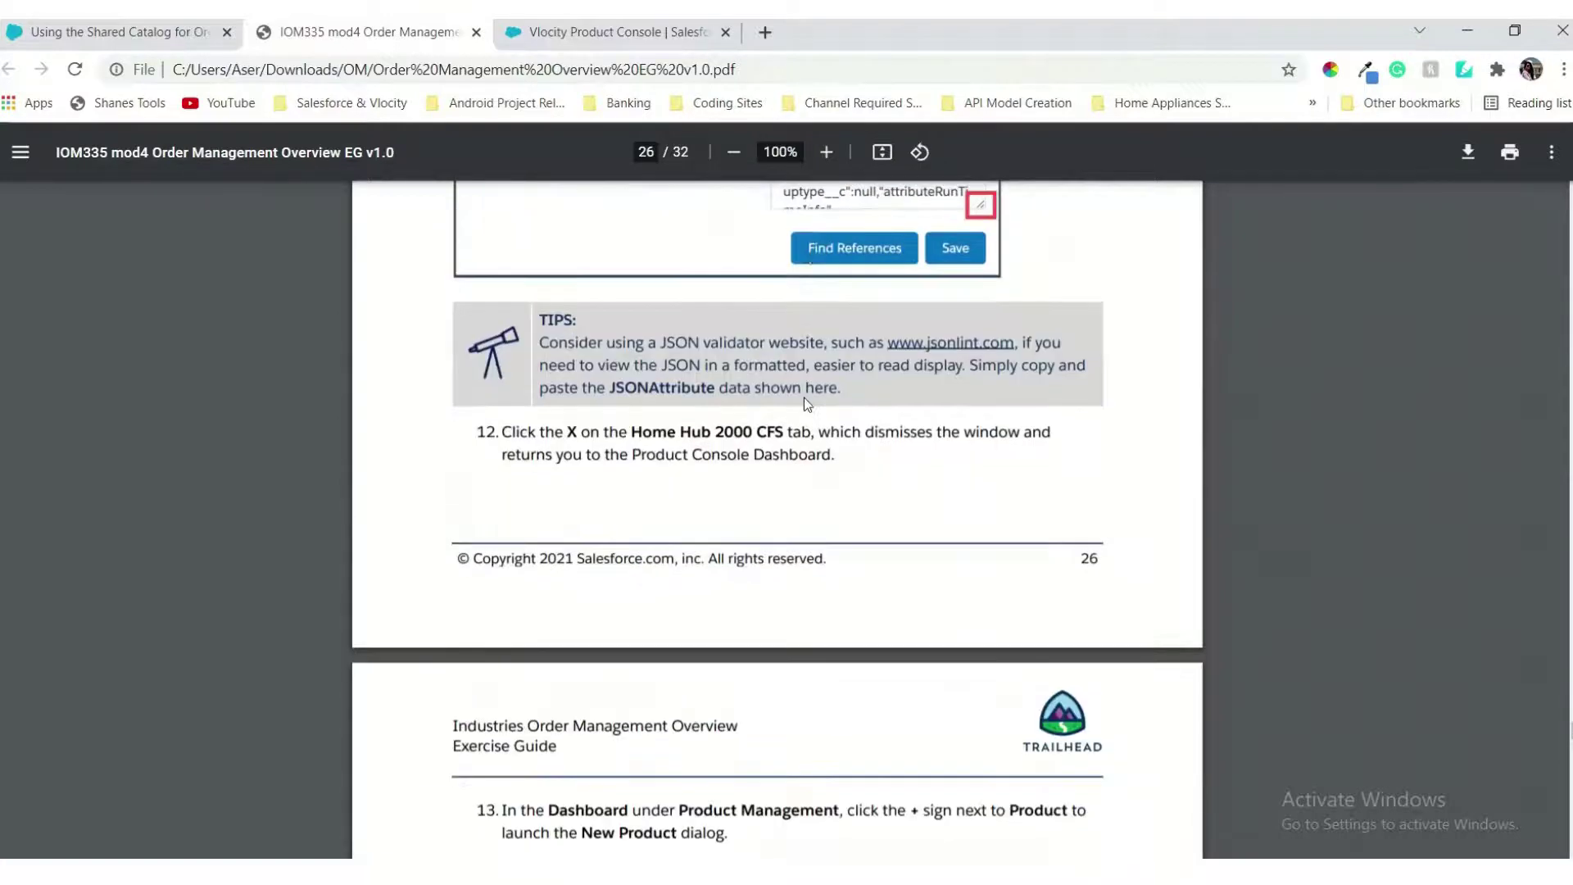
Step: Review the JSONAttribute metadata through to its end and save Home Hub 2000 CFS
{"action": "left_click", "coordinate": [606, 32]}
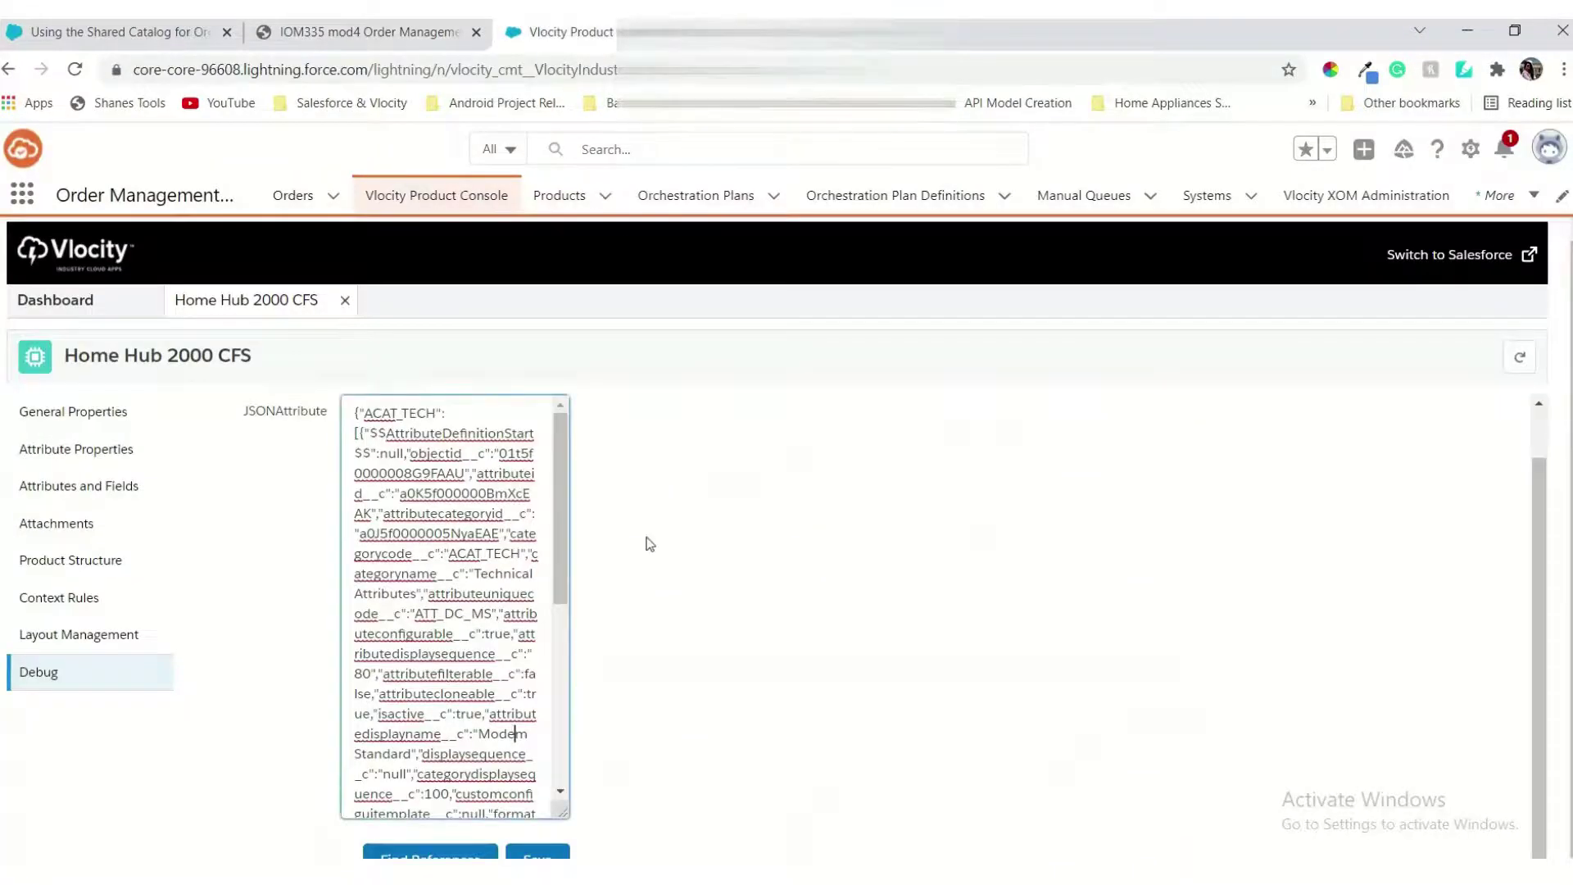
{"action": "scroll", "coordinate": [486, 629], "scroll_direction": "down", "scroll_amount": 2}
{"action": "scroll", "coordinate": [486, 630], "scroll_direction": "down", "scroll_amount": 2}
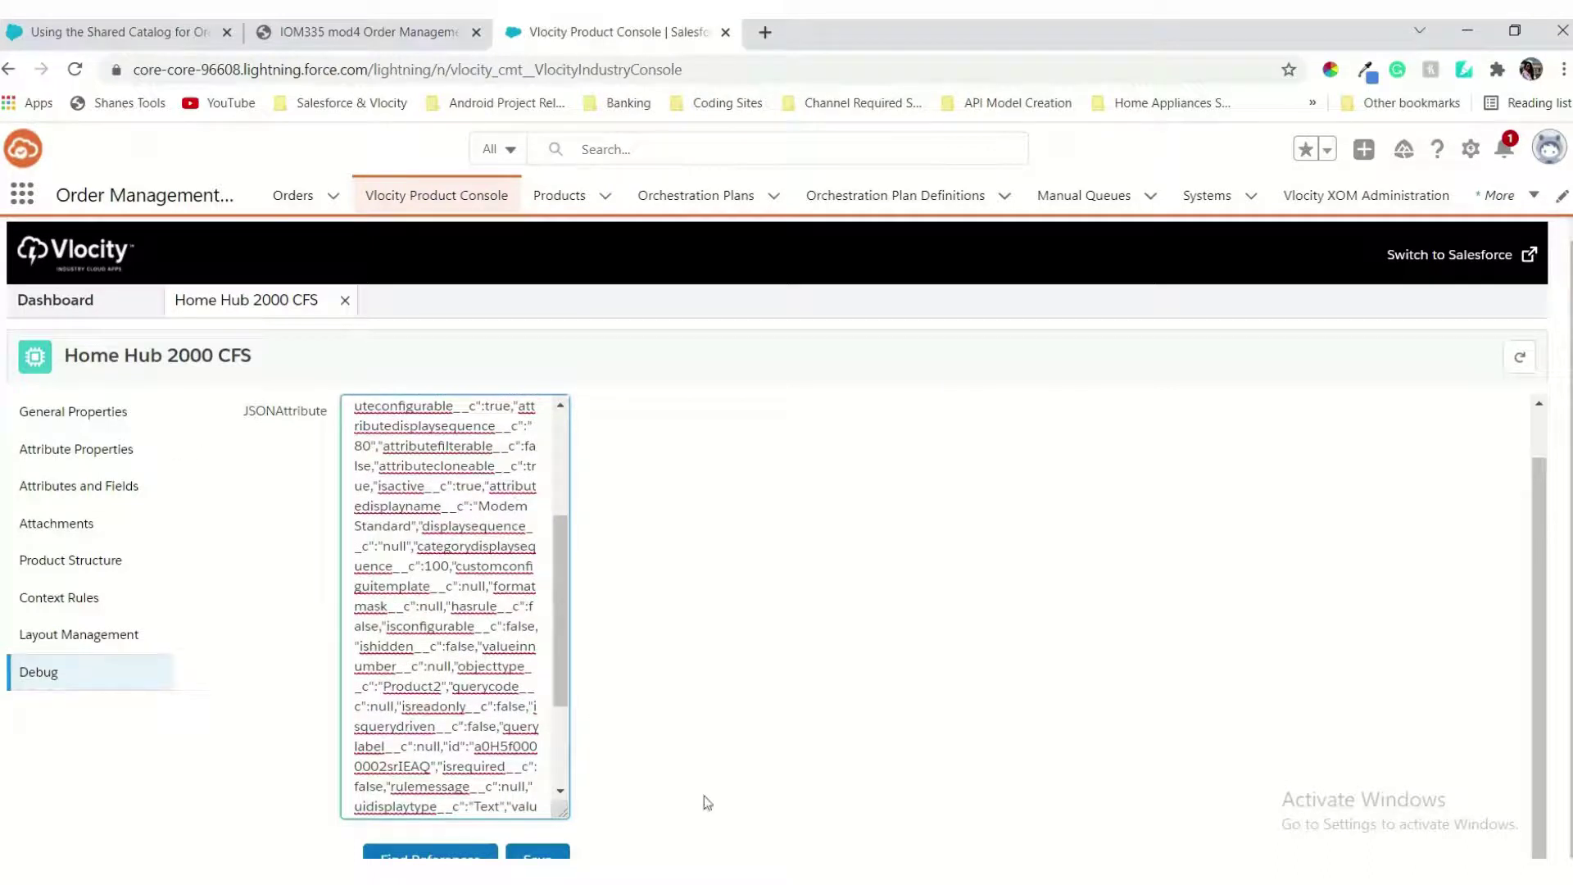
{"action": "scroll", "coordinate": [487, 680], "scroll_direction": "down", "scroll_amount": 3}
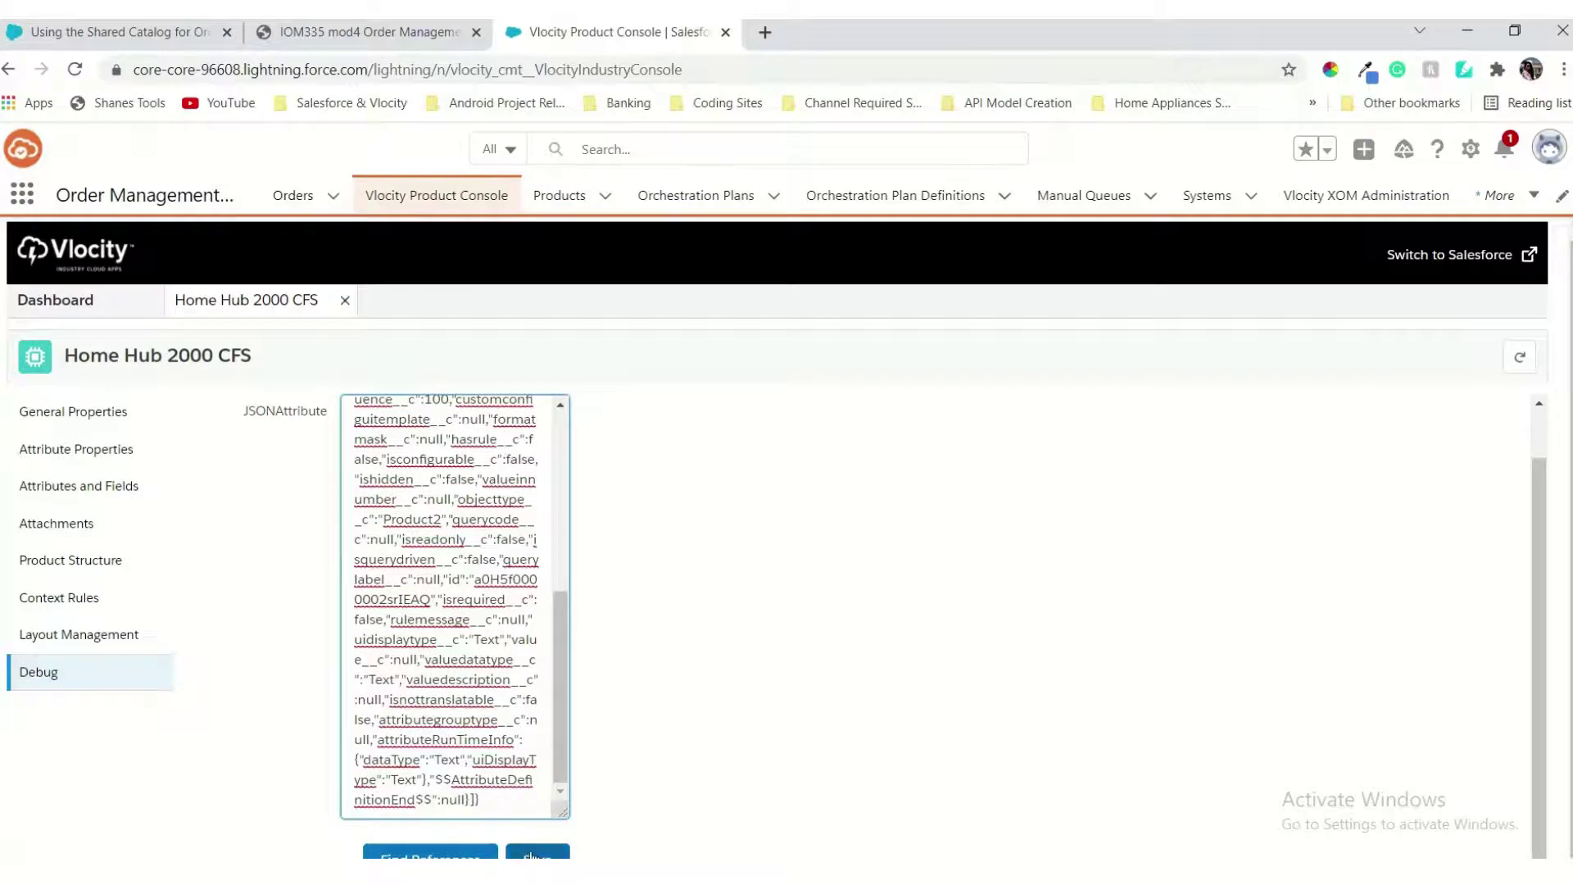
{"action": "left_click", "coordinate": [527, 857]}
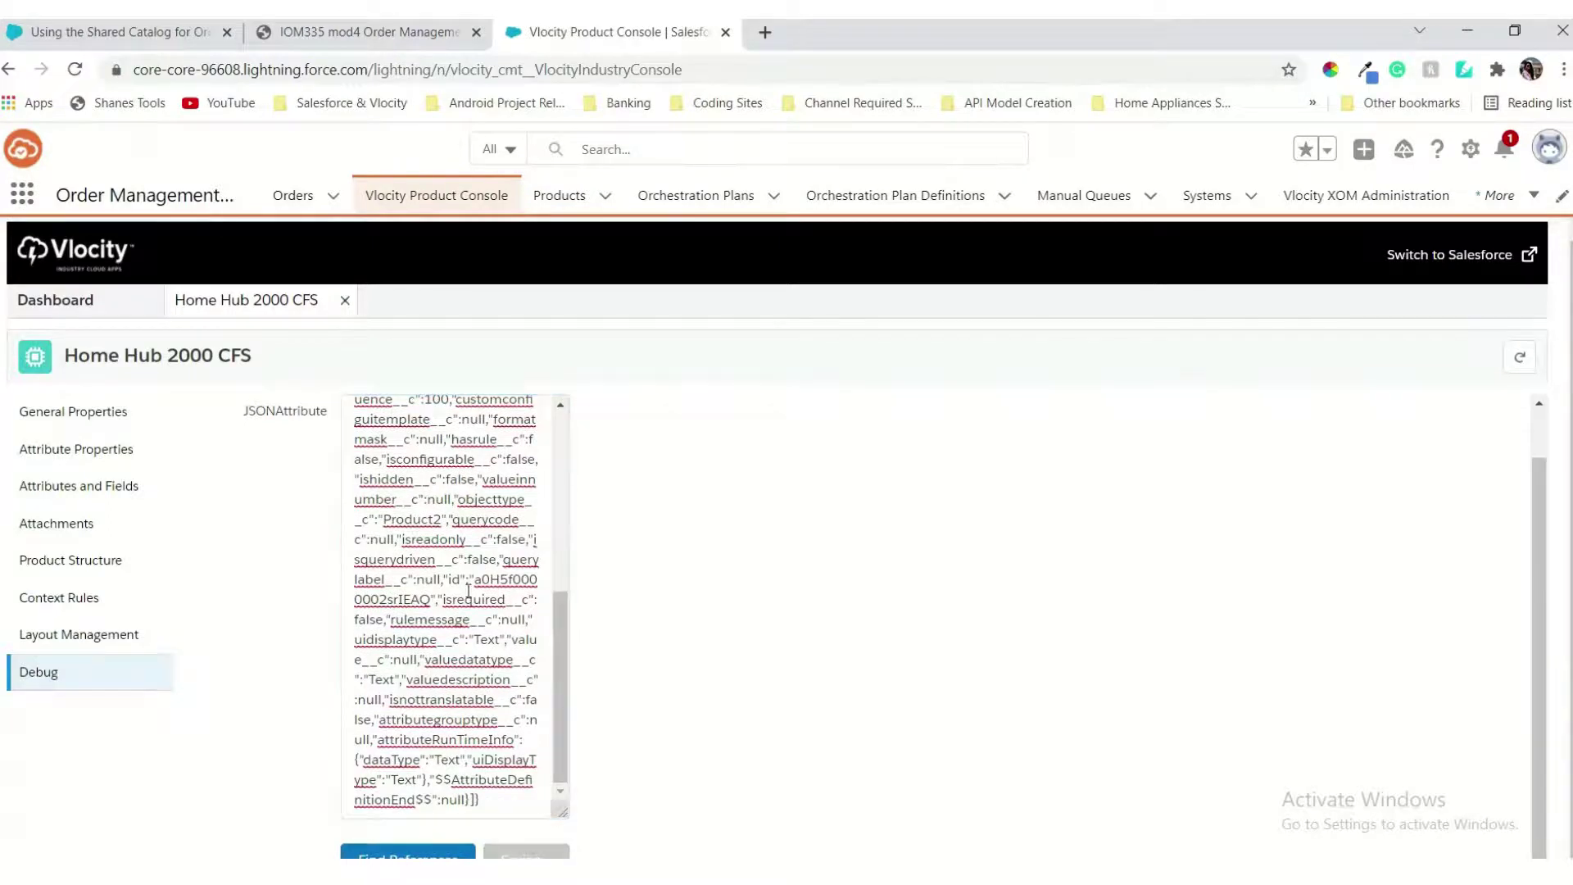
Step: Following the guide's step 12, close the Home Hub 2000 CFS product and return to the Product Console Dashboard
{"action": "left_click", "coordinate": [393, 33]}
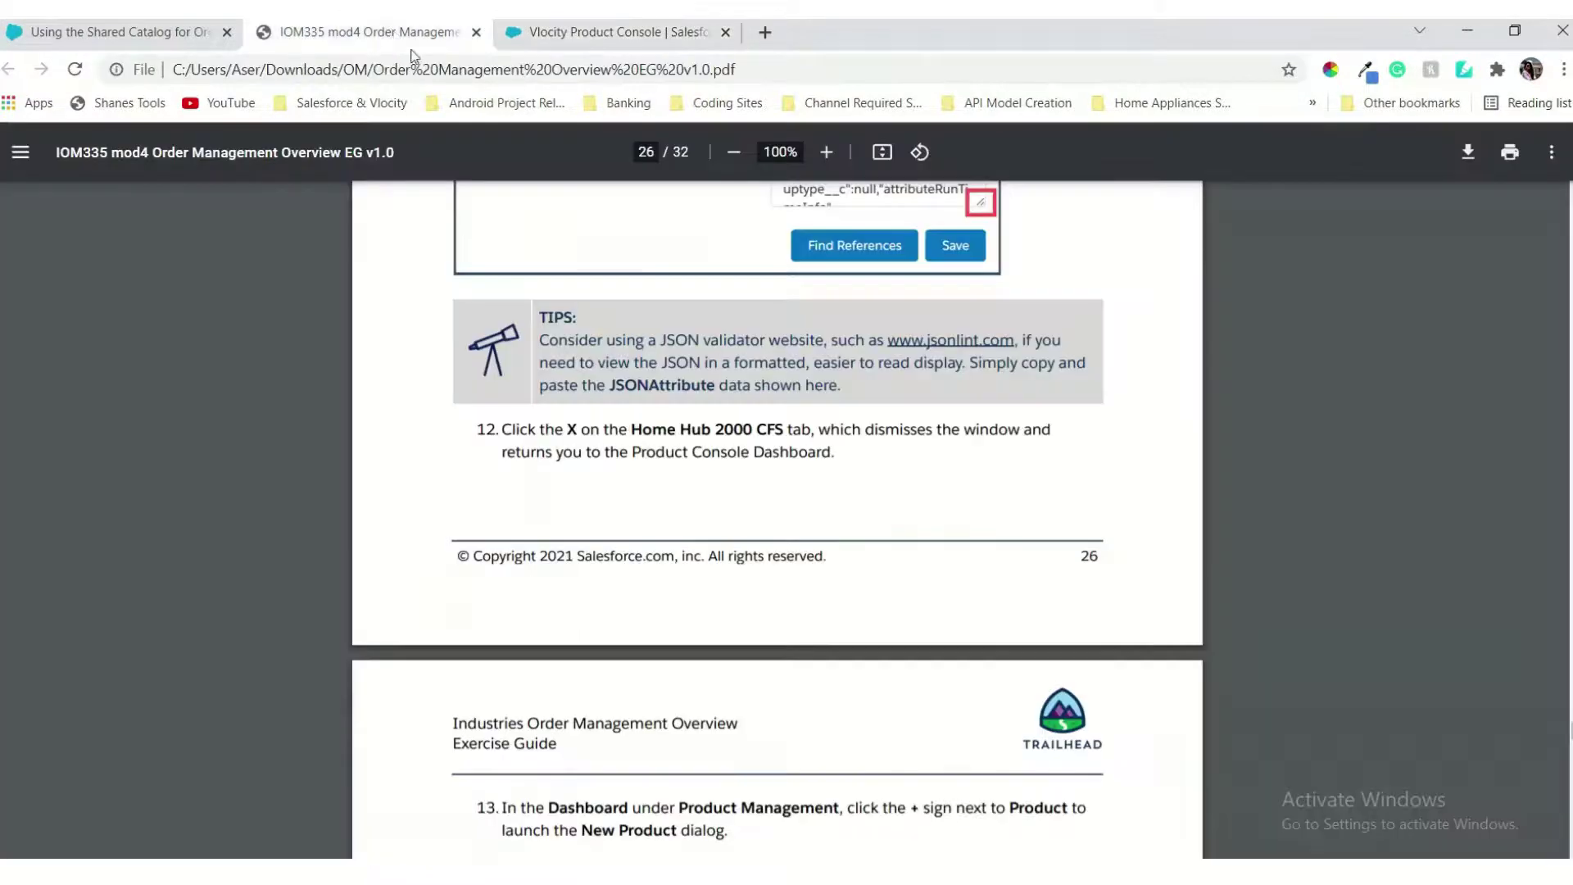
{"action": "scroll", "coordinate": [816, 549], "scroll_direction": "down", "scroll_amount": 4}
{"action": "scroll", "coordinate": [815, 549], "scroll_direction": "up", "scroll_amount": 4}
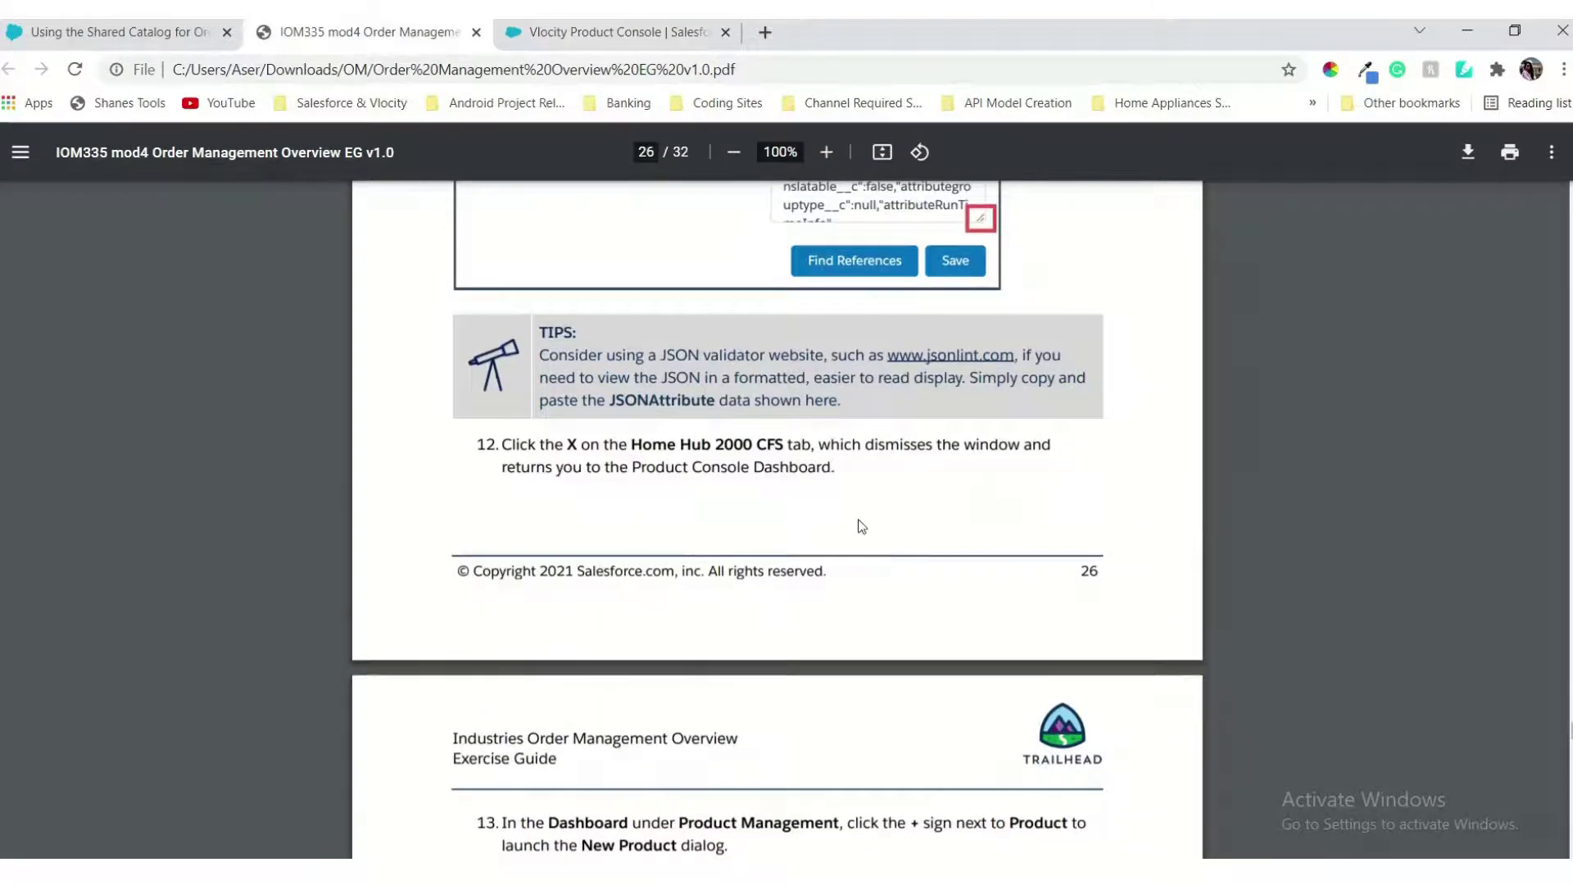
{"action": "scroll", "coordinate": [862, 526], "scroll_direction": "down", "scroll_amount": 2}
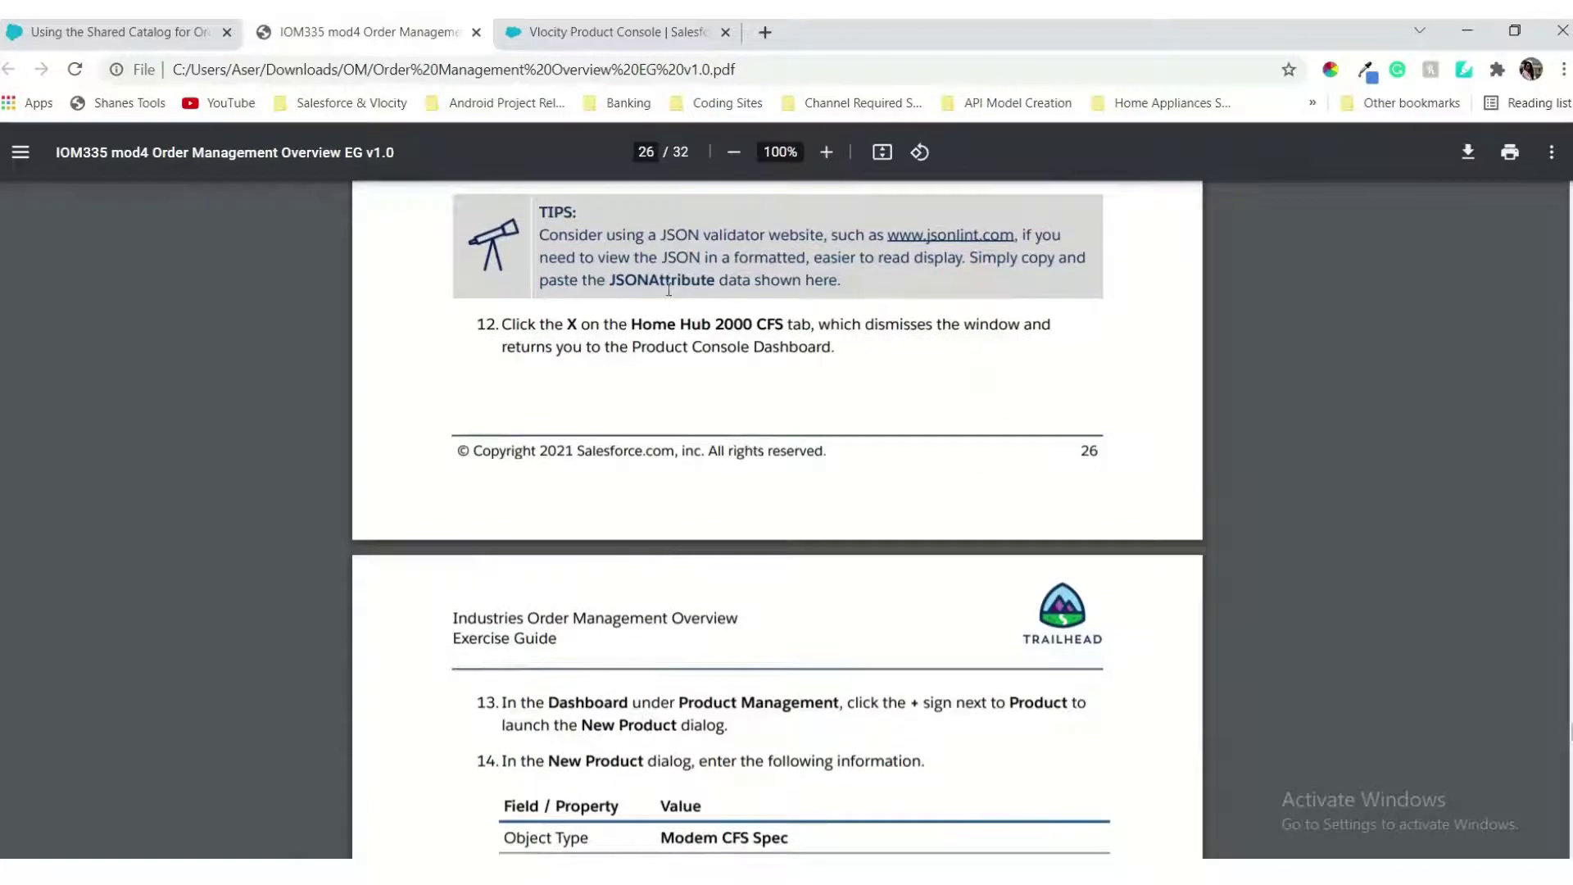
{"action": "left_click", "coordinate": [623, 39]}
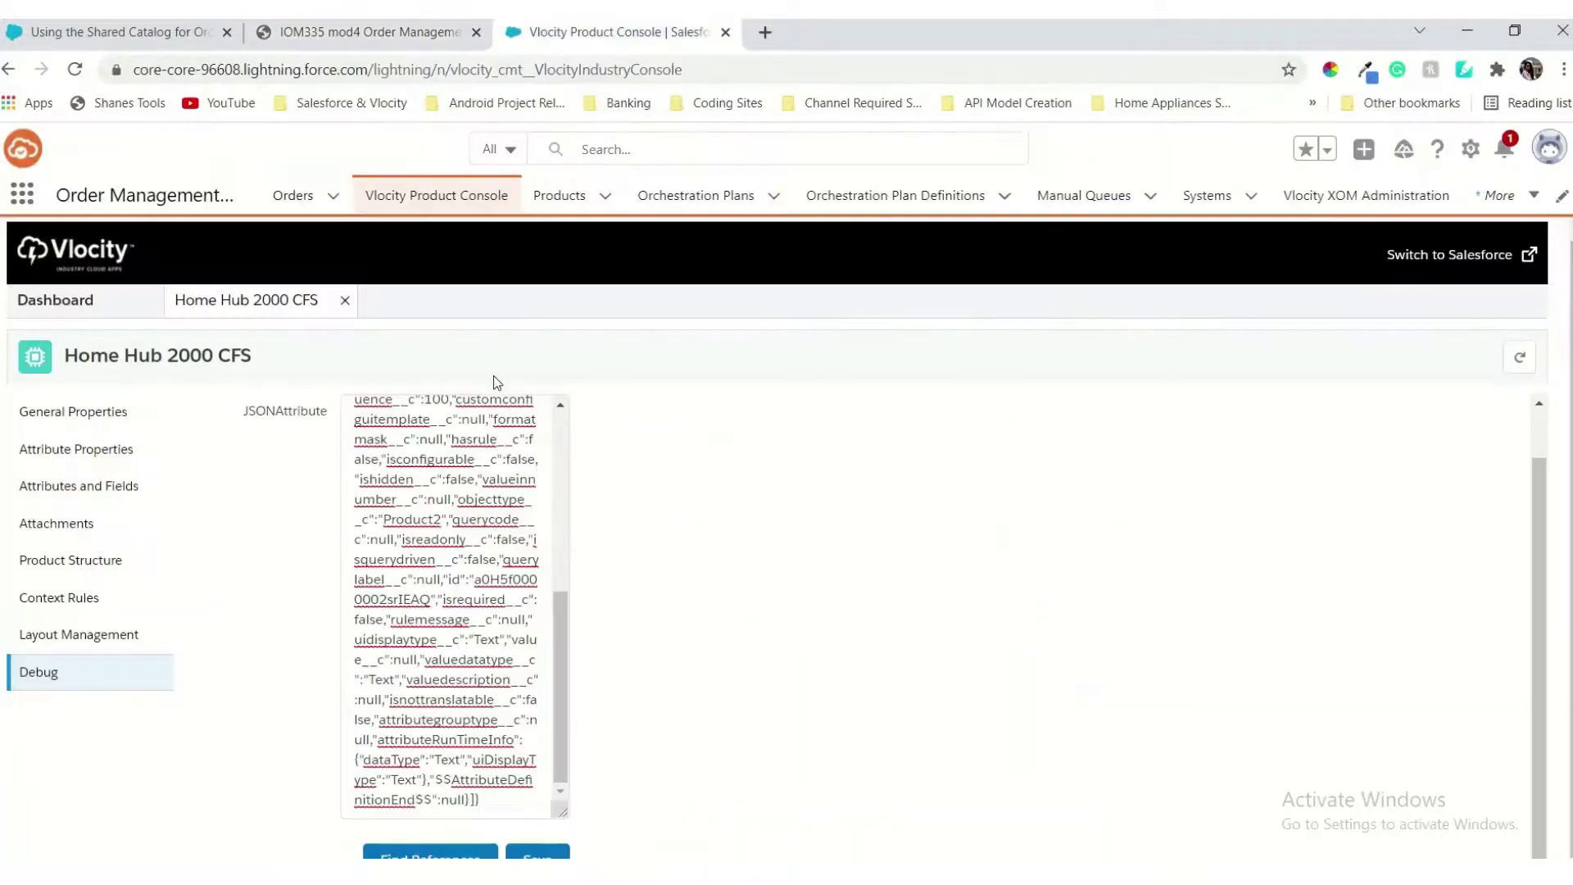
{"action": "left_click", "coordinate": [345, 301]}
Step: Read the guide's steps 13 and 14 and start a new product under Product Management
{"action": "left_click", "coordinate": [407, 35]}
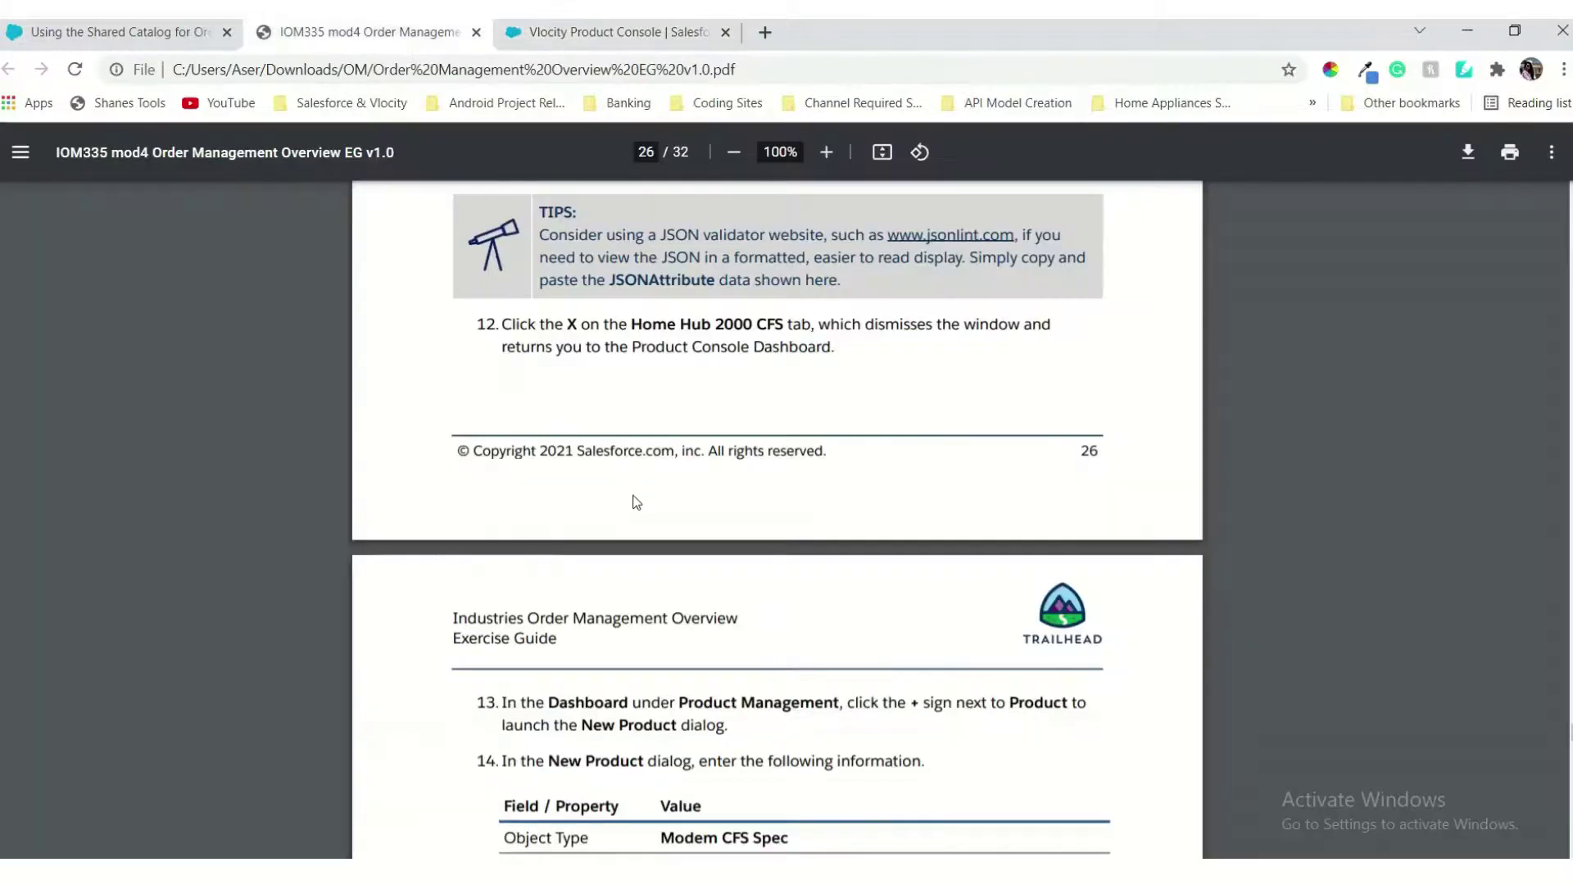
{"action": "scroll", "coordinate": [638, 497], "scroll_direction": "down", "scroll_amount": 5}
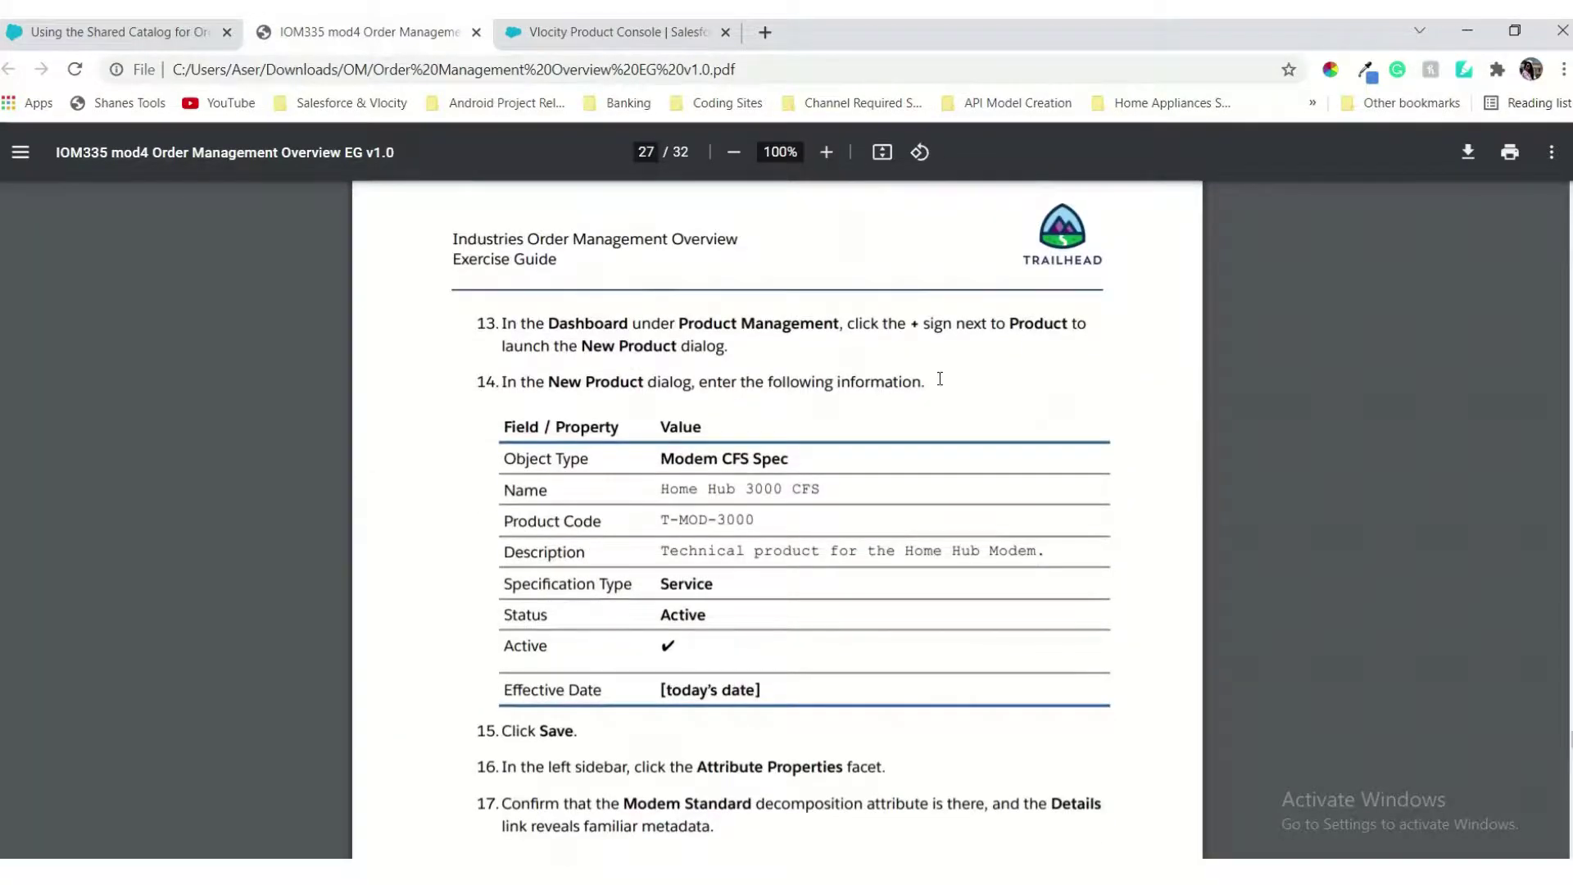
{"action": "left_click", "coordinate": [588, 31]}
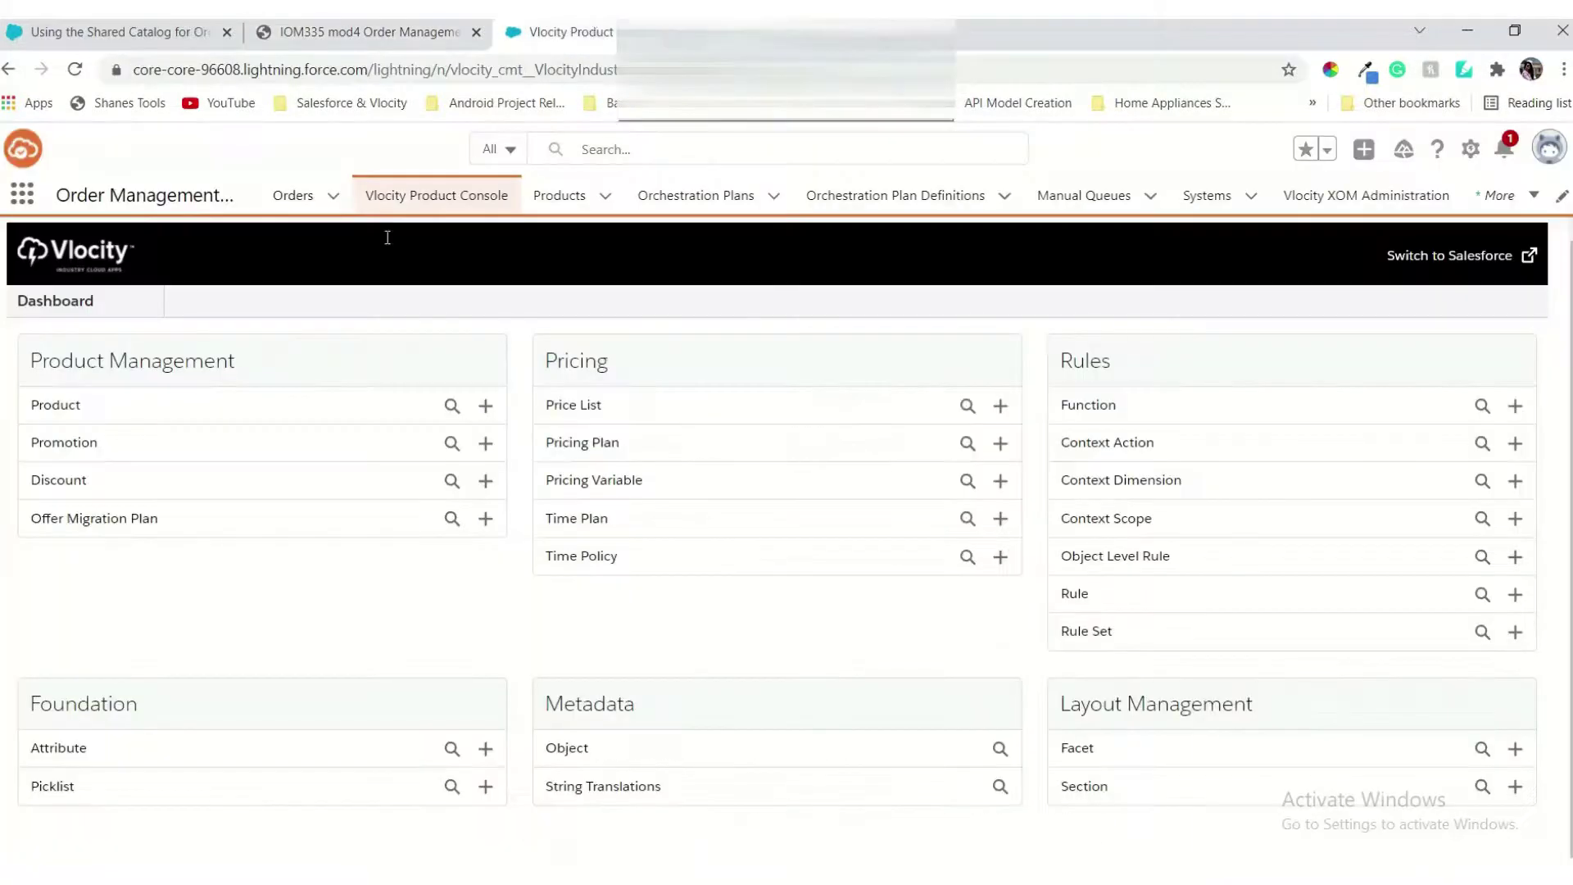
{"action": "left_click", "coordinate": [485, 407]}
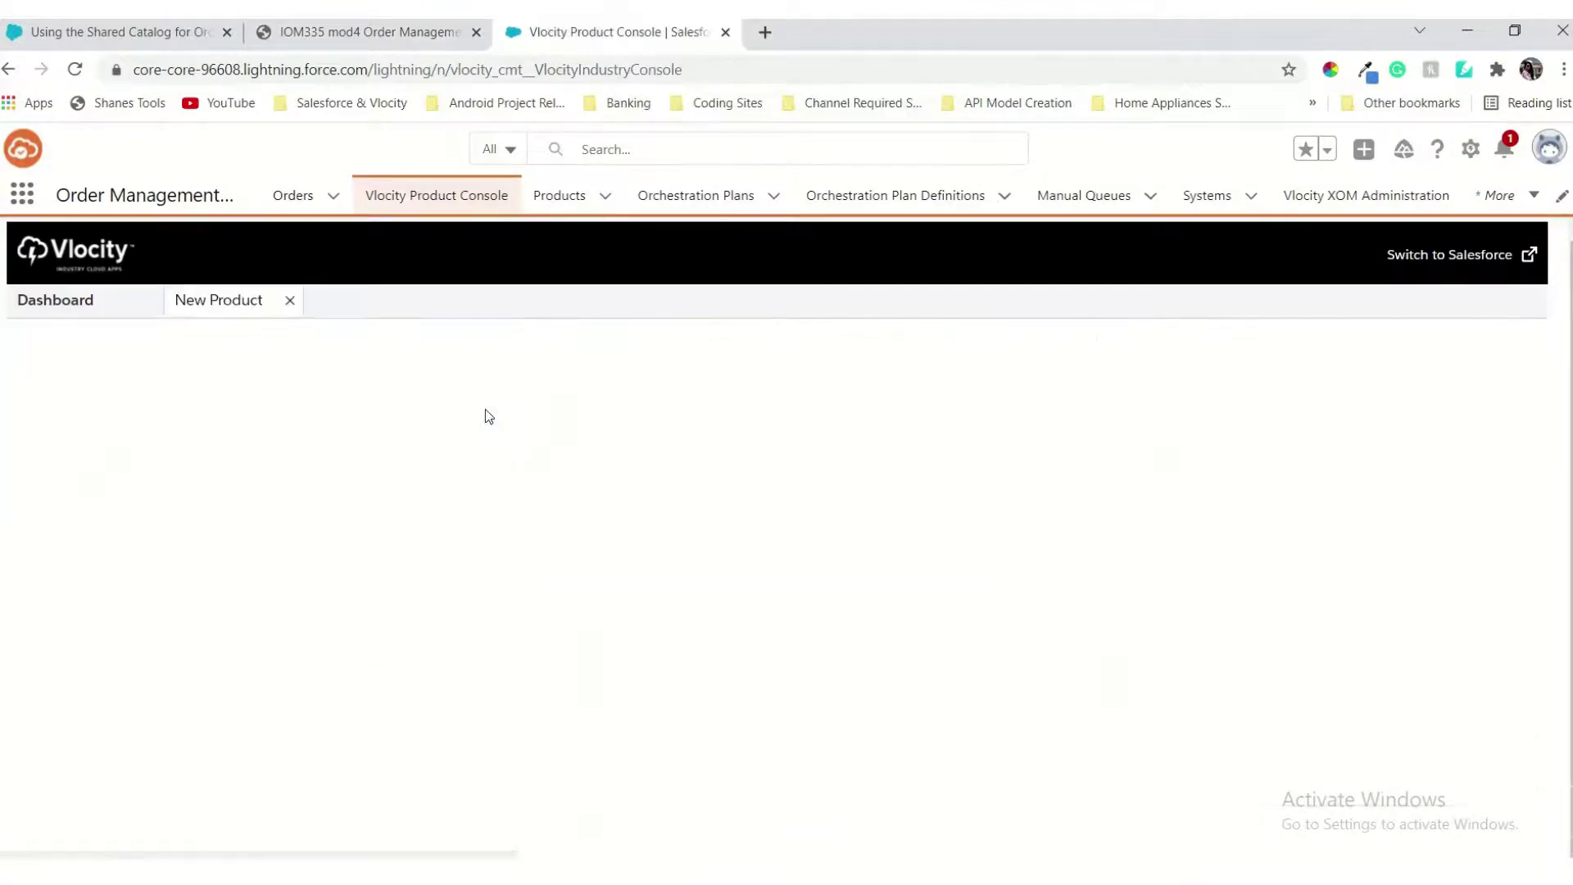
Step: Set the new product's object type to Modem CFS Spec and its name to Home Hub 3000 CFS, copied from the guide
{"action": "left_click", "coordinate": [369, 31]}
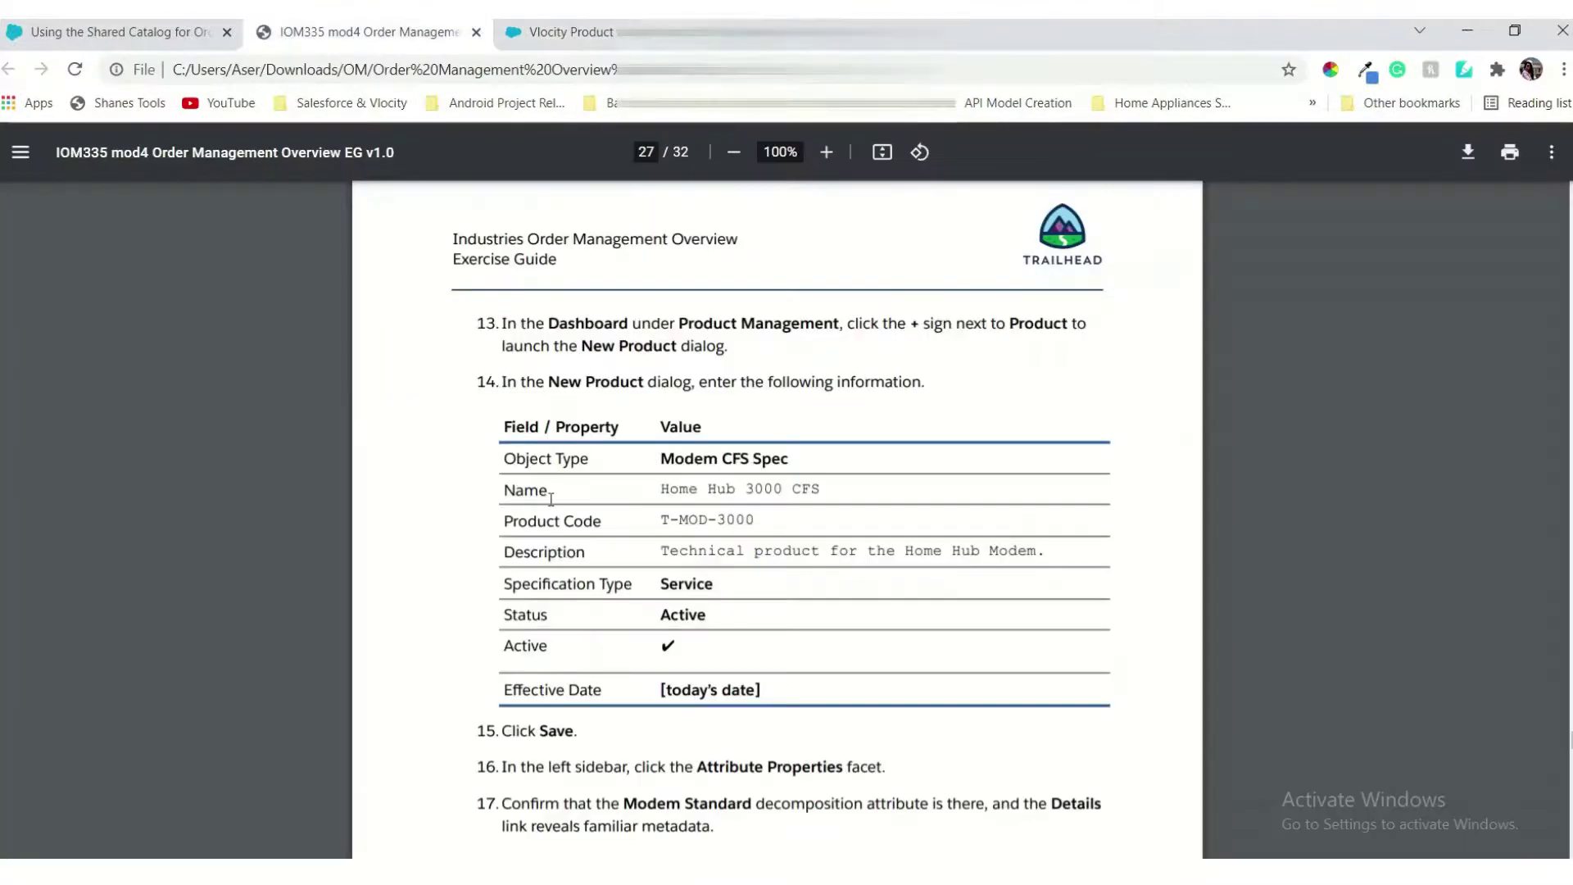
{"action": "scroll", "coordinate": [551, 499], "scroll_direction": "down", "scroll_amount": 1}
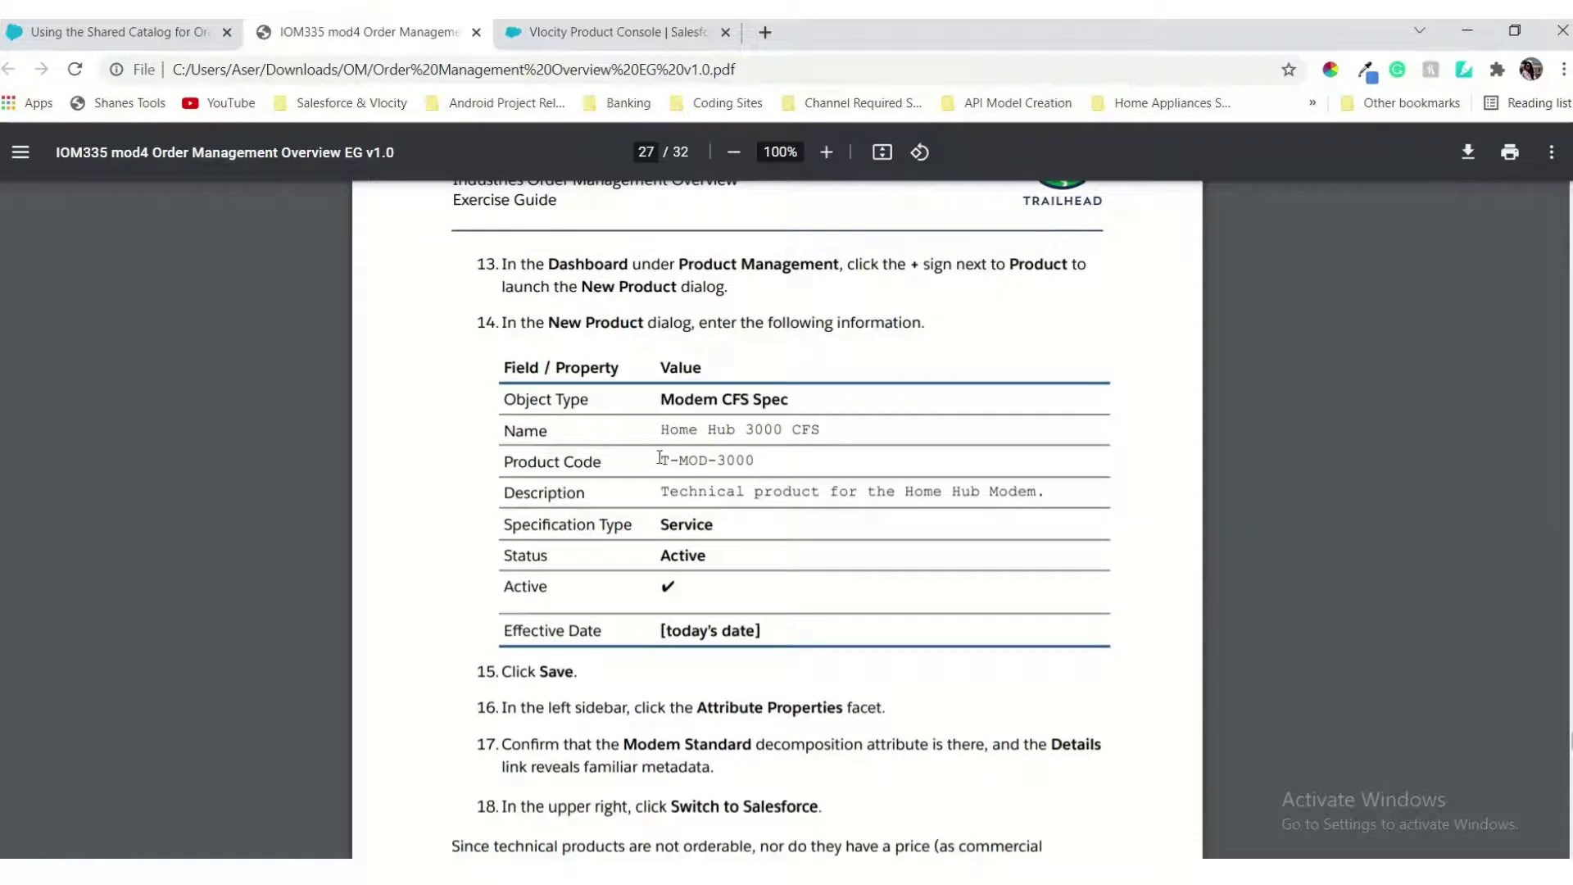
{"action": "left_click_drag", "start_coordinate": [822, 426], "coordinate": [662, 434]}
{"action": "key", "text": "ctrl+c"}
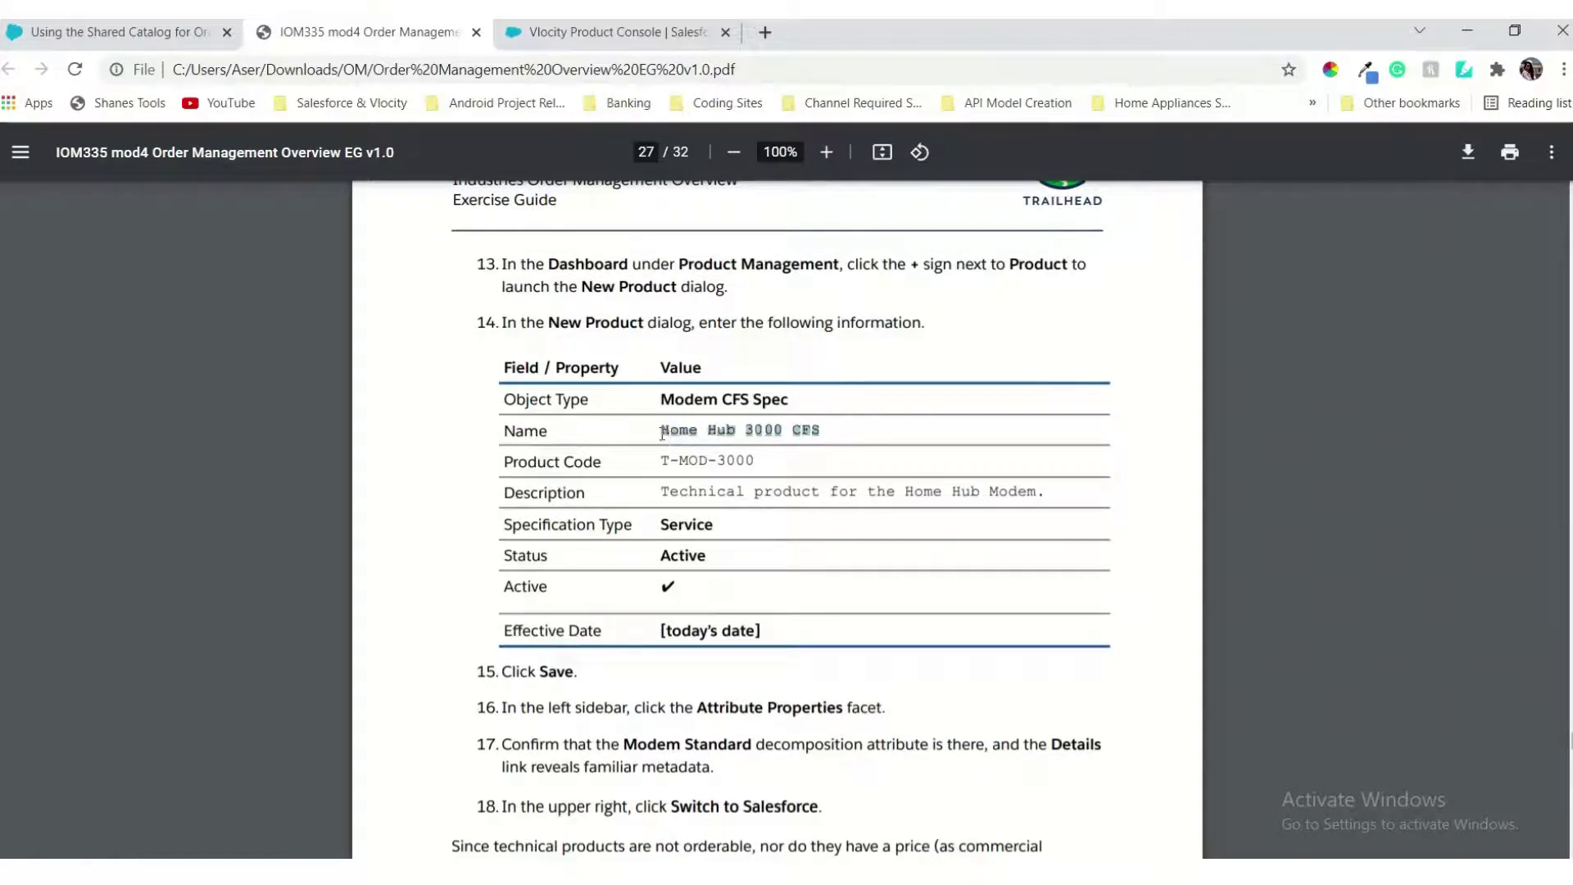
{"action": "left_click", "coordinate": [623, 31]}
{"action": "left_click", "coordinate": [369, 476]}
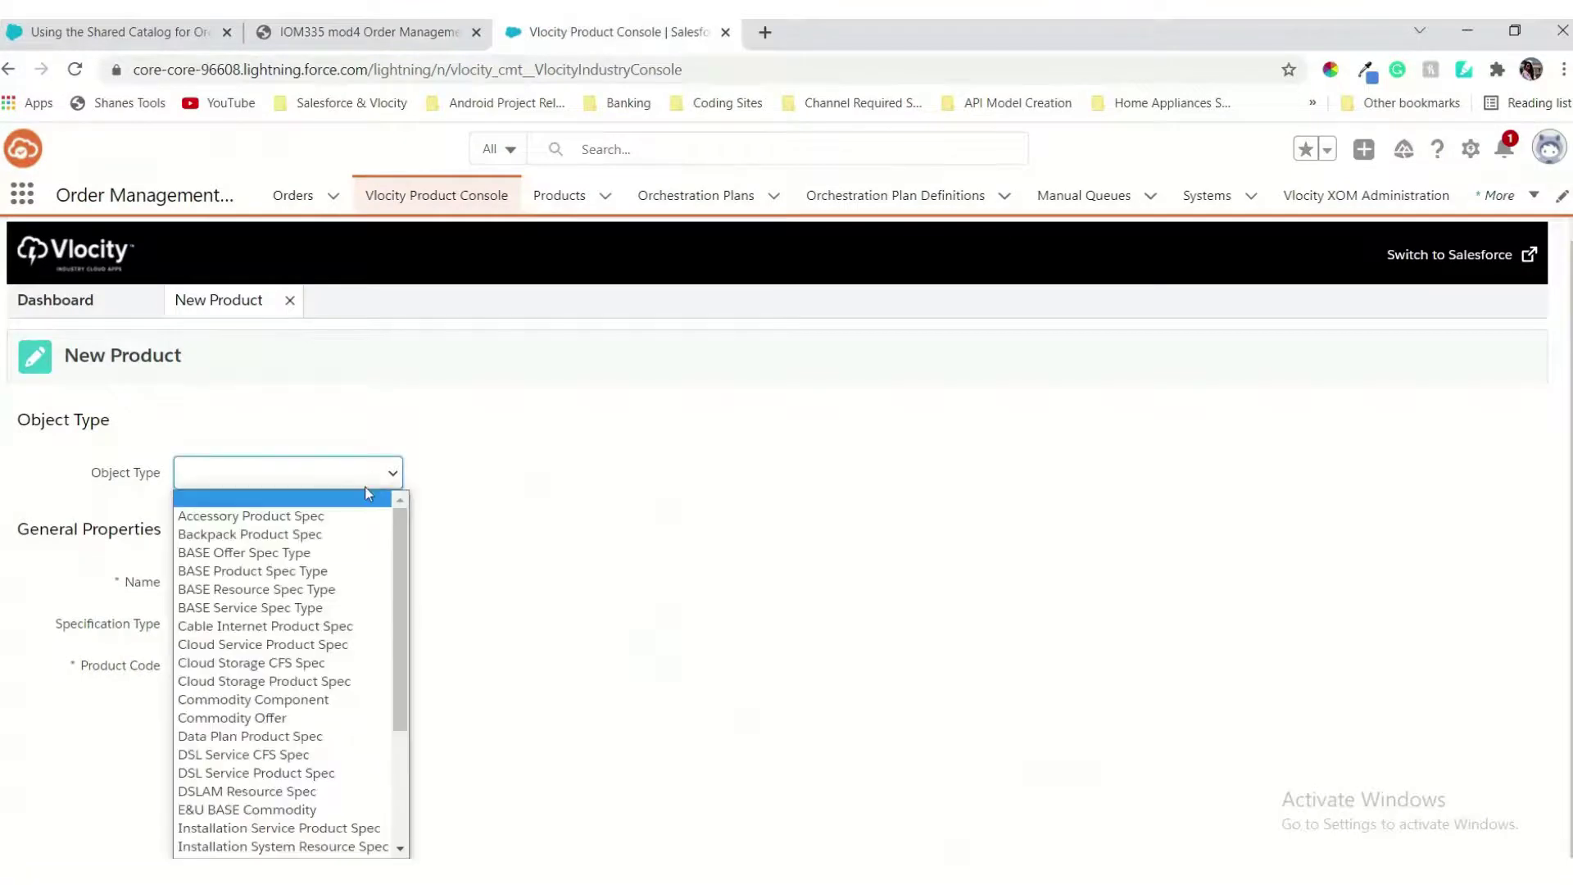
{"action": "scroll", "coordinate": [259, 788], "scroll_direction": "down", "scroll_amount": 3}
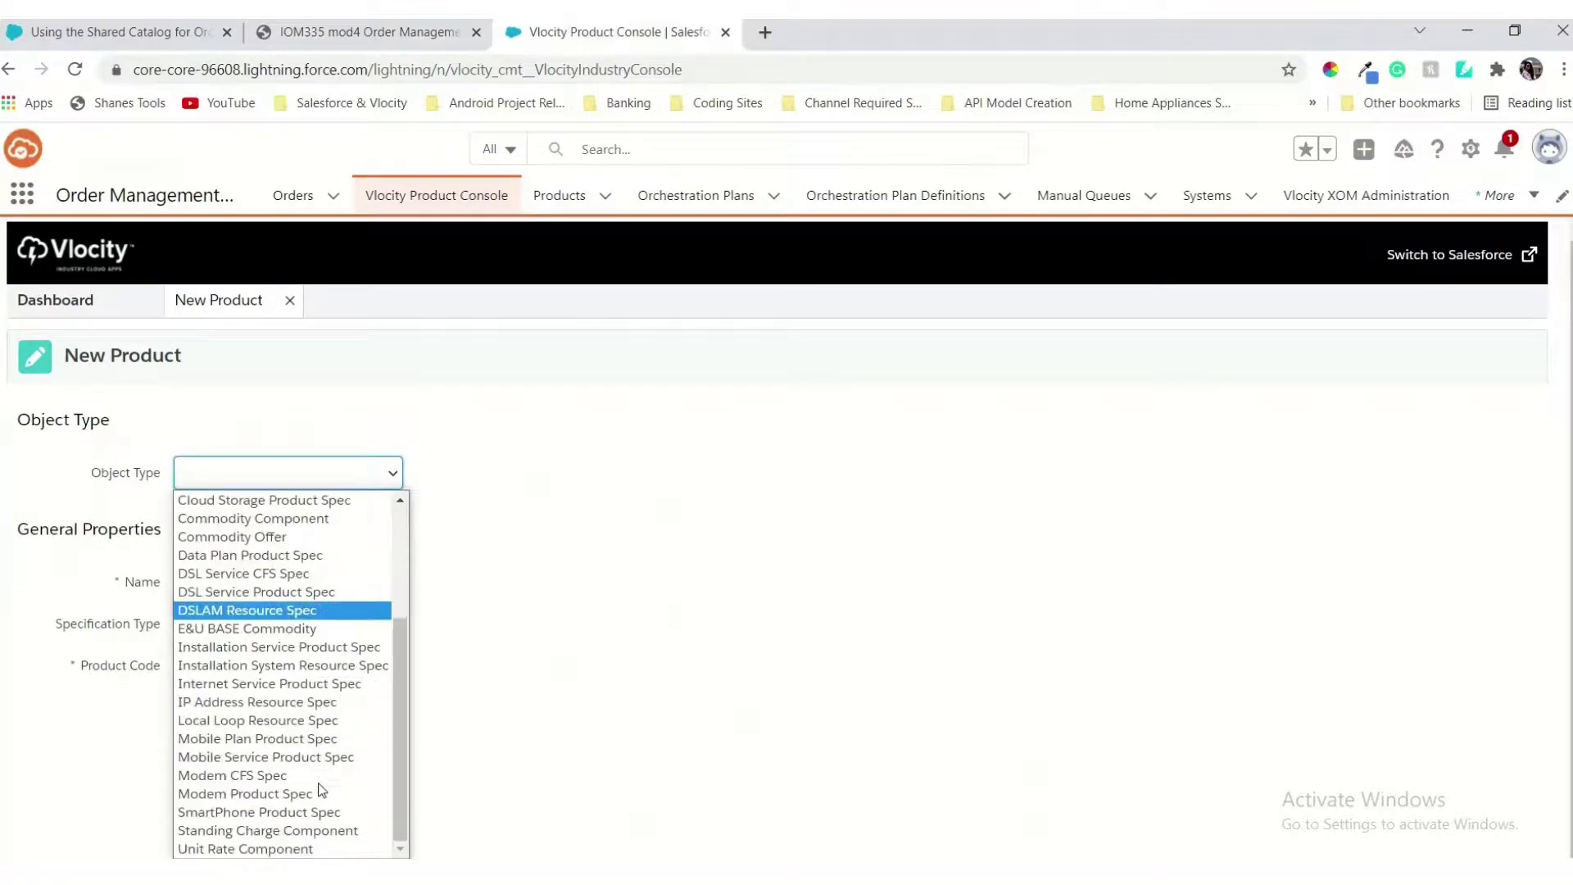
{"action": "left_click", "coordinate": [261, 777]}
{"action": "left_click", "coordinate": [265, 592]}
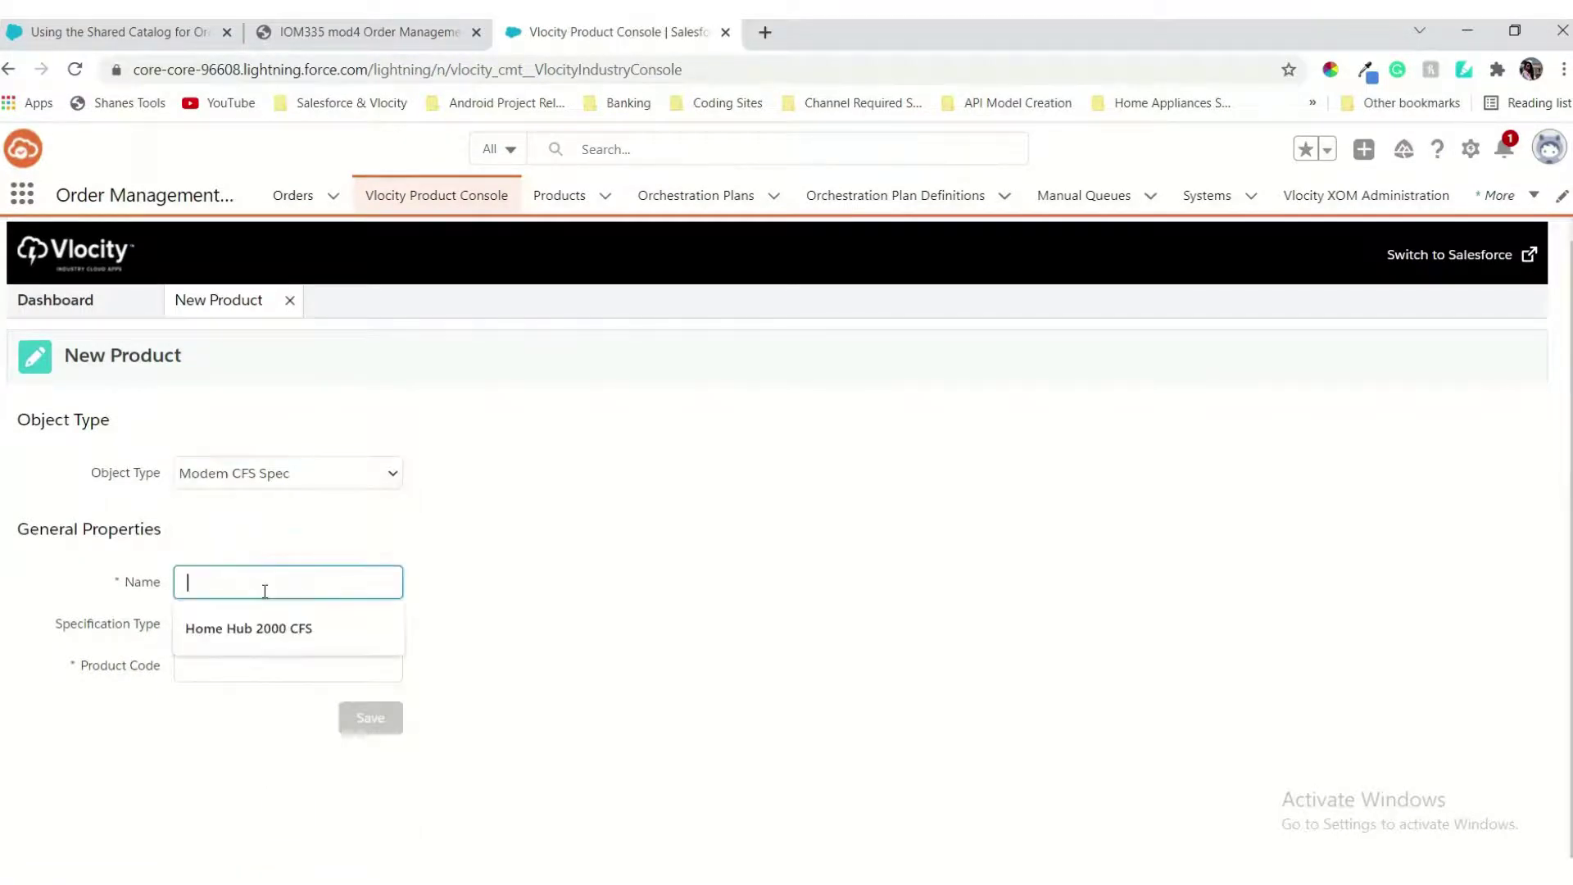
{"action": "key", "text": "ctrl+v"}
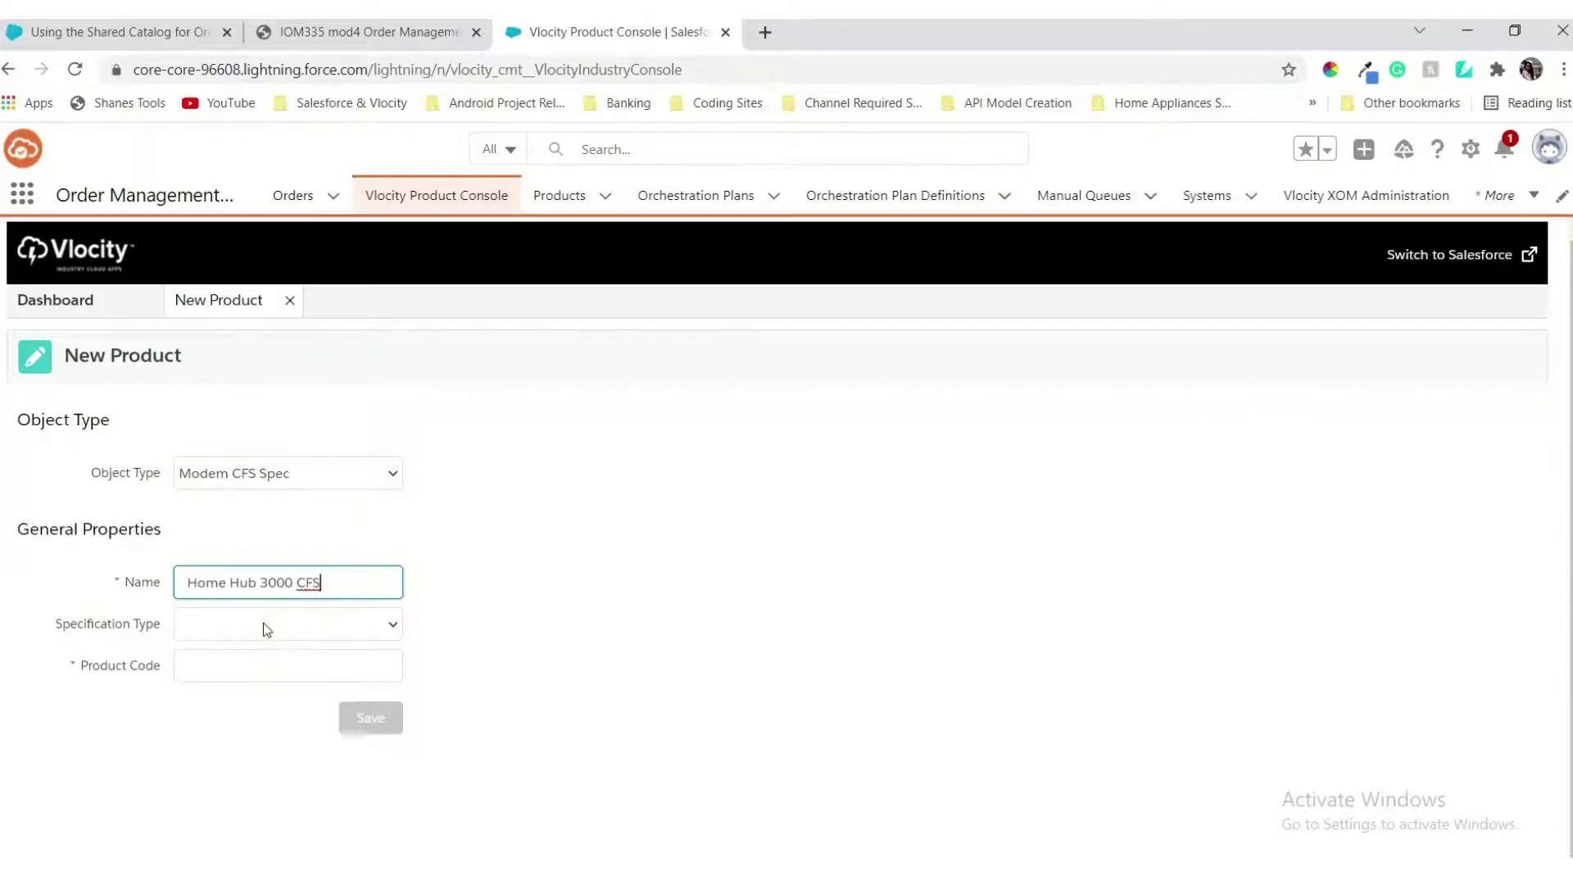
Step: Set the specification type to Service, enter product code T-MOD-3000 from the guide, and save the new product
{"action": "left_click", "coordinate": [263, 623]}
{"action": "left_click", "coordinate": [227, 687]}
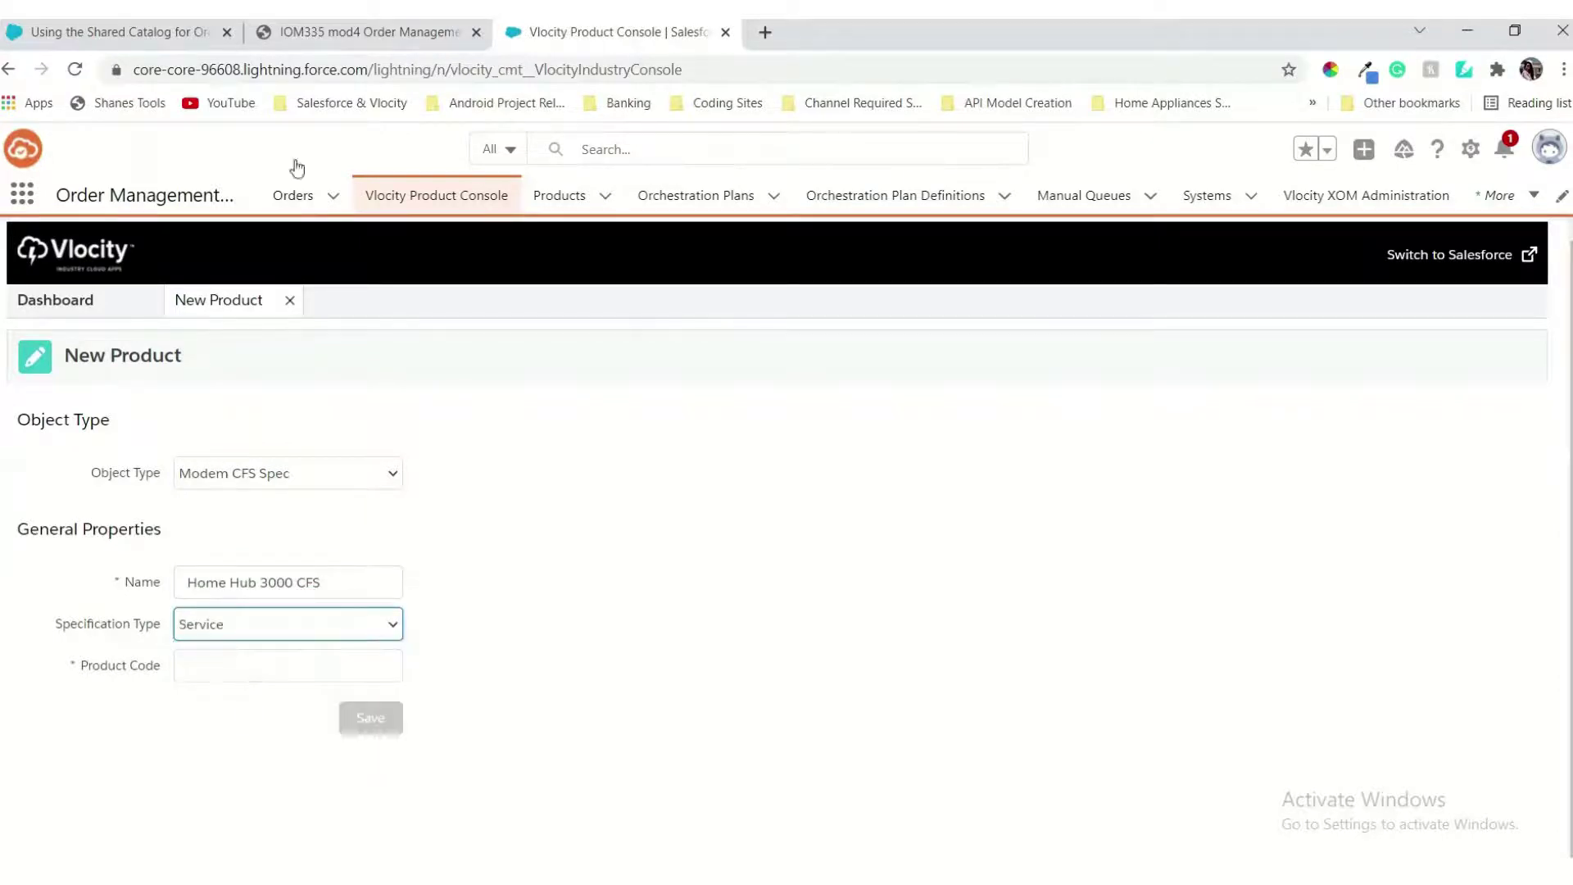
{"action": "left_click", "coordinate": [328, 32]}
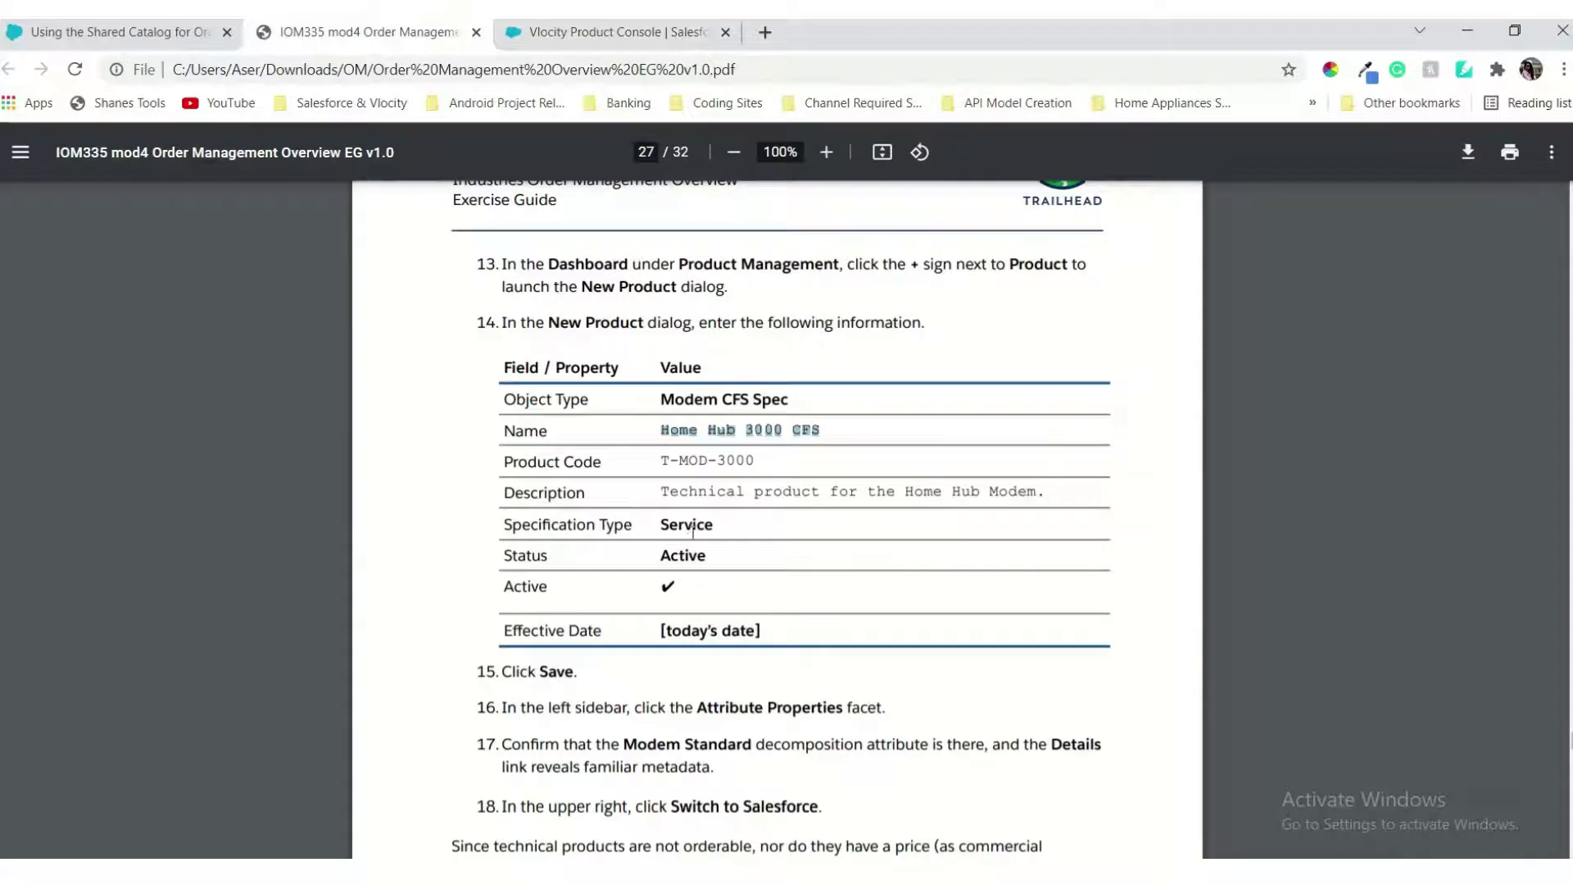
{"action": "left_click_drag", "start_coordinate": [664, 464], "coordinate": [766, 463]}
{"action": "key", "text": "ctrl+c"}
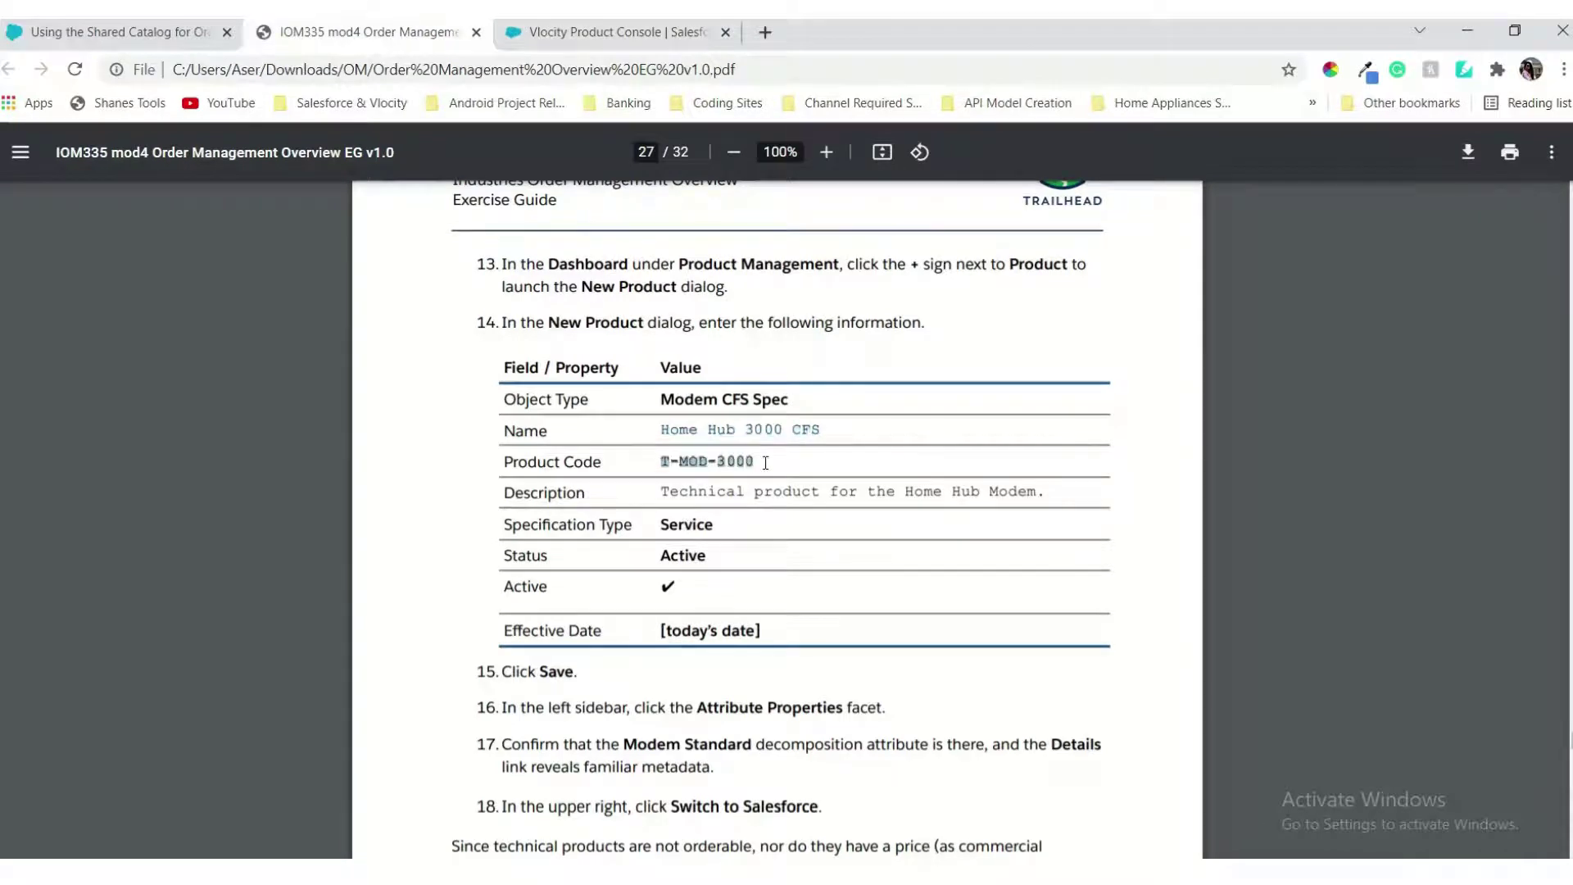
{"action": "left_click", "coordinate": [618, 32]}
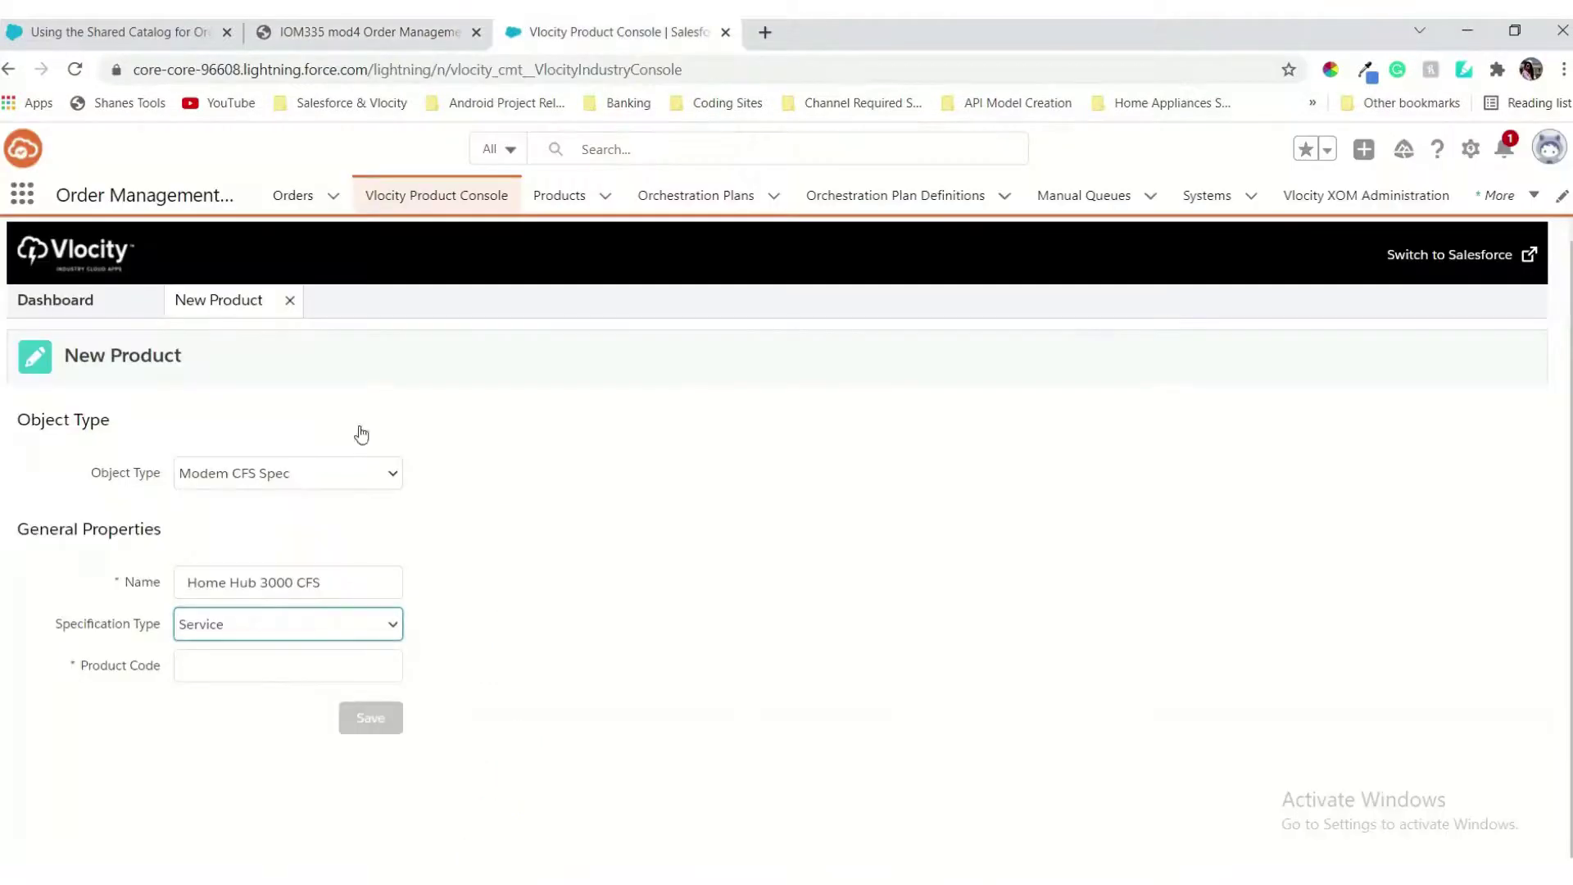
{"action": "left_click", "coordinate": [259, 677]}
{"action": "key", "text": "ctrl+v"}
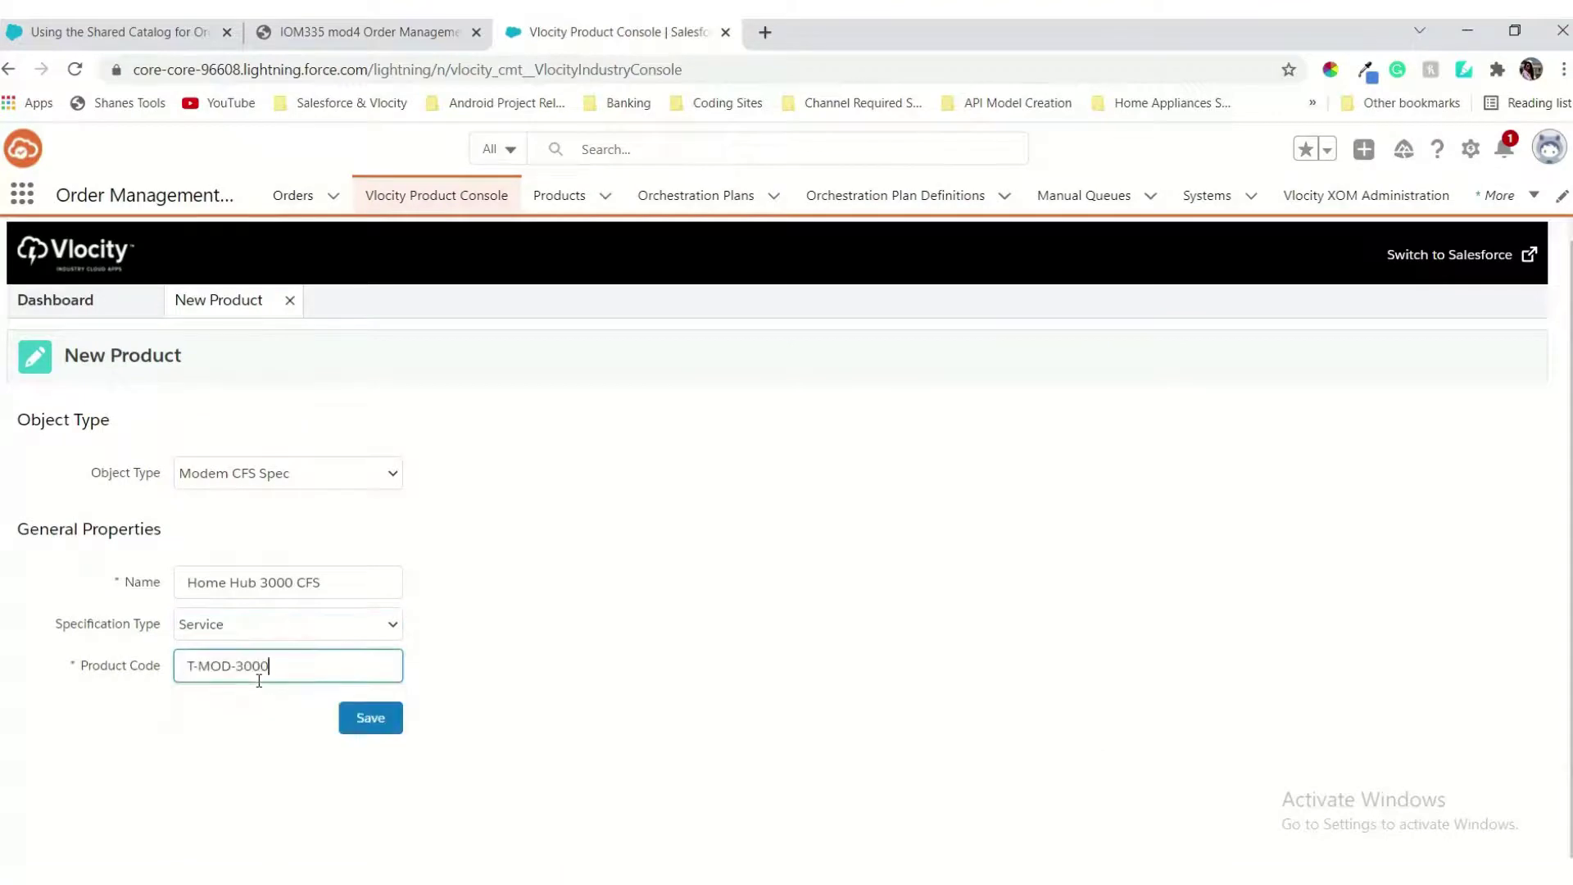
{"action": "left_click", "coordinate": [355, 721]}
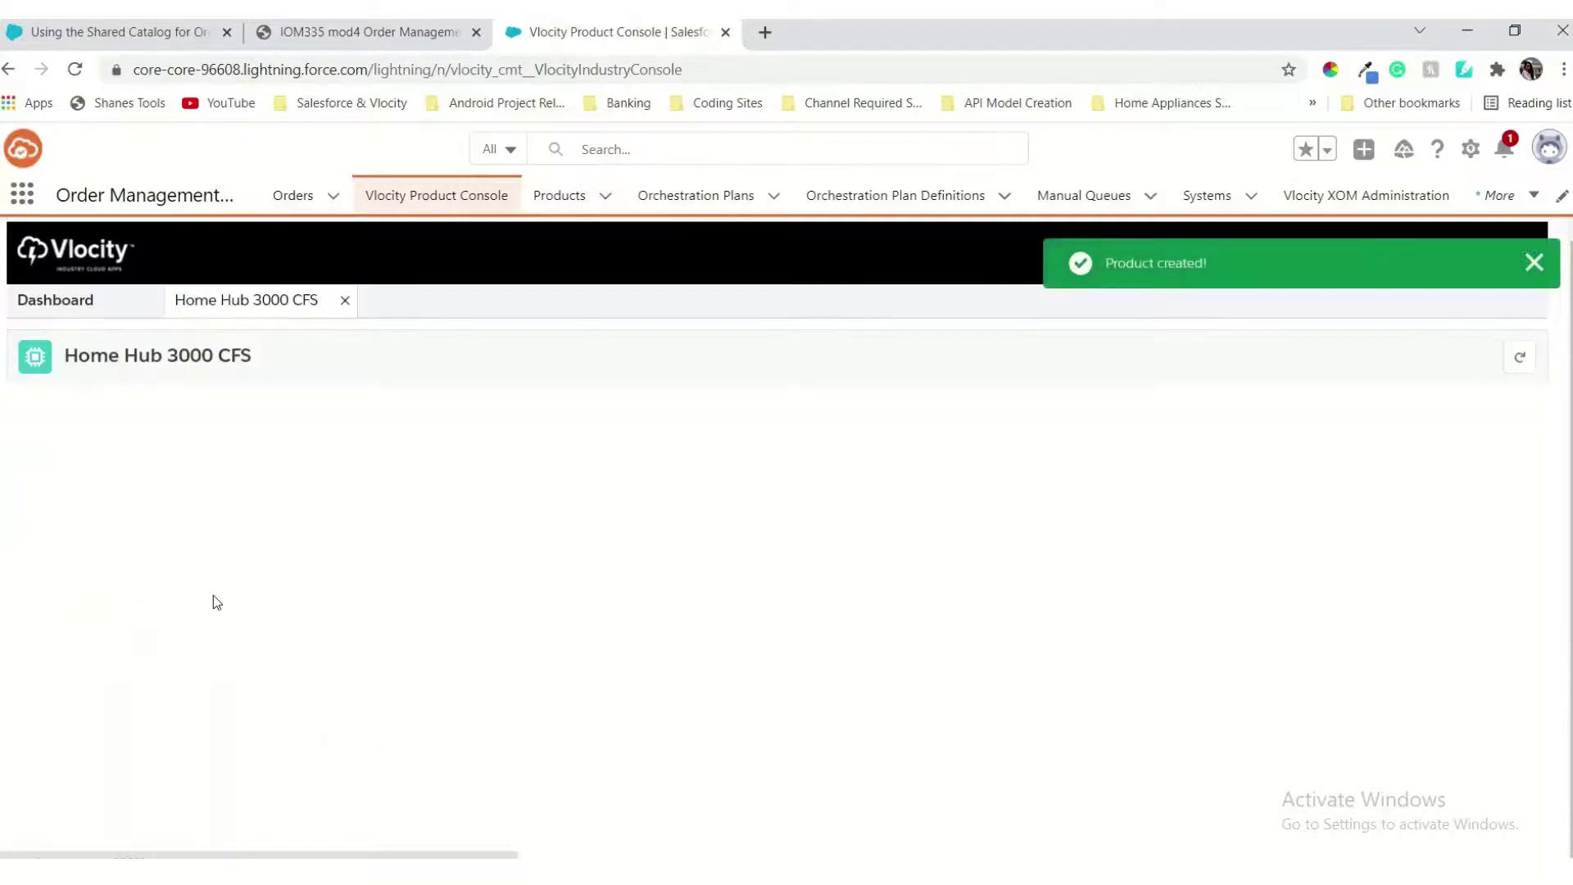
Step: Look back through the exercise guide to the step 3 illustration of Home Hub 2000 CFS's general properties
{"action": "left_click", "coordinate": [328, 32]}
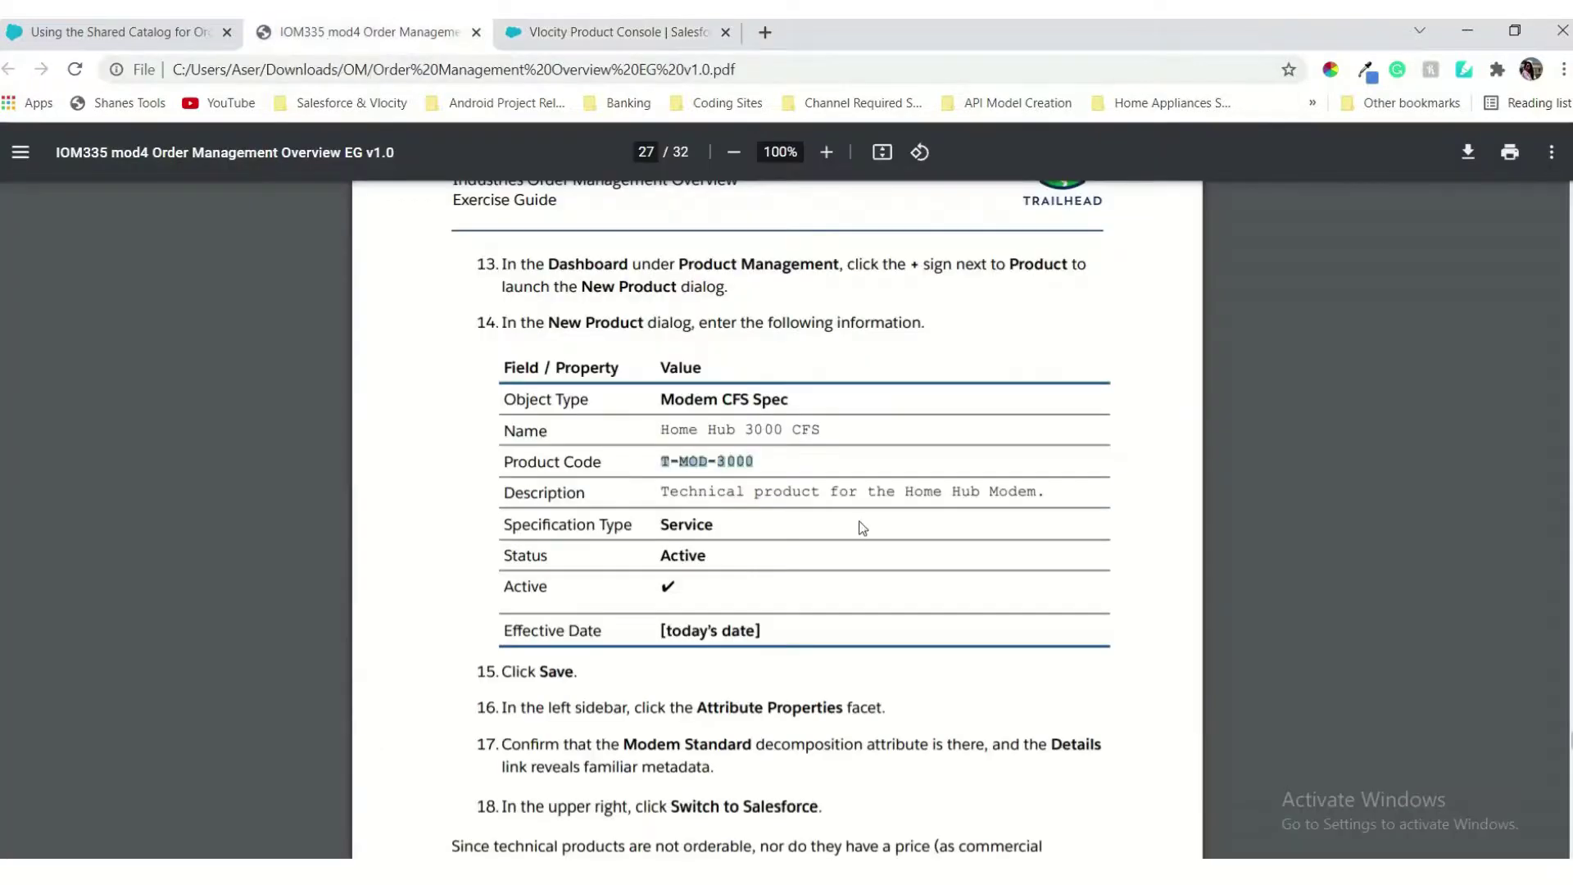
{"action": "scroll", "coordinate": [693, 489], "scroll_direction": "up", "scroll_amount": 15}
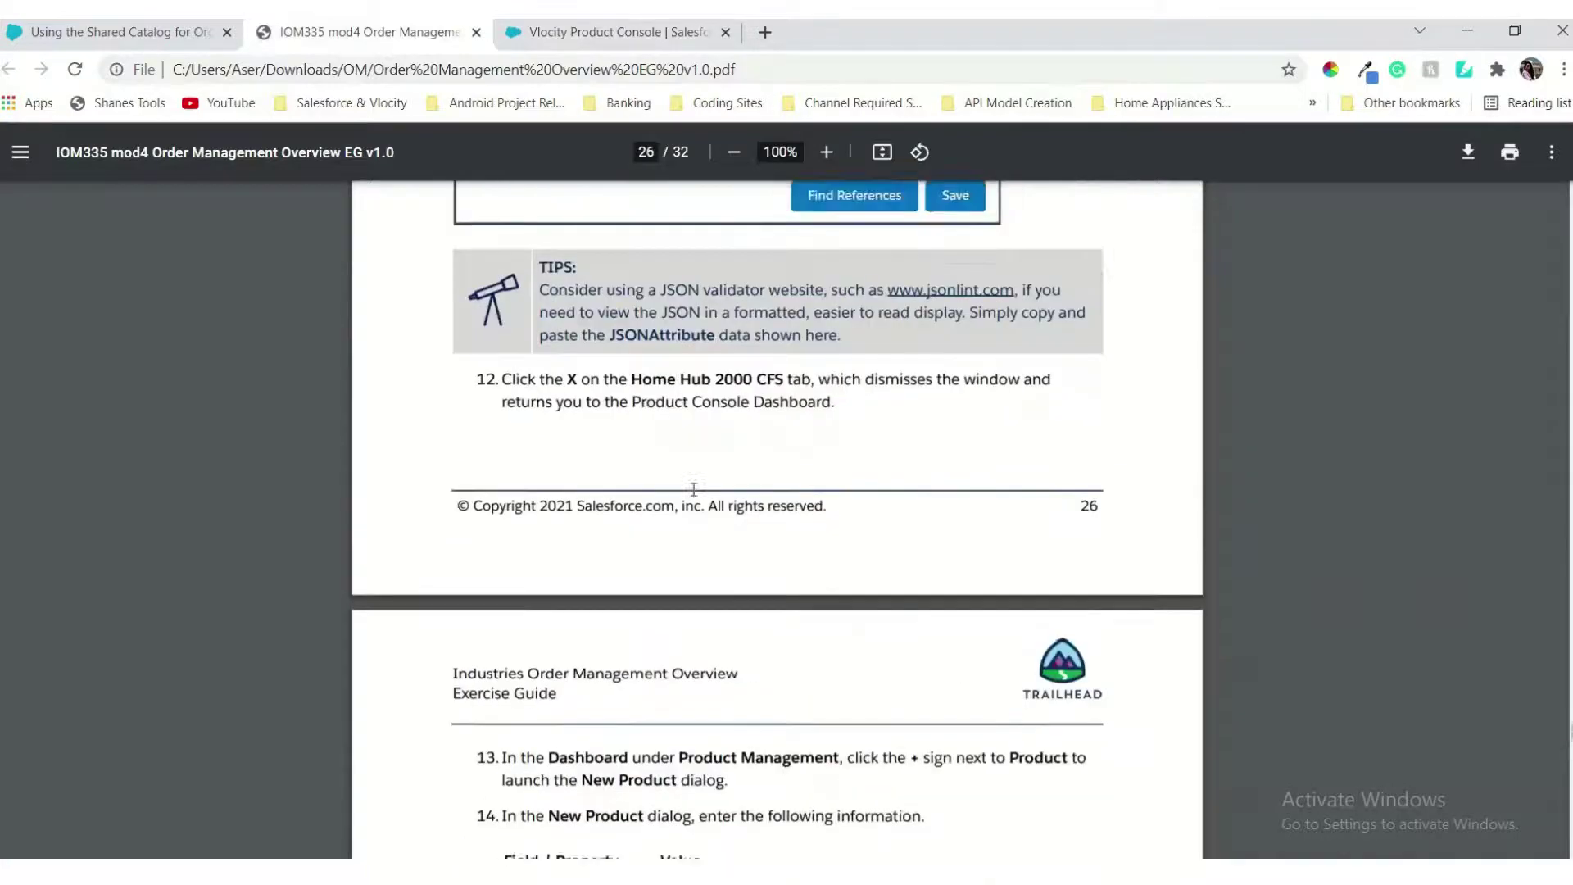
{"action": "scroll", "coordinate": [693, 489], "scroll_direction": "up", "scroll_amount": 3}
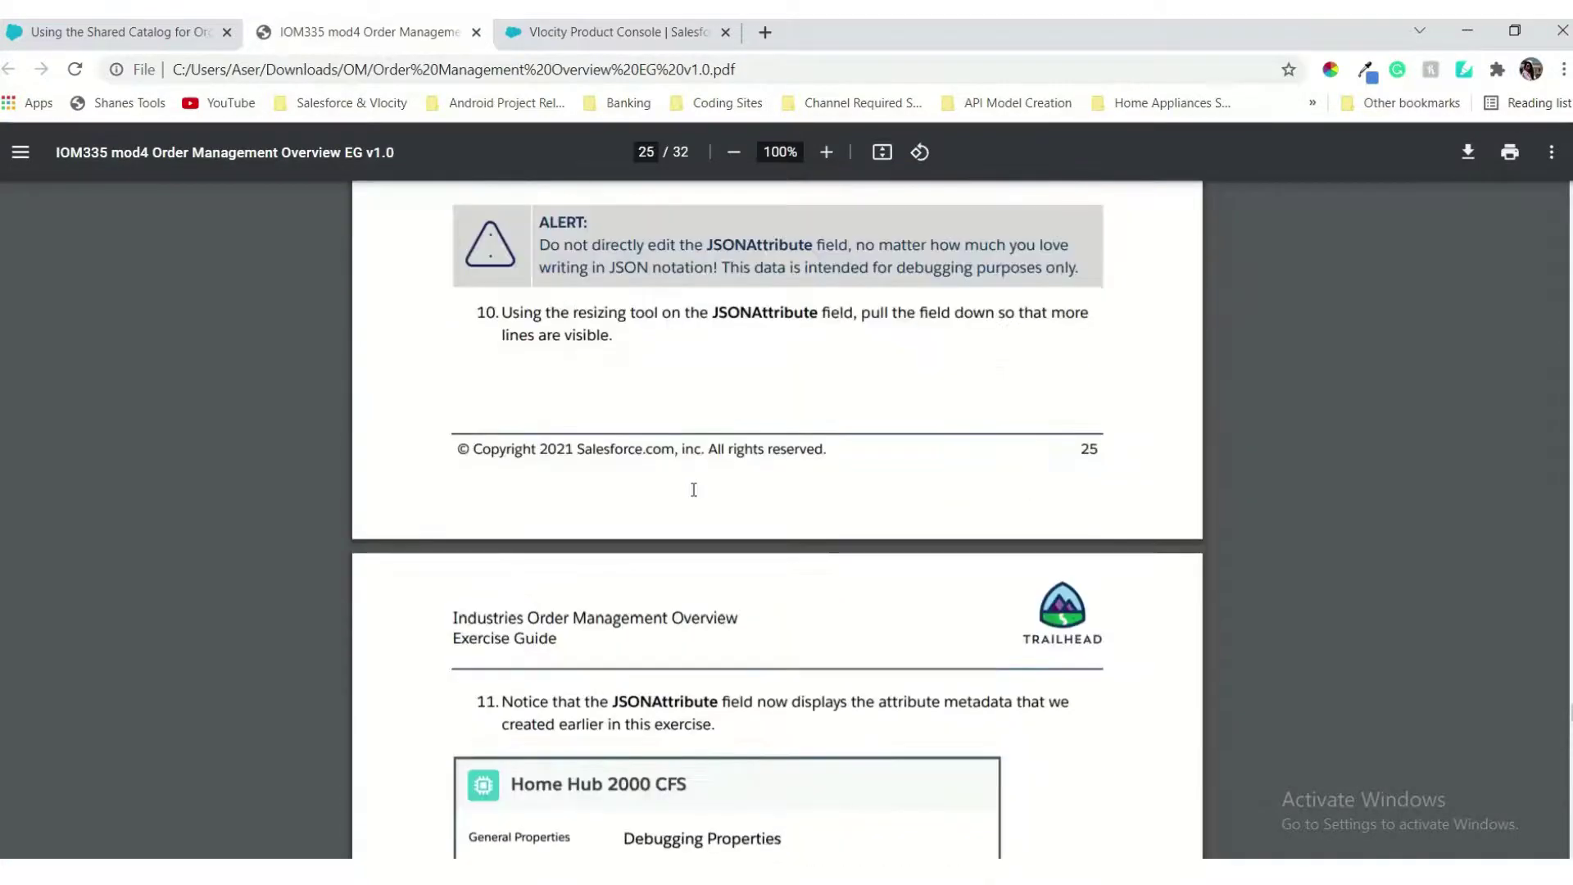
{"action": "scroll", "coordinate": [693, 490], "scroll_direction": "down", "scroll_amount": 18}
{"action": "scroll", "coordinate": [693, 489], "scroll_direction": "up", "scroll_amount": 20}
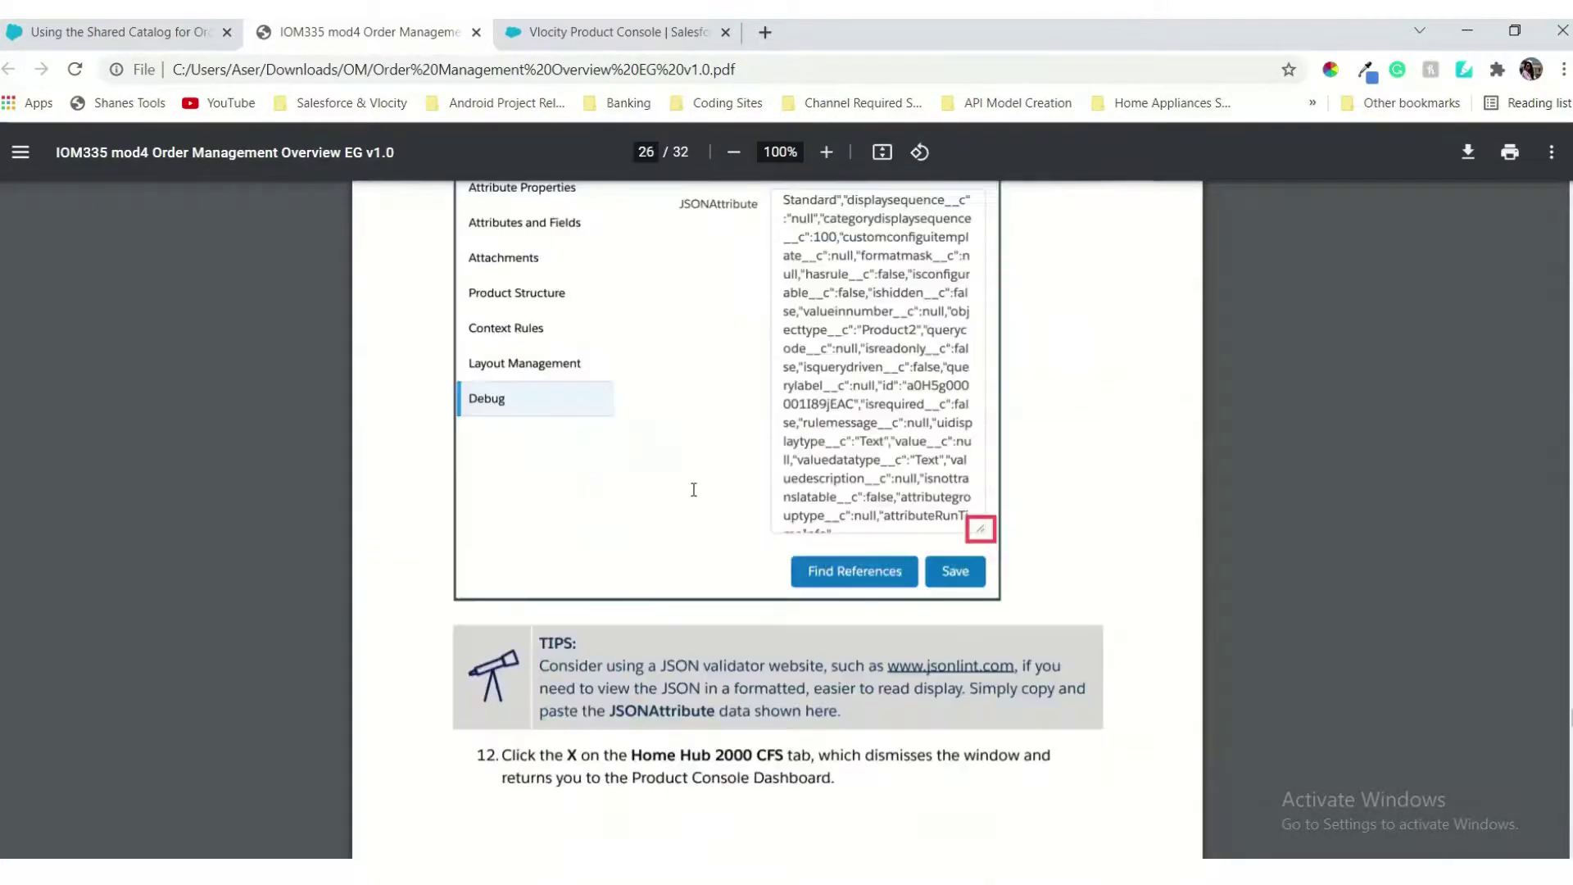
{"action": "scroll", "coordinate": [693, 489], "scroll_direction": "up", "scroll_amount": 4}
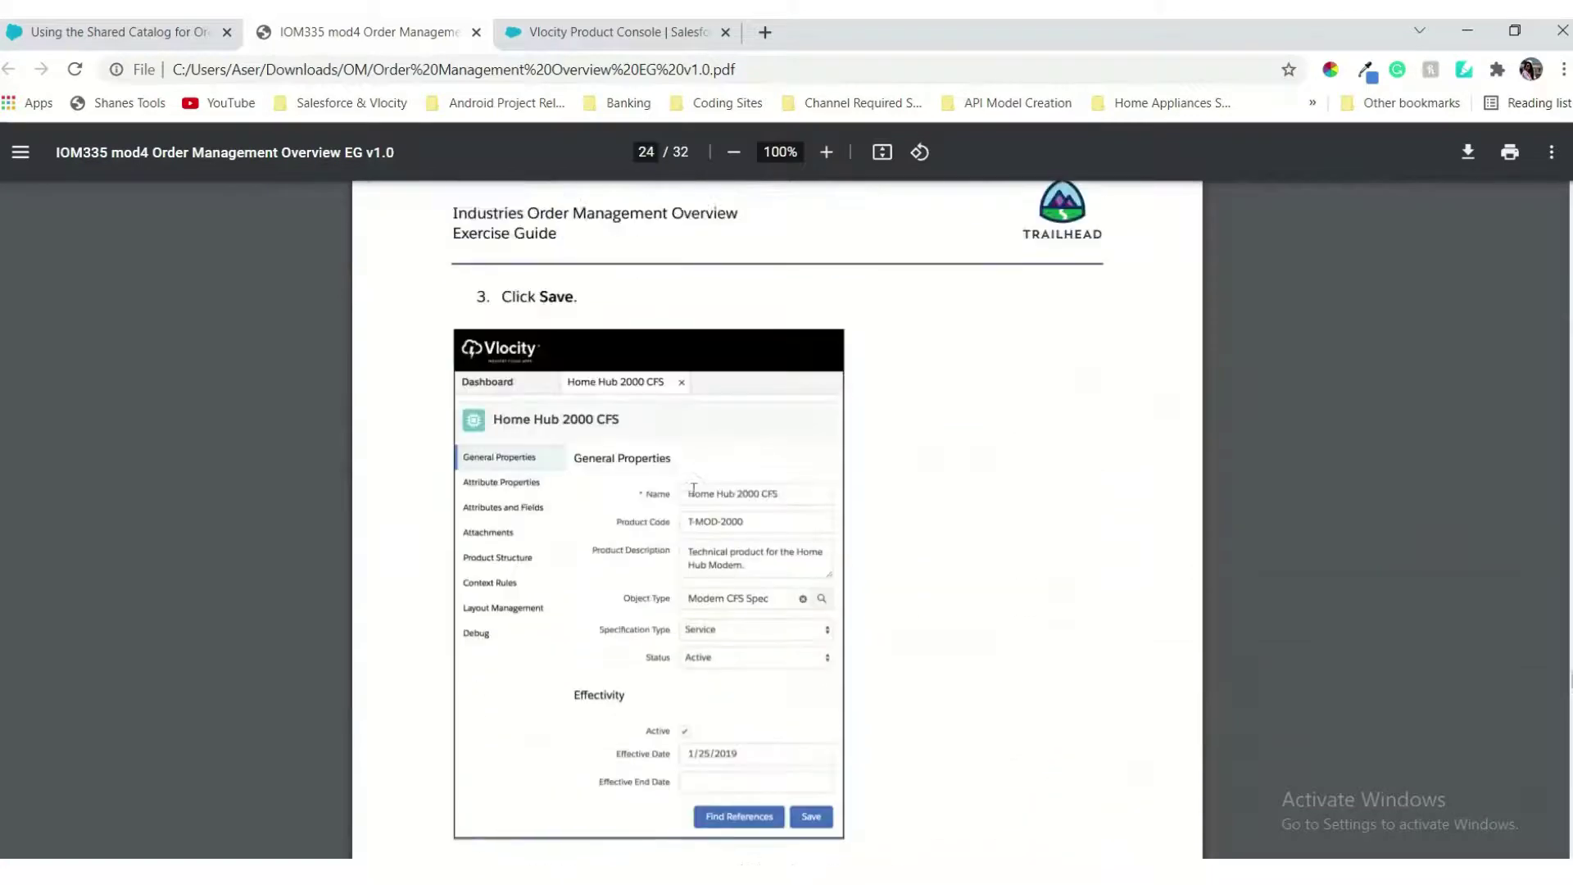
Step: Copy the description "Technical product for the Home Hub Modem." from the guide's step 14 into Home Hub 3000 CFS's product description
{"action": "scroll", "coordinate": [741, 587], "scroll_direction": "down", "scroll_amount": 20}
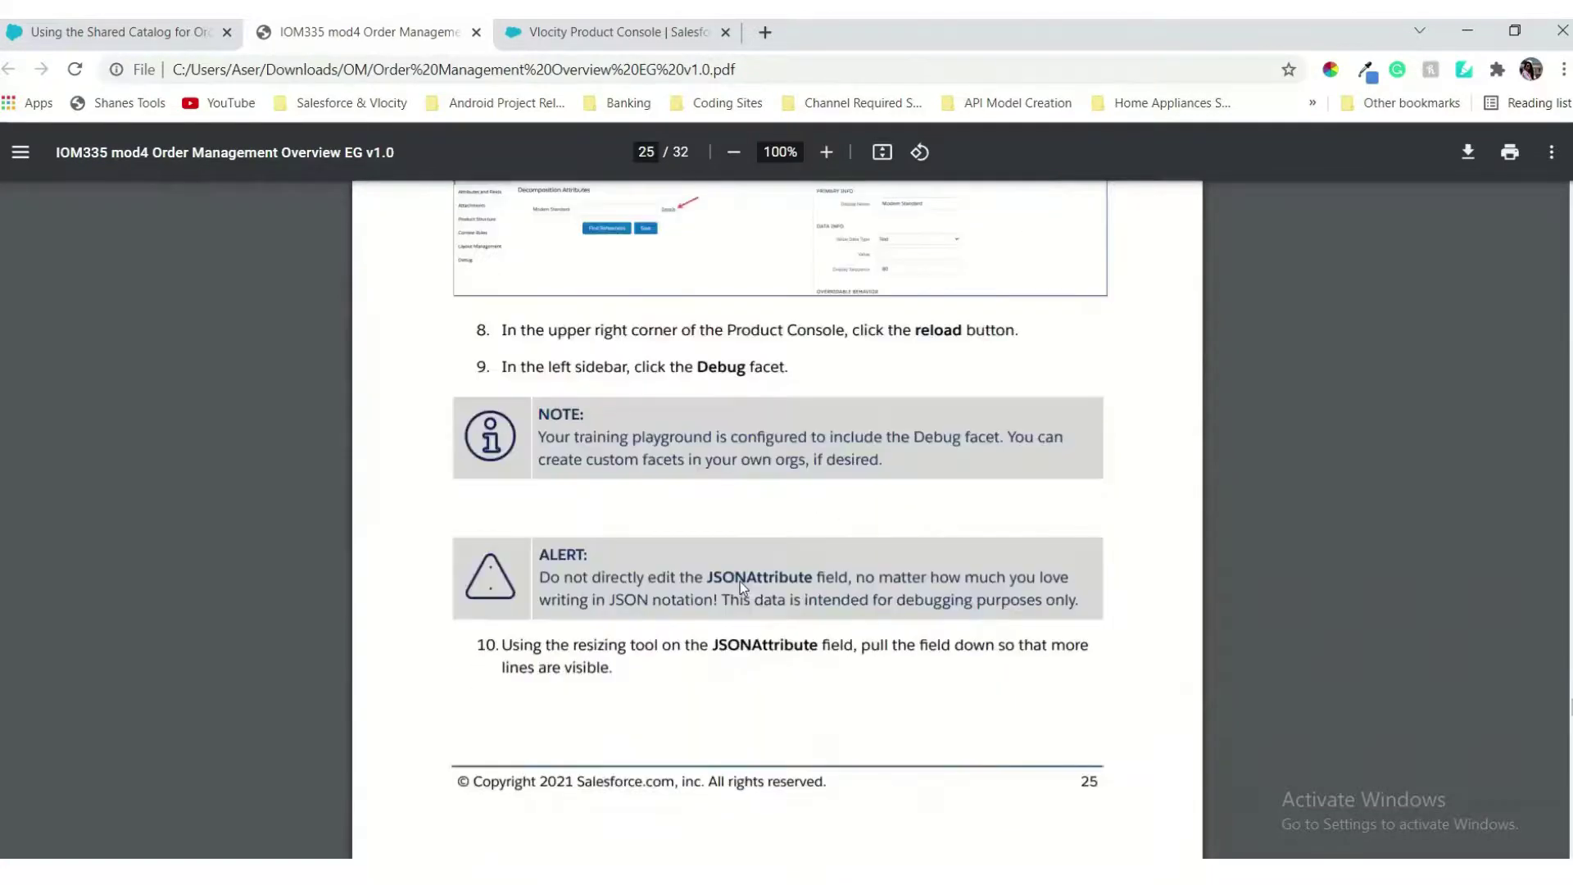
{"action": "scroll", "coordinate": [741, 587], "scroll_direction": "down", "scroll_amount": 9}
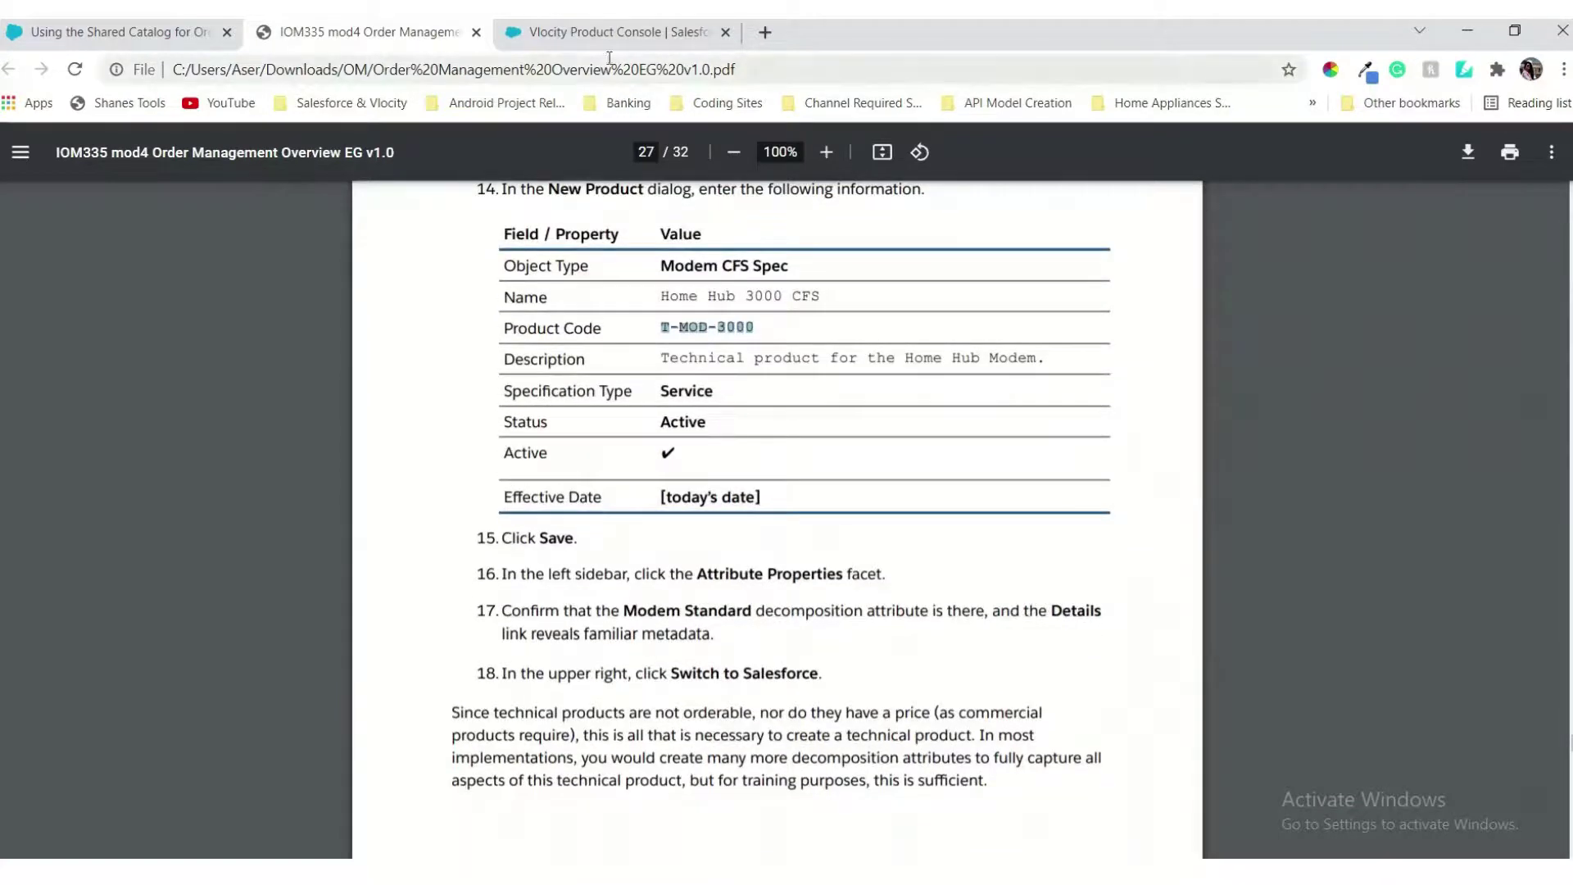
{"action": "left_click", "coordinate": [610, 32]}
{"action": "scroll", "coordinate": [431, 705], "scroll_direction": "down", "scroll_amount": 1}
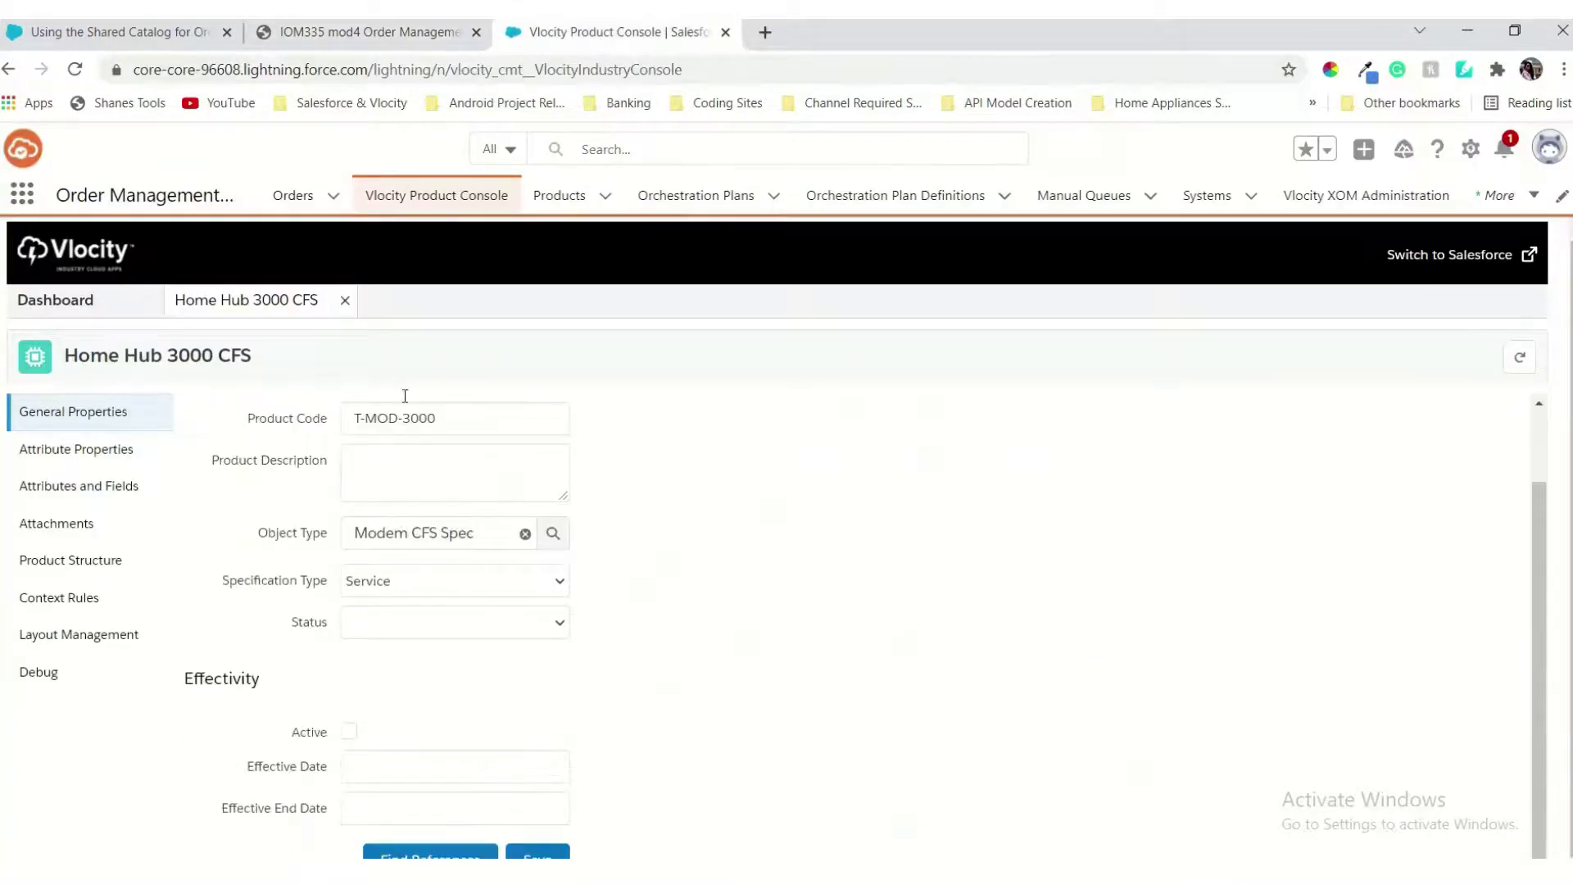
{"action": "left_click", "coordinate": [387, 36]}
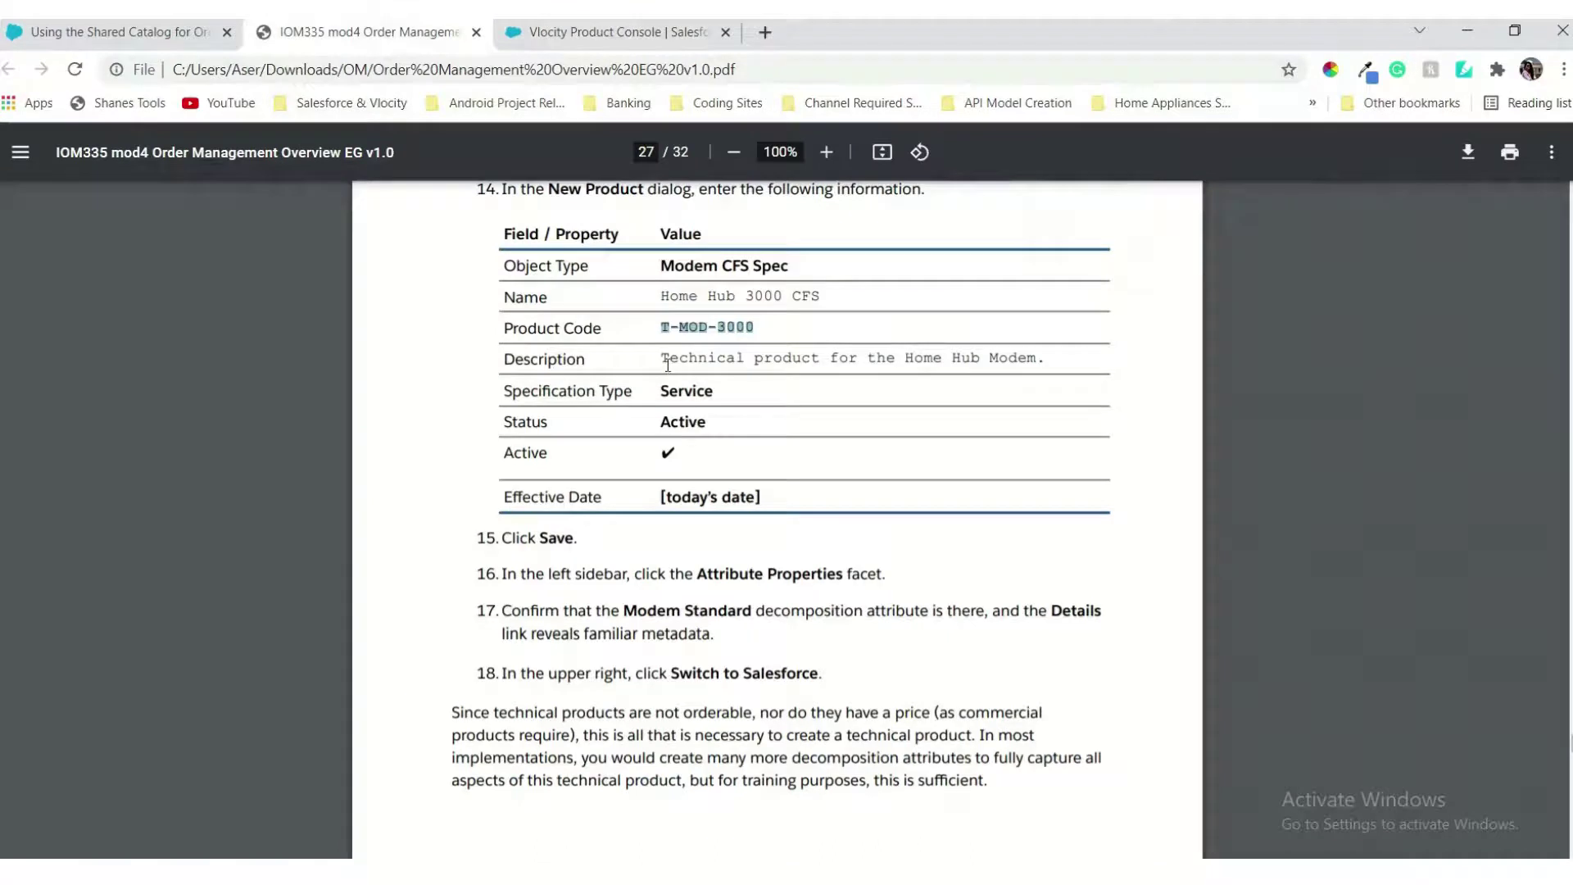
{"action": "left_click_drag", "start_coordinate": [664, 360], "coordinate": [1043, 361]}
{"action": "key", "text": "ctrl+c"}
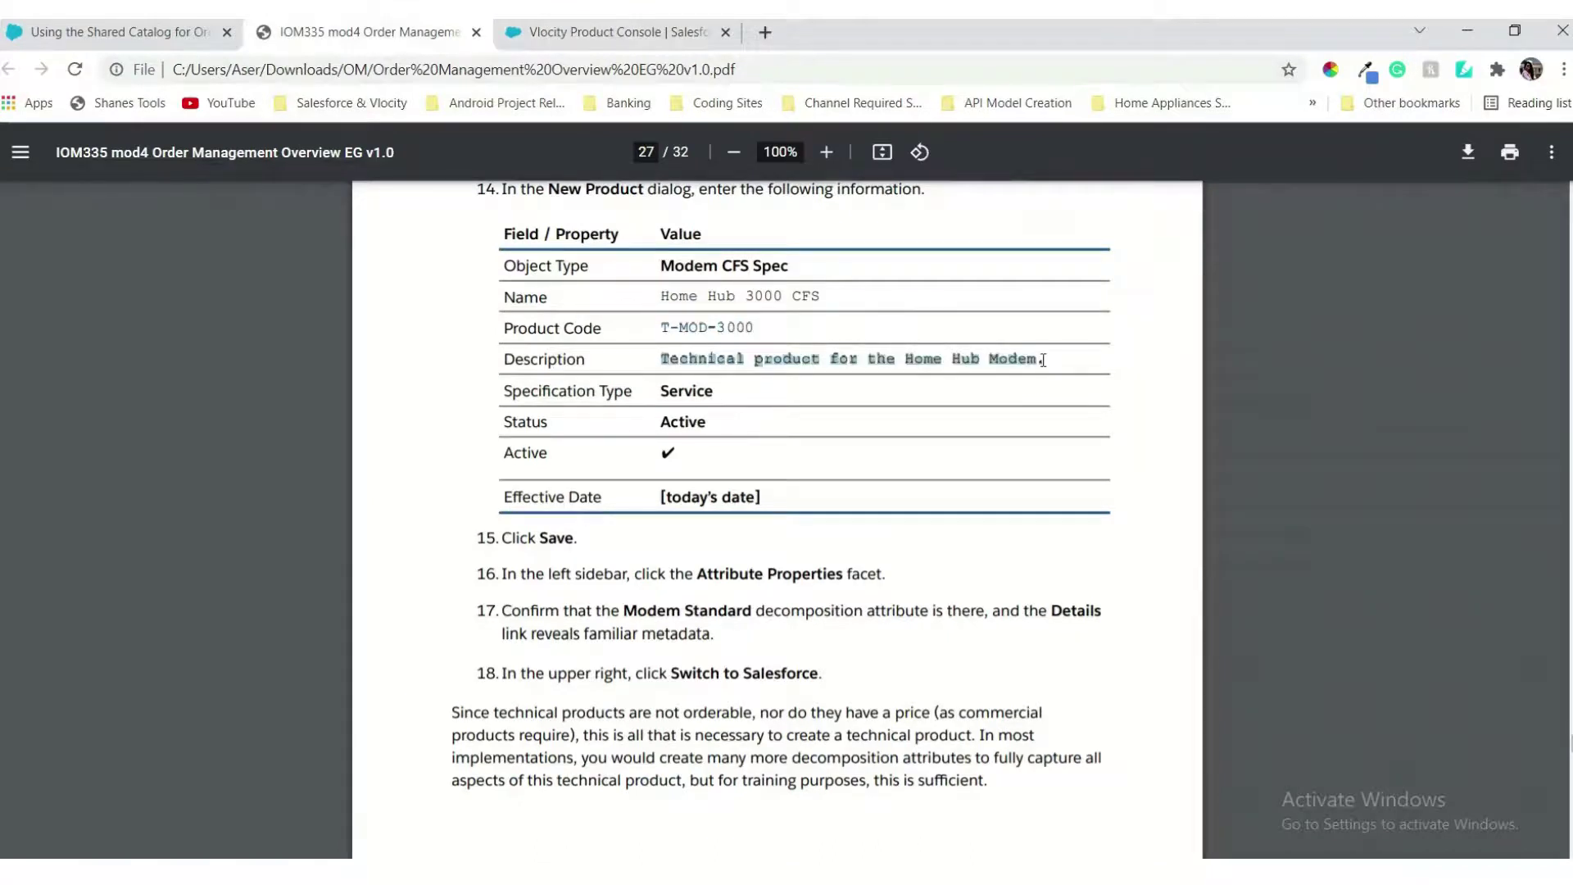
{"action": "left_click", "coordinate": [571, 32]}
{"action": "left_click", "coordinate": [462, 463]}
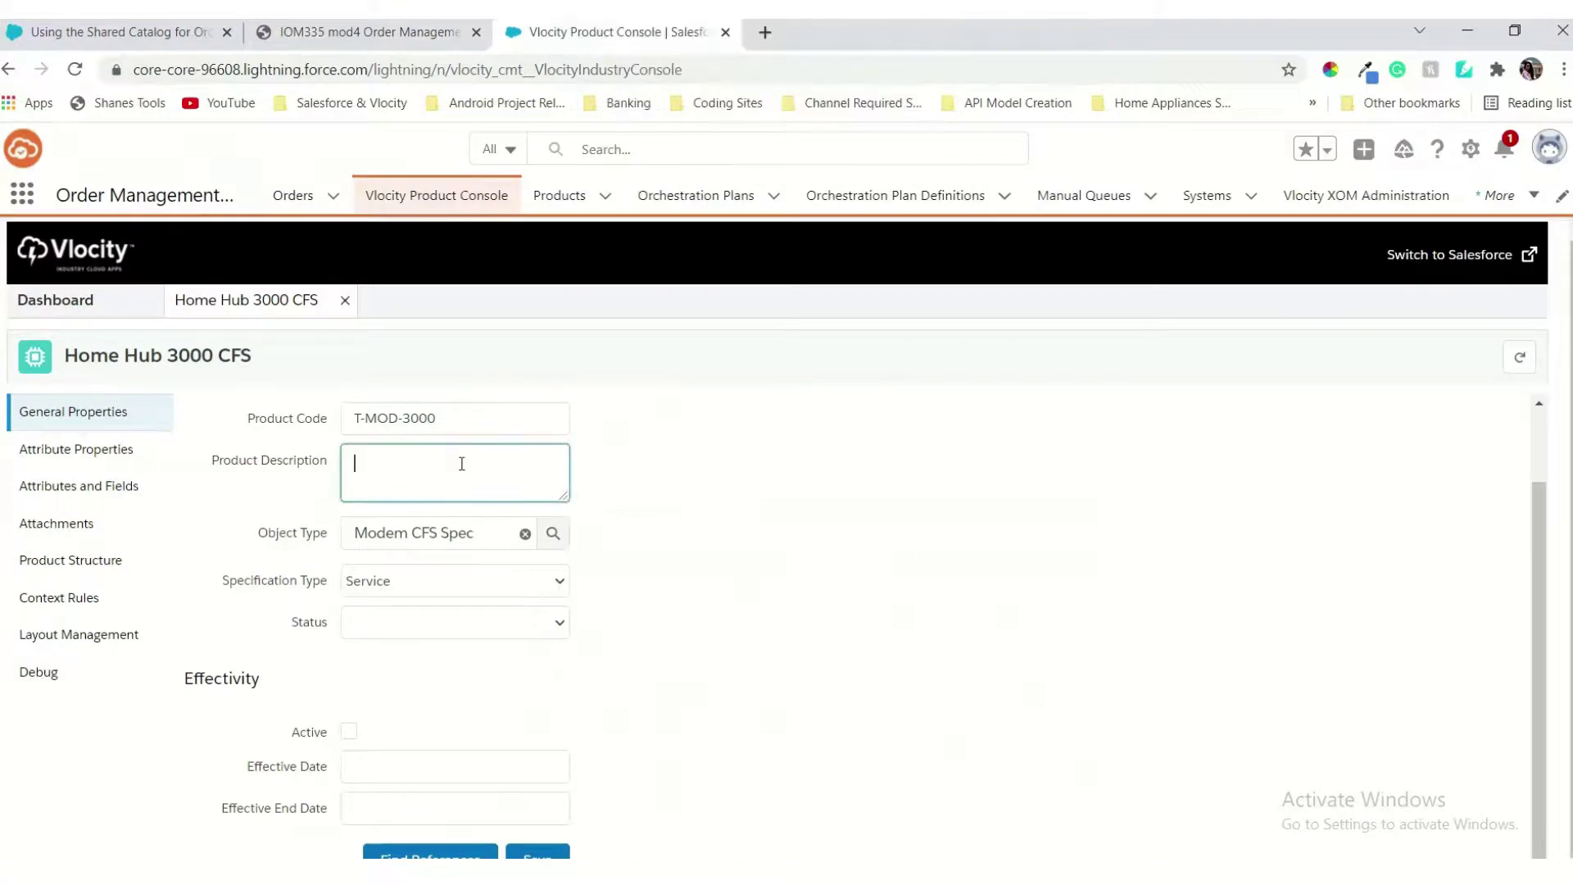
{"action": "key", "text": "ctrl+v"}
Step: Set Home Hub 3000 CFS's status to Active, mark it active with effective date 10/22/2021, and save the product
{"action": "left_click", "coordinate": [331, 36]}
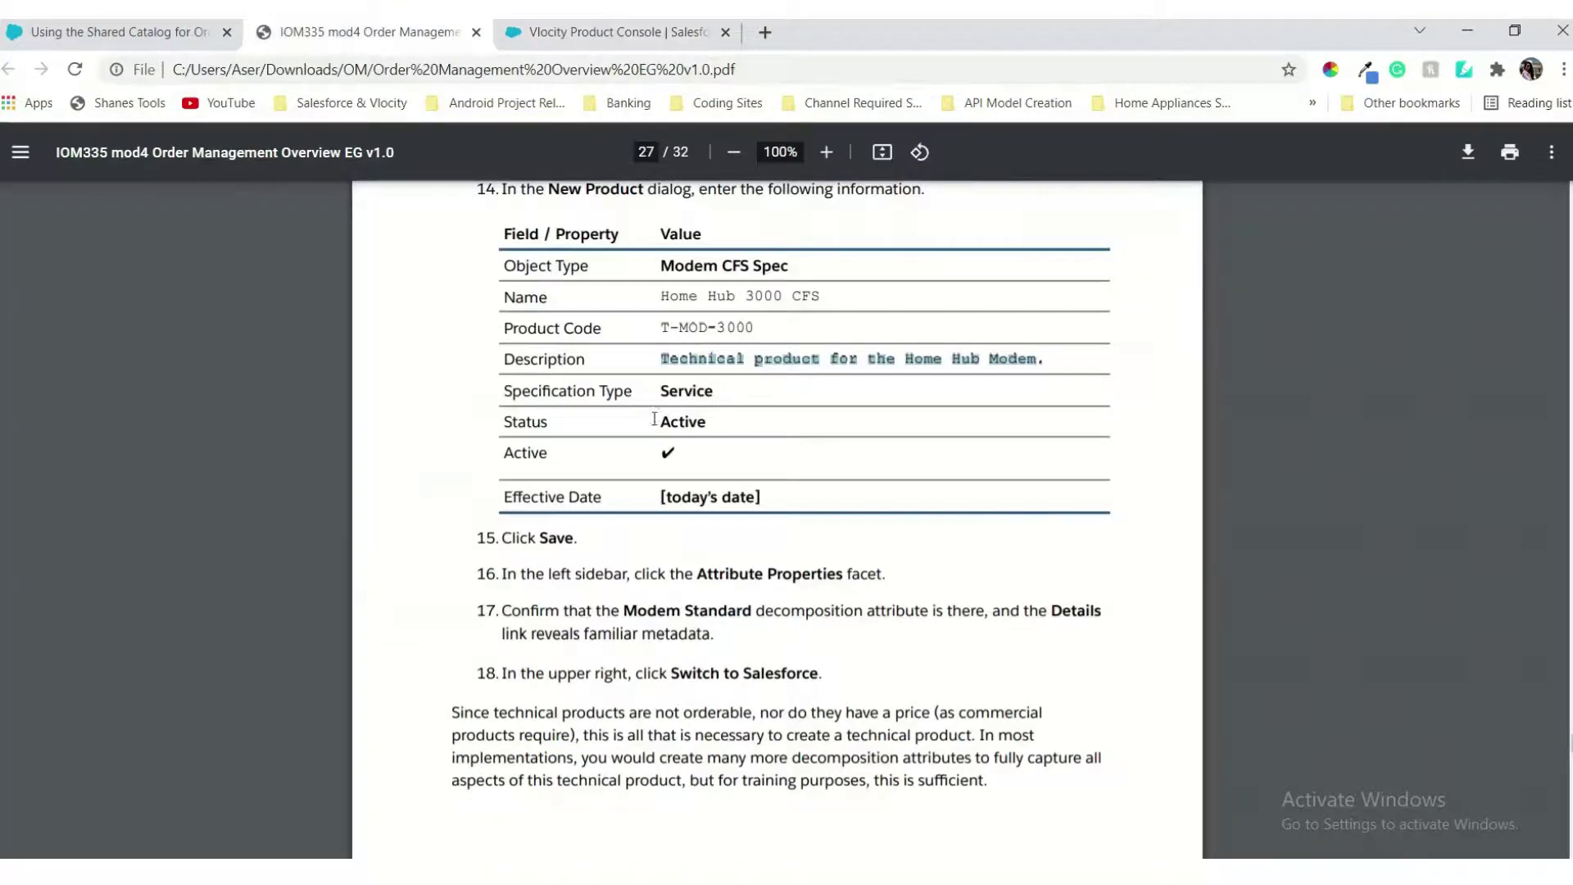
{"action": "left_click", "coordinate": [579, 42]}
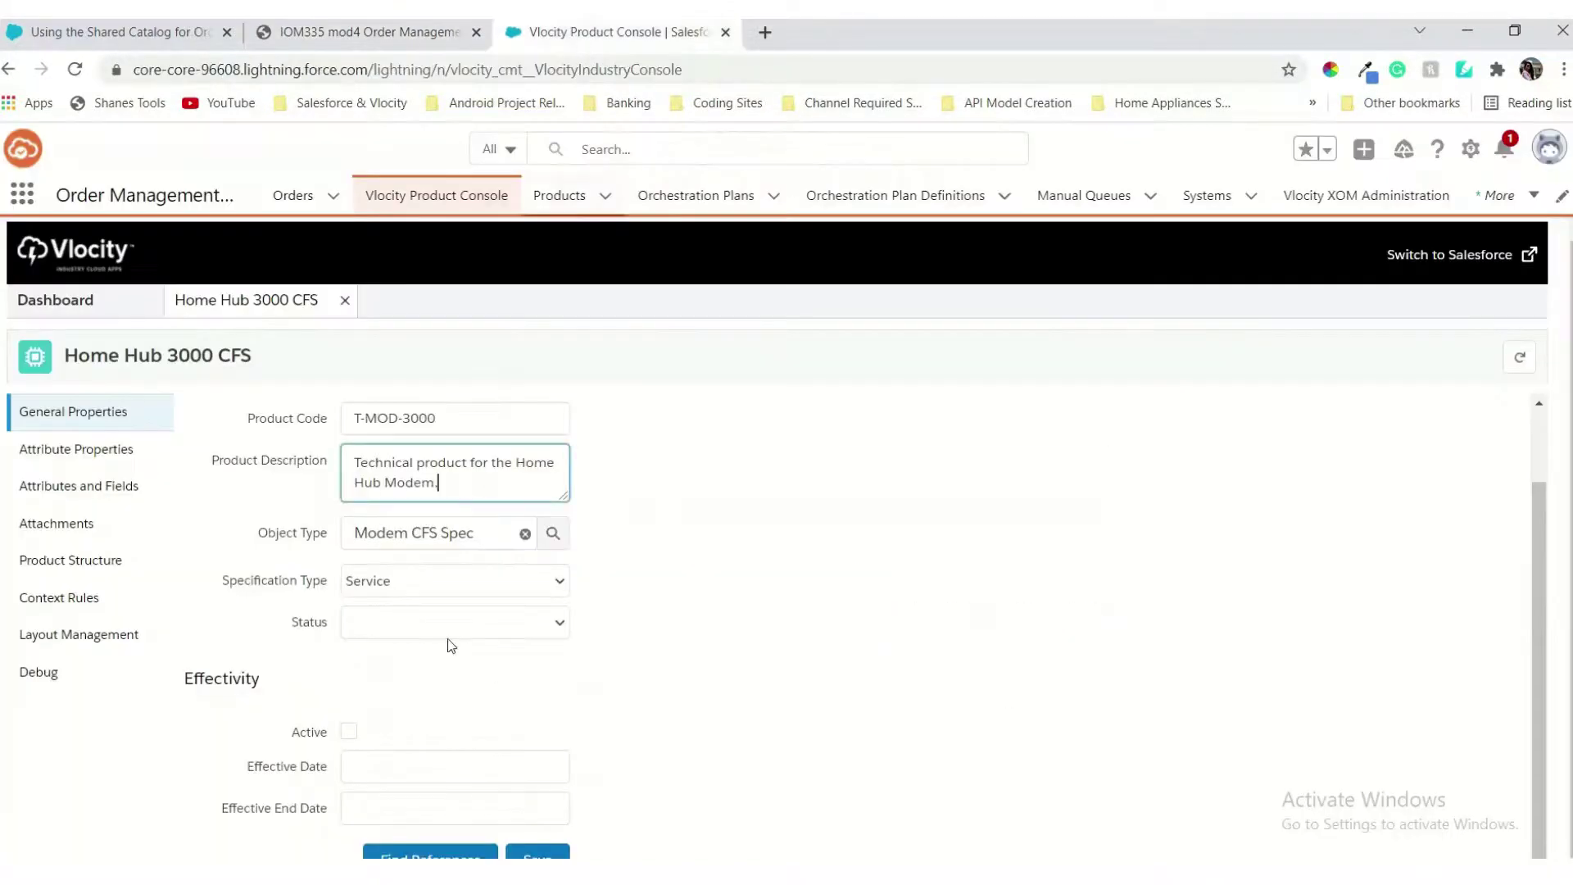
{"action": "left_click", "coordinate": [404, 627]}
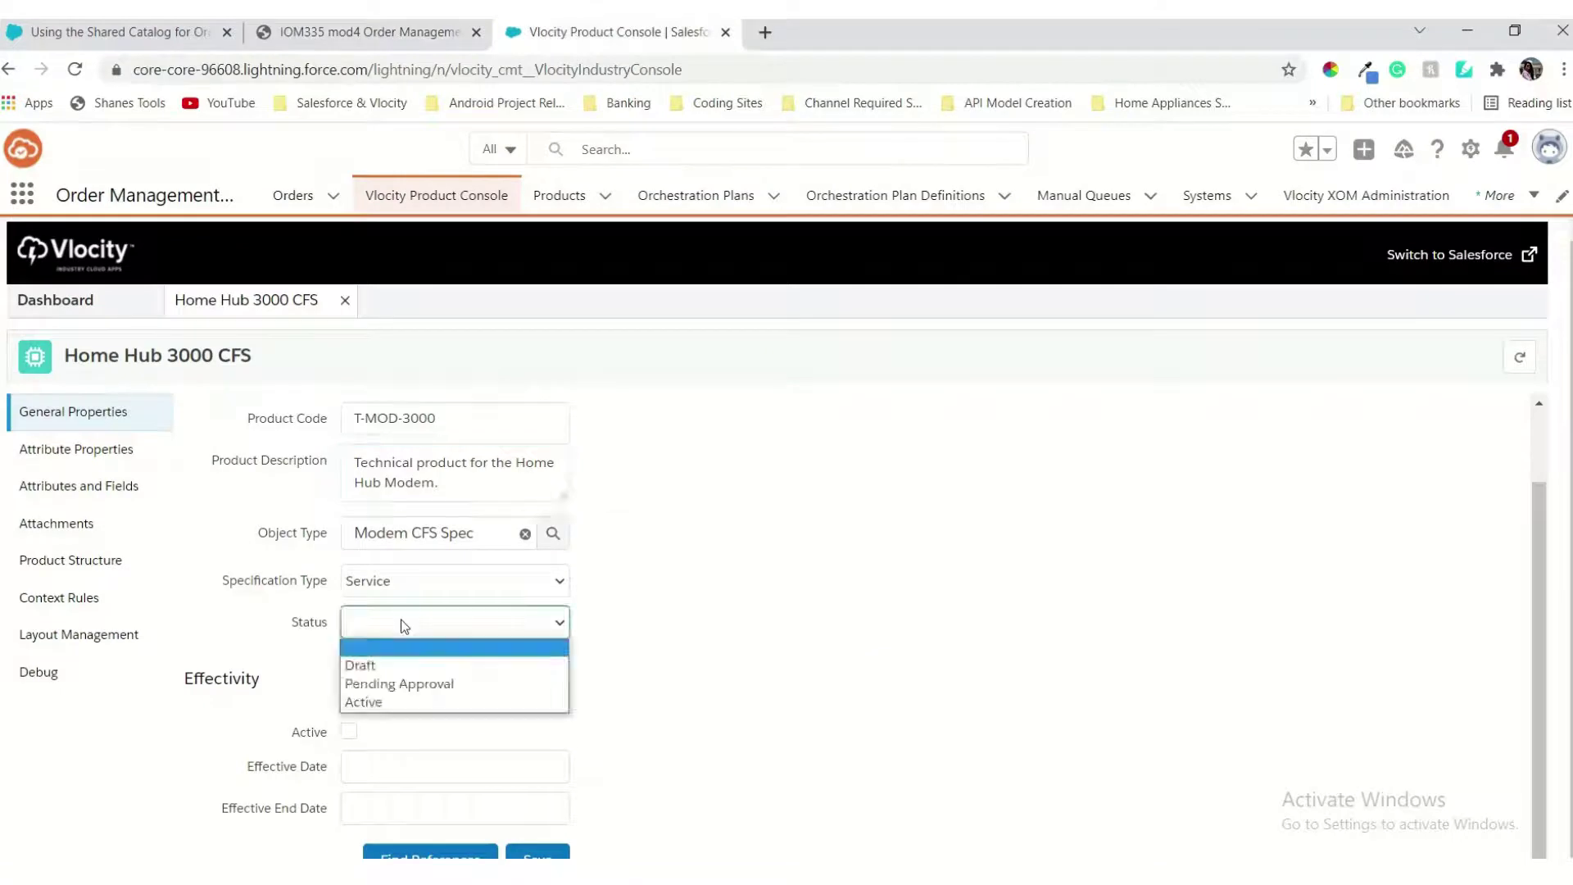
{"action": "left_click", "coordinate": [381, 704]}
{"action": "left_click", "coordinate": [350, 731]}
{"action": "left_click", "coordinate": [361, 765]}
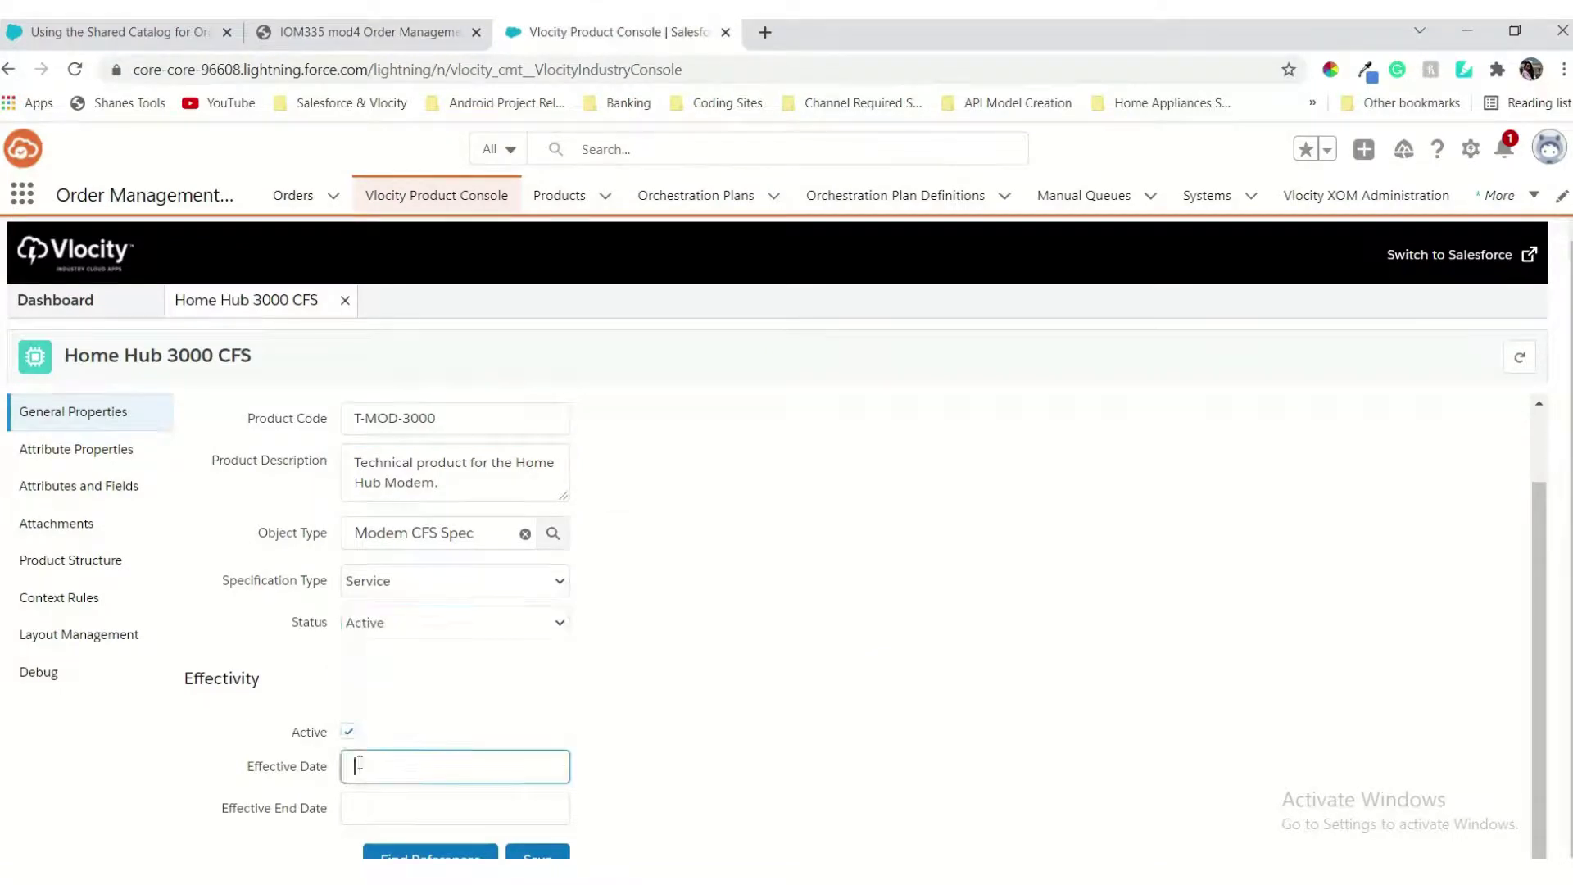
{"action": "left_click", "coordinate": [491, 854]}
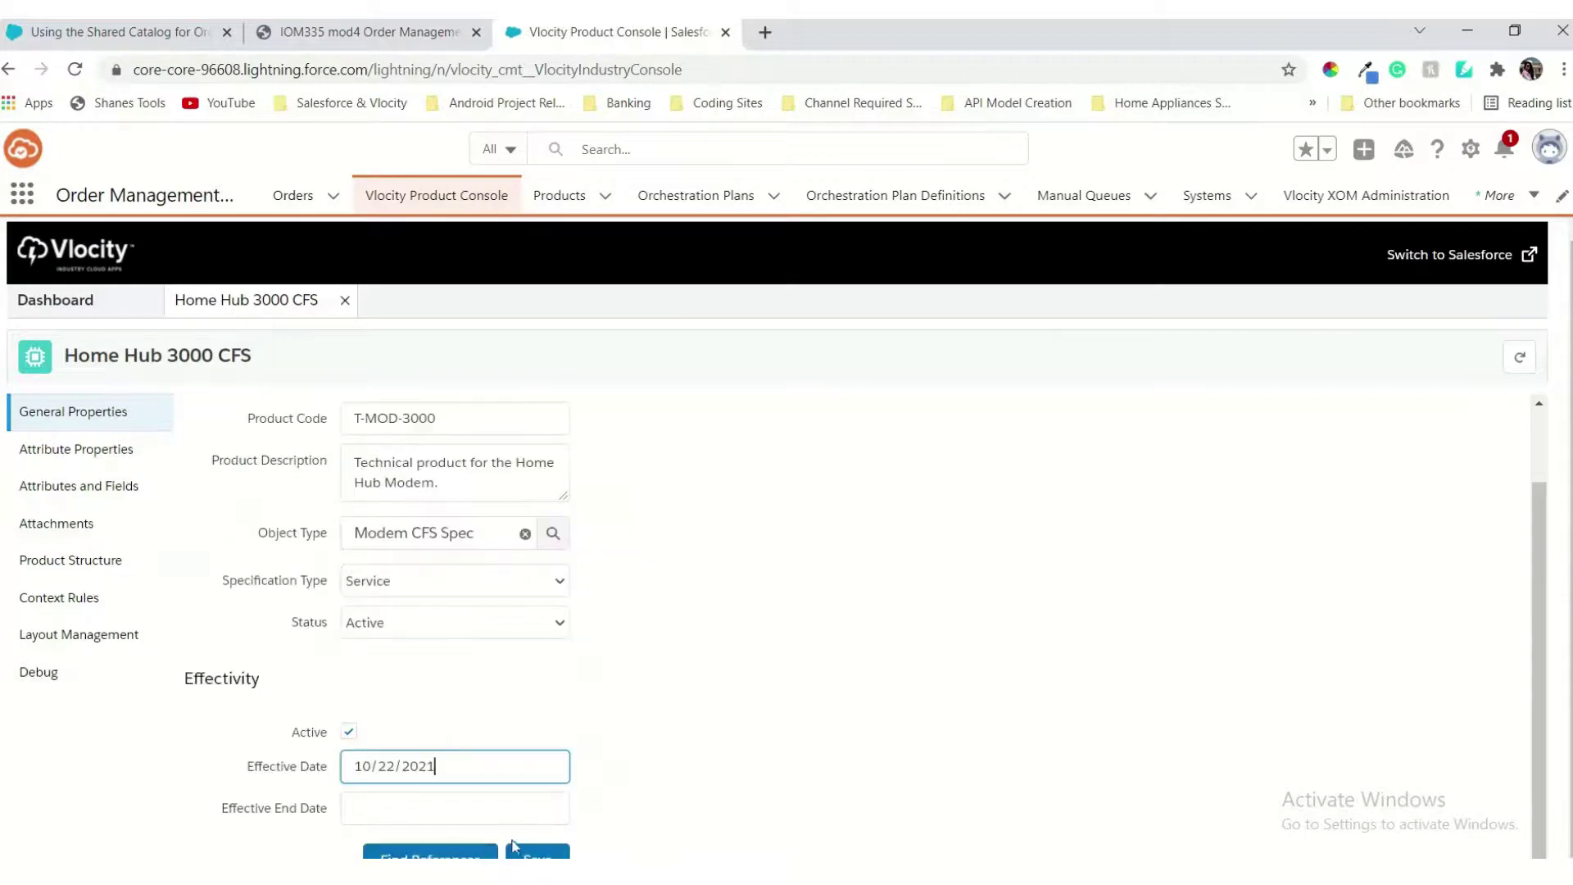
Step: Read the guide's steps 15 to 18 and open the Attribute Properties of Home Hub 3000 CFS
{"action": "left_click", "coordinate": [369, 32]}
{"action": "scroll", "coordinate": [799, 484], "scroll_direction": "down", "scroll_amount": 1}
{"action": "scroll", "coordinate": [799, 483], "scroll_direction": "down", "scroll_amount": 3}
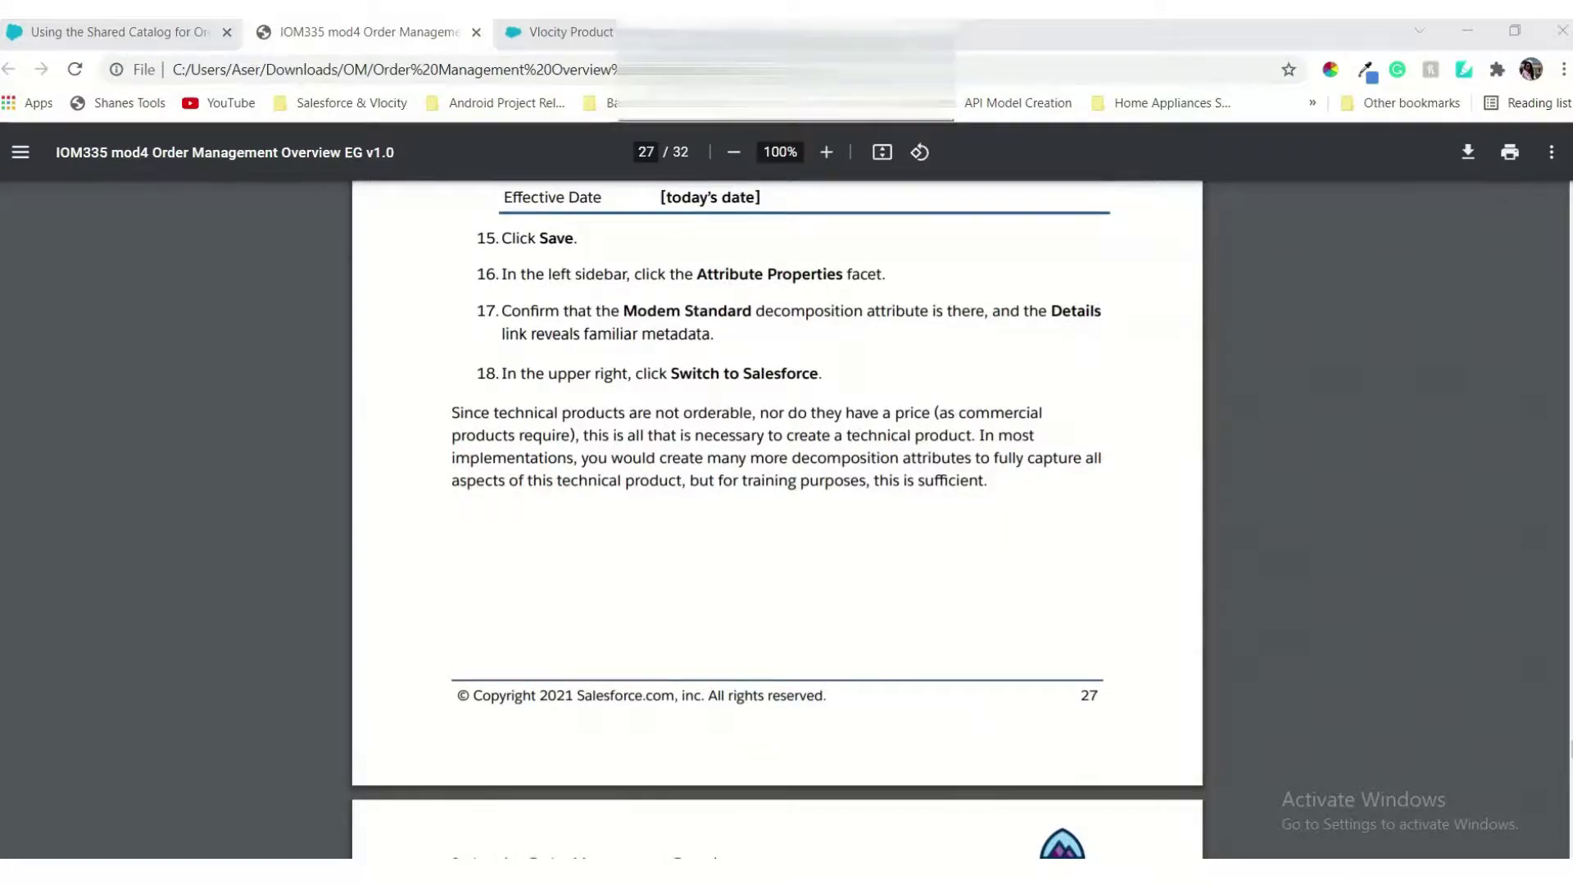
{"action": "left_click", "coordinate": [589, 32]}
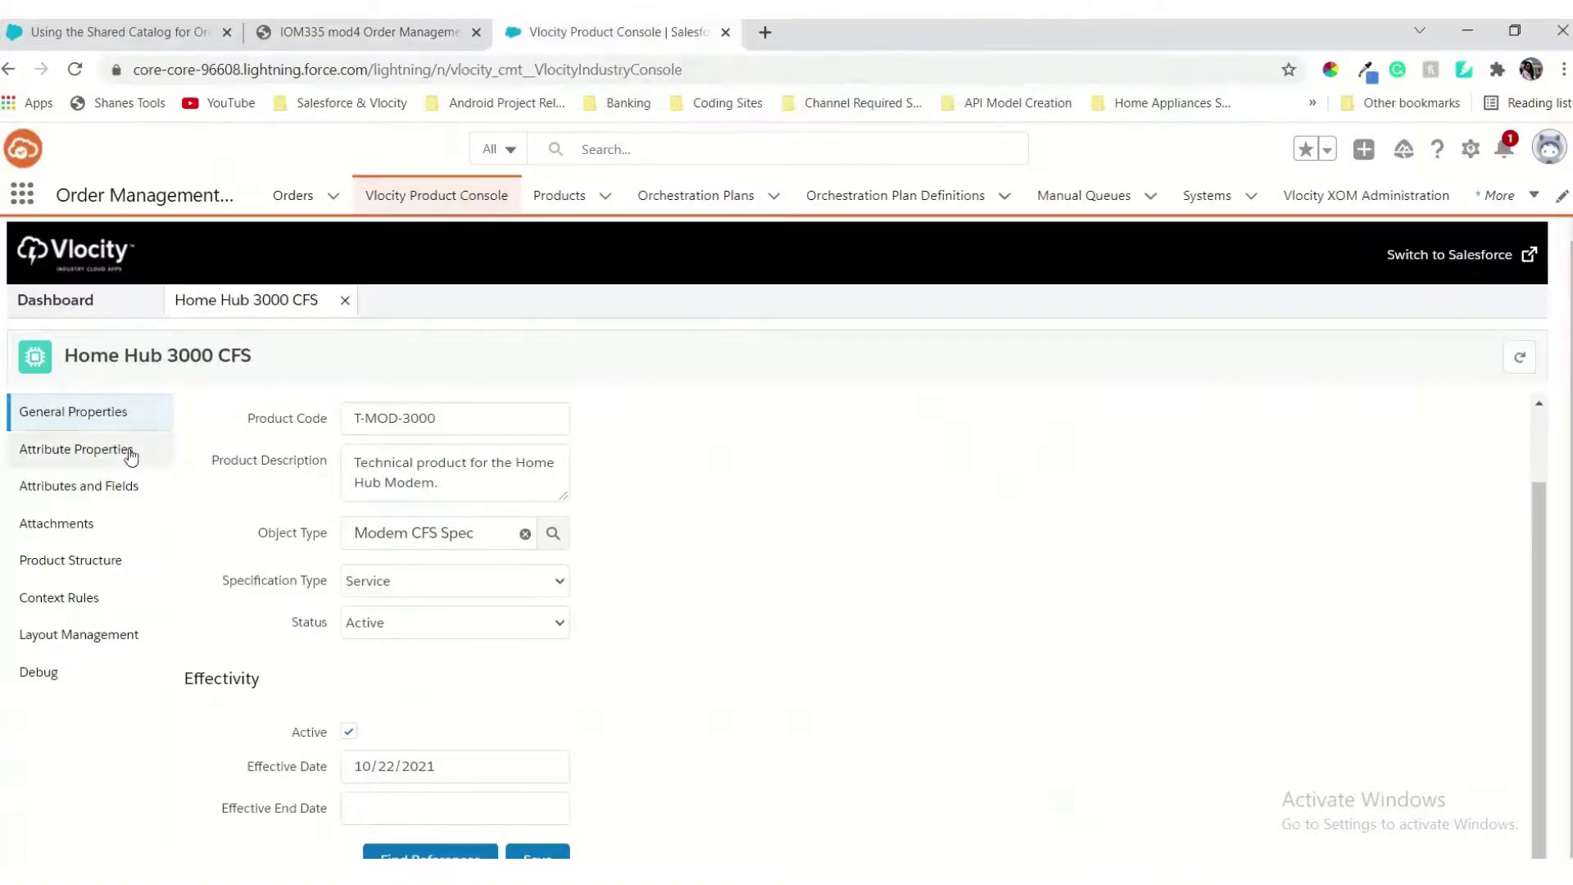
{"action": "left_click", "coordinate": [131, 456]}
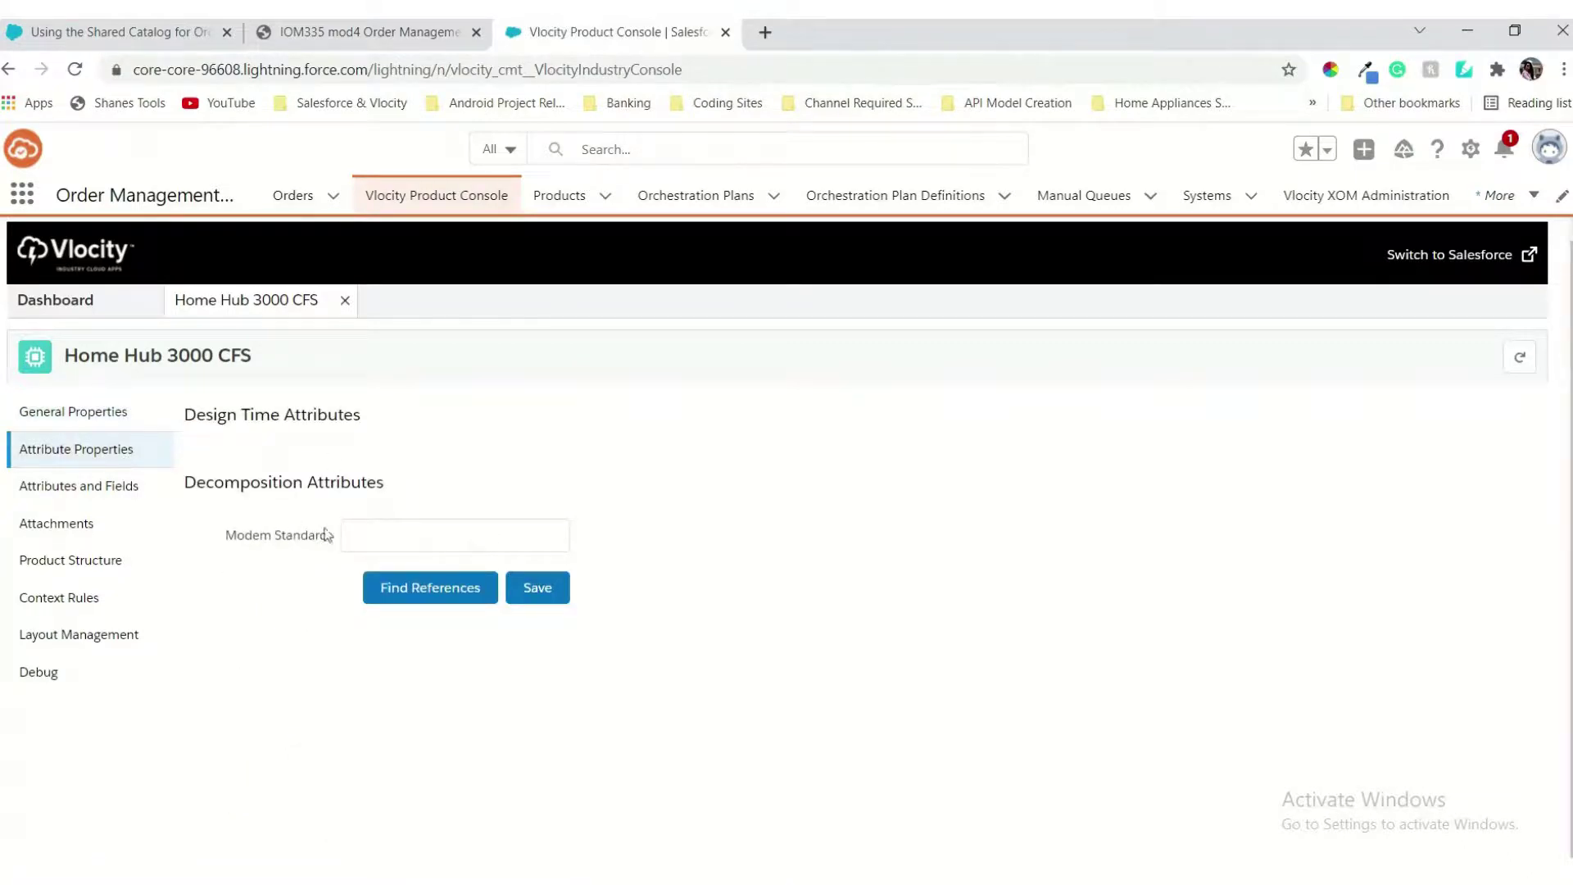
Step: Review the attribute metadata of the Modem Standard decomposition attribute as the guide's step 17 asks, and save it
{"action": "left_click", "coordinate": [350, 24]}
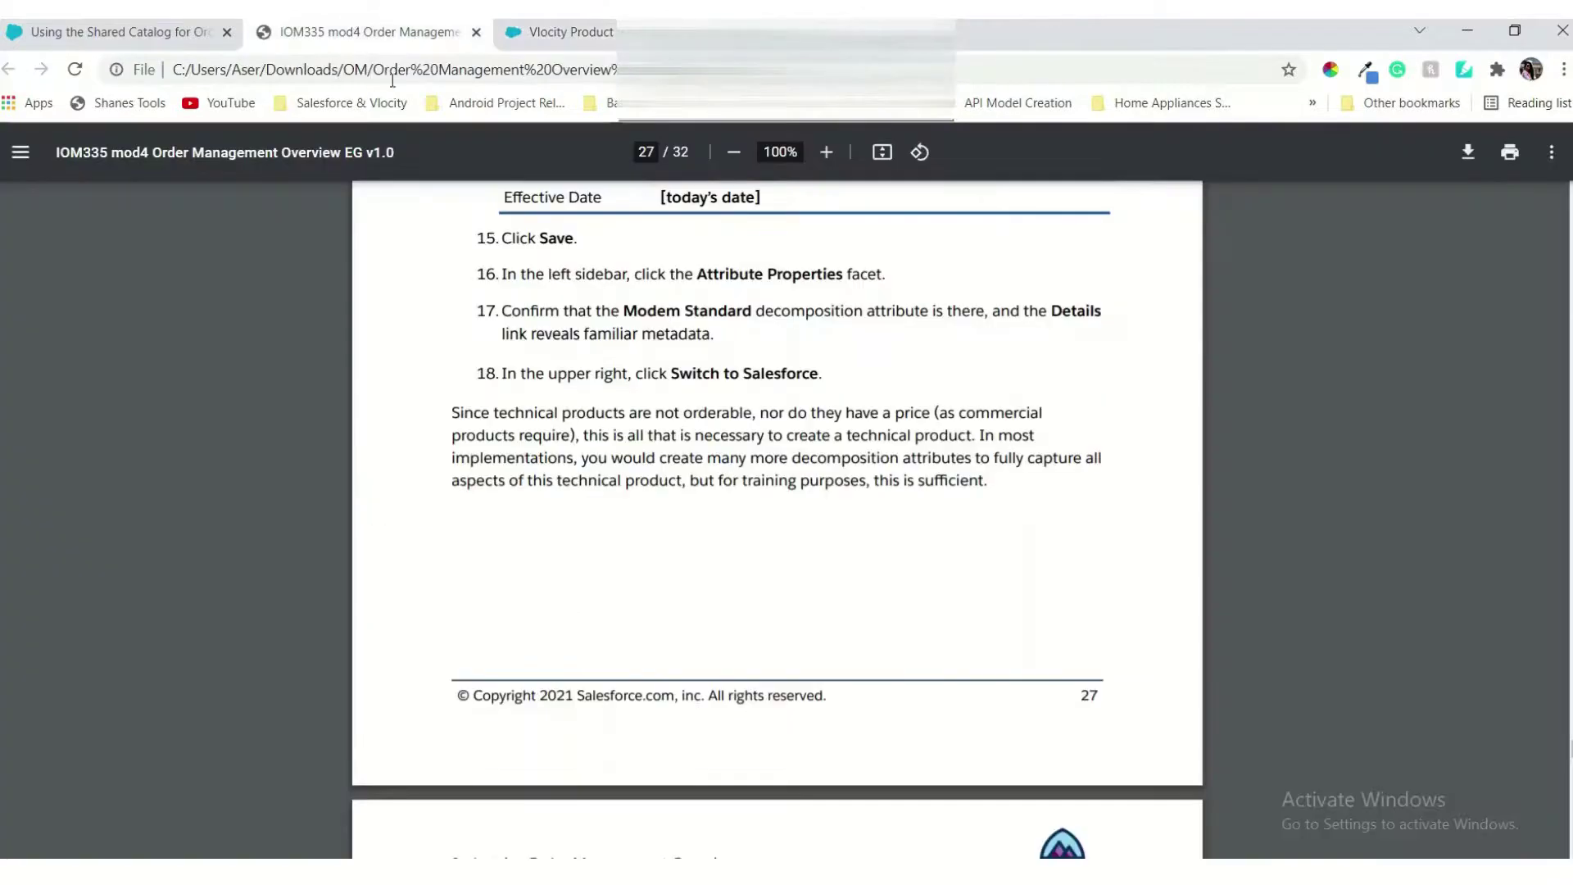
{"action": "scroll", "coordinate": [697, 501], "scroll_direction": "down", "scroll_amount": 1}
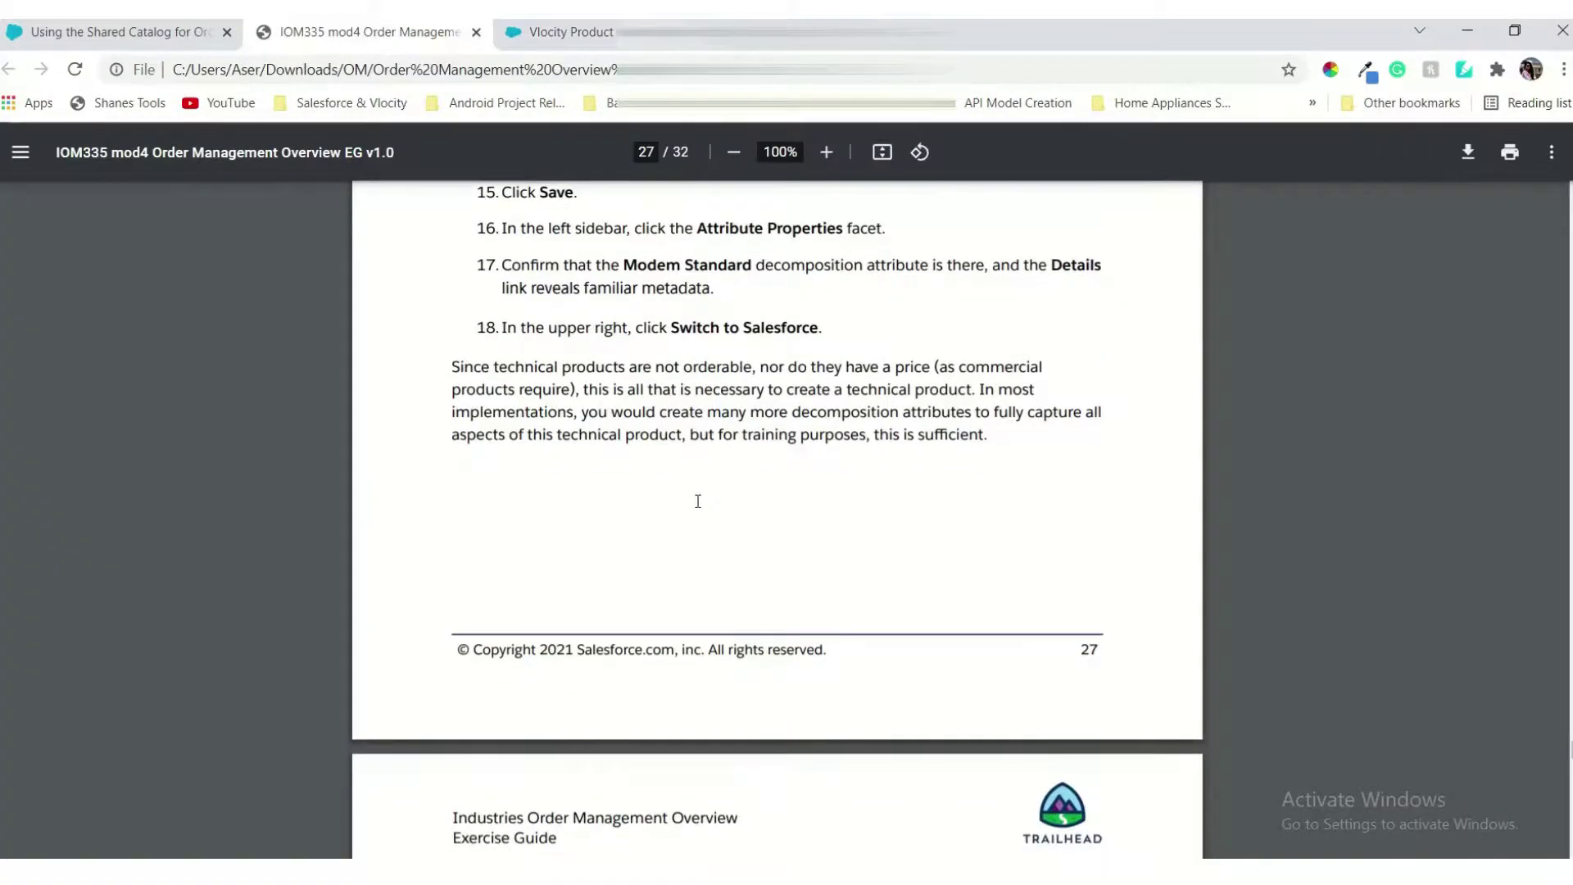
{"action": "left_click", "coordinate": [586, 37]}
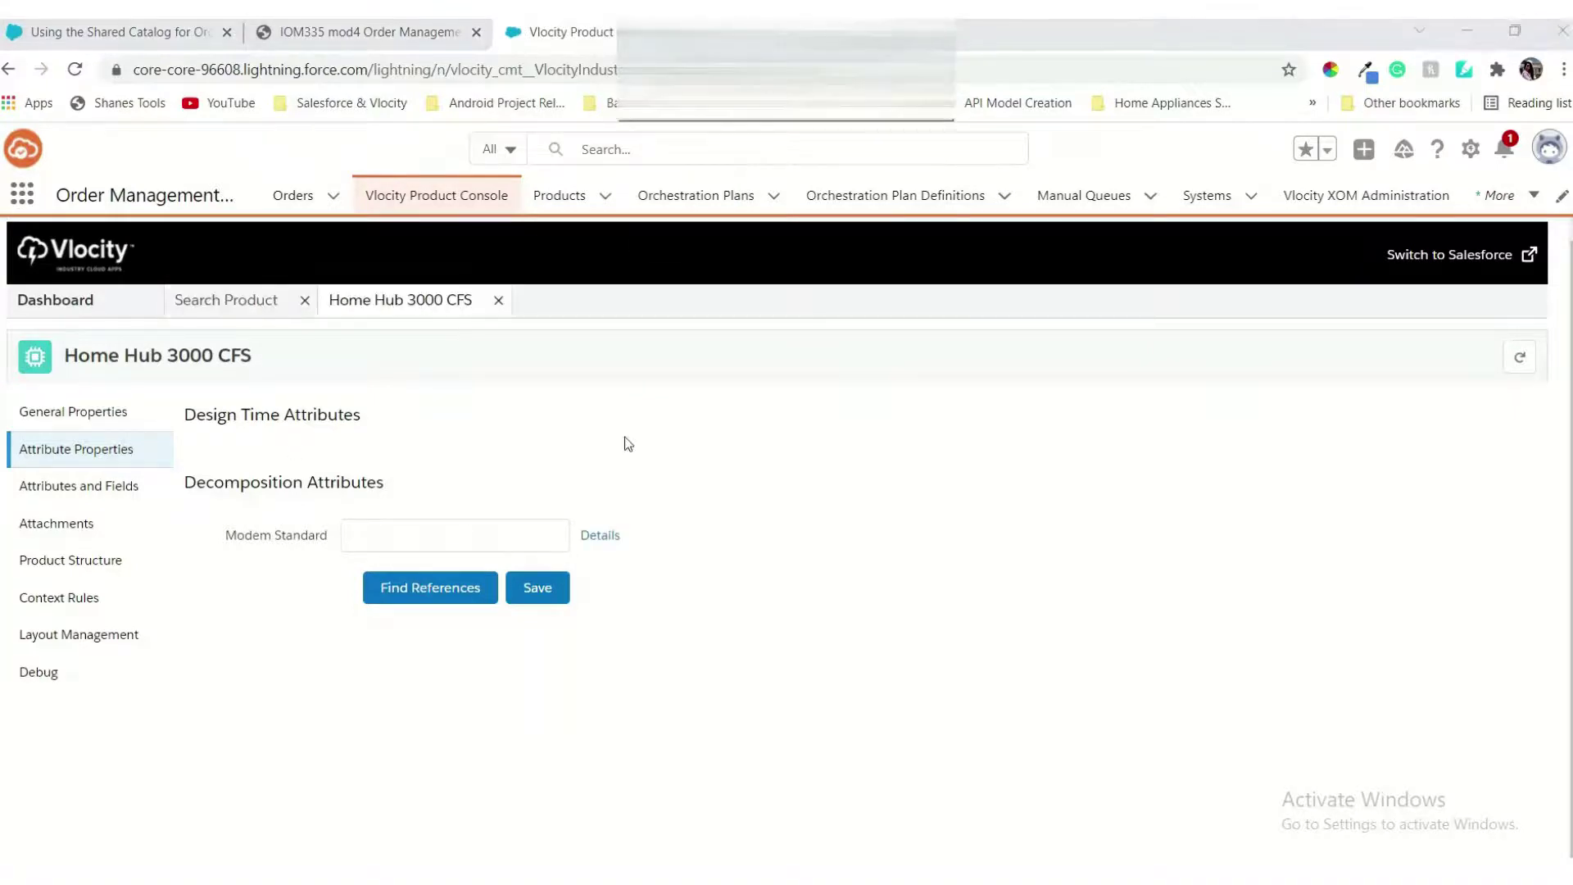
{"action": "left_click", "coordinate": [604, 536]}
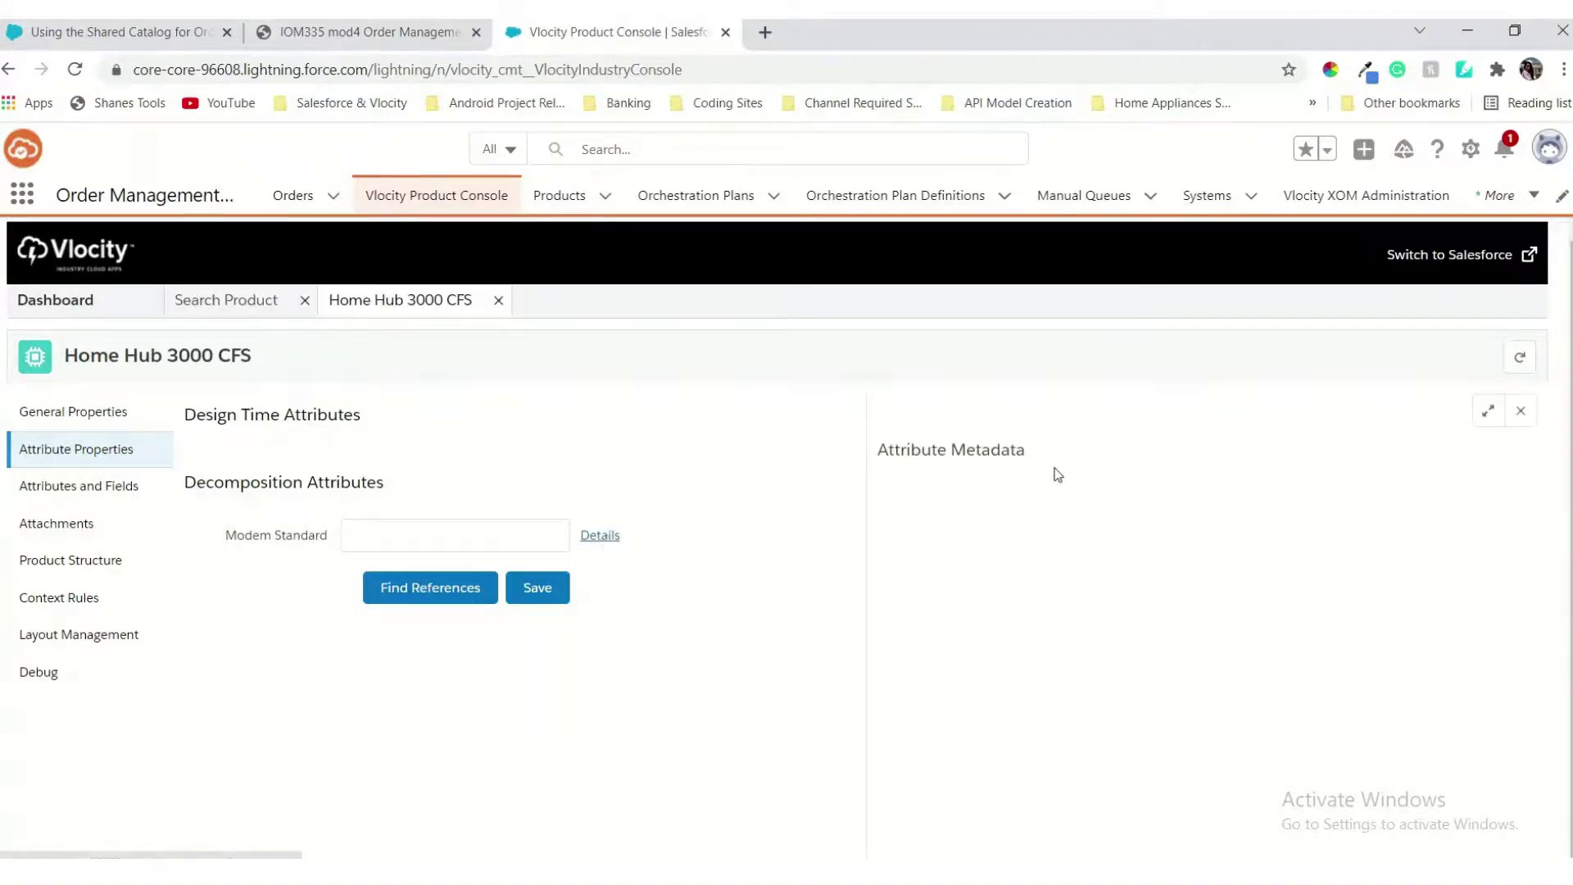
{"action": "scroll", "coordinate": [1198, 538], "scroll_direction": "down", "scroll_amount": 5}
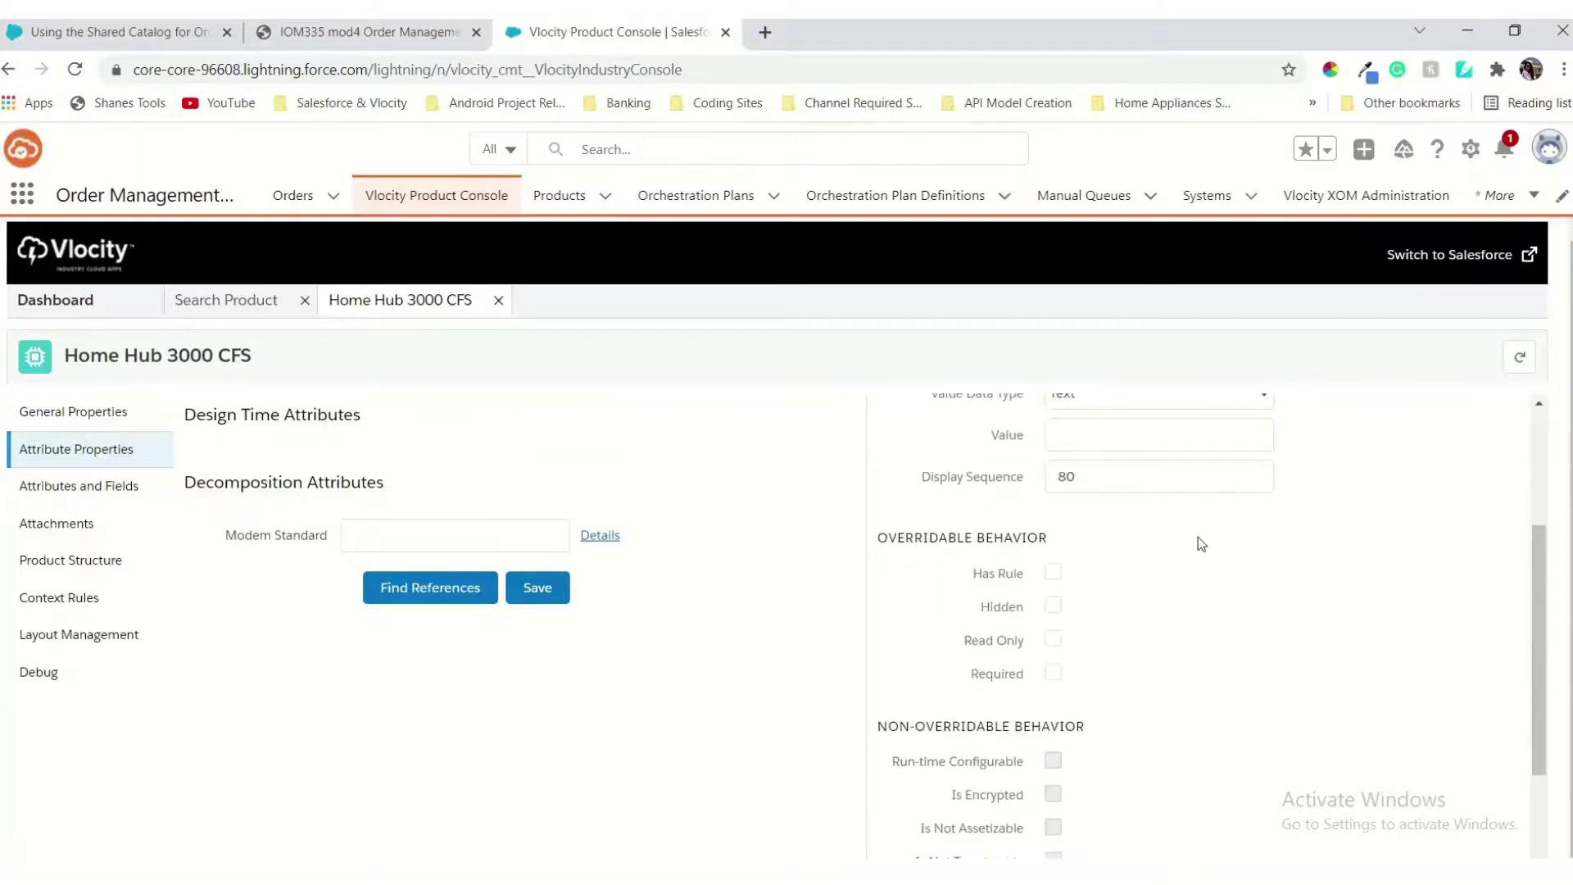
{"action": "scroll", "coordinate": [1198, 537], "scroll_direction": "up", "scroll_amount": 4}
{"action": "scroll", "coordinate": [1198, 538], "scroll_direction": "down", "scroll_amount": 1}
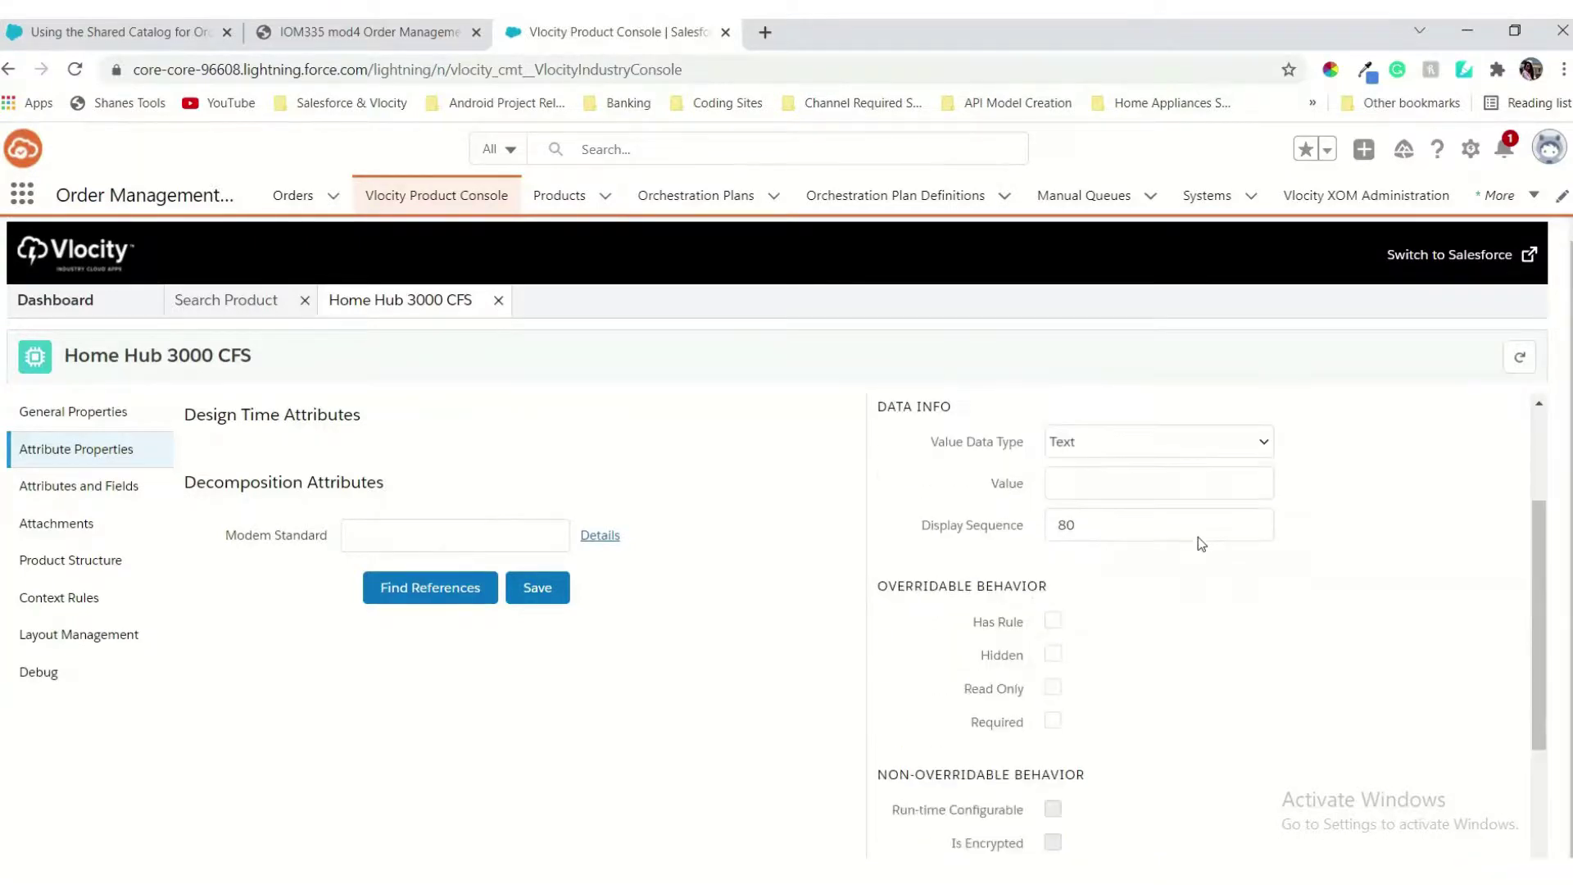
{"action": "scroll", "coordinate": [1198, 537], "scroll_direction": "up", "scroll_amount": 2}
{"action": "scroll", "coordinate": [1199, 537], "scroll_direction": "down", "scroll_amount": 4}
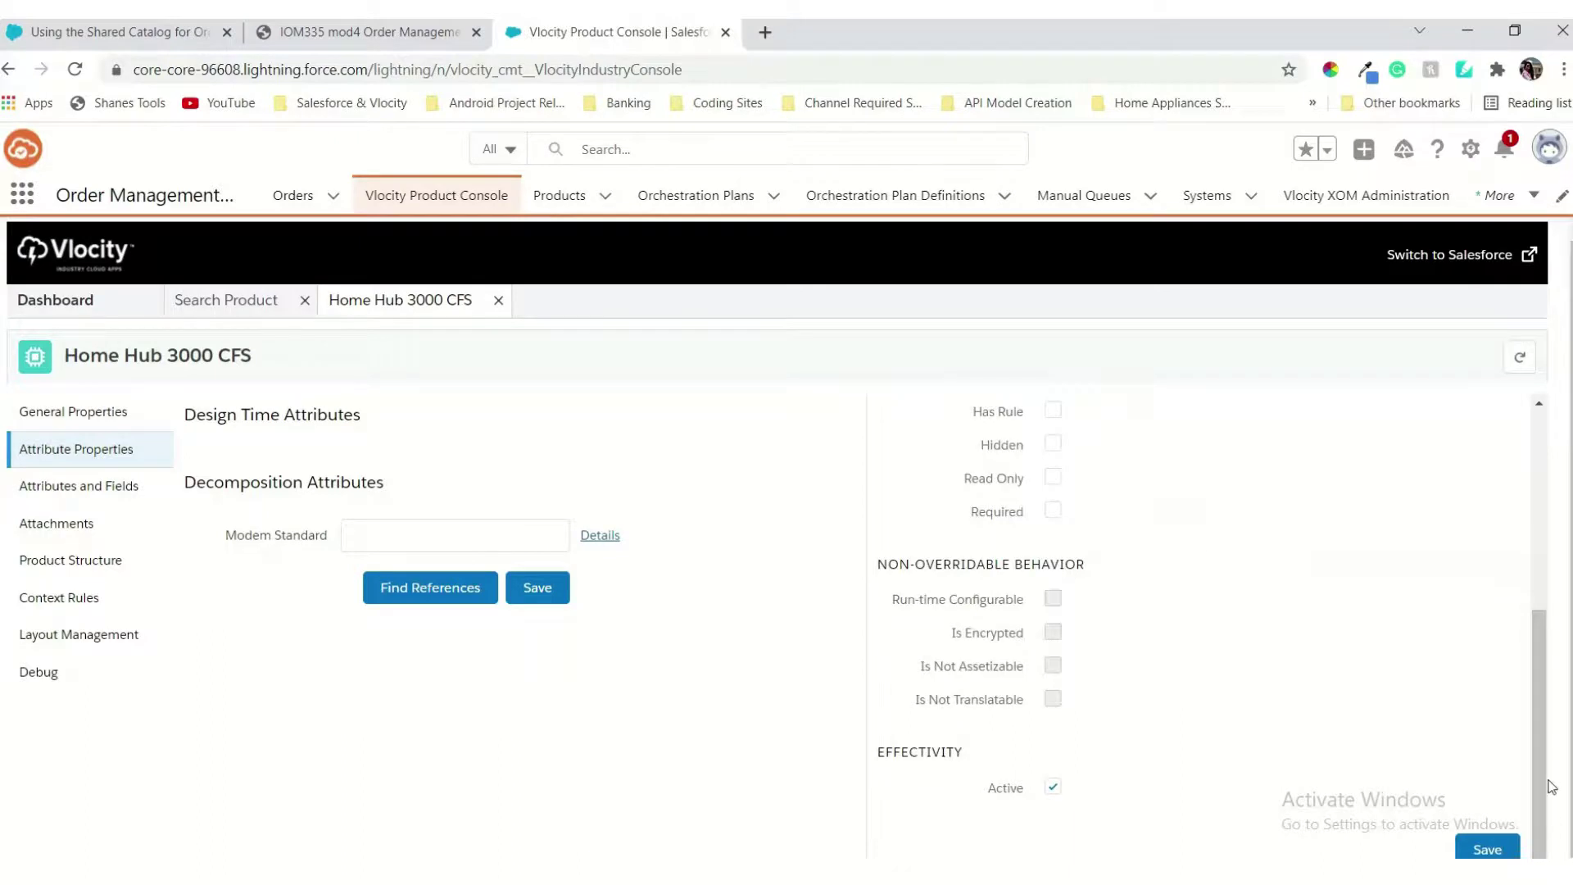
{"action": "left_click", "coordinate": [1491, 850]}
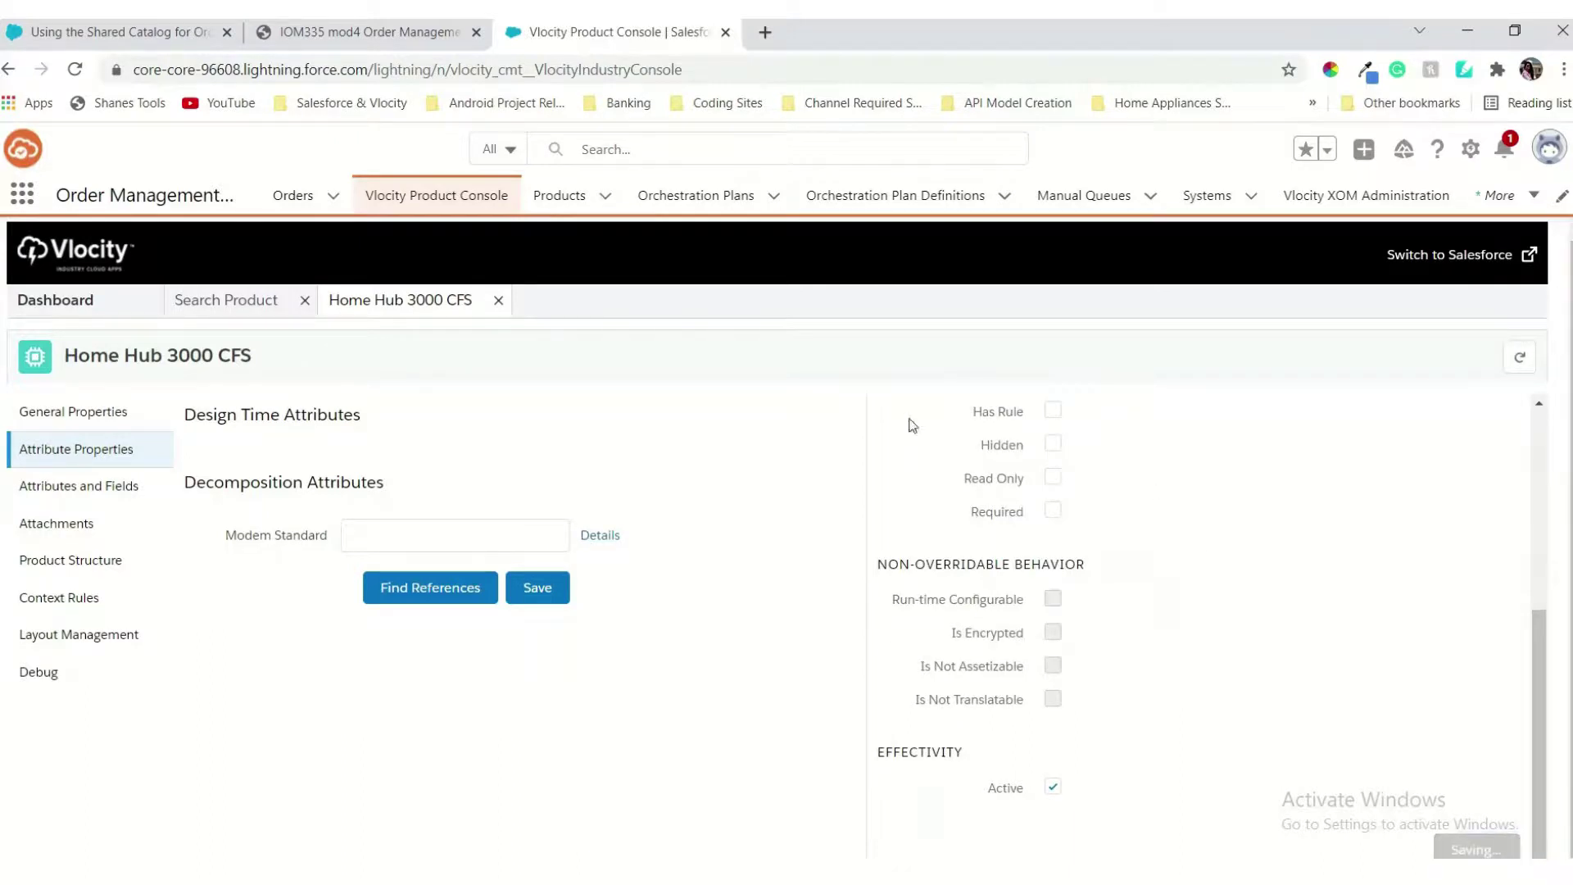
Step: Reread the guide's steps 14 to 18 and switch from the product console to Salesforce
{"action": "left_click", "coordinate": [390, 32]}
{"action": "scroll", "coordinate": [621, 408], "scroll_direction": "down", "scroll_amount": 4}
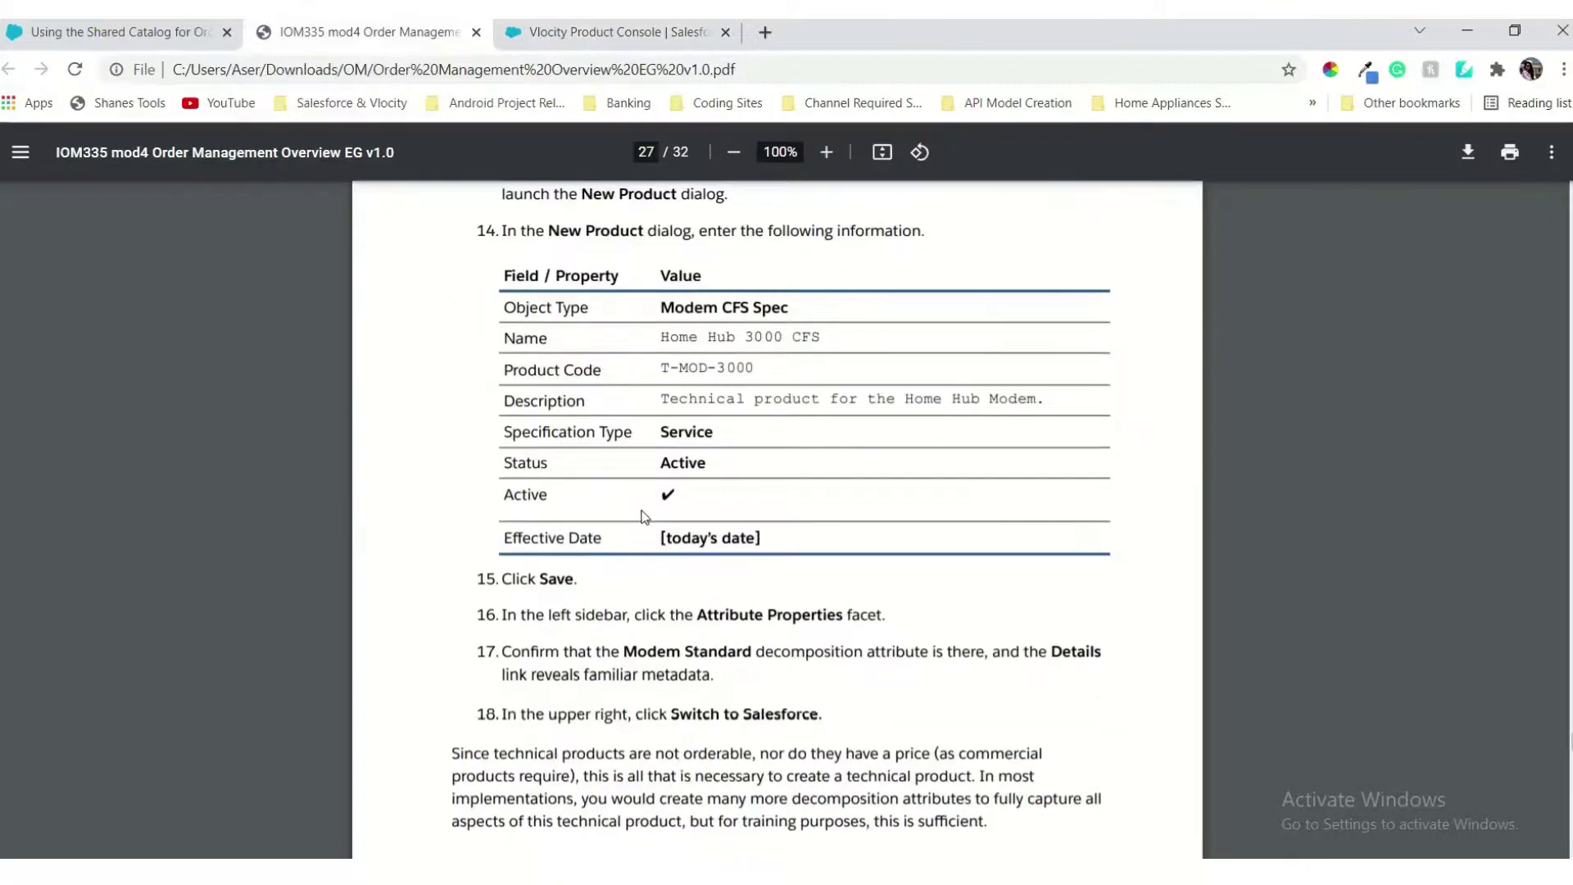
{"action": "scroll", "coordinate": [643, 516], "scroll_direction": "down", "scroll_amount": 2}
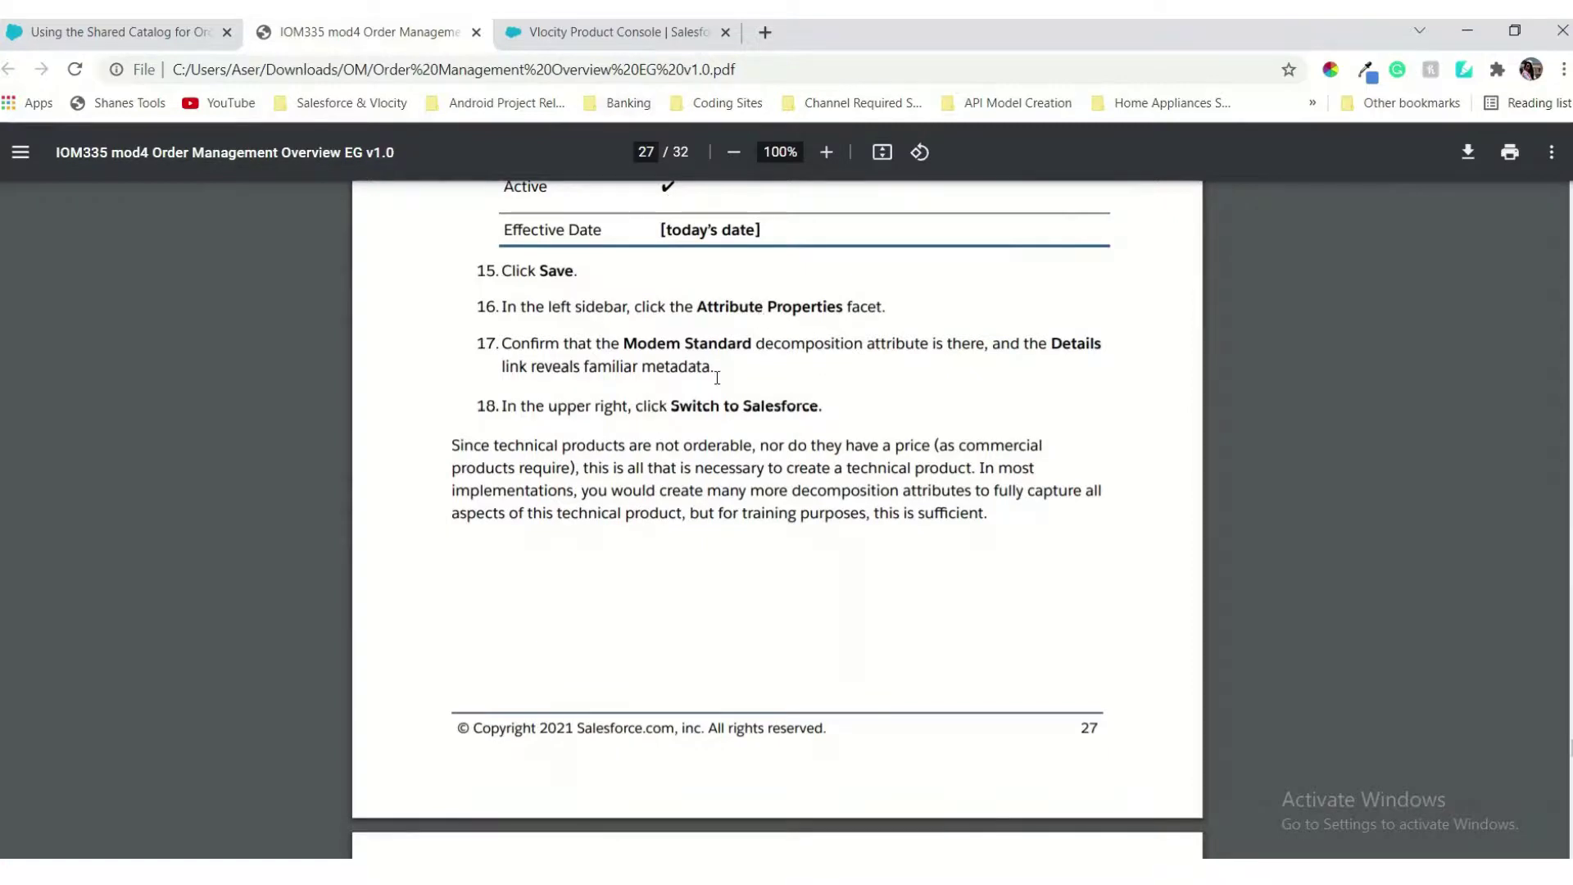
{"action": "left_click", "coordinate": [607, 35]}
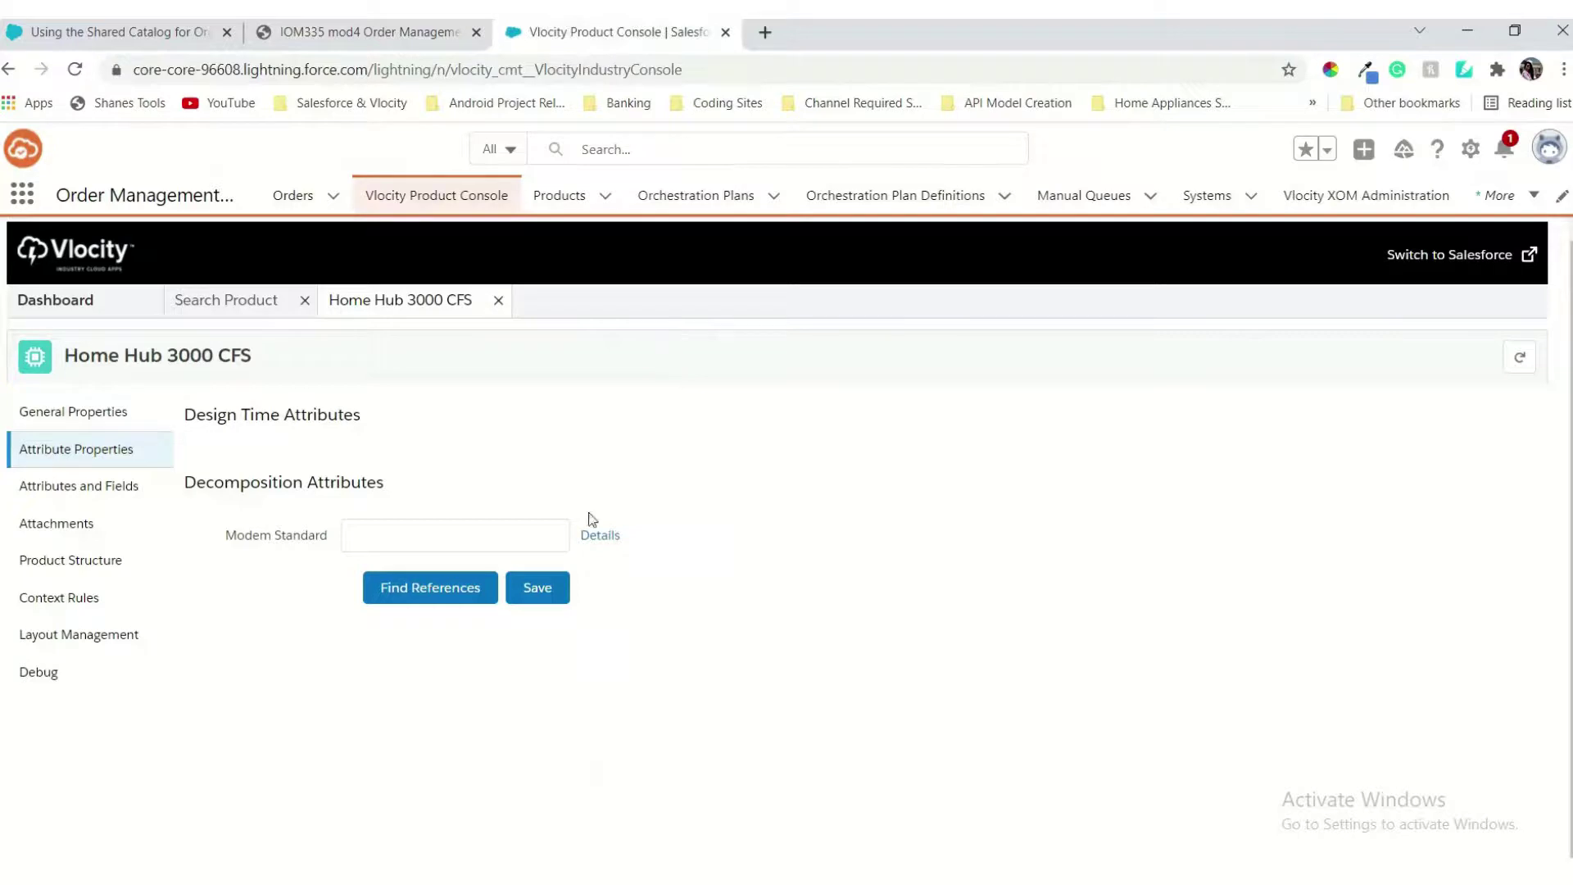
{"action": "left_click", "coordinate": [1448, 255]}
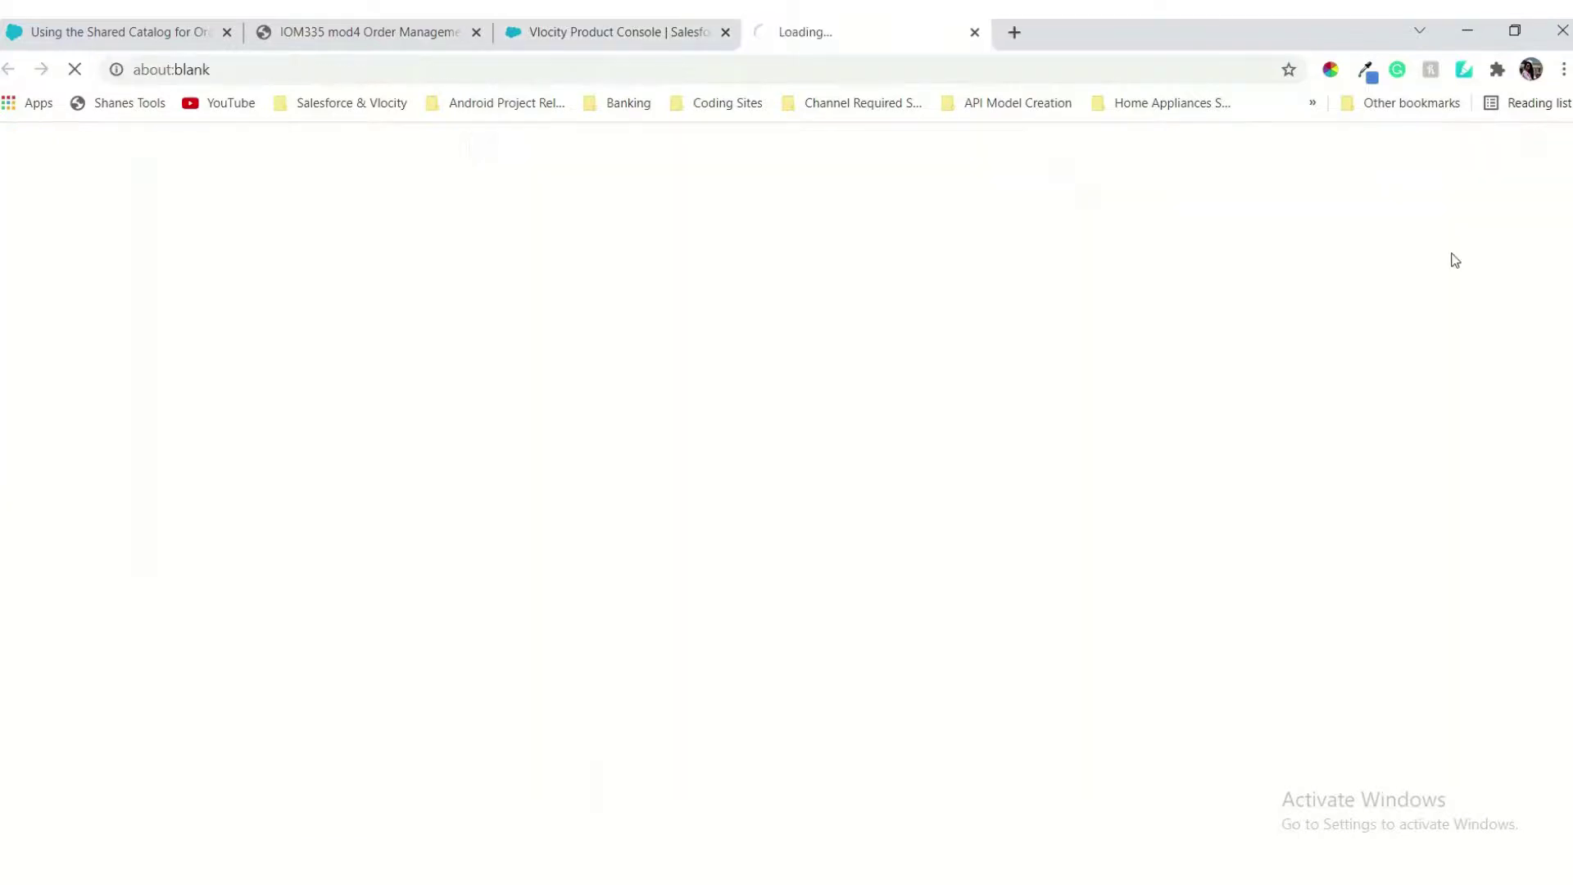
Step: Look through the guide's Exercise 4-2 review questions and the start of Exercise 4-3, and return to step 13
{"action": "left_click", "coordinate": [445, 30]}
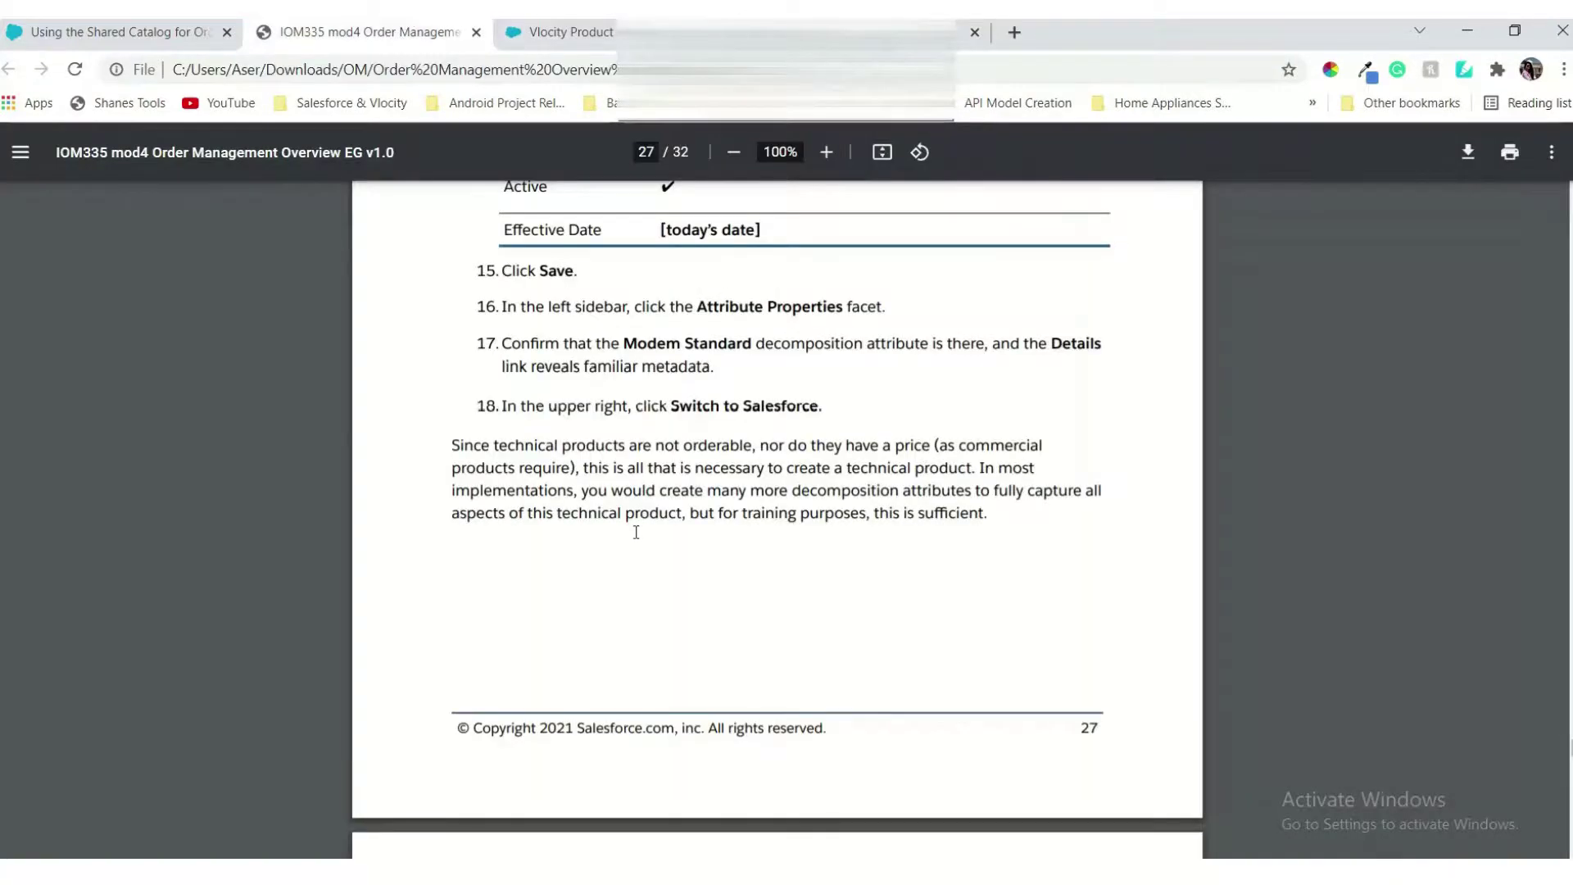
{"action": "scroll", "coordinate": [636, 532], "scroll_direction": "down", "scroll_amount": 8}
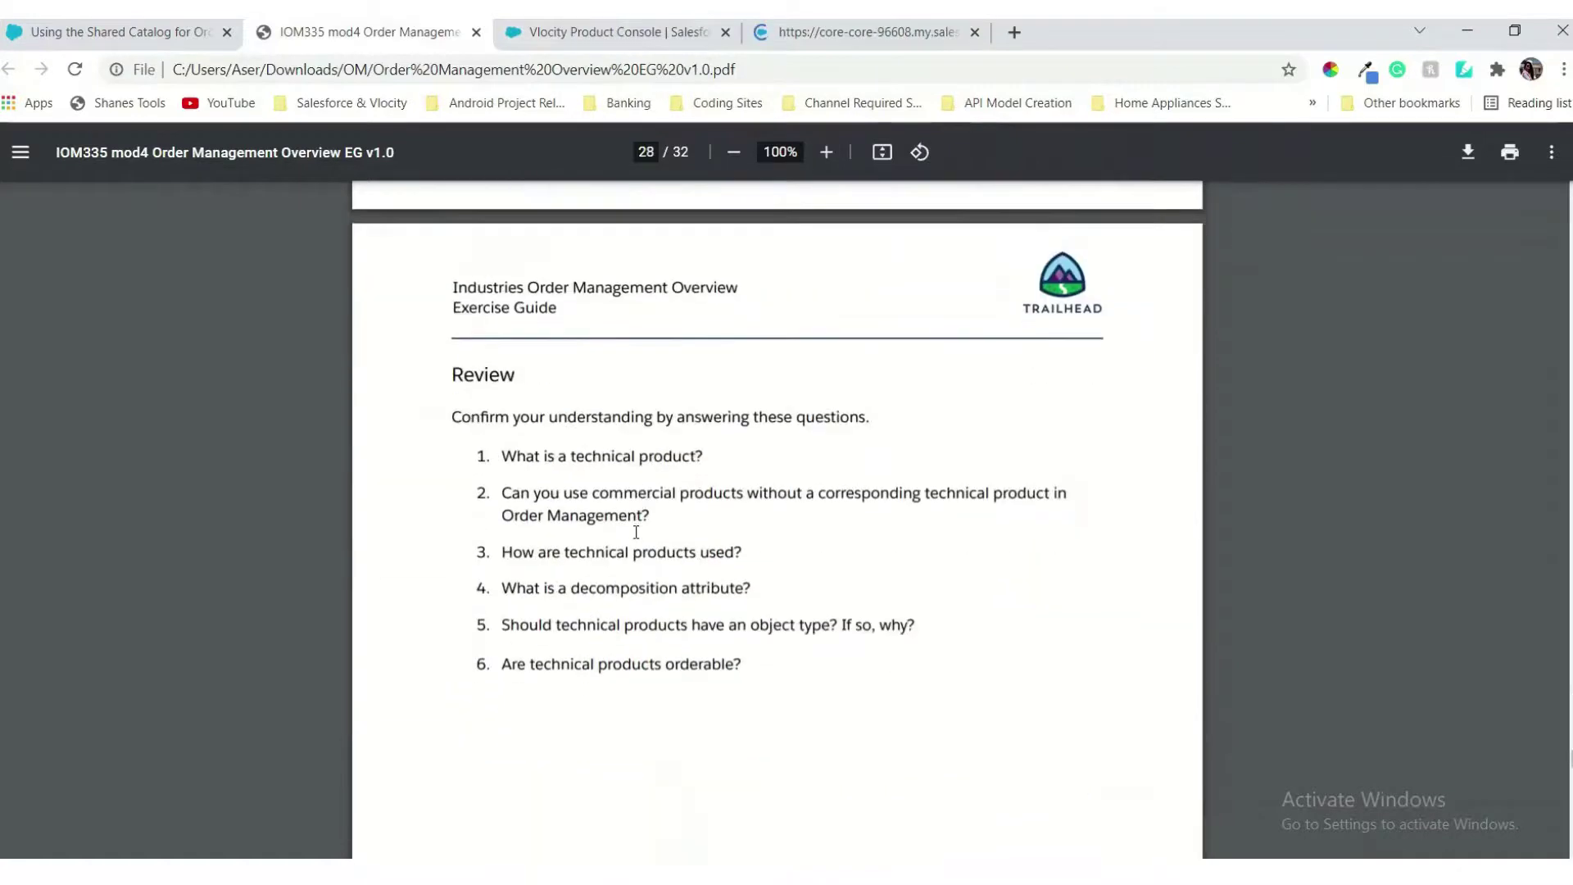
{"action": "scroll", "coordinate": [636, 532], "scroll_direction": "down", "scroll_amount": 6}
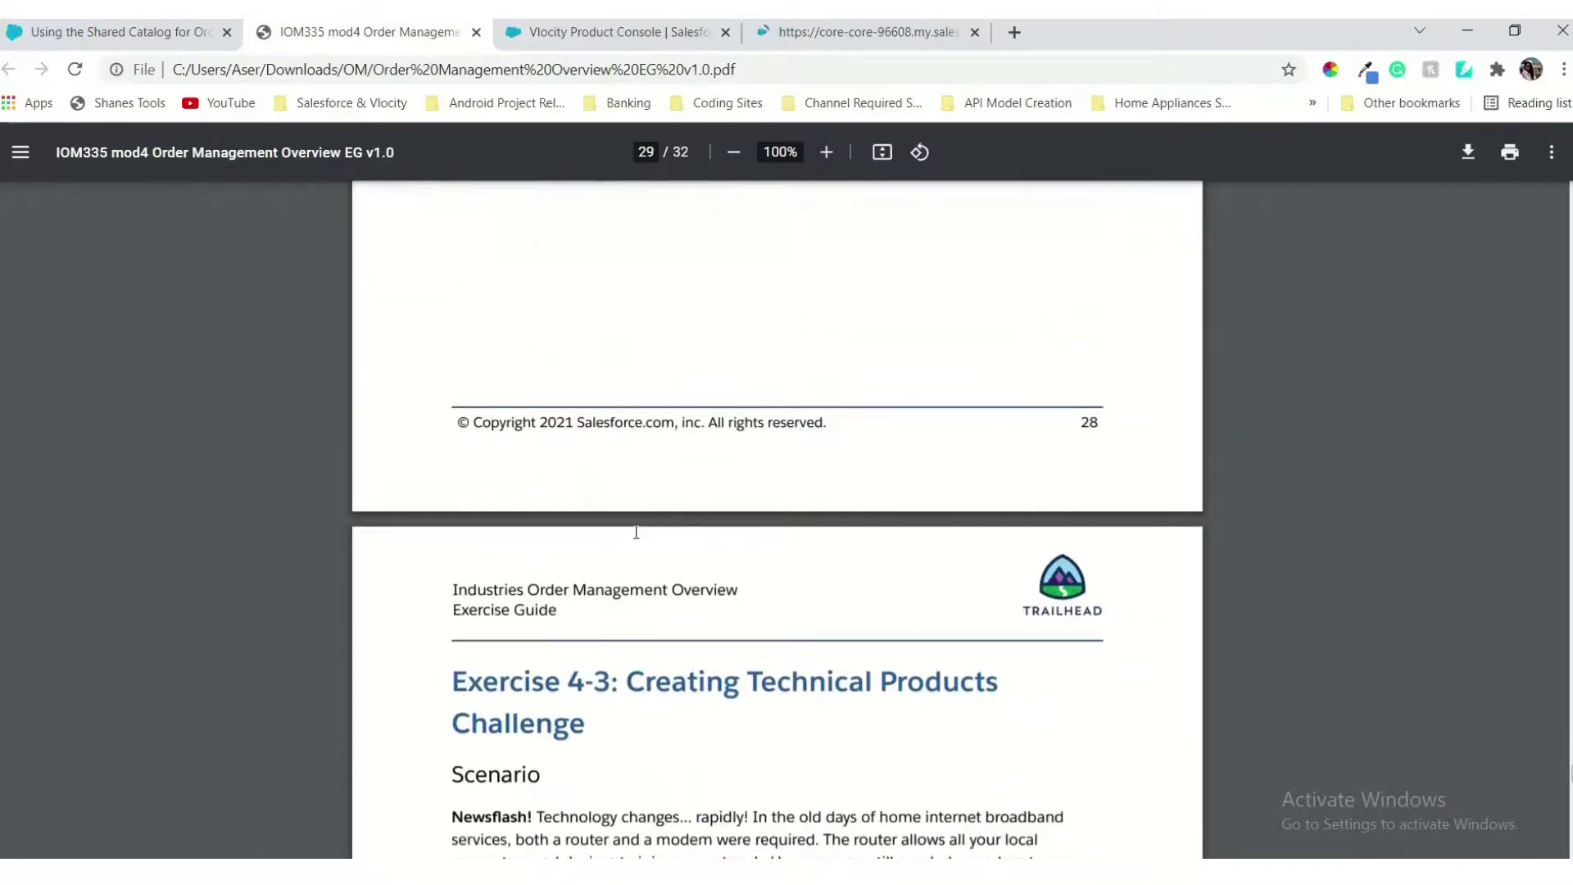
{"action": "scroll", "coordinate": [636, 532], "scroll_direction": "up", "scroll_amount": 20}
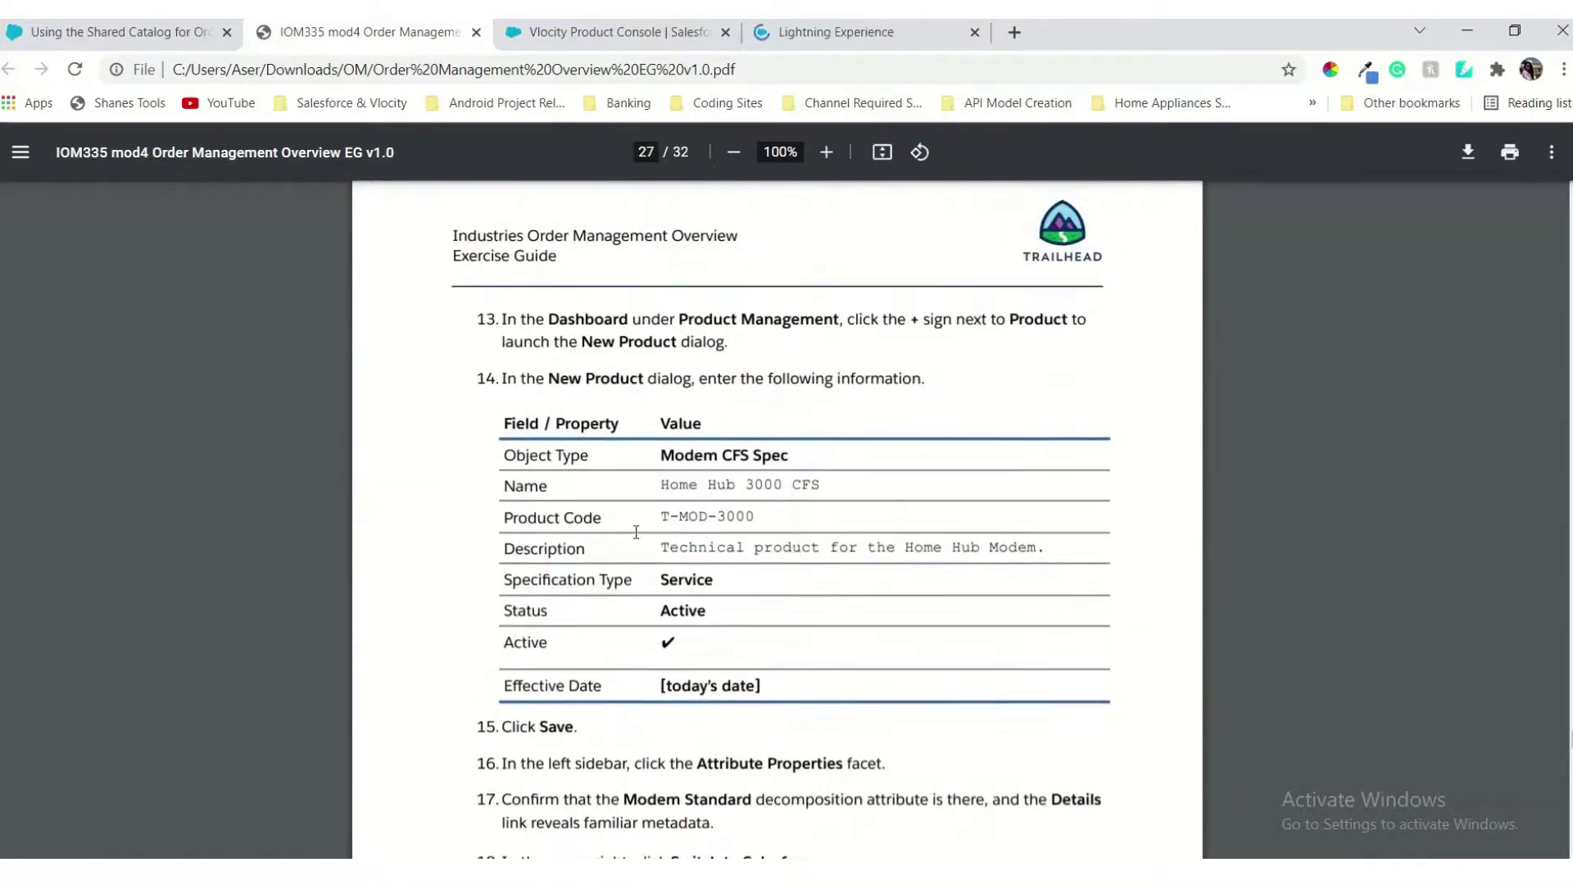
{"action": "left_click", "coordinate": [819, 32]}
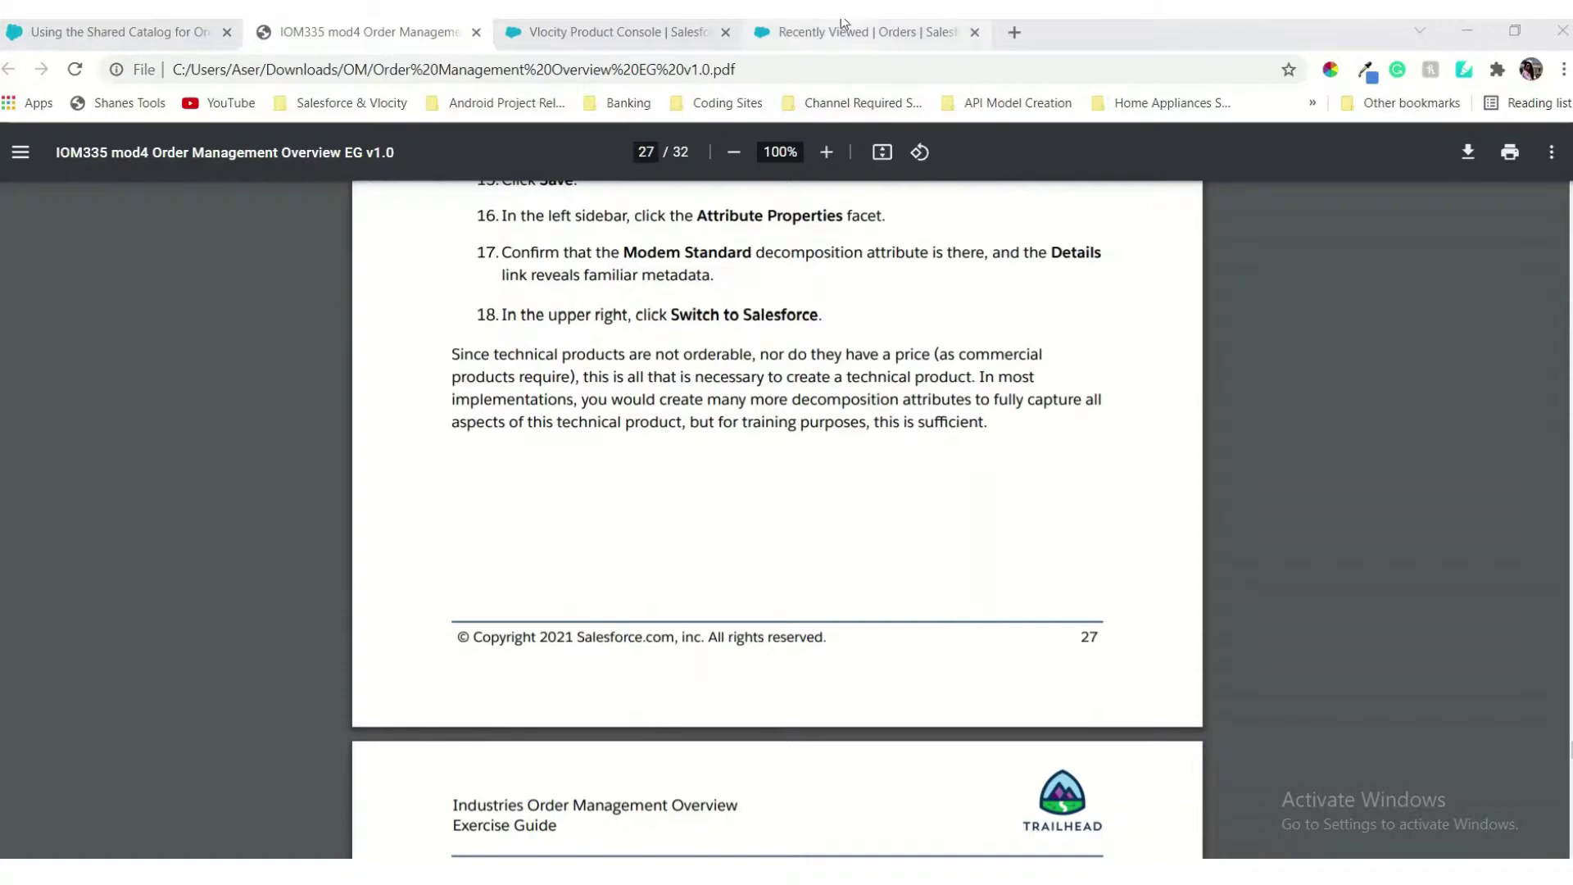
Step: Look back over the guide's steps 10 to 14 and switch to the IOM OVW Lab Upload Template presentation in PowerPoint
{"action": "scroll", "coordinate": [611, 525], "scroll_direction": "up", "scroll_amount": 15}
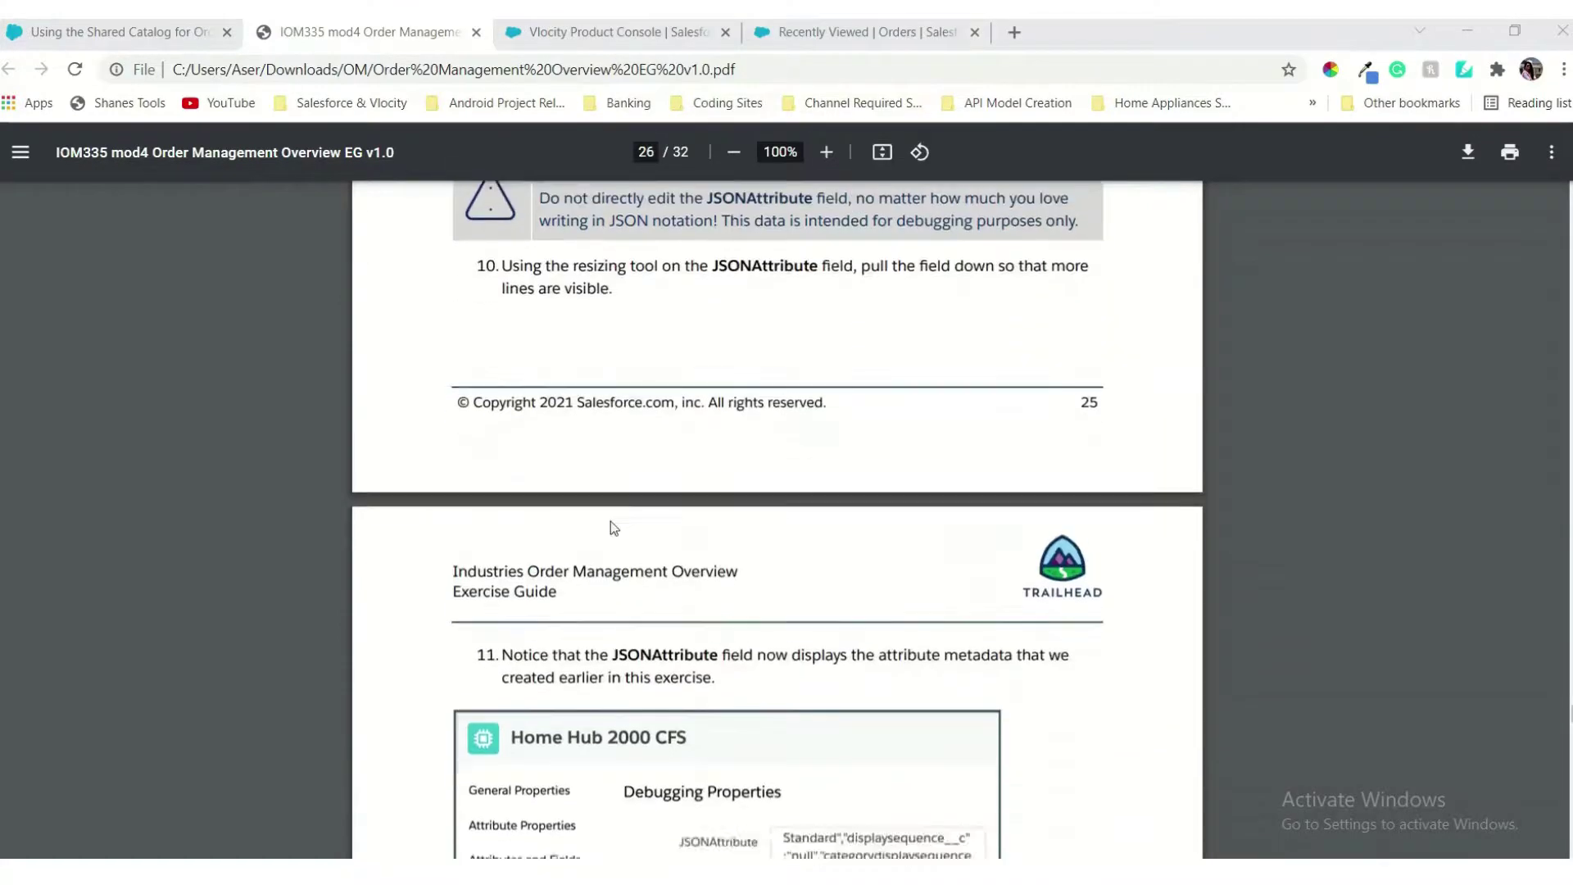
{"action": "scroll", "coordinate": [612, 521], "scroll_direction": "down", "scroll_amount": 15}
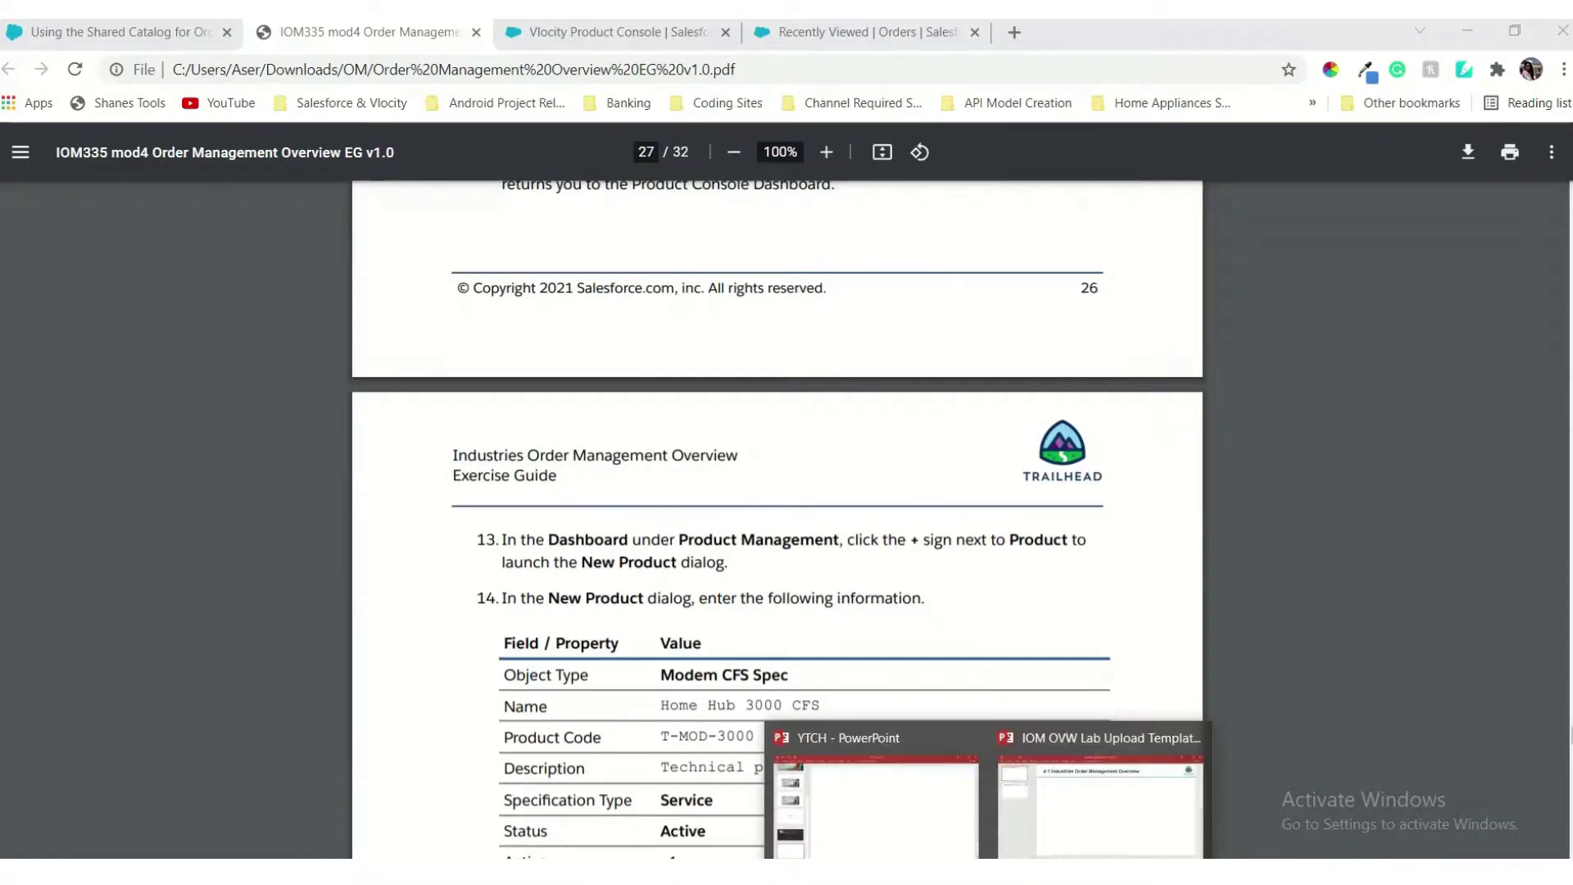
{"action": "left_click", "coordinate": [1073, 807]}
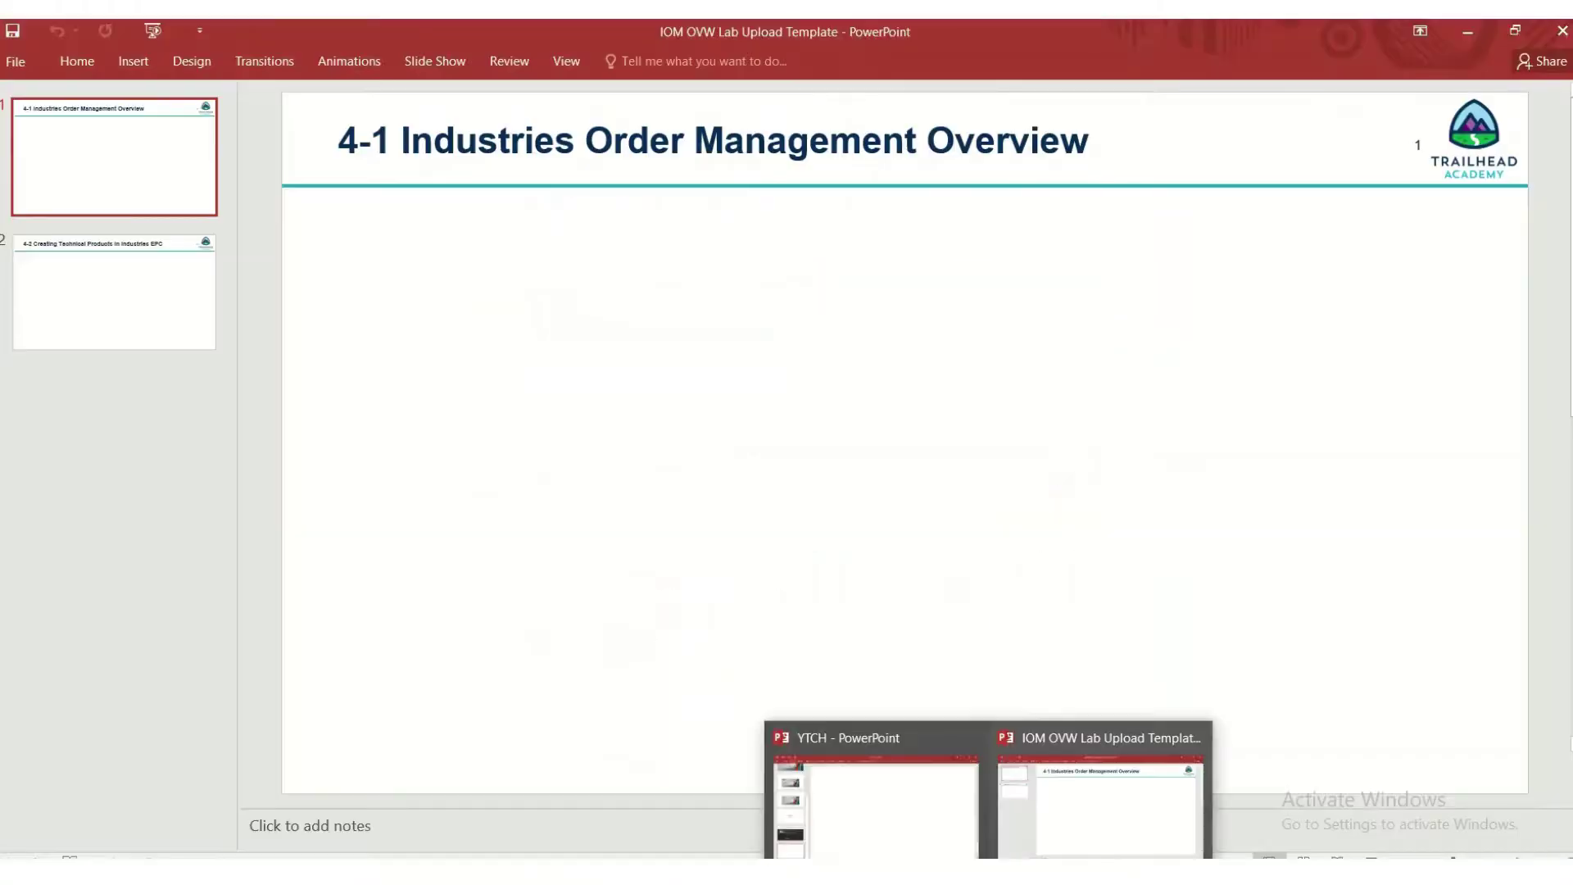
{"action": "left_click", "coordinate": [1049, 829]}
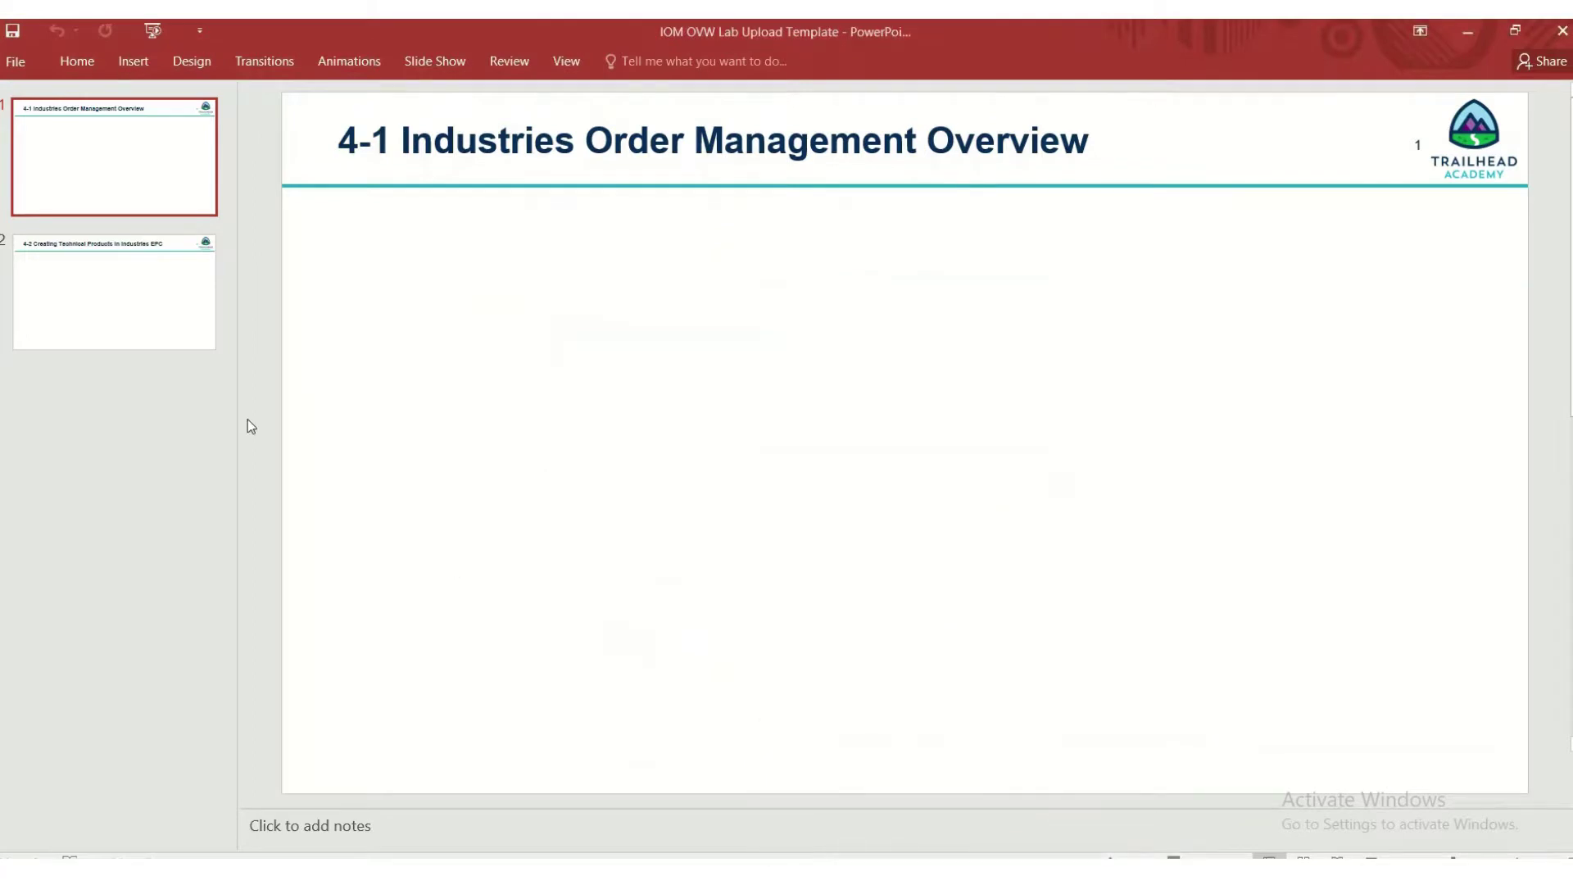
Step: View the template's 4-2 Creating Technical Products slide, return to the browser and check the screenshot requested on the course's Lab Exercise page
{"action": "left_click", "coordinate": [164, 298]}
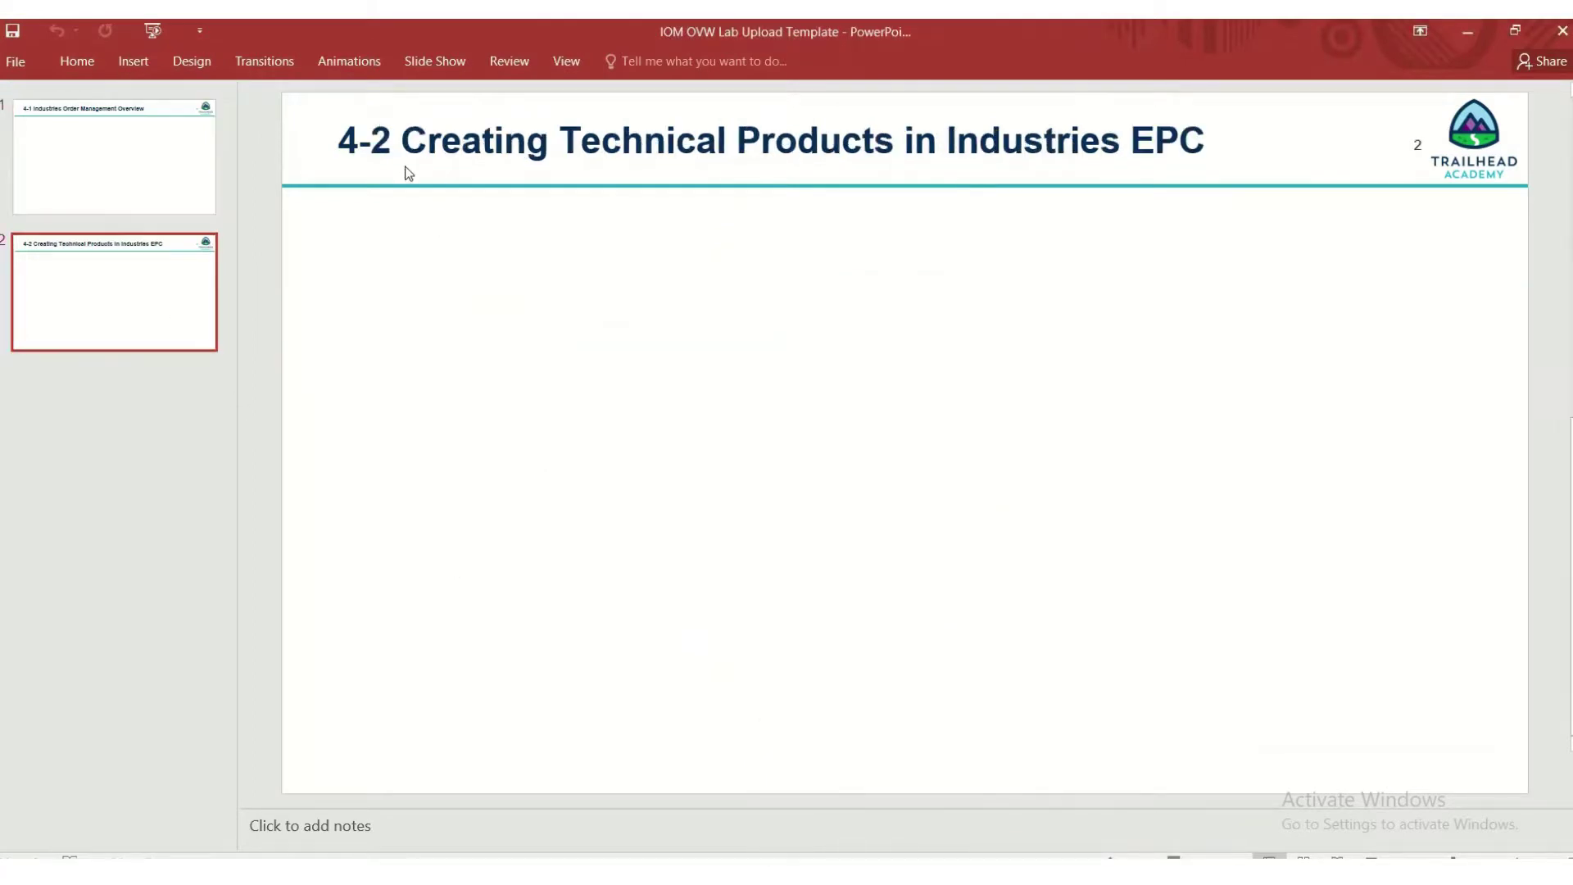
{"action": "left_click", "coordinate": [1466, 36]}
{"action": "scroll", "coordinate": [1008, 607], "scroll_direction": "down", "scroll_amount": 4}
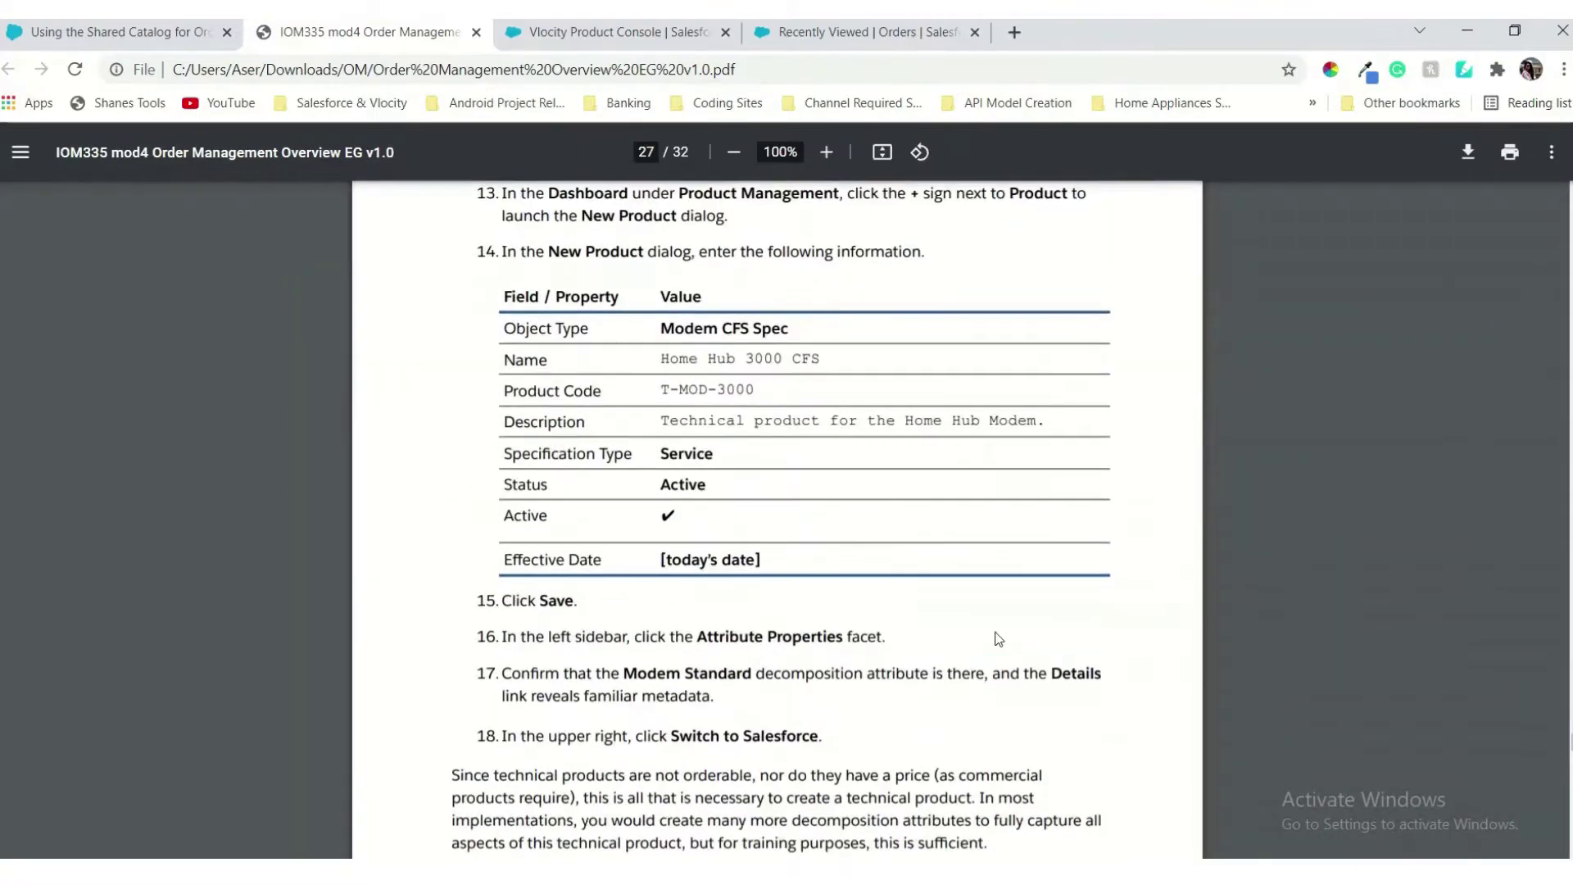
{"action": "scroll", "coordinate": [999, 640], "scroll_direction": "down", "scroll_amount": 8}
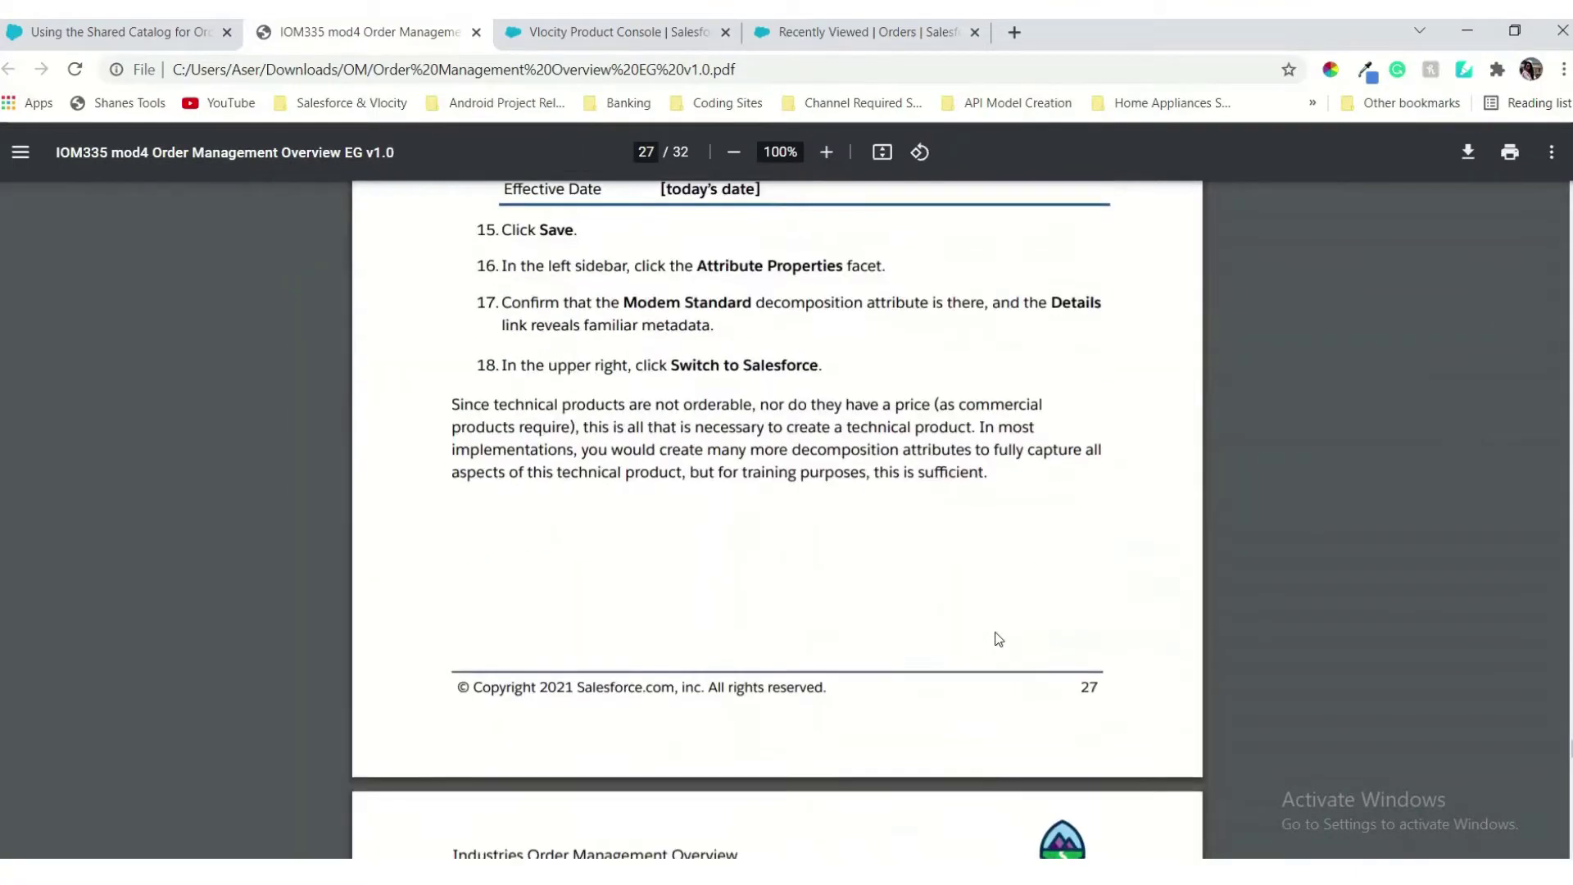
{"action": "left_click", "coordinate": [158, 25]}
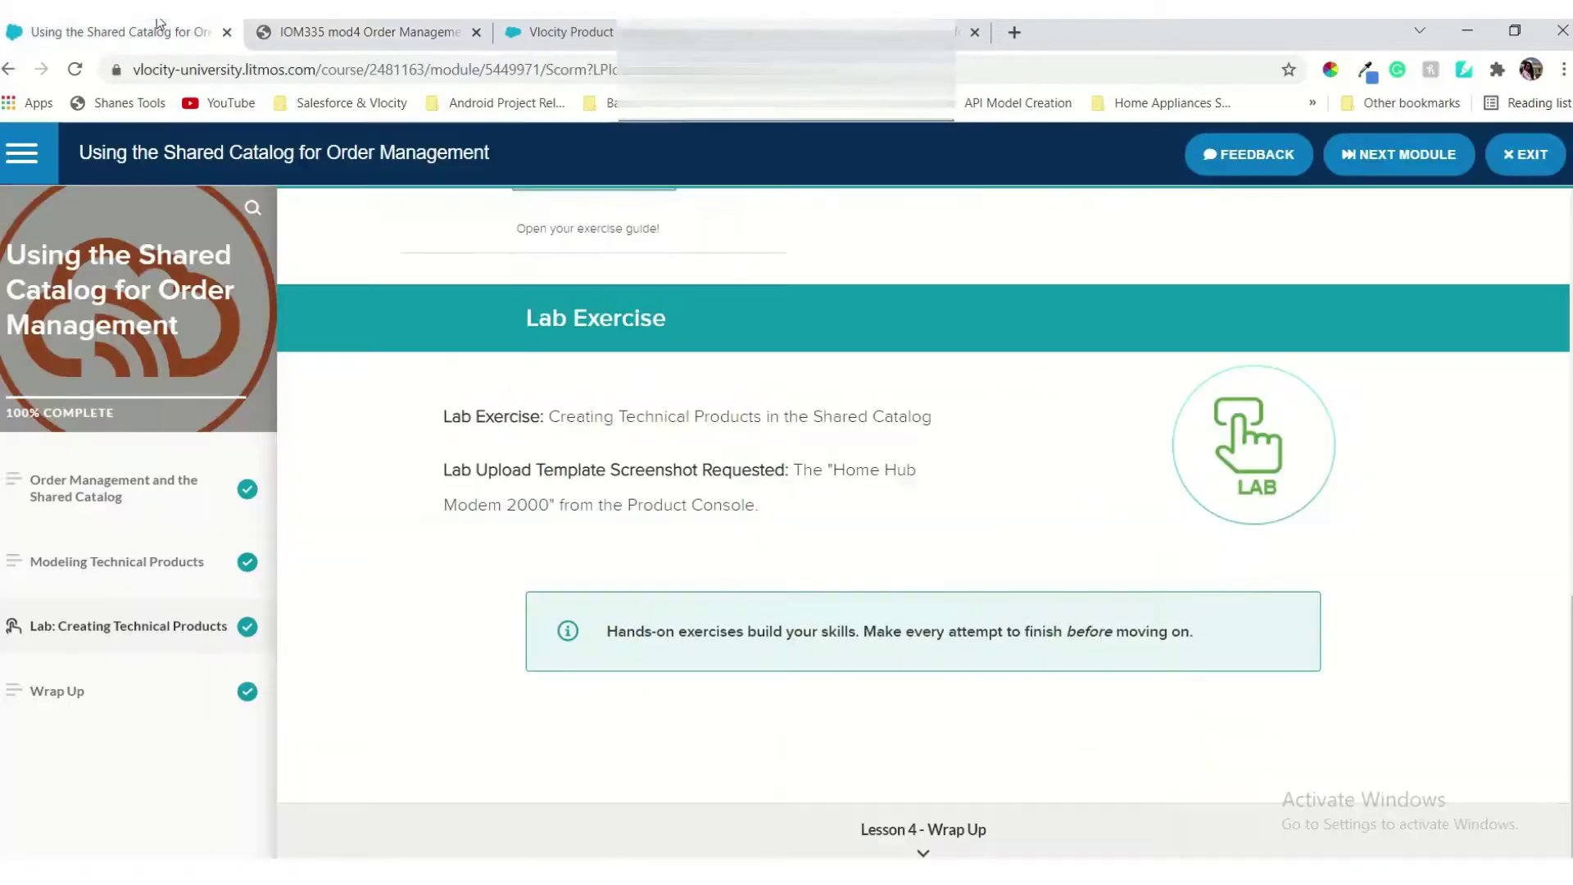
Step: Look through the exercise guide from the Exercise 4-2 review questions back to steps 10 and 11 on the JSONAttribute field
{"action": "left_click", "coordinate": [389, 38]}
{"action": "scroll", "coordinate": [713, 560], "scroll_direction": "down", "scroll_amount": 6}
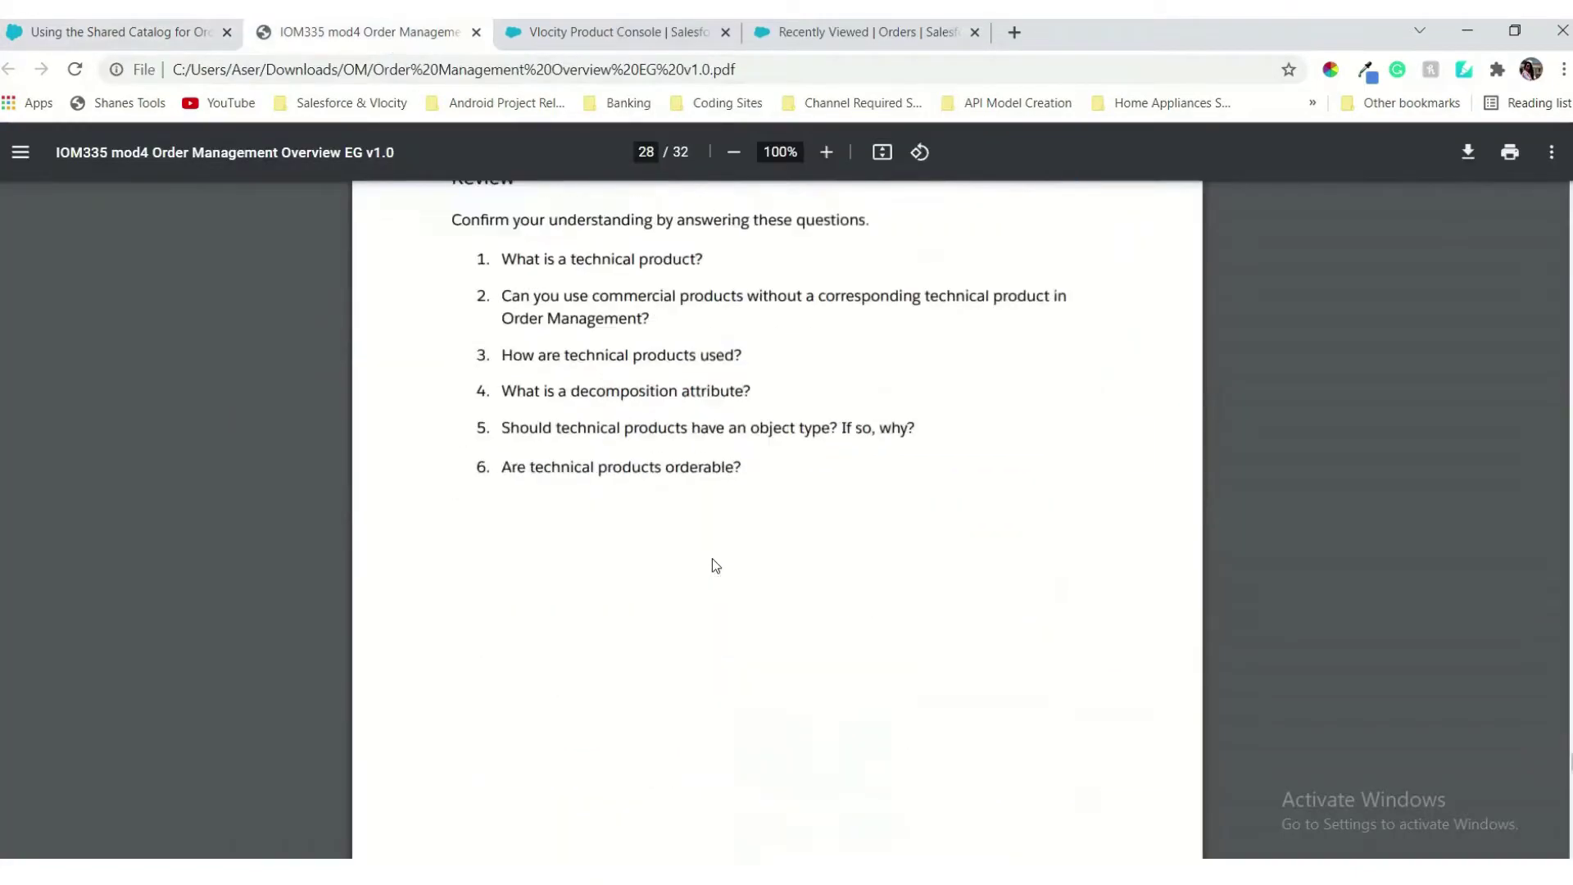
{"action": "scroll", "coordinate": [712, 560], "scroll_direction": "up", "scroll_amount": 20}
{"action": "scroll", "coordinate": [712, 558], "scroll_direction": "up", "scroll_amount": 6}
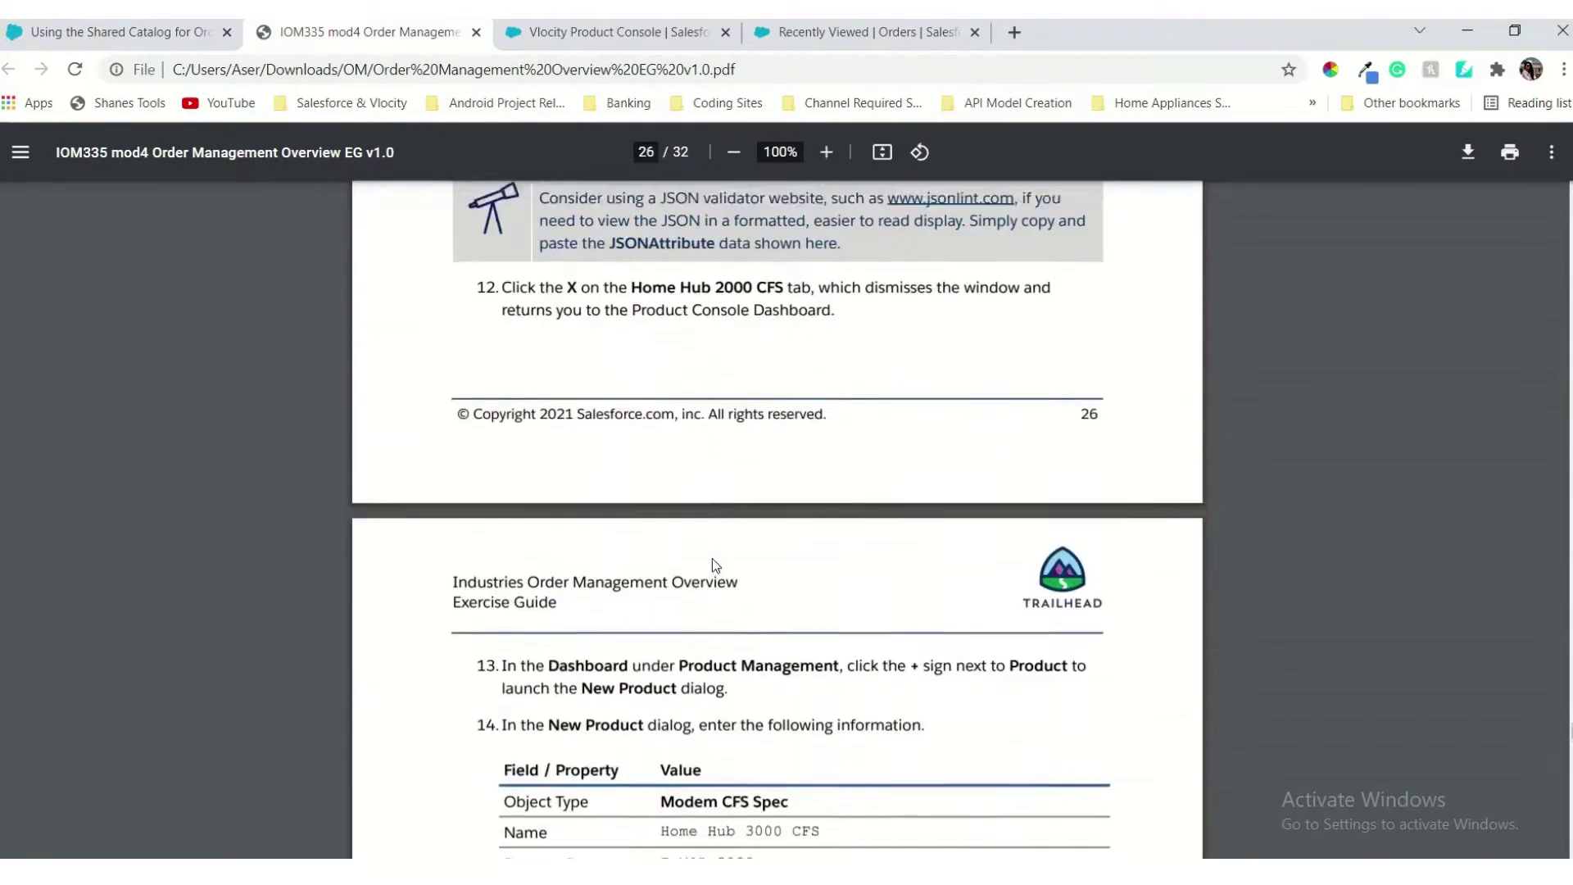
{"action": "scroll", "coordinate": [711, 559], "scroll_direction": "up", "scroll_amount": 10}
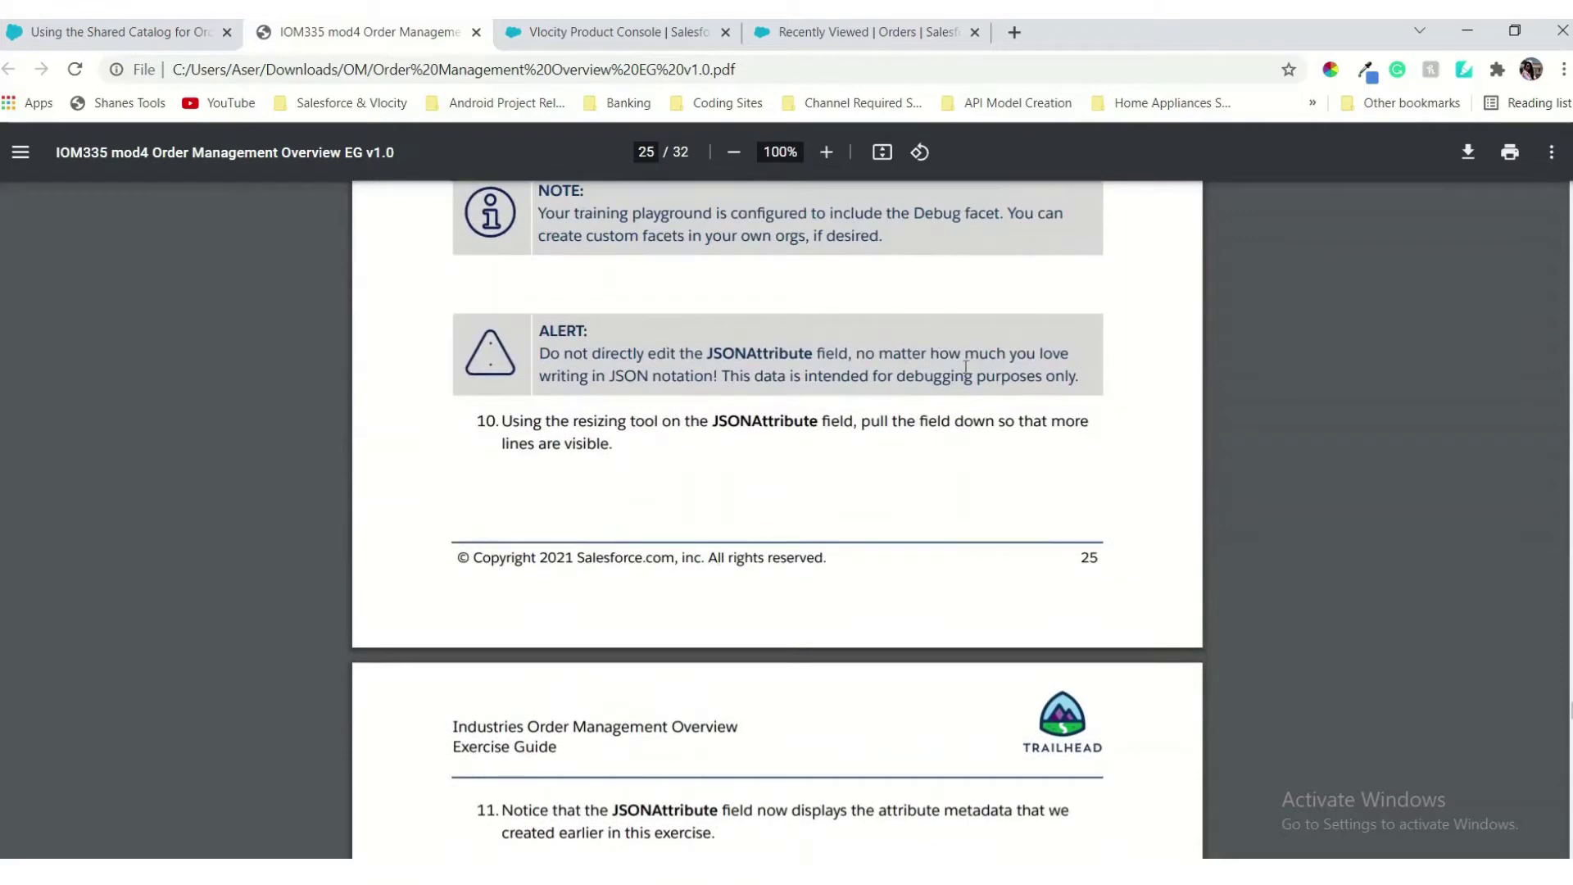
{"action": "scroll", "coordinate": [600, 333], "scroll_direction": "down", "scroll_amount": 2}
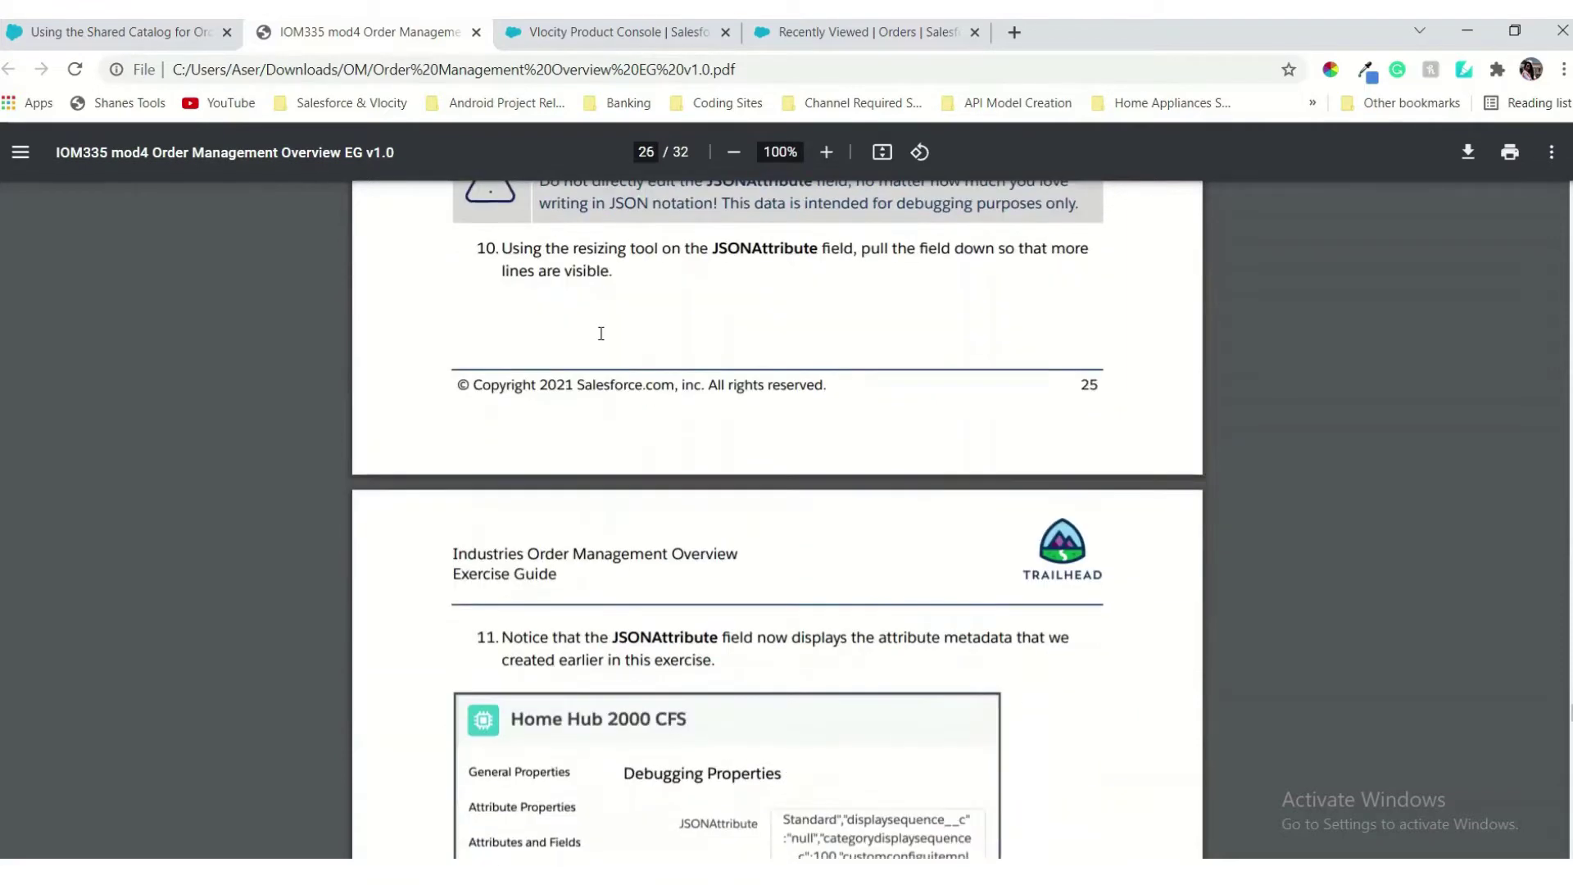
{"action": "left_click", "coordinate": [156, 33]}
{"action": "left_click", "coordinate": [403, 31]}
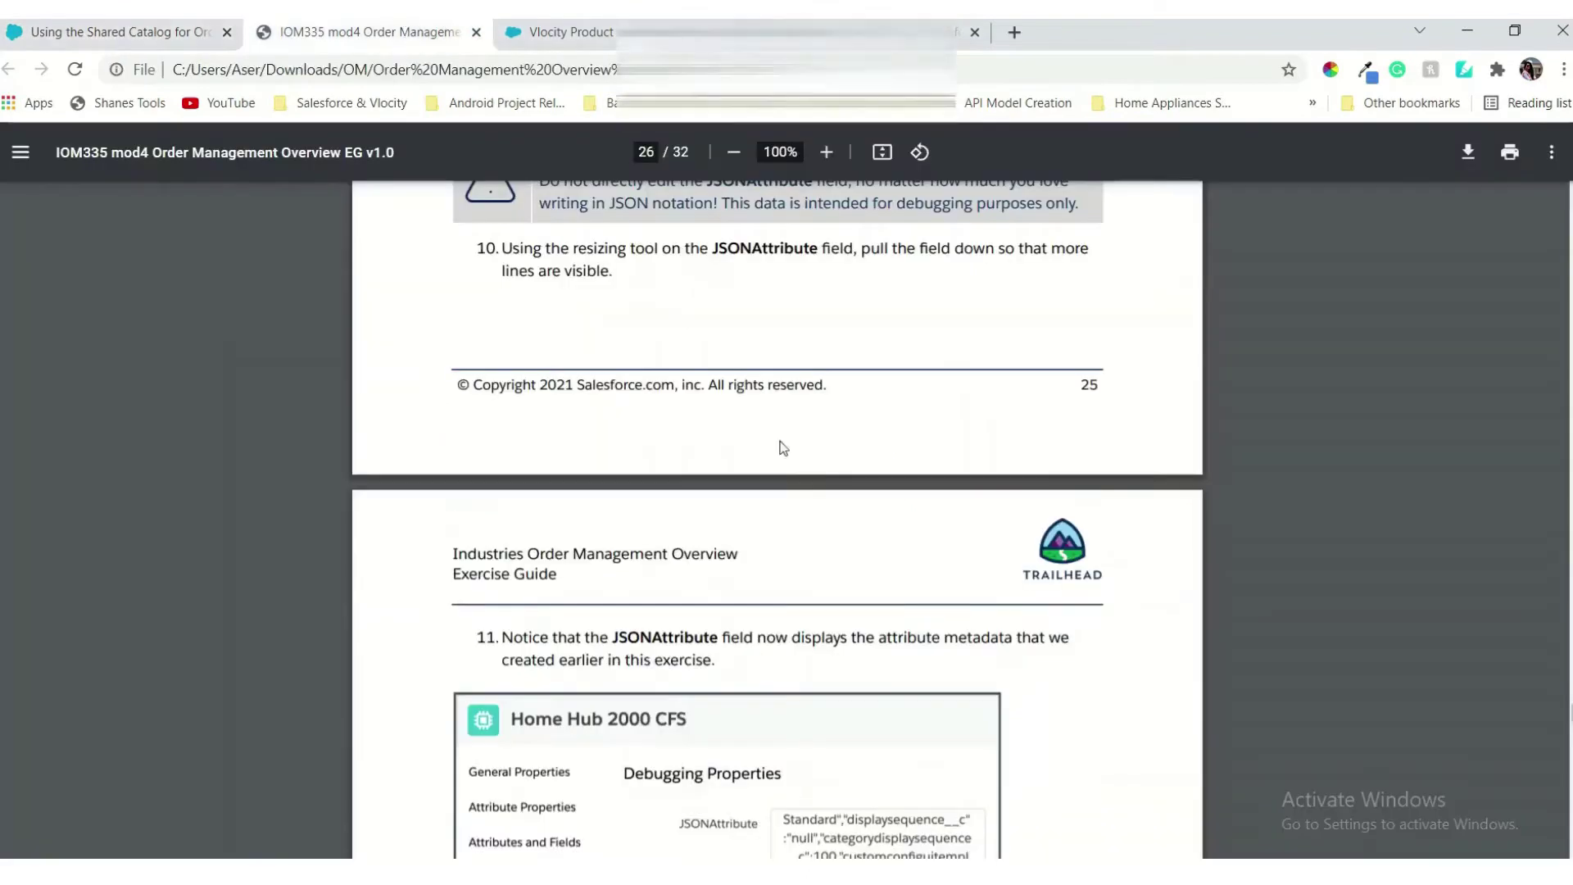